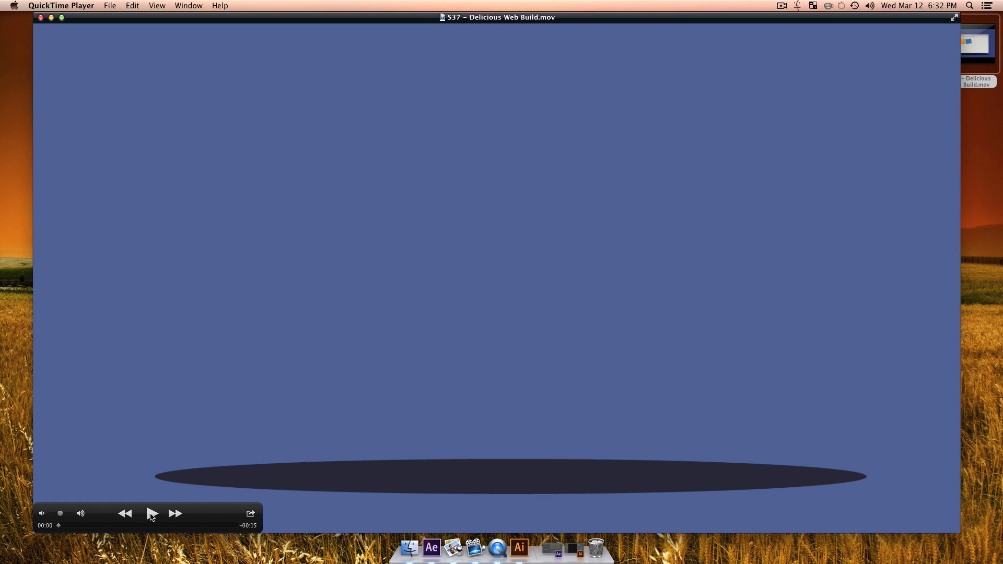
Step: Play the reference movie "S37 – Delicious Web Build.mov", pause it, scrub back to the 2-second mark and minimize it
left_click(151, 514)
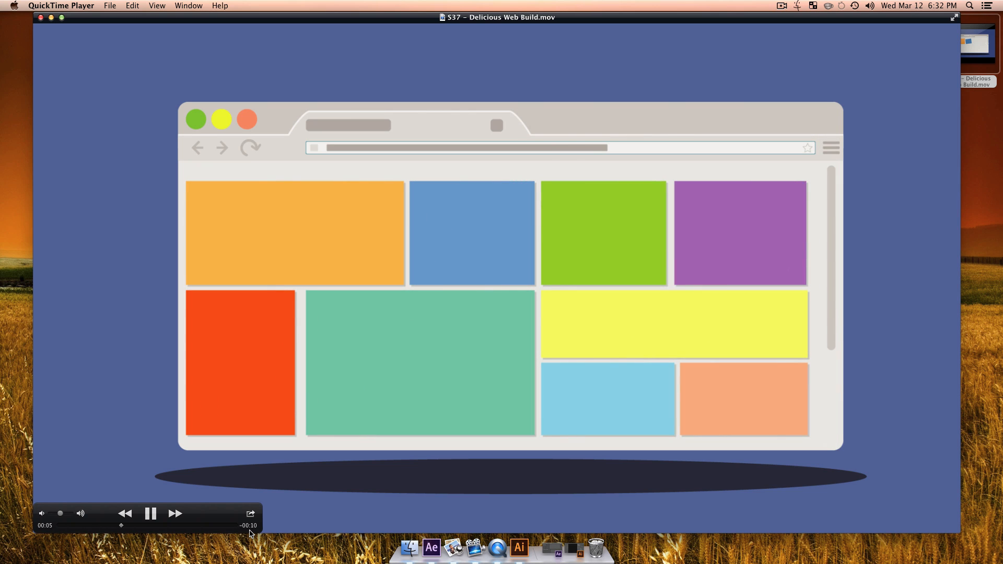
left_click(150, 514)
left_click_drag(128, 525, 89, 528)
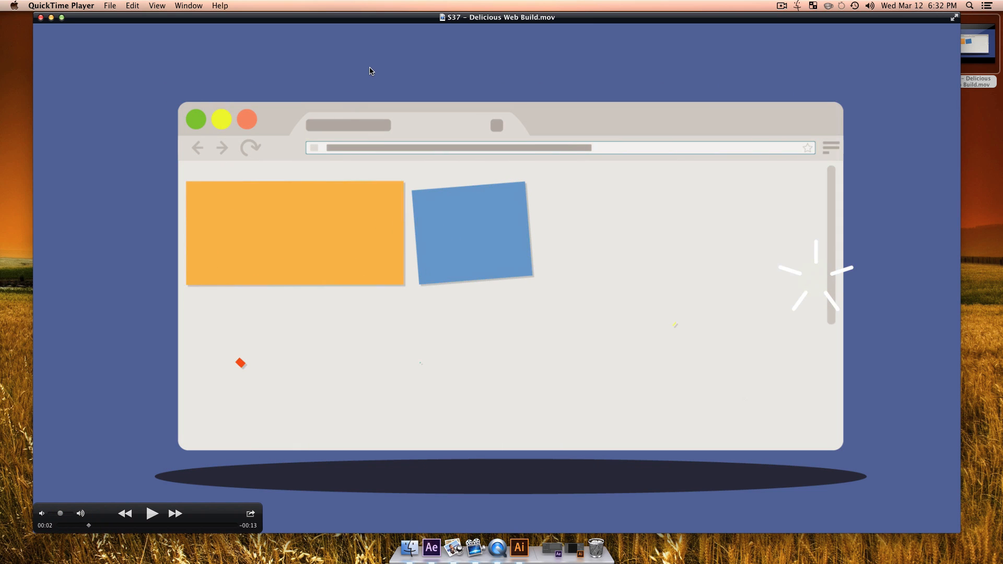
double_click(380, 22)
Step: Switch to Illustrator and create a new document 1920 px wide and 1080 px high
left_click(503, 340)
left_click(513, 548)
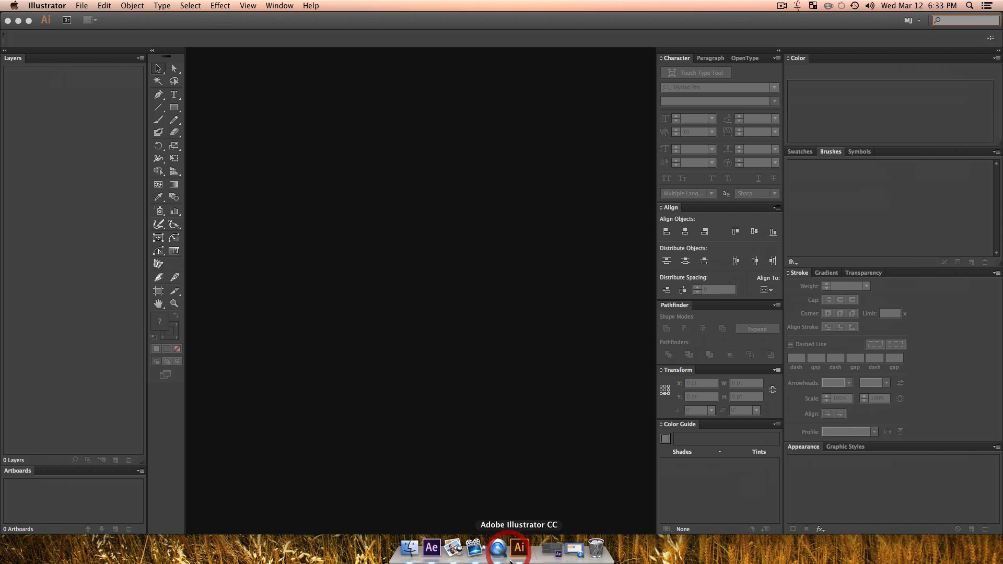
left_click(504, 335)
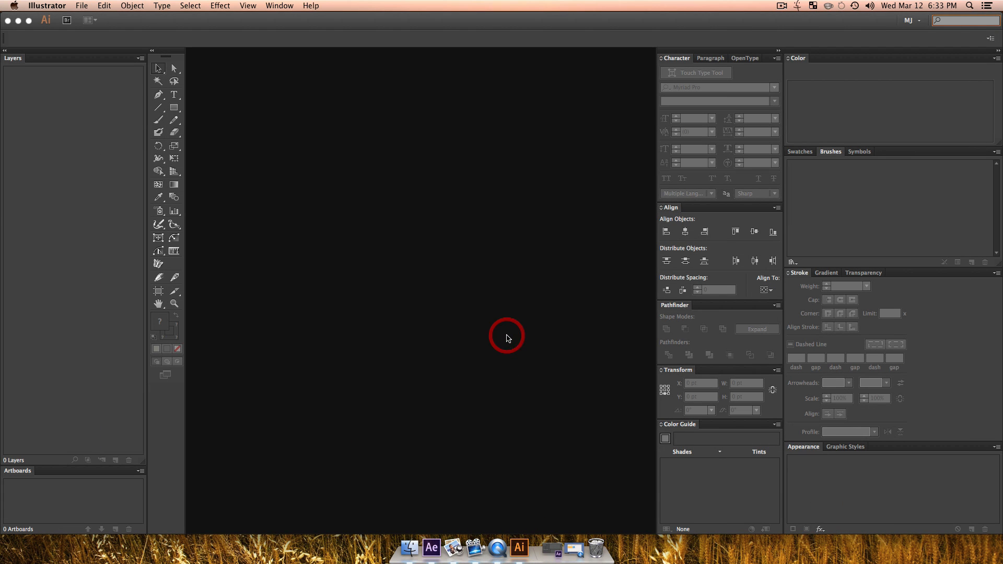
key("super+n")
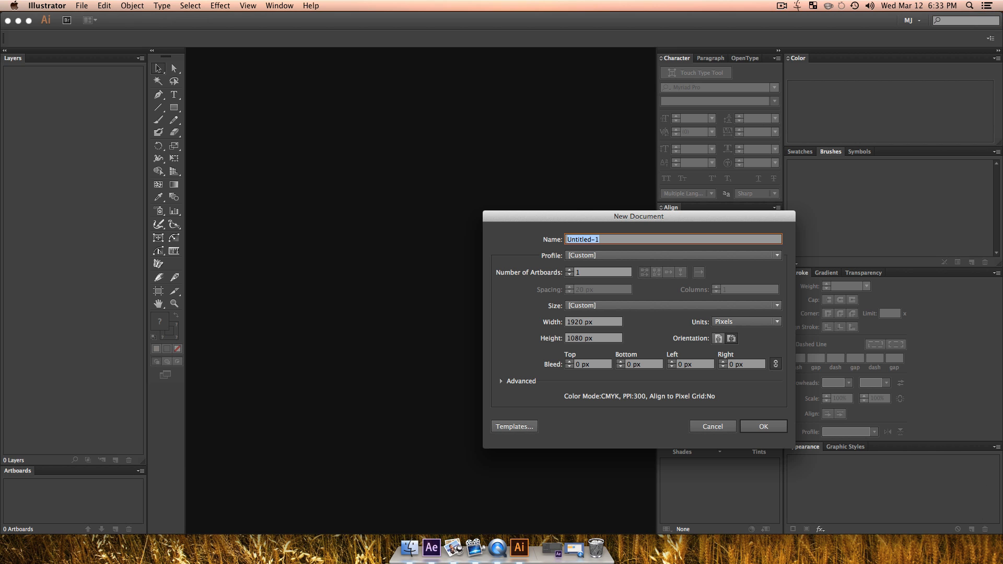
key("Return")
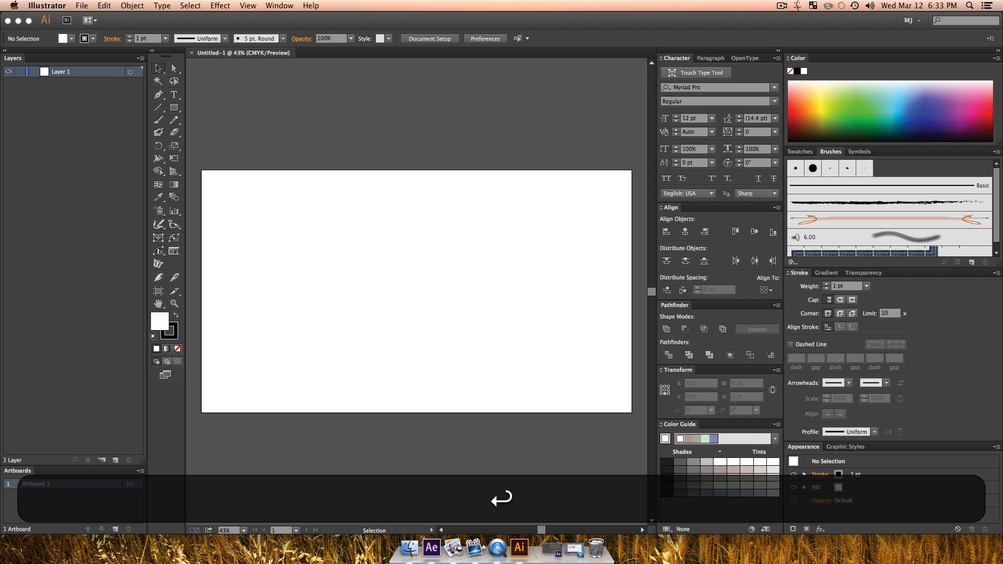
Step: Rename Layer 1 as BG
double_click(58, 71)
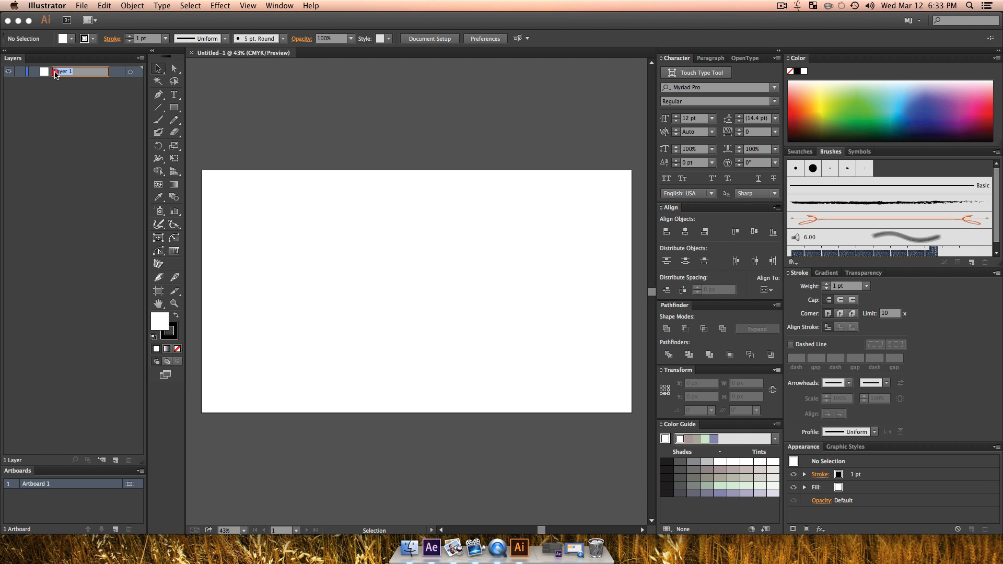
type("BG")
key("shift+Return")
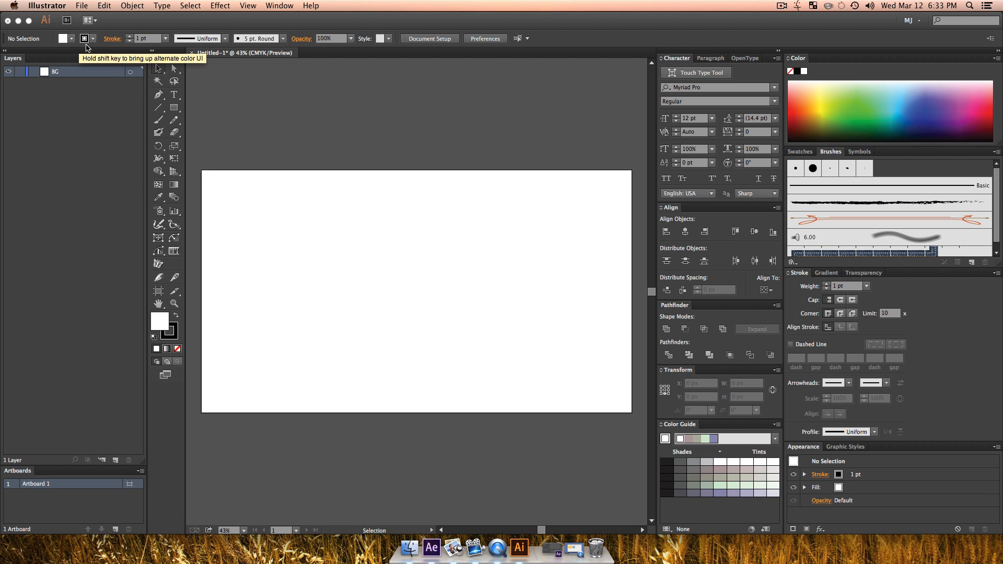
Step: Draw a rectangle without a stroke, about 1970 x 1191 px, covering the whole artboard on the BG layer
left_click(170, 333)
left_click(178, 350)
left_click(160, 321)
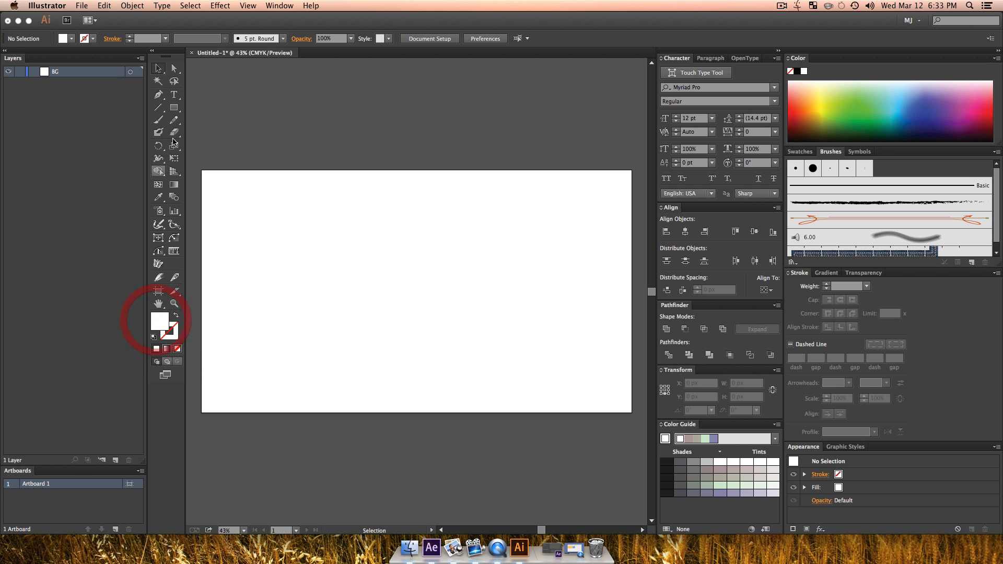
left_click(174, 107)
left_click_drag(194, 158, 636, 424)
key("v")
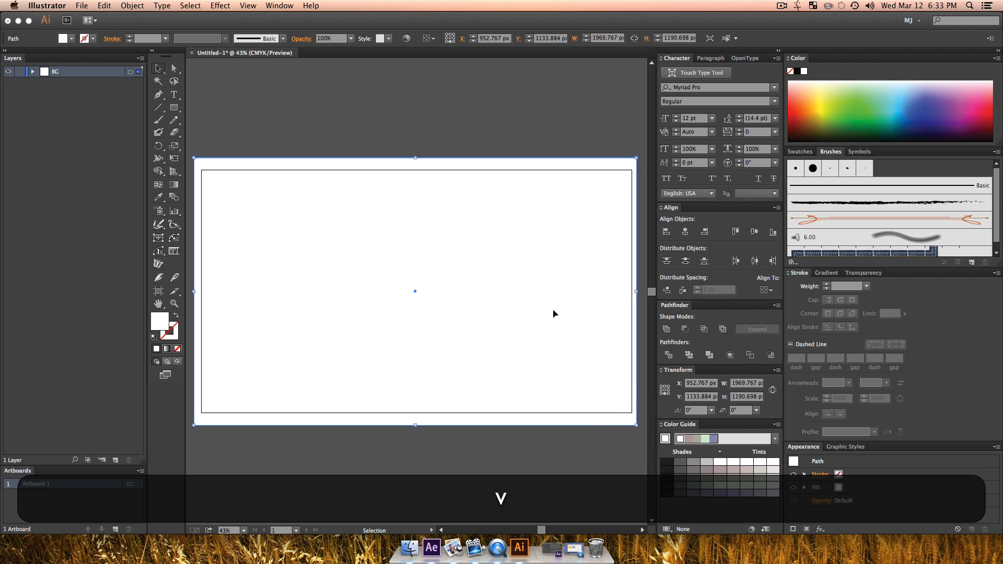
Step: Fill the background rectangle with medium blue and lock the BG layer
left_click(549, 302)
left_click(910, 104)
key("v")
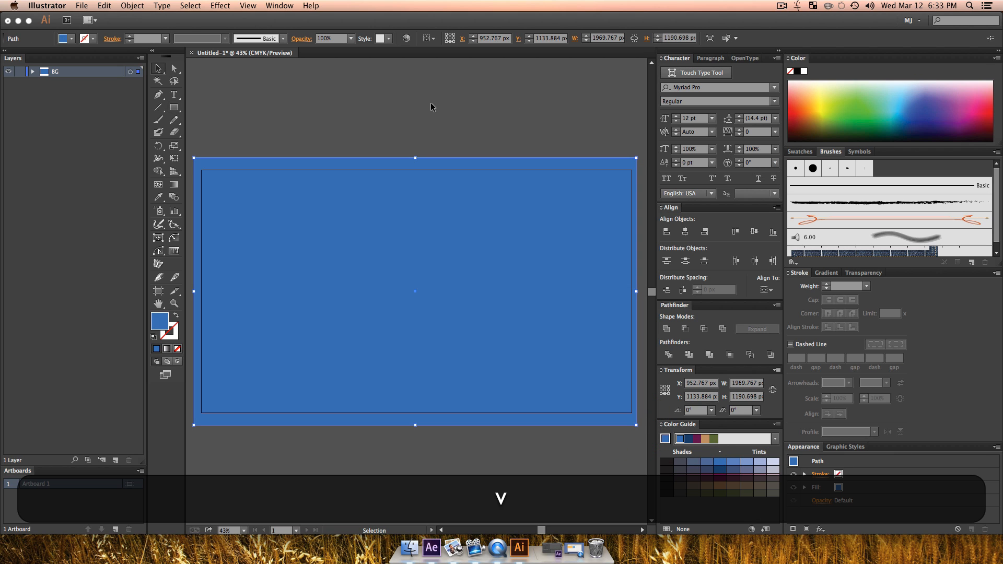
left_click(431, 101)
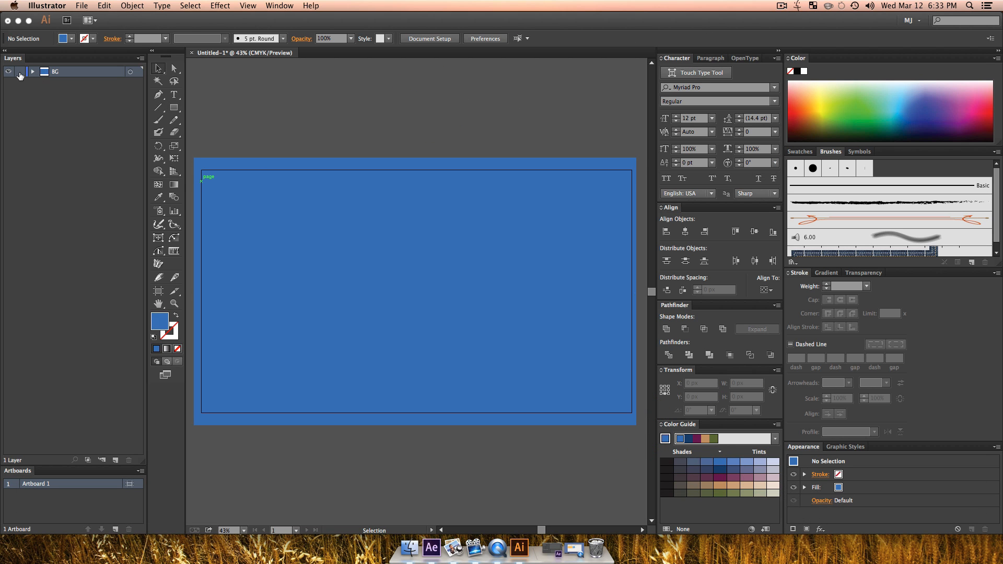
left_click(19, 73)
Step: Add a new layer above BG and draw a flat ellipse about 1114 x 105 px near the artboard's lower edge
left_click(116, 460)
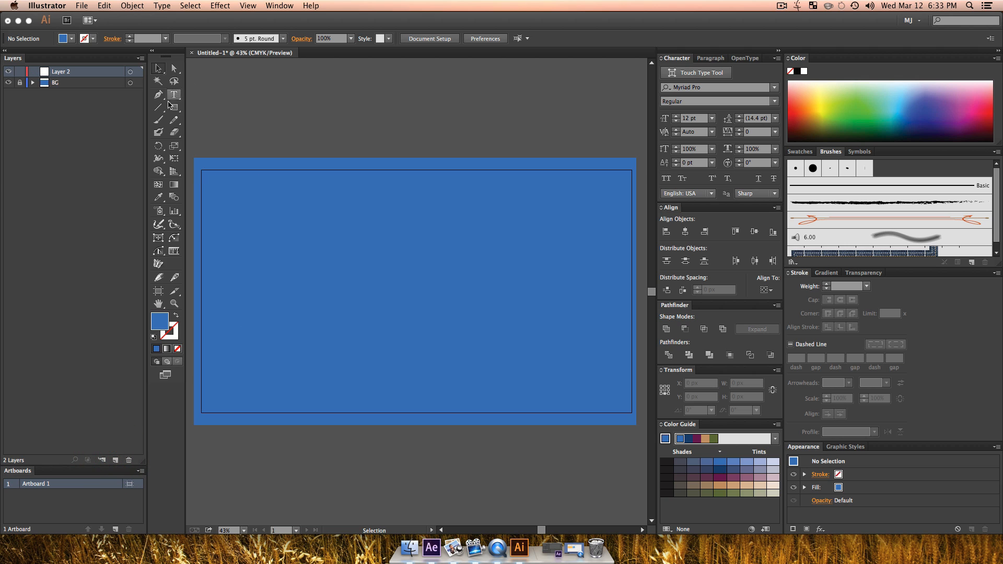
left_click_drag(174, 107, 218, 132)
left_click_drag(308, 367, 548, 390)
key("v")
left_click(507, 377)
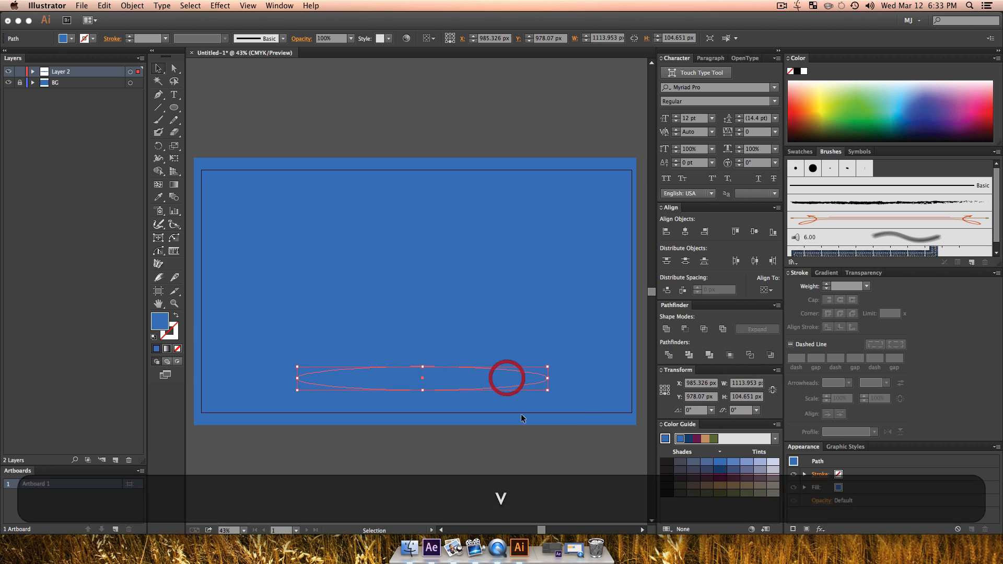
Step: Try pale lavender and light grey tints as the ellipse's fill
left_click(772, 467)
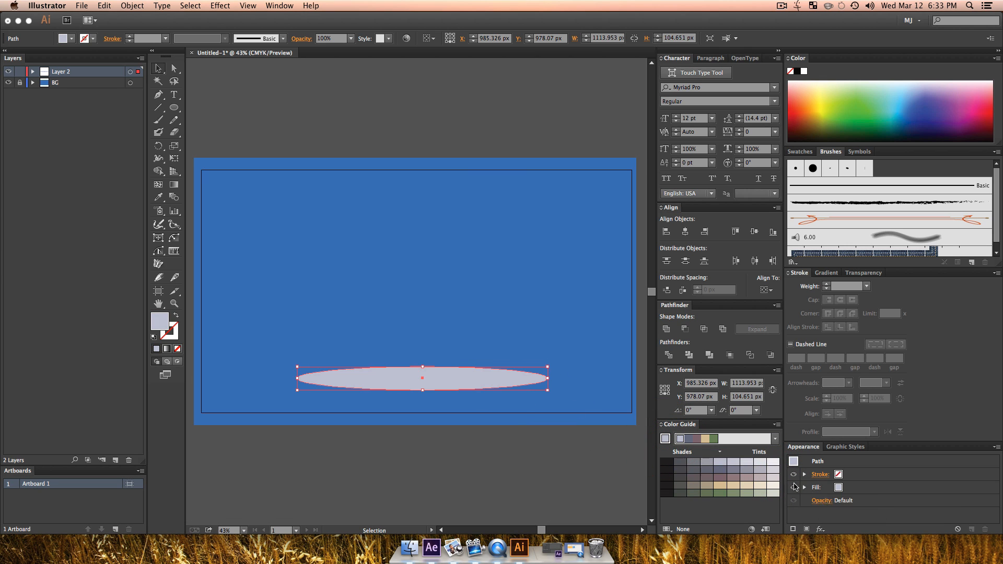
left_click(772, 477)
key("v")
left_click(598, 457)
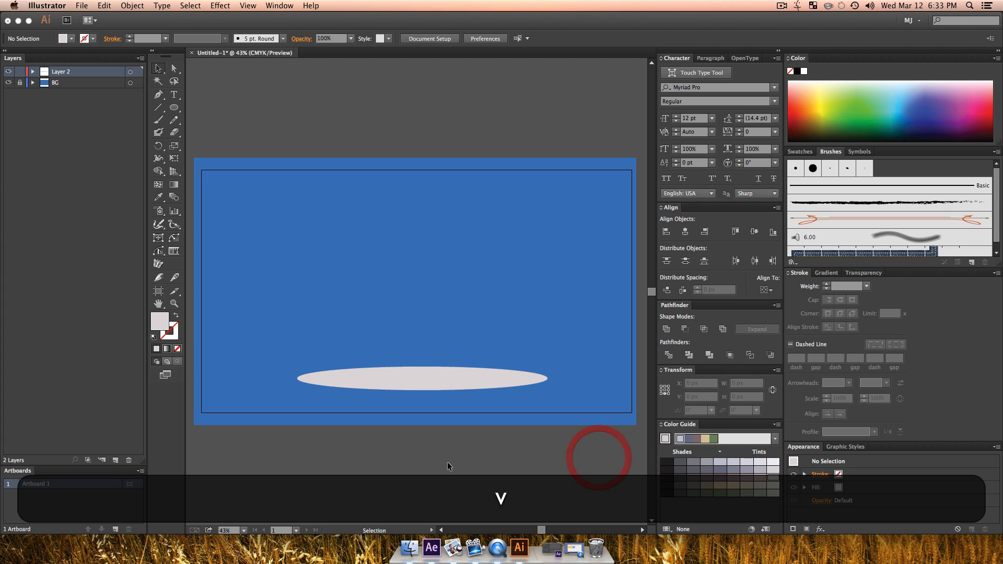
Step: Fill the flat ellipse with dark grey from the colour guide's shades
left_click(455, 385)
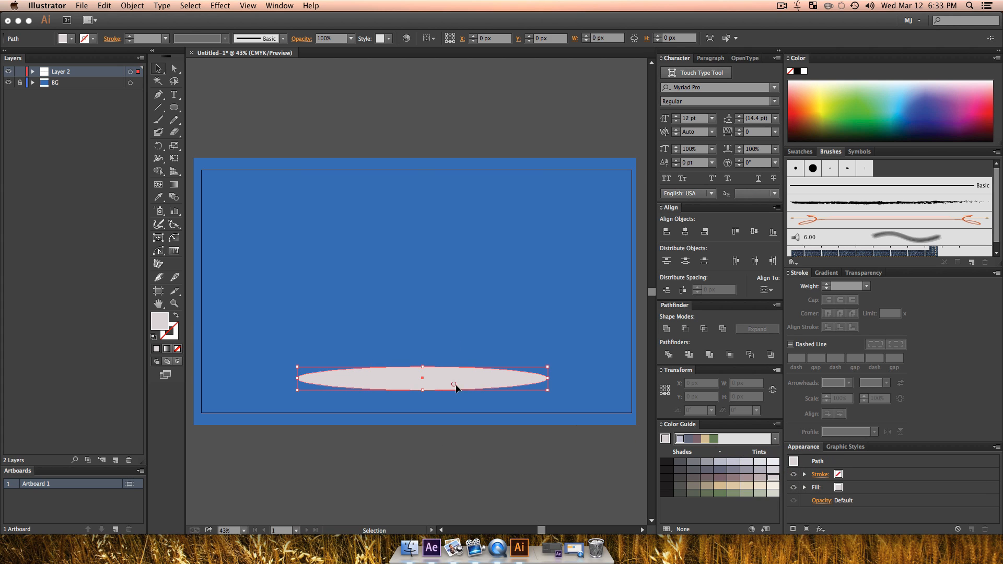
left_click(680, 477)
key("v")
left_click(484, 461)
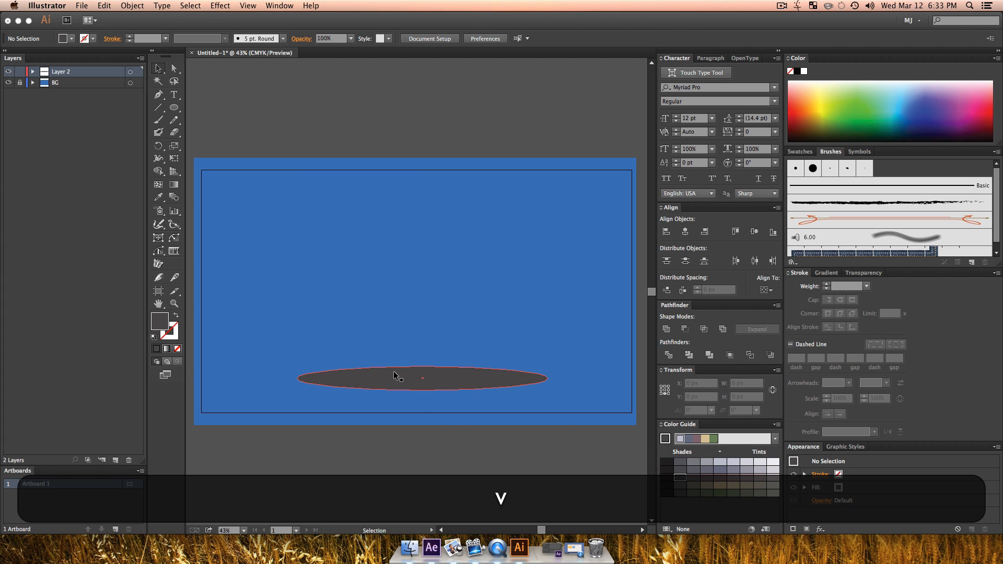
Step: Rename the ellipse's layer as Shadow and lock it
double_click(61, 73)
type("Shadow")
key("Return")
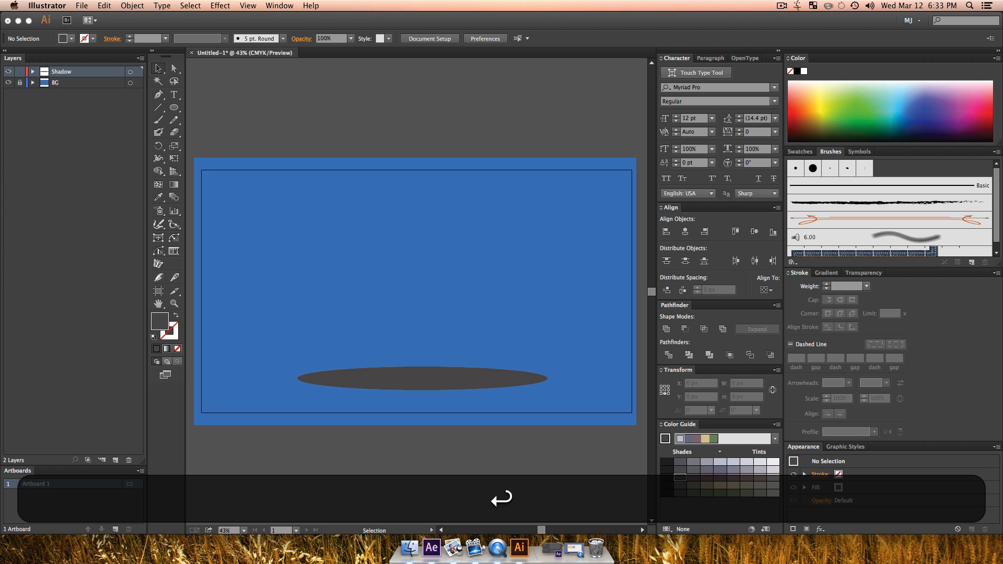
left_click(19, 72)
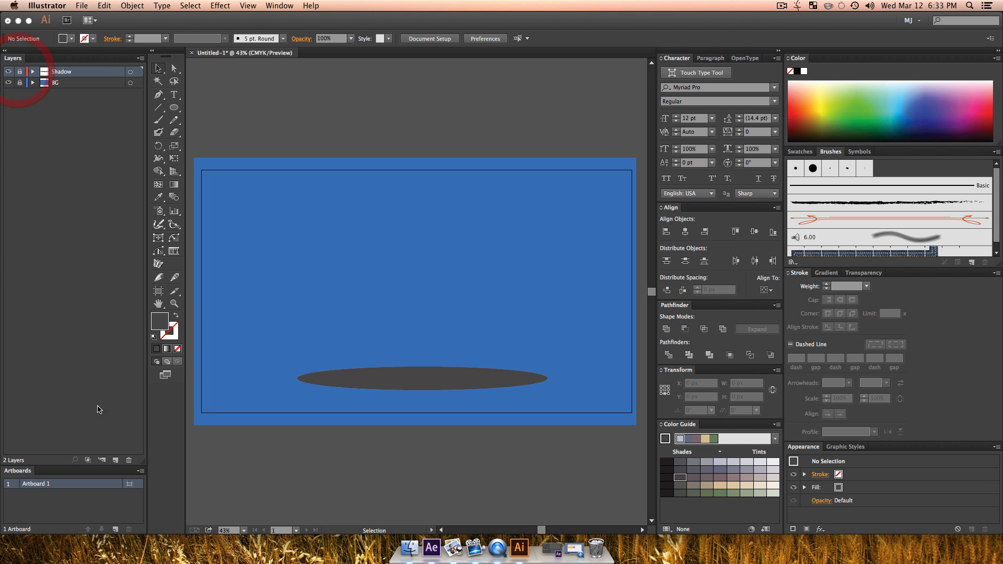
Step: Add fourteen empty layers, Layer 3 to Layer 16, above the Shadow layer
left_click(116, 460)
left_click(116, 461)
left_click(115, 460)
left_click(115, 460)
triple_click(116, 461)
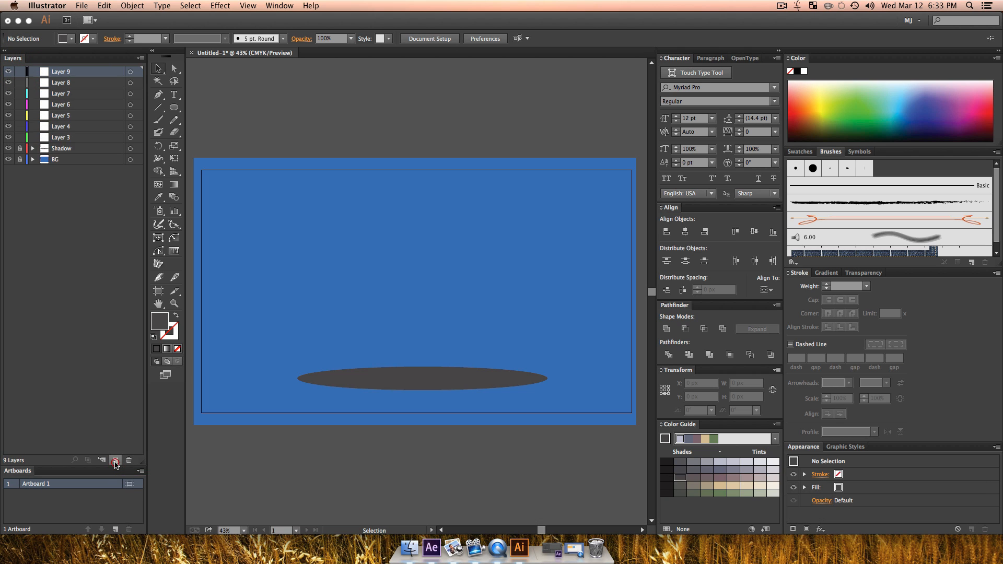
triple_click(115, 461)
triple_click(116, 461)
left_click(116, 461)
left_click(64, 301)
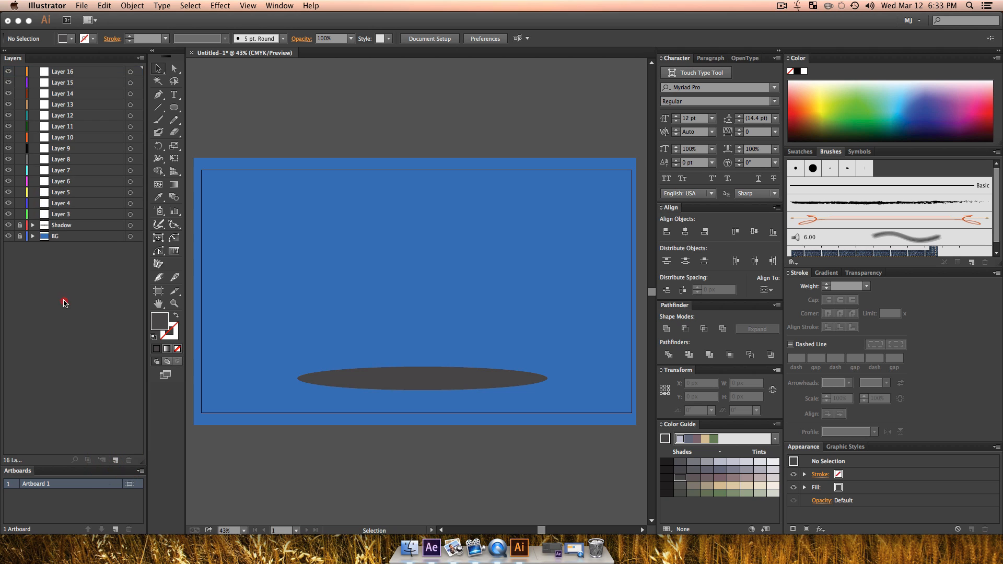
Step: Draw a rounded rectangle about 1353 x 793 px with slightly rounded corners on Layer 3, just above the shadow ellipse
left_click(67, 214)
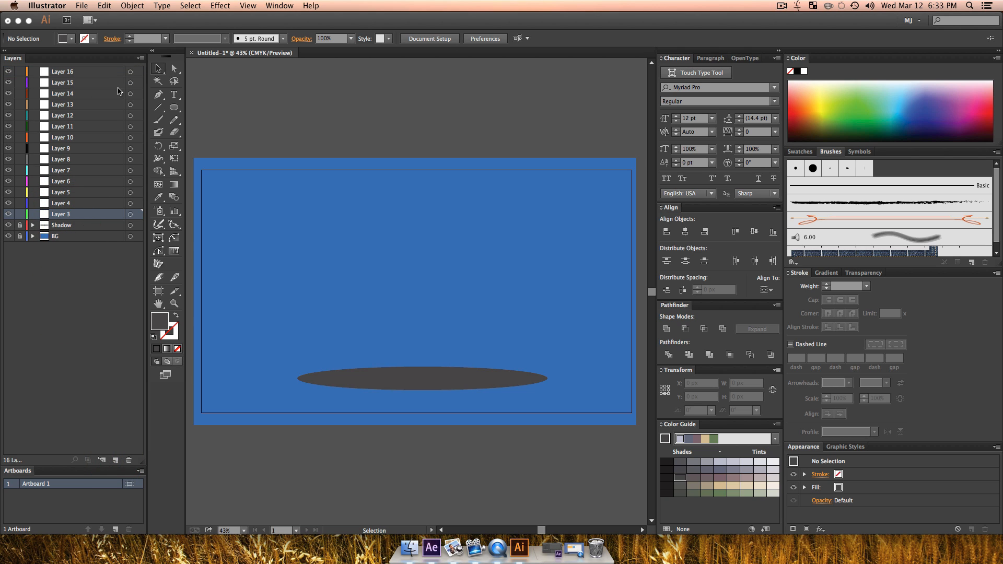
left_click_drag(174, 107, 215, 117)
left_click_drag(258, 189, 564, 367)
key("Up")
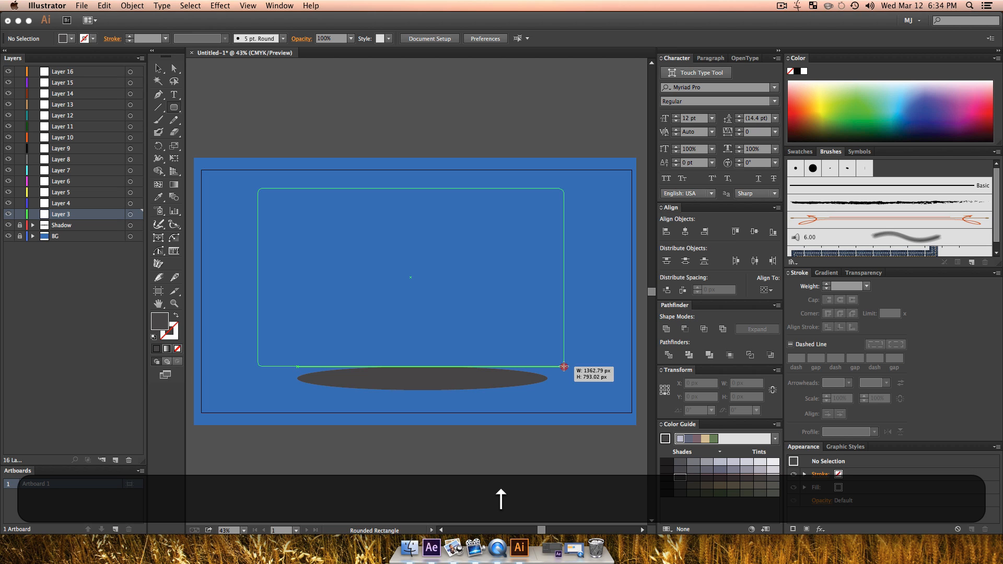
key("Left")
left_click_drag(564, 367, 562, 366)
key("Right")
key("Left")
key("Up")
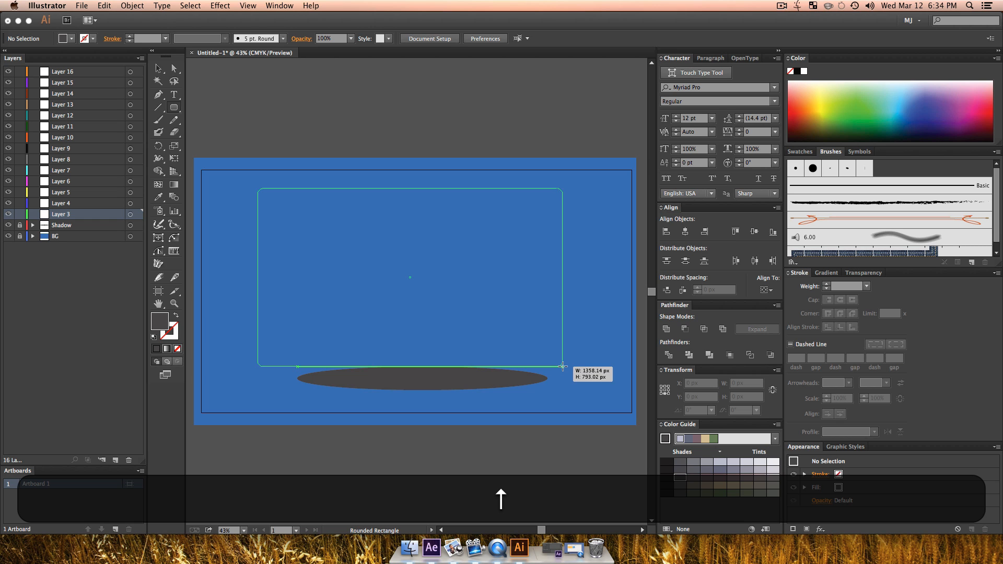
left_click_drag(562, 366, 561, 365)
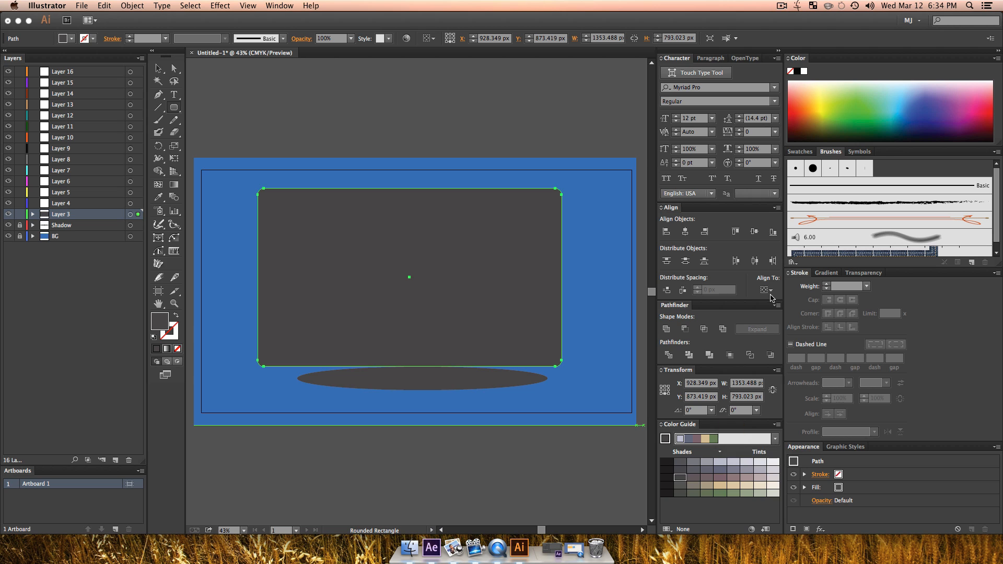
Step: Fill the rounded rectangle with light grey, using the Shades harmony rule based on white
left_click(805, 72)
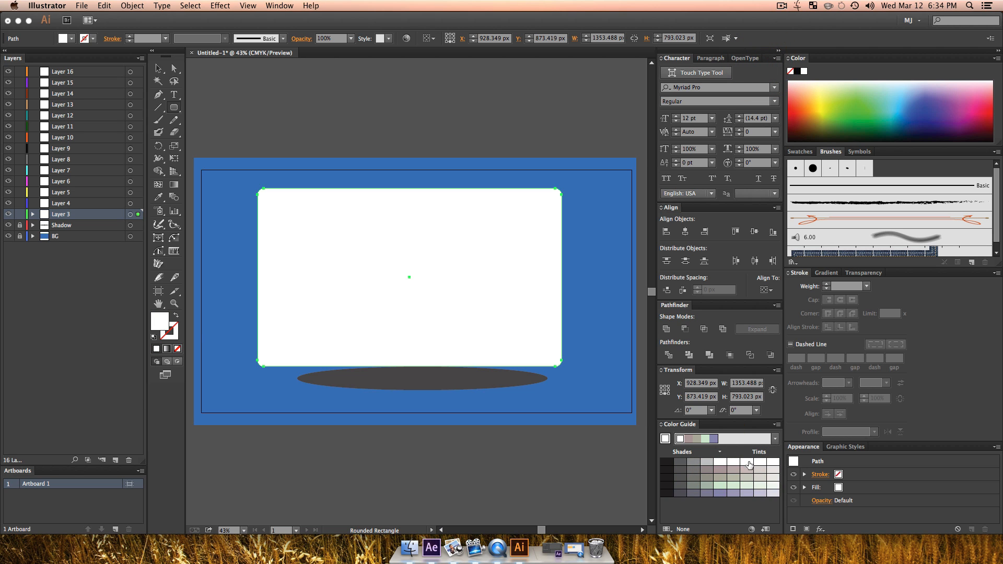
left_click(774, 439)
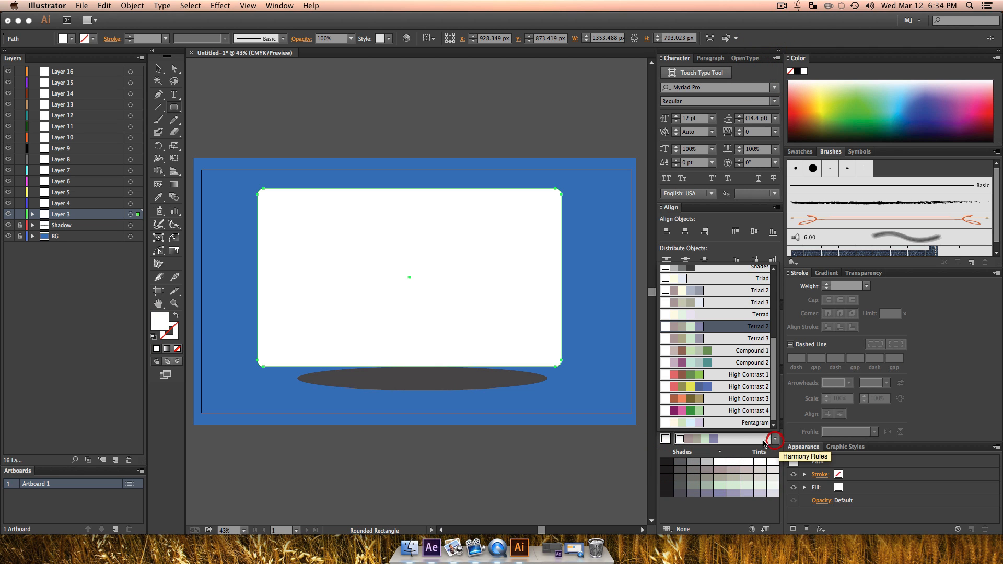
scroll(750, 332, "up", 3)
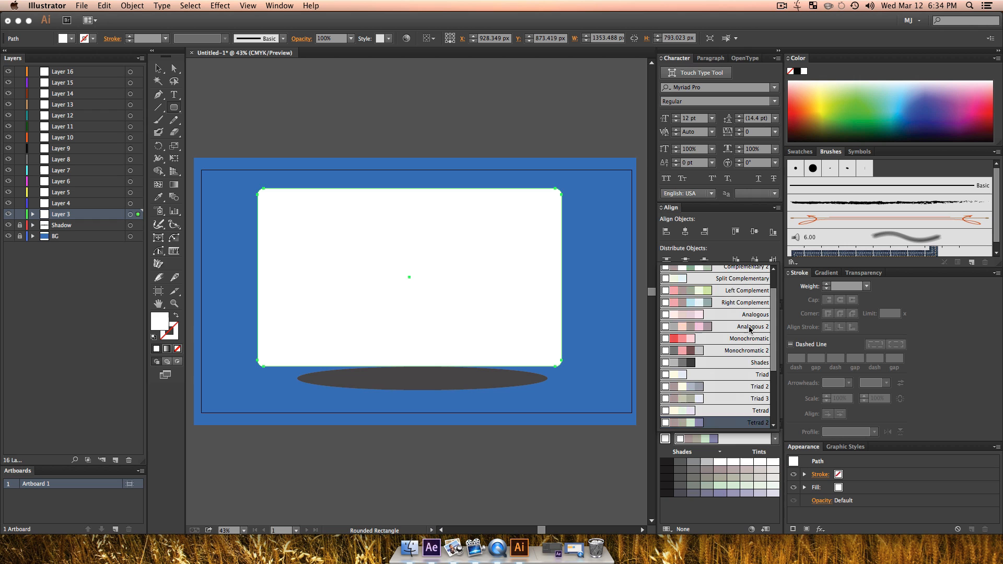
left_click(759, 367)
left_click(746, 470)
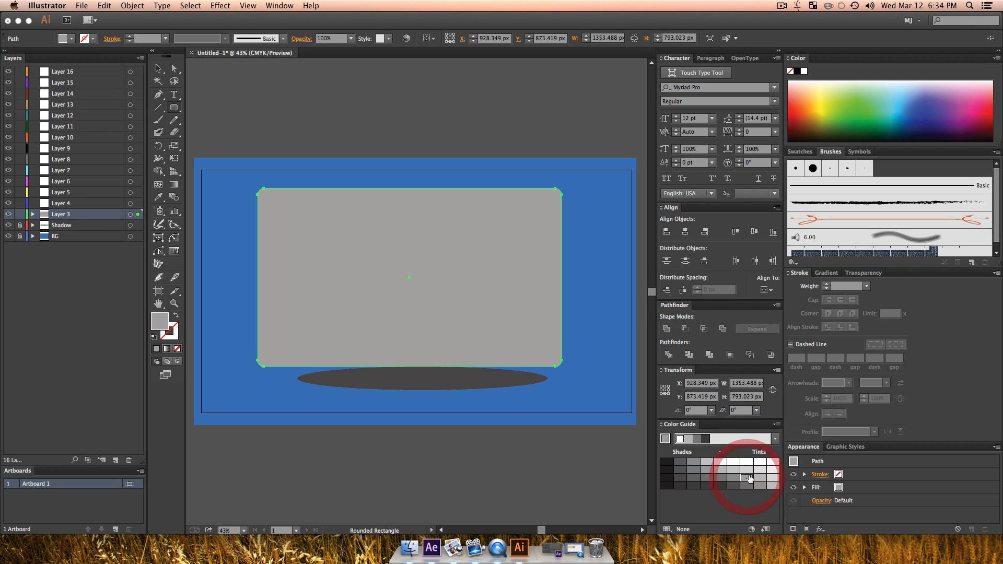
left_click(758, 470)
key("v")
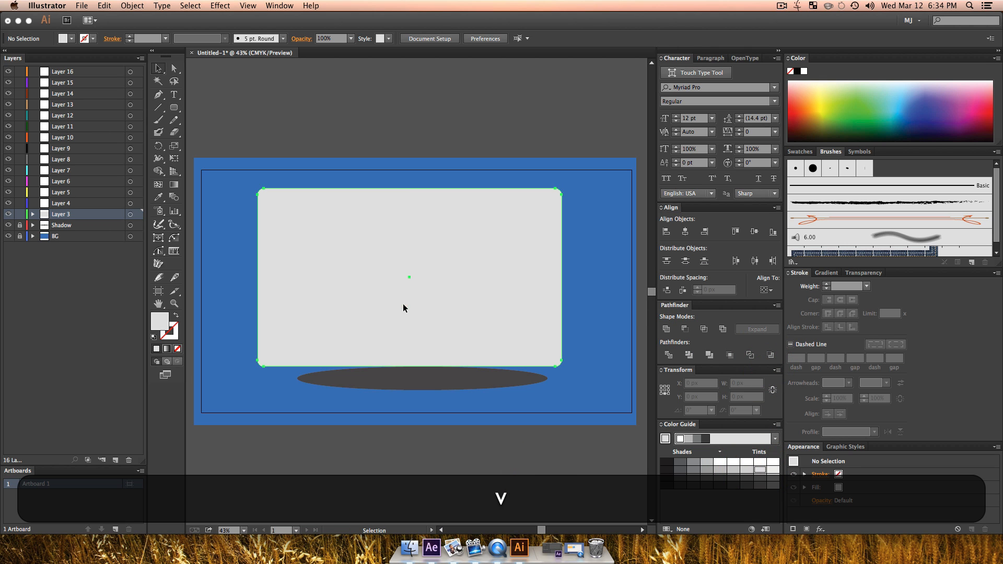
Step: Centre the rounded rectangle horizontally on the artboard and deselect it
left_click(682, 230)
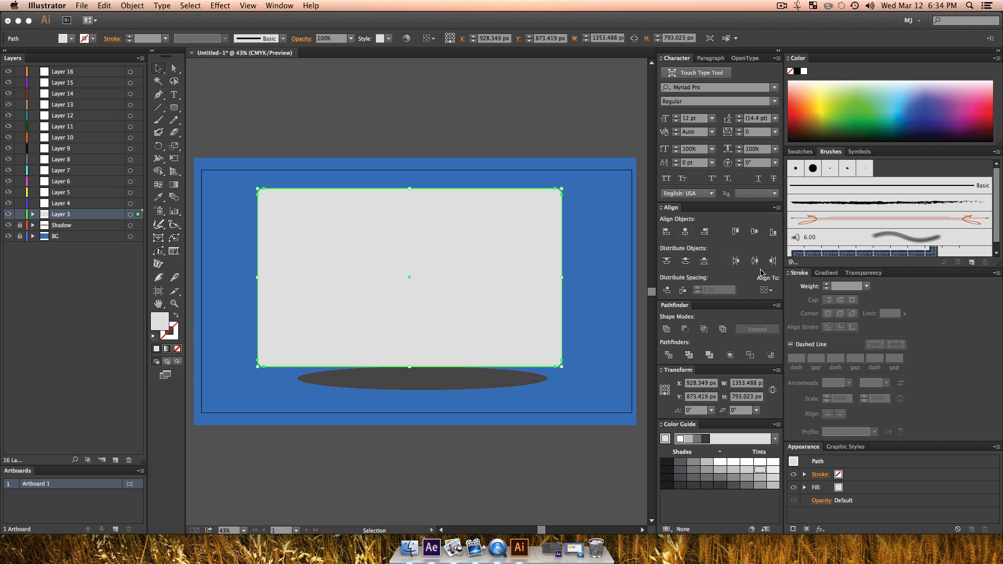
left_click(767, 291)
left_click(781, 320)
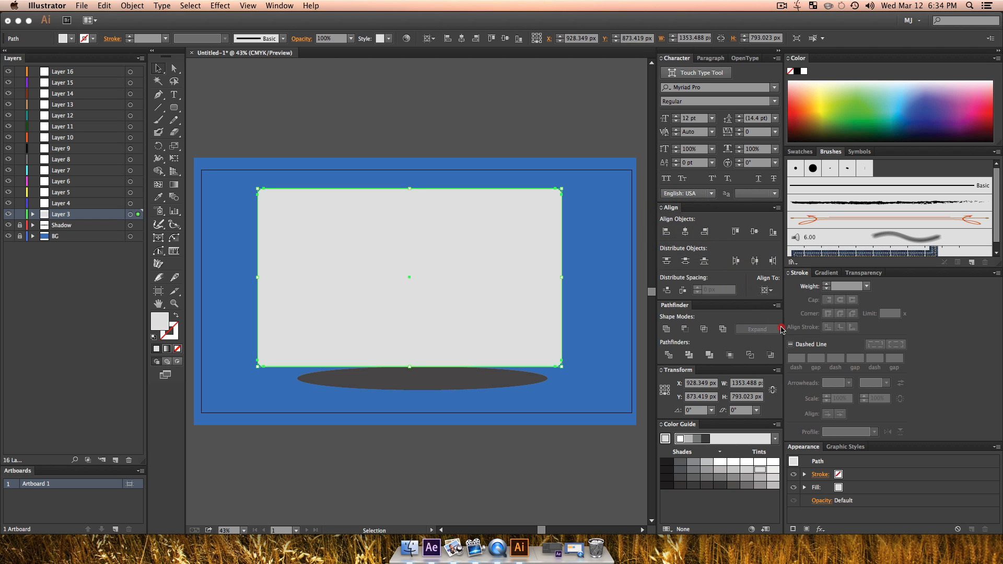
left_click(684, 231)
key("v")
left_click(483, 457)
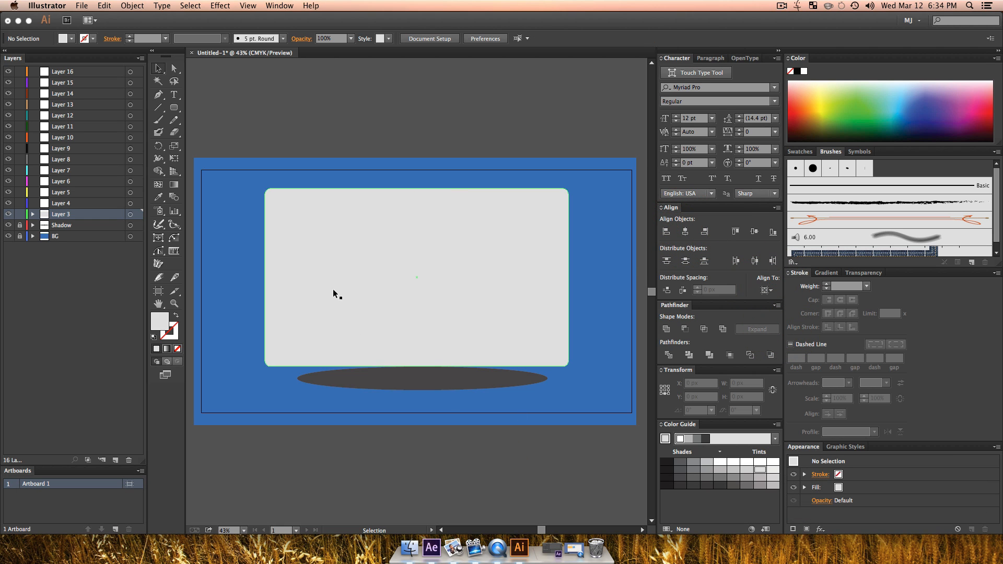
left_click(427, 380)
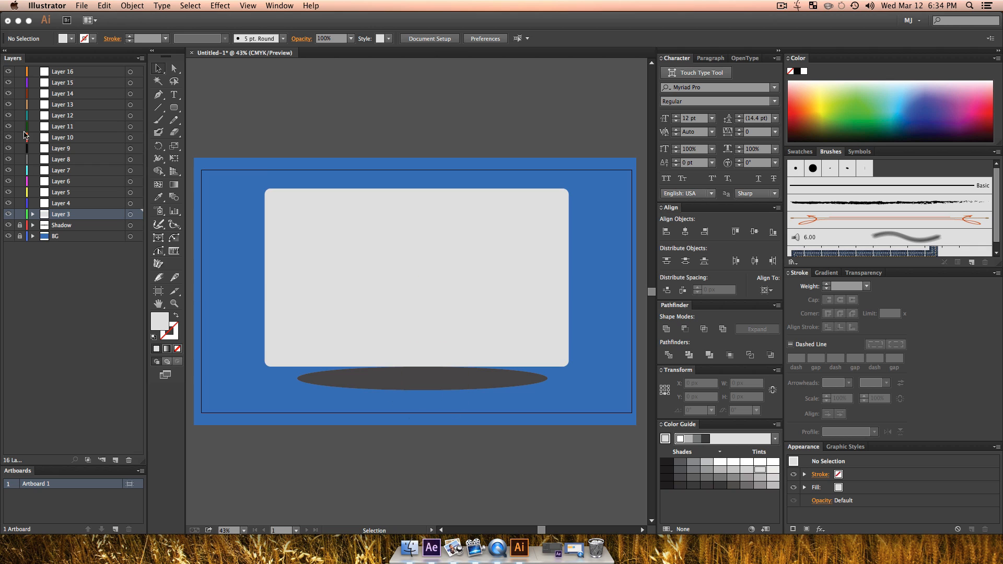
Step: Rename Layer 3 as Web BG
double_click(61, 214)
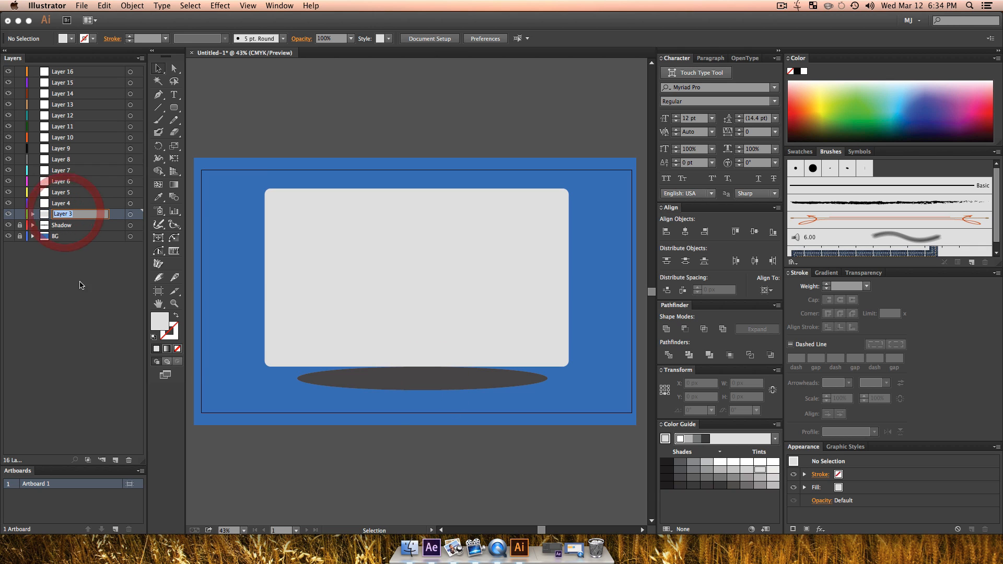
type("Web BG")
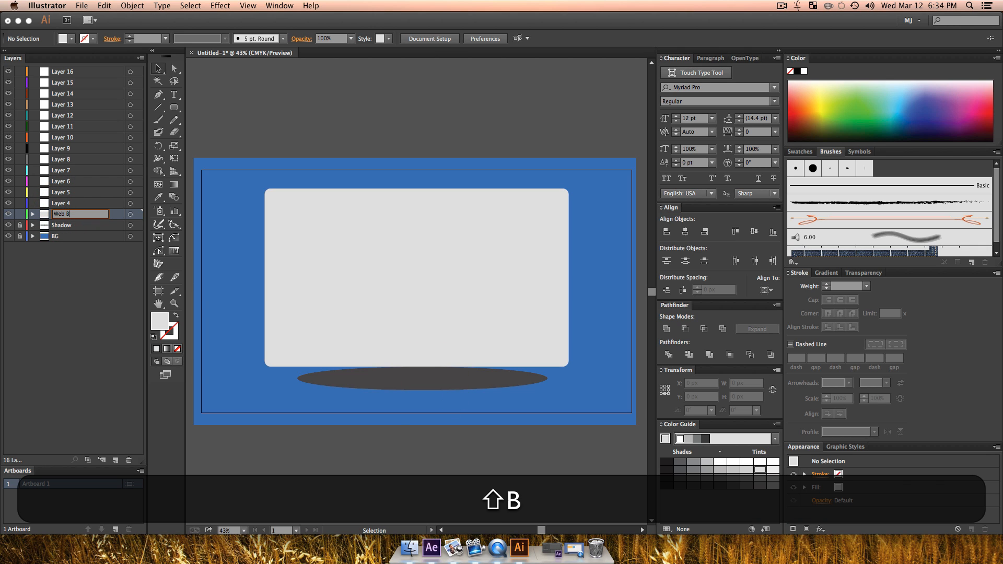
key("shift+Return")
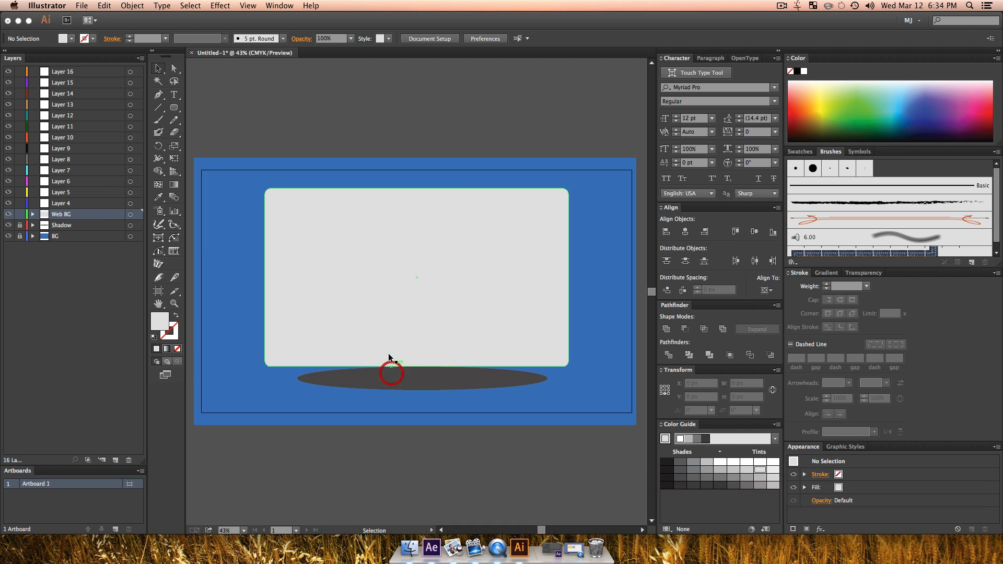
Step: Paste a copy of the light grey panel in front and draw a rectangle about 1791 x 881 px over all but its top strip
left_click(387, 324)
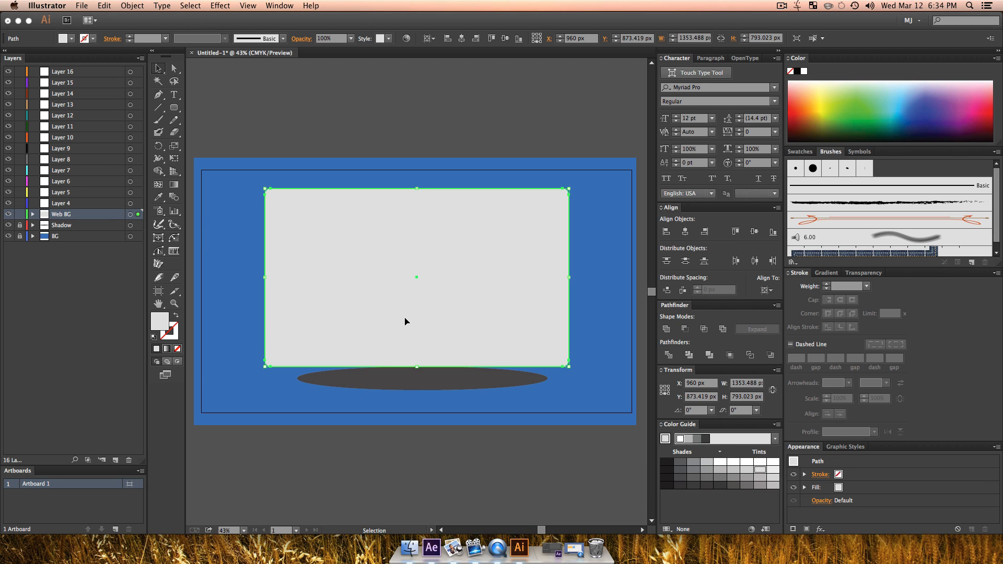
key("super+c")
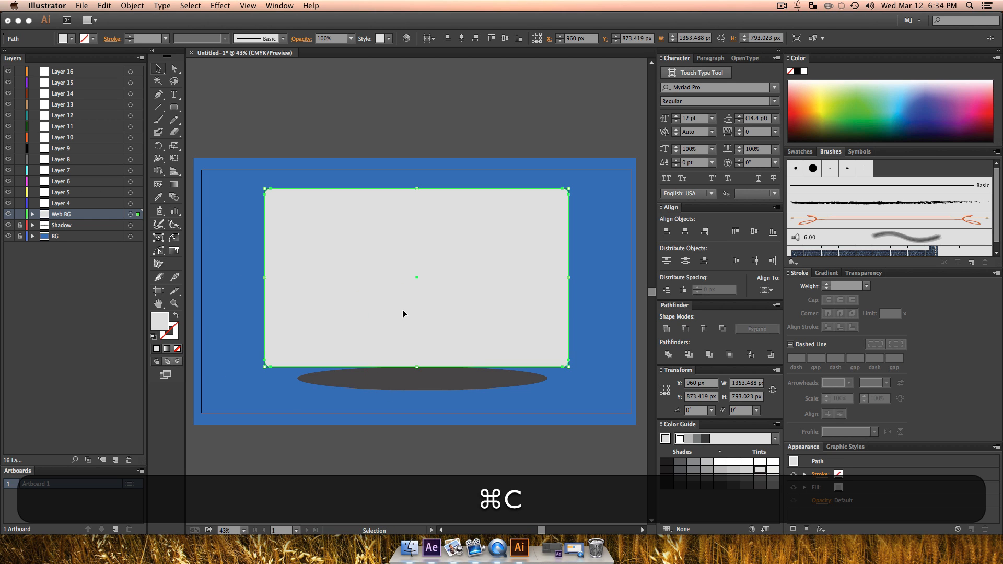
key("super+f")
left_click_drag(174, 107, 227, 108)
left_click_drag(620, 421, 218, 224)
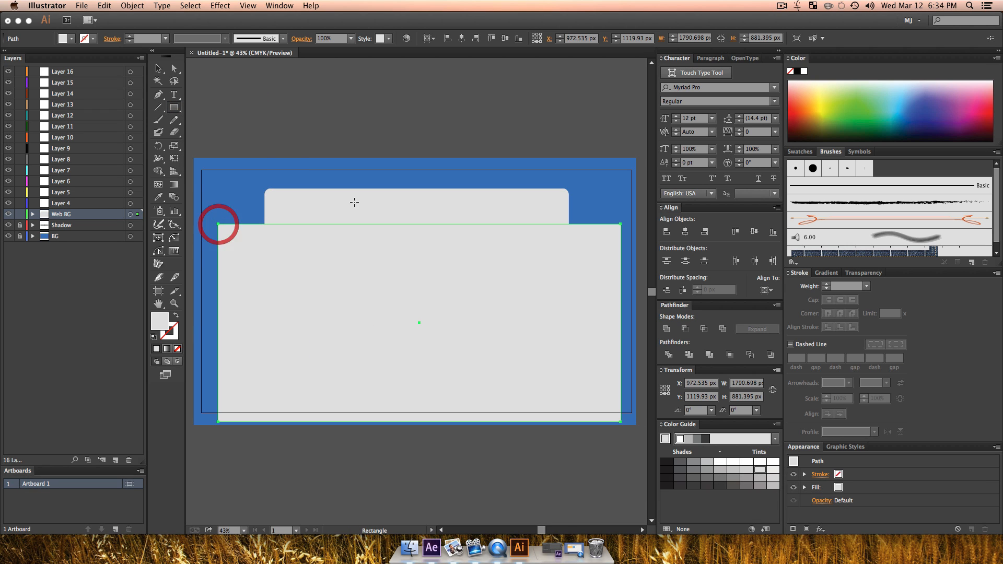
Step: Subtract the large rectangle from the panel copy with Minus Front and fill the remaining header strip with medium grey
key("shift+v")
left_click(358, 201, "shift")
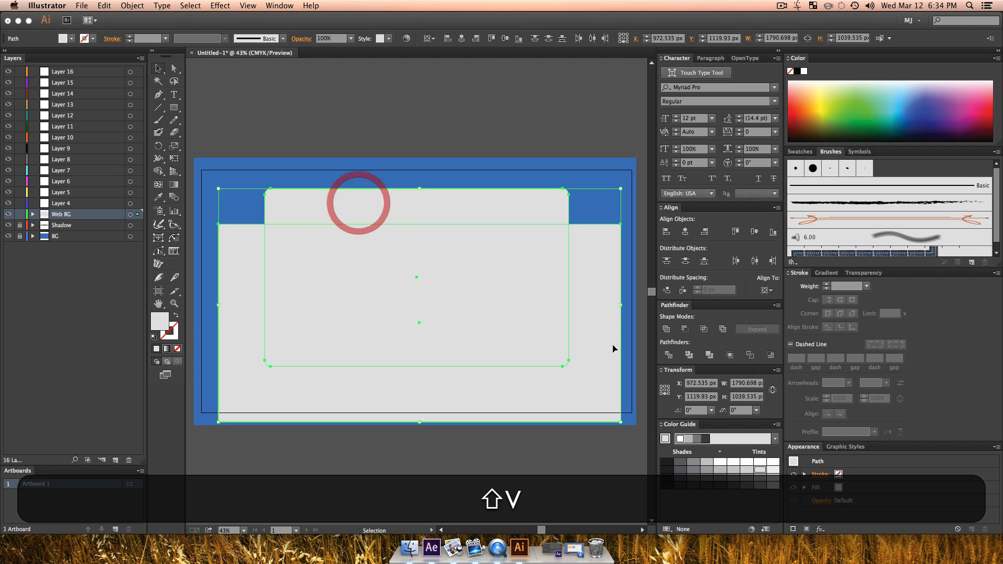
left_click(684, 329)
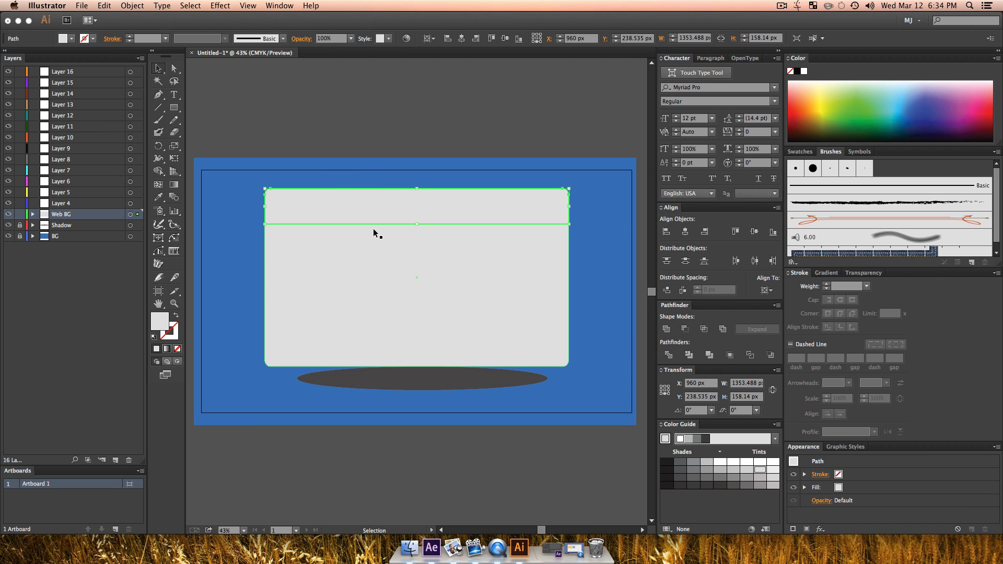
left_click(703, 474)
left_click(526, 491)
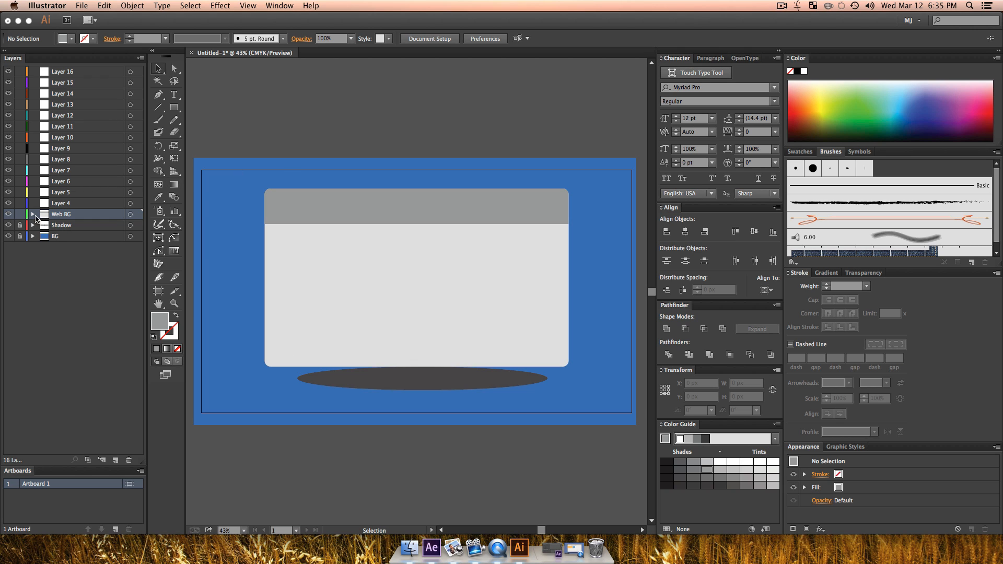
Step: Lock the Web BG layer and rename Layer 4 as Extra Web BG
double_click(68, 203)
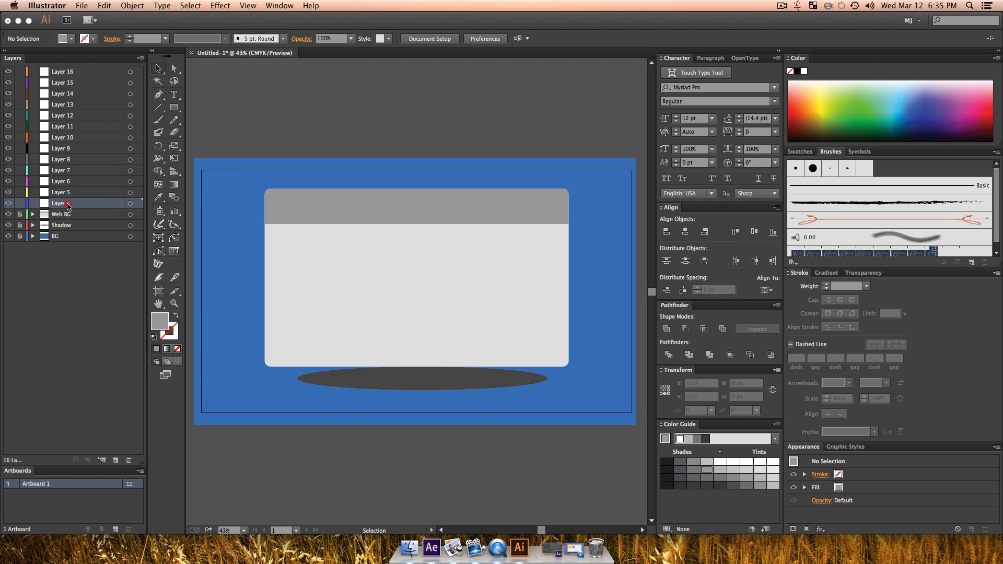
key("shift")
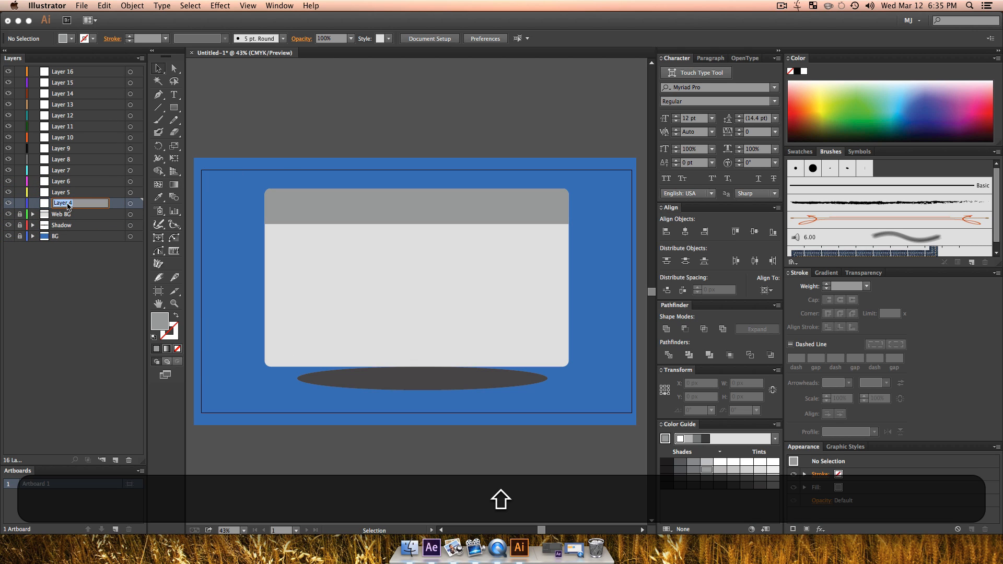
type("Extra Web")
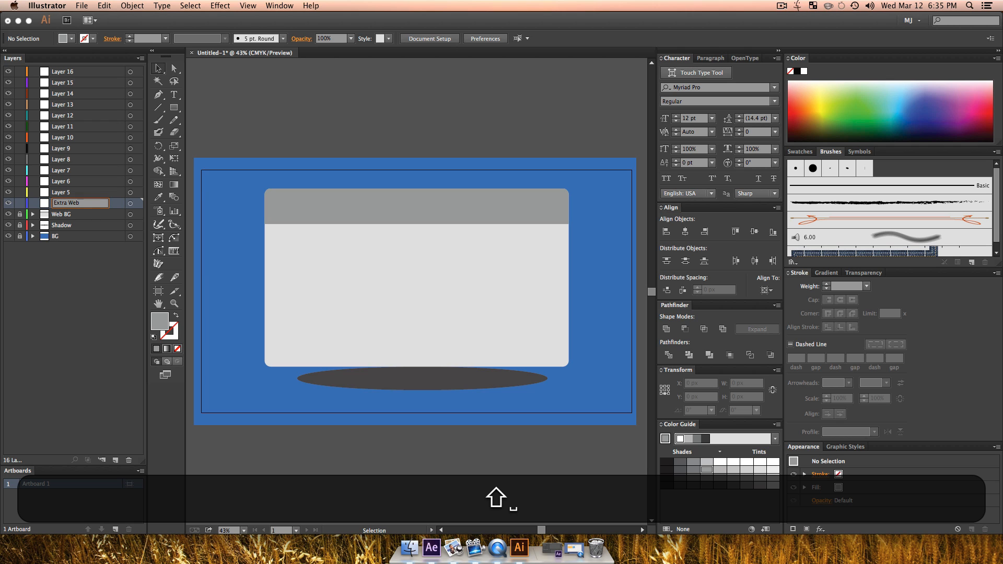
type(" BG")
key("Return")
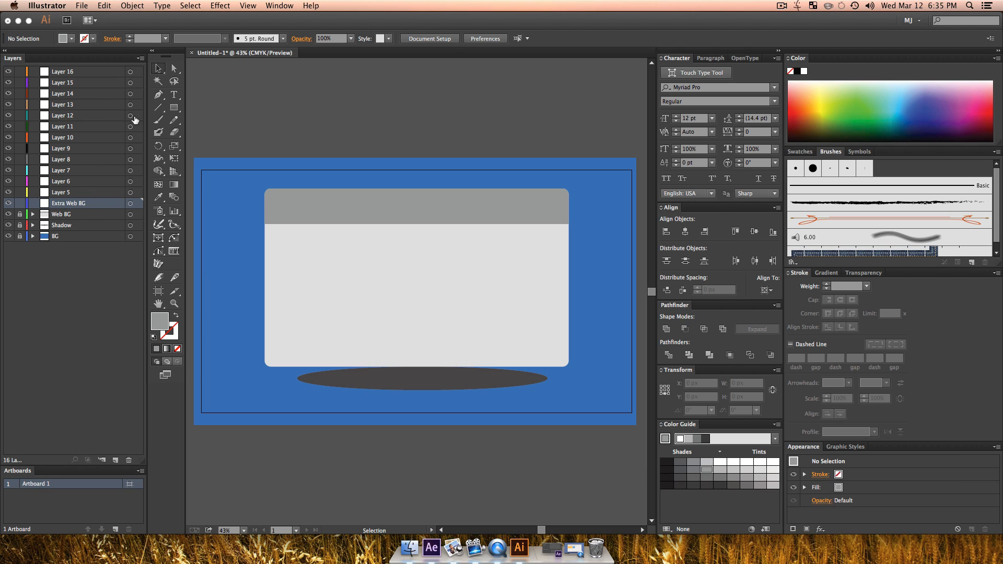
Step: Draw a lighter grey rectangle about 1353 x 63 px along the header strip's lower edge, and lock the Extra Web BG layer
left_click(170, 107)
left_click_drag(263, 210, 568, 225)
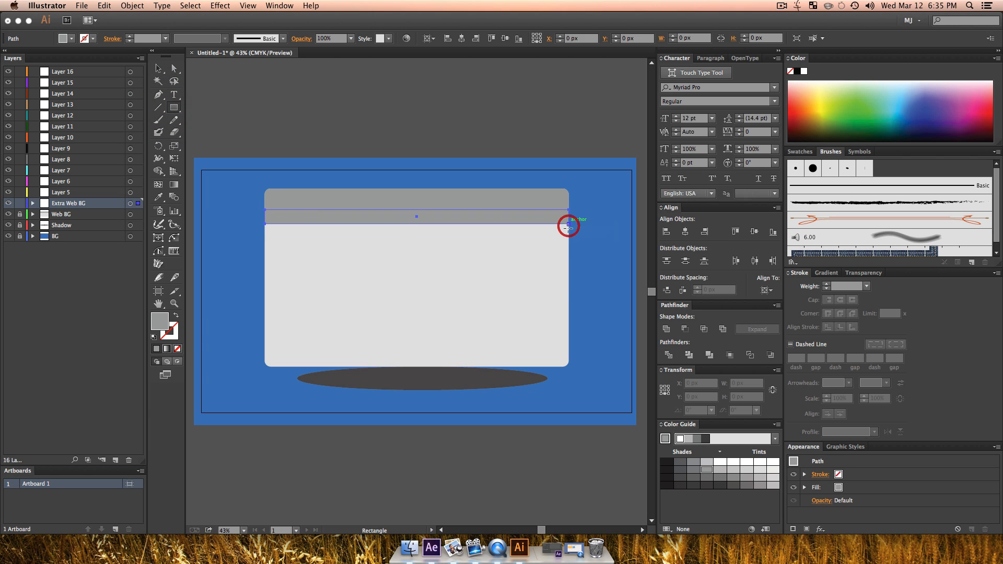
left_click(719, 462)
left_click(720, 469)
key("v")
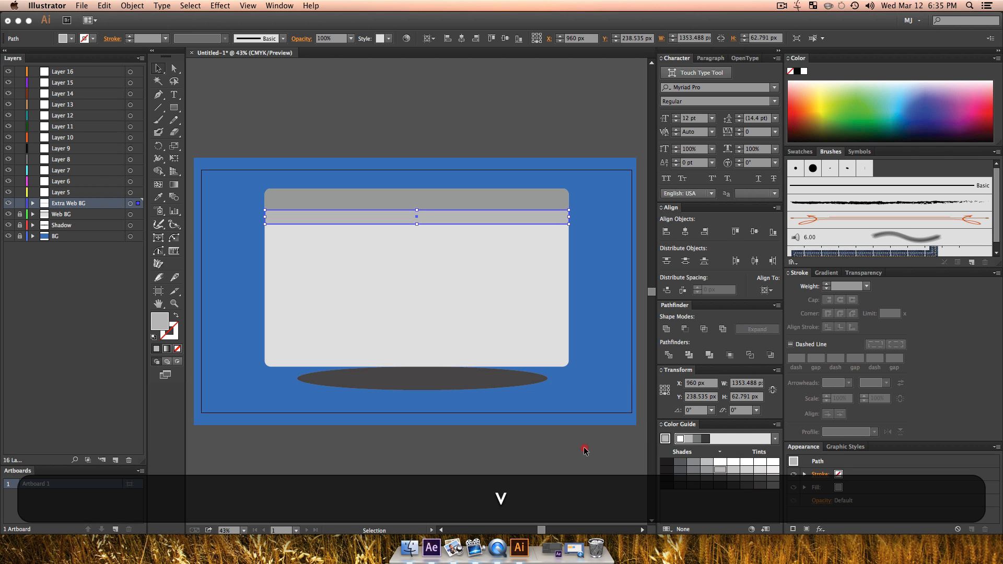
left_click(580, 446)
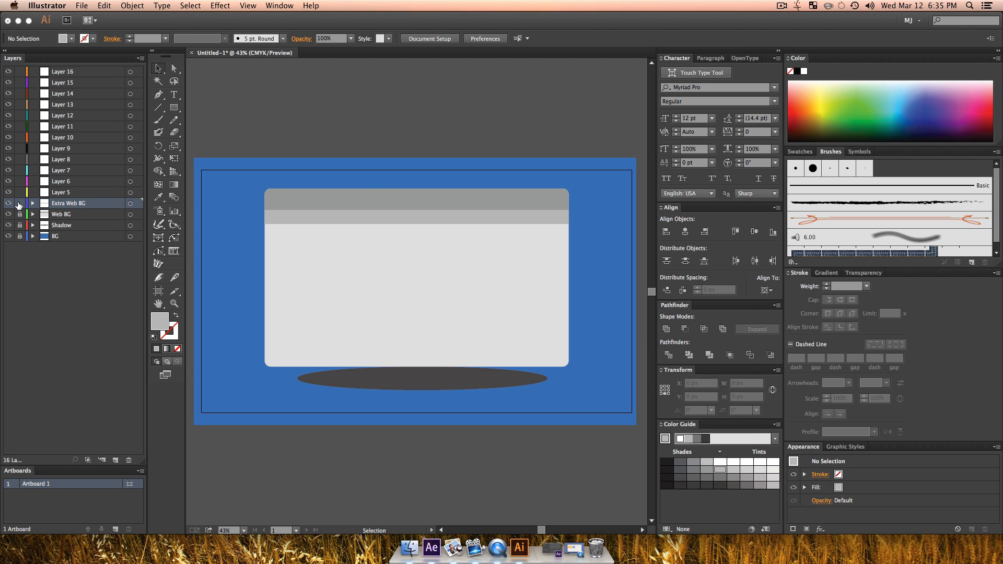
left_click(19, 203)
Step: Draw a circle about 41 px wide on Layer 5 near the left end of the header strip and fill it with lime green
key("z")
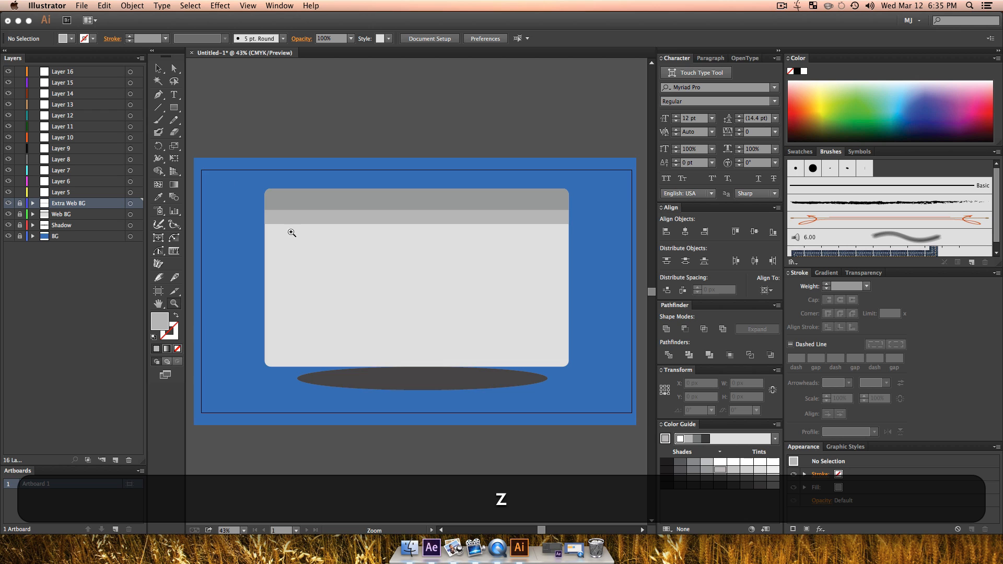
left_click(291, 230)
left_click(428, 302)
left_click_drag(521, 324, 380, 298)
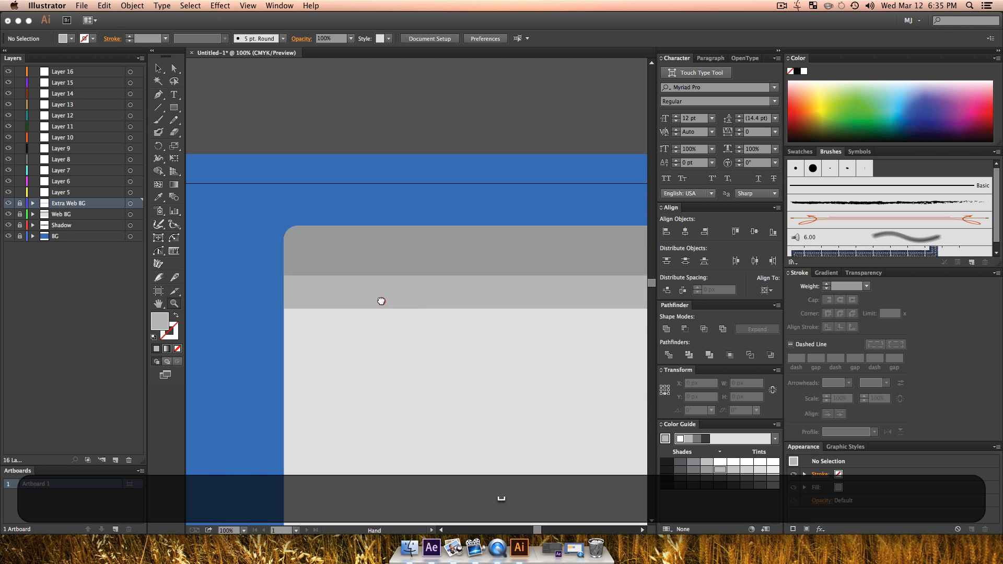
key("v")
left_click(314, 296)
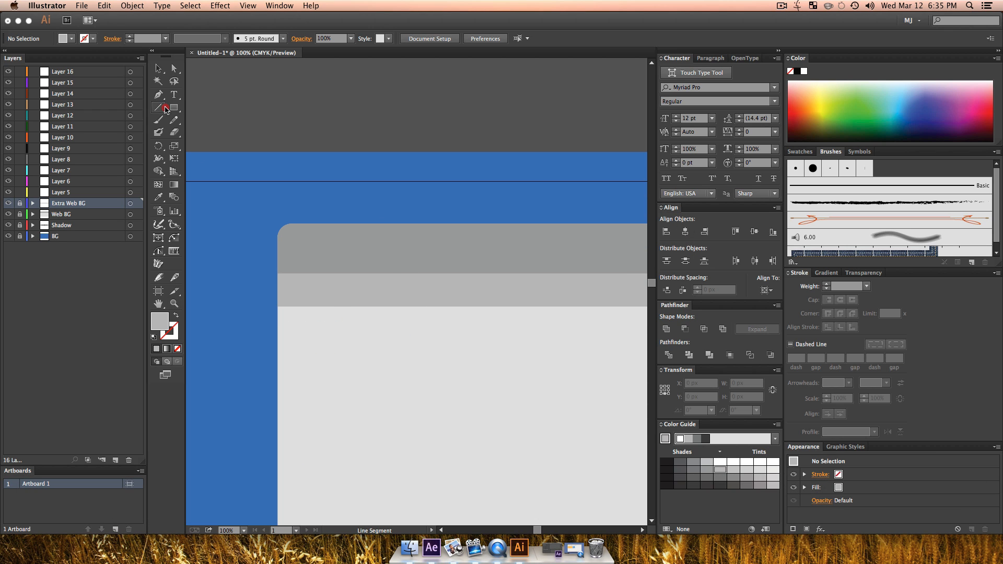
left_click_drag(166, 109, 224, 134)
left_click(55, 193)
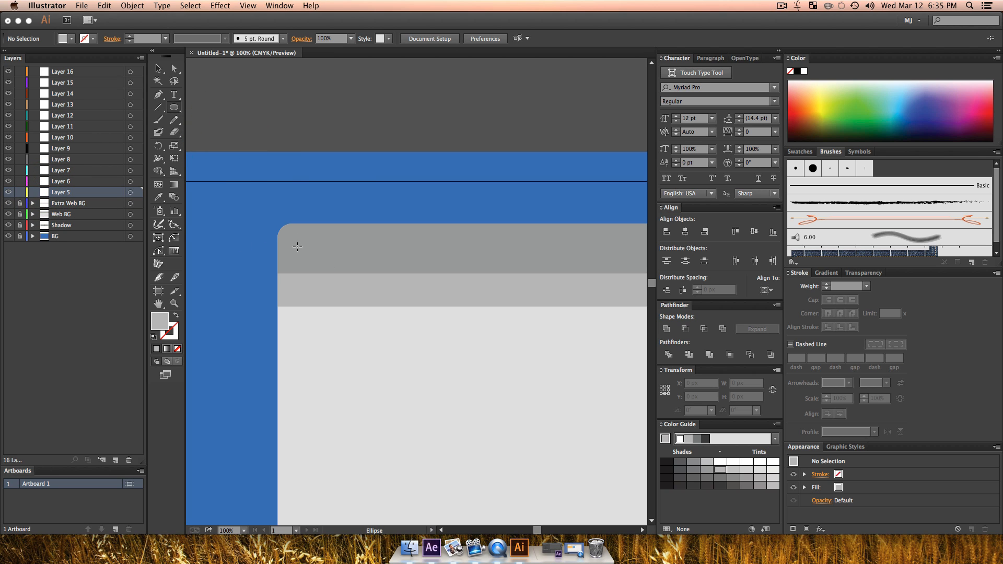
key("shift")
left_click_drag(291, 239, 307, 261)
key("v")
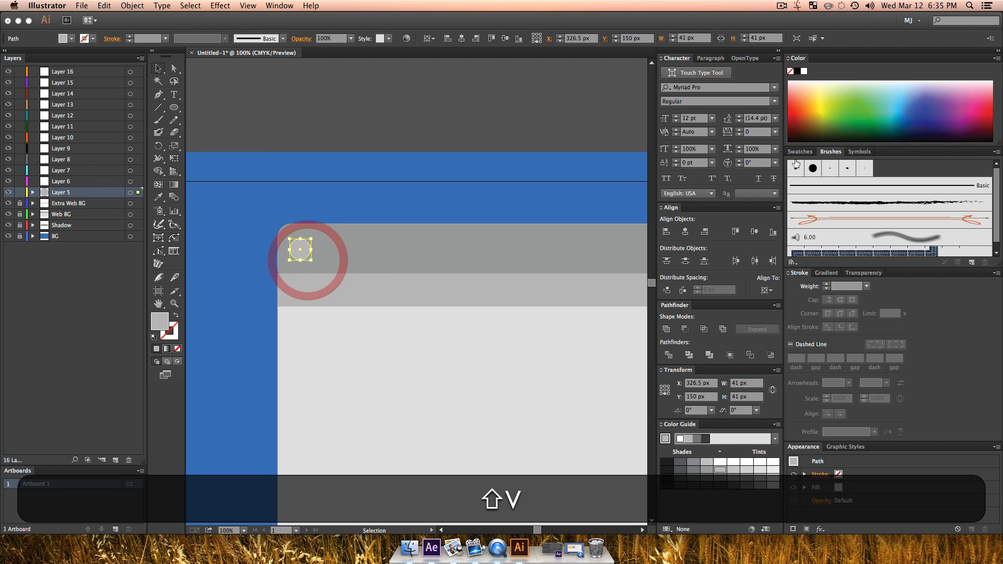
left_click_drag(822, 105, 831, 111)
left_click(392, 182)
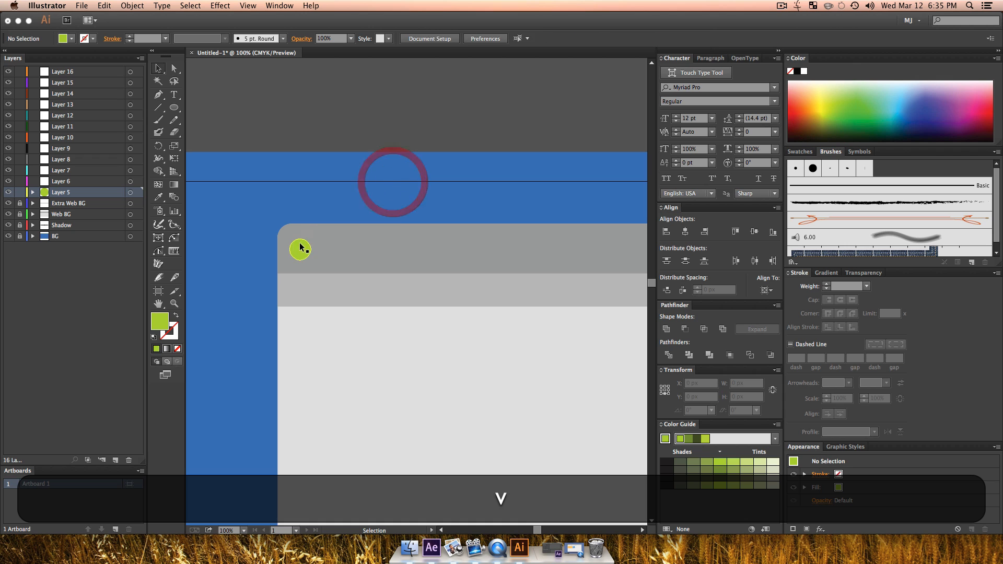
Step: Duplicate the green circle twice in a row to its right and distribute the three circles evenly by their horizontal centres
left_click_drag(300, 249, 354, 250)
left_click(327, 250, "shift")
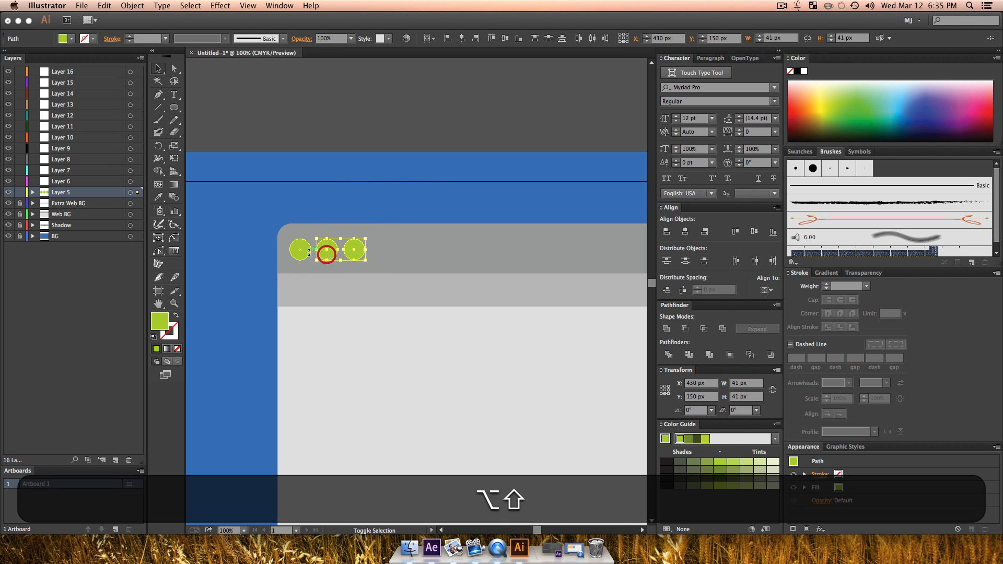
left_click(300, 249, "shift")
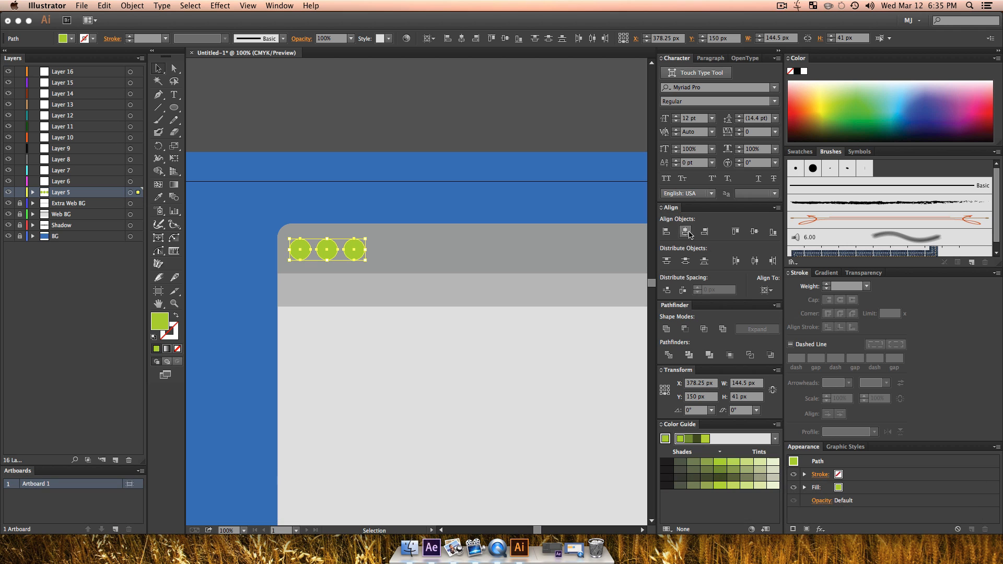
left_click(766, 294)
left_click(772, 303)
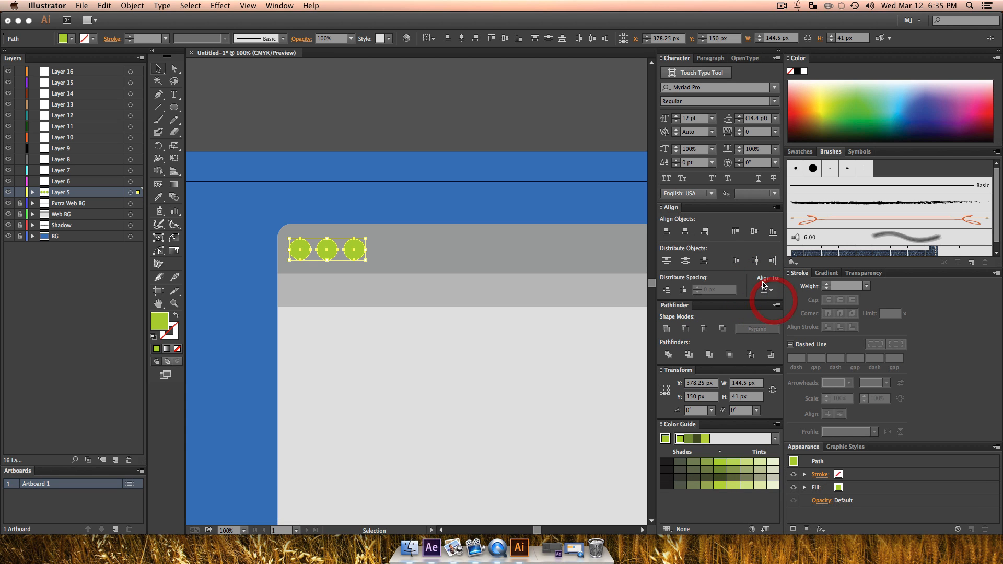
left_click(753, 260)
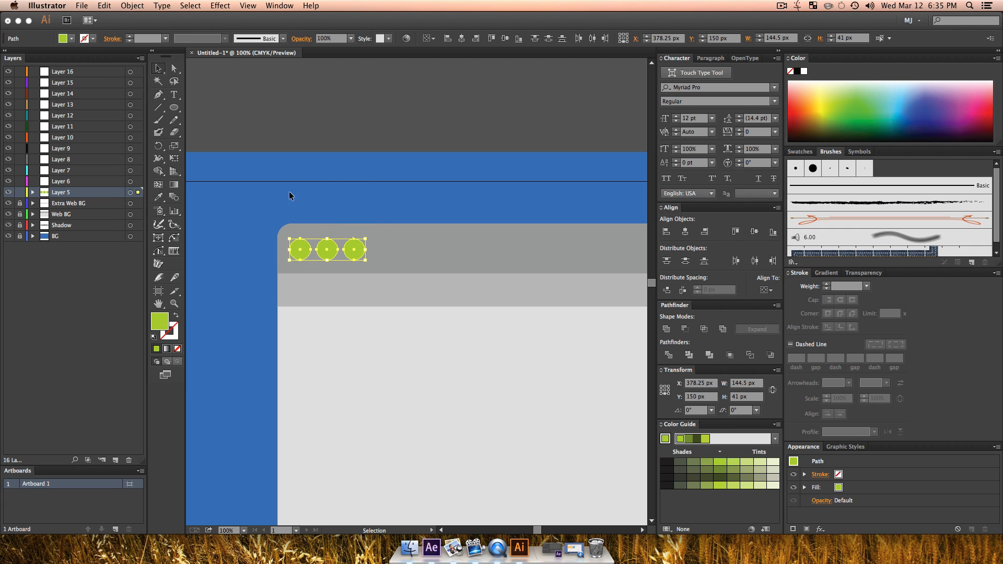
Step: Fill the middle circle with yellow and the right-hand circle with orange
left_click(327, 248)
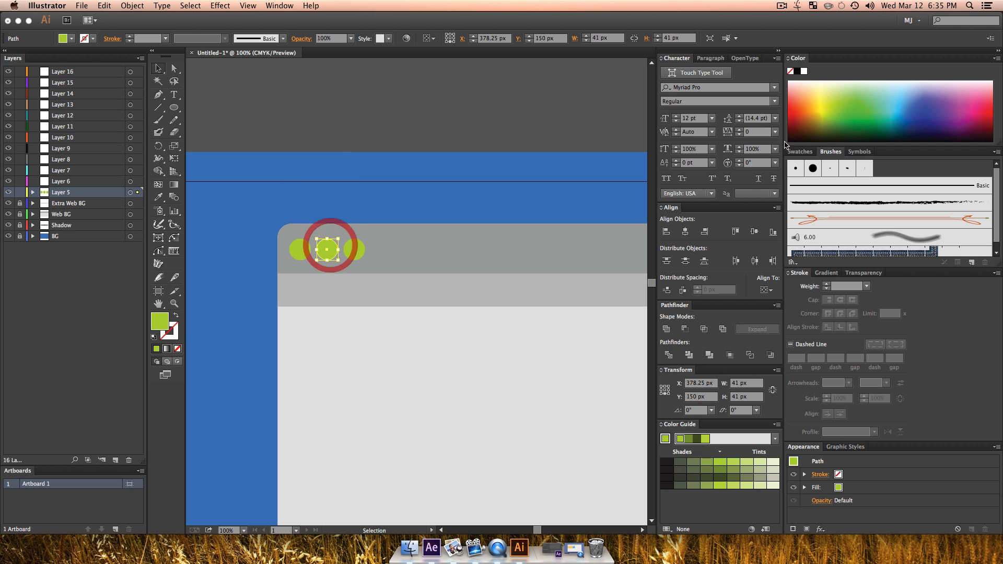
left_click(825, 107)
key("v")
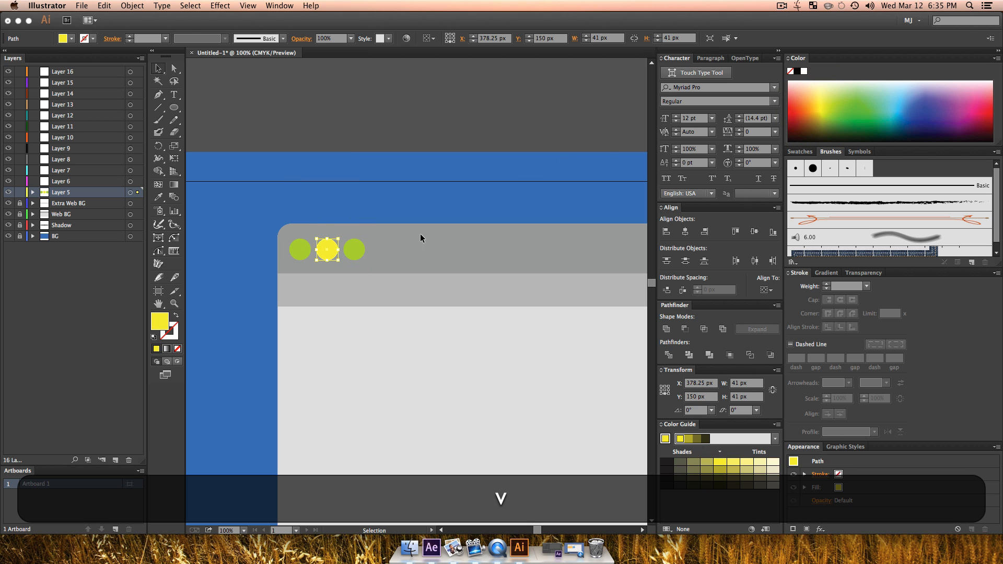
left_click(354, 253)
left_click(802, 102)
key("v")
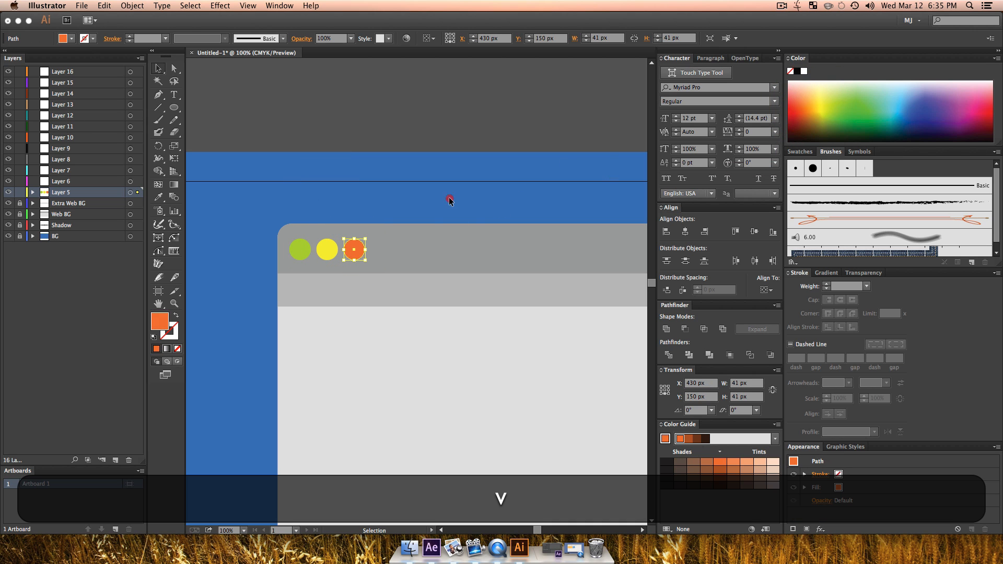
left_click(450, 200)
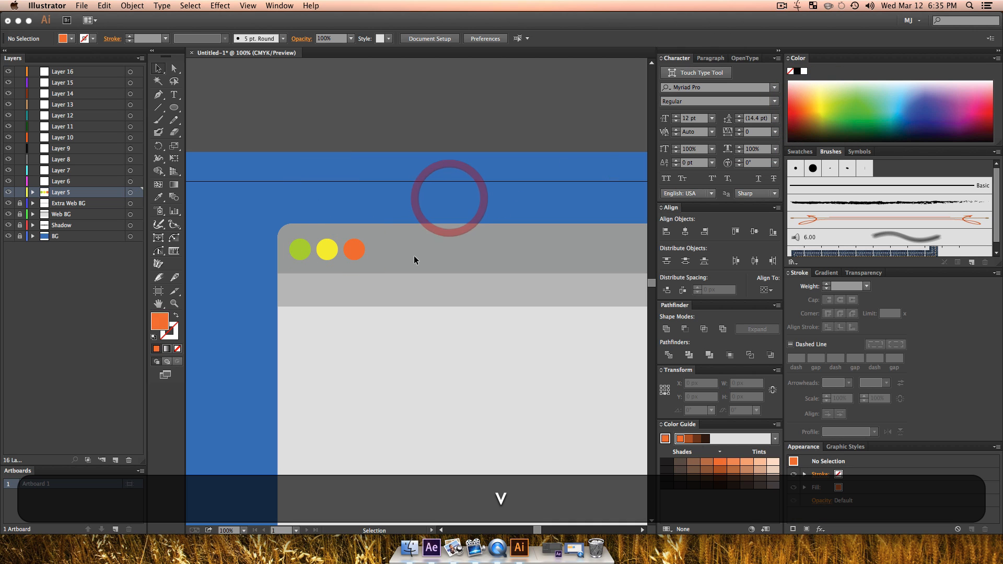
Step: Move the green circle to Layer 7 and the yellow circle to Layer 6
left_click(300, 252)
left_click_drag(135, 182, 135, 171)
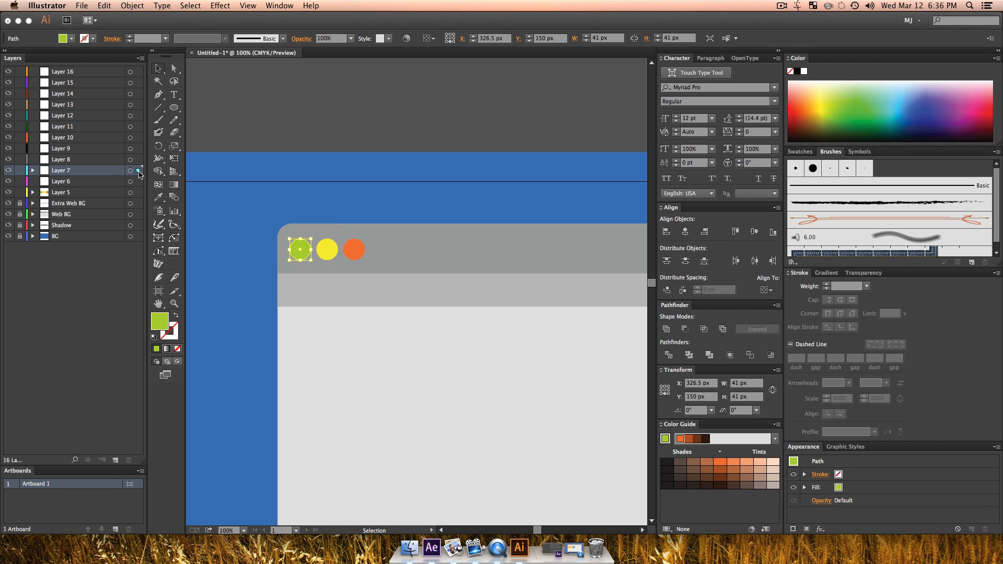
left_click(329, 250)
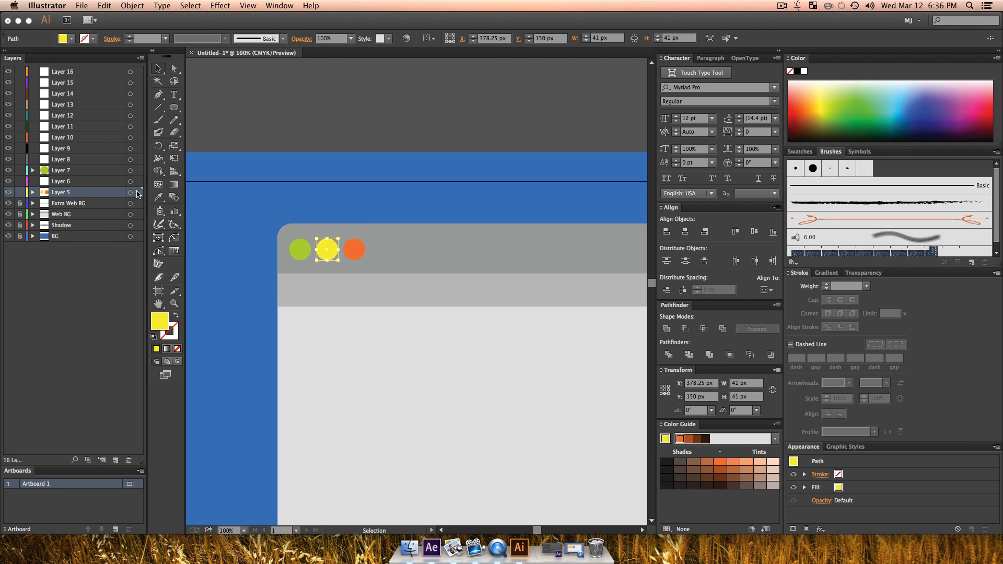
left_click_drag(138, 188, 138, 182)
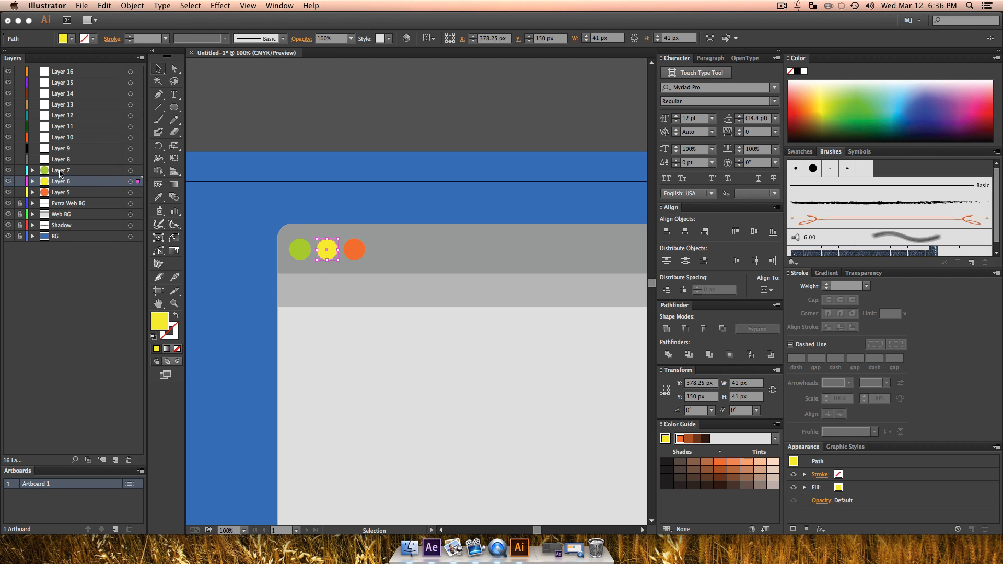
Step: Rename Layer 7 as Green BTn and Layer 6 as Yello9w Btn
double_click(61, 170)
type("Green B")
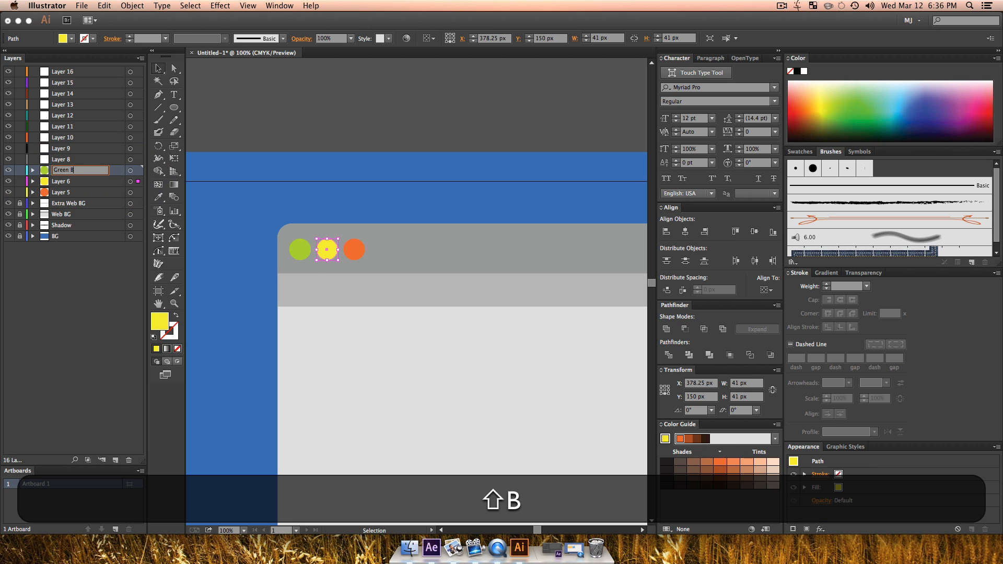
type("Tn")
key("Return")
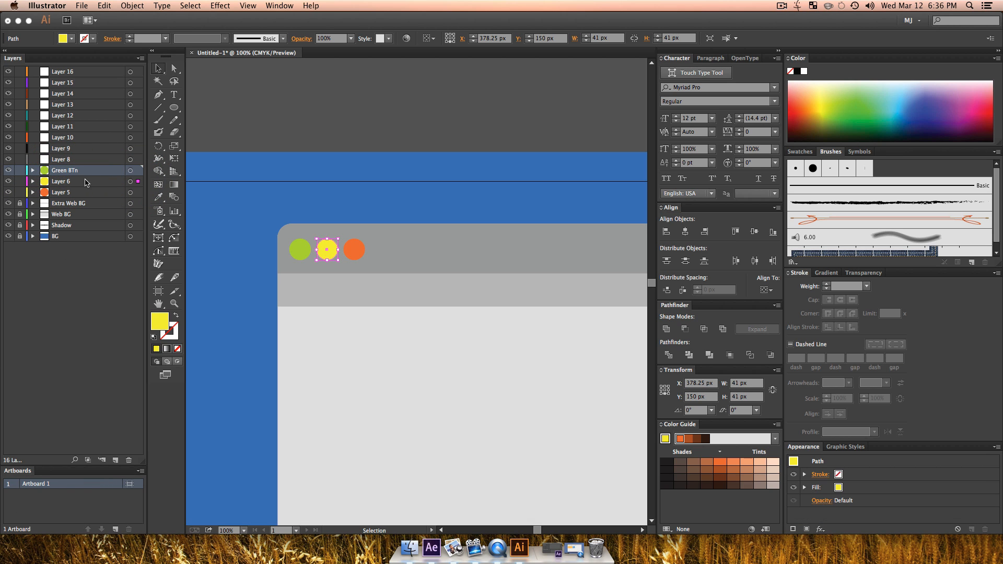
double_click(60, 182)
type("Yello9w Btn")
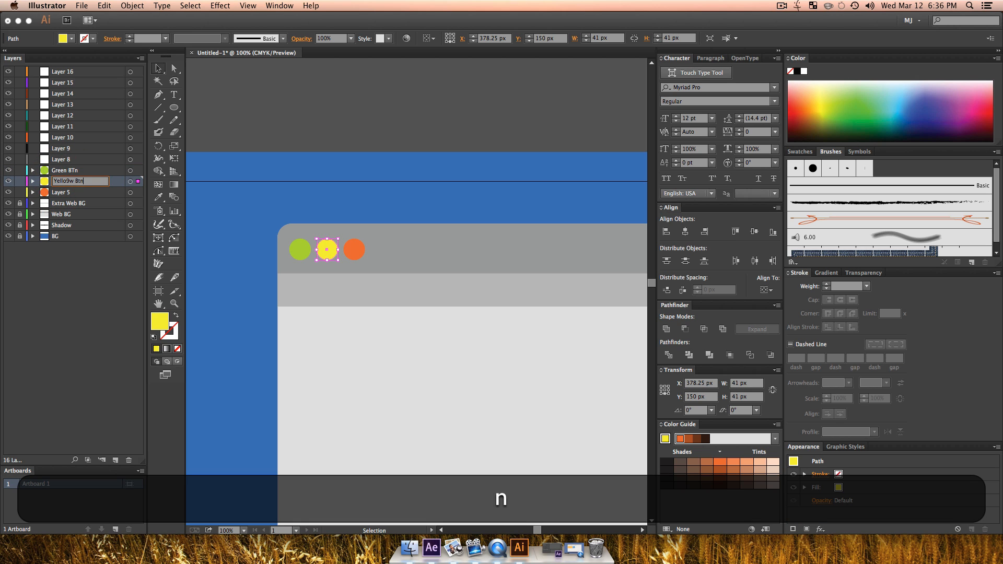
key("Return")
Step: Rename Layer 5 as Red BTn and lock the green, yellow and red button layers
double_click(62, 192)
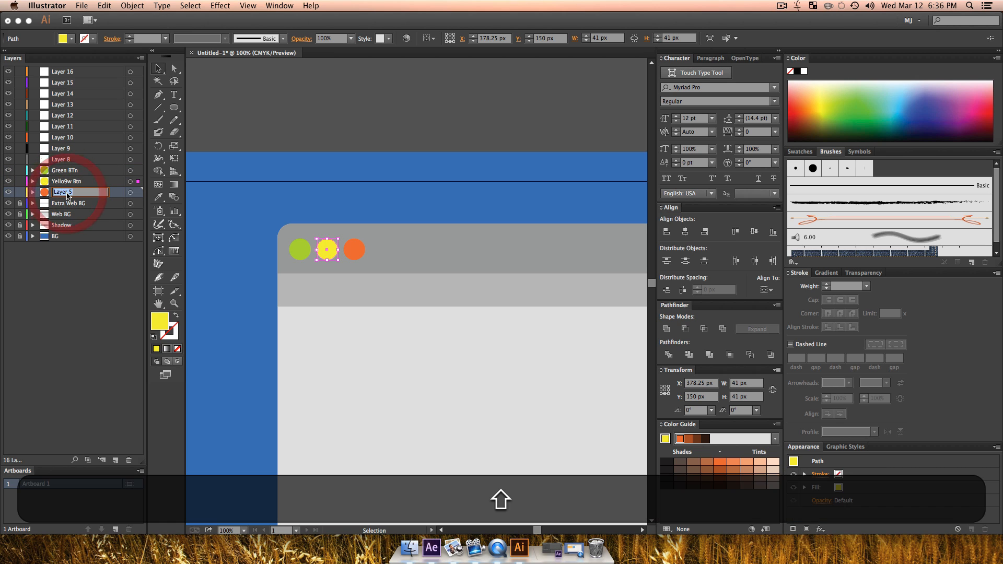
type("Red BTn")
key("Return")
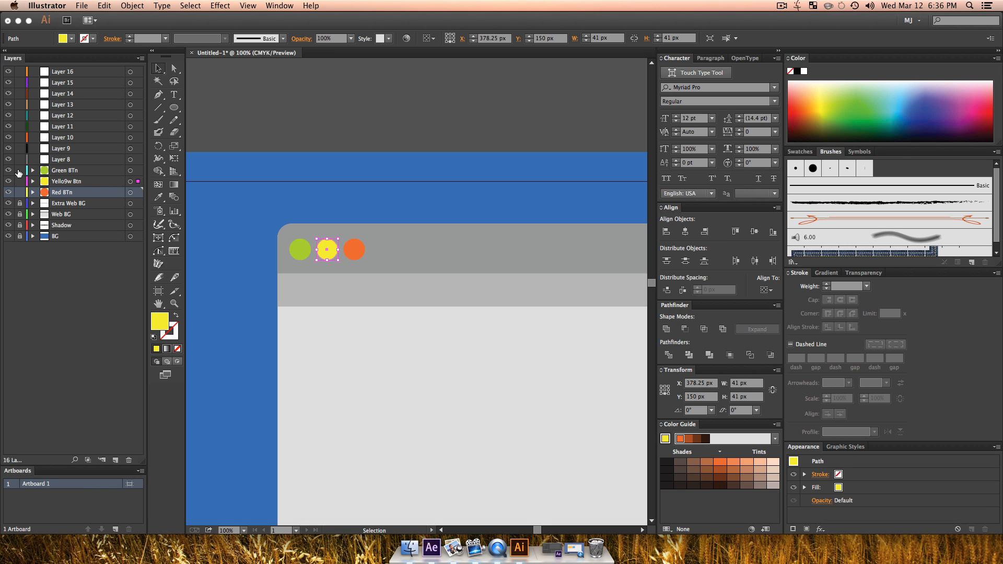
left_click(370, 157)
Step: Draw a narrow vertical rounded bar about 14 by 72 px on Layer 8, in the page area below the coloured buttons
key("z")
left_click(421, 309, "alt")
left_click_drag(450, 343, 385, 284)
key("z")
left_click(290, 253)
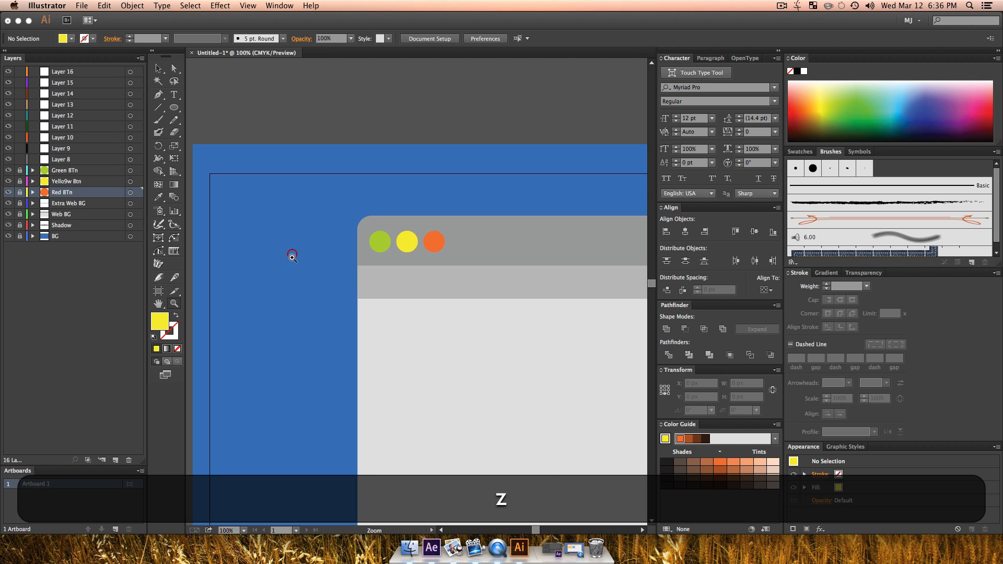
left_click(448, 333)
key("v")
scroll(322, 271, "right", 5)
left_click(322, 271)
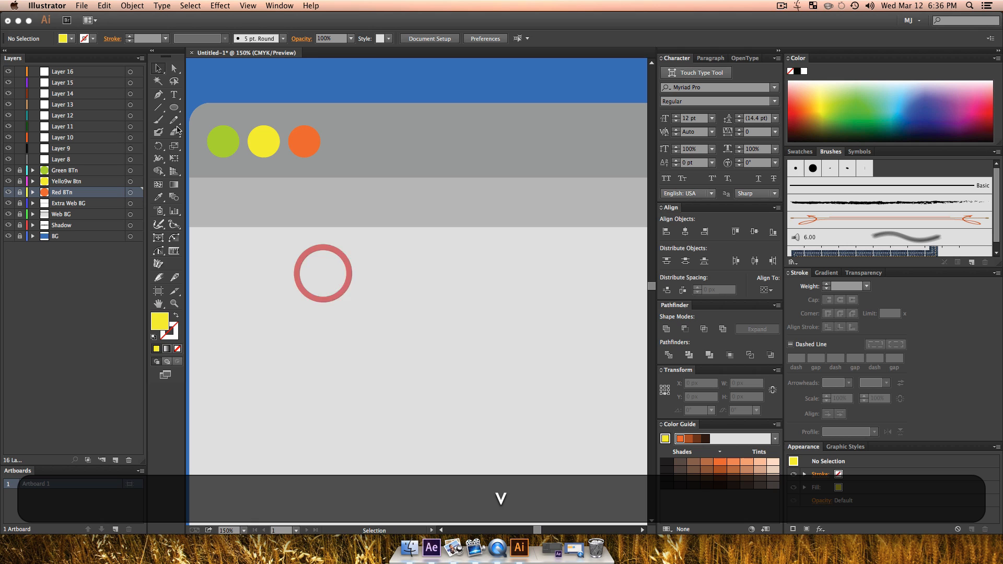
left_click_drag(174, 107, 230, 119)
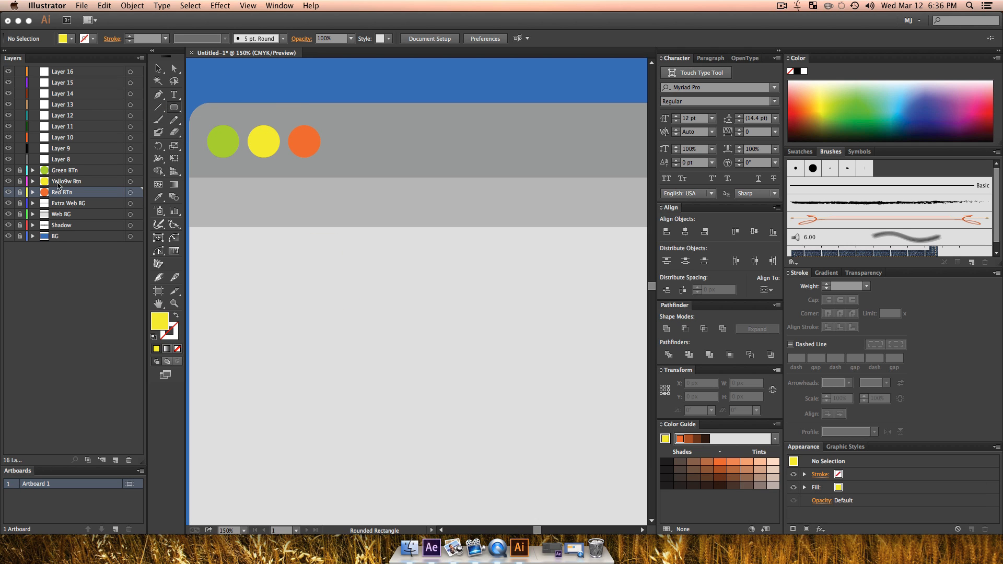
left_click(60, 158)
left_click_drag(256, 264, 267, 323)
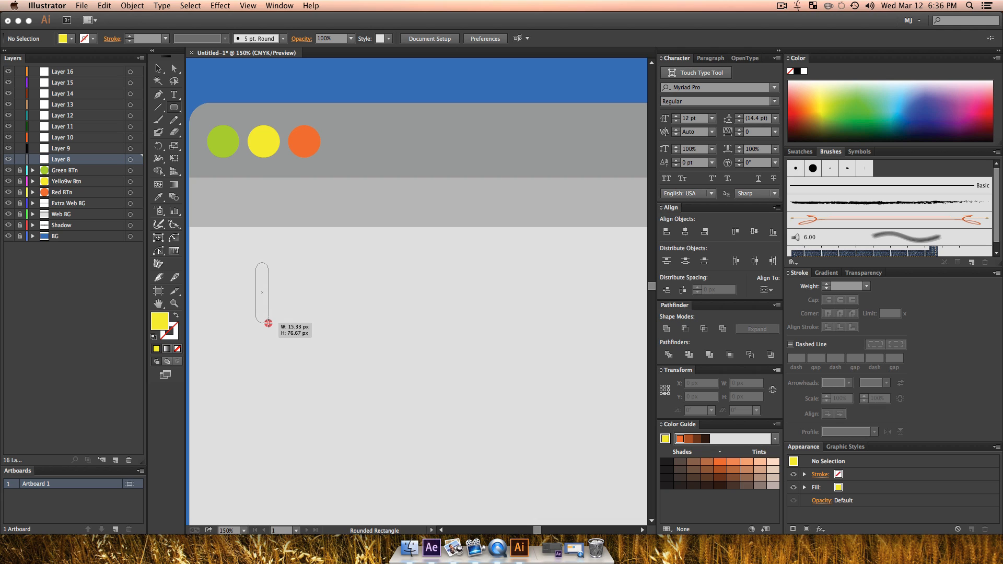
key("Up")
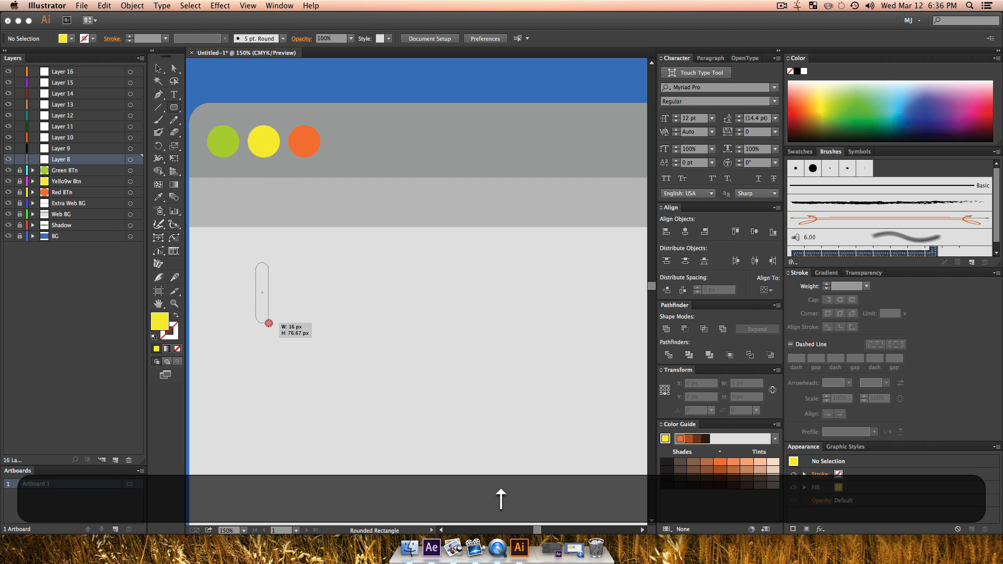
mouse_move(268, 322)
left_mouse_down()
mouse_move(289, 334)
mouse_move(270, 331)
mouse_move(268, 319)
left_mouse_up()
key("Down")
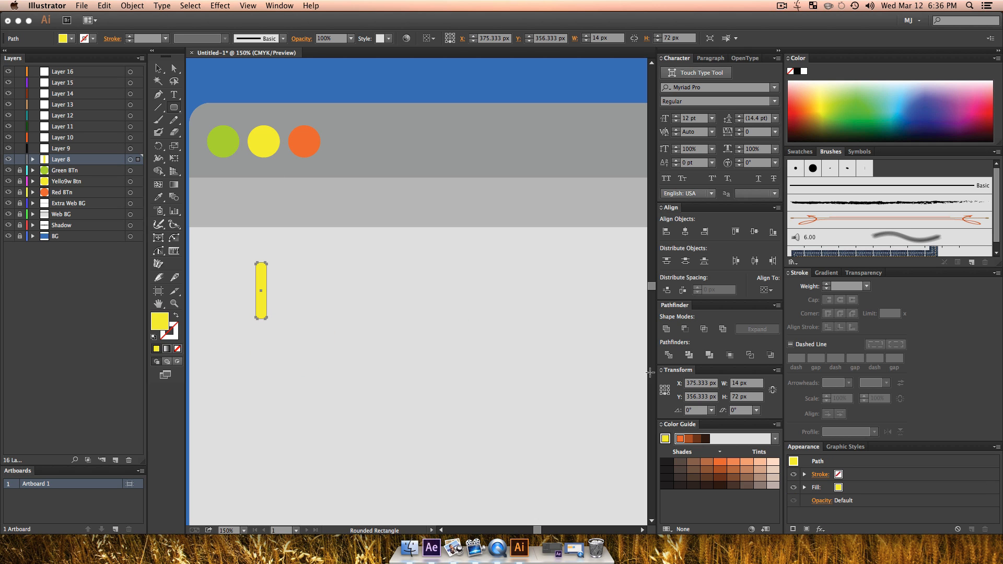
Step: Sample the lighter grey header strip as the bar's colour and fill the bar with a darker grey shade of it
left_click(760, 481)
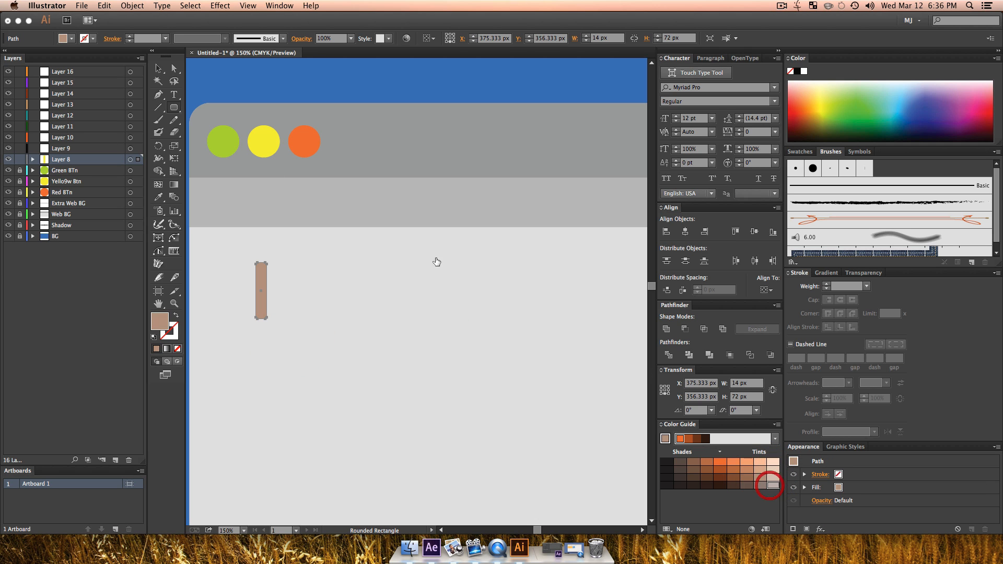
key("i")
left_click(391, 180)
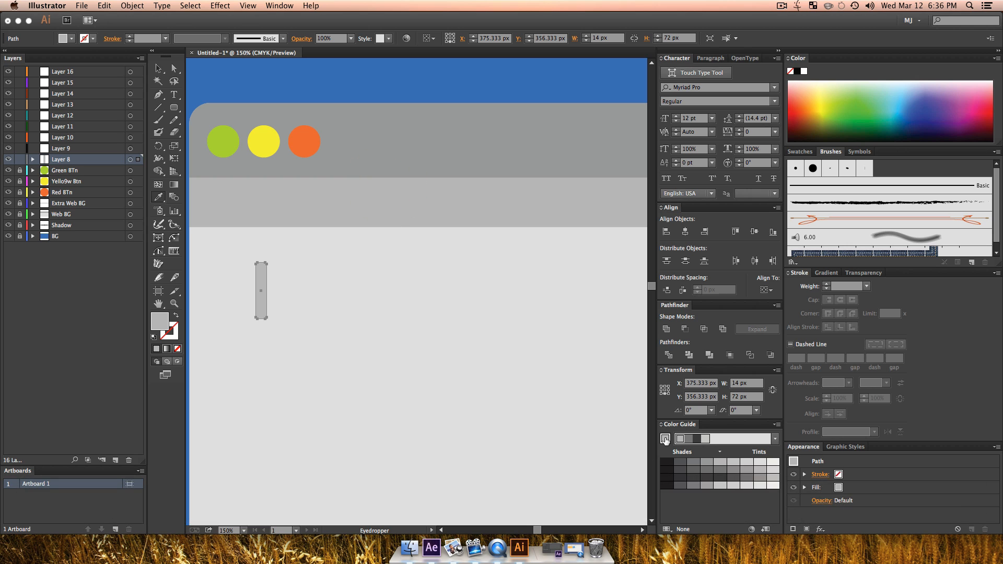
key("v")
left_click(328, 336)
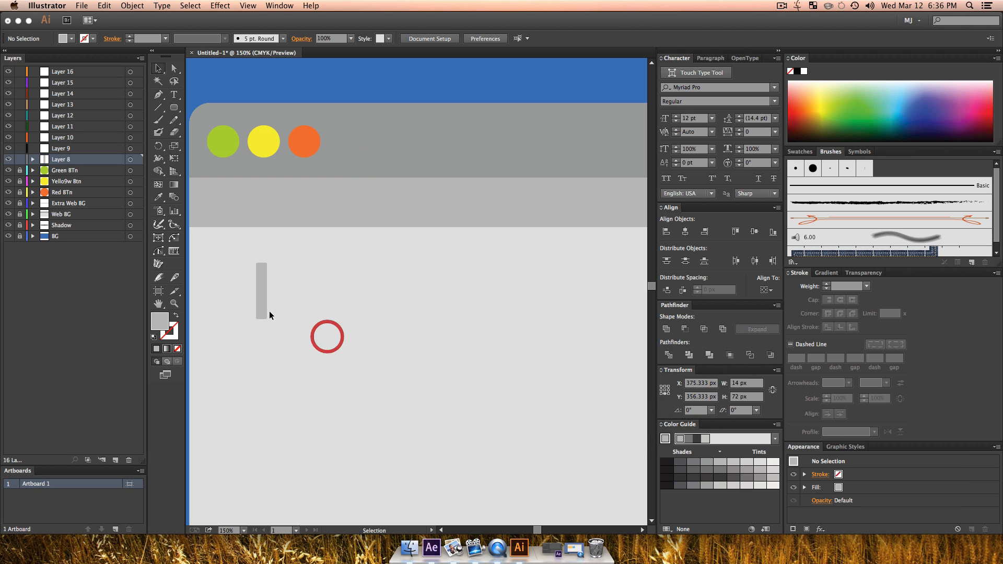
left_click(262, 308)
left_click(737, 472)
key("v")
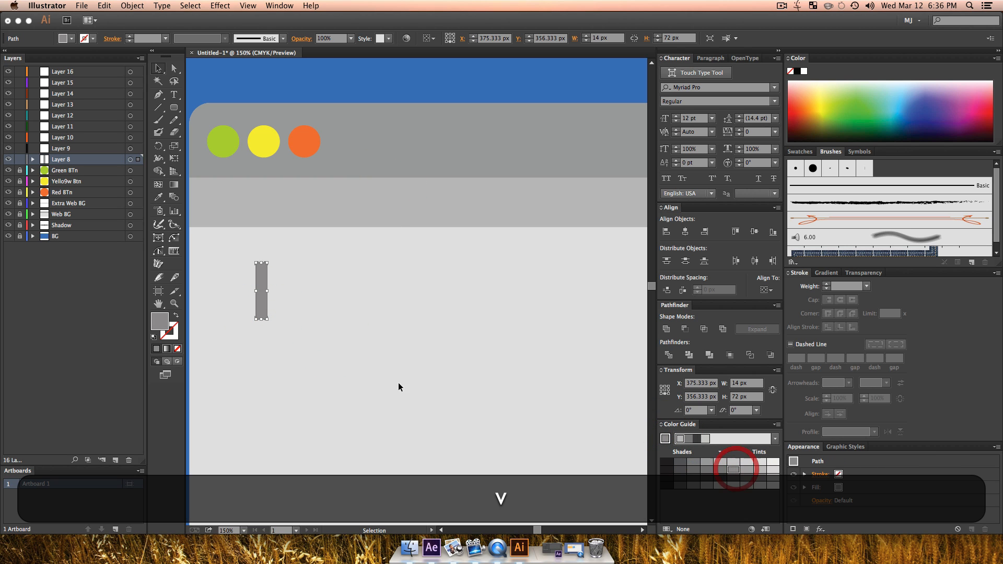
left_click(359, 369)
Step: Duplicate the grey bar twice to its right and rotate the second copy to horizontal, forming an L with the first copy
left_click(261, 303)
left_click_drag(266, 317, 326, 308)
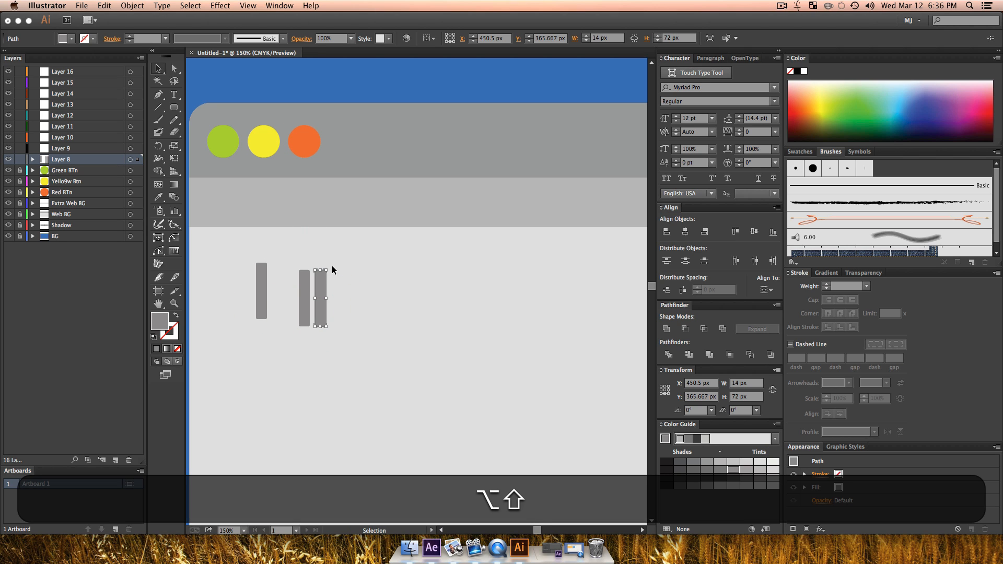
left_click_drag(329, 266, 353, 305)
left_click_drag(328, 295, 332, 315)
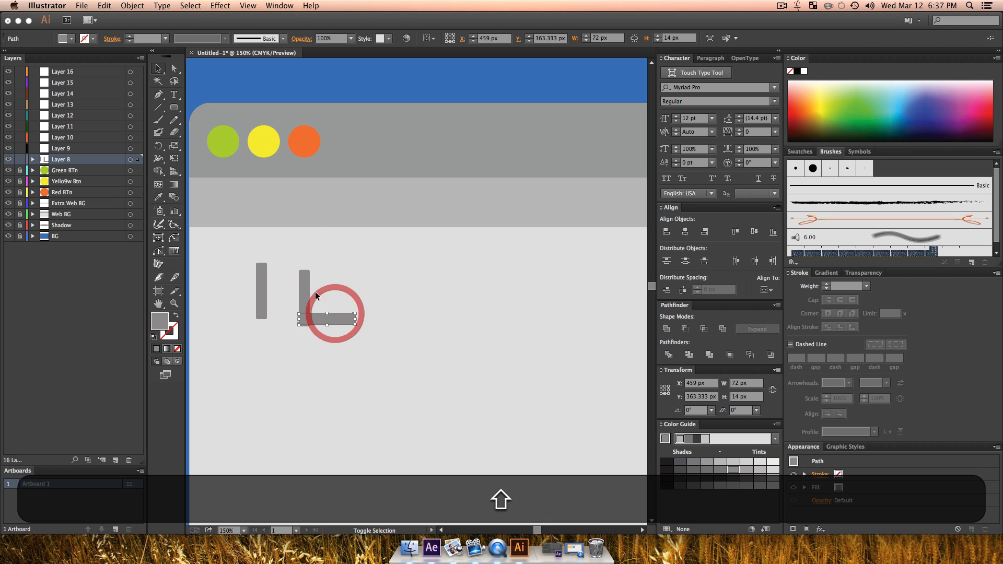
Step: Unite the two L-shaped bars, rotate them into a downward arrowhead and place it over the lower end of the remaining bar
left_click(306, 291, "shift")
left_click(667, 327)
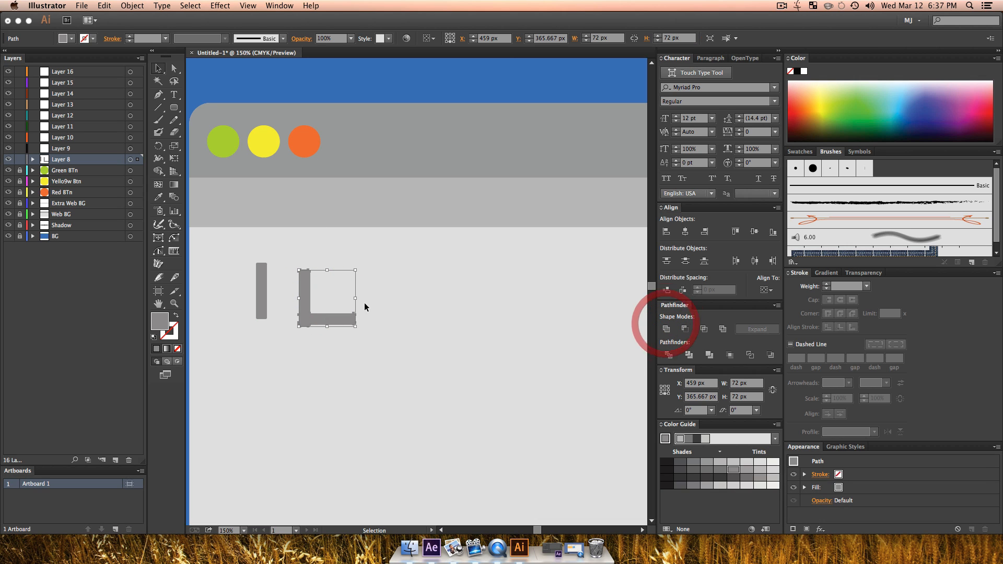
left_click_drag(357, 327, 276, 312)
key("shift")
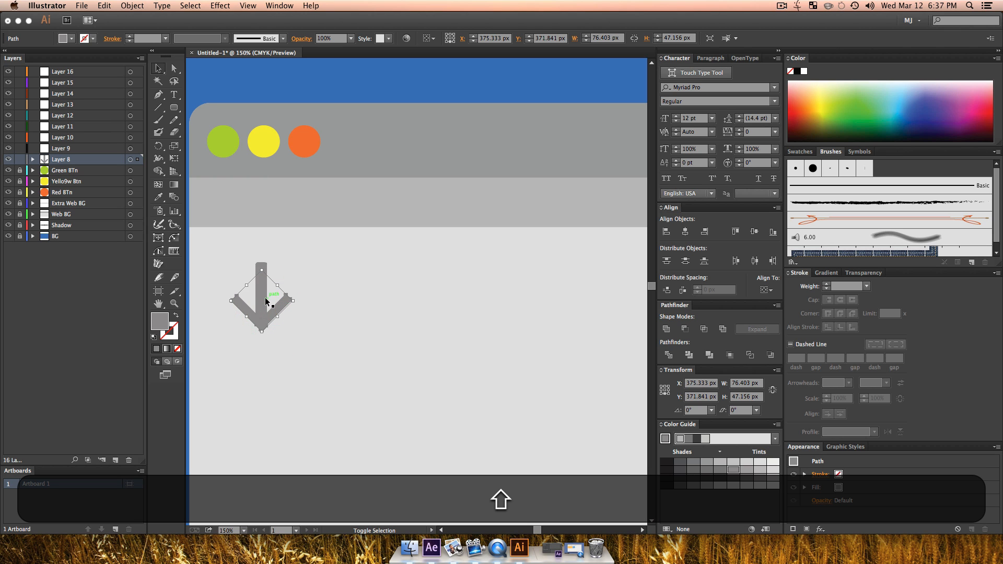
Step: Try to unite the arrowhead with the vertical bar, and undo the merge
left_click(266, 298, "shift")
left_click(666, 328)
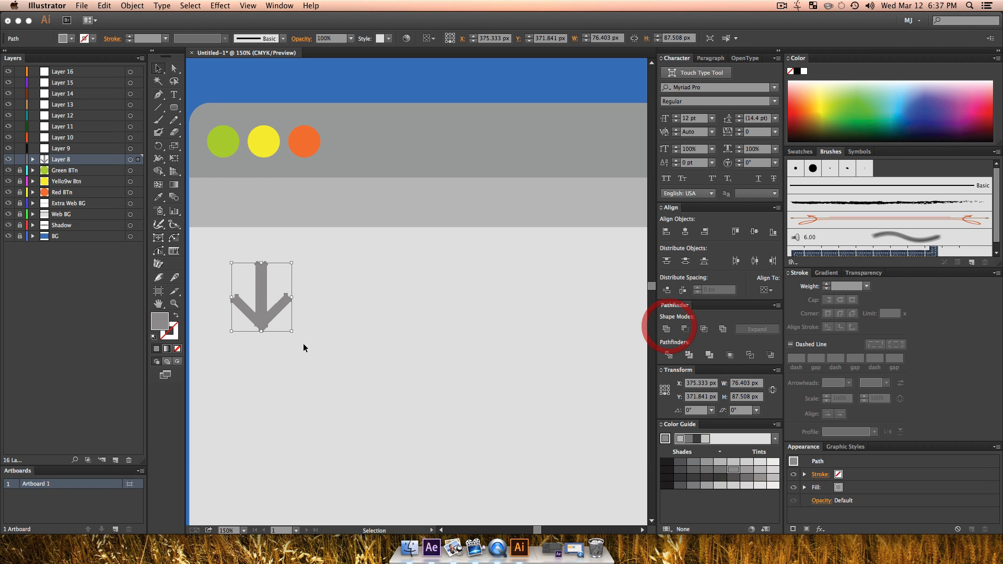
key("v")
left_click(301, 346)
left_click(264, 321)
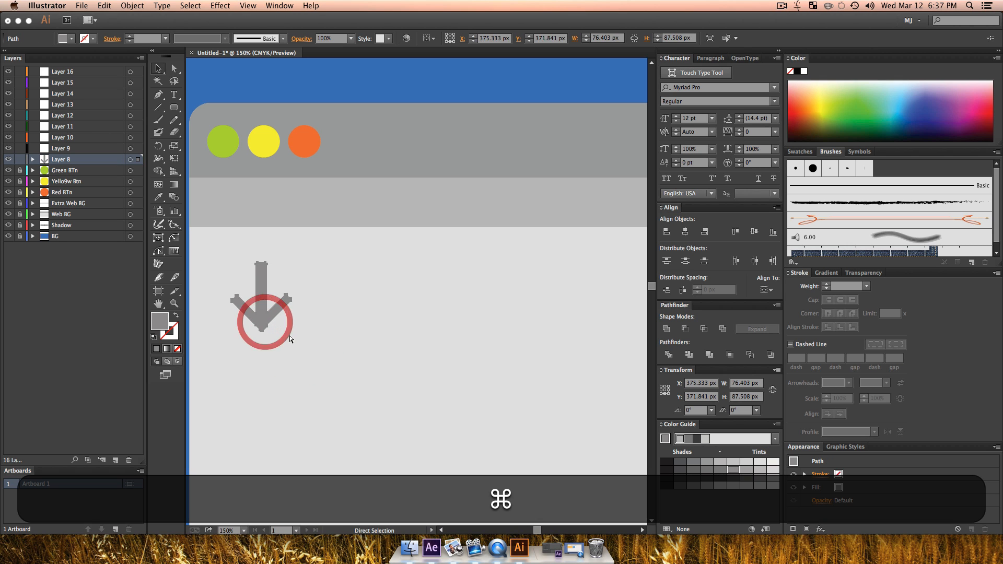
key("super+z")
key("super+z")
left_click(296, 339)
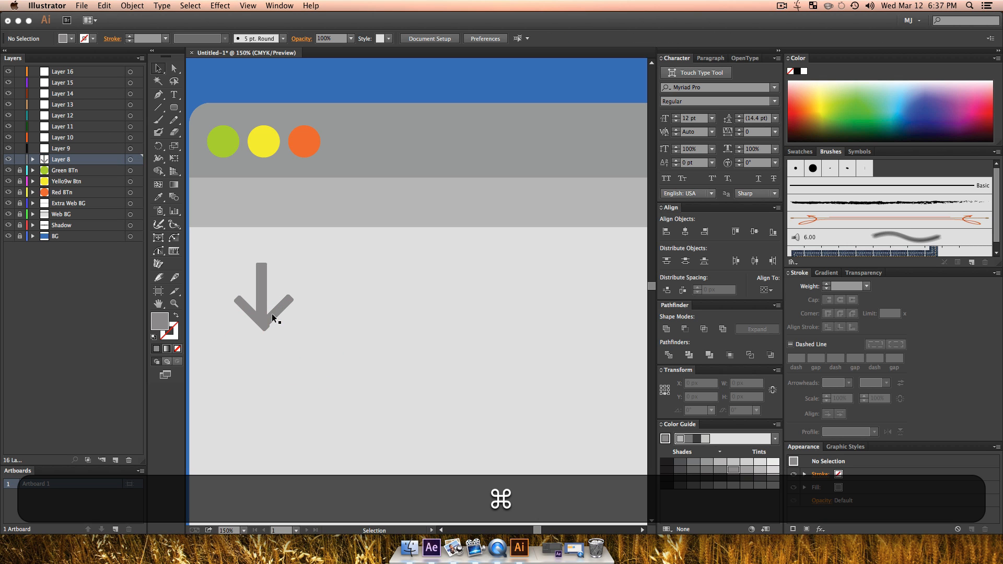
Step: Undo the arrowhead's placement, rotation and merge, back to two separate bars forming the L
left_click_drag(271, 313, 345, 329)
key("super+z")
key("super+z")
key("super+z")
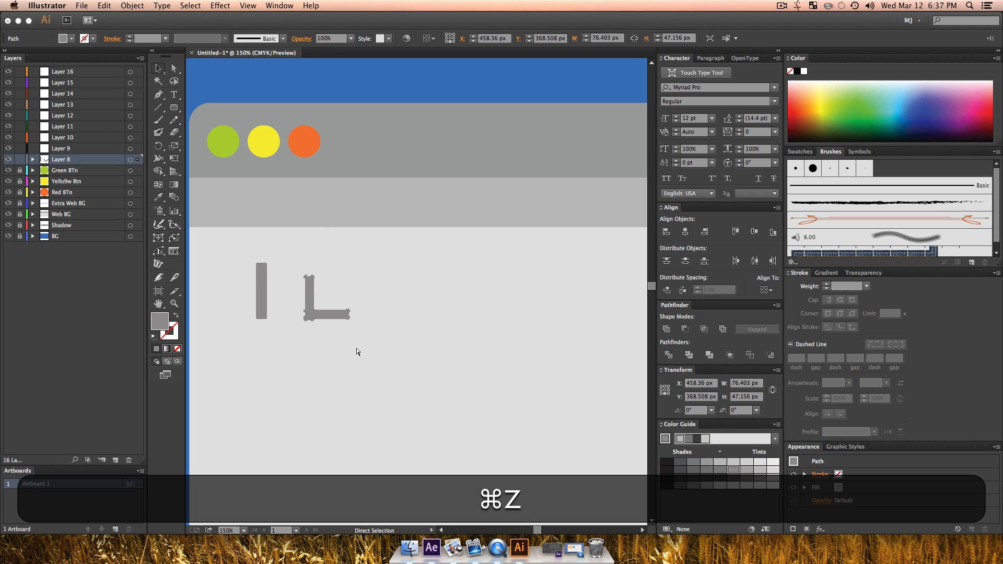
key("super+z")
left_click(332, 357)
key("super+z")
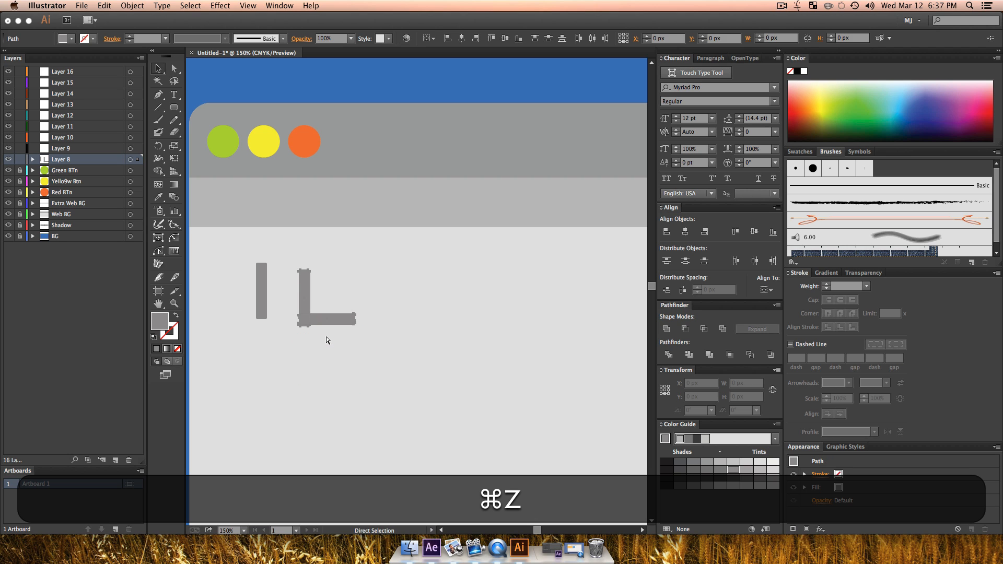
Step: Move the L's horizontal bar down 2.33 px to line up with the upright's lower end, and unite the two bars
left_click(316, 356)
left_click(321, 320)
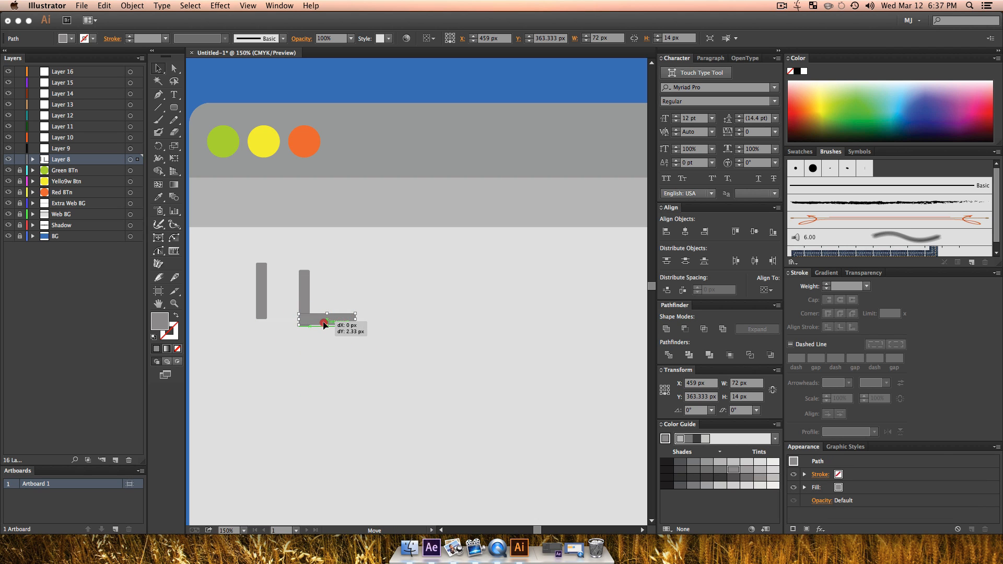
left_click(324, 382)
left_click(300, 307, "shift")
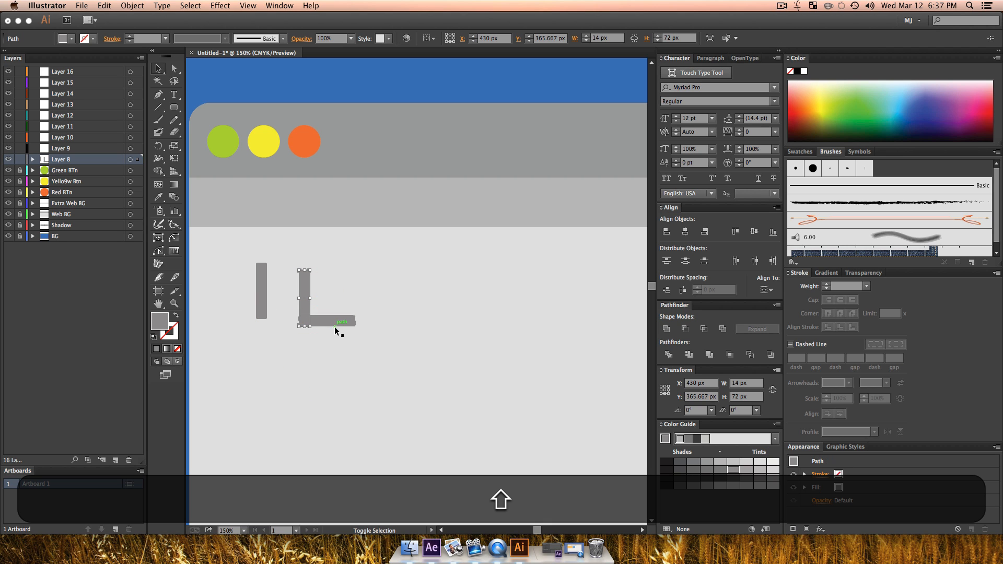
left_click(335, 322, "shift")
left_click(667, 331)
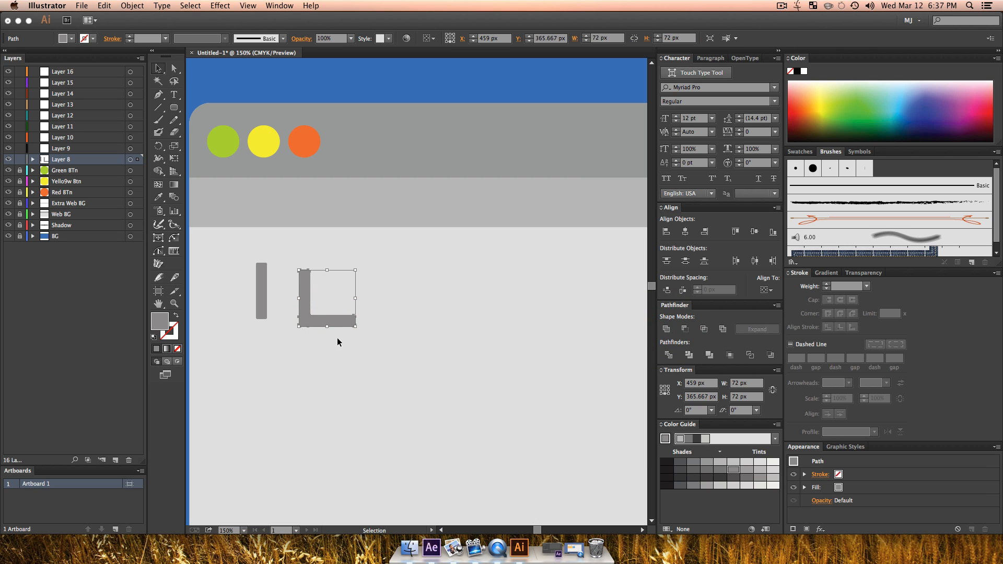
Step: Rotate the united L into a downward arrowhead and centre it over the lower end of the vertical bar
left_click_drag(358, 329, 279, 303)
key("c")
left_click(299, 361)
key("shift+c")
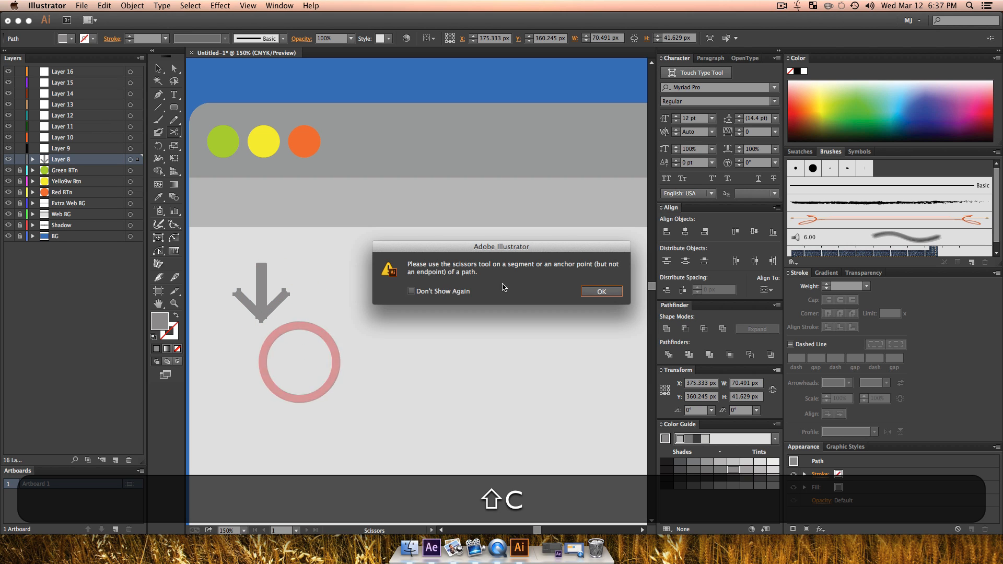
left_click(589, 290)
key("v")
Step: Try to unite the vertical bar and the arrowhead into one shape, and undo it
left_click(264, 296)
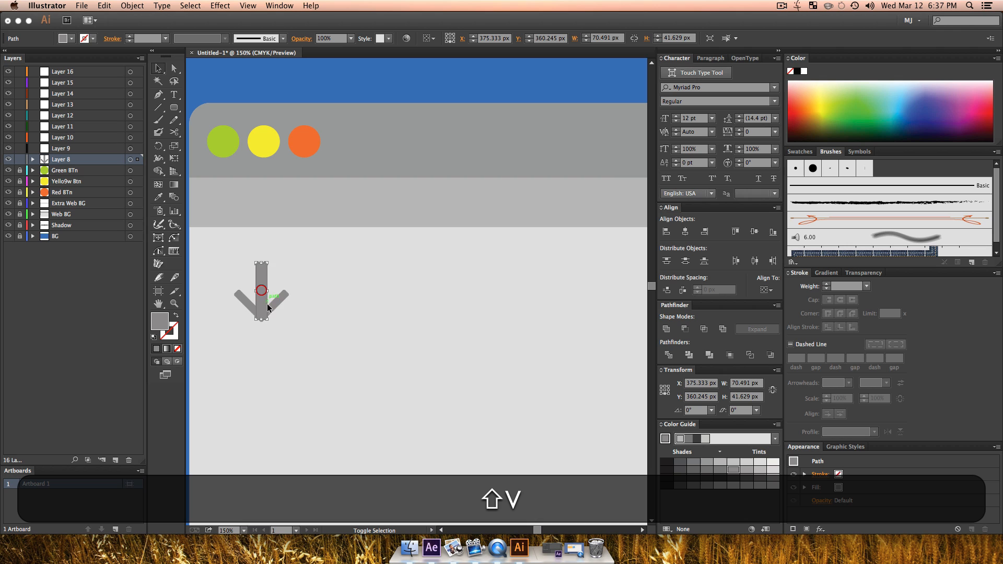
left_click(278, 307, "shift")
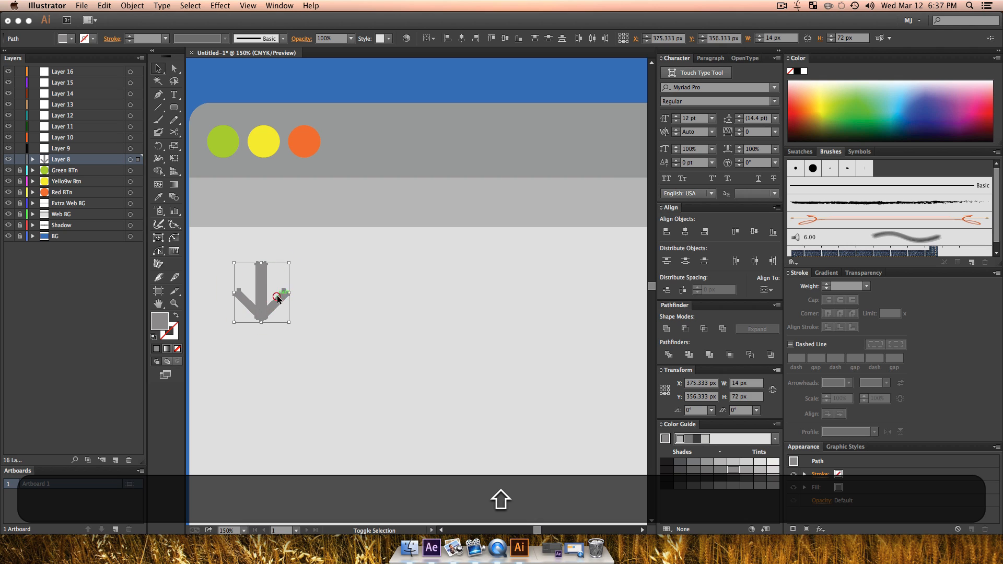
left_click(663, 329)
left_click(468, 359)
key("super+z")
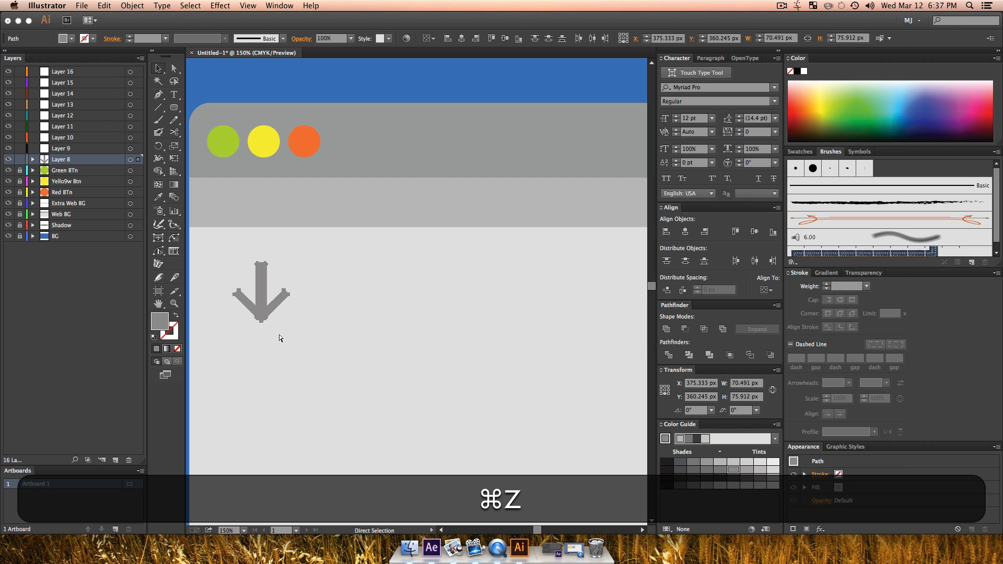
Step: Nudge the arrowhead down 4 px and unite it with the vertical bar into a single arrow
left_click(275, 316)
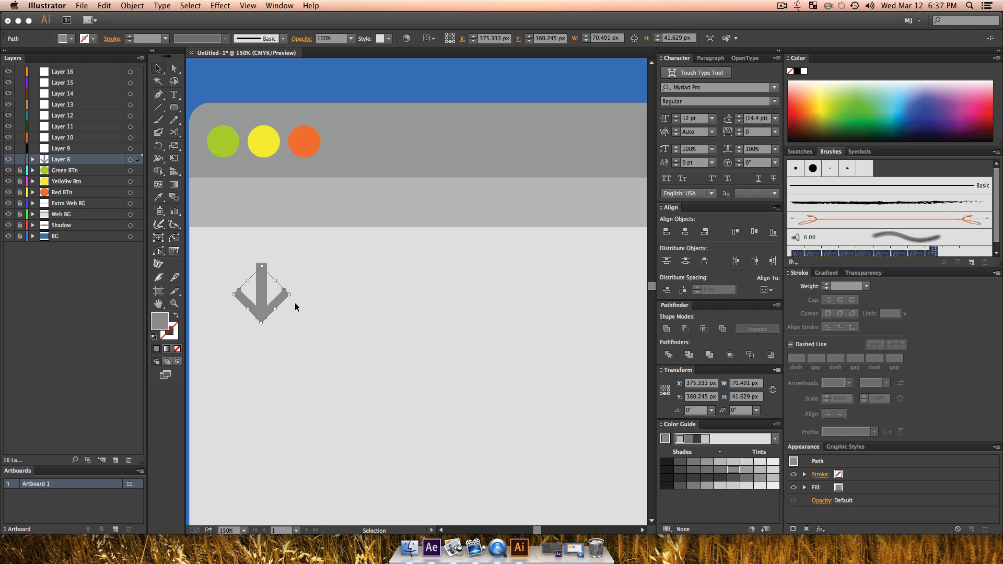
key("Down")
key("Down")
key("Down")
key("Down")
key("v")
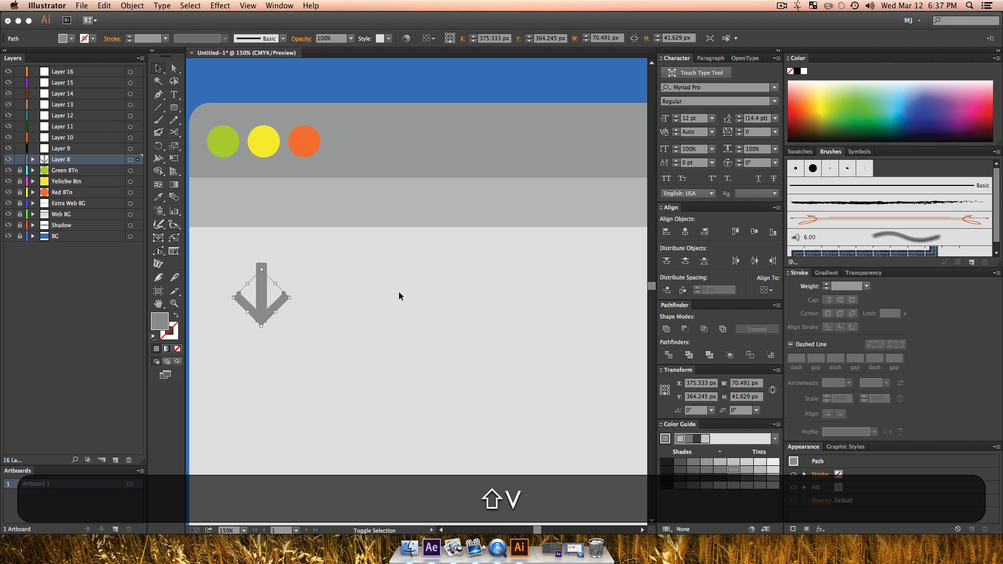
left_click(257, 300, "shift")
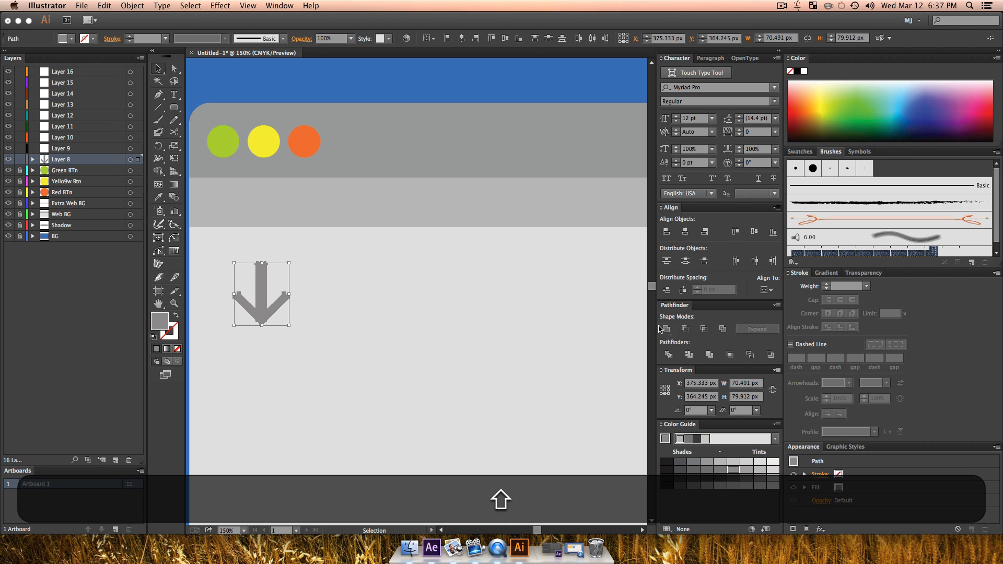
key("v")
left_click(418, 339)
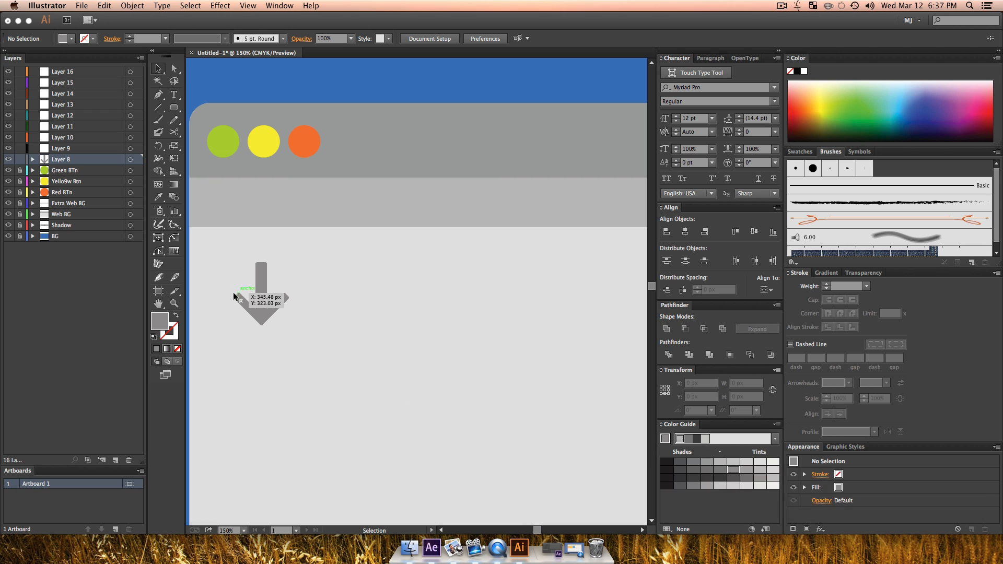
Step: Duplicate the grey down arrow directly to its right at the same height
left_click(256, 312)
left_click_drag(267, 321, 326, 321)
left_click(399, 420)
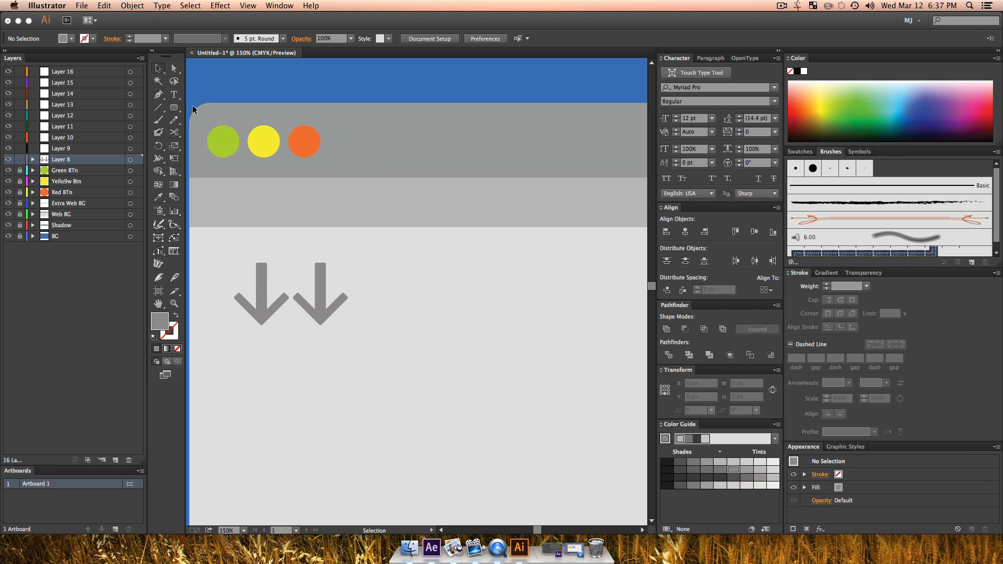
Step: Draw a circle about 80 px wide overlapping the second arrow's right side and swap its grey fill to the stroke
left_click_drag(175, 109, 226, 137)
left_click_drag(322, 262, 382, 327)
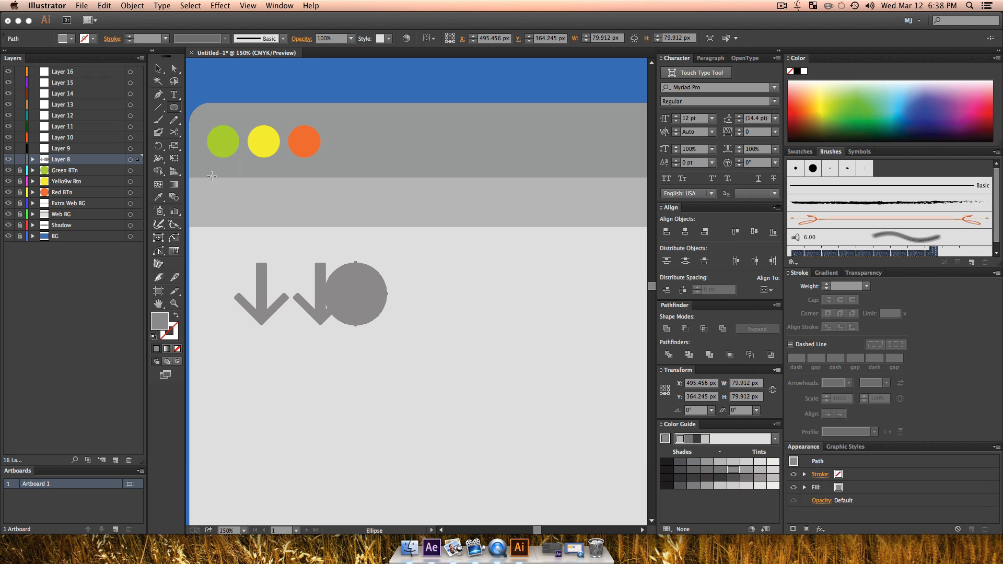
key("shift+x")
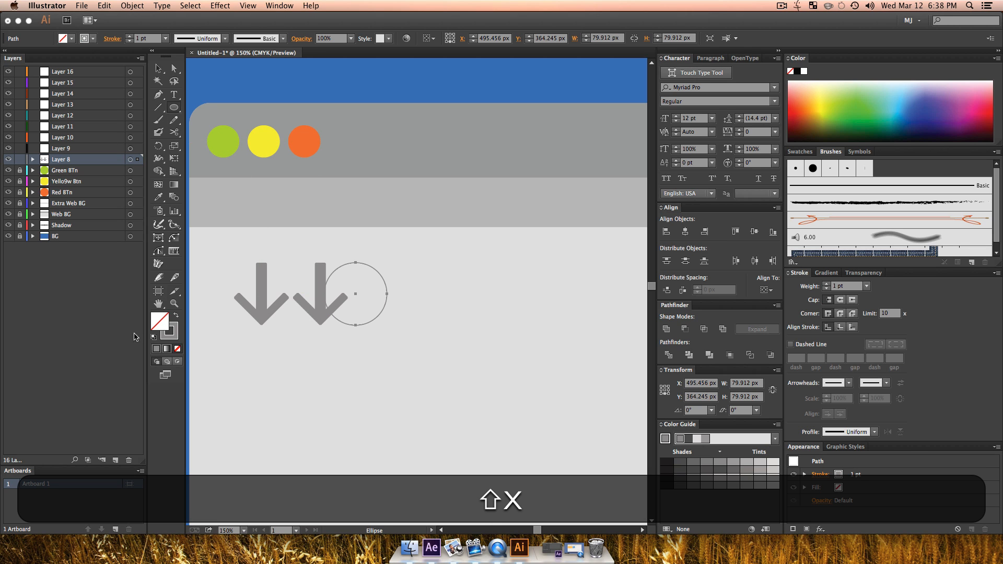
Step: Set the grey circle's stroke weight to 13 pt
left_click(129, 36)
left_click(130, 36)
left_click(129, 36)
left_click(130, 36)
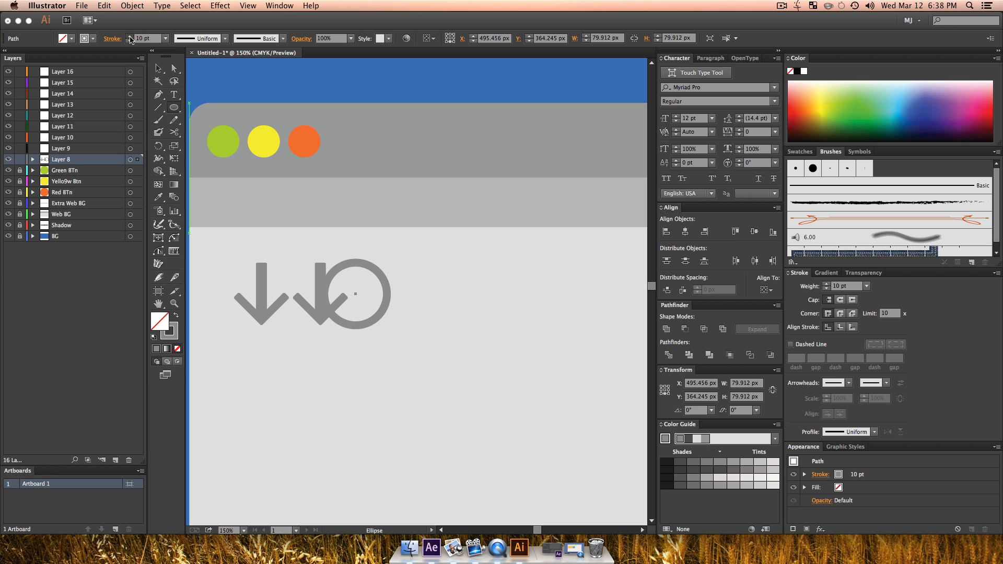
left_click(130, 36)
left_click(129, 35)
left_click(129, 35)
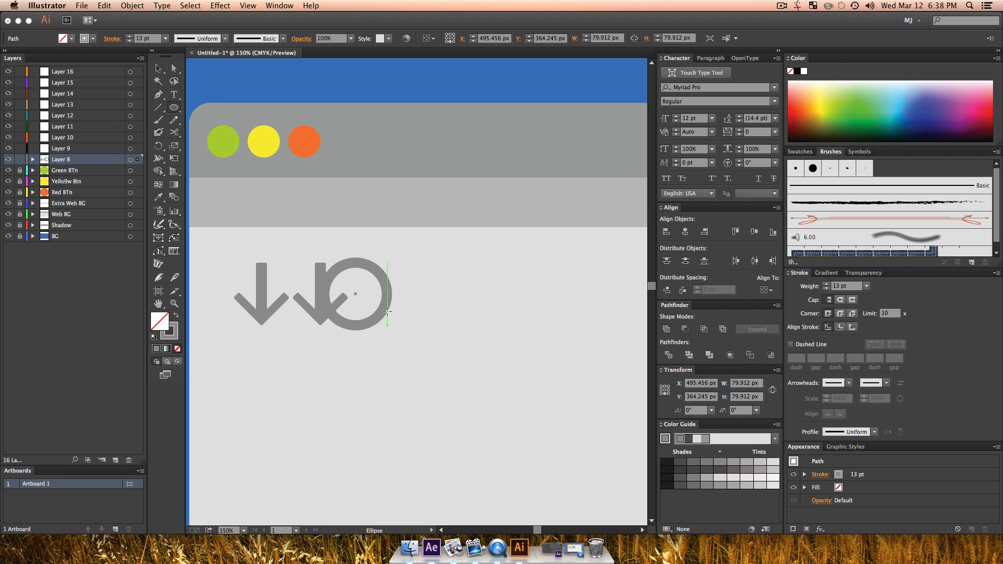
Step: Add an anchor point on the circle's lower-left edge and delete its lowest anchor point, leaving an open arc
key("p")
left_click(340, 322)
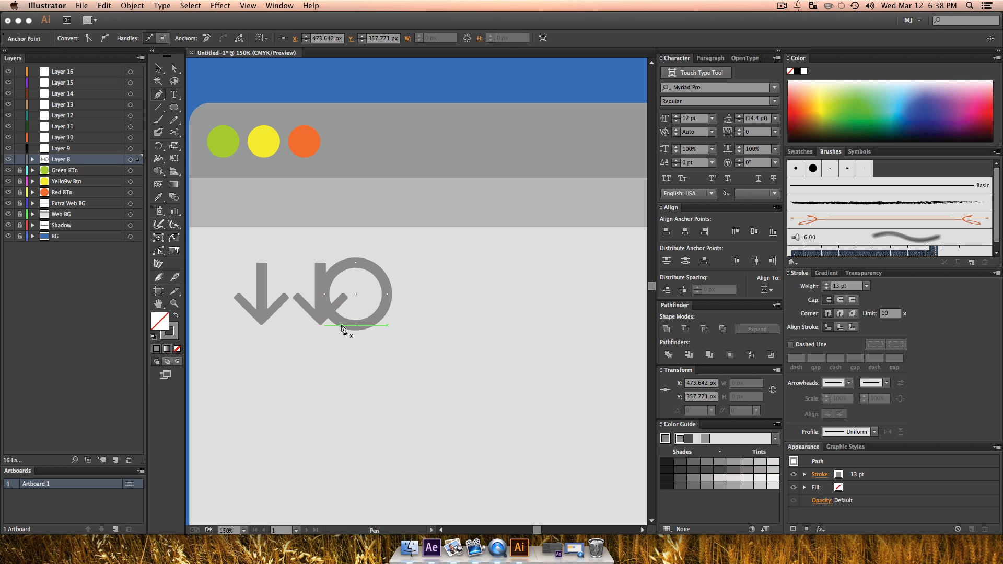
key("a")
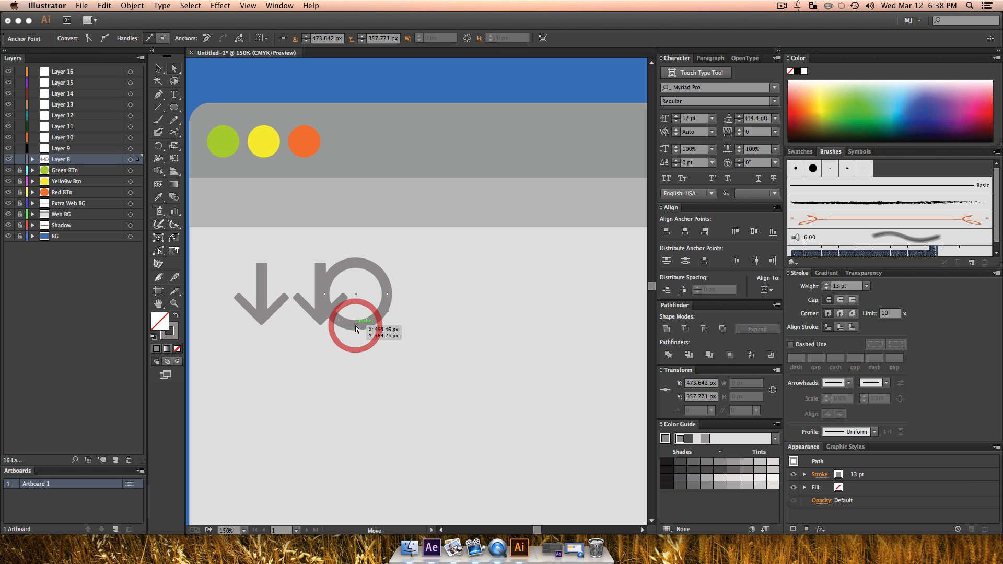
left_click(355, 328)
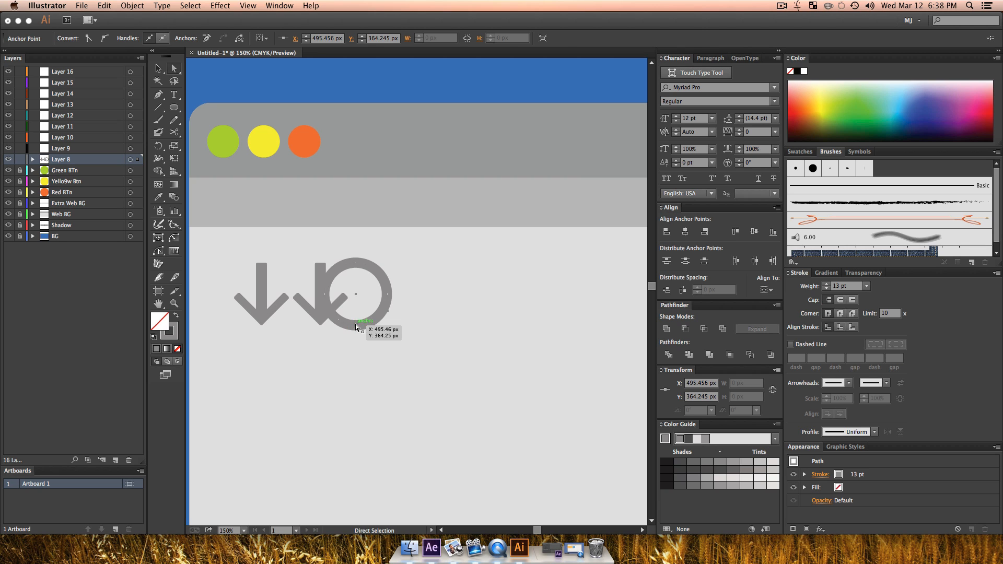
key("Delete")
key("v")
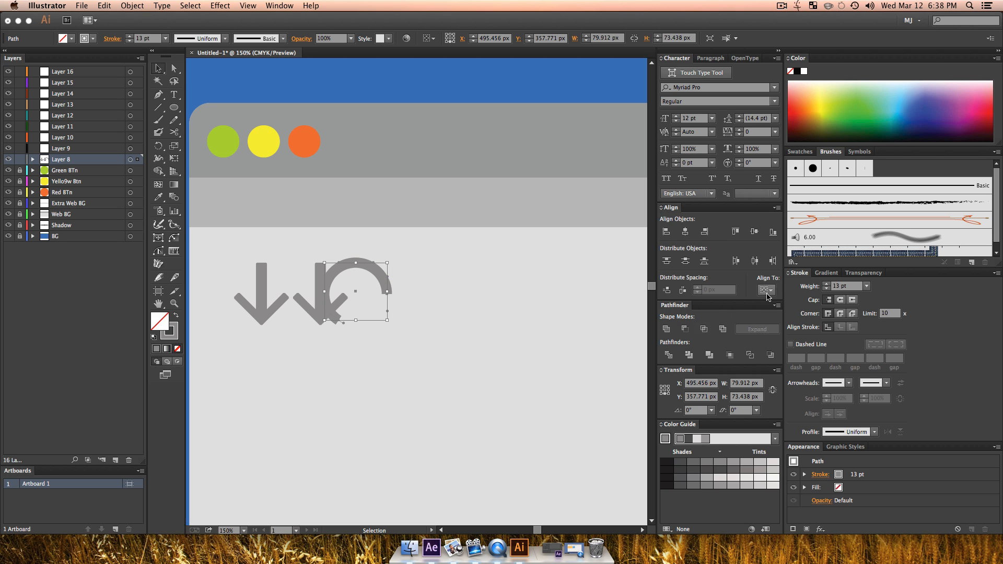
Step: Give the arc's stroke round caps and deselect it
left_click(840, 300)
key("v")
left_click(478, 326)
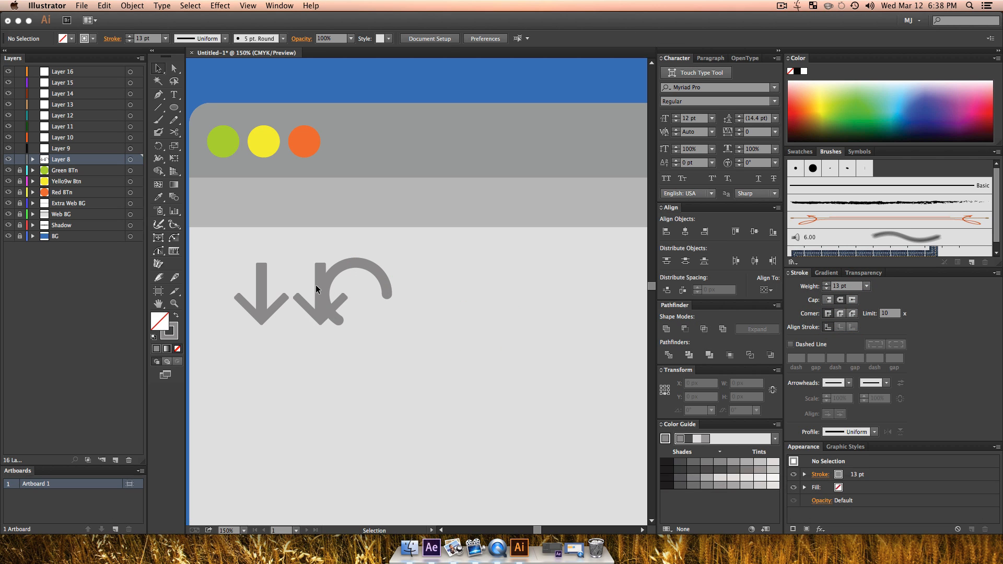
Step: Draw two grey-filled rounded bars about 43 by 11 px, one vertical and one horizontal, meeting as an L beside the arc
left_click(176, 107)
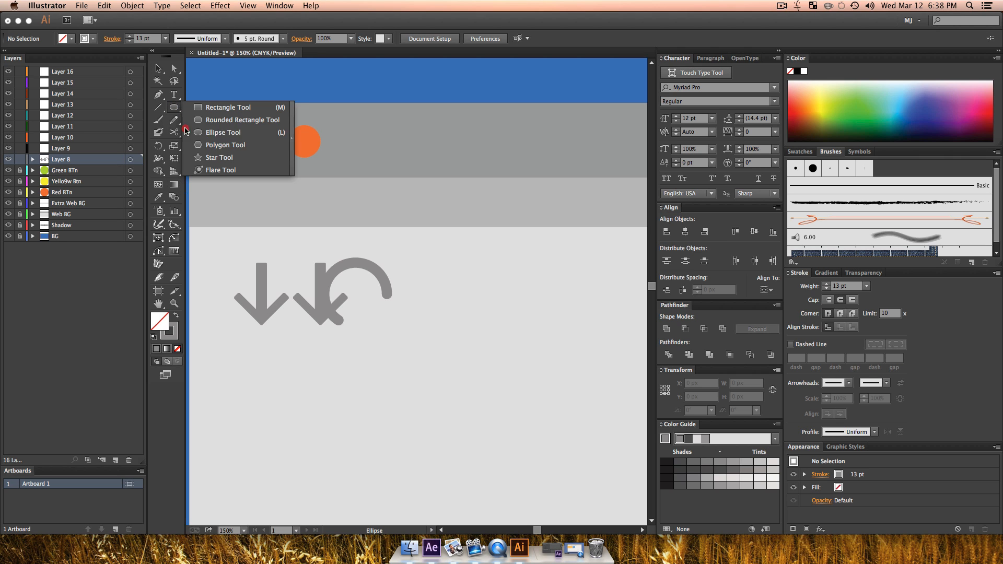
left_click(209, 120)
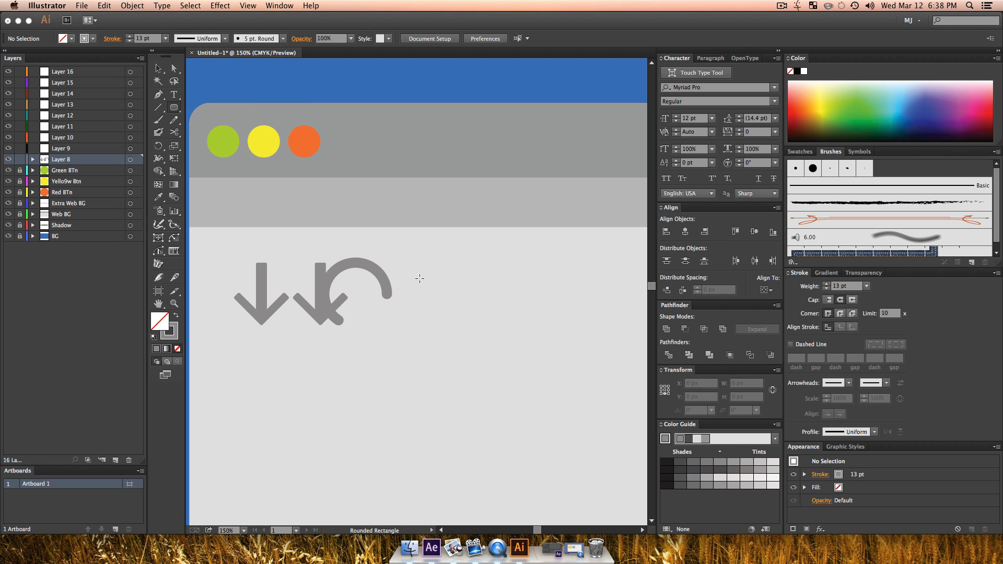
mouse_move(421, 301)
left_mouse_down()
mouse_move(425, 312)
mouse_move(499, 284)
mouse_move(442, 297)
mouse_move(481, 305)
mouse_move(458, 305)
left_mouse_up()
key("v")
key("shift+x")
left_click(466, 329)
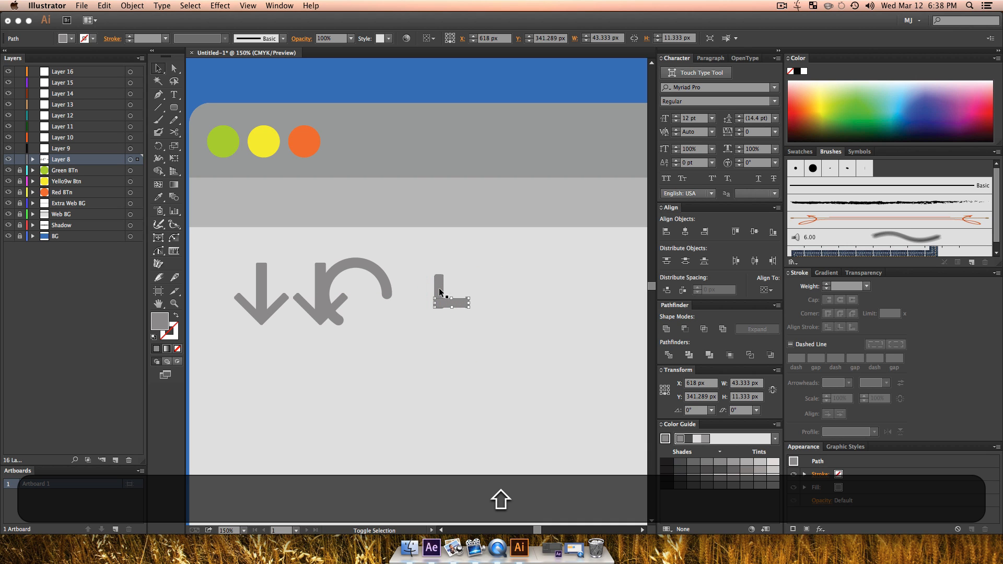
left_click(439, 290, "shift")
left_click(467, 322)
Step: Shift the L's horizontal bar down so its lower edge is flush with the end of the vertical bar
key("z")
left_click_drag(421, 278, 454, 327)
key("v")
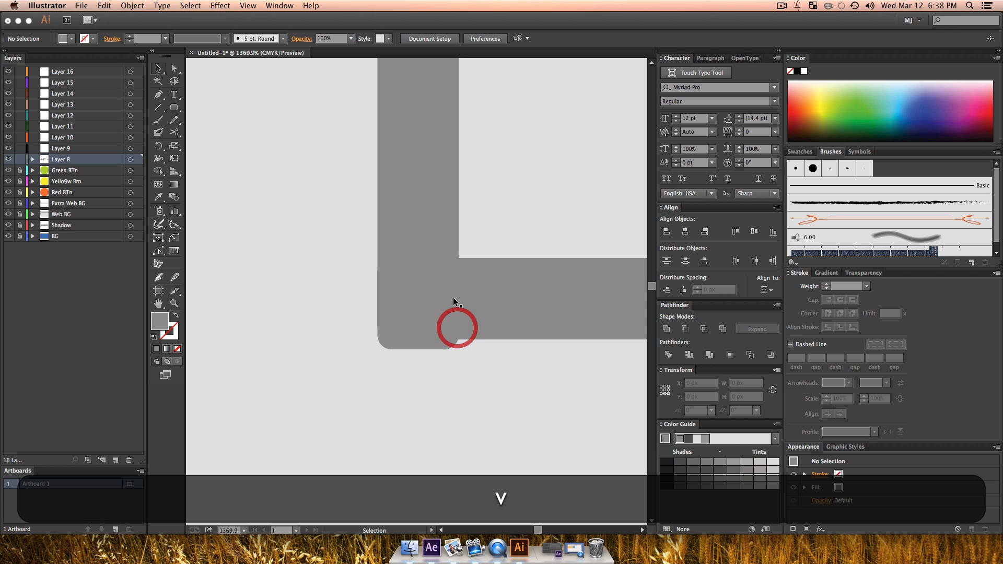
left_click(479, 309)
left_click(474, 372)
Step: Unite the vertical and horizontal bars into a single L shape
key("z")
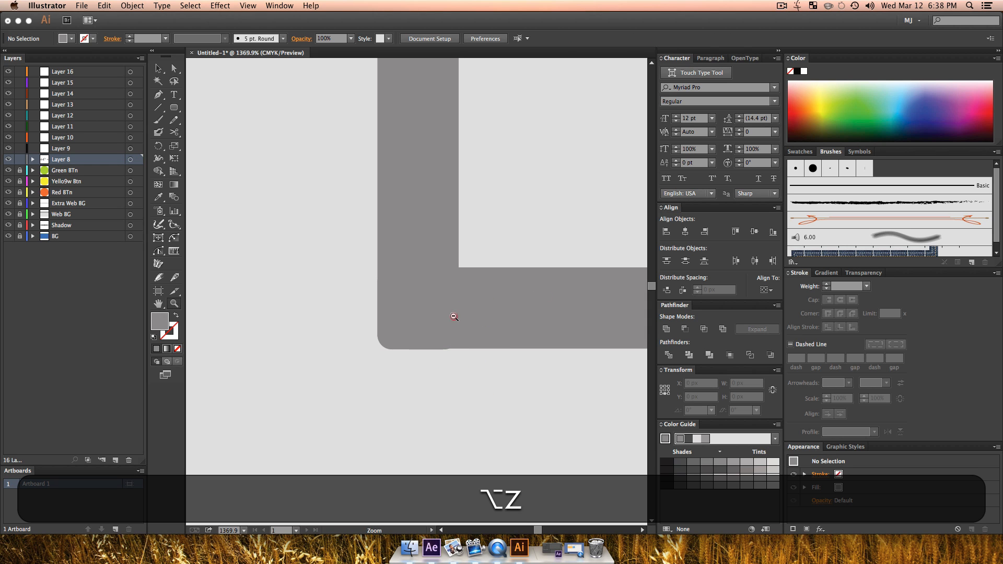
left_click(455, 315, "alt")
left_click(454, 315, "alt")
left_click(454, 315, "alt")
left_click(452, 315, "alt")
left_click_drag(424, 304, 529, 347)
key("v")
left_click(481, 292)
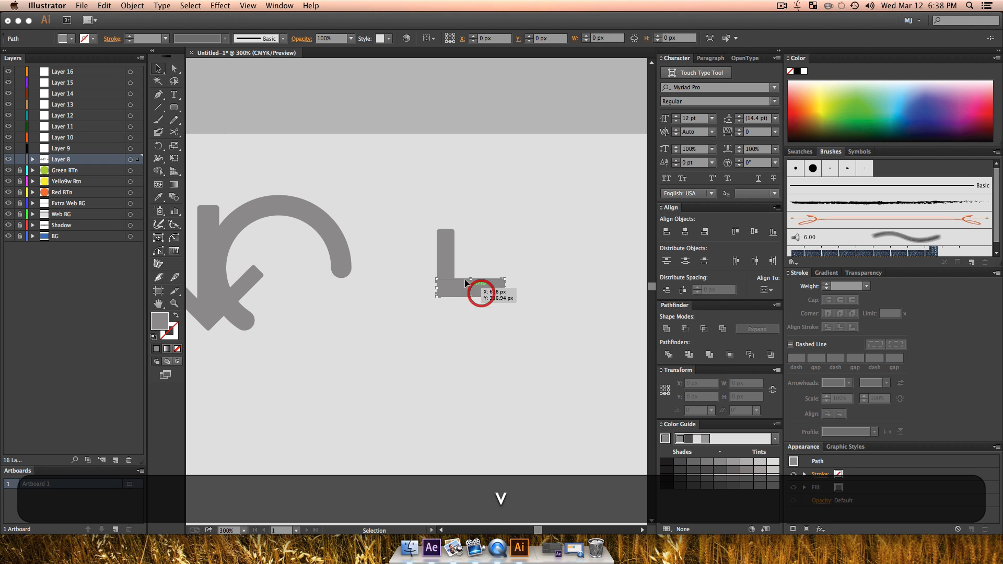
left_click(451, 261, "shift")
left_click(660, 330)
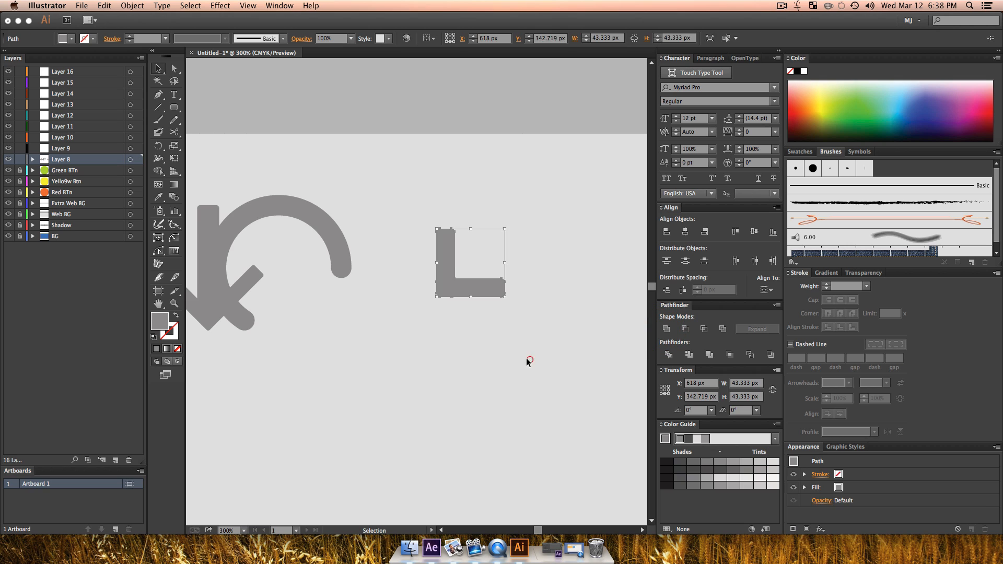
left_click(525, 359)
Step: Move the arc clear of the second arrow so its right end overlaps the L shape
key("z")
left_click(427, 320, "alt")
left_click(426, 321, "alt")
left_click_drag(443, 320, 480, 367)
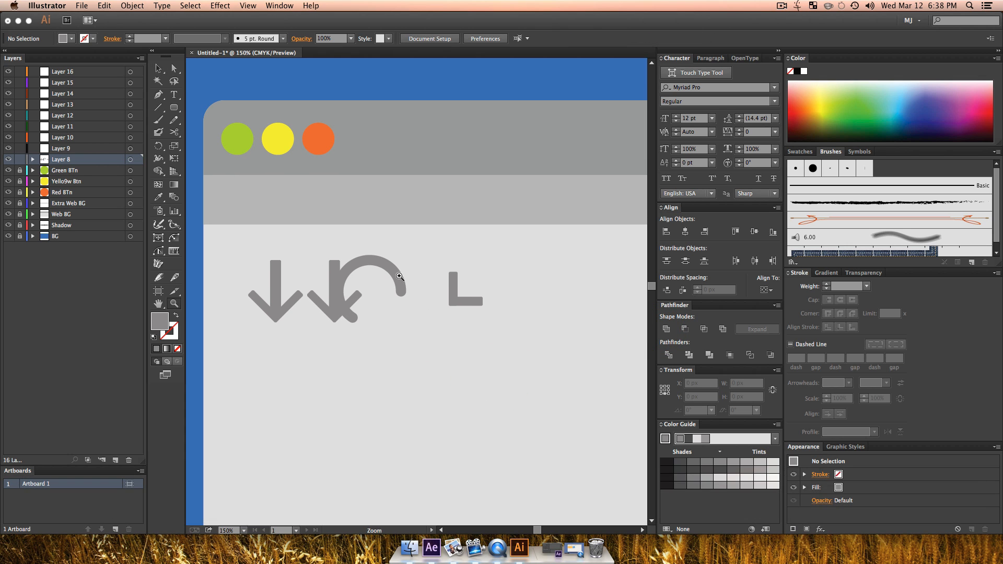
key("v")
left_click_drag(408, 281, 419, 282)
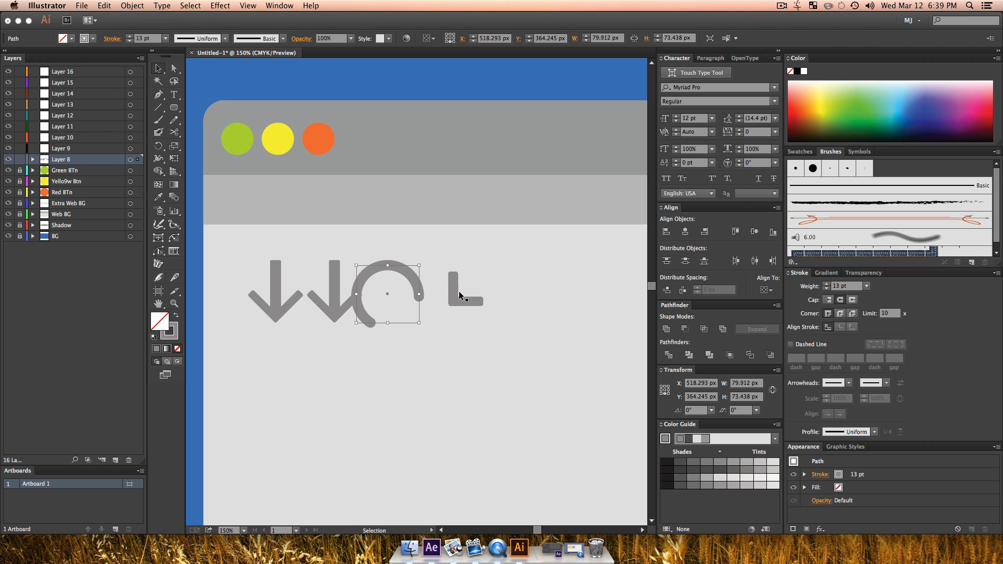
left_click_drag(412, 274, 449, 277)
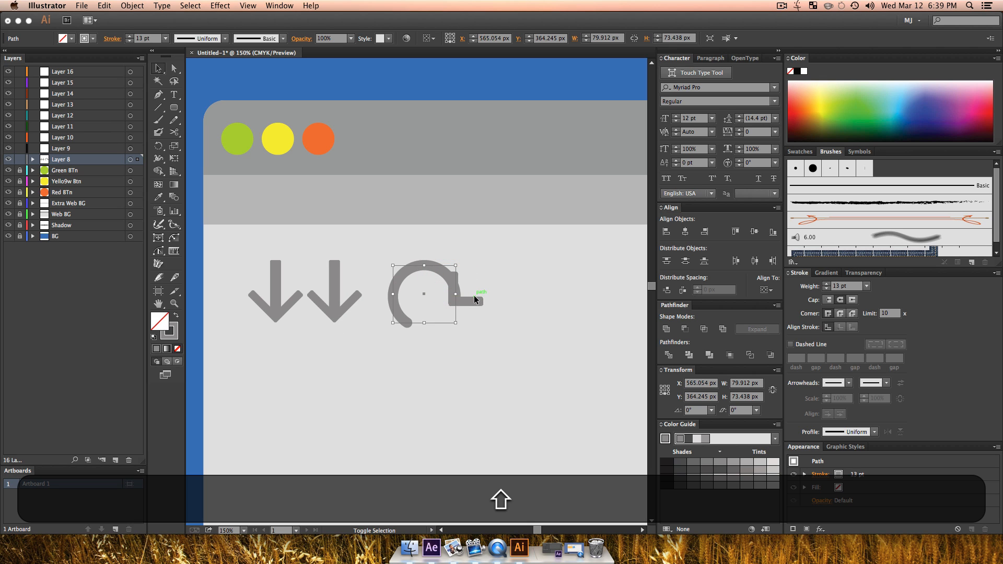
Step: Try to unite the stroked arc with the L shape, and undo it
left_click(474, 296, "shift")
left_click(667, 328)
left_click(468, 375)
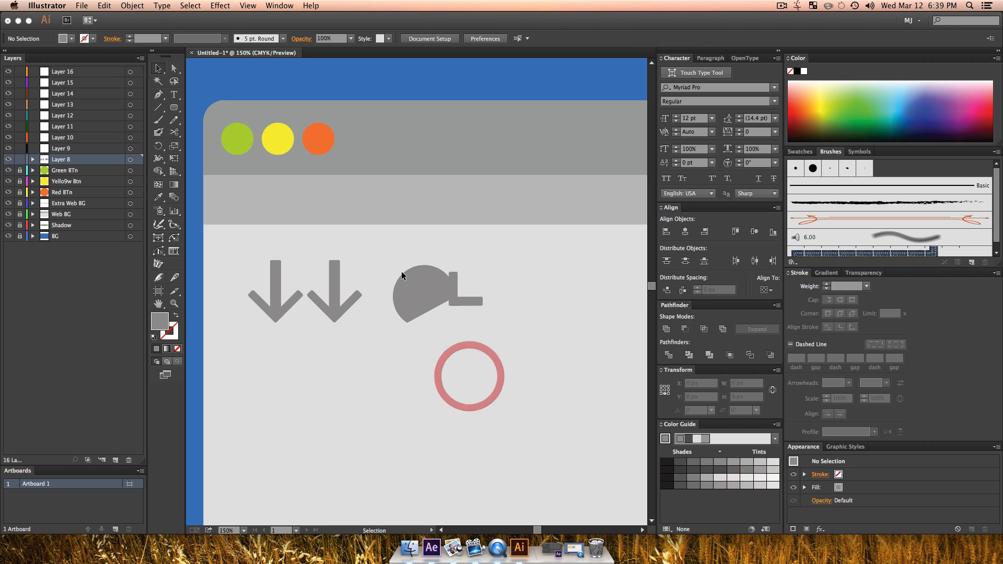
key("ctrl+z")
left_click(462, 341)
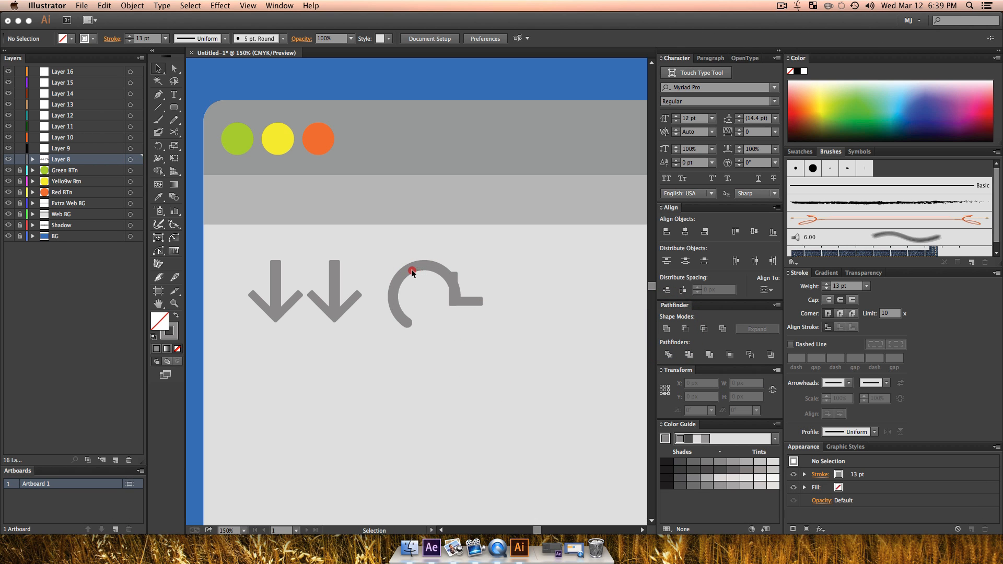
Step: Place the arc between the second arrow and the L shape, and expand its fill and stroke
left_click(412, 268)
left_click_drag(425, 266, 402, 271)
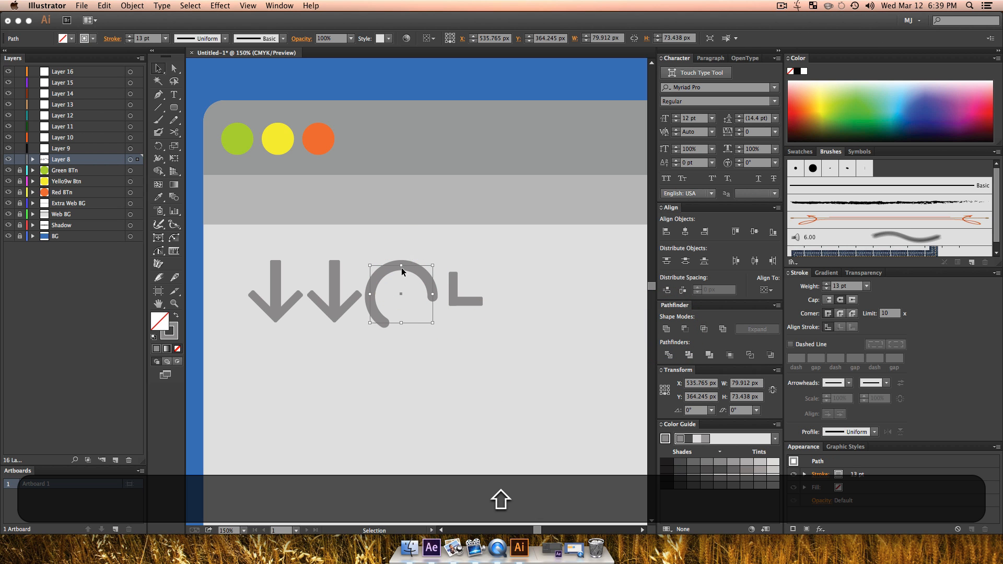
left_click(134, 5)
left_click(141, 130)
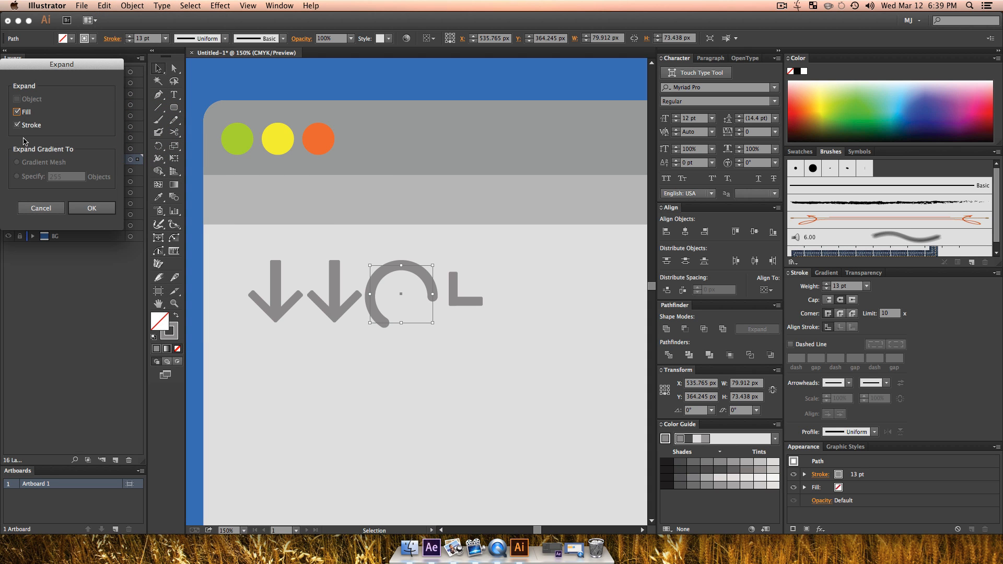
left_click(92, 208)
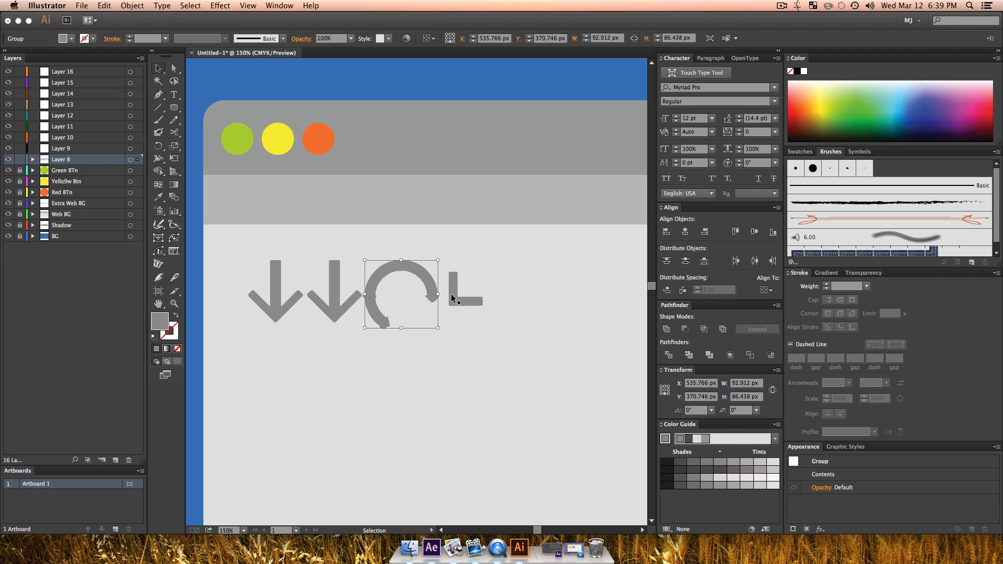
Step: Rotate the L shape so its corner points down and place it as an arrowhead on the arc's right end
key("v")
left_click(466, 300)
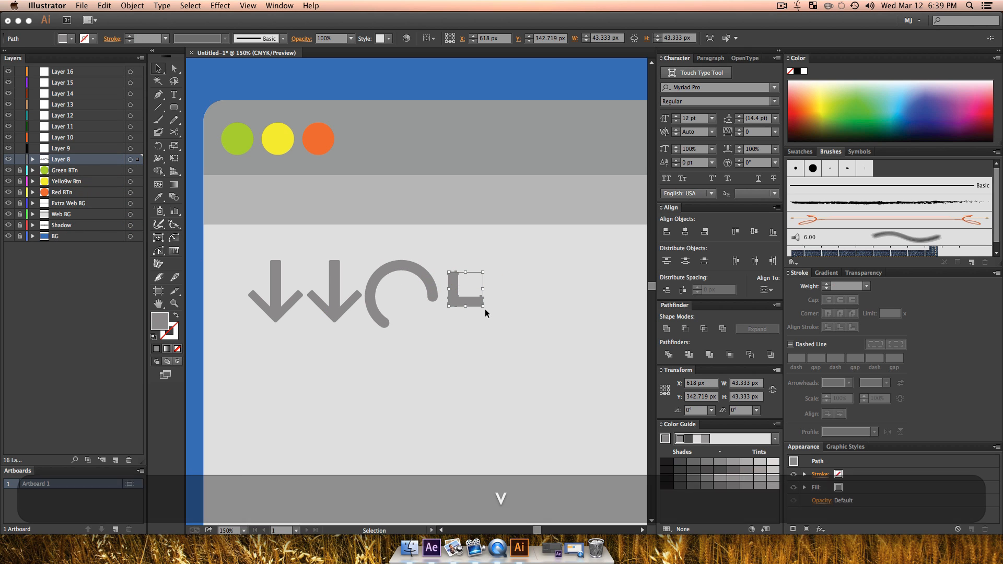
left_click_drag(487, 310, 415, 295)
Step: Unite the arc and arrowhead into one refresh icon and scale it proportionally to about 99 px wide
left_click(434, 283, "shift")
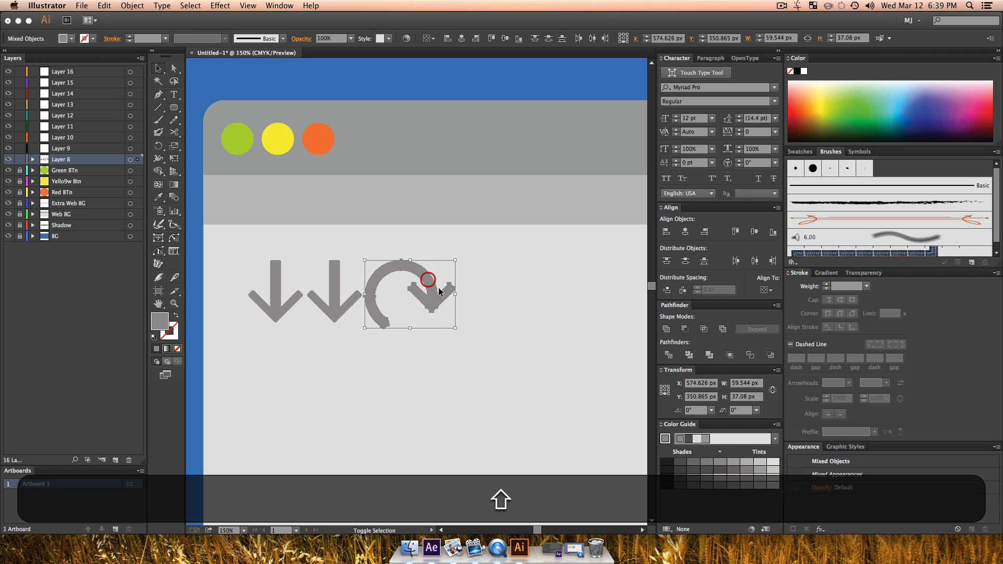
left_click(670, 332)
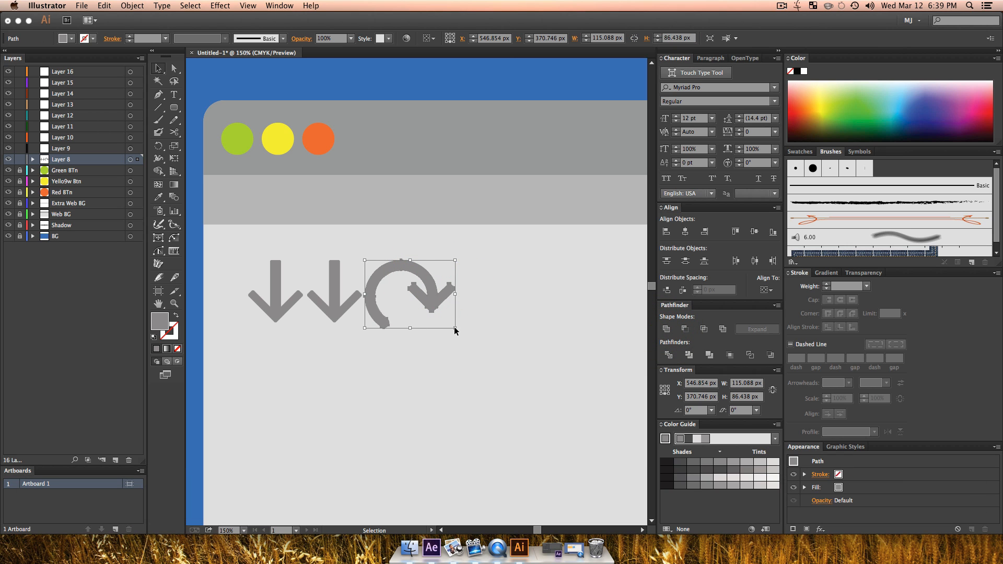
left_click_drag(455, 328, 449, 320)
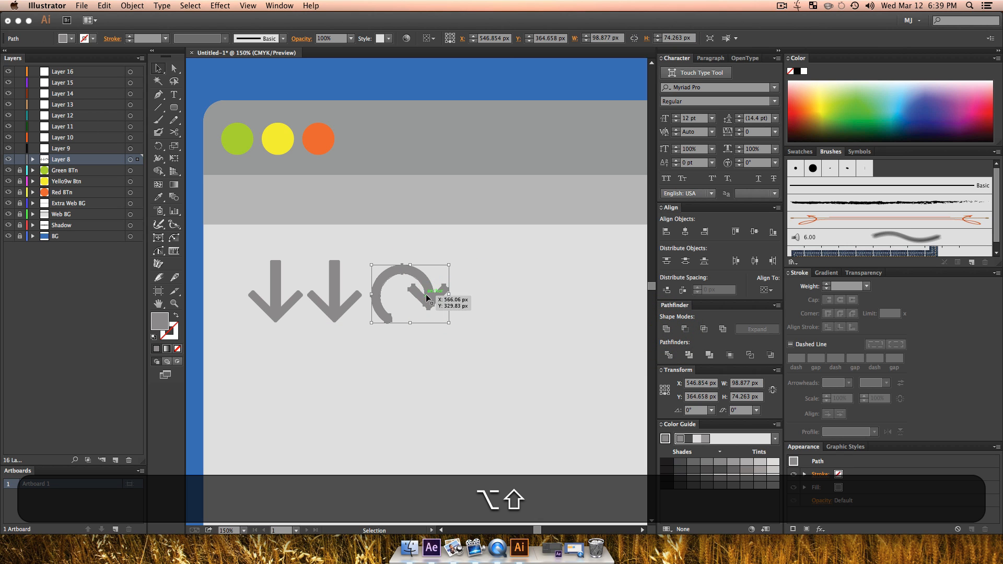
Step: Try moving the refresh icon up onto the lower header bar, and undo the move
left_click_drag(425, 282, 441, 199)
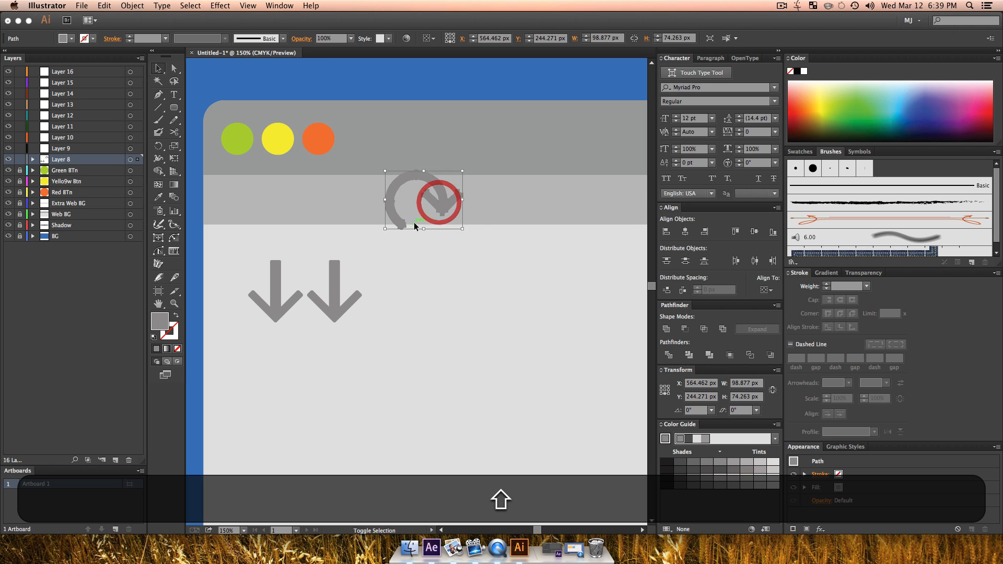
key("shift+super+z")
key("super+z")
Step: Scale both arrows and the refresh icon down together into the lower header bar, with the refresh icon set further right
left_click_drag(491, 360, 265, 264)
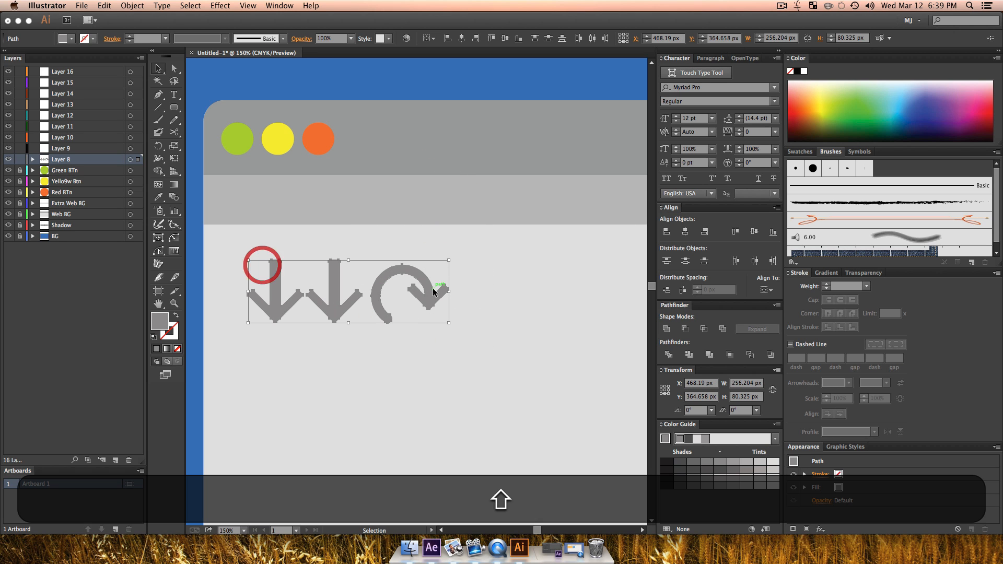
left_click_drag(447, 320, 412, 199)
left_click(402, 273)
Step: Rotate the second arrow to point right and move it right, and rotate the first arrow to point left
left_click(290, 201)
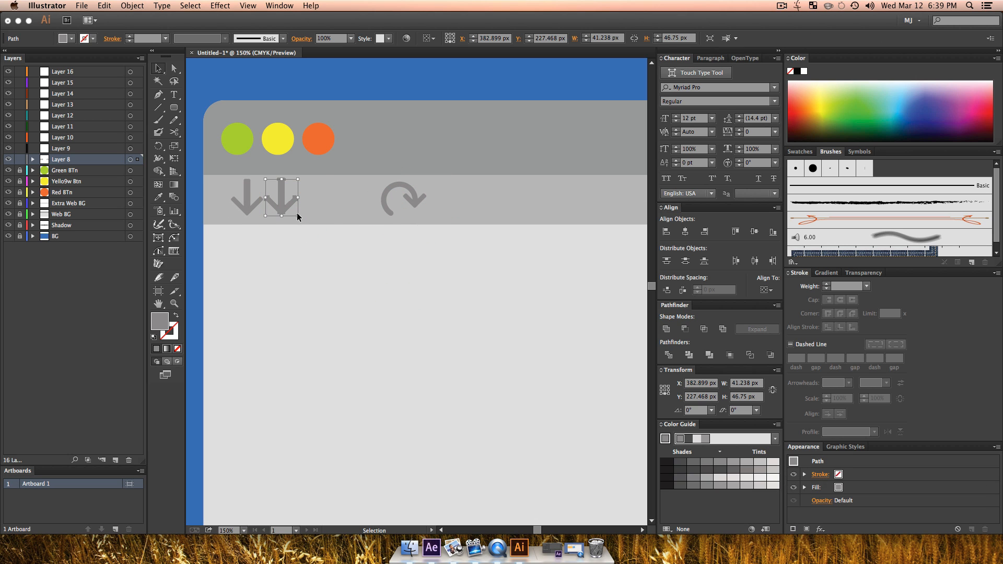
left_click_drag(305, 215, 326, 202)
left_click(254, 204)
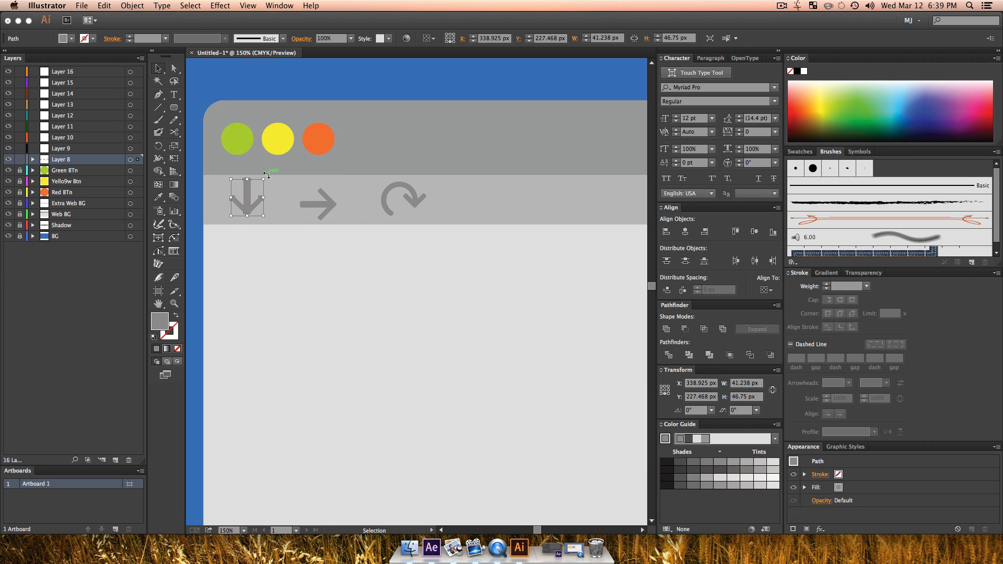
left_click_drag(266, 176, 282, 222)
left_click(253, 201)
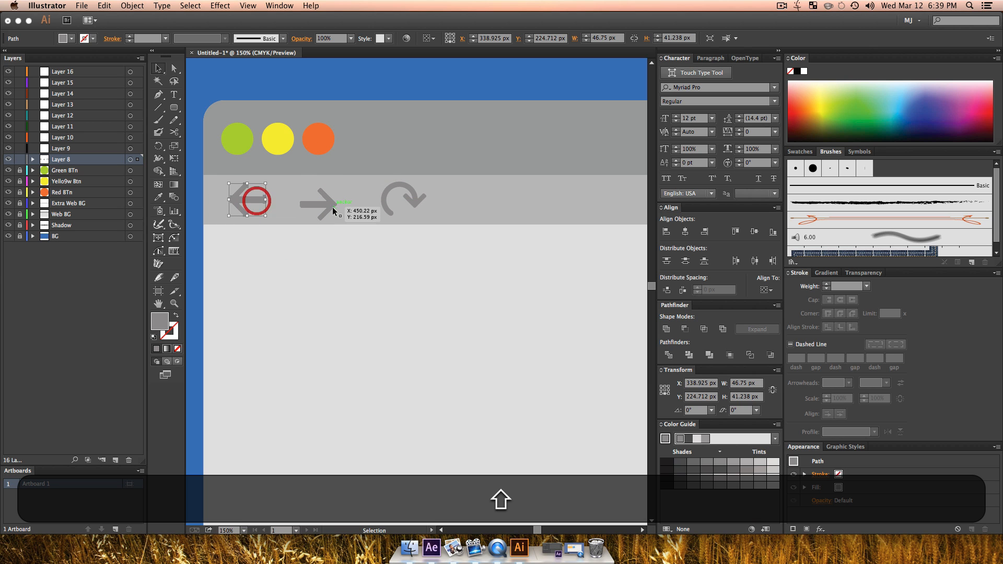
Step: Distribute the left arrow, right arrow and refresh icon by their vertical centres, then deselect them
left_click(331, 205, "shift")
left_click(412, 191, "shift")
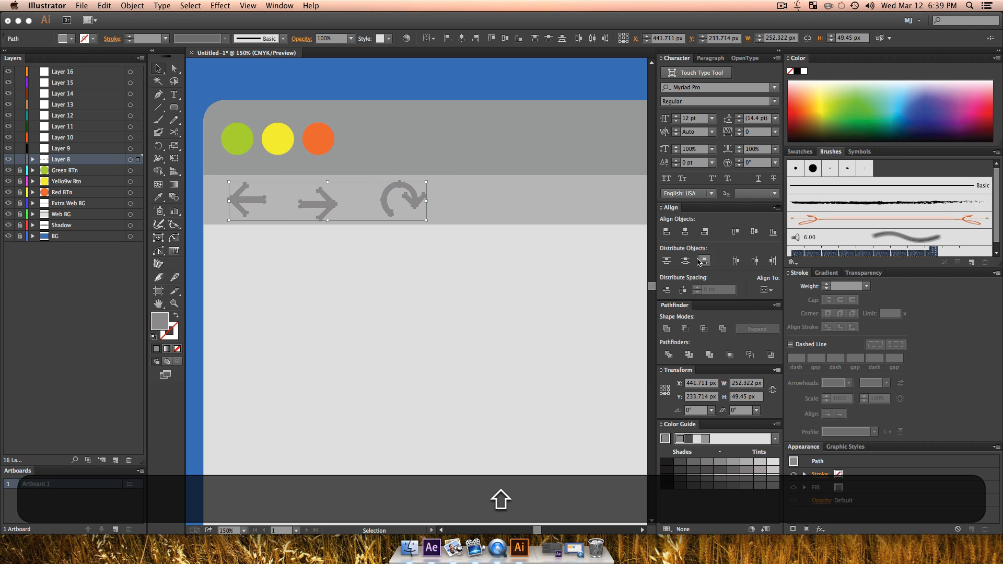
left_click(685, 261)
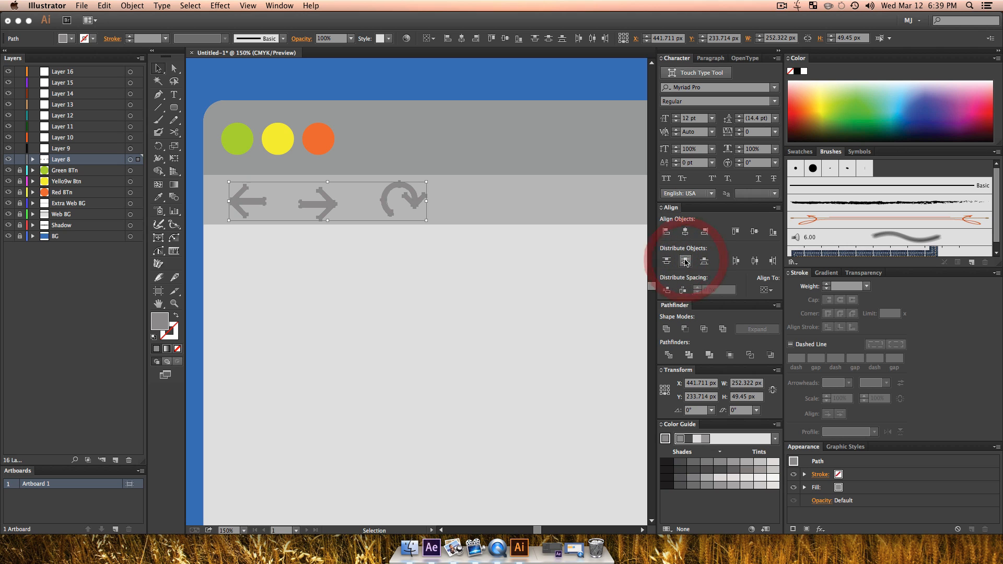
key("v")
left_click(352, 314)
Step: Bring the right arrow and refresh icon closer to the left arrow, leaving small, even gaps between the three icons
left_click_drag(410, 189, 391, 189)
left_click(412, 273)
key("alt+z")
left_click(346, 233, "alt")
key("v")
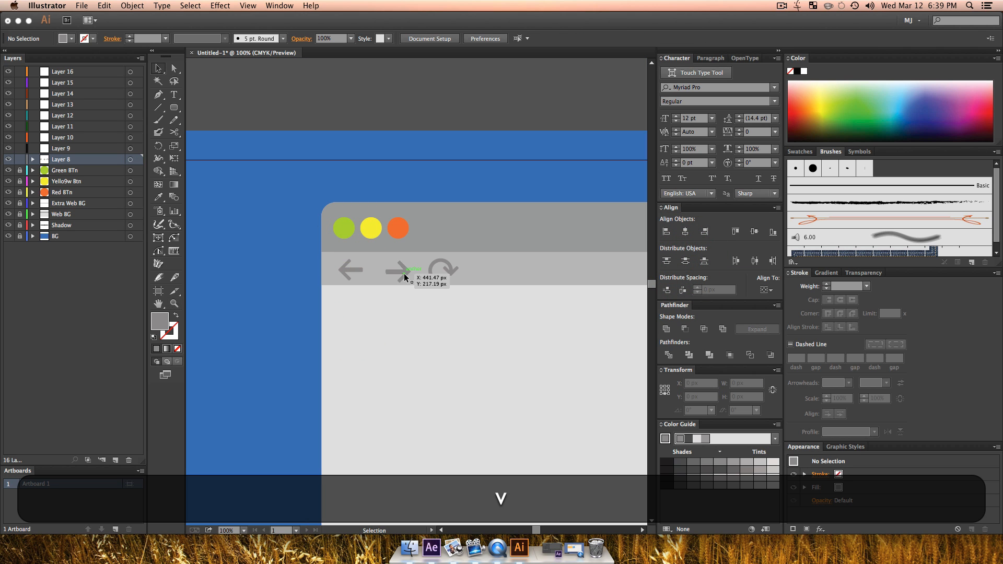
left_click_drag(405, 276, 357, 270)
left_click(401, 313)
left_click(358, 270)
left_click_drag(454, 270, 435, 271)
left_click(452, 344)
key("z")
left_click(460, 322, "alt")
left_click(461, 322, "alt")
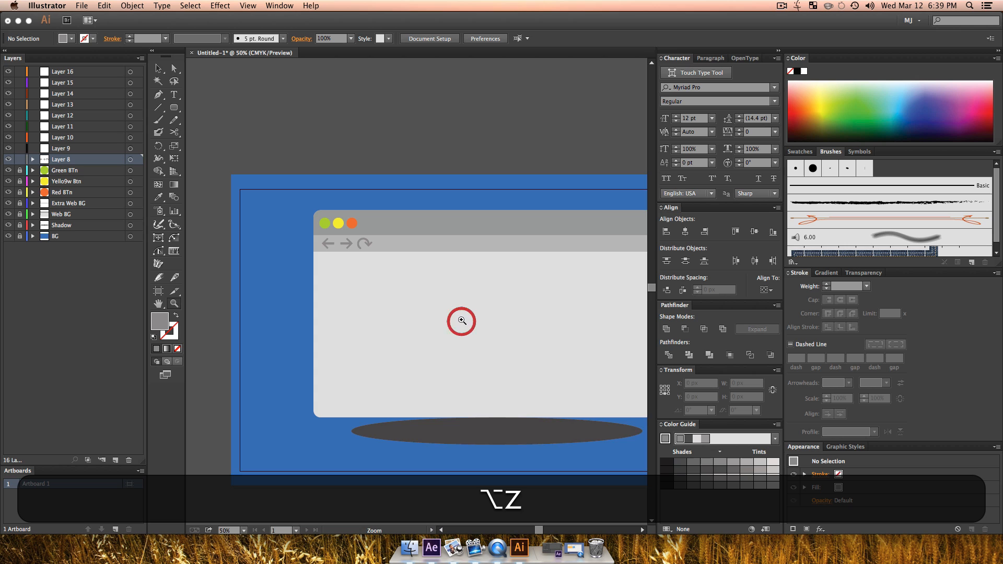
Step: Move the right arrow onto Layer 9 and the refresh icon onto Layer 10, keeping the left arrow on Layer 8
left_click_drag(464, 319, 403, 341)
key("v")
key("z")
left_click(275, 266)
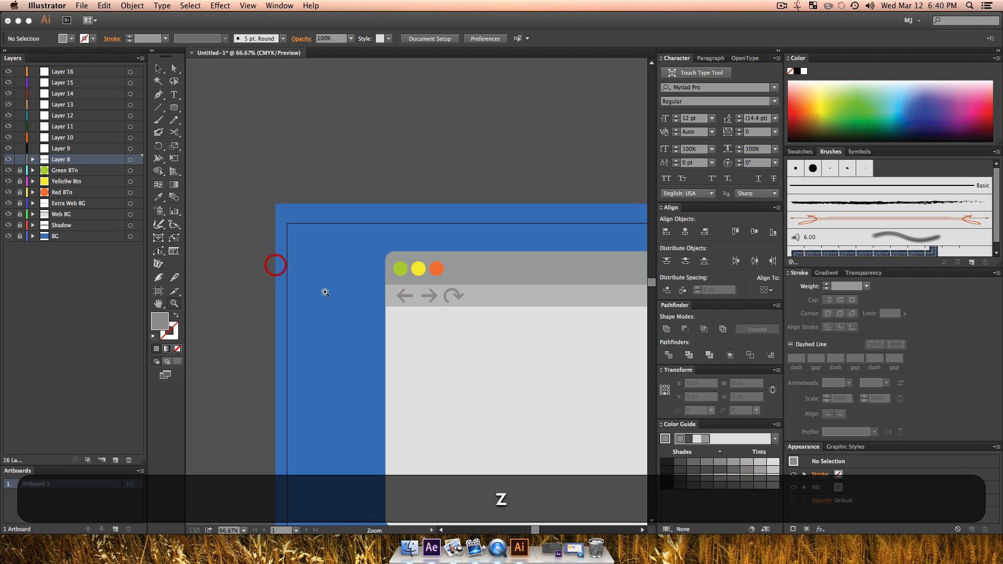
left_click(414, 311)
left_click(414, 311)
key("v")
left_click(63, 162)
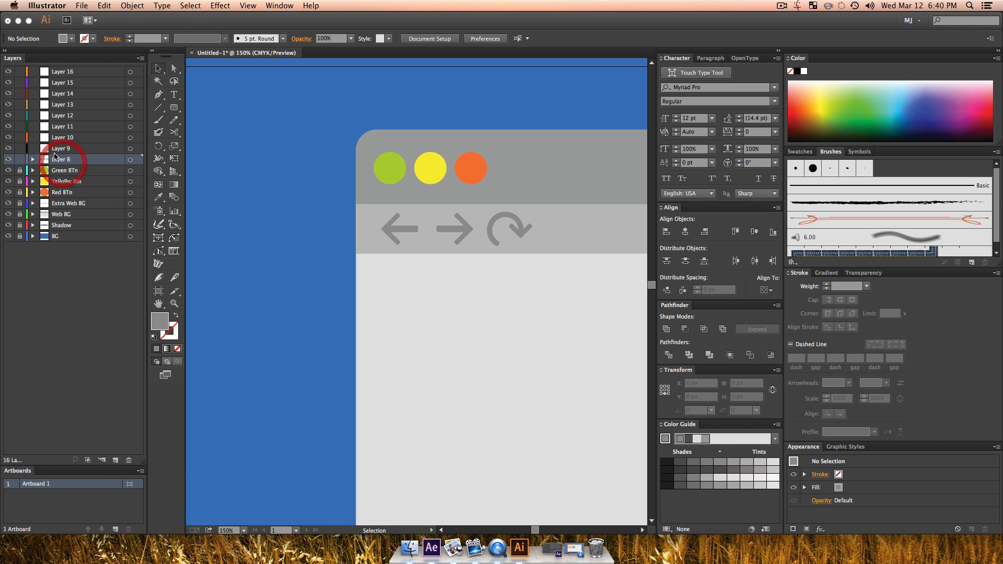
left_click(471, 228)
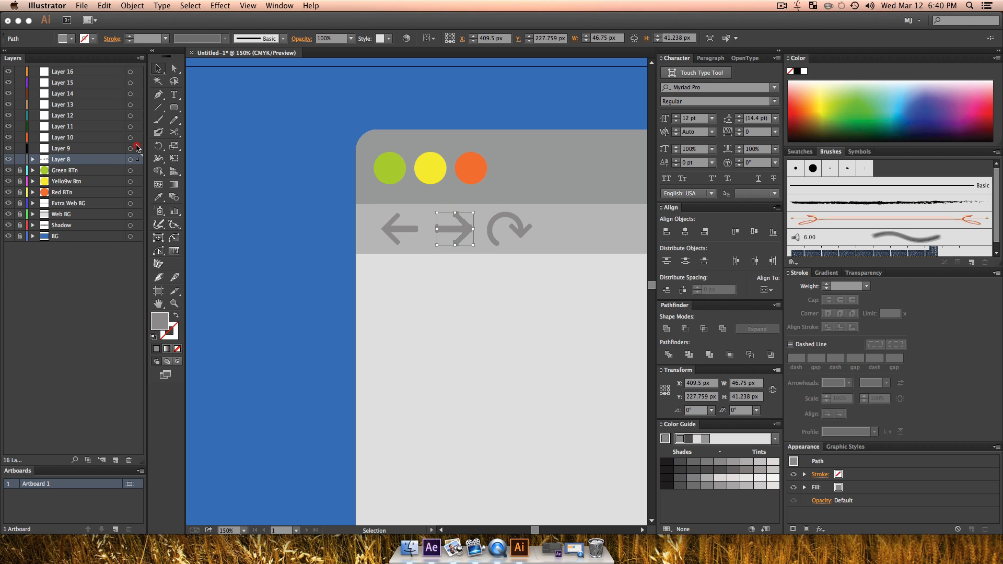
left_click_drag(136, 148, 137, 149)
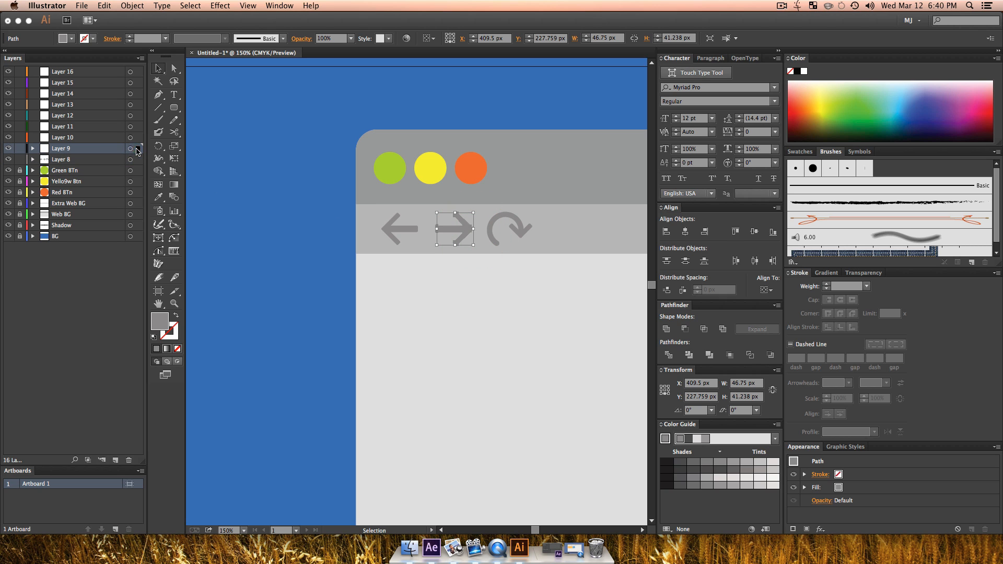
left_click(521, 218)
left_click_drag(137, 141, 136, 139)
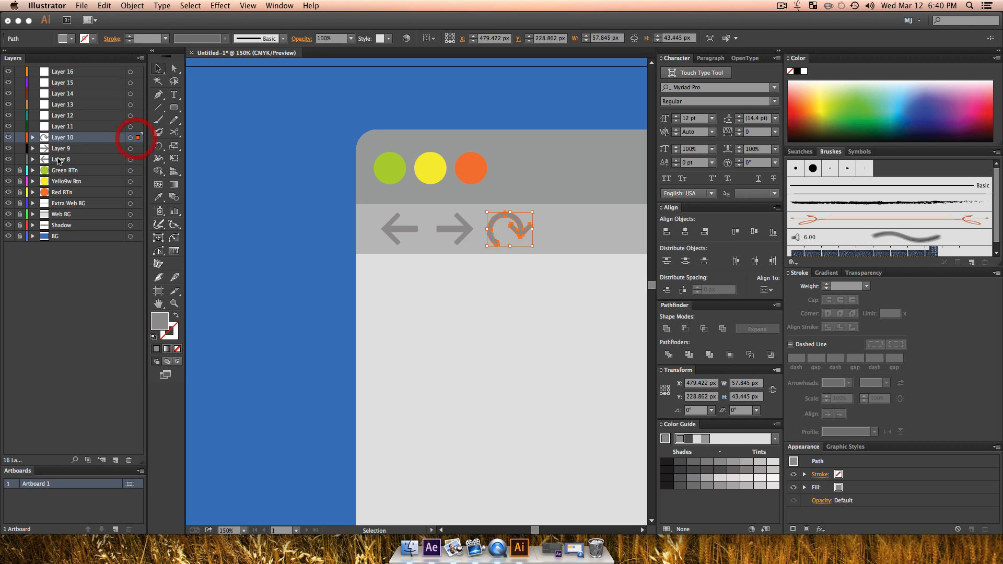
Step: Rename the left arrow's layer as Bck BTn and the right arrow's layer as Frnt Btn
double_click(61, 159)
type("Bck BTn")
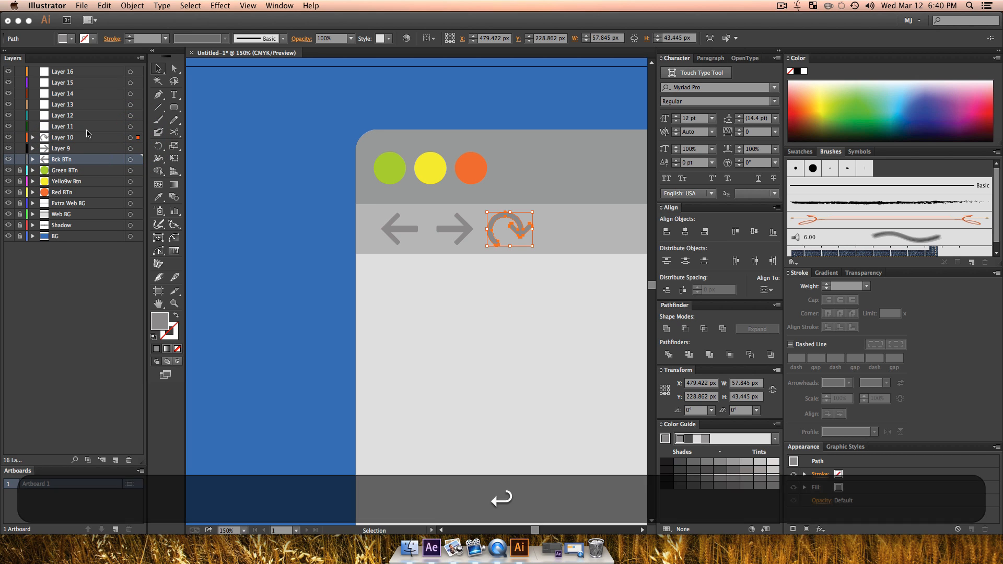
double_click(68, 150)
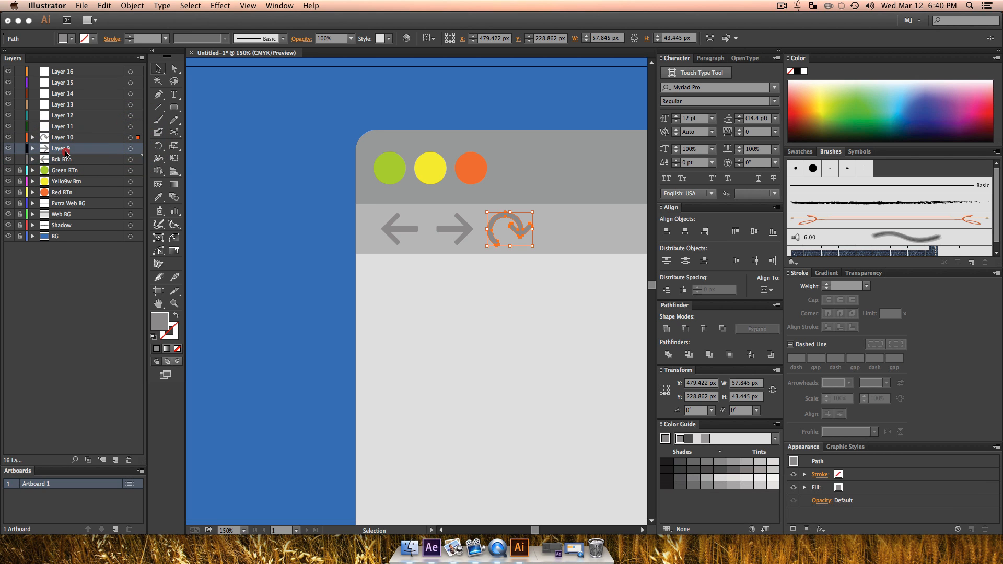
type("Frnt ")
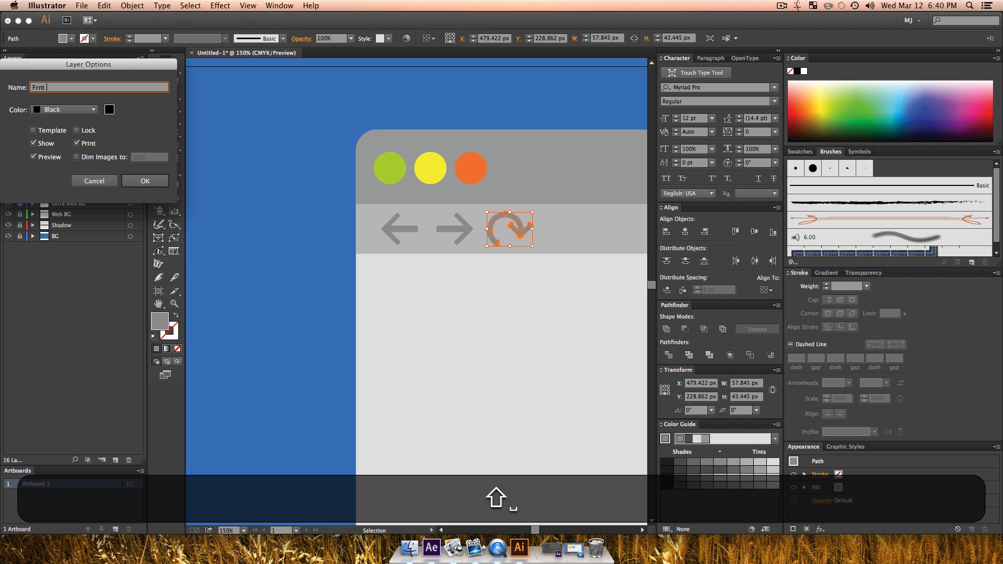
type("Btn")
key("Return")
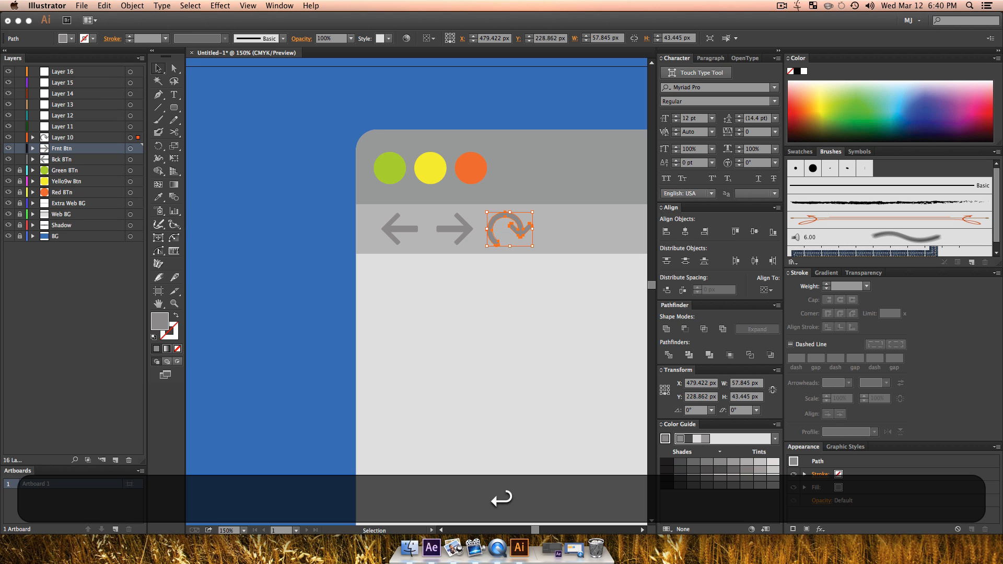
Step: Rename the refresh icon's layer as Refresh Btn and lock the three icon layers
double_click(62, 137)
type("Refresh Bt")
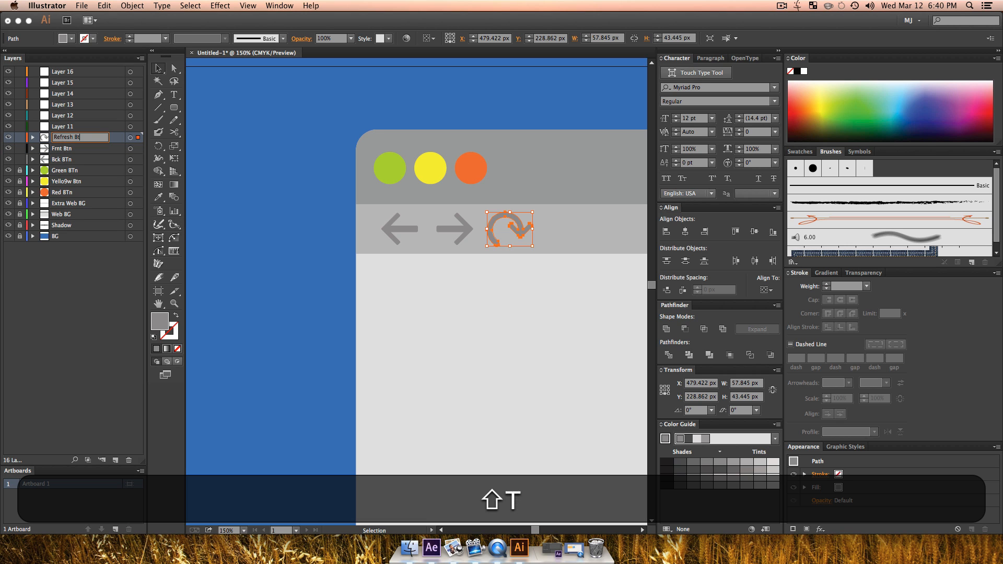
type("n")
key("Return")
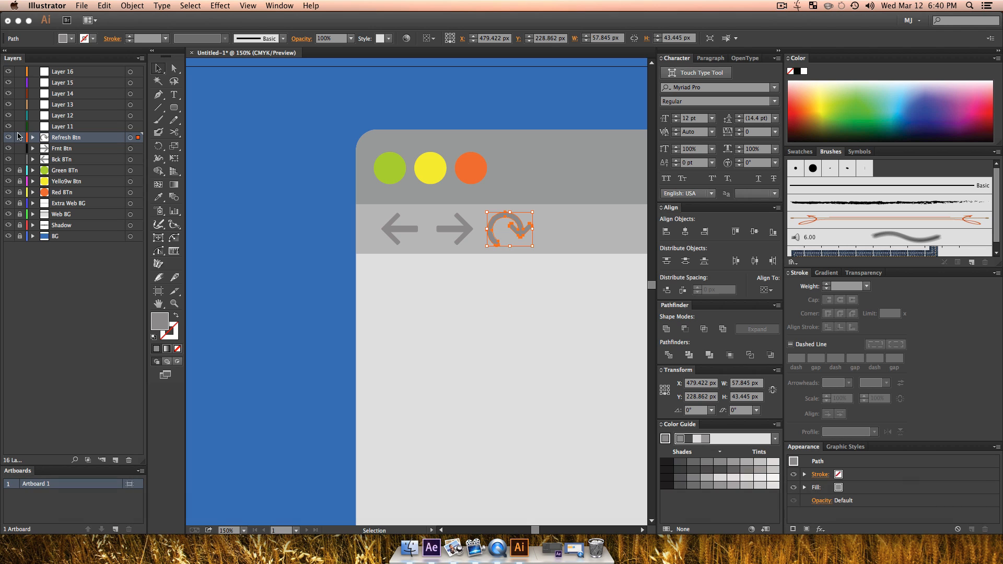
left_click(20, 159)
Step: Make Layer 11 active and sample the lower header bar's light grey as the fill colour
key("z")
left_click(239, 298, "alt")
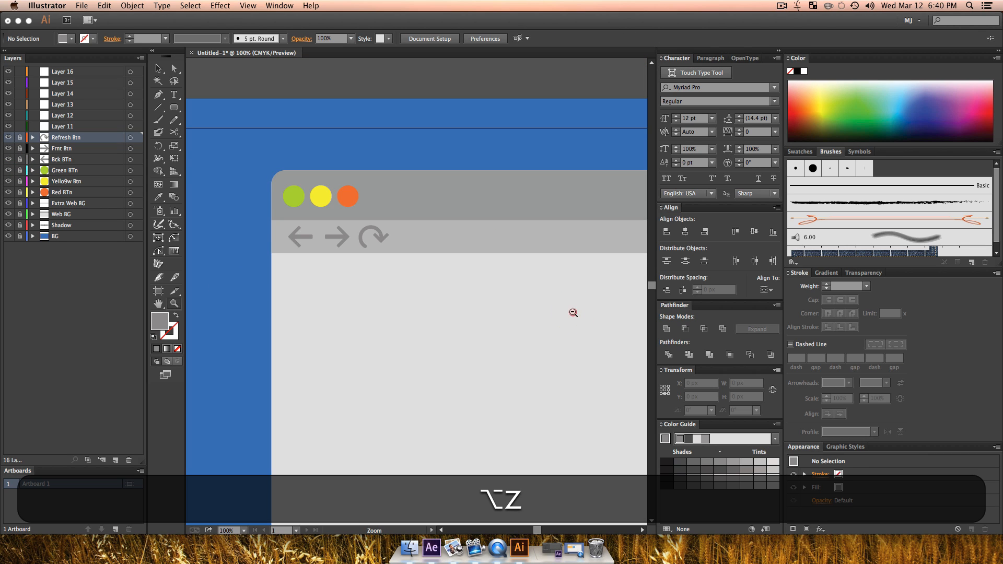
left_click(573, 312, "alt")
left_click_drag(374, 284, 356, 350)
key("v")
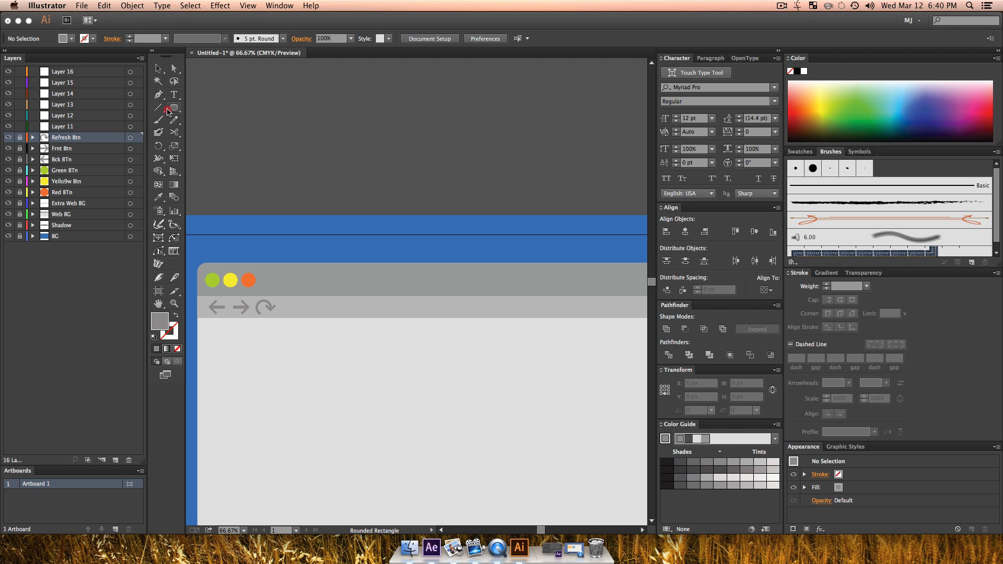
left_click_drag(167, 111, 209, 118)
left_click(73, 127)
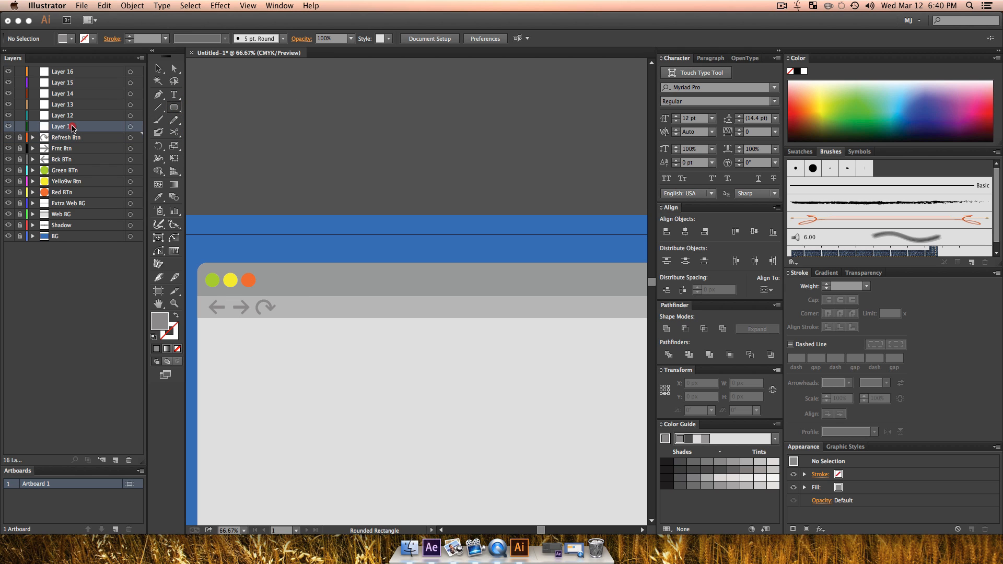
key("i")
left_click(310, 303)
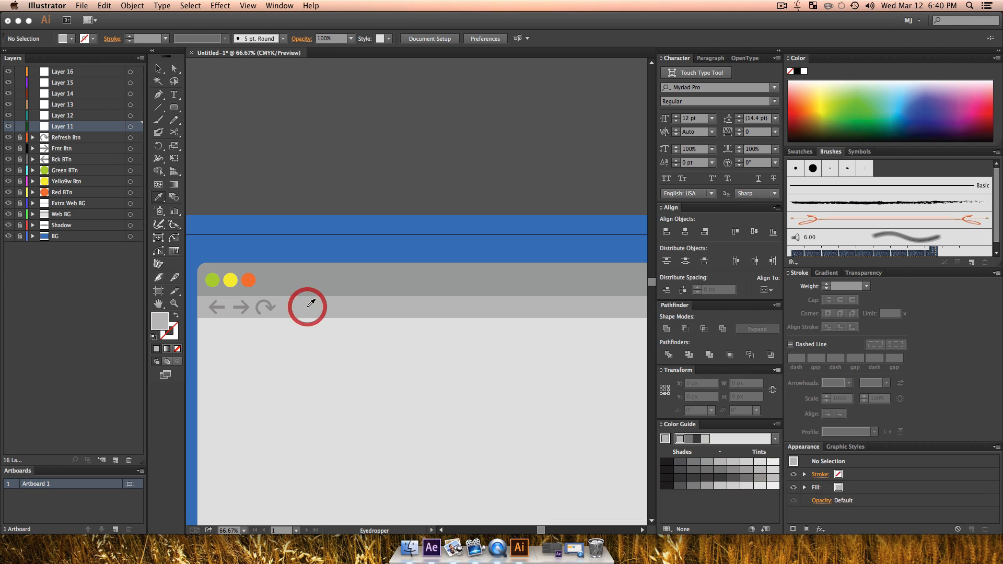
Step: Draw a light grey rounded-rectangle tab rising from the lower header bar into the upper one, just right of the orange button, and deselect it
left_click(174, 108)
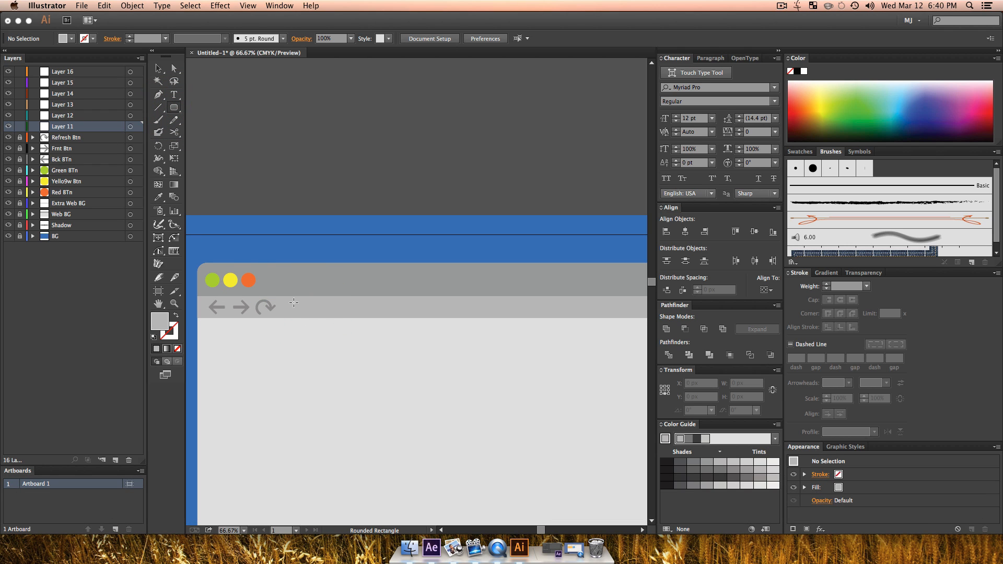
left_click_drag(296, 300, 346, 286)
key("v")
key("v")
left_click(371, 336)
key("v")
left_click(355, 363)
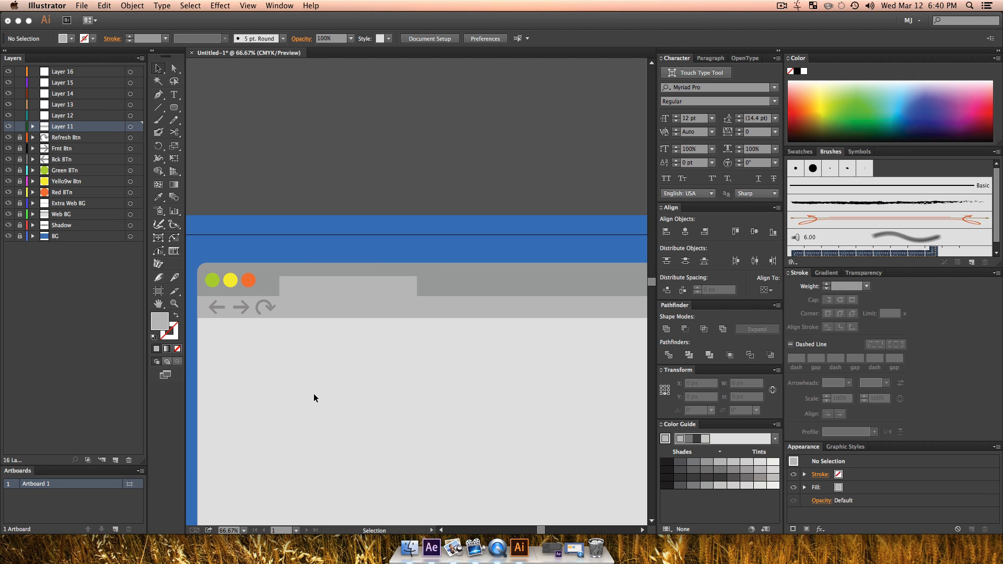
Step: Rename Layer 11 as Tab and lock it, and rename Layer 12 as Tab Info
double_click(71, 125)
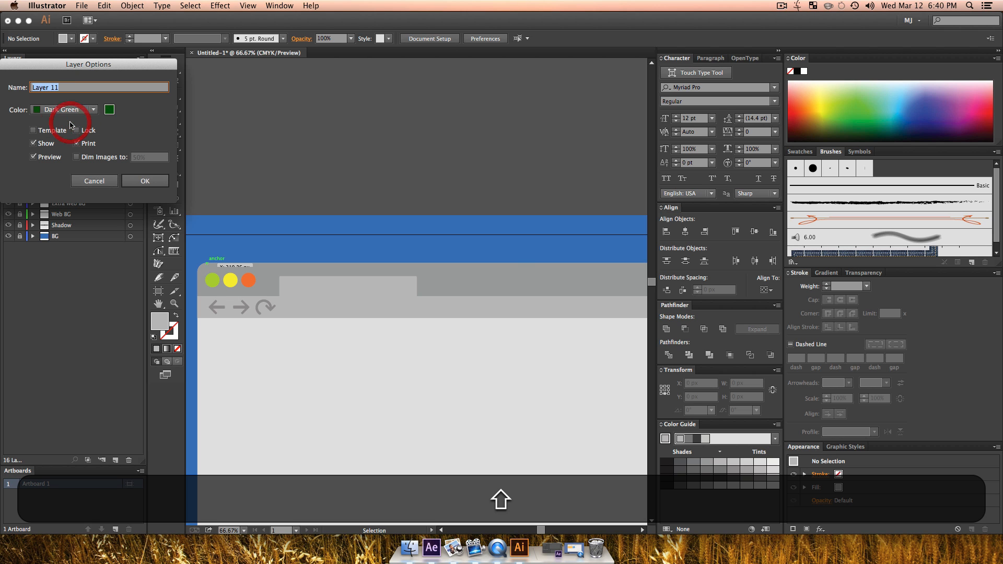
type("Tab")
key("Return")
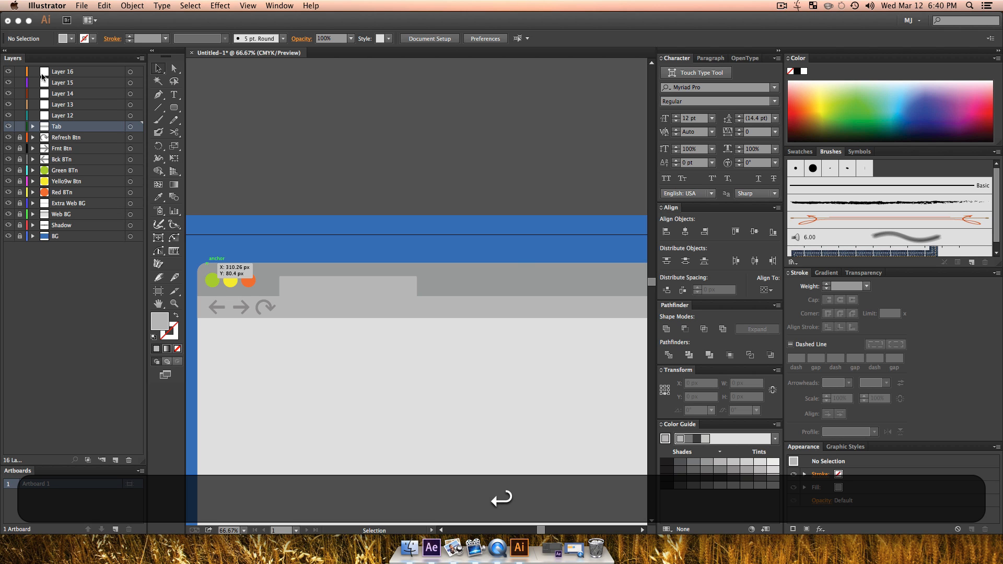
double_click(61, 116)
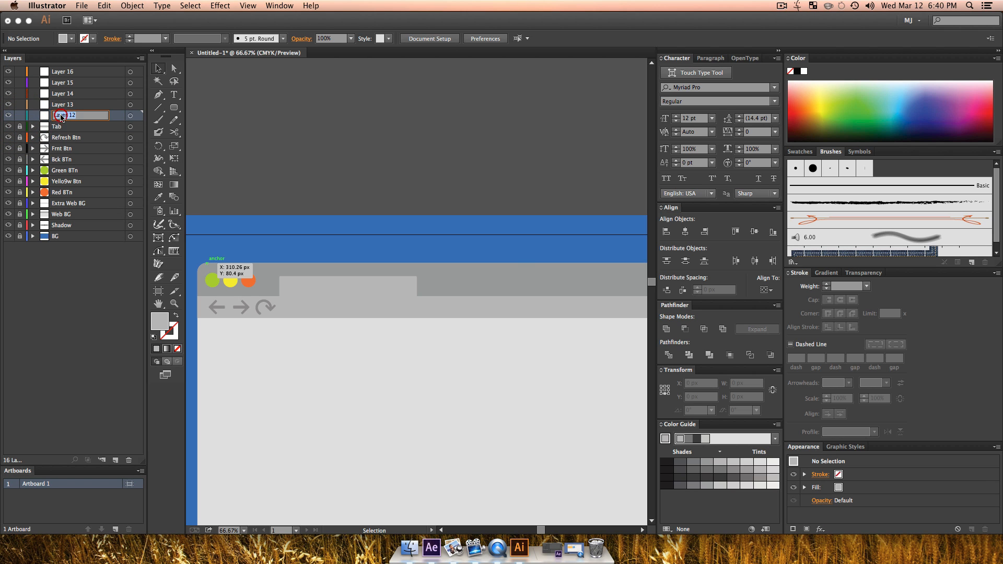
type("Tab Info")
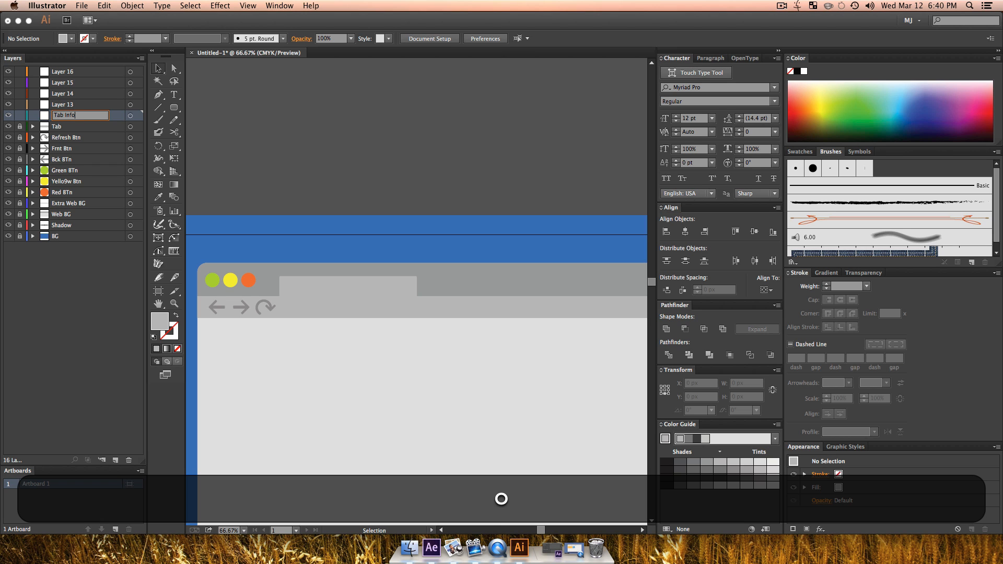
key("Return")
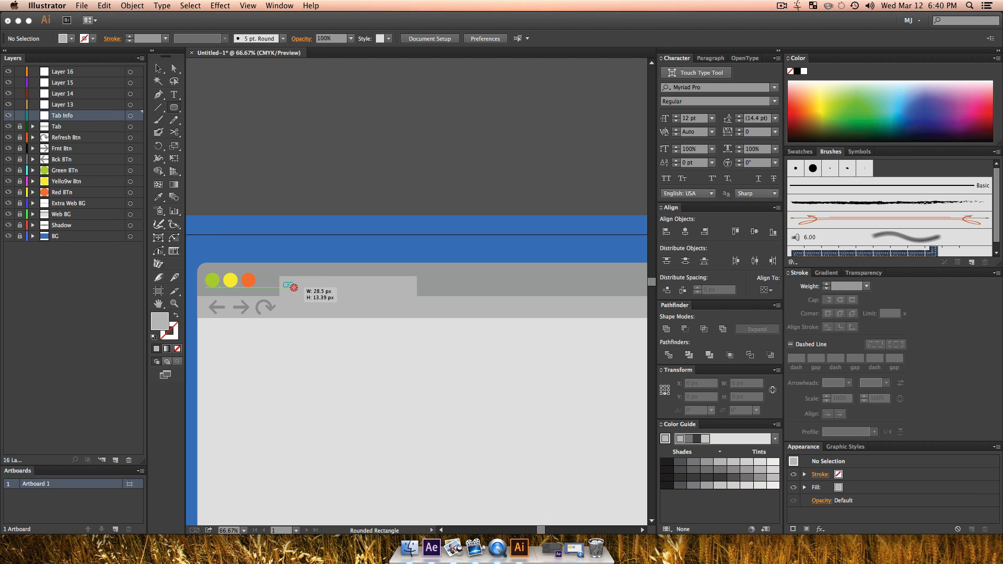
Step: Draw a rounded bar about 210 by 23 px in the left part of the tab and fill it with dark grey
left_click_drag(320, 289, 356, 291)
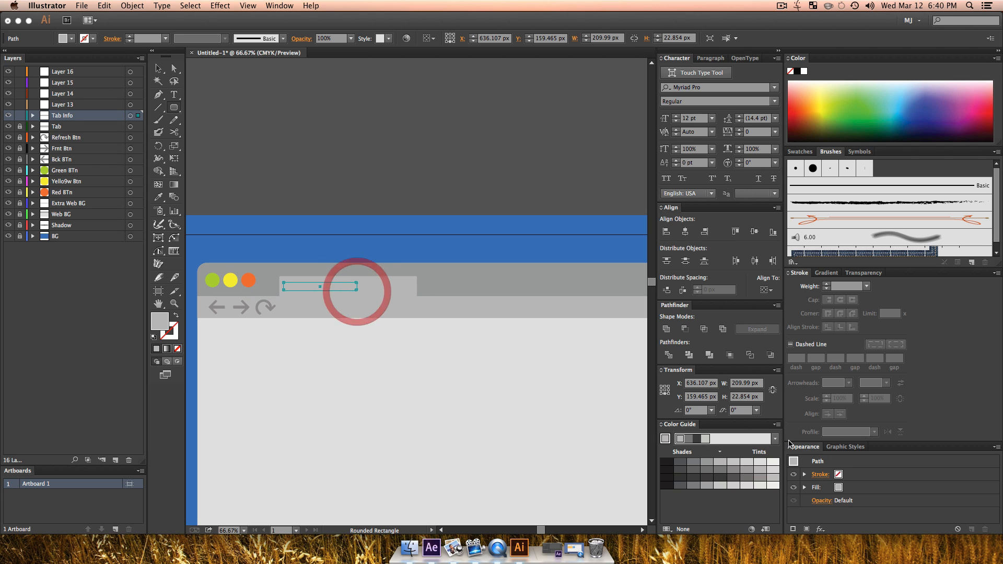
left_click(734, 480)
key("v")
left_click(589, 400)
Step: Lock the Tab Info layer and rename Layer 13 as Tab Close
key("z")
left_click(396, 291)
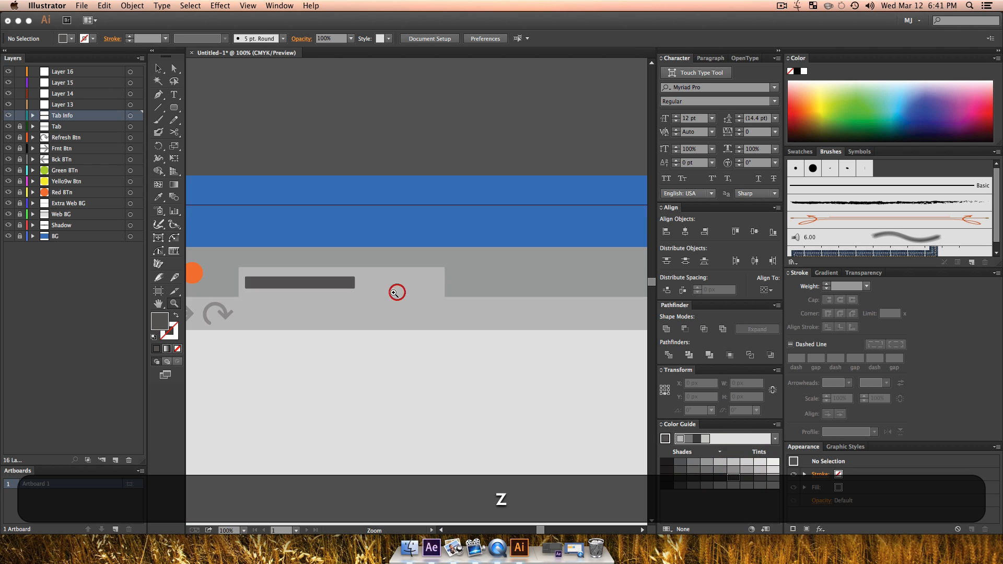
left_click(387, 295)
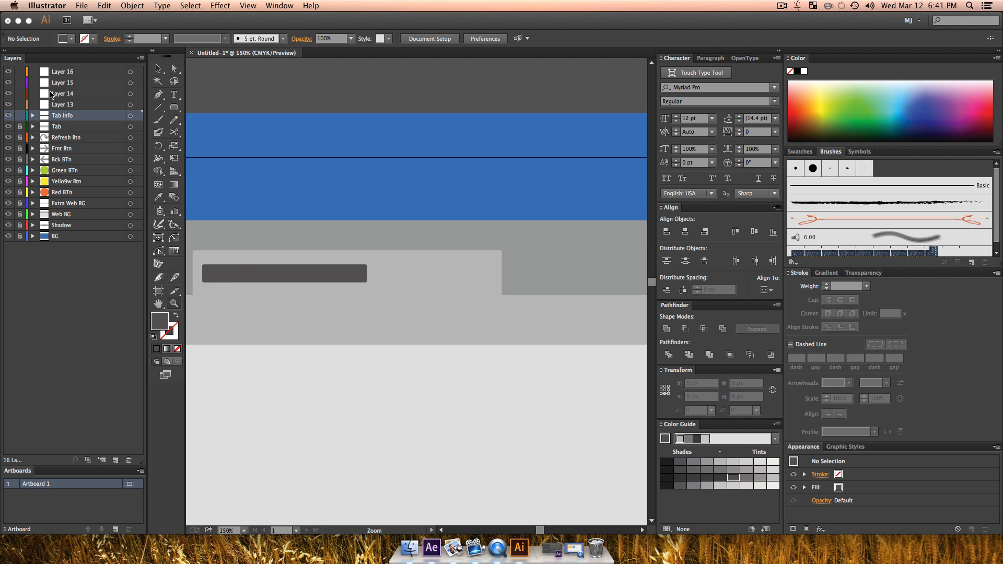
double_click(66, 105)
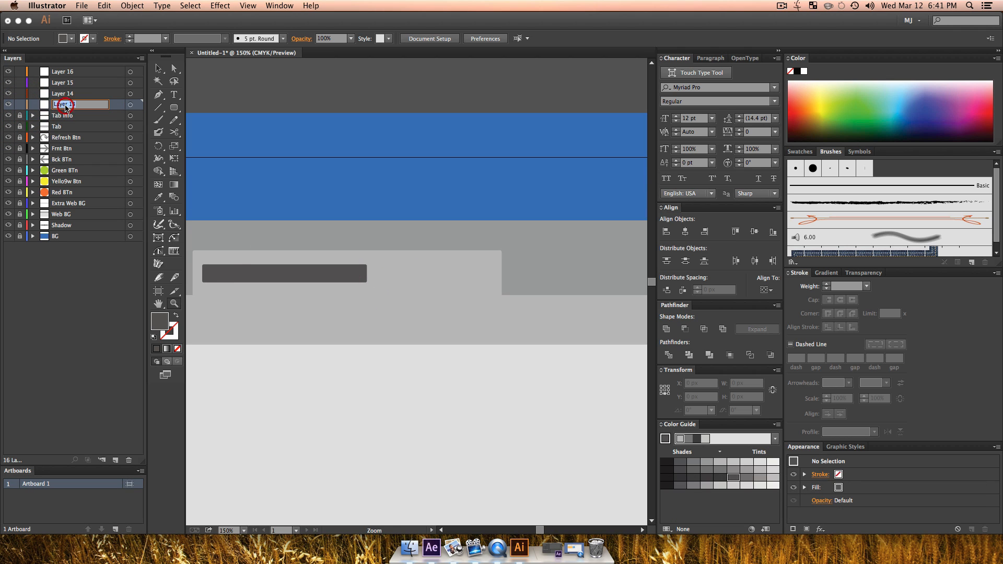
type("Tab CL")
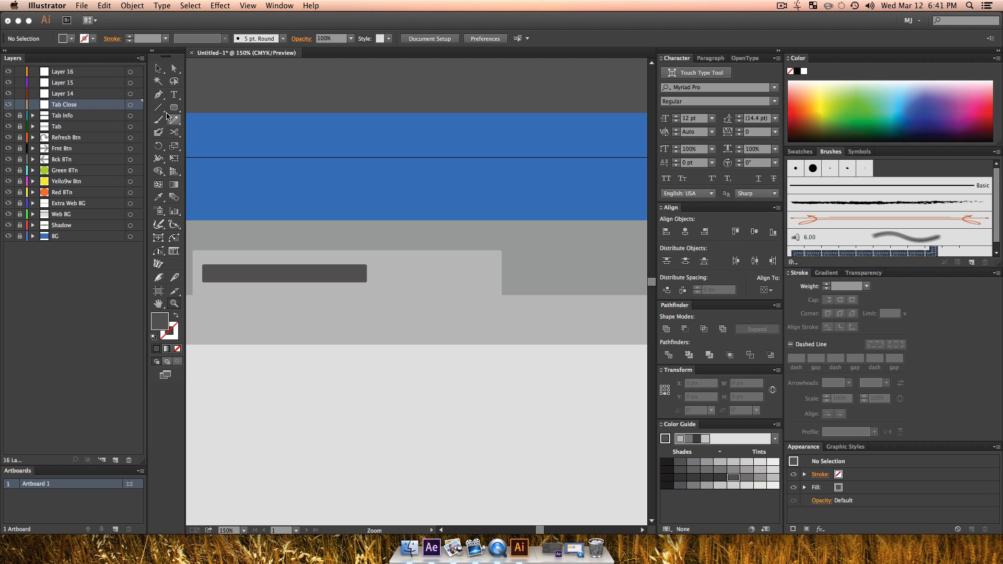
Step: Draw a dark grey rounded square about 23 px wide near the tab's right end and lock the Tab Close layer
mouse_move(348, 264)
left_mouse_down()
mouse_move(366, 283)
mouse_move(495, 284)
mouse_move(481, 282)
left_mouse_up()
key("shift+v")
key("shift+v")
left_click(20, 105)
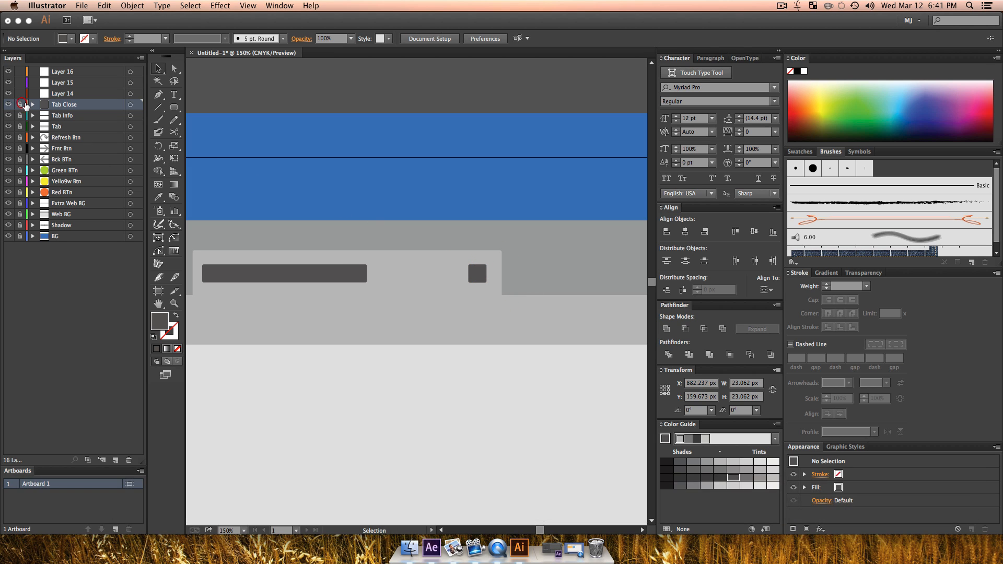
Step: Rename Layer 14 as Search, with the whole browser window in view
key("z")
left_click(438, 358, "alt")
left_click(437, 358, "alt")
left_click(438, 359, "alt")
key("space")
left_click_drag(433, 367, 416, 398)
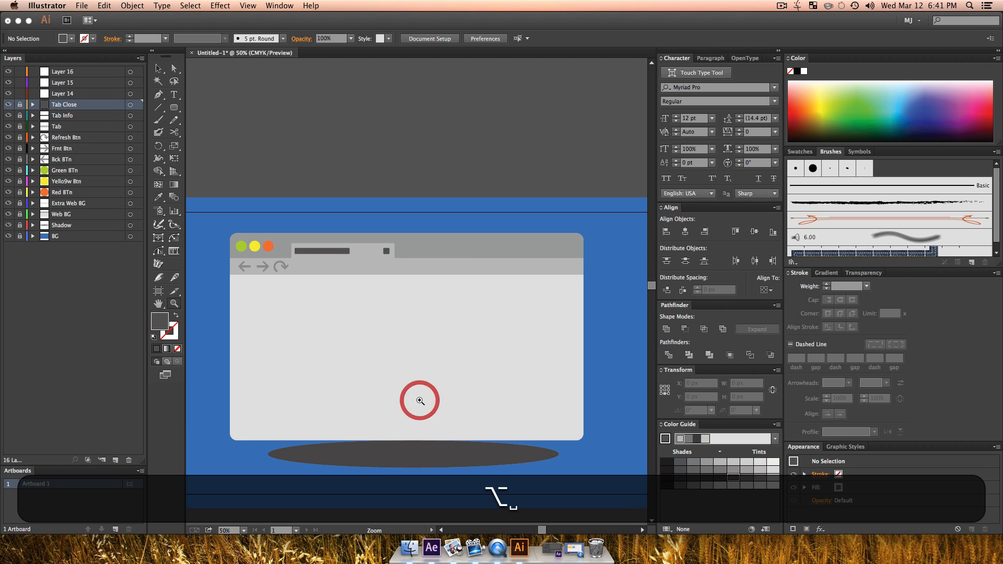
key("v")
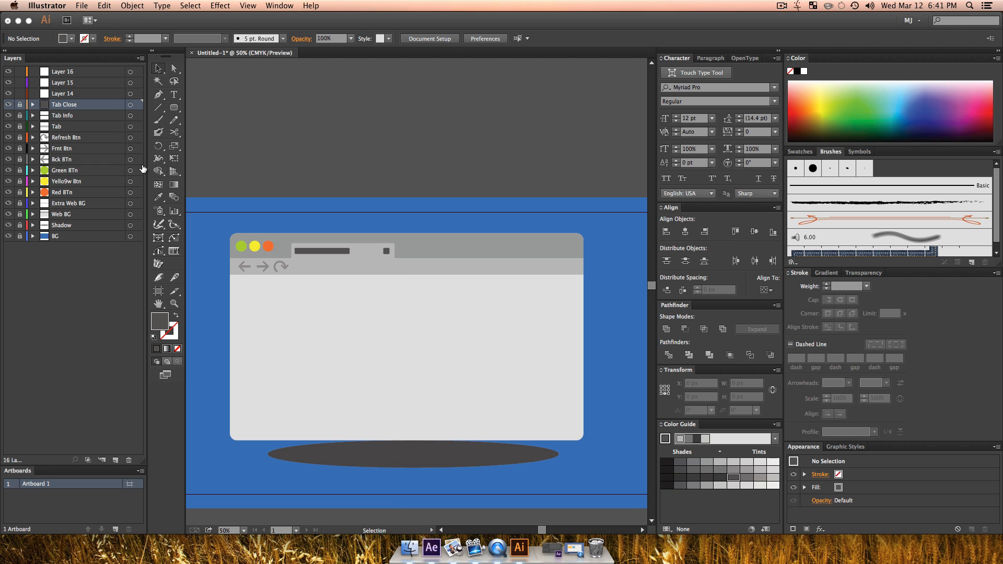
double_click(57, 94)
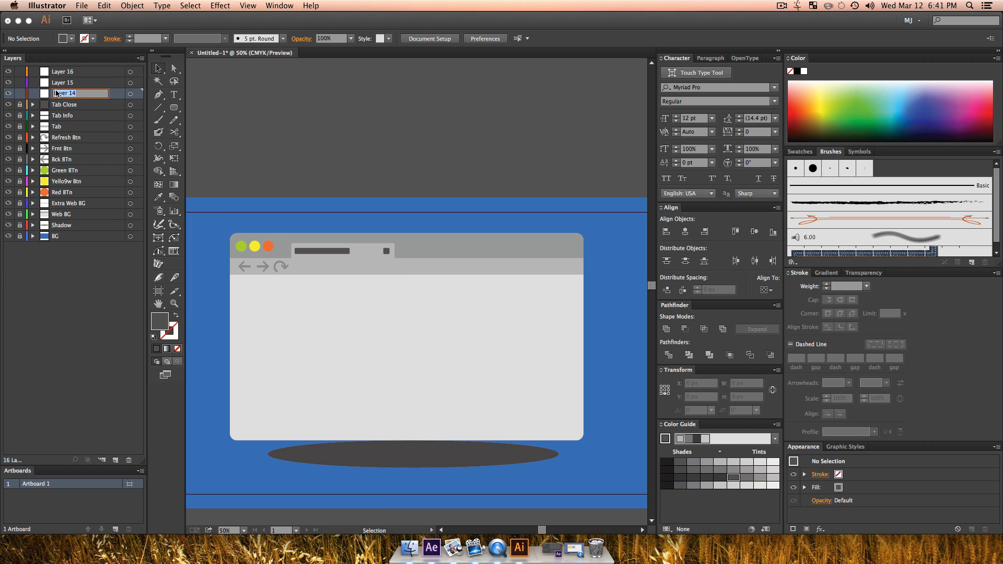
type("Search")
key("Return")
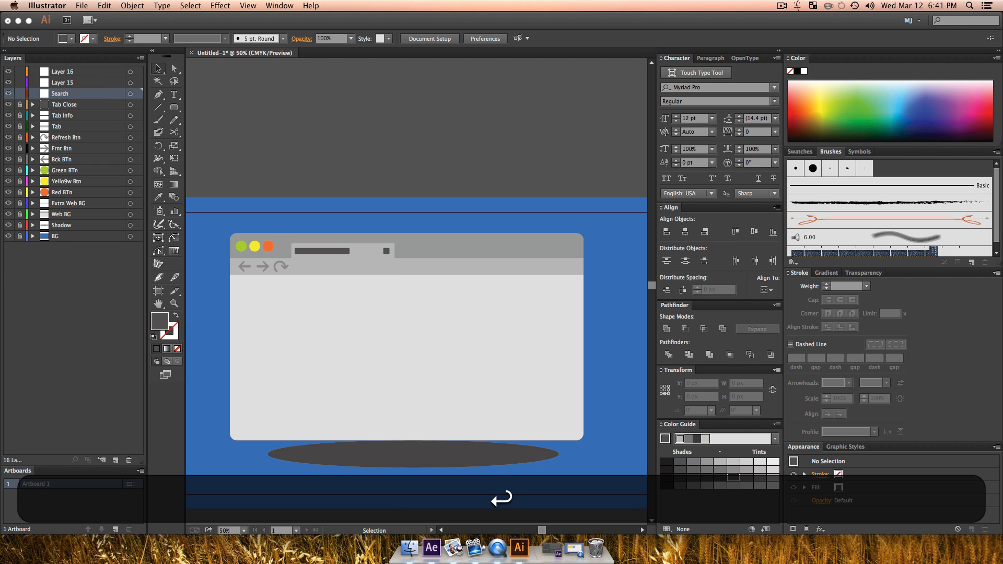
Step: Draw a rounded search bar about 1011 by 34 px right of the refresh icon and swap its fill and stroke for a dark grey outline
left_click(174, 107)
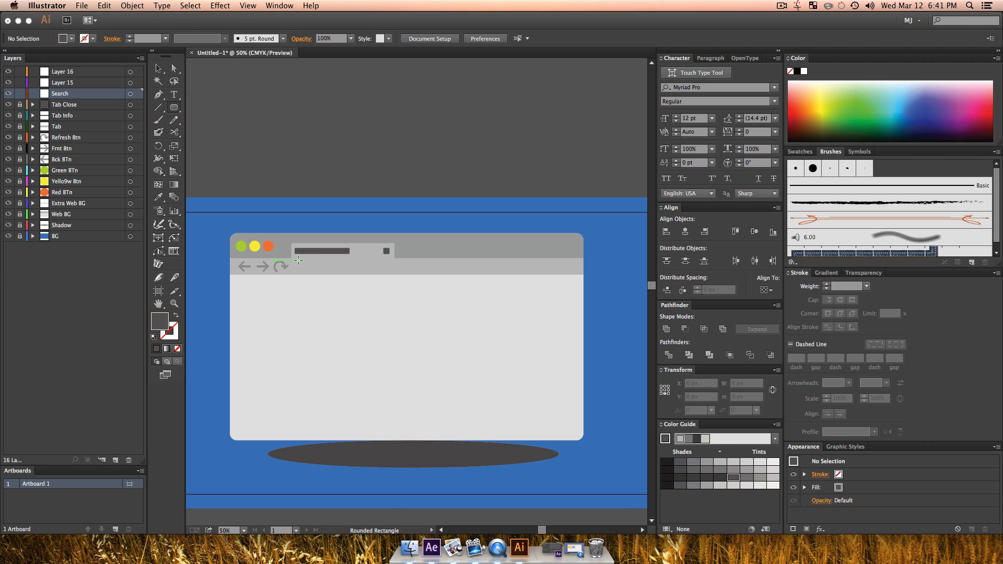
left_click_drag(295, 261, 559, 269)
key("shift+c")
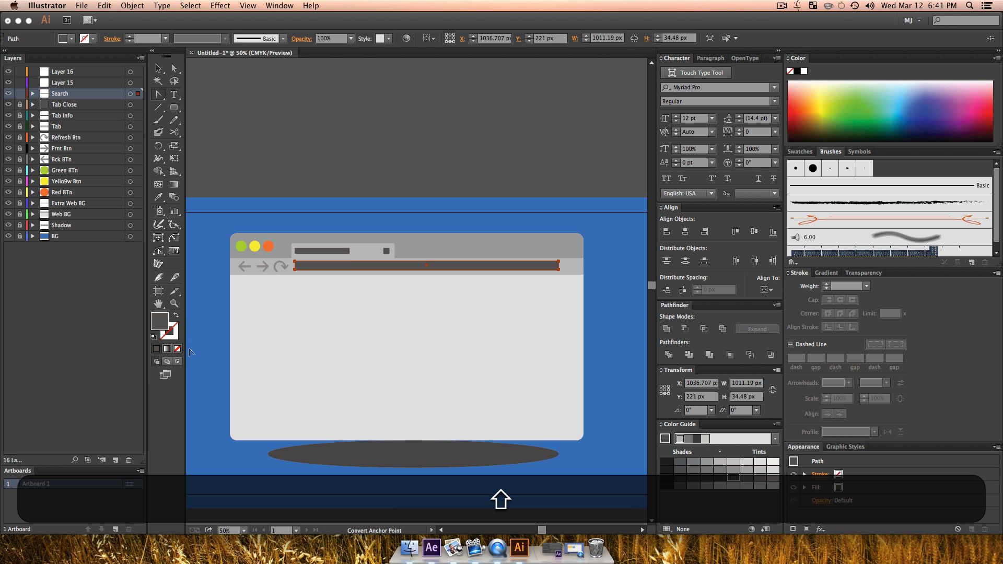
key("shift+x")
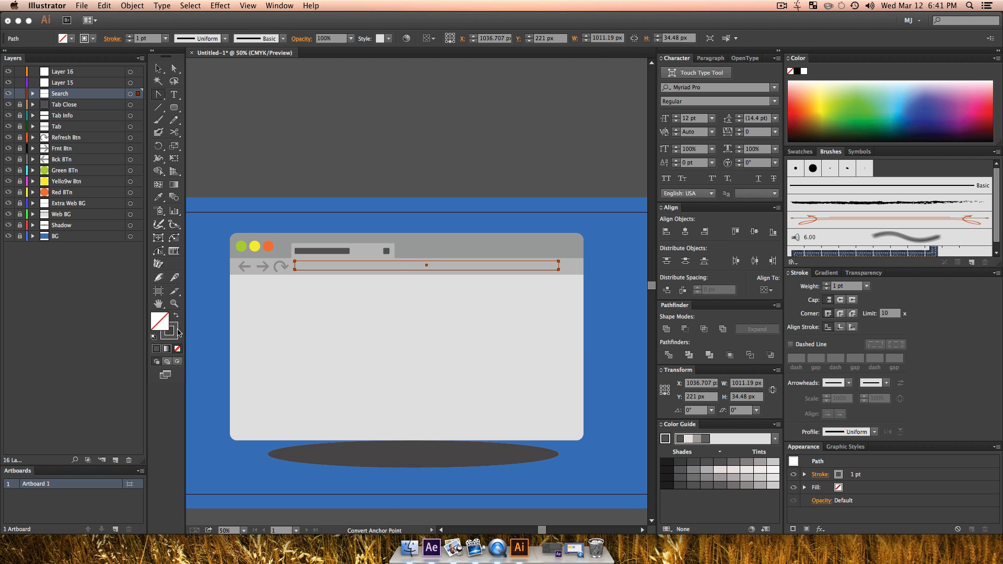
Step: Set the search bar's outline colour to bright blue
left_click(894, 109)
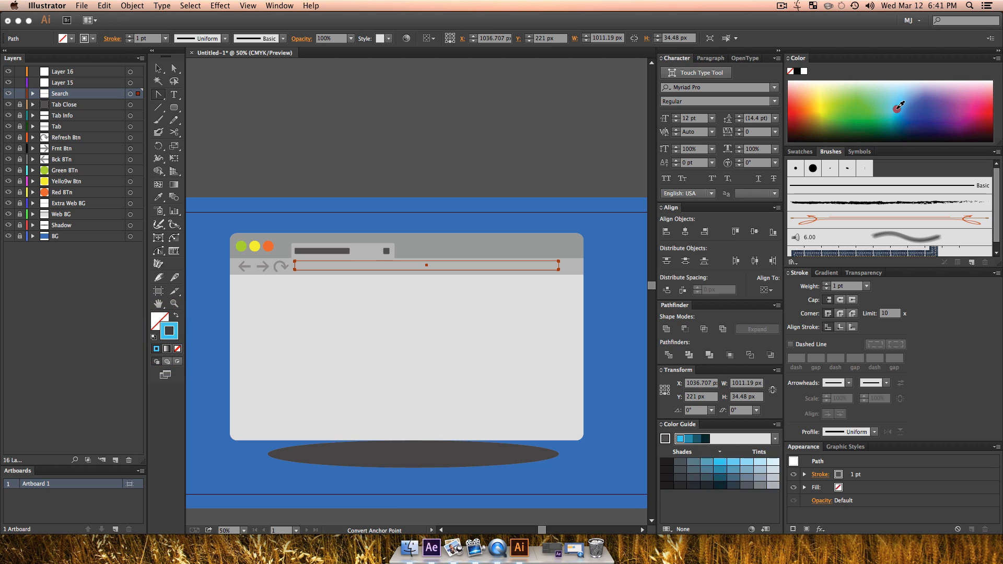
left_click(895, 114)
left_click(896, 111)
key("v")
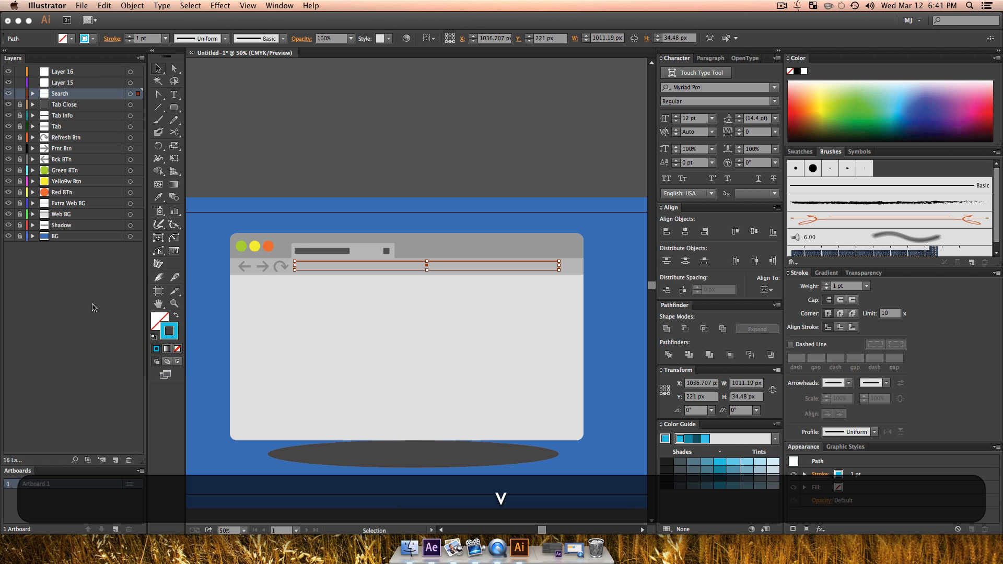
Step: Fill the search bar with the palest blue tint
left_click(154, 324)
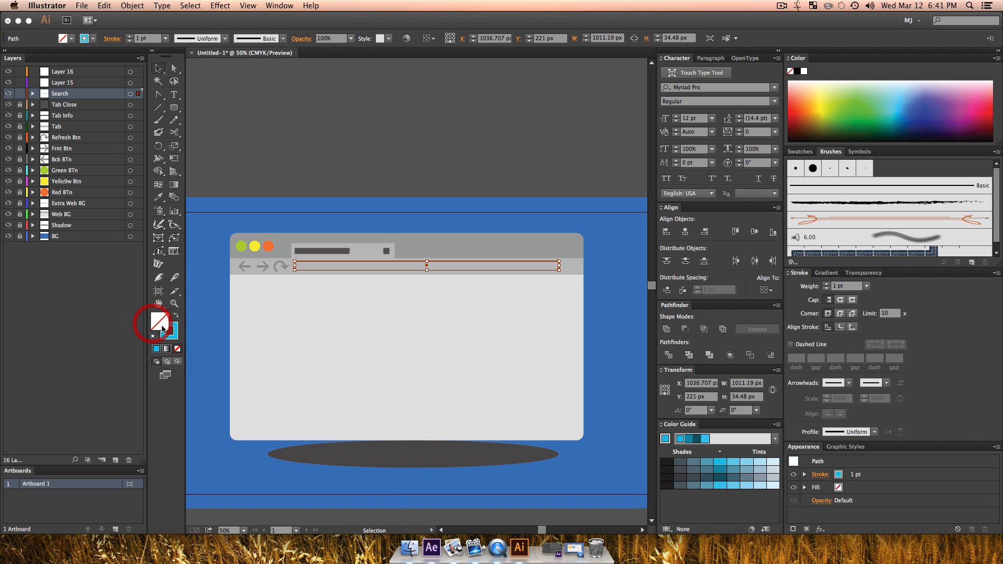
left_click(770, 464)
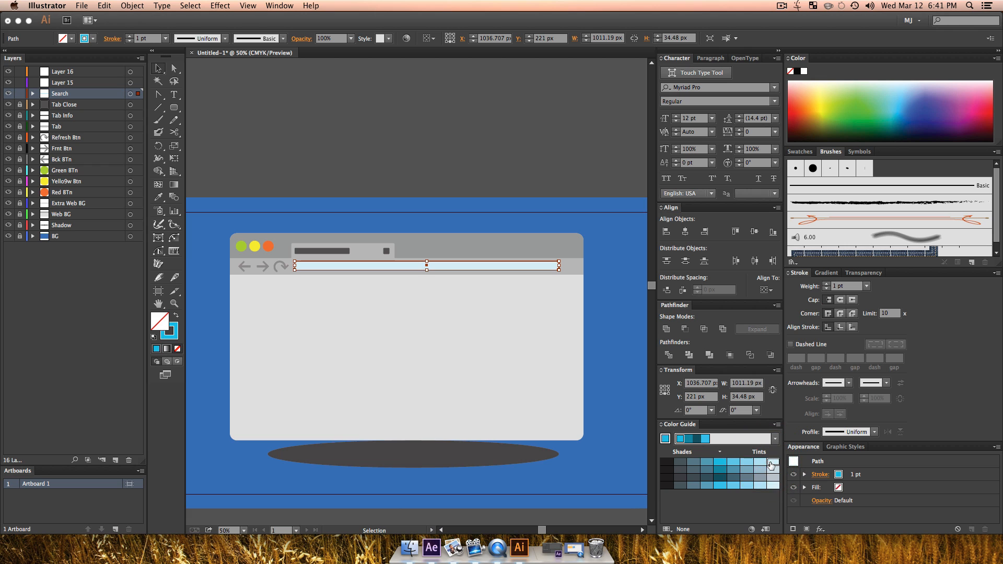
key("v")
left_click(600, 391)
Step: Set the search bar's fill to white
key("z")
left_click(275, 258)
left_click(511, 357)
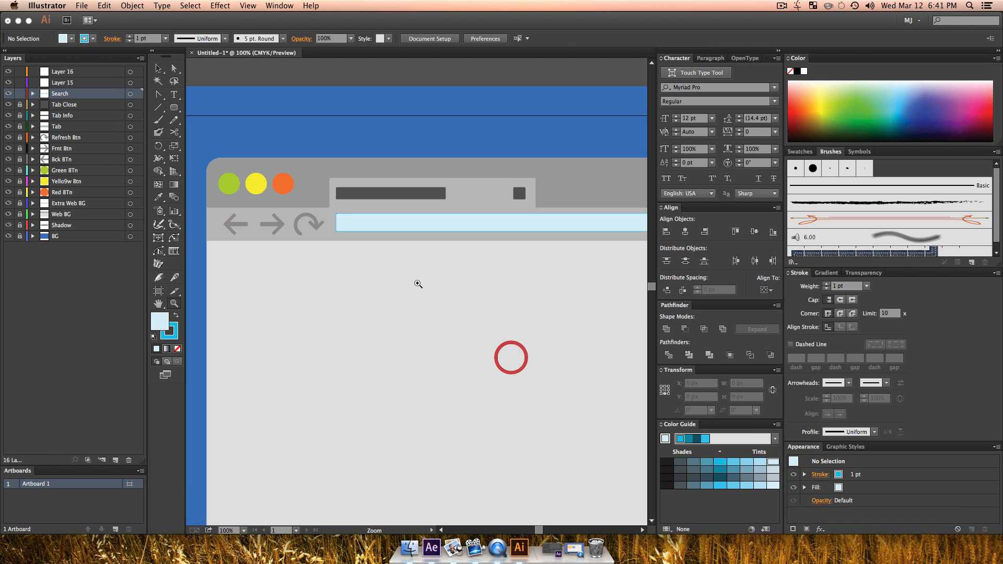
left_click(323, 206)
left_click(459, 324)
key("v")
left_click(434, 282)
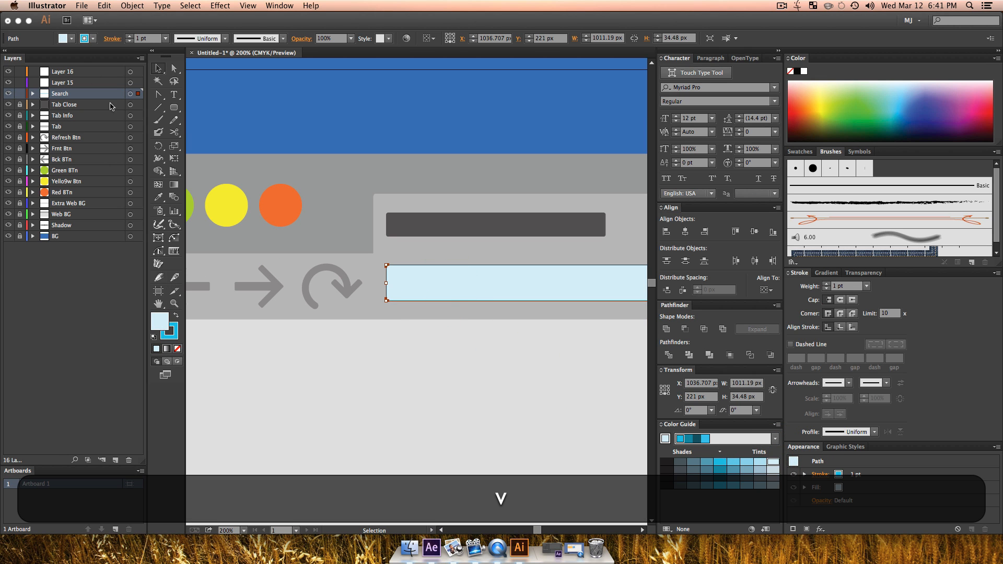
left_click(63, 38)
left_click(20, 57)
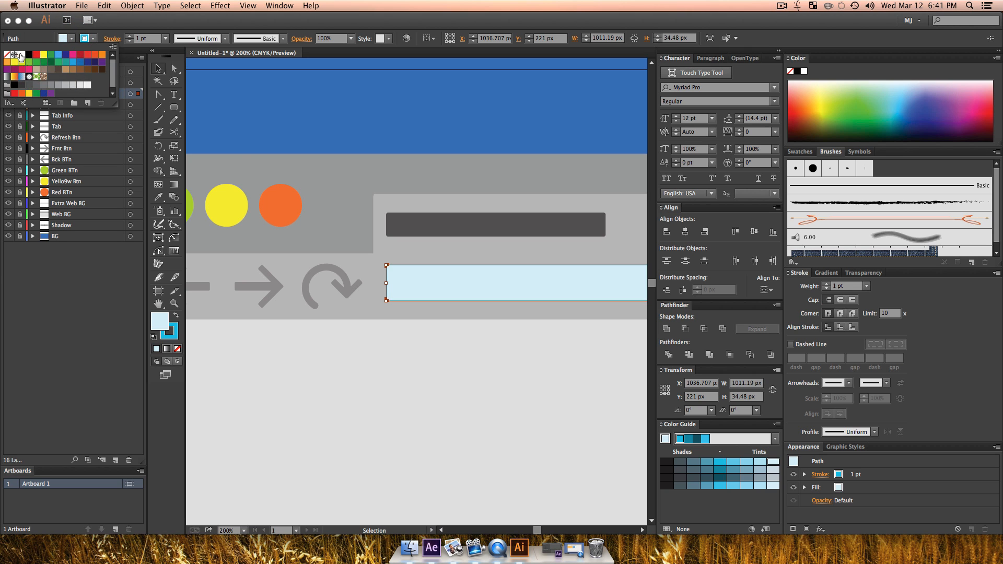
key("v")
left_click(434, 181)
Step: Lock the Search layer and rename Layer 15 as Menu, with the search bar's right end in view
key("z")
left_click(410, 295)
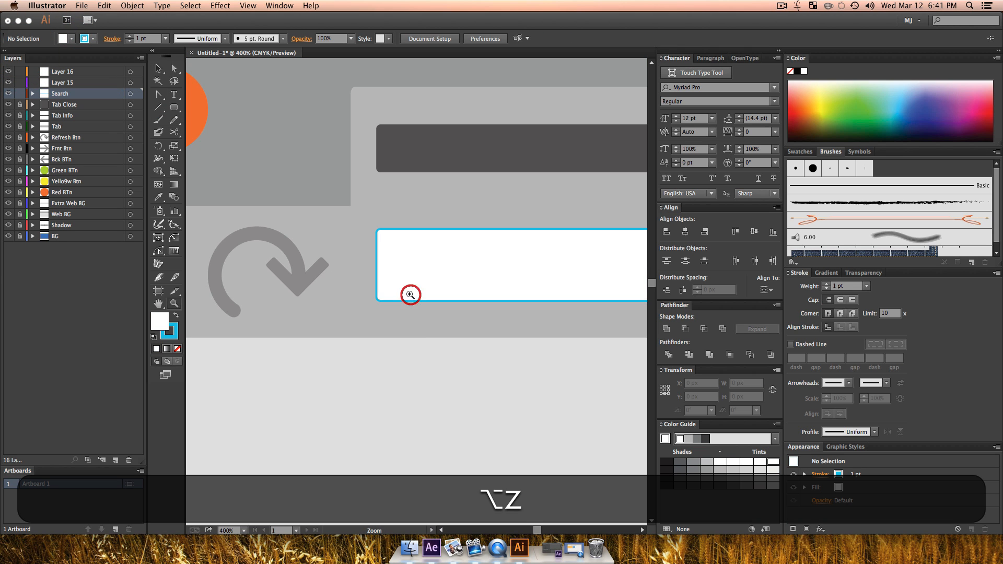
key("v")
key("z")
left_click(471, 317, "alt")
left_click(471, 317, "alt")
left_click(471, 317, "alt")
left_click(471, 317, "alt")
left_click(471, 317, "alt")
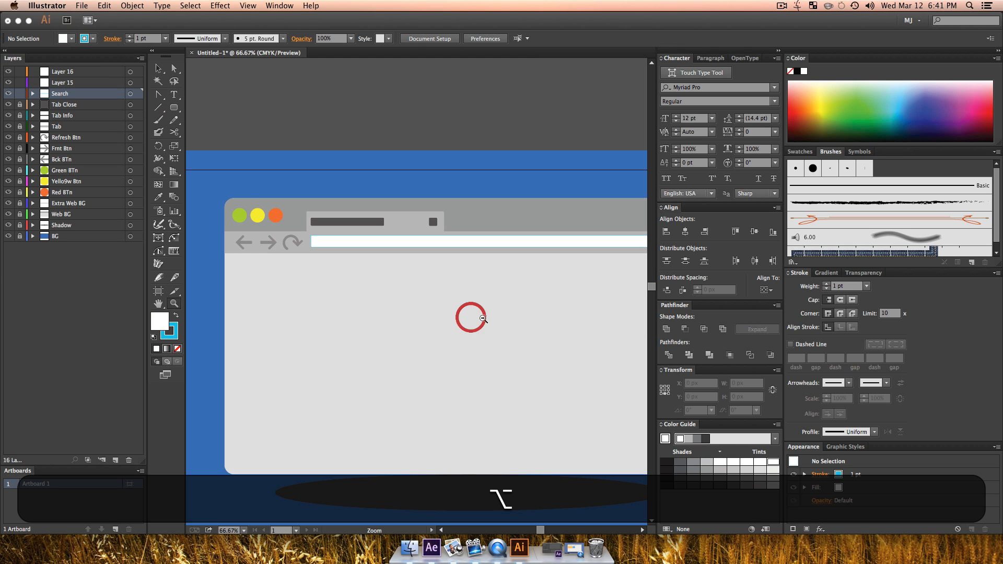
left_click_drag(504, 316, 390, 343)
key("z")
left_click(560, 276)
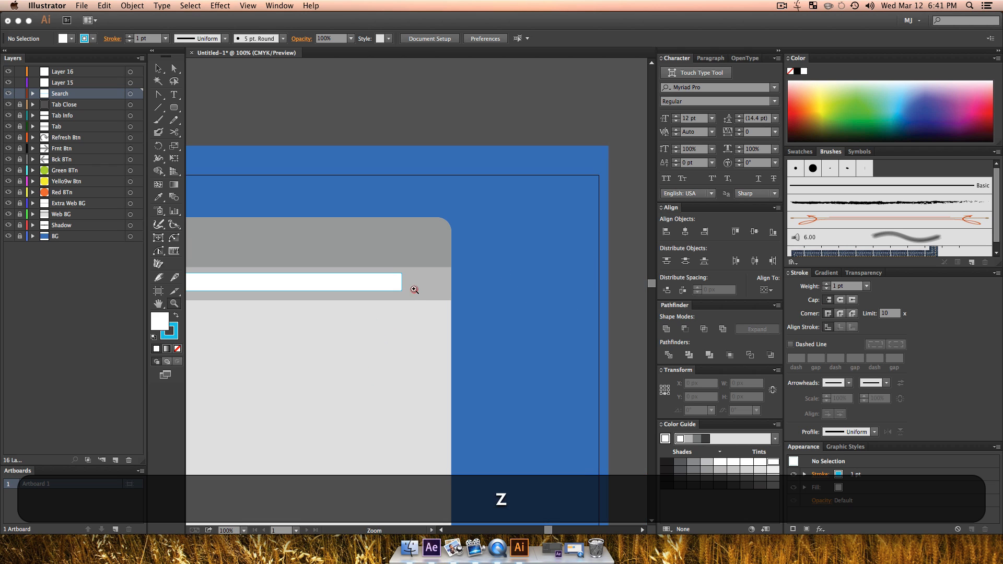
left_click(412, 289)
left_click(455, 296)
key("v")
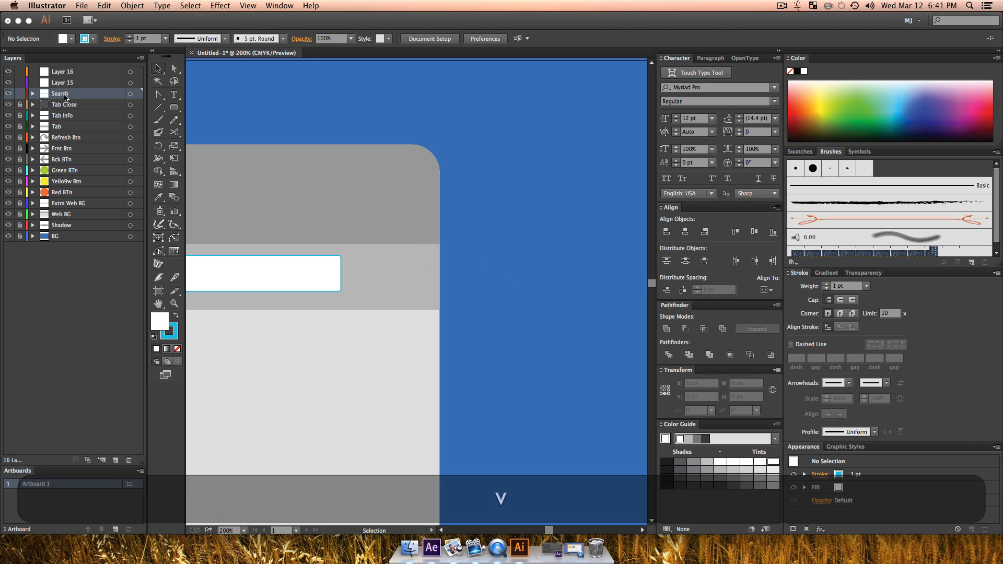
double_click(63, 83)
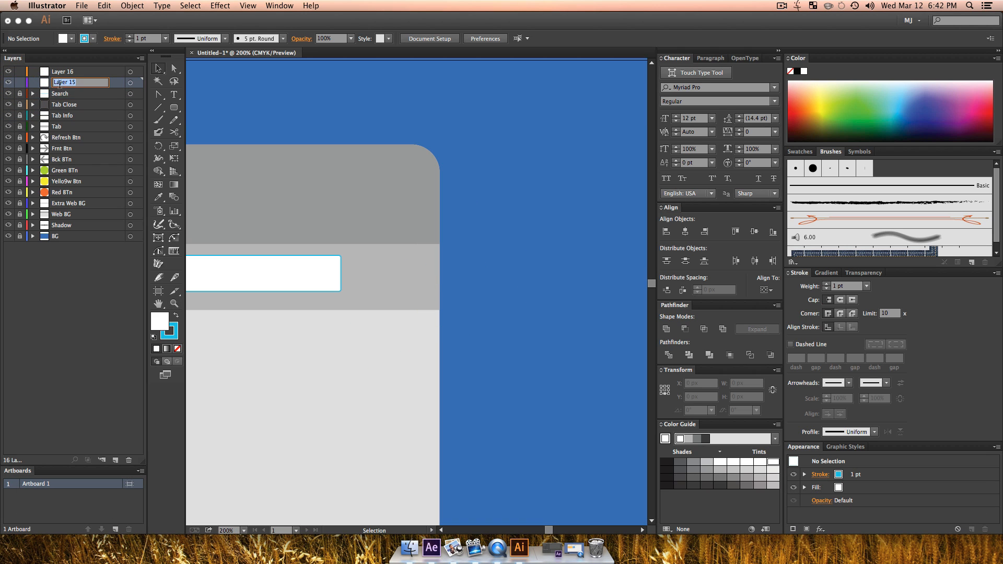
type("Menu")
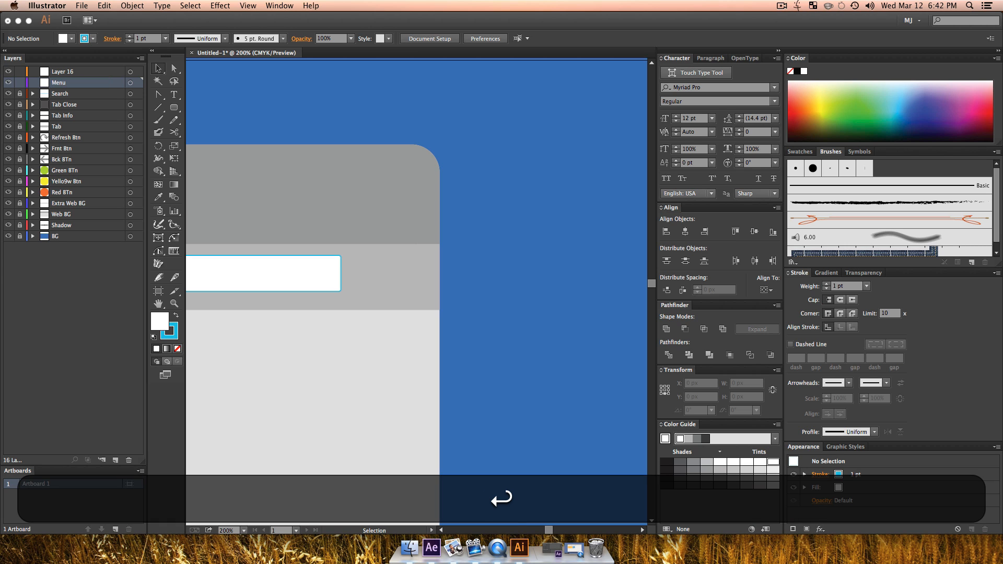
Step: Draw a rounded bar about 60.5 by 8 px right of the search bar on the Menu layer and fill it mid grey
left_click(172, 110)
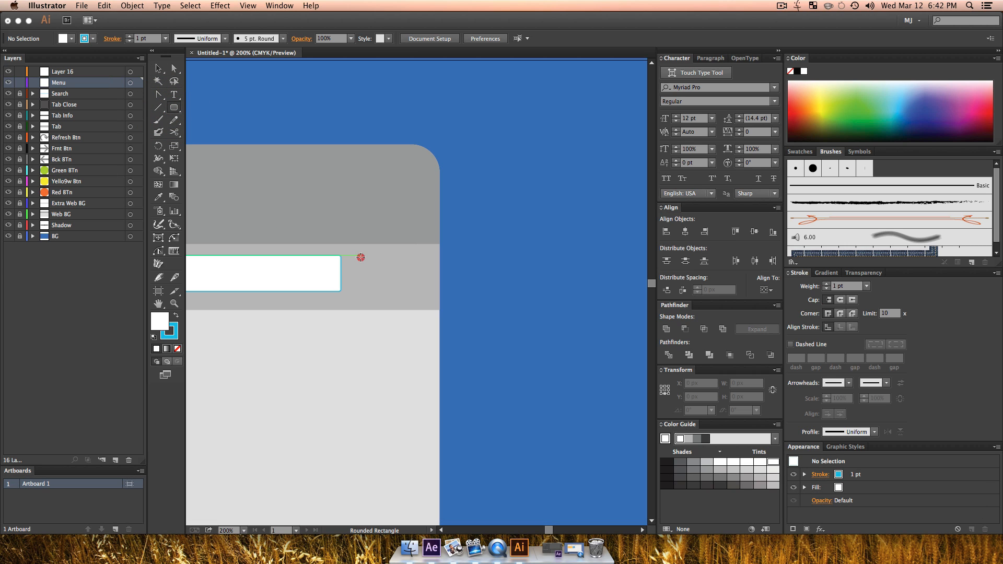
left_click_drag(360, 258, 423, 263)
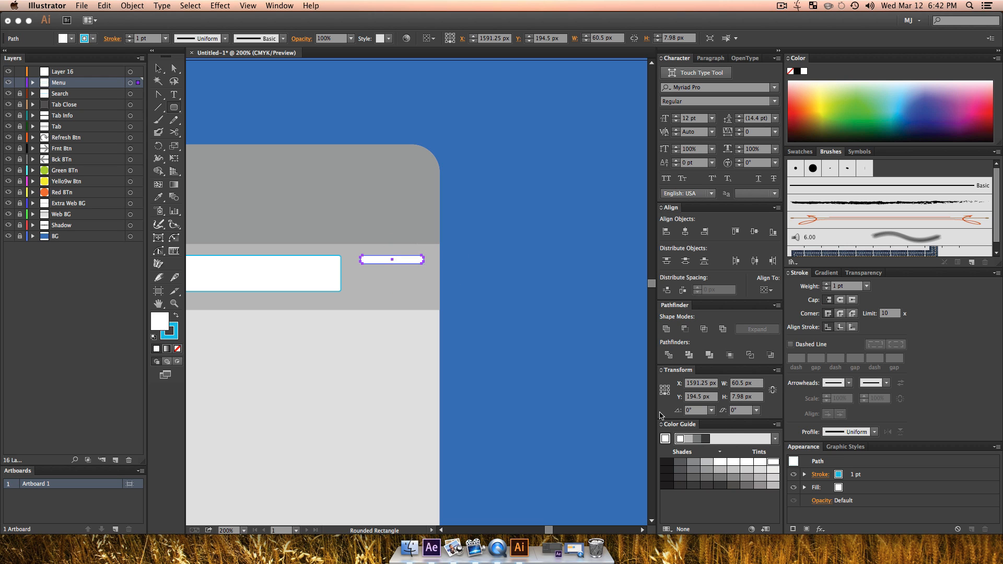
left_click(724, 476)
key("v")
left_click(476, 360)
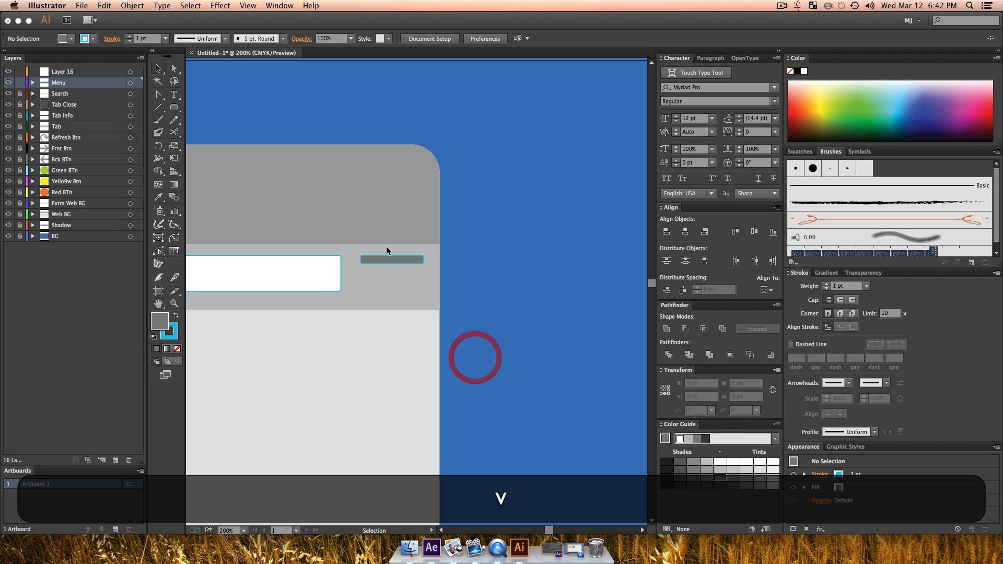
Step: Remove the blue outline from the small grey menu bar
left_click(384, 255)
left_click(174, 335)
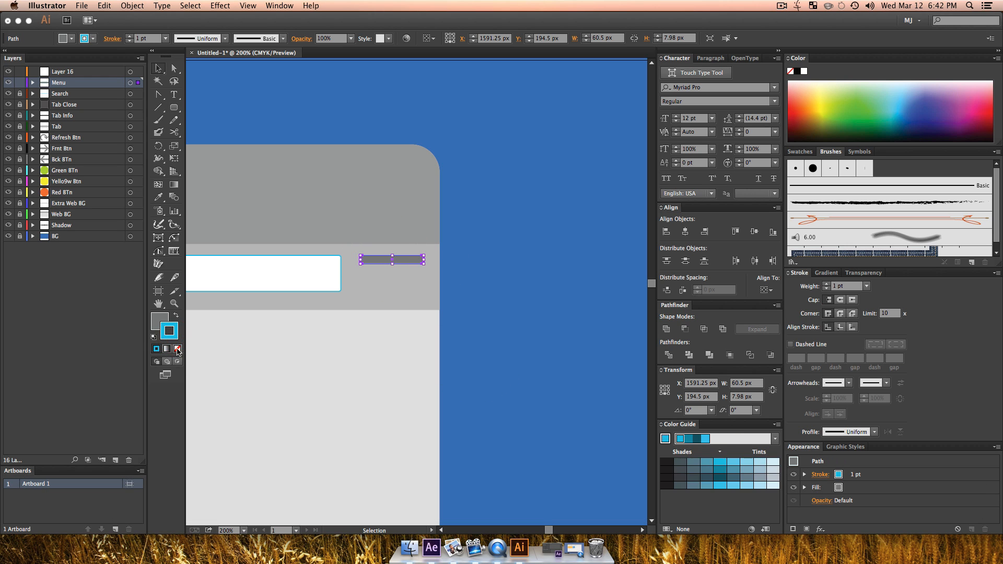
left_click(178, 349)
left_click(155, 318)
Step: Duplicate the grey bar twice straight below for a three-line menu icon and distribute the bars evenly by their centres
left_click_drag(389, 259, 392, 288)
left_click(392, 274, "shift")
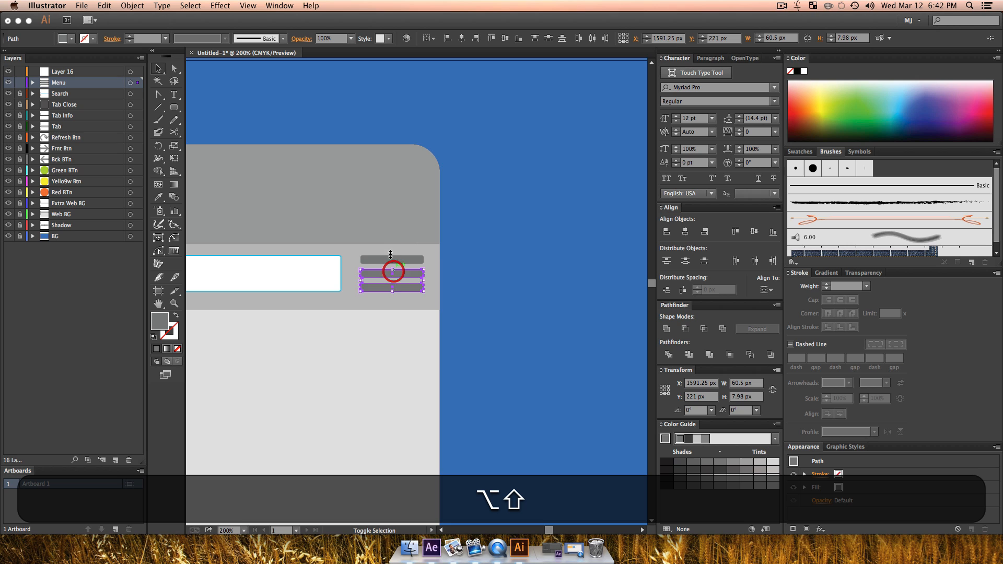
left_click(392, 261, "shift")
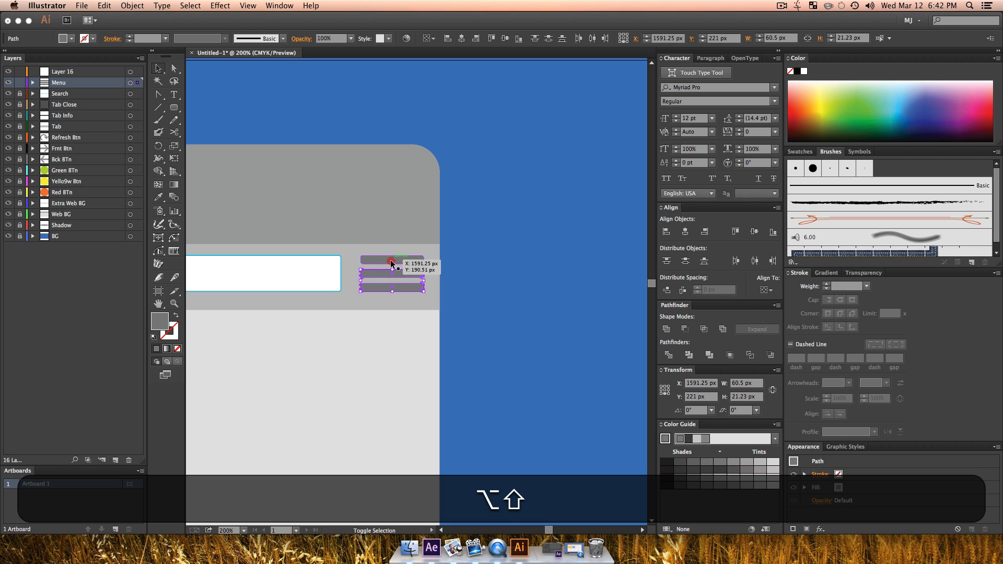
left_click(754, 260)
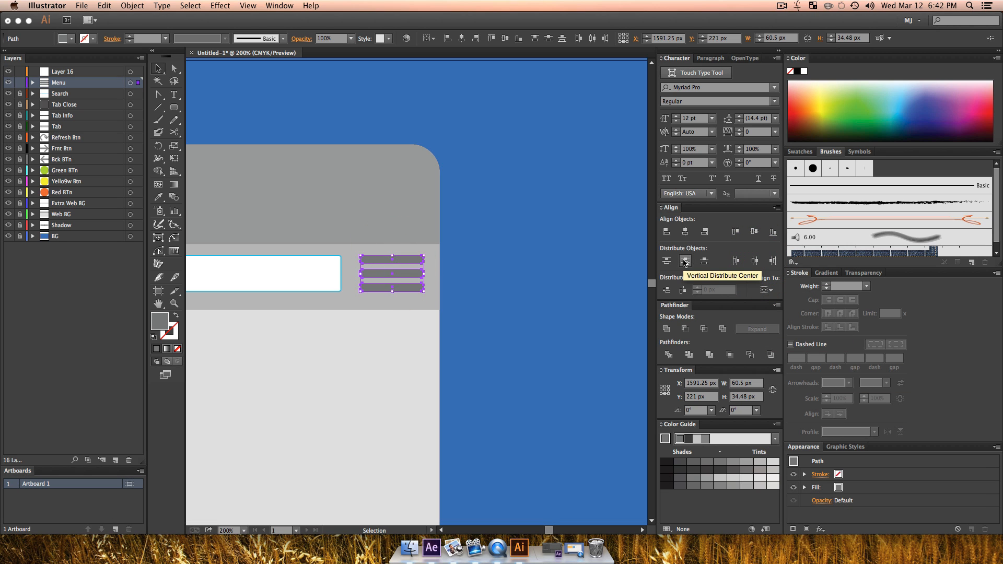
left_click(684, 261)
key("v")
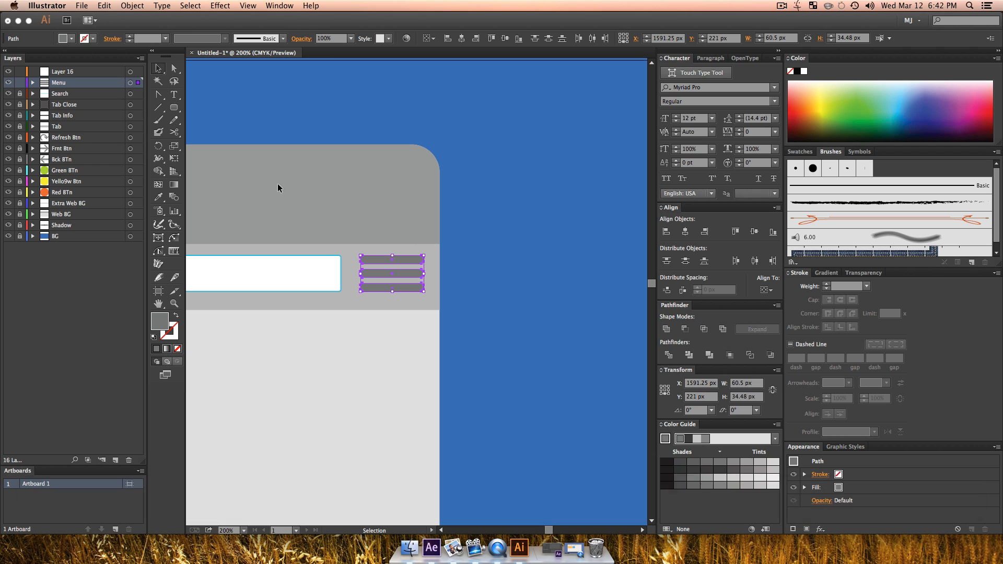
Step: Release the Menu layer's three bars to separate layers and move those layers out above the Menu layer
left_click(140, 59)
left_click(209, 211)
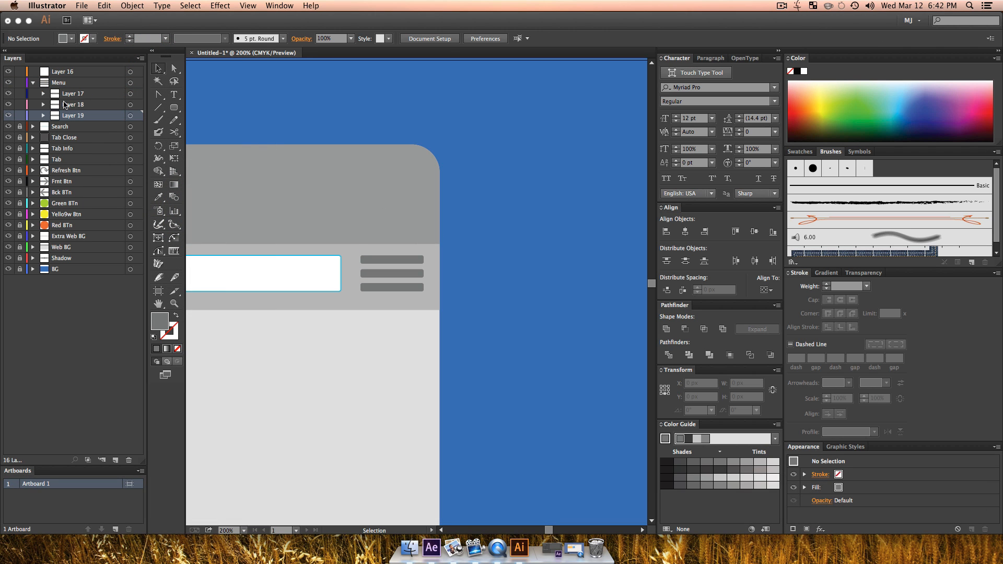
left_click(77, 95, "shift")
left_click_drag(76, 95, 67, 76)
Step: Rename Layer 17 as Menu 1 and Layer 18 as Menu 3
left_click(68, 85)
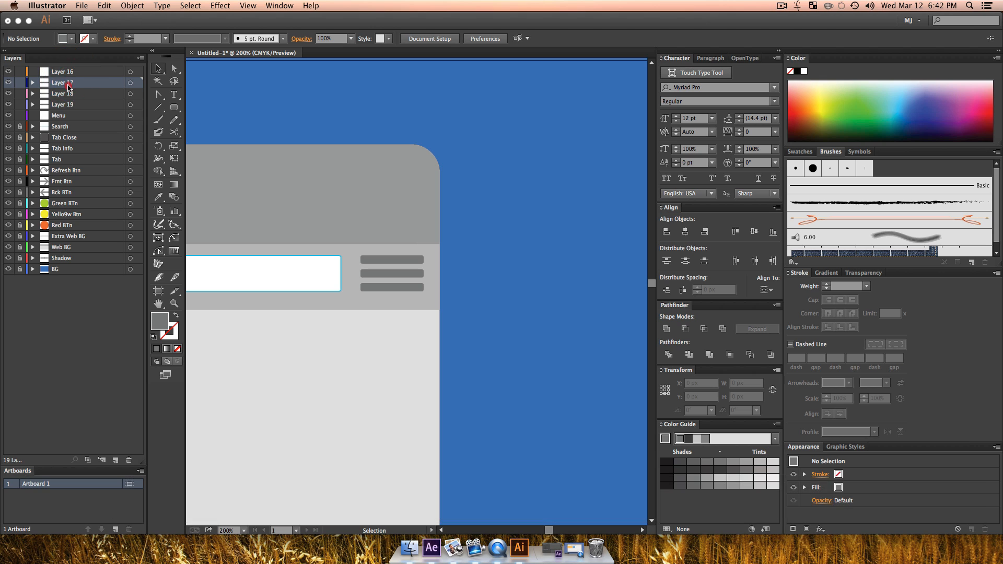
type("Menu 1")
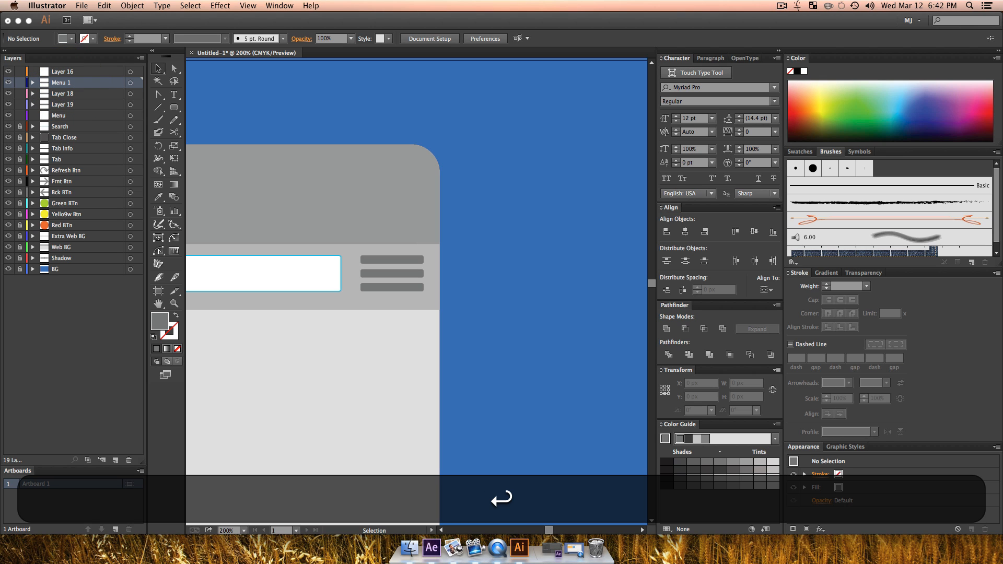
double_click(70, 94)
type("M")
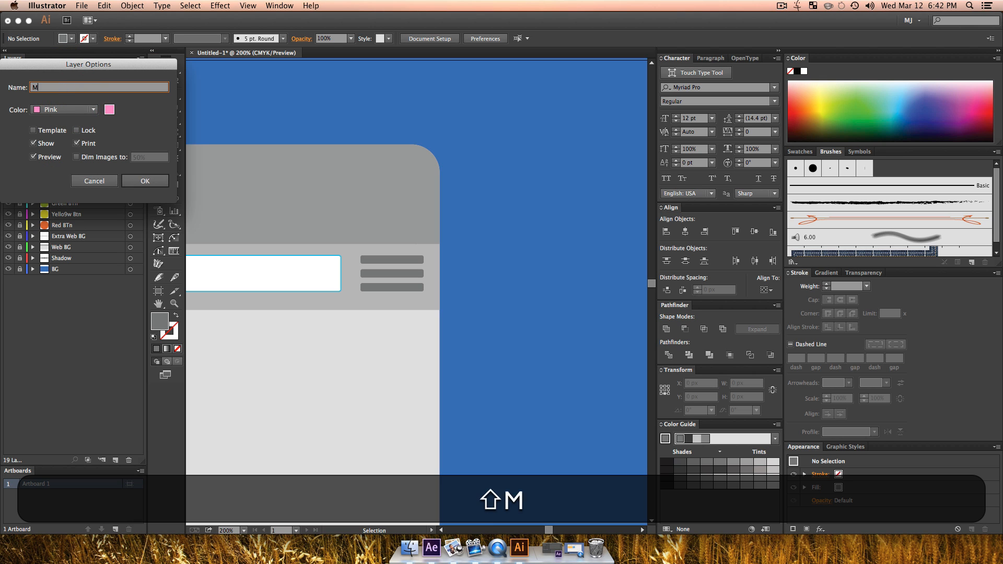
type("enu 3")
key("Return")
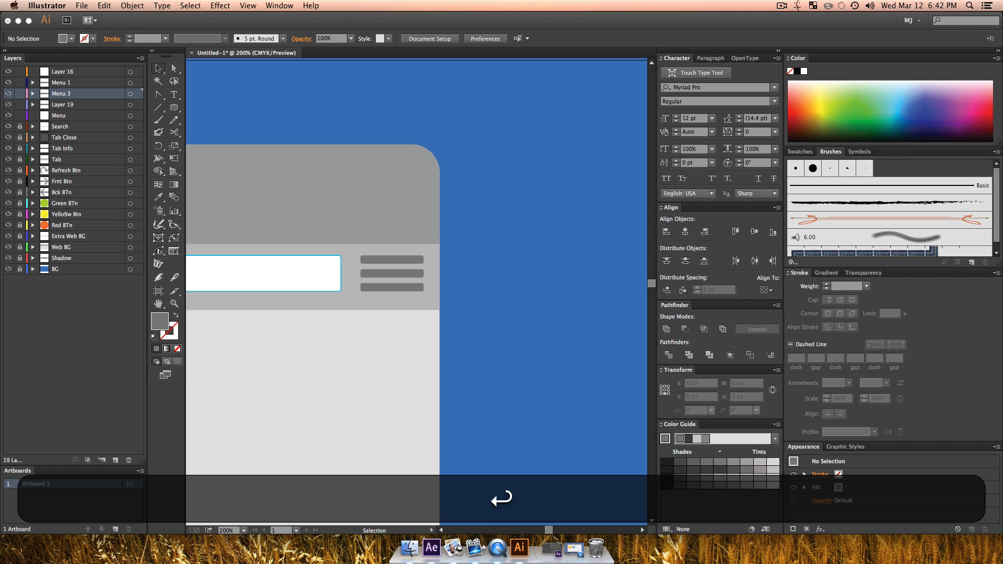
Step: Rename Layer 19 as Menu 2
double_click(65, 95)
left_click(87, 180)
double_click(60, 104)
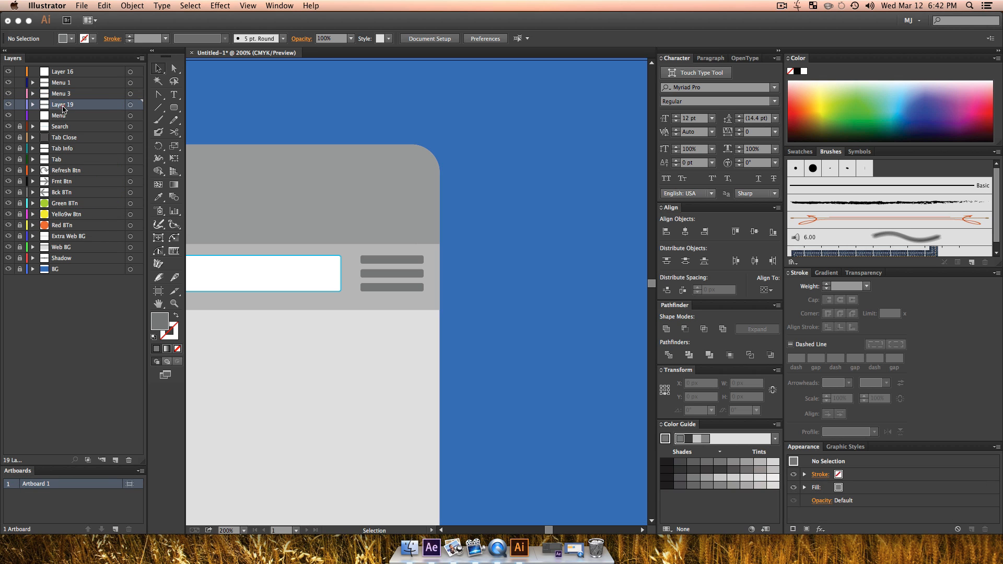
type("Menu 2")
key("Return")
Step: Move the empty Menu layer above Menu 1 and lock the Menu 1, Menu 3 and Menu 2 layers
left_click_drag(56, 116, 66, 77)
key("z")
left_click(335, 299, "alt")
left_click(334, 299, "alt")
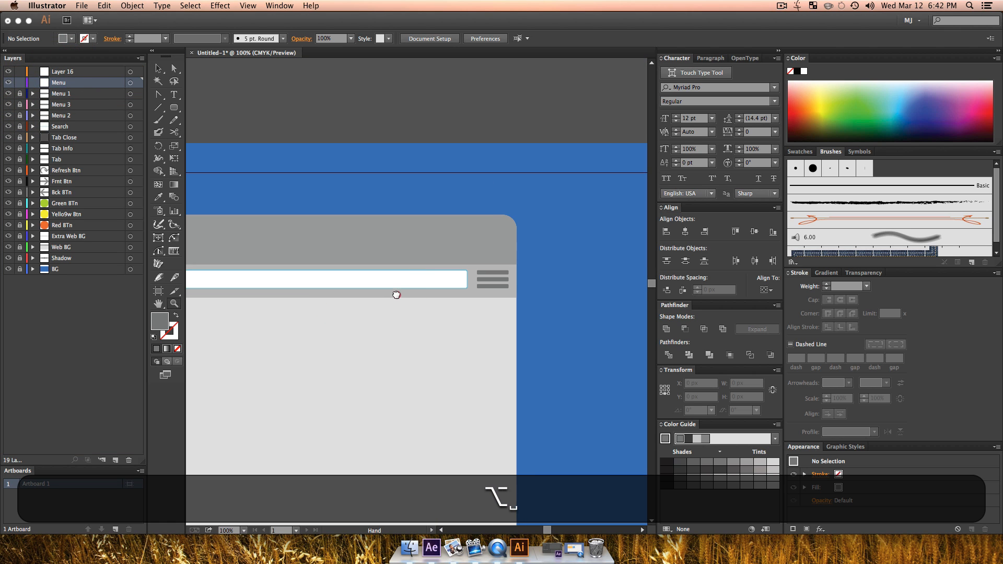
Step: Rename the empty Menu layer as Star Bookmark
key("z")
left_click(438, 277)
left_click(452, 287)
key("v")
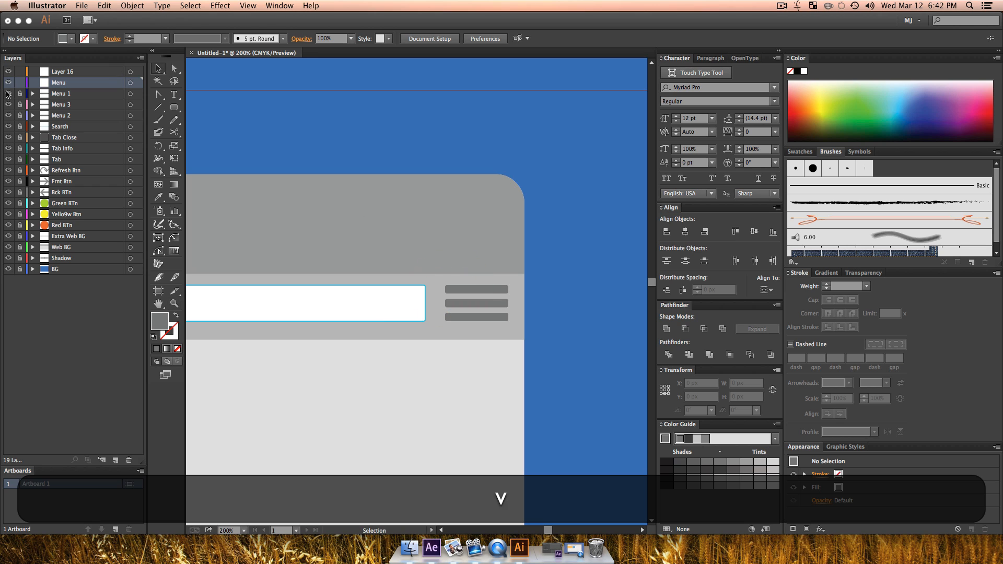
left_click(59, 82)
type("Star Bookmark")
Step: Draw a star about 30 by 28 px inside the search bar's right end, with a grey outline and no fill
left_click_drag(174, 107, 241, 161)
mouse_move(364, 272)
left_mouse_down()
mouse_move(416, 314)
mouse_move(420, 290)
mouse_move(411, 300)
left_mouse_up()
key("shift+x")
key("shift+v")
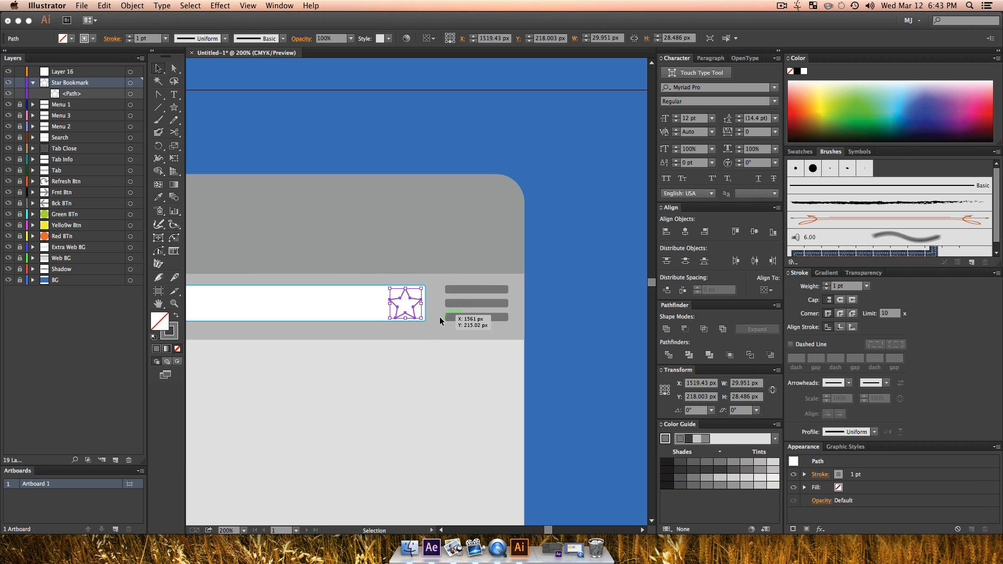
left_click(439, 318)
Step: Rename Layer 16 as Search Btn, with the search bar's left end in close view
key("z")
left_click(378, 342, "alt")
left_click(377, 342, "alt")
left_click(378, 341, "alt")
key("space")
left_click_drag(348, 286, 571, 299)
key("z")
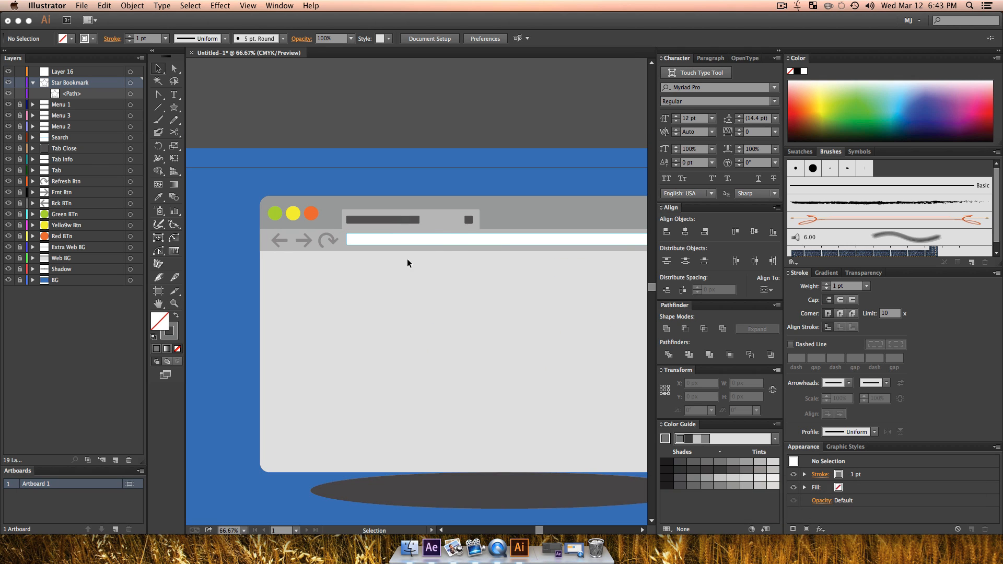
key("space")
left_click_drag(387, 264, 342, 268)
key("v")
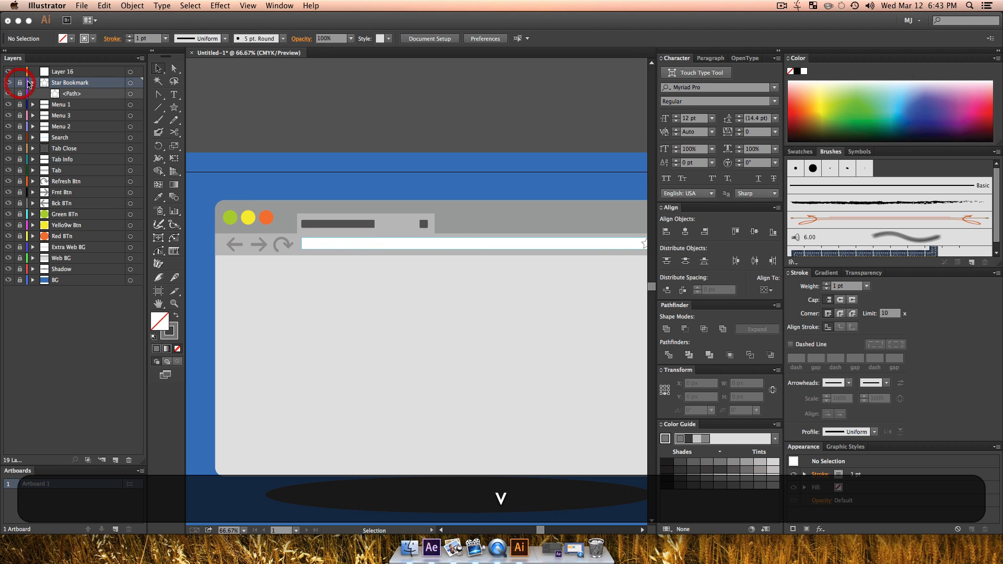
double_click(28, 84)
type("Sra")
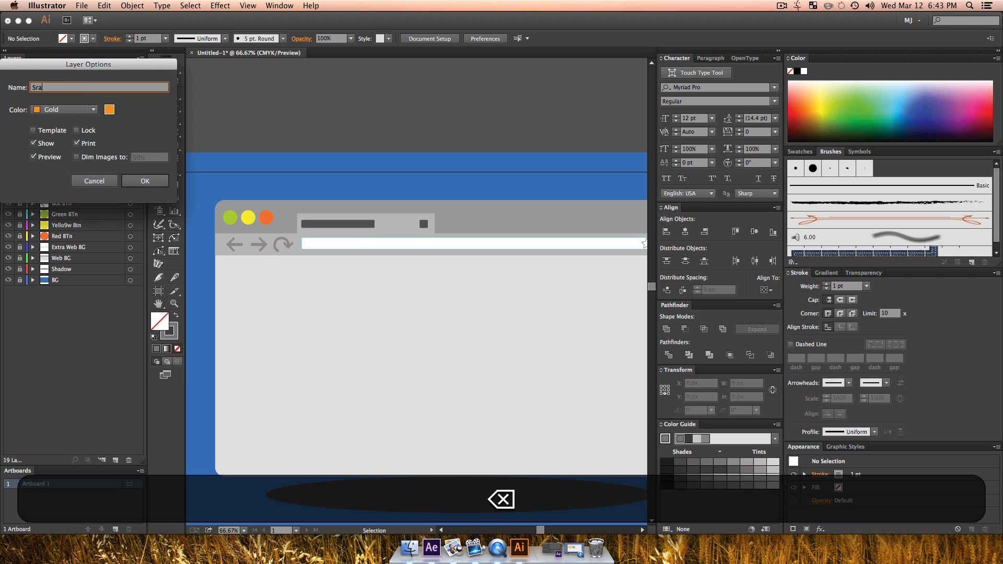
type("rch Btn")
key("Return")
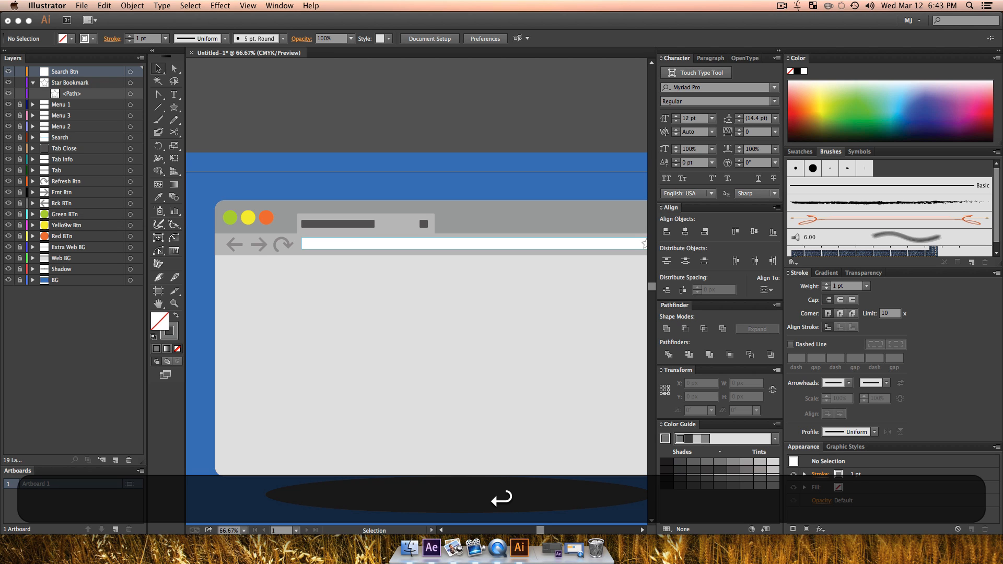
left_click(303, 246)
left_click(423, 300)
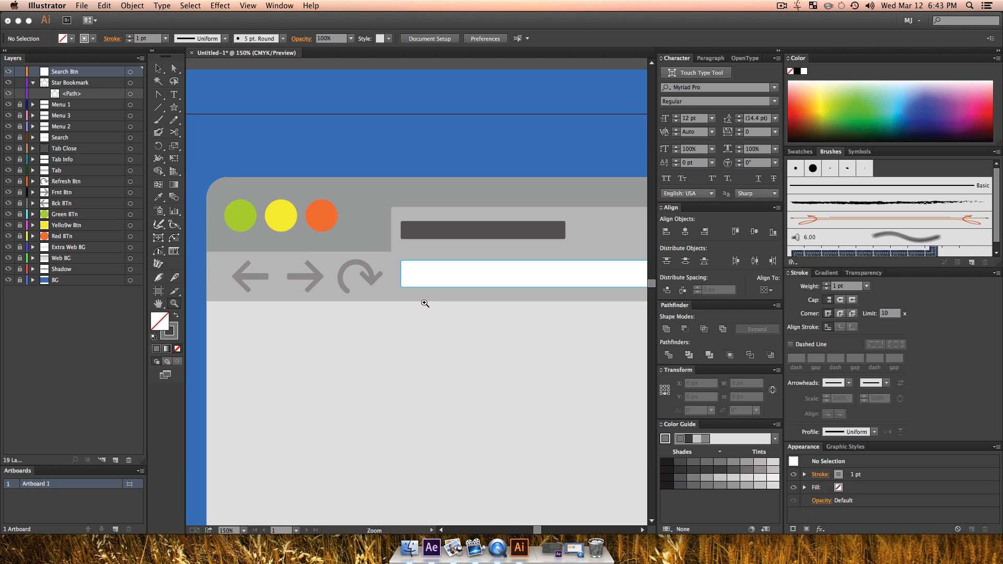
Step: Draw a rectangle about 22.5 by 18.5 px inside the search bar's left end on the Search Btn layer
left_click(423, 300)
key("v")
key("space")
left_click_drag(420, 269, 359, 269)
key("v")
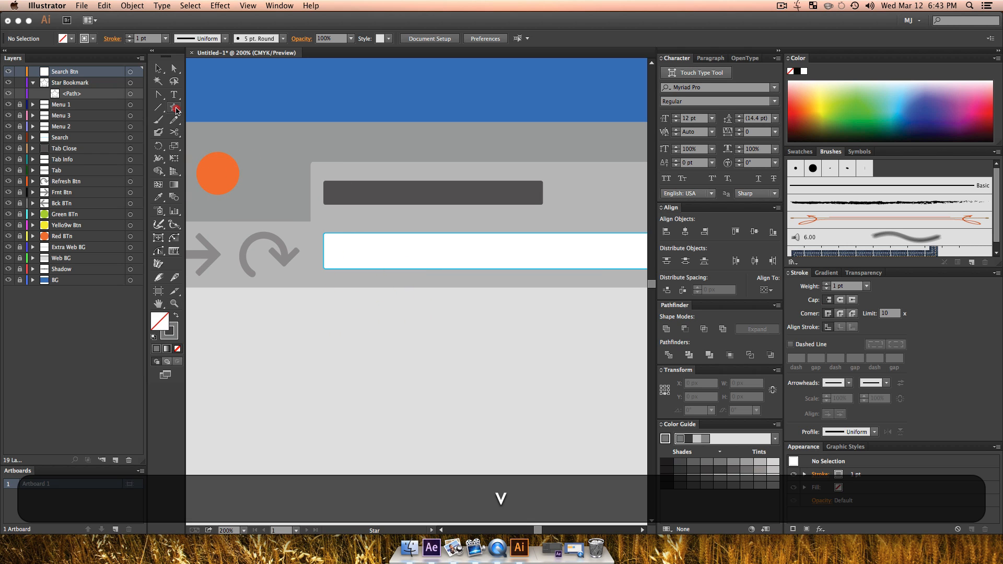
left_click_drag(176, 110, 197, 108)
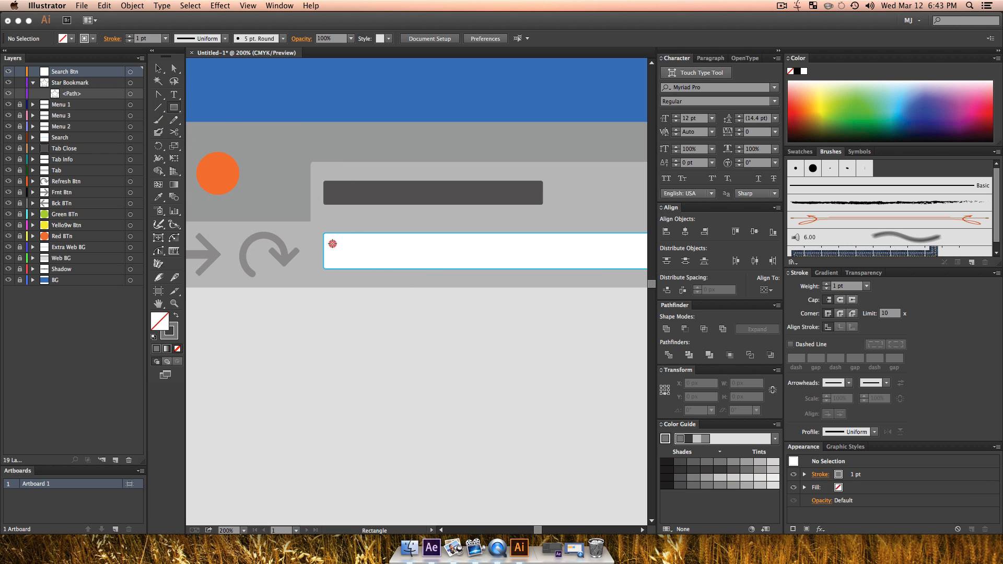
left_click_drag(333, 243, 356, 263)
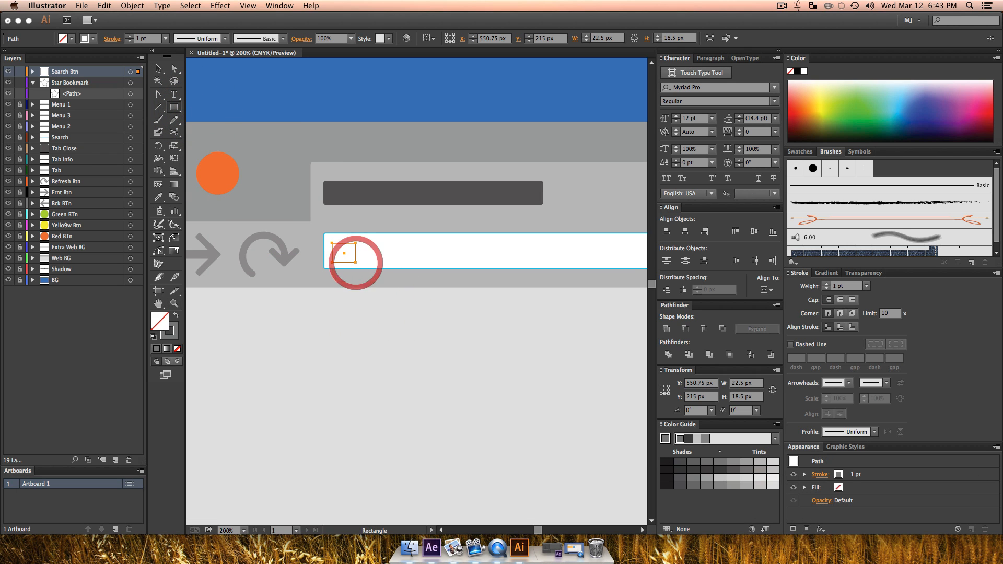
Step: Give the search button rectangle a mid-grey fill and no outline
left_click(757, 473)
key("v")
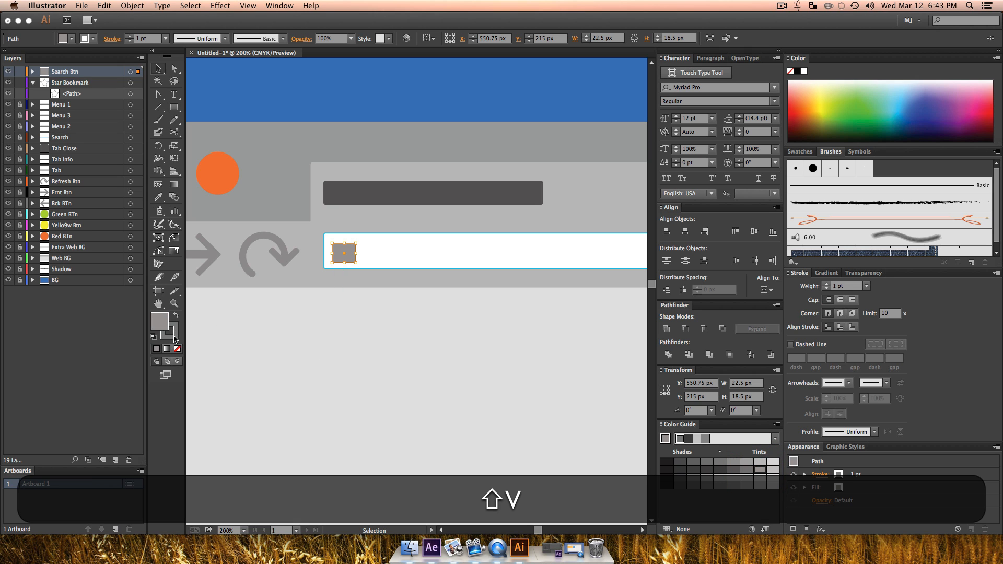
left_click(175, 336)
left_click(177, 348)
left_click(376, 345)
Step: Lock the Search Btn and Star Bookmark layers and add eight new layers above Search Btn
key("z")
left_click(381, 273, "alt")
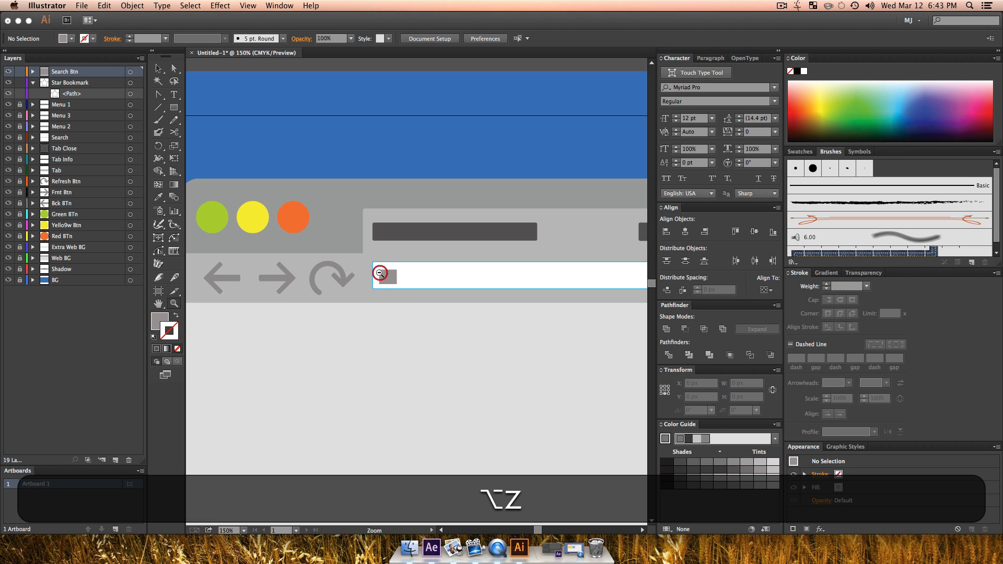
left_click(377, 285, "alt")
left_click_drag(480, 359, 423, 359)
key("v")
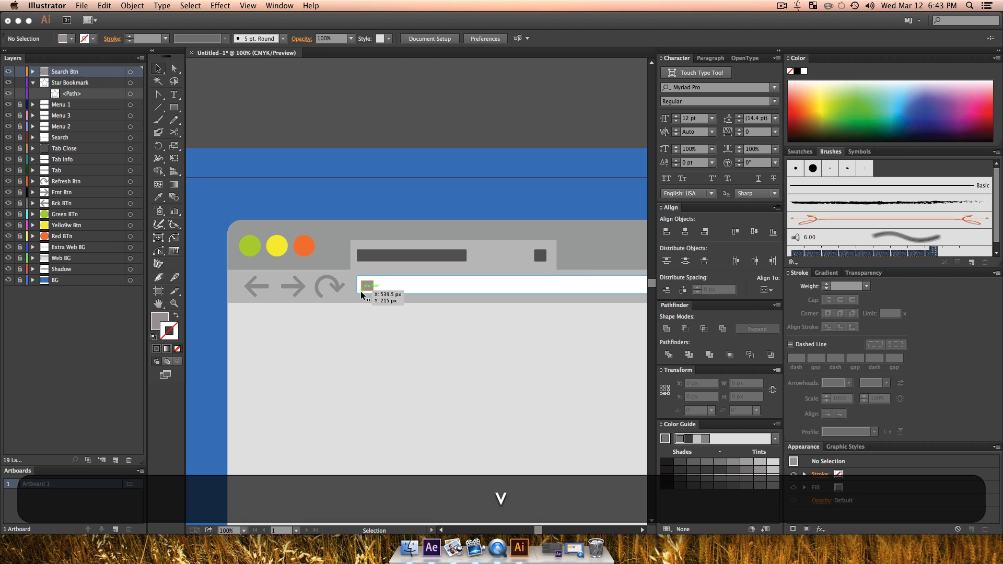
left_click(364, 290)
left_click(399, 336)
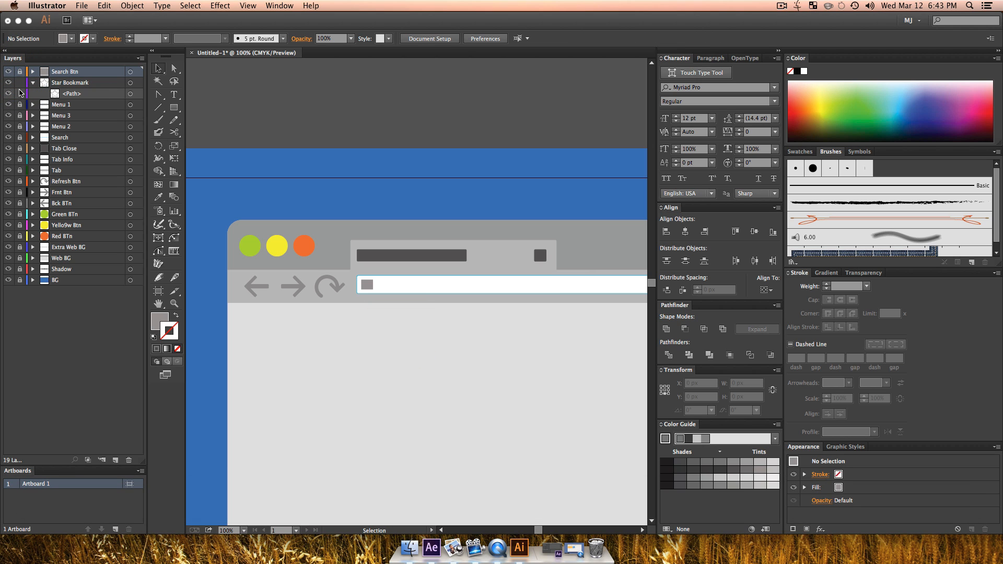
left_click(116, 462)
left_click(116, 461)
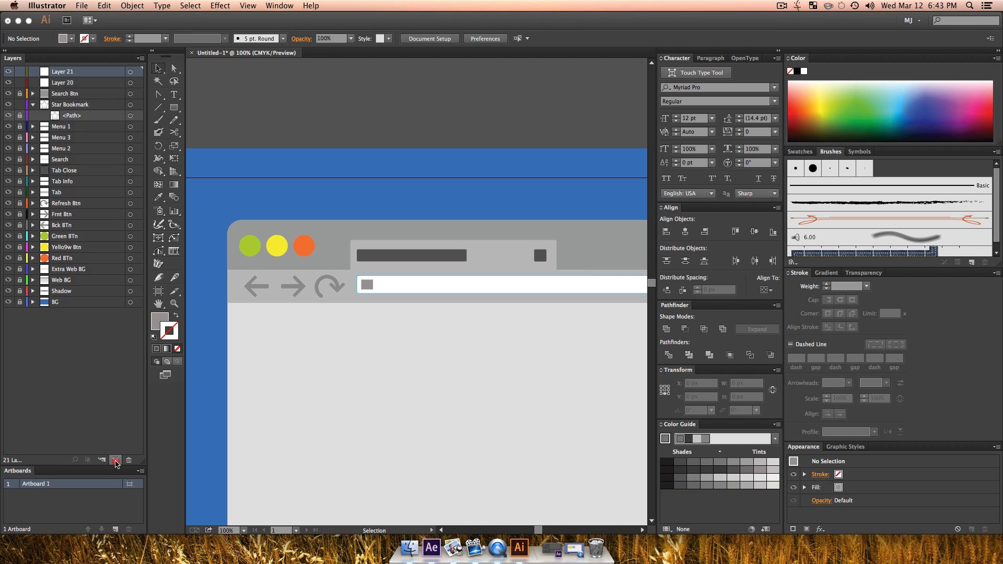
left_click(116, 461)
left_click(116, 461)
left_click(116, 461)
left_click(116, 462)
left_click(116, 462)
left_click(116, 461)
Step: Rename Layer 20, directly above Search Btn, as Search Content
left_click(73, 148)
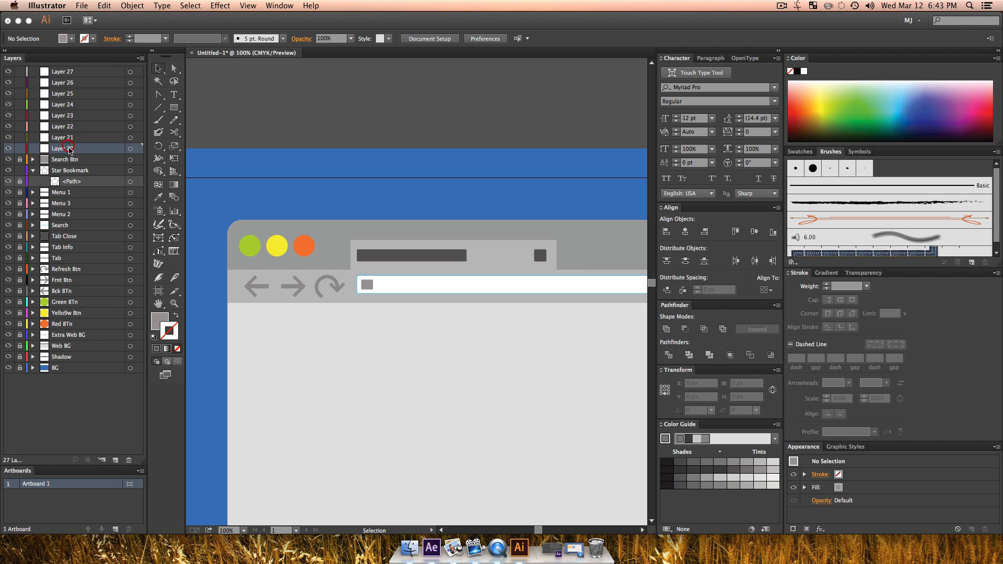
type("Sear")
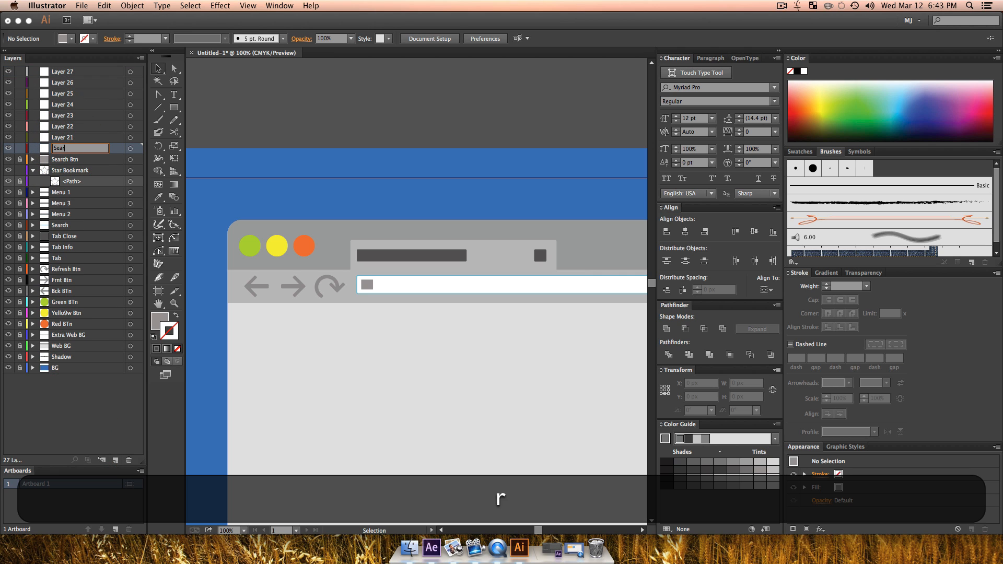
type("ch Content")
key("Return")
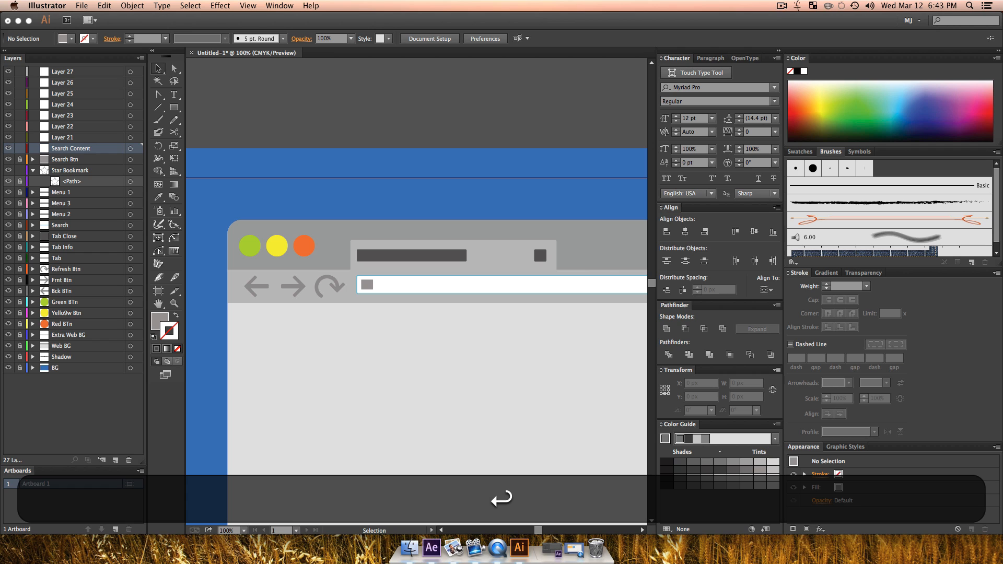
Step: Draw a bar about 749 by 18.5 px beside the search button inside the search bar, with a light grey fill and no outline
left_click(174, 107)
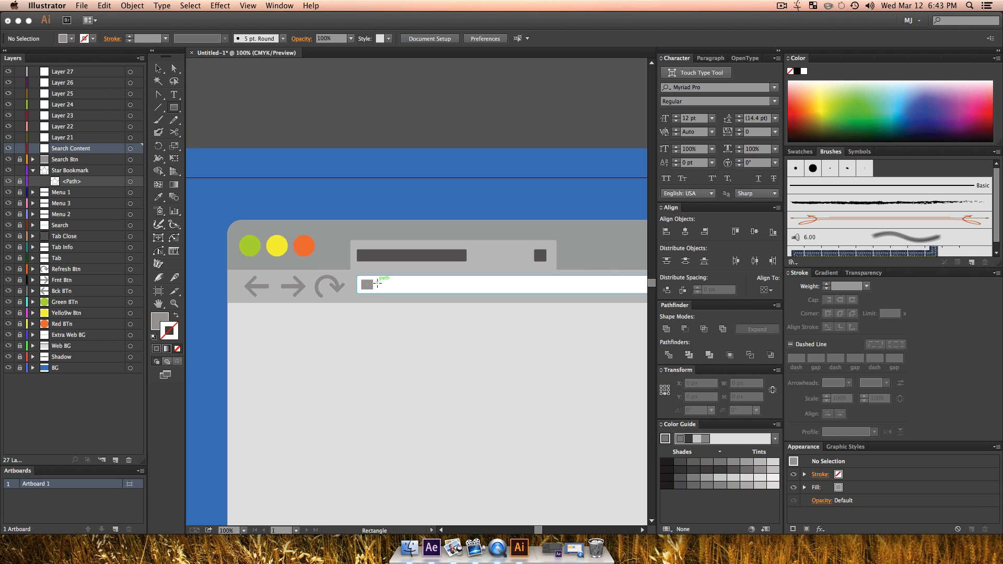
left_click_drag(378, 281, 610, 288)
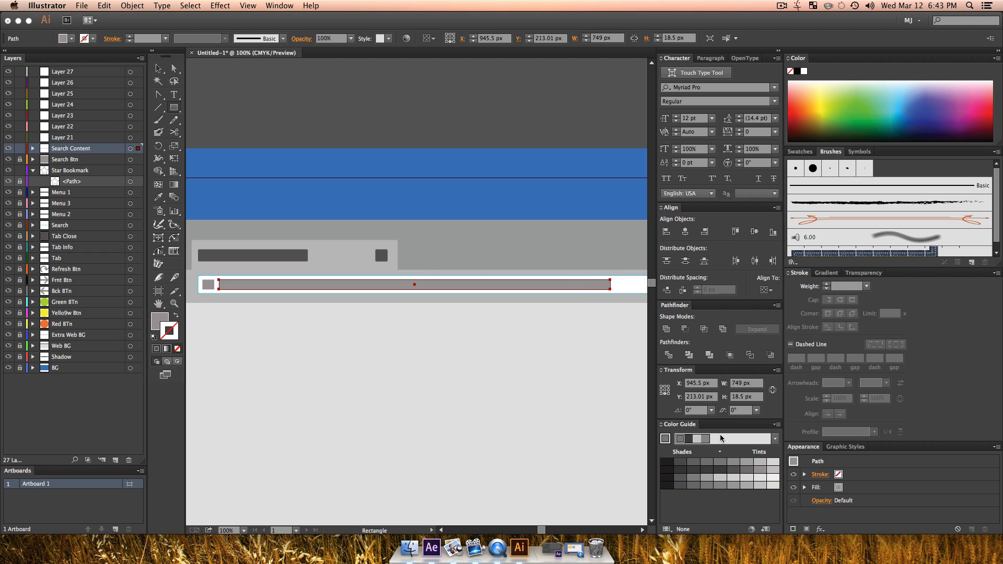
left_click(747, 469)
left_click(761, 470)
left_click(762, 477)
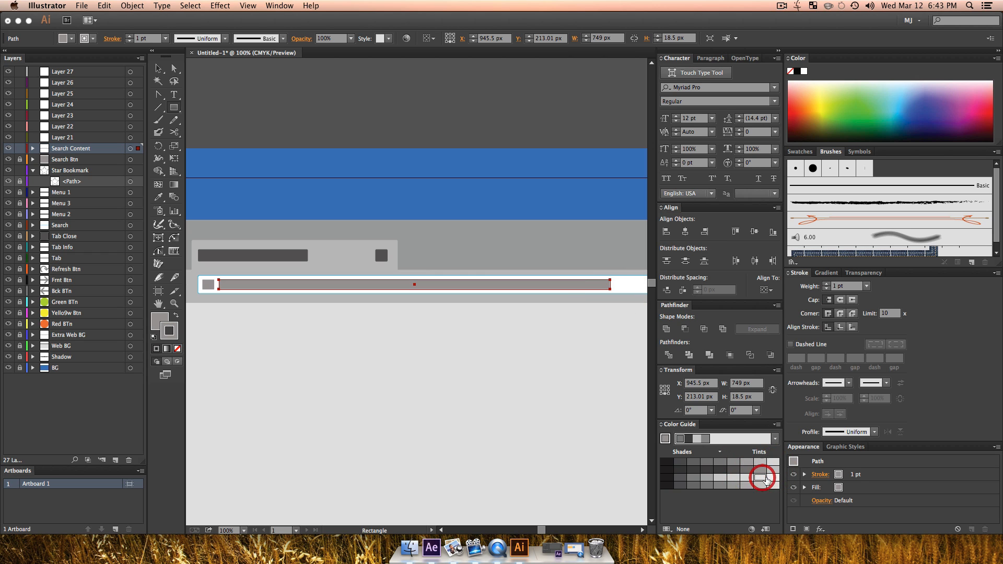
key("shift+c")
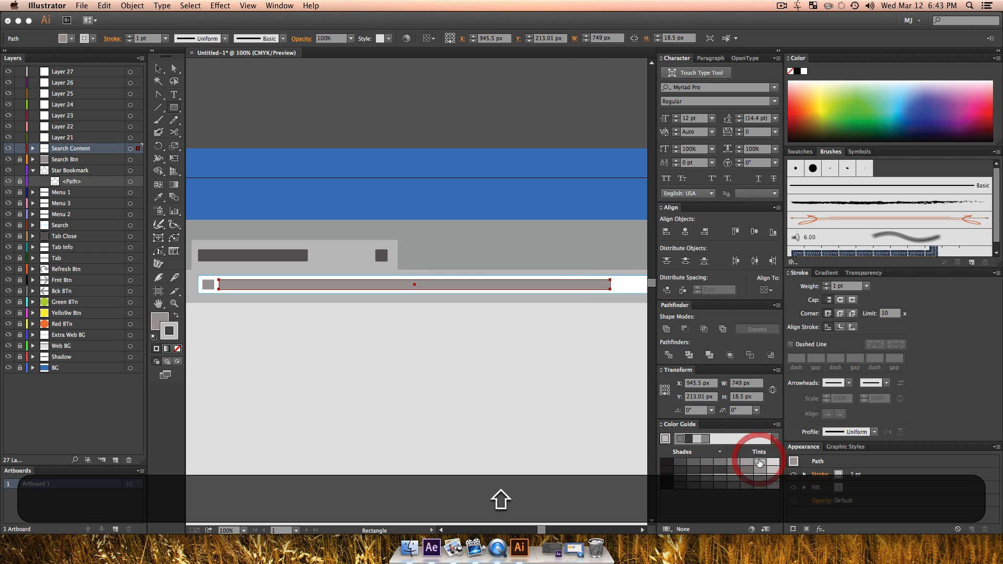
left_click(178, 349)
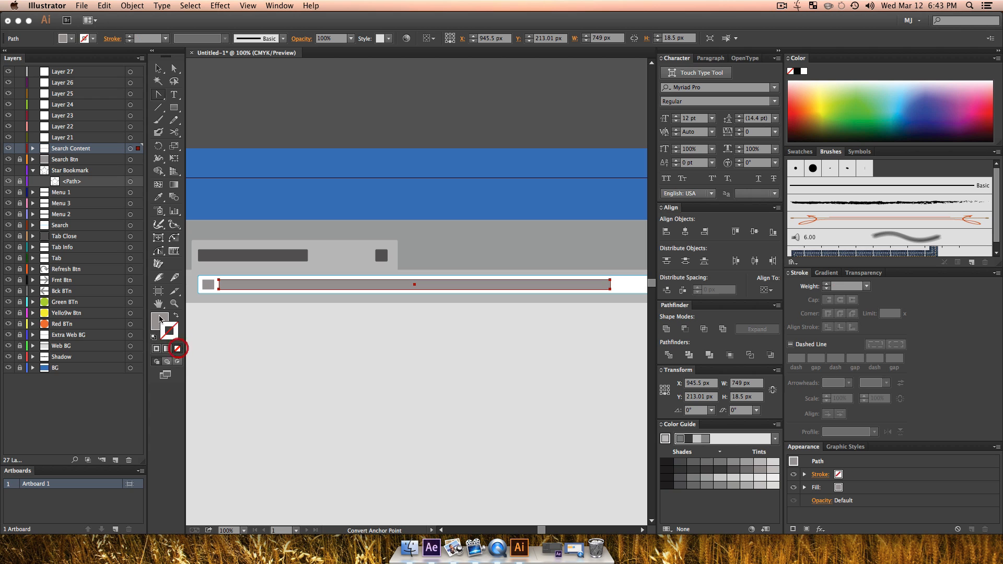
left_click(762, 462)
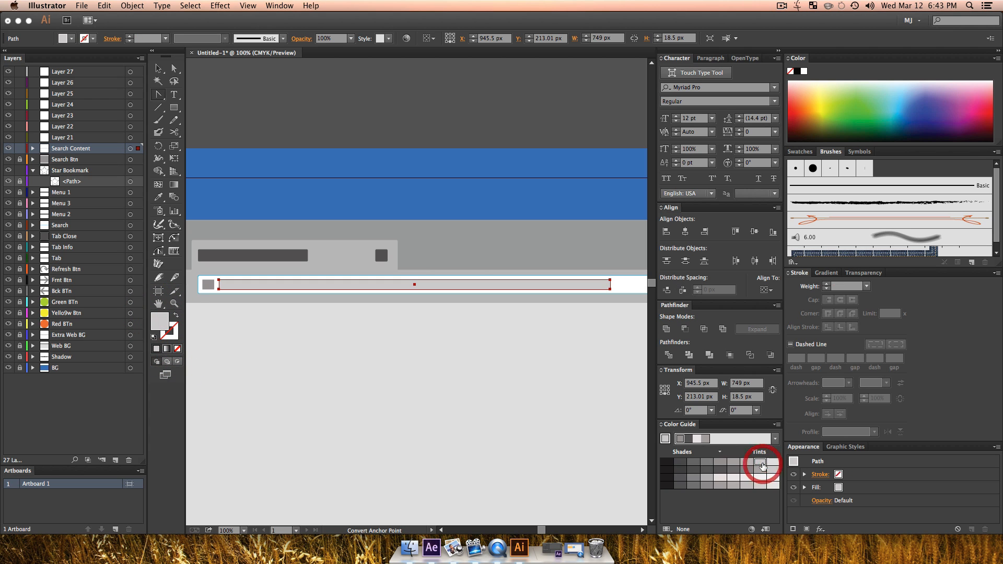
key("v")
left_click(403, 320)
Step: Lock the Search Content layer and rename Layer 21 as Nav Bar
key("alt+z")
left_click(405, 318, "alt")
left_click(410, 353, "alt")
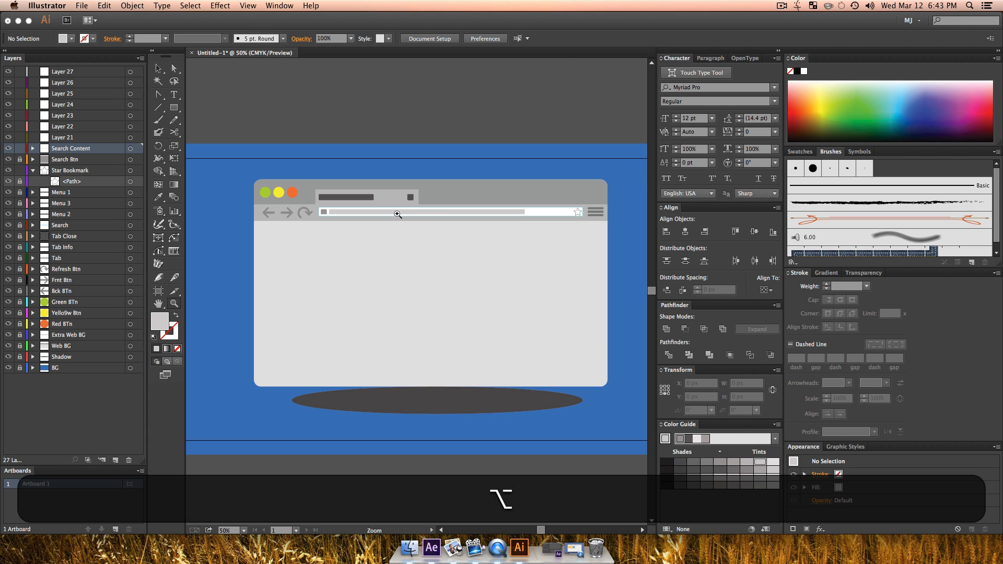
left_click(395, 216)
key("space")
left_click_drag(426, 366, 366, 345)
key("alt+z")
left_click(394, 335, "alt")
key("alt+space")
key("v")
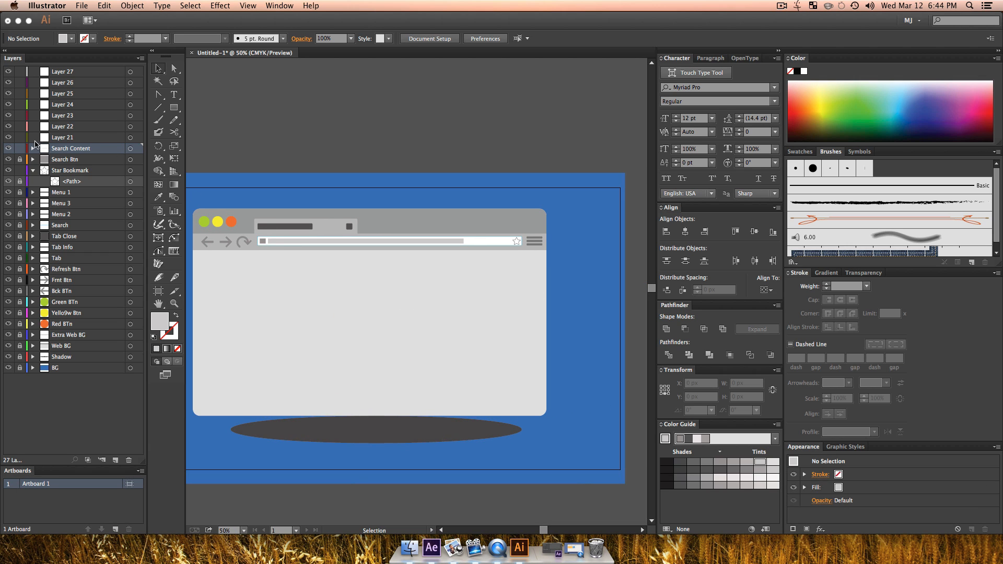
double_click(63, 137)
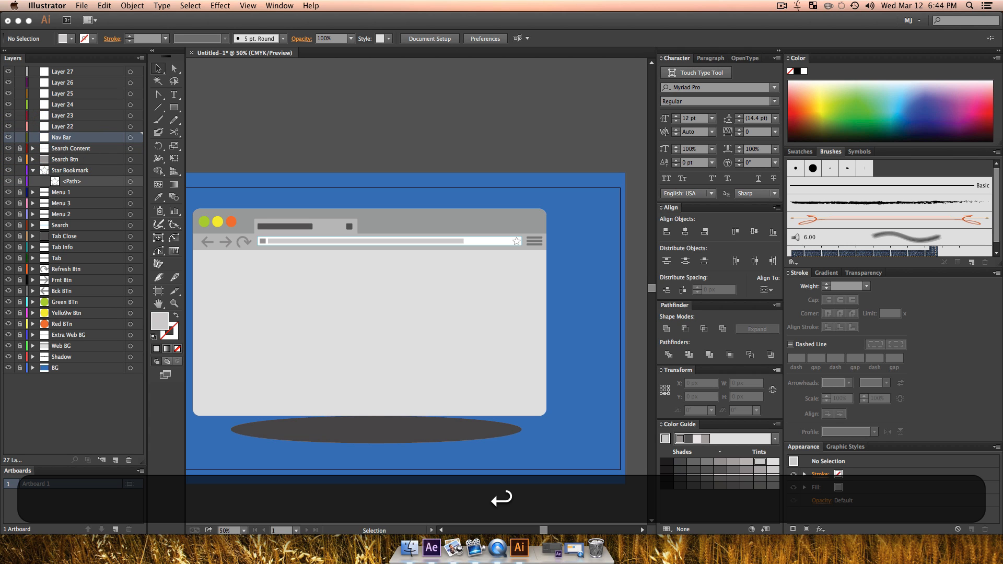
Step: Draw a mid-grey rounded rectangle about 18.5 by 424 px as a scrollbar along the web page's right edge
left_click_drag(178, 110, 212, 120)
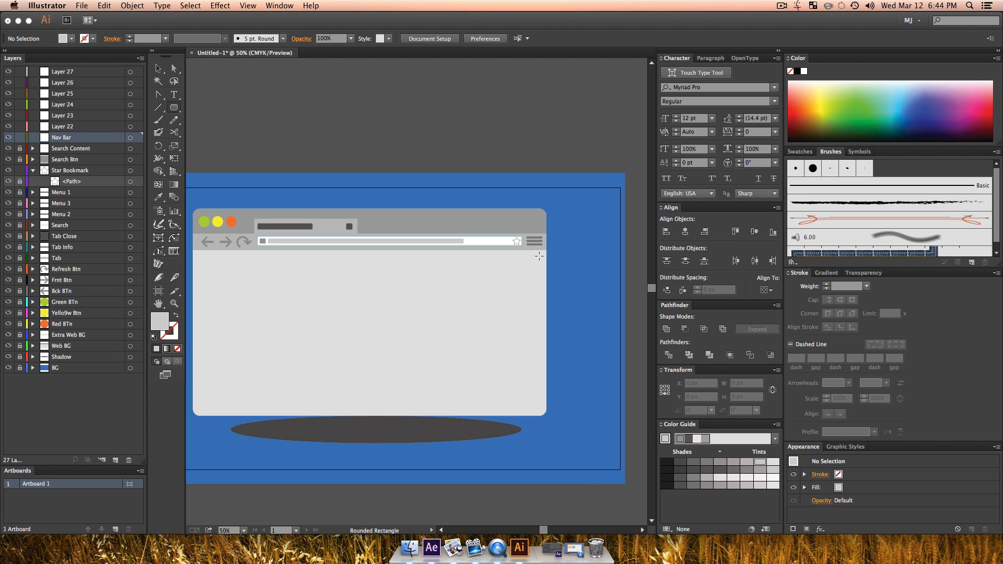
left_click_drag(537, 254, 540, 365)
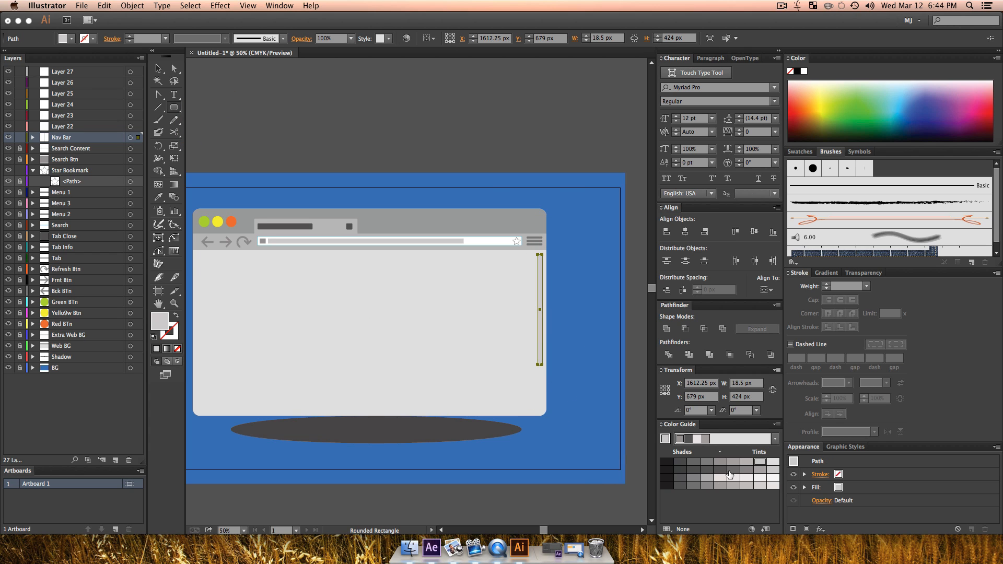
left_click(745, 472)
key("v")
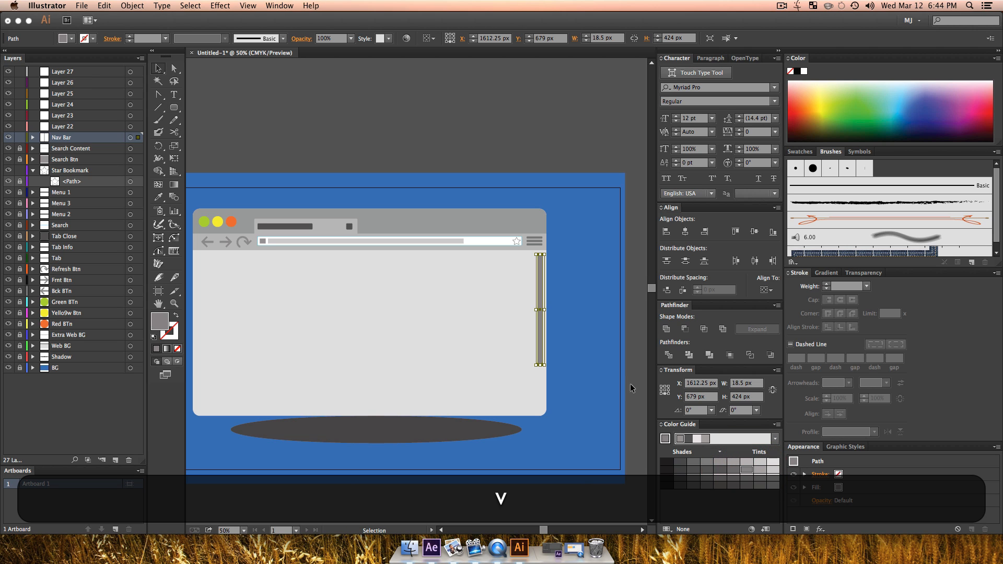
left_click(618, 362)
Step: Save the document as Website.ai on the Desktop in Adobe Illustrator format
key("space")
left_click_drag(447, 395, 483, 410)
key("v")
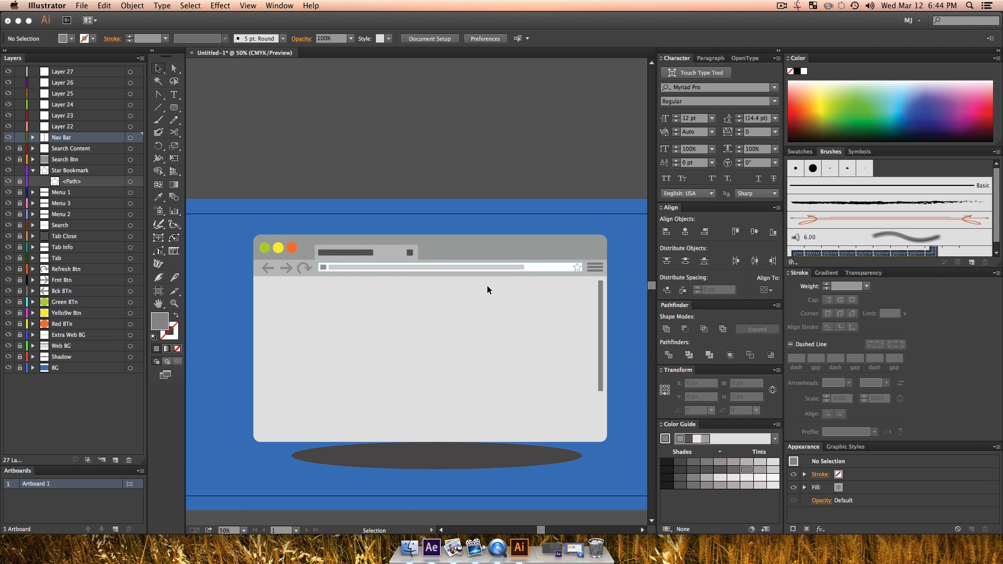
key("super")
key("super+s")
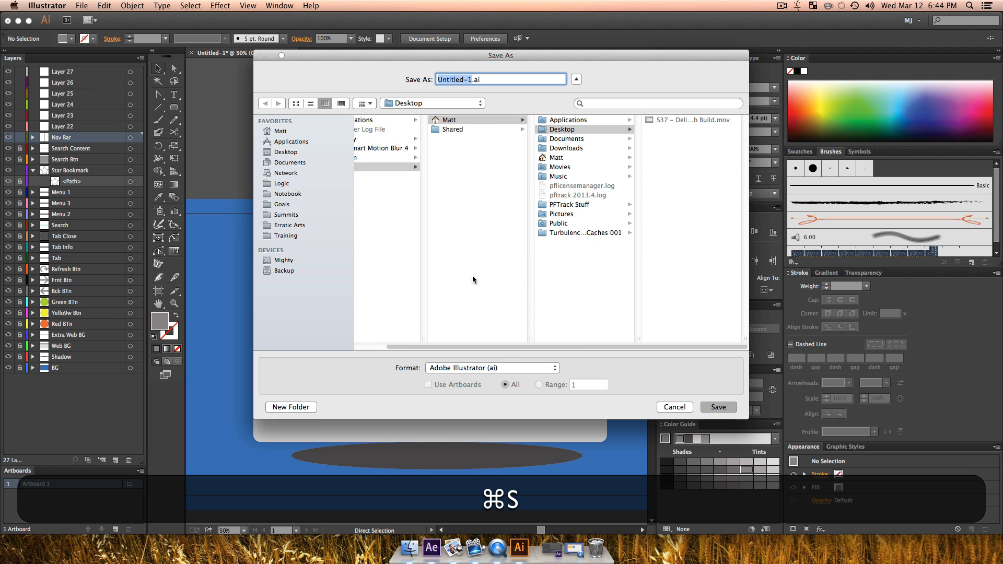
type("WE")
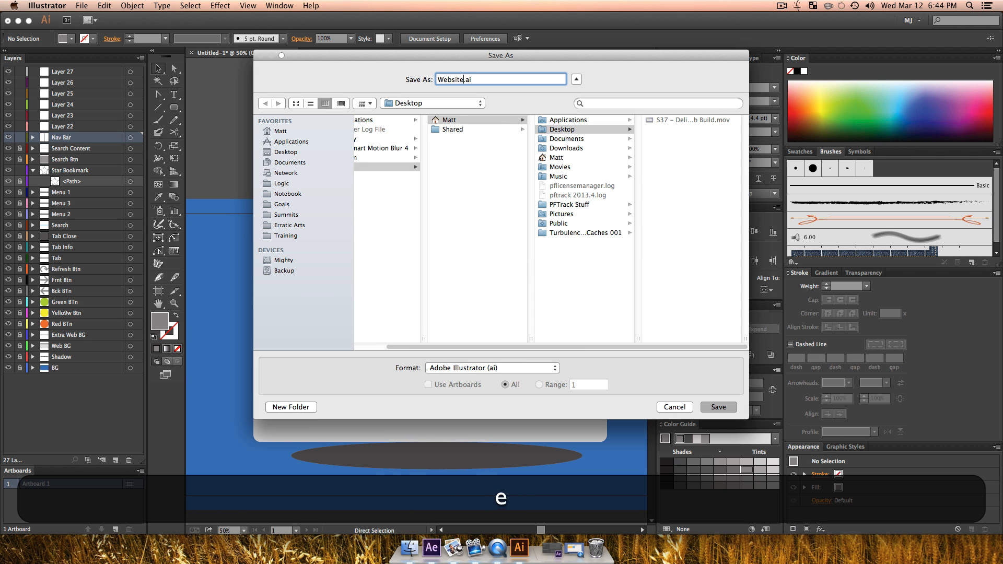
key("Return")
key("Return")
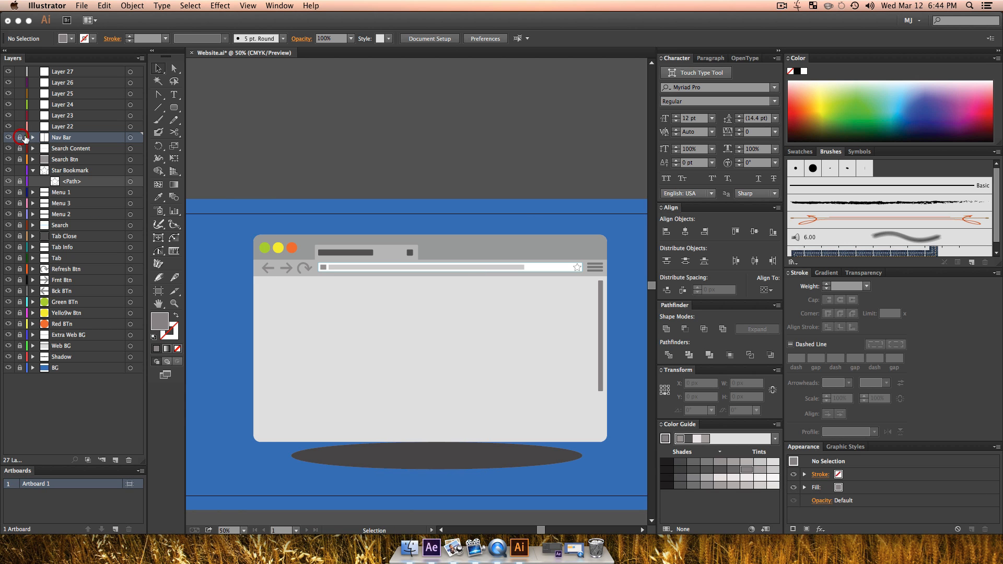
Step: Lock the Nav Bar layer and draw an orange rectangle about 445 by 226 px on Layer 22 in the page's upper left
left_click(58, 128)
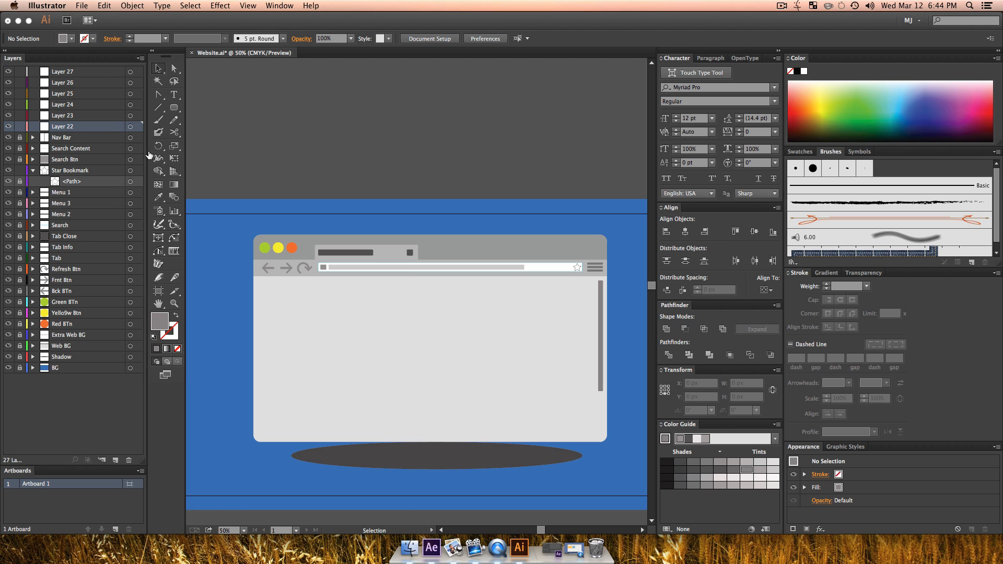
left_click_drag(172, 109, 214, 107)
left_click_drag(261, 293, 378, 351)
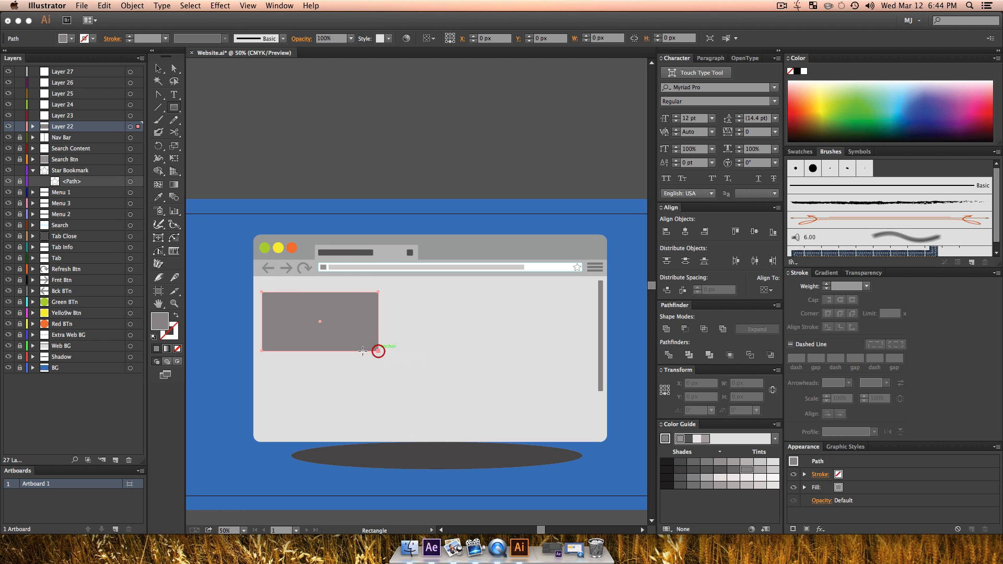
left_click(813, 102)
key("v")
left_click(462, 378)
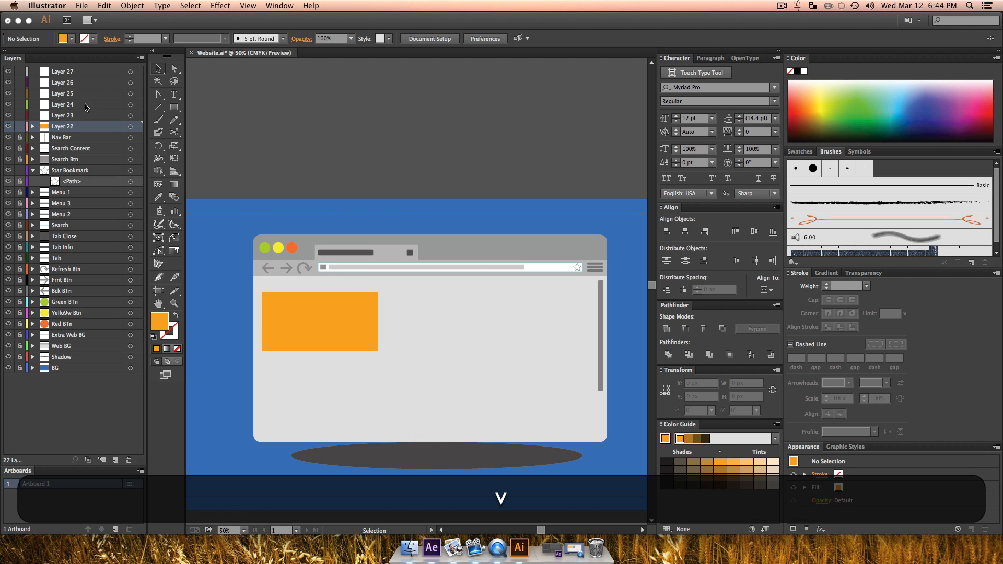
Step: Draw a light blue rectangle about 278 by 226 px on Layer 23, just right of the orange block
left_click(79, 113)
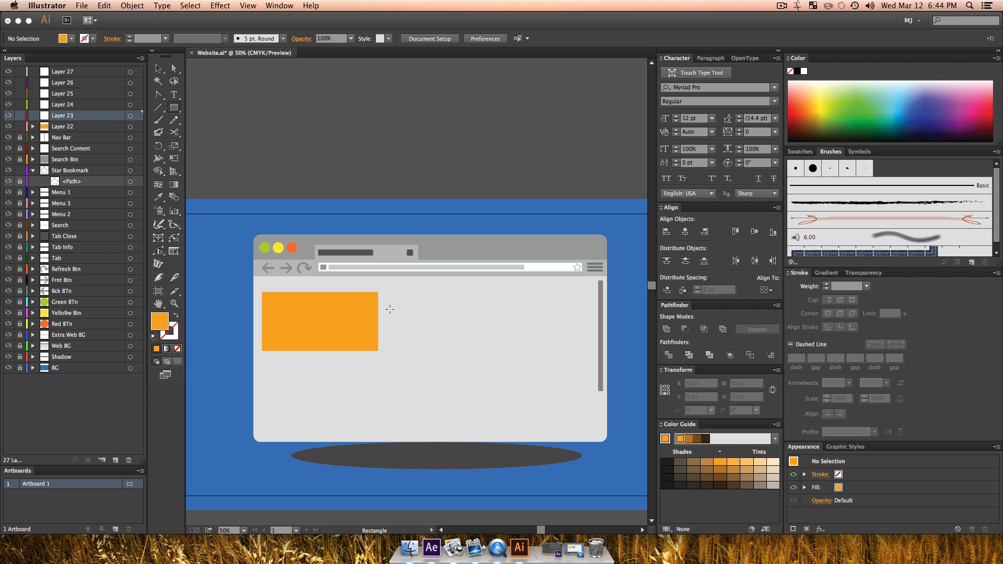
left_click_drag(389, 300, 456, 351)
left_click(860, 104)
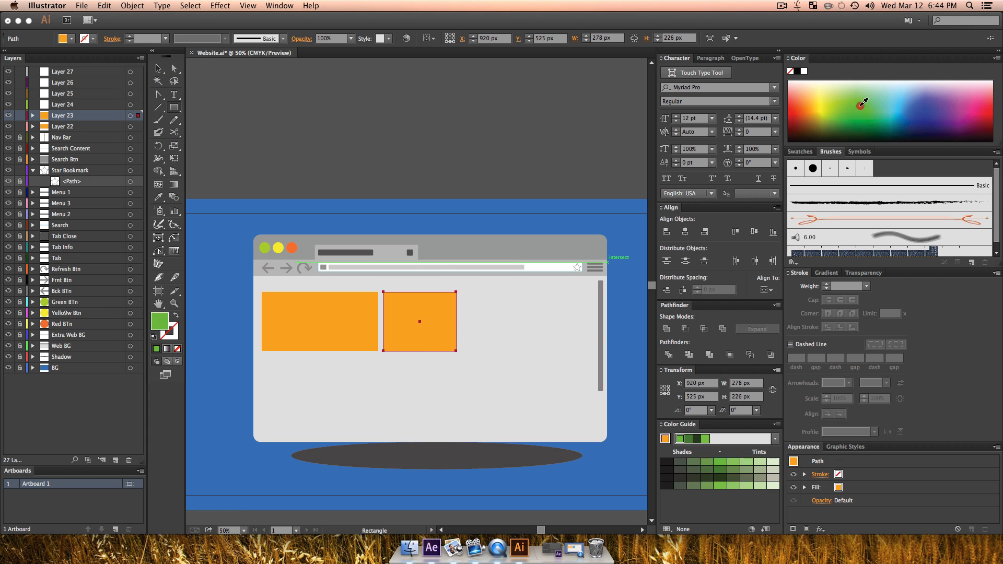
left_click(894, 110)
key("v")
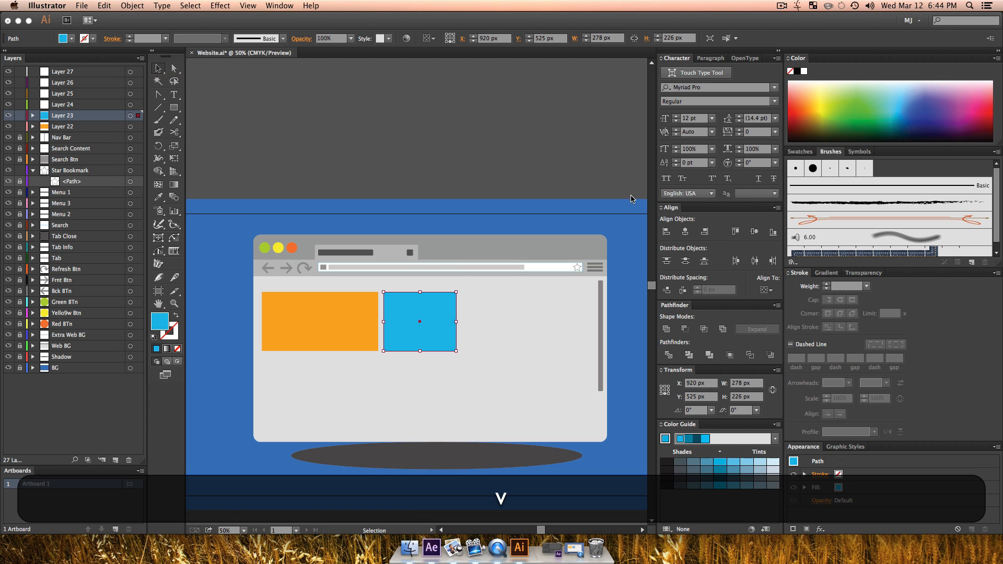
Step: Draw a green rectangle about 232 by 226 px on Layer 24, just right of the light blue block
left_click(61, 106)
left_click(174, 107)
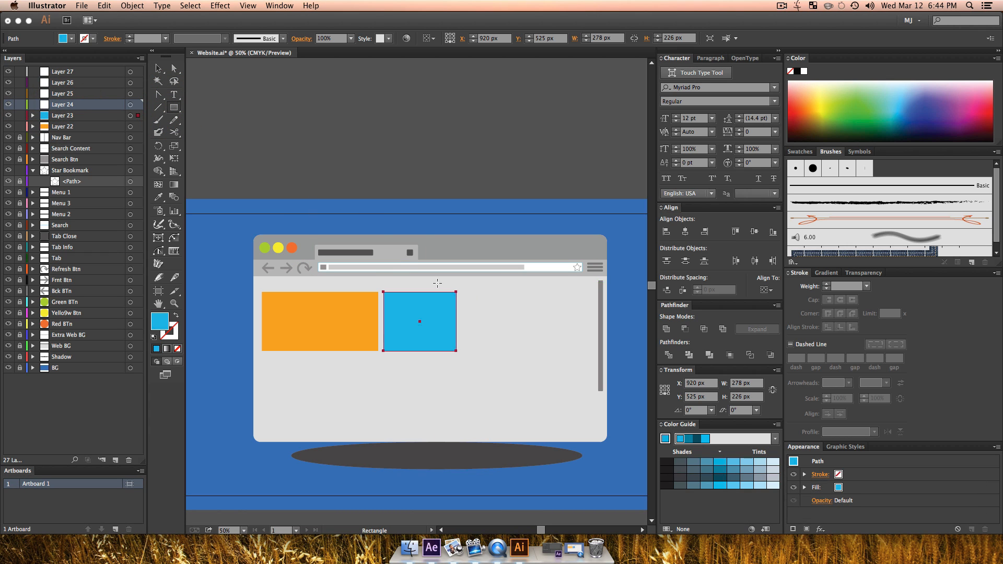
left_click_drag(463, 291, 522, 352)
left_click(875, 118)
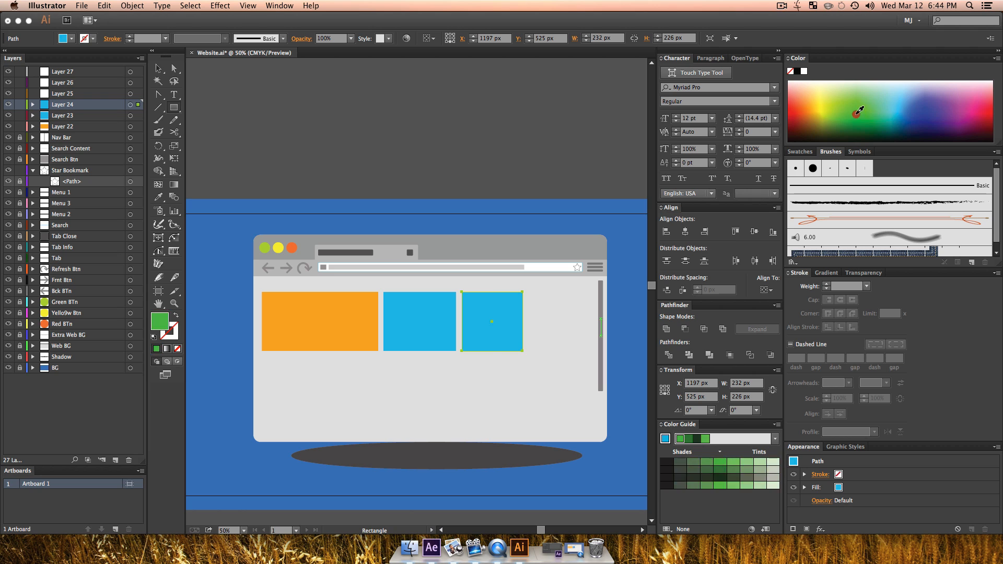
key("v")
Step: Draw a medium blue rectangle about 240 by 226 px on Layer 25, between the green block and the scrollbar
left_click(69, 94)
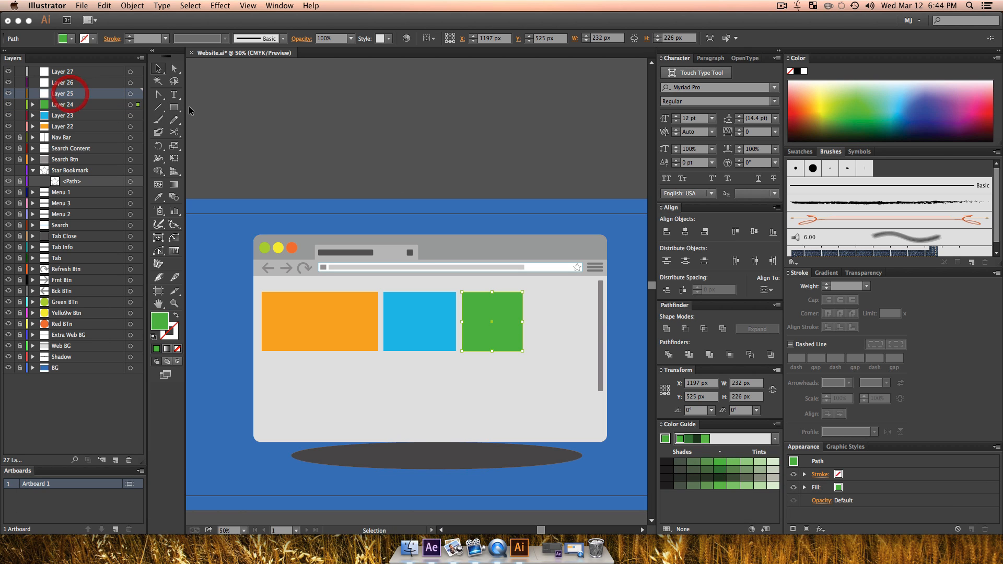
left_click(173, 108)
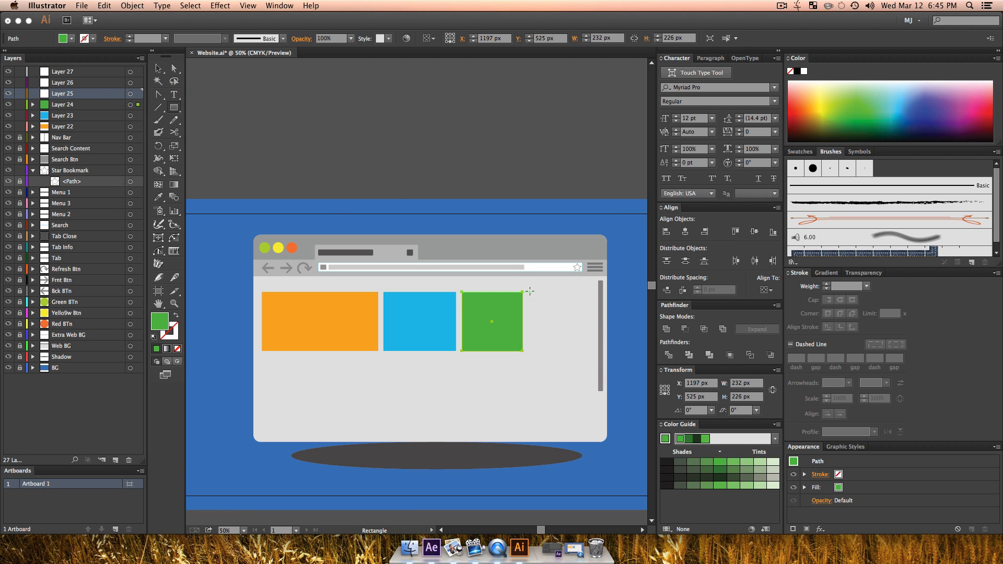
left_click_drag(529, 291, 591, 352)
left_click(902, 112)
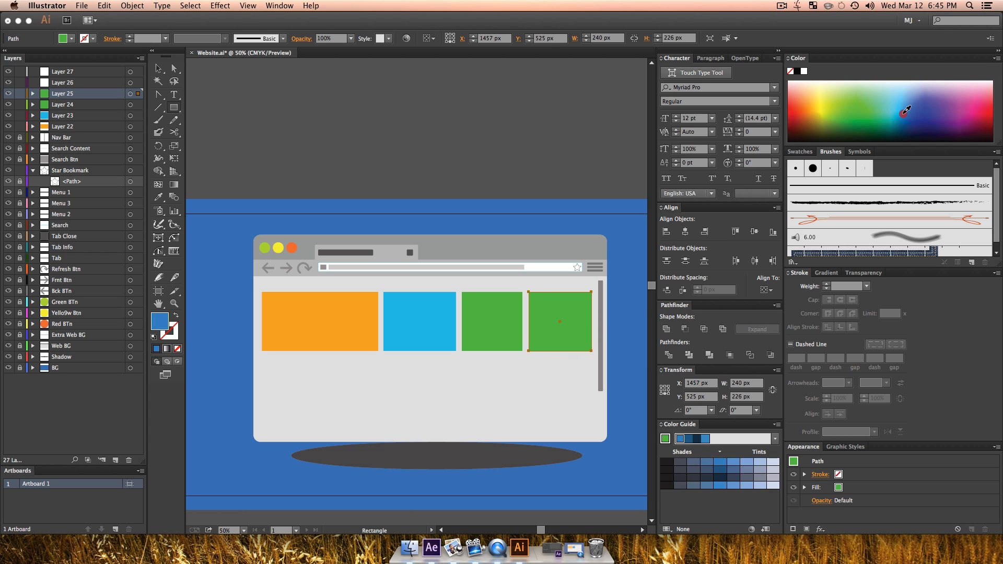
key("v")
key("v")
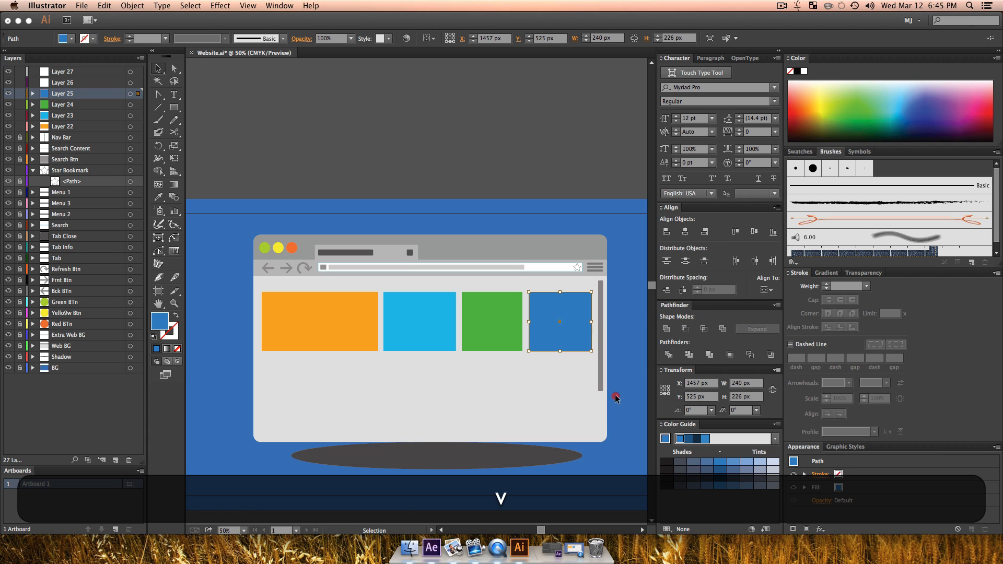
left_click(615, 394)
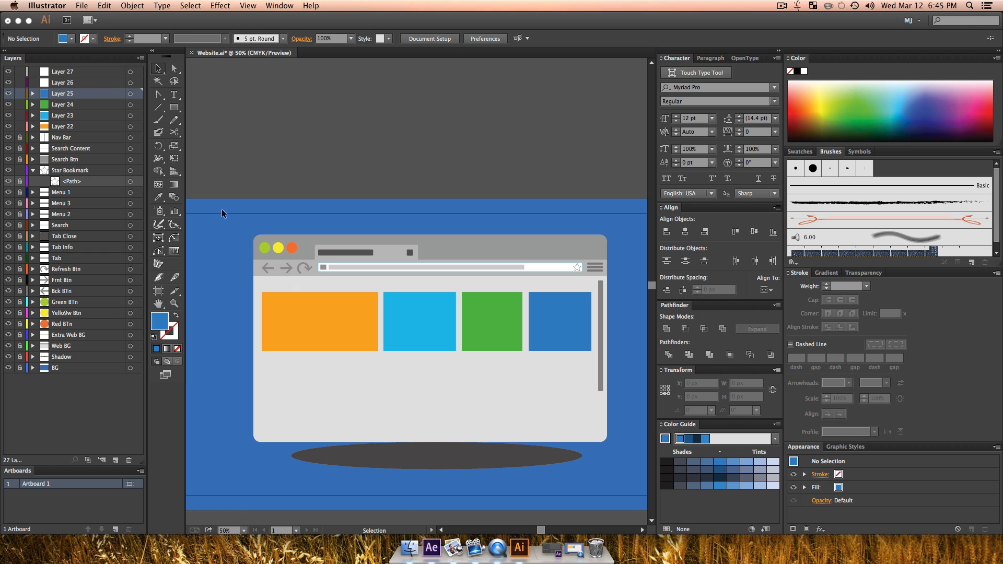
Step: Add three new layers directly above Layer 26 for more page content blocks
left_click(71, 83)
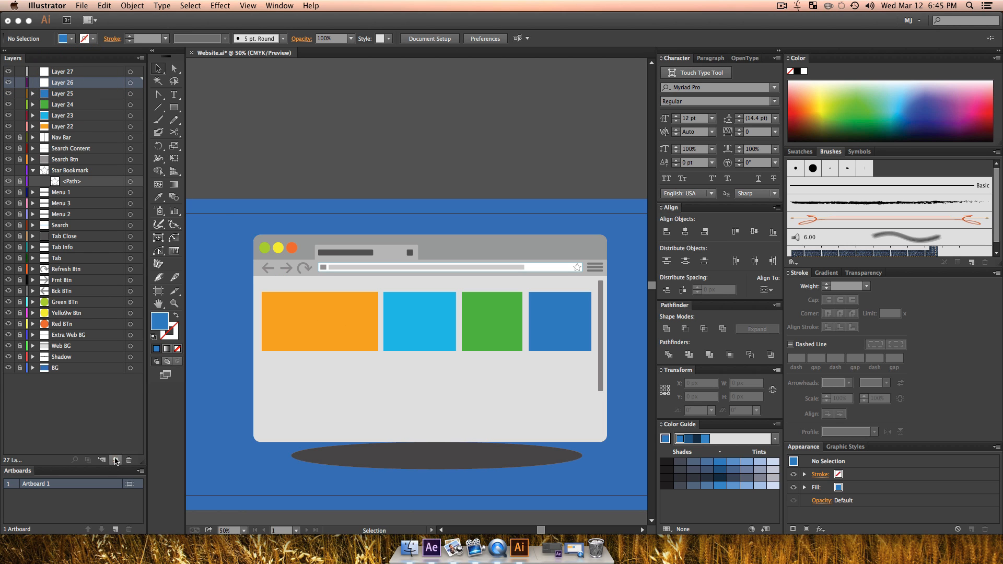
left_click(115, 460)
left_click(115, 460)
left_click(116, 460)
Step: Draw a red upright rectangle about 153 by 295 px on Layer 26, below the left part of the orange block
left_click(68, 115)
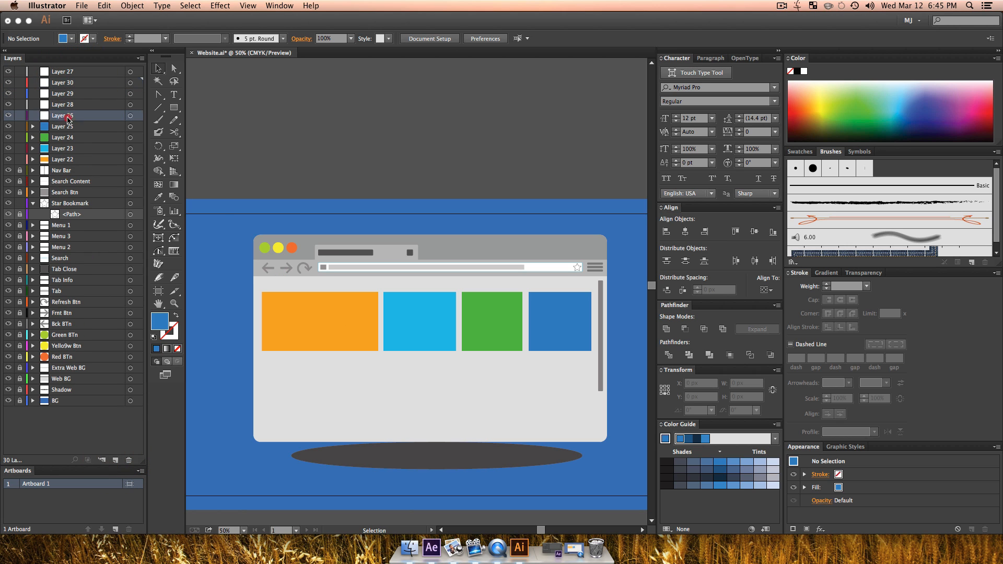
left_click(172, 108)
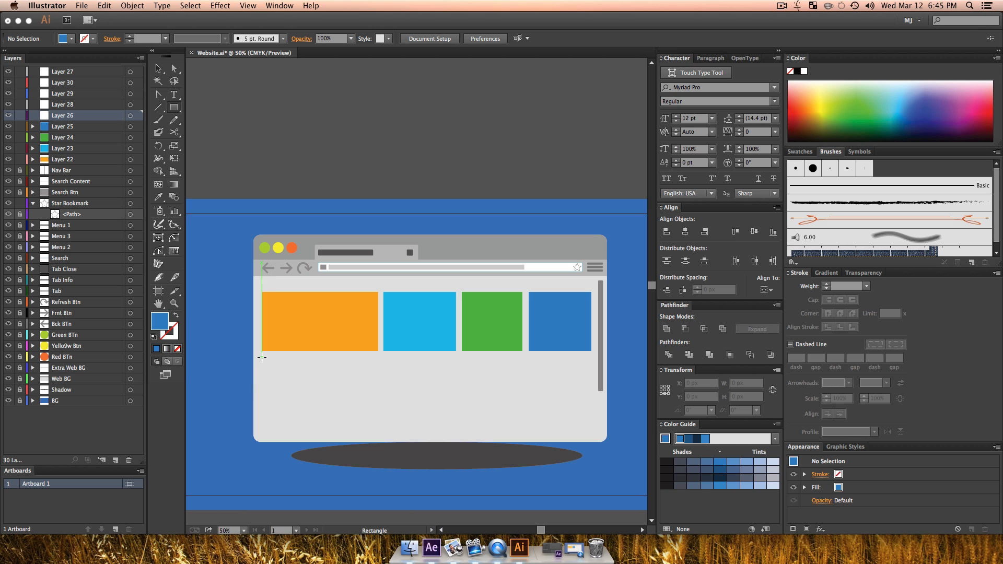
left_click_drag(265, 356, 304, 432)
left_click_drag(828, 92, 805, 100)
key("v")
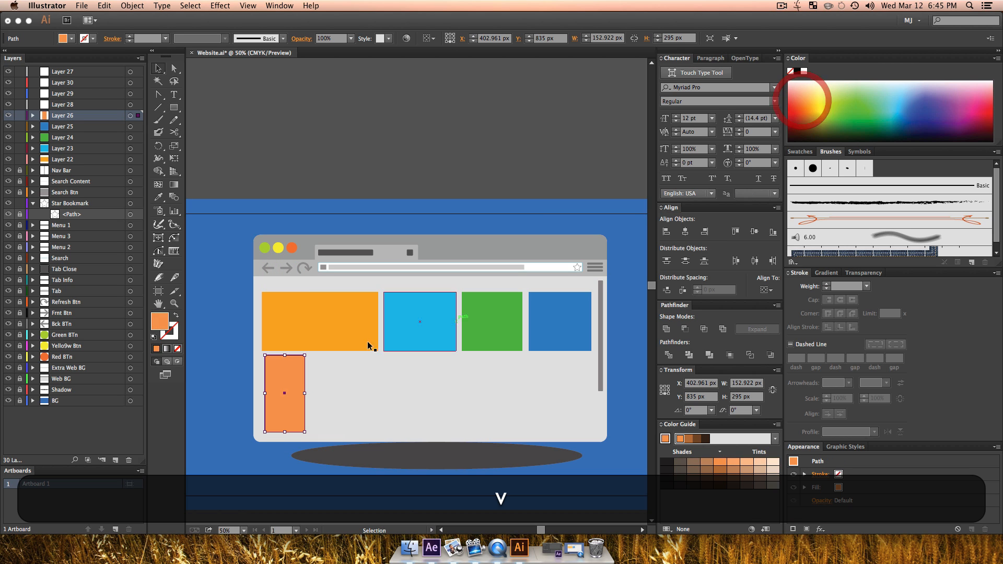
left_click(789, 108)
left_click(792, 104)
key("v")
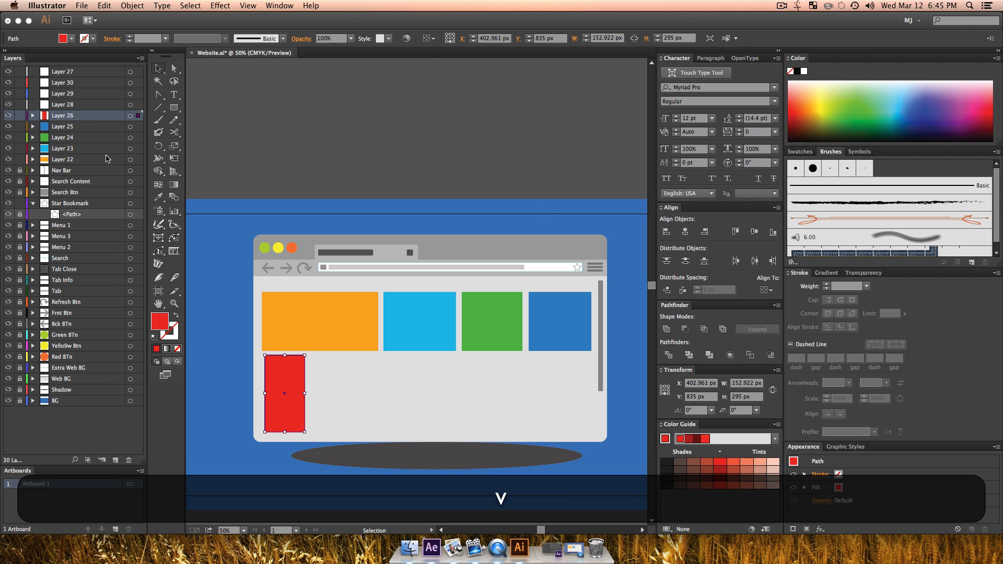
Step: Draw a teal-green rectangle about 562 by 296 px on Layer 28, right of the red block and ending at the light blue block's right edge
left_click(86, 105)
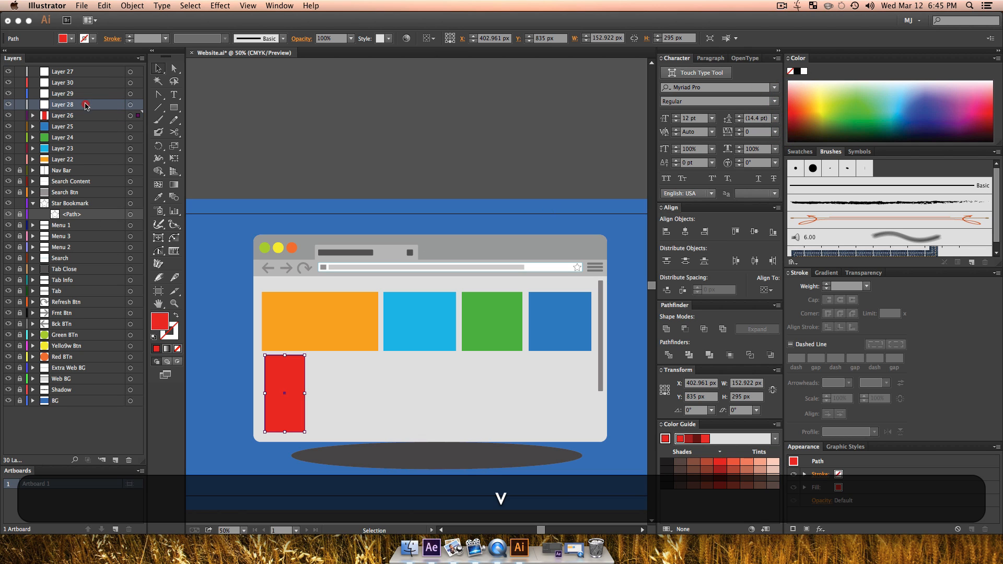
left_click(182, 110)
left_click_drag(310, 355, 452, 434)
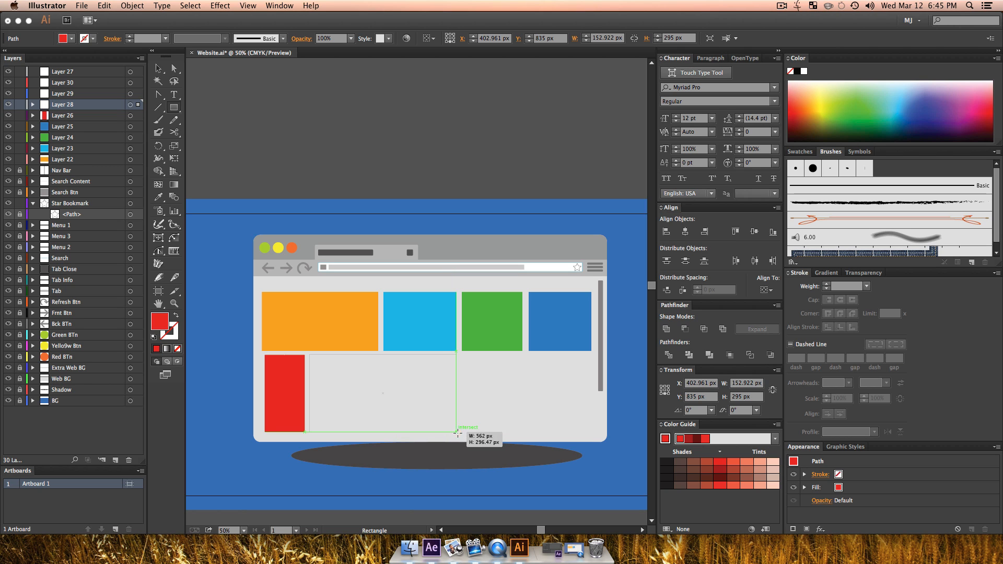
left_click_drag(457, 432, 457, 432)
left_click(837, 106)
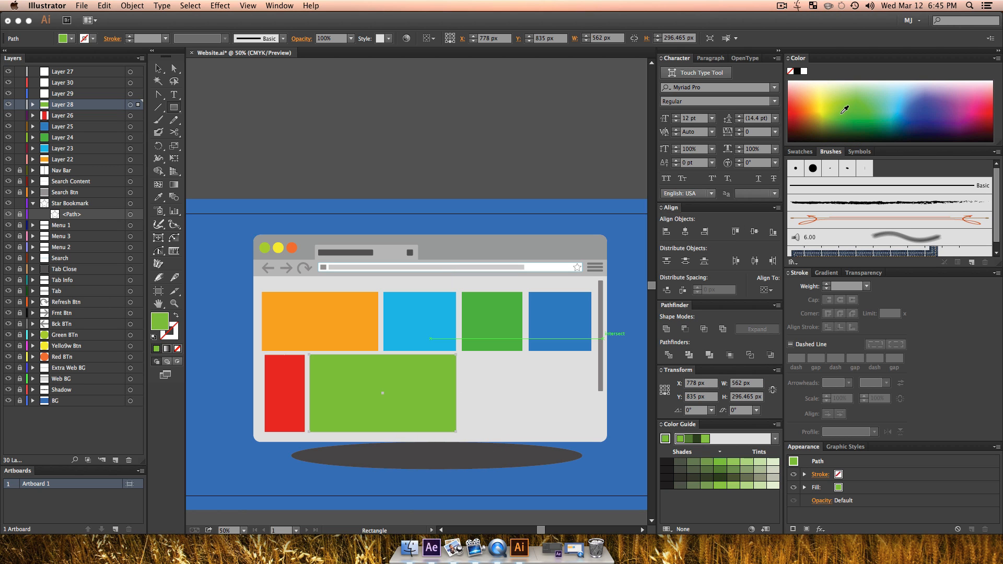
left_click(841, 112)
left_click(859, 99)
left_click(870, 114)
key("v")
left_click(476, 401)
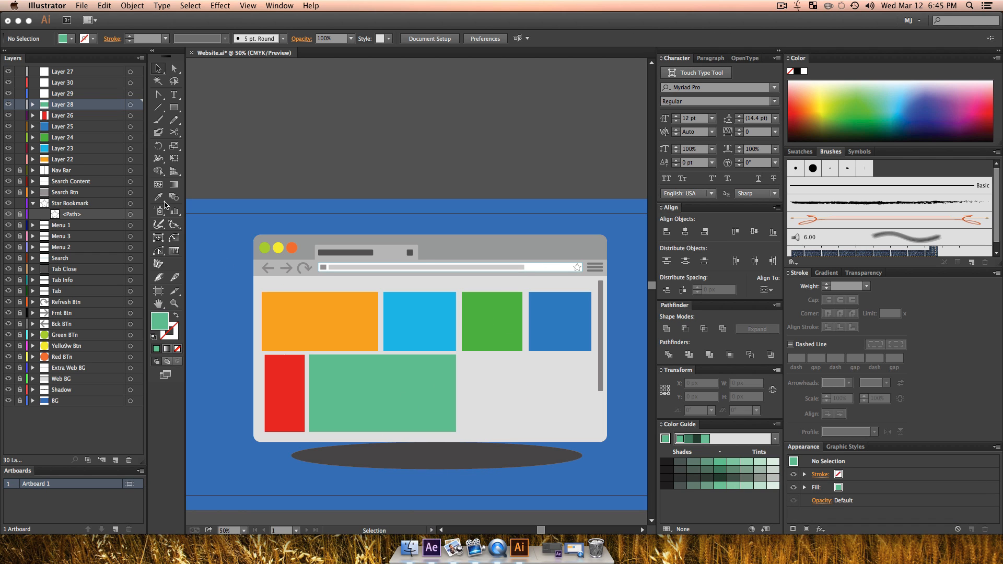
Step: Draw a yellow rectangle about 488 by 147 px on Layer 29, below the green and medium blue blocks
left_click(75, 94)
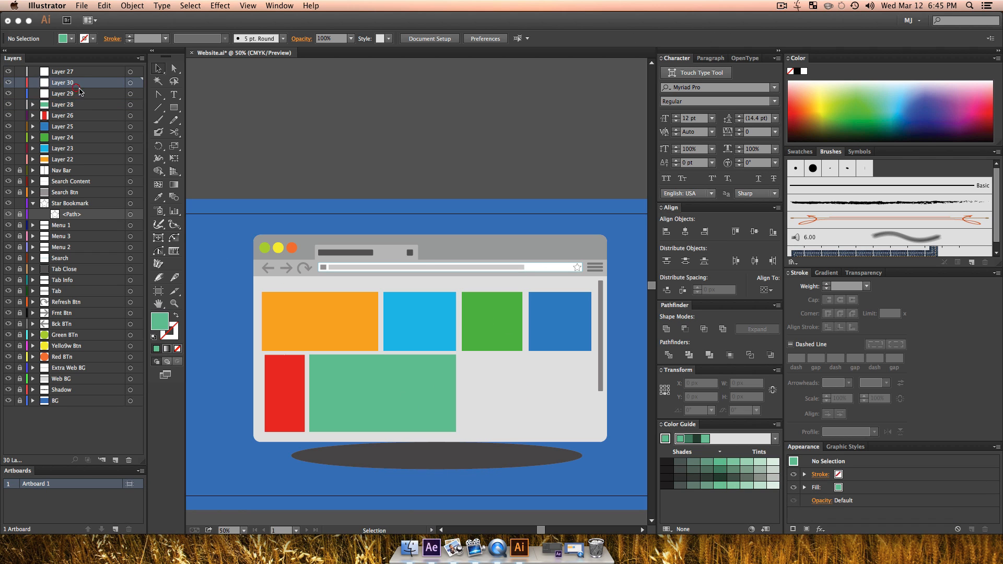
left_click(174, 107)
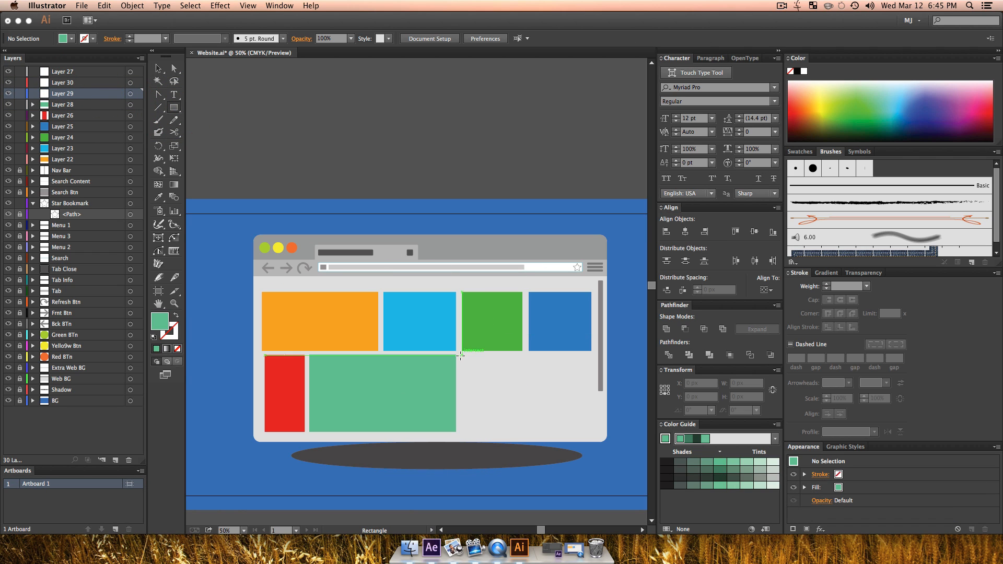
left_click_drag(462, 356, 589, 393)
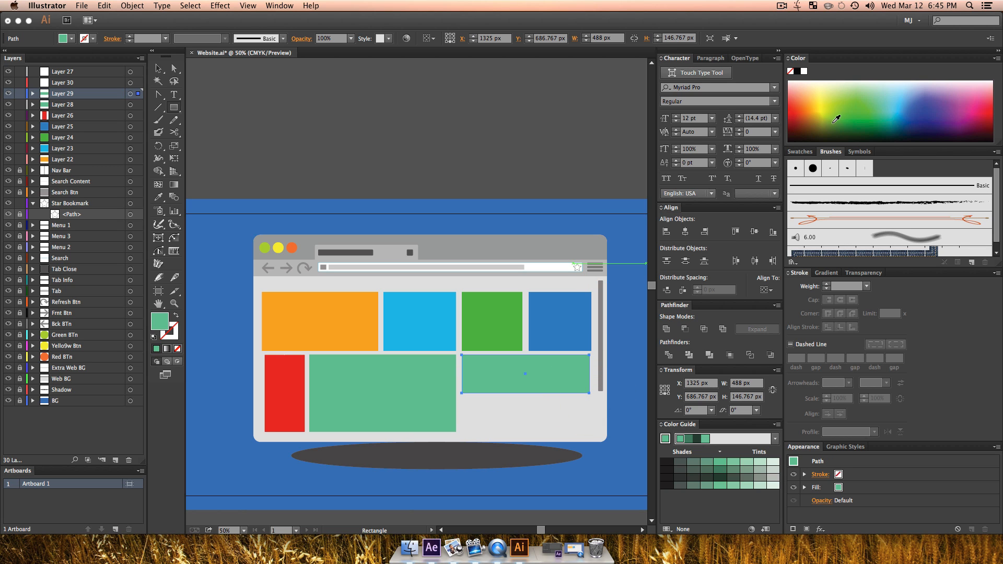
left_click(822, 104)
left_click(823, 103)
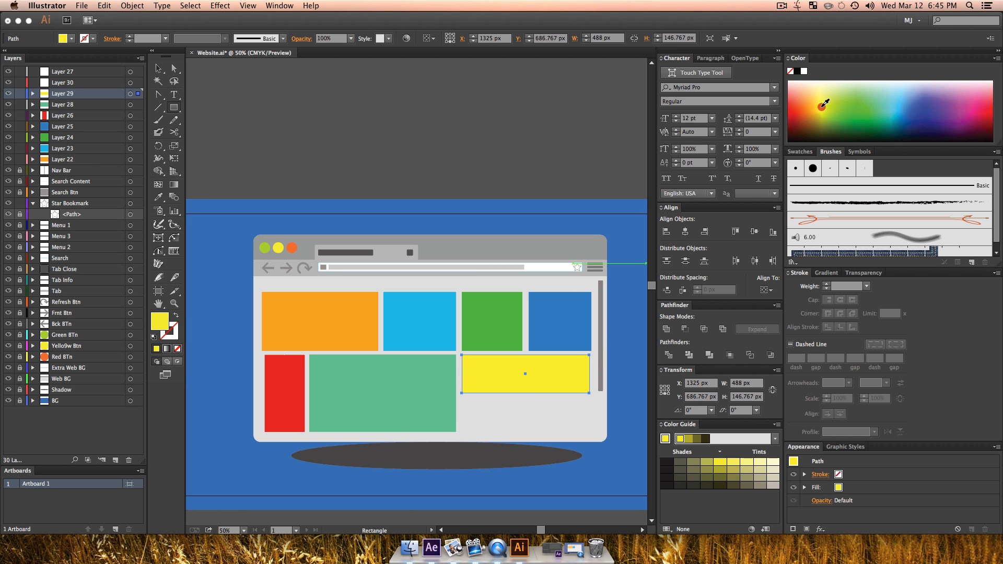
key("v")
left_click(471, 282)
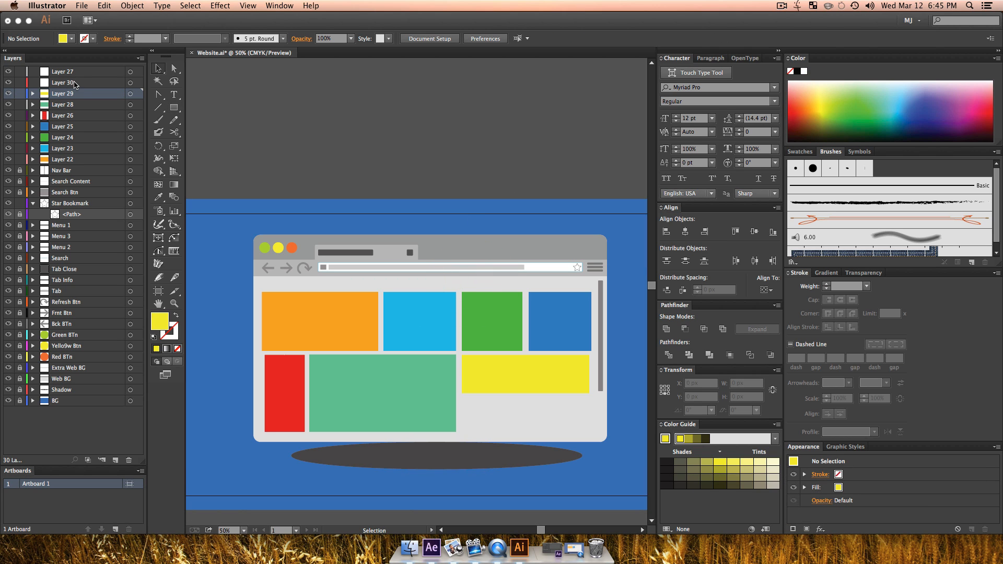
Step: Draw a turquoise rectangle about 232 by 132 px on Layer 30, below the left half of the yellow block
left_click(73, 83)
left_click(171, 109)
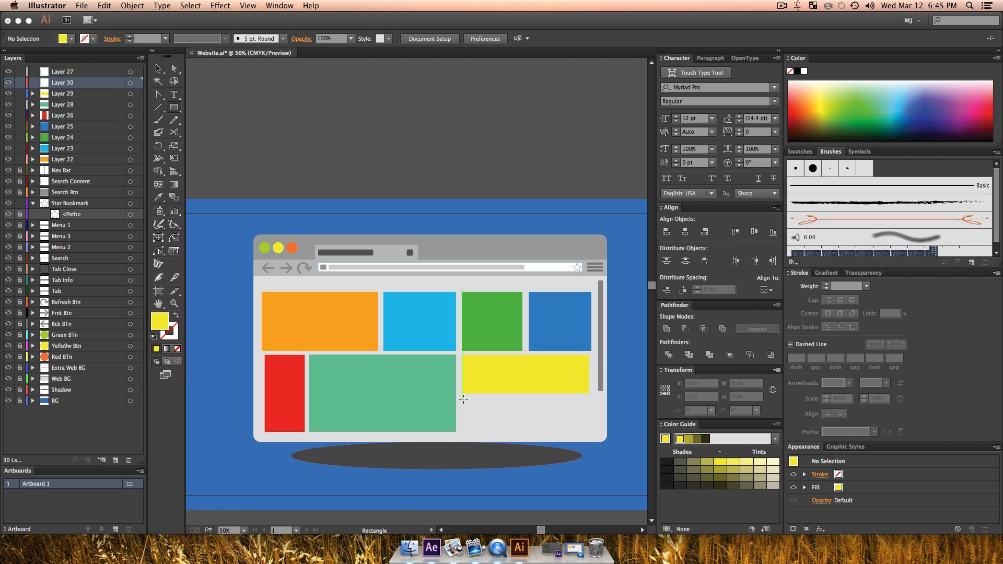
left_click_drag(463, 398, 522, 432)
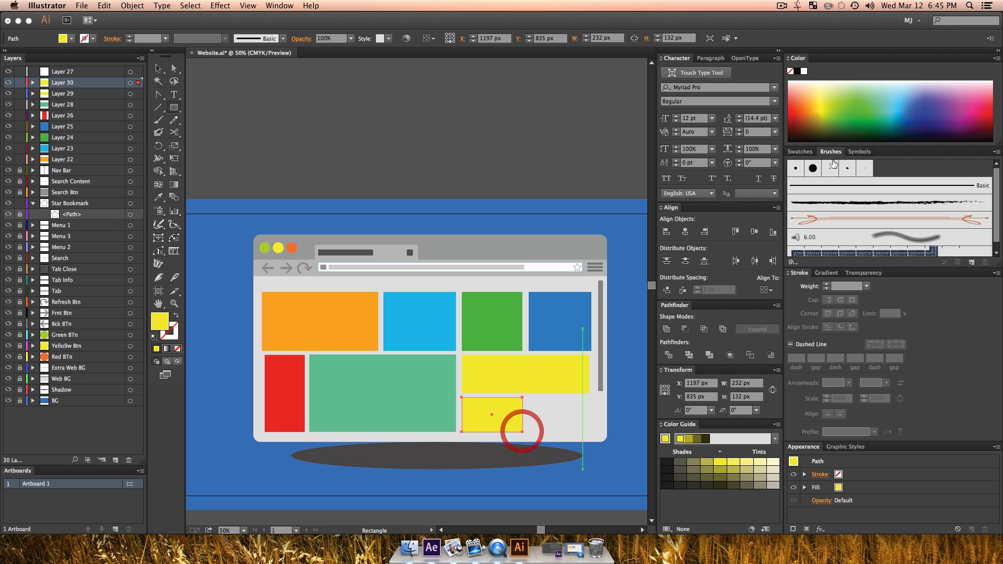
left_click(894, 111)
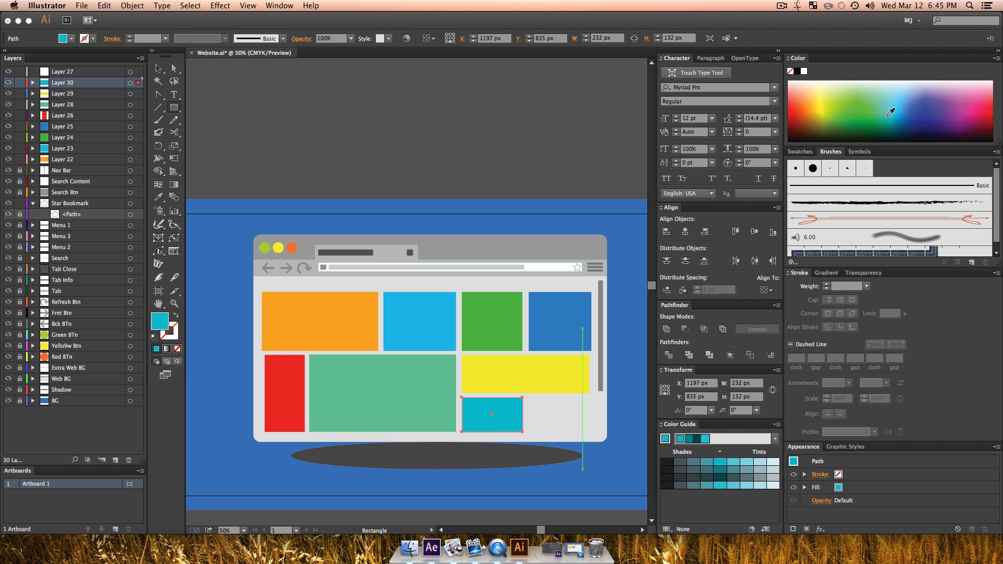
key("v")
left_click(543, 440)
Step: Draw a light orange rectangle about 240 by 124 px on Layer 27, right of the turquoise block and below the yellow one
left_click(62, 72)
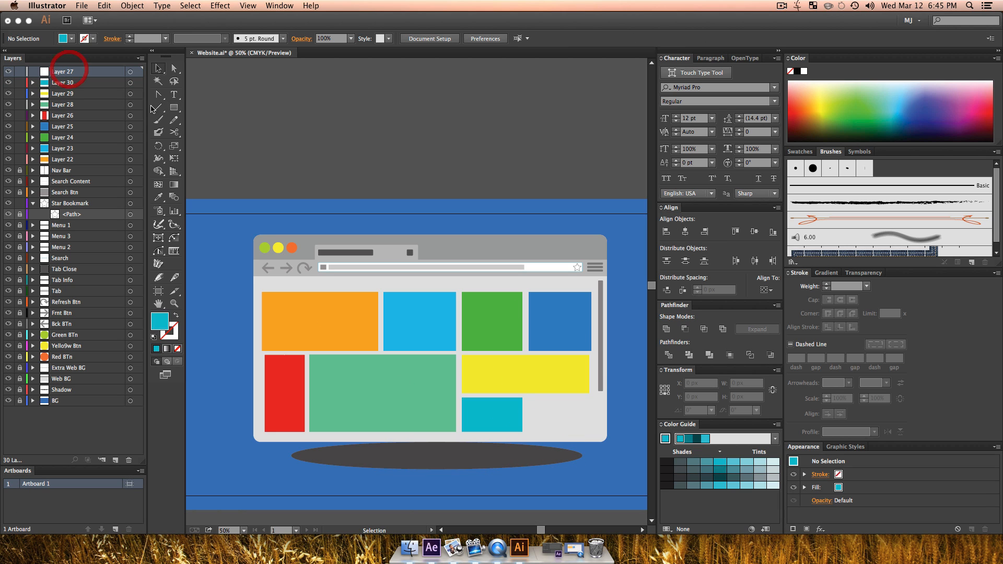
key("m")
left_click_drag(528, 398, 590, 429)
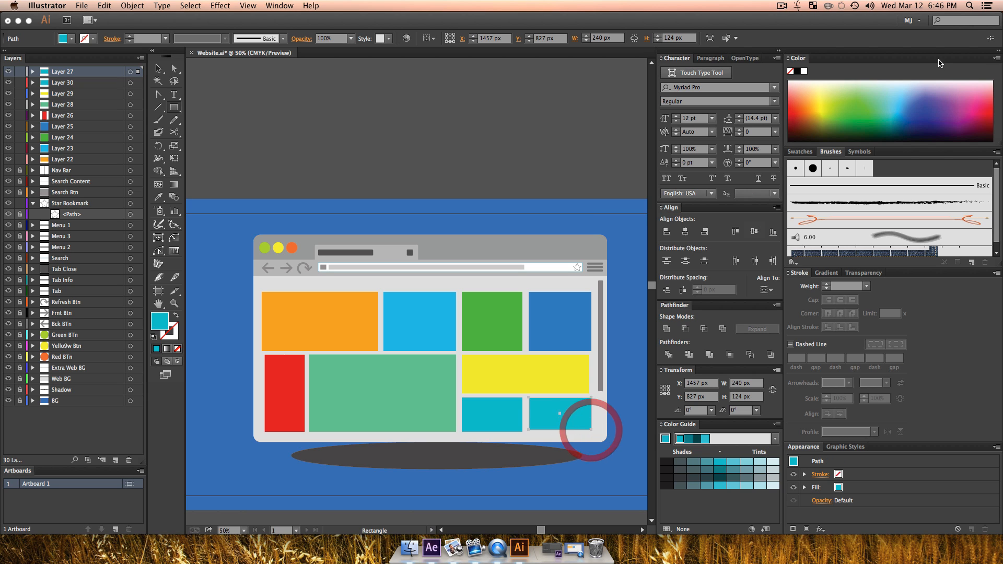
mouse_move(820, 111)
left_mouse_down()
mouse_move(810, 110)
mouse_move(817, 94)
mouse_move(807, 102)
left_mouse_up()
key("v")
key("v")
left_click(522, 481)
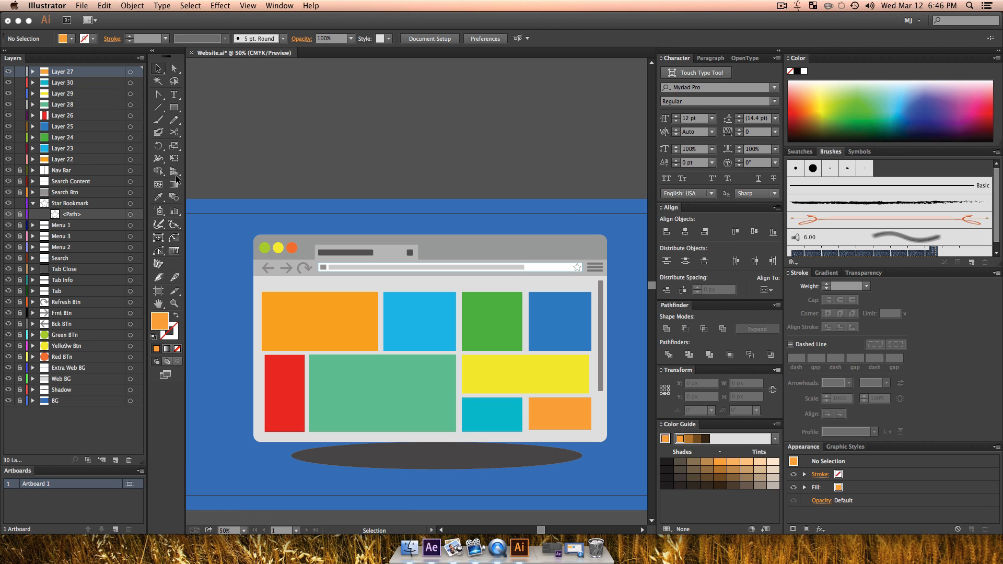
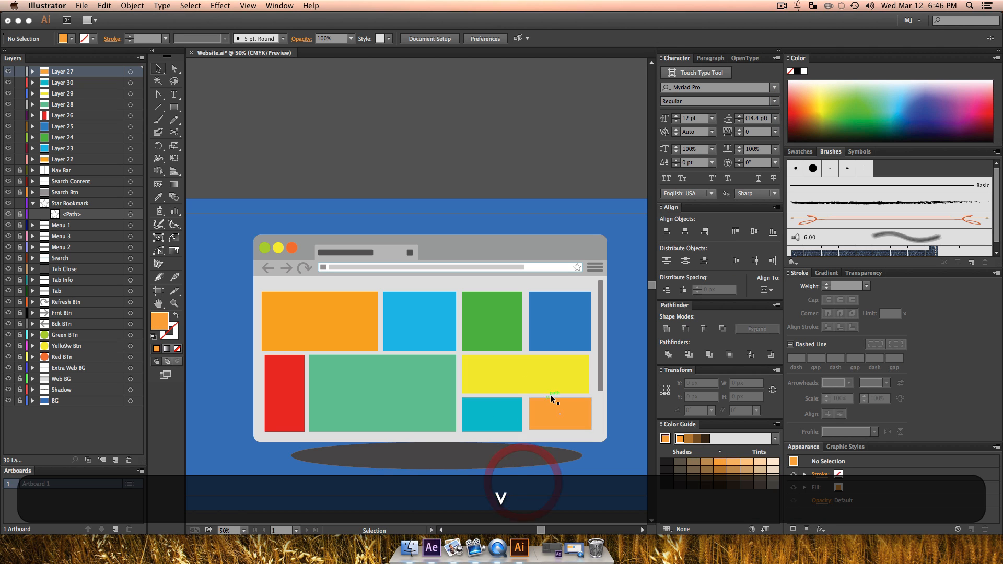
Step: Lock the nine coloured content block layers, from Layer 27 down to Layer 22
left_click(61, 159)
left_click(60, 71, "shift")
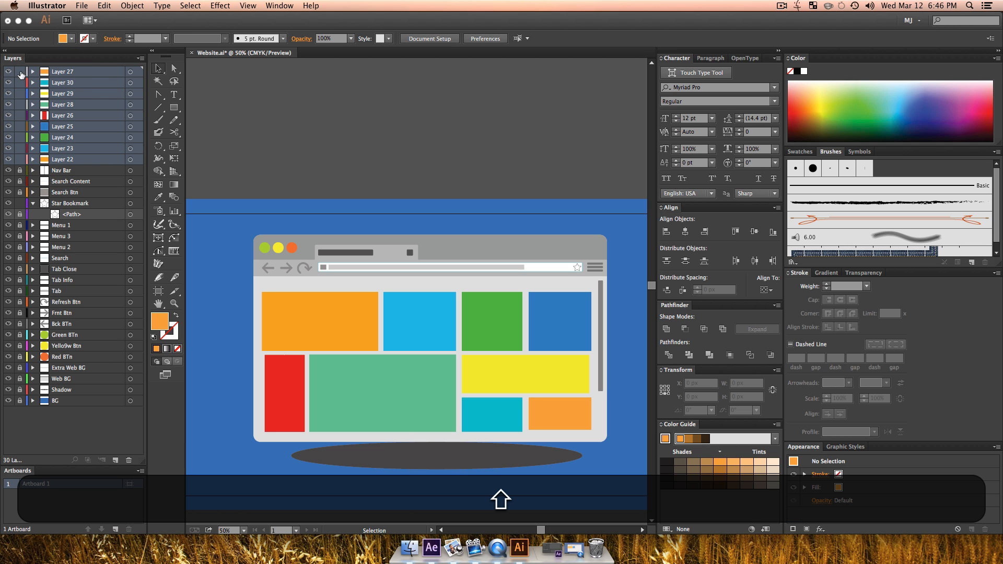
left_click(377, 177)
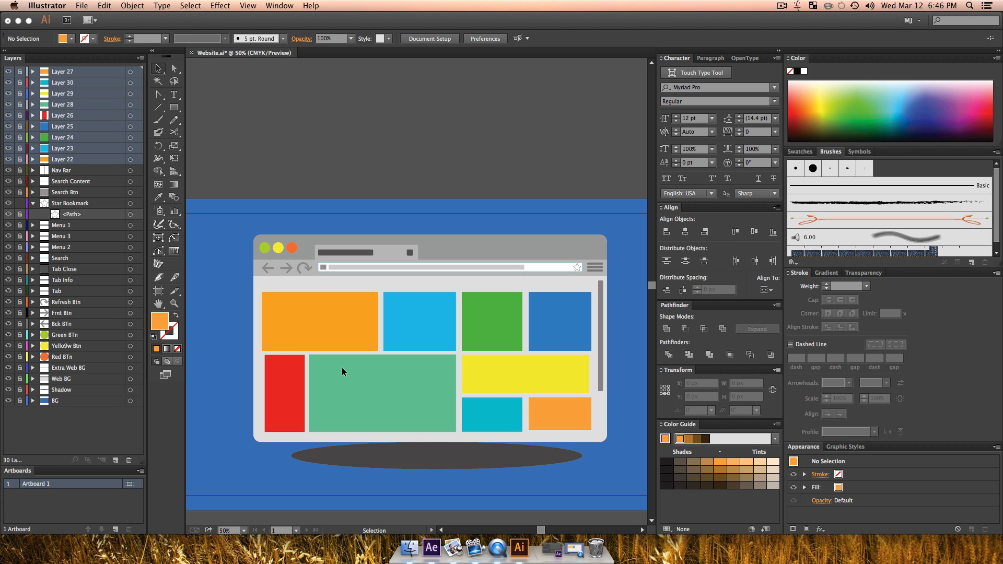
Step: Unlock the layers from Layer 22 down, select the grey toolbar strip and browser tab, and add a layer directly above Extra Web BG
key("z")
left_click(26, 163)
key("v")
left_click(455, 197)
key("z")
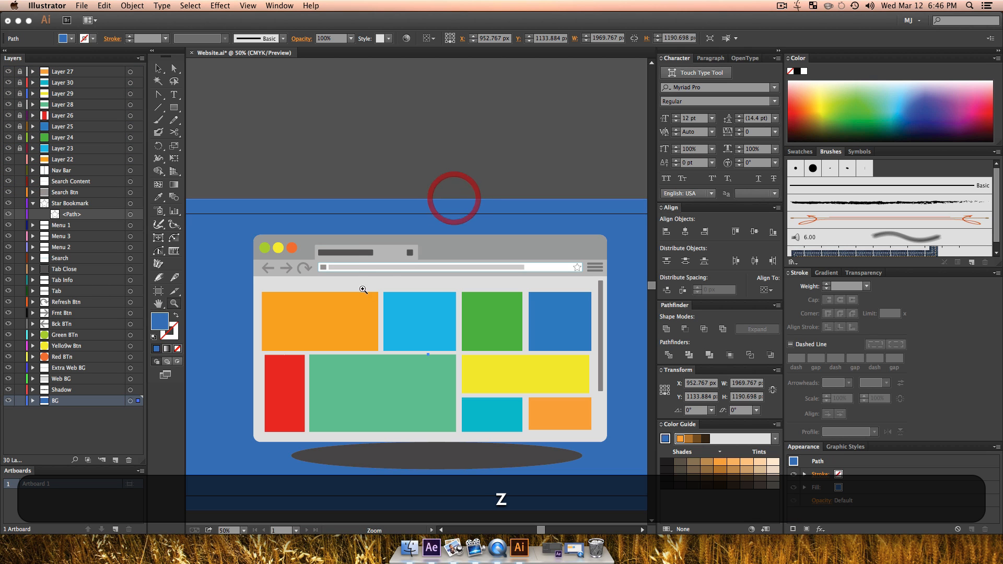
left_click(358, 287)
left_click(360, 285)
key("v")
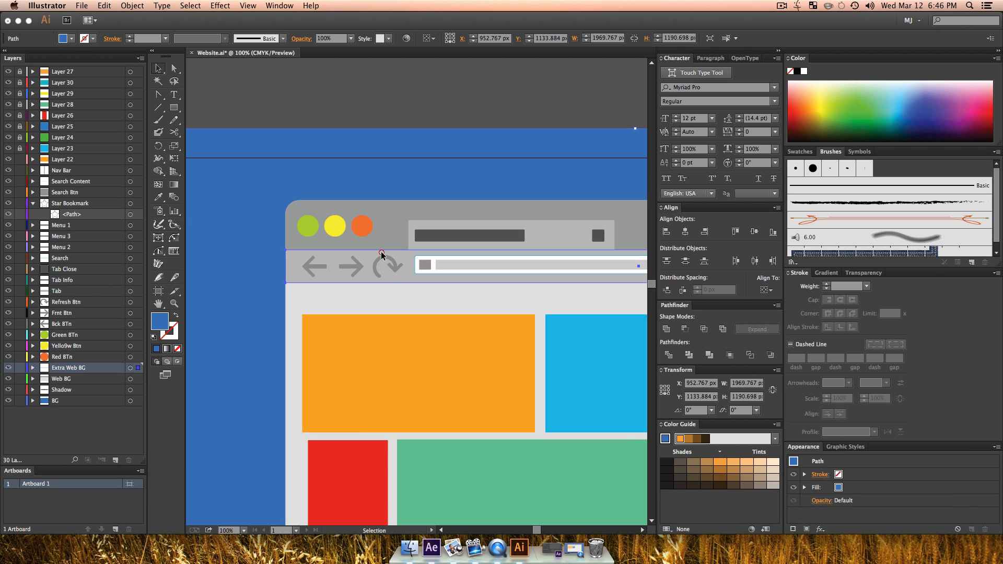
left_click(374, 256)
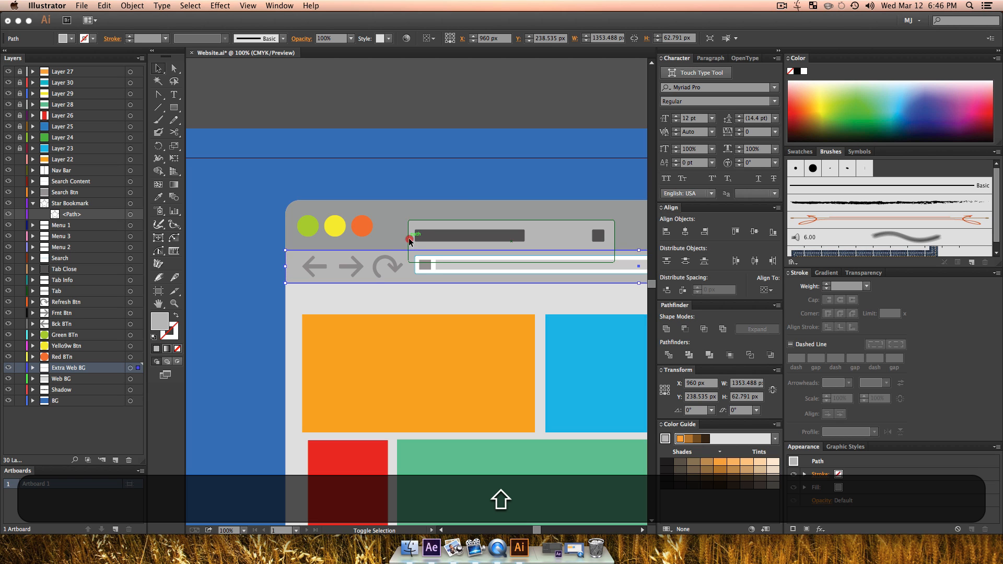
left_click(406, 235, "shift")
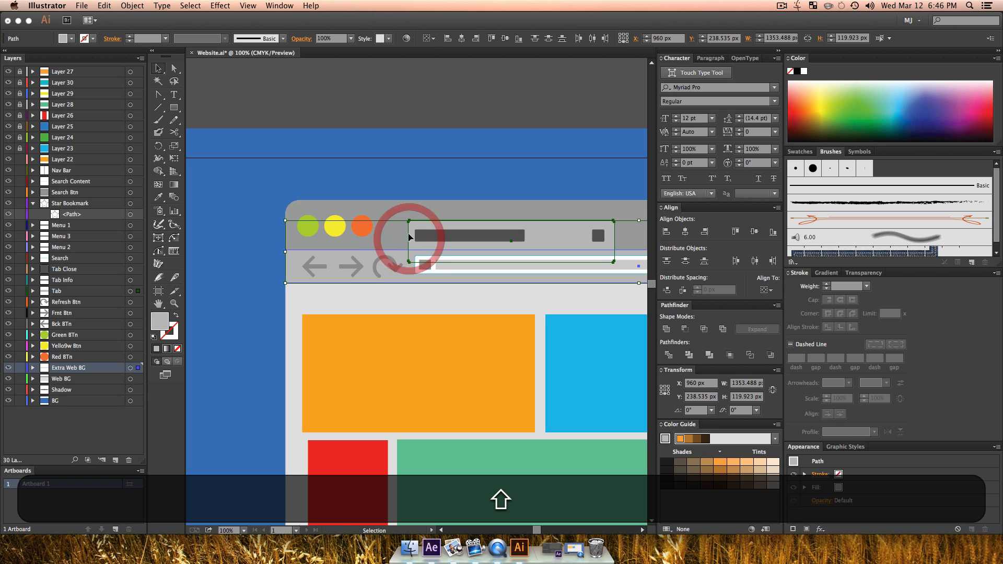
left_click(114, 459)
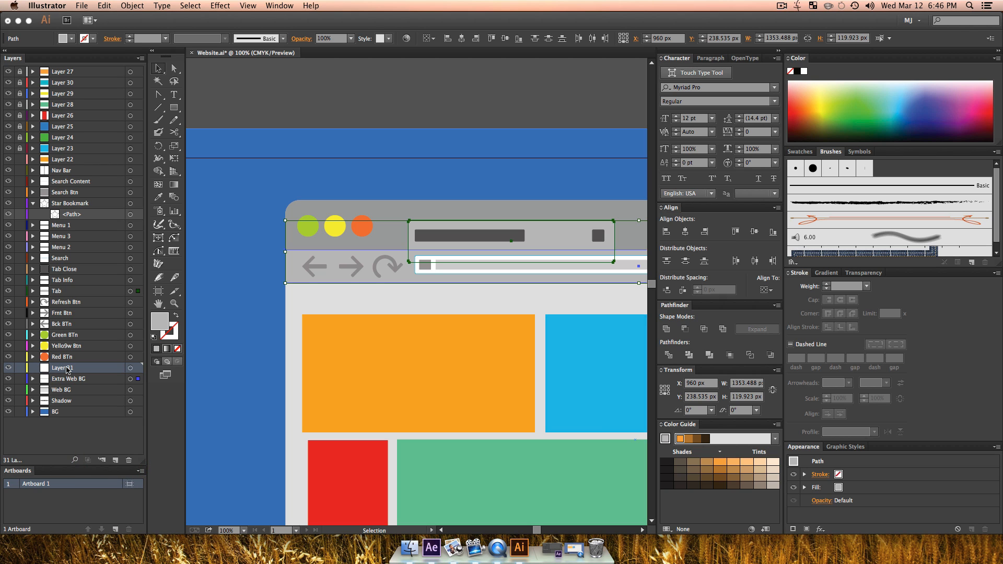
key("super+f")
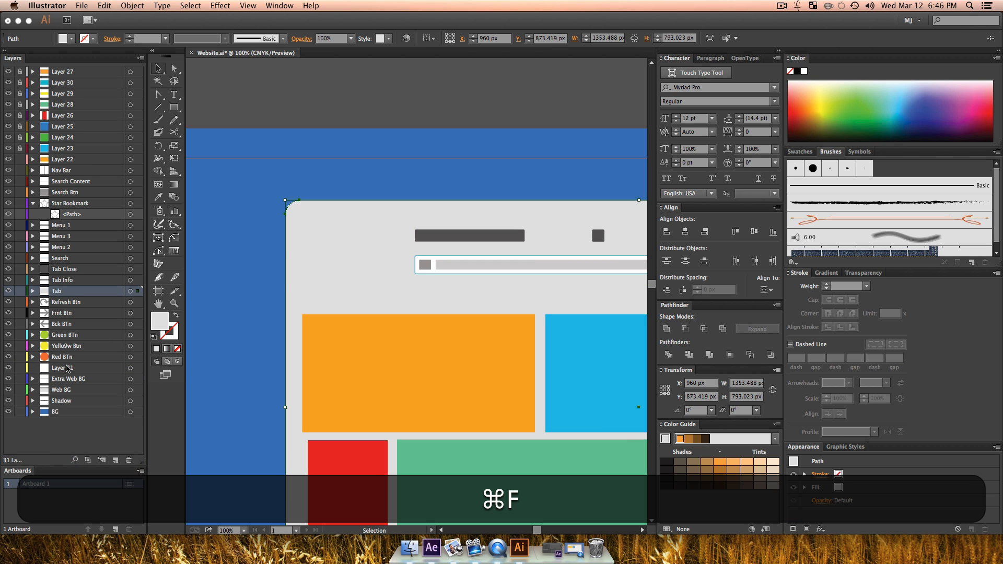
key("super+z")
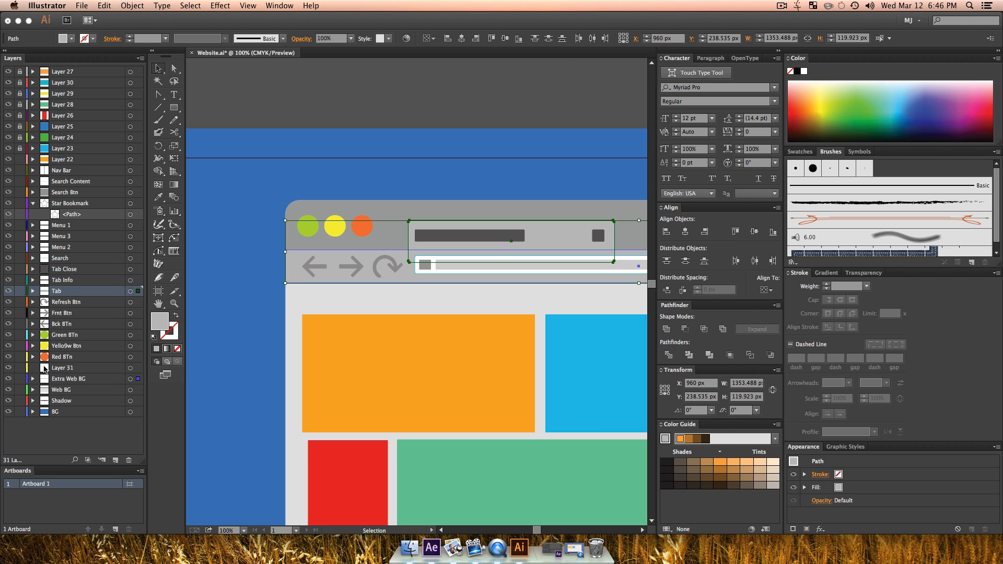
left_click_drag(24, 403, 20, 72)
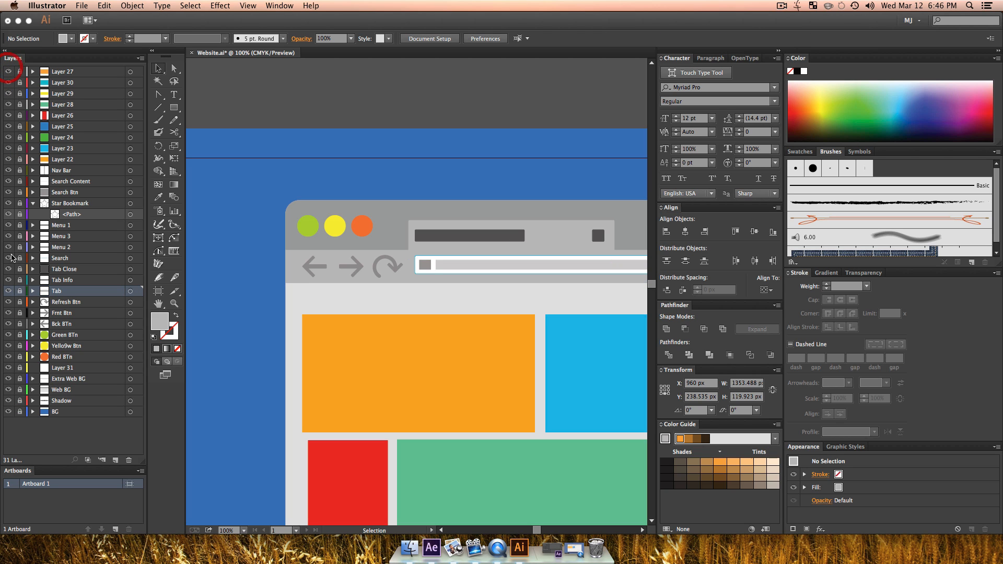
left_click(65, 369)
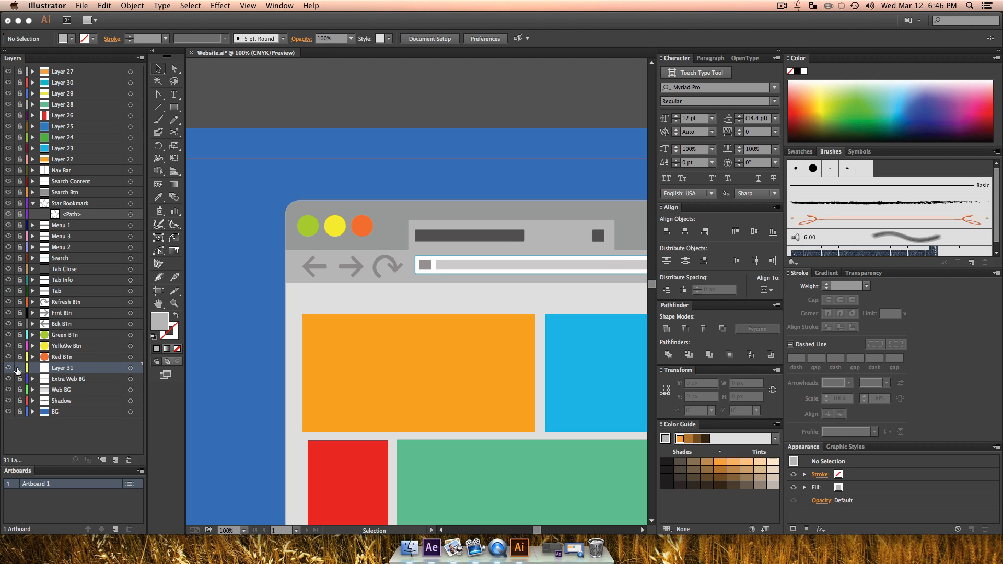
key("super+f")
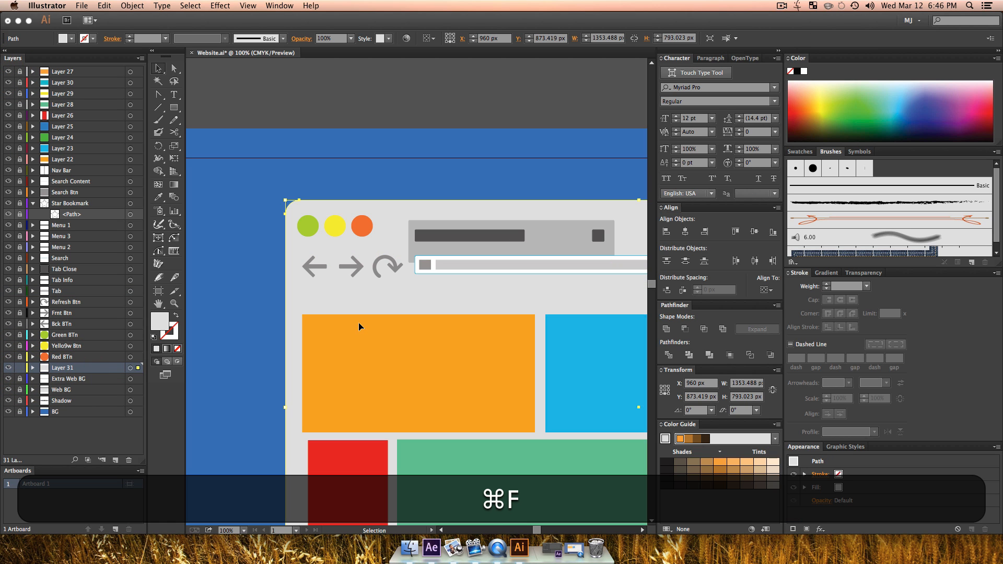
key("super+z")
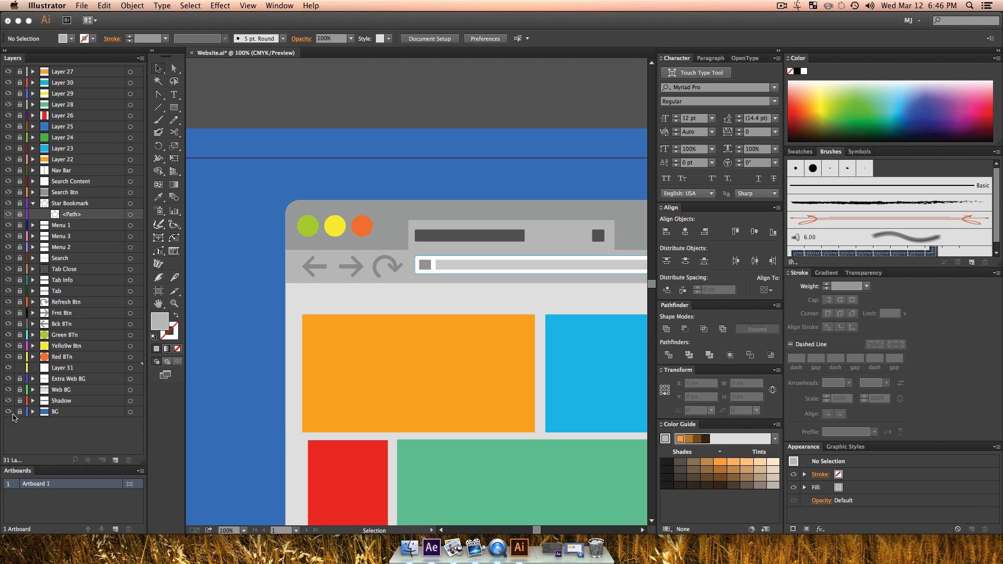
Step: Copy the grey toolbar strip together with the browser tab shape
left_click(202, 215)
key("z")
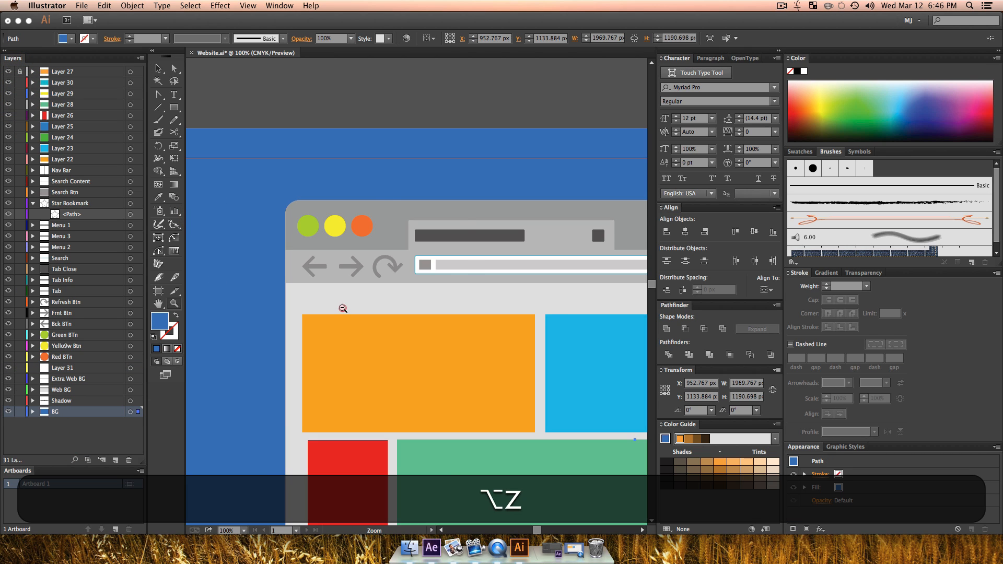
left_click(343, 309, "alt")
left_click_drag(378, 302, 237, 311)
key("v")
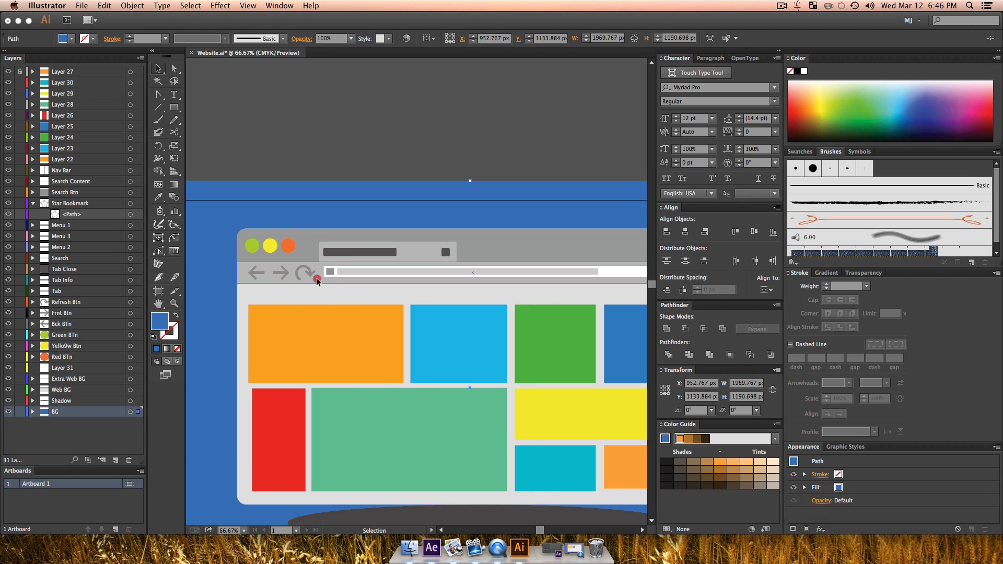
left_click(316, 277)
key("shift")
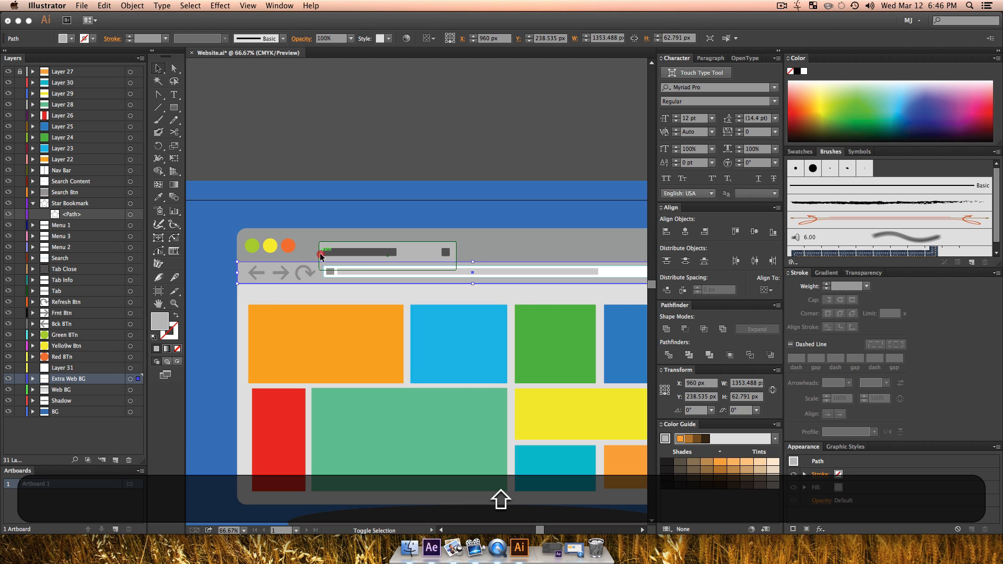
left_click(321, 255, "shift")
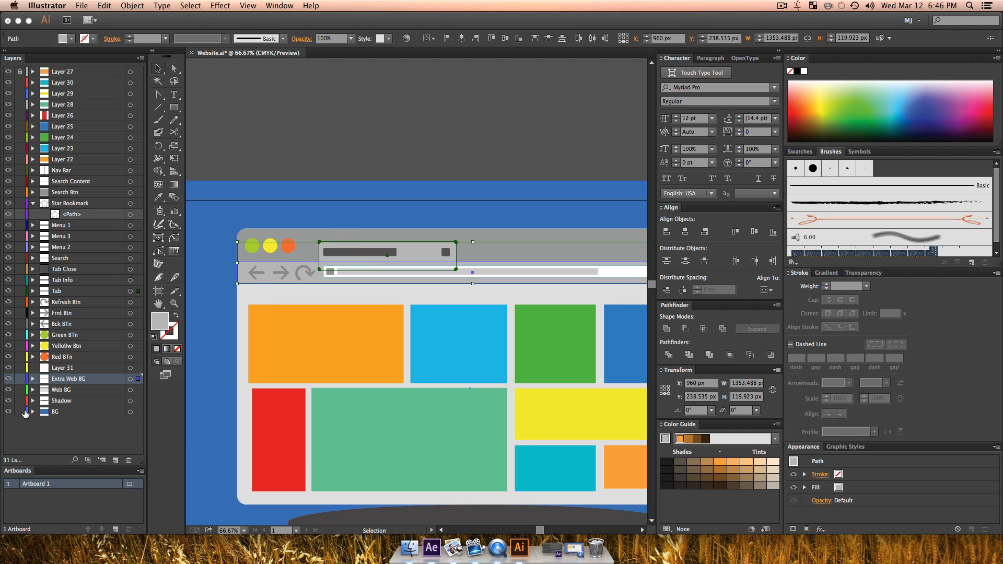
key("super+c")
Step: Lock every layer except Layer 31, then paste the copied strip and tab in front on Layer 31 and unite them
left_click_drag(21, 413, 25, 181)
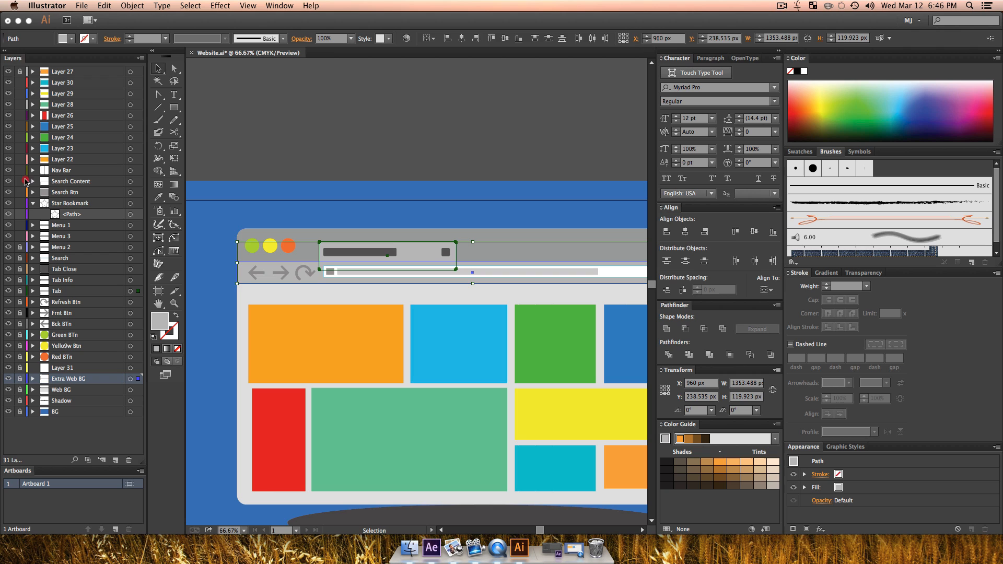
left_click(73, 442)
left_click(62, 368)
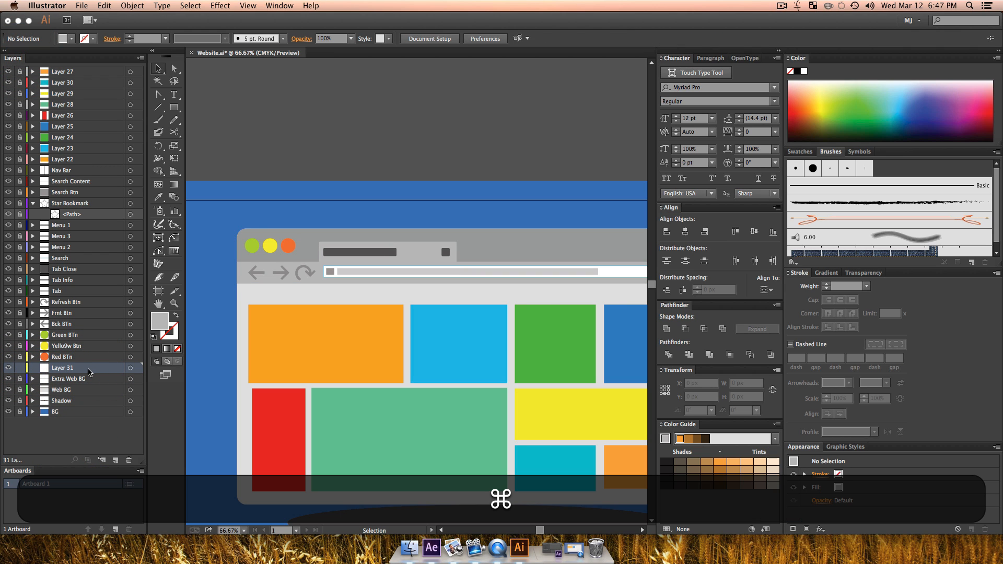
key("super+f")
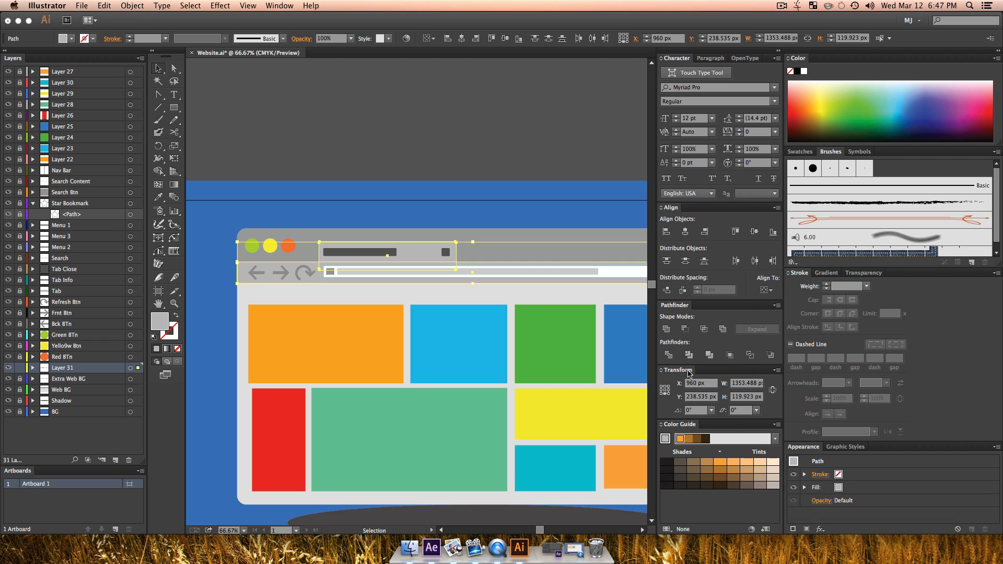
left_click(667, 331)
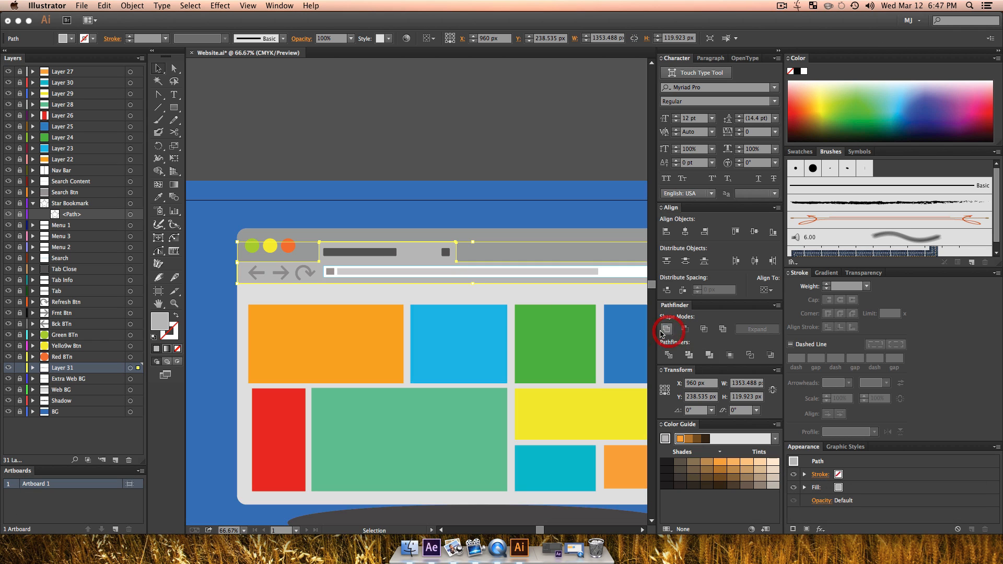
Step: Fill the united tab-and-toolbar shape with a light peach tint and move Layer 31 directly below Menu 1
left_click(762, 464)
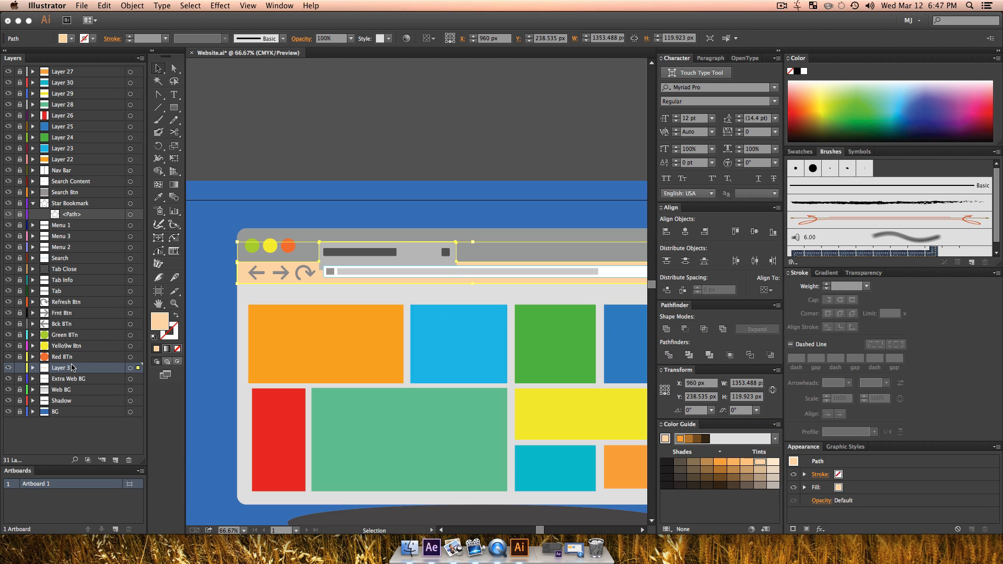
left_click_drag(72, 369, 66, 230)
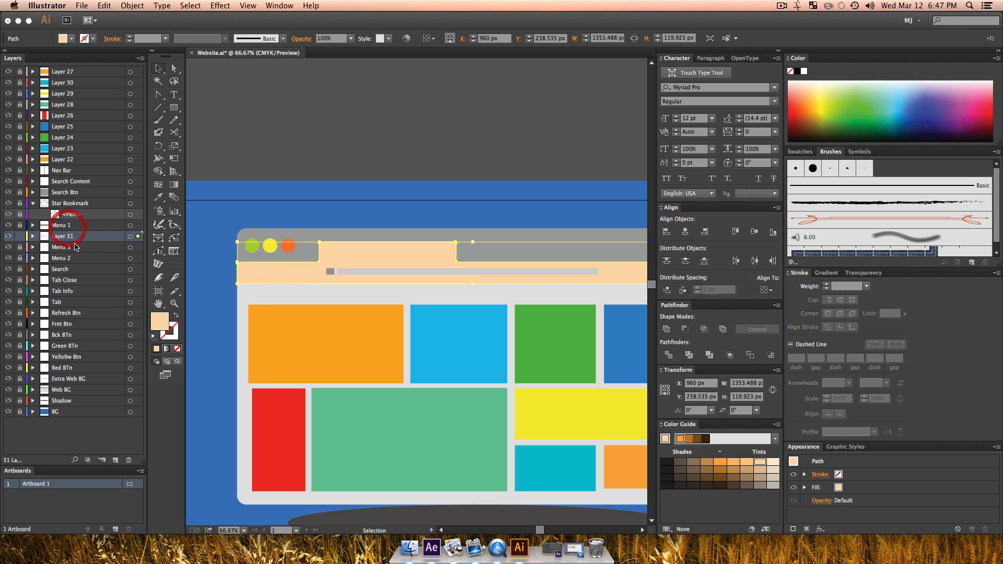
key("v")
left_click(543, 217)
Step: Give the peach tab-and-toolbar shape a 9 pt teal stroke using the C=80 M=10 Y=45 K=0 swatch
left_click(409, 246)
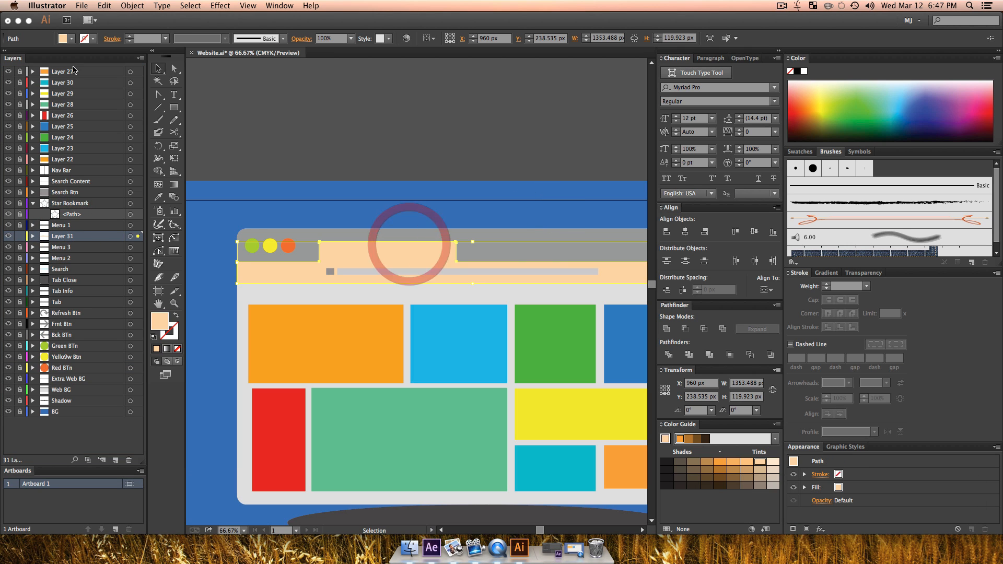
left_click(93, 39)
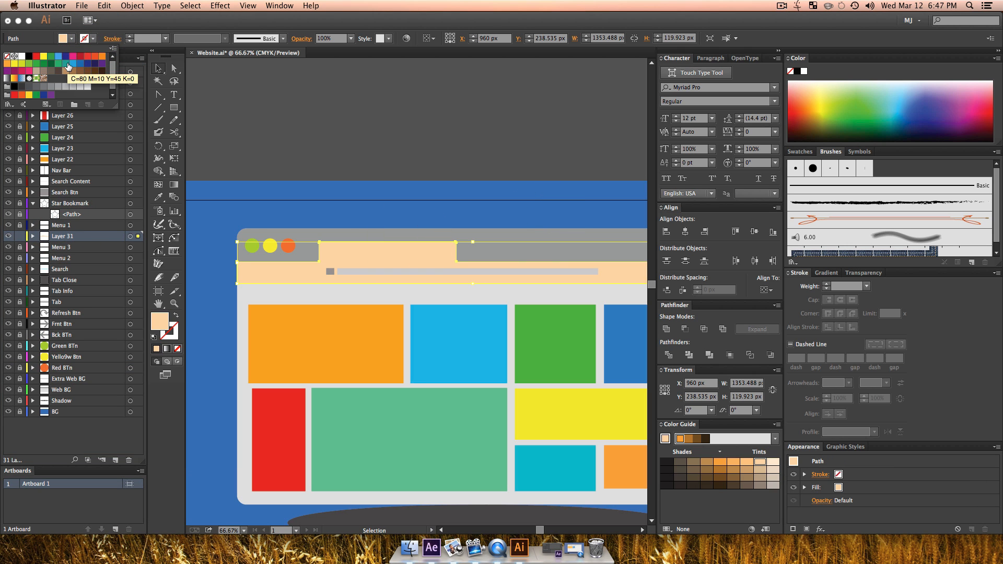
left_click(65, 63)
left_click(131, 38)
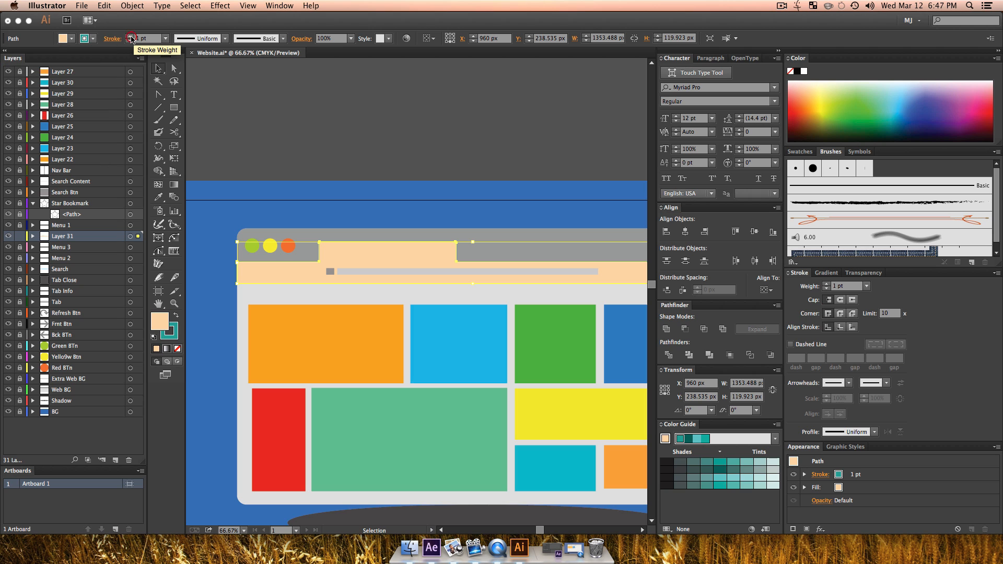
left_click(130, 37)
left_click(130, 37)
left_click(130, 37)
left_click(130, 37)
left_click(130, 37)
left_click(130, 37)
left_click(130, 37)
left_click(130, 37)
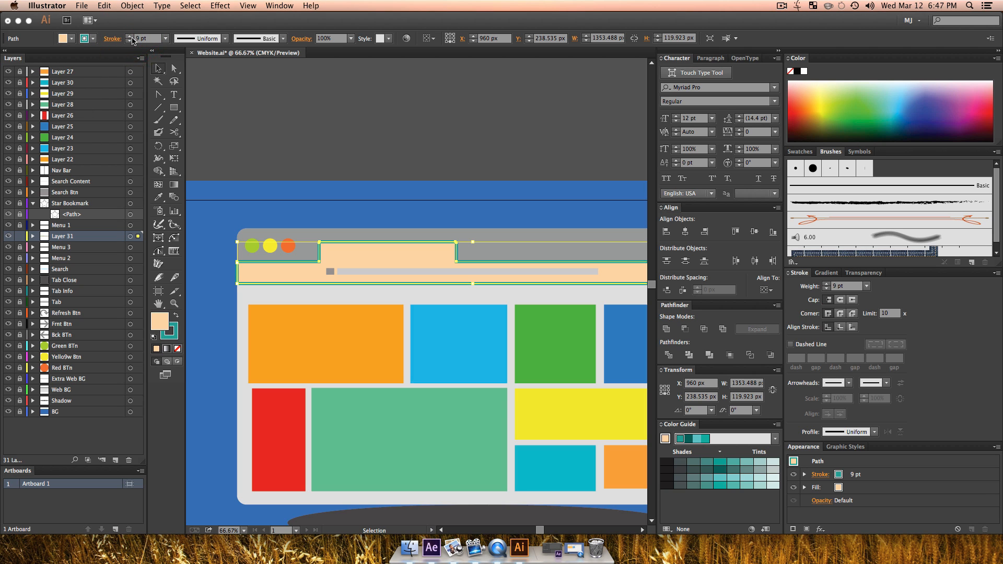
key("v")
left_click(418, 191)
Step: Expand the stroked tab-and-toolbar shape so its stroke becomes a filled outline
left_click(369, 255)
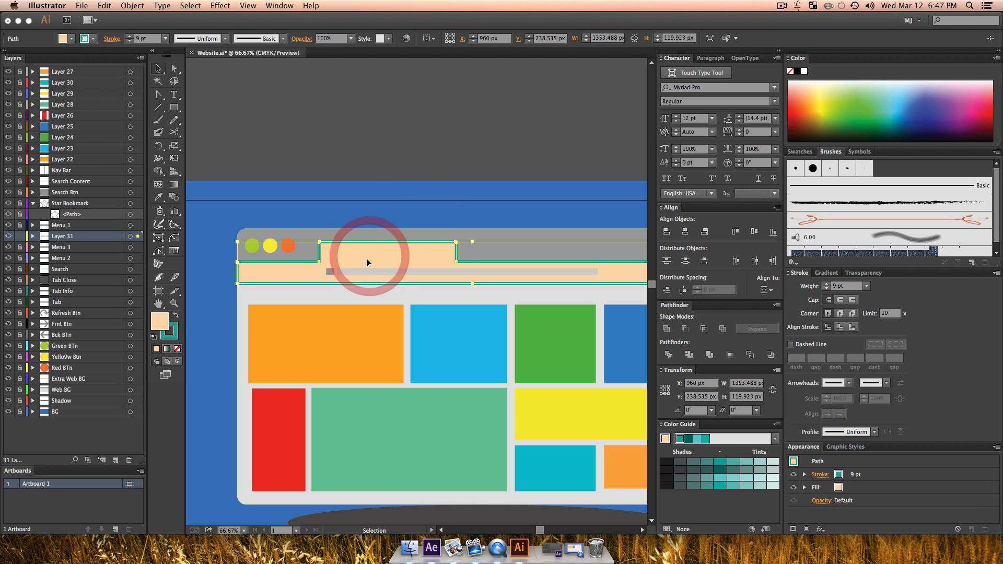
left_click(132, 6)
left_click(150, 128)
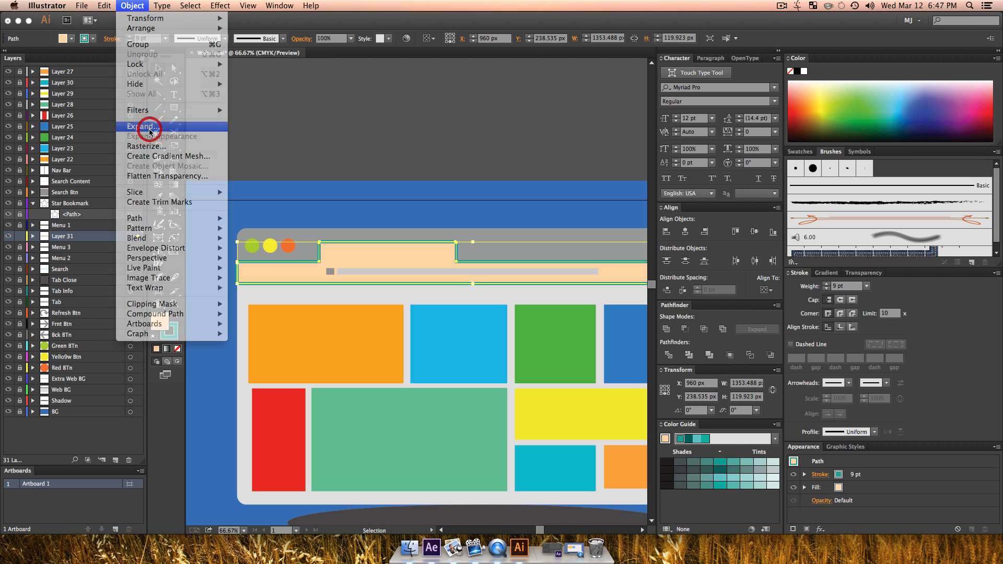
left_click(90, 211)
key("v")
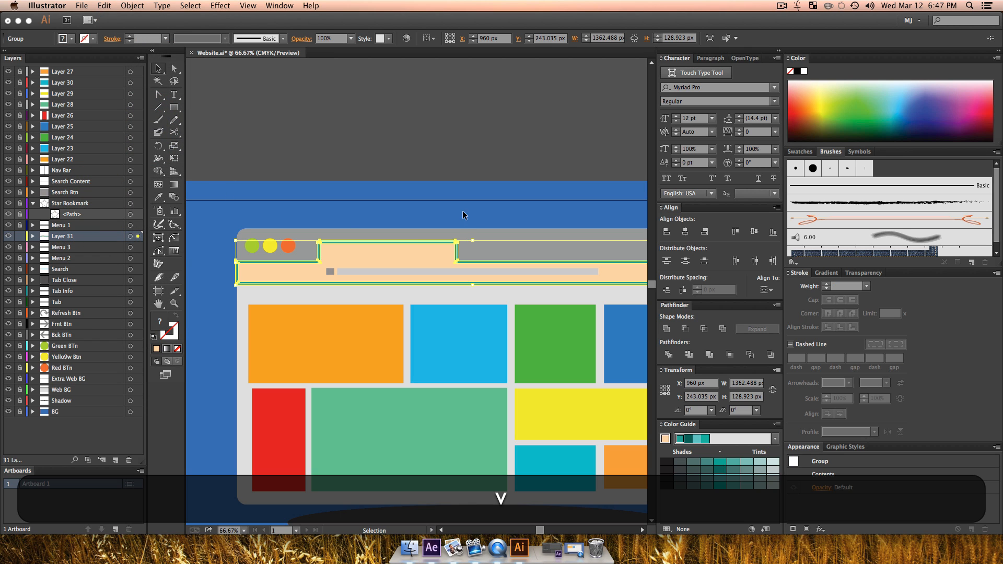
left_click(459, 206)
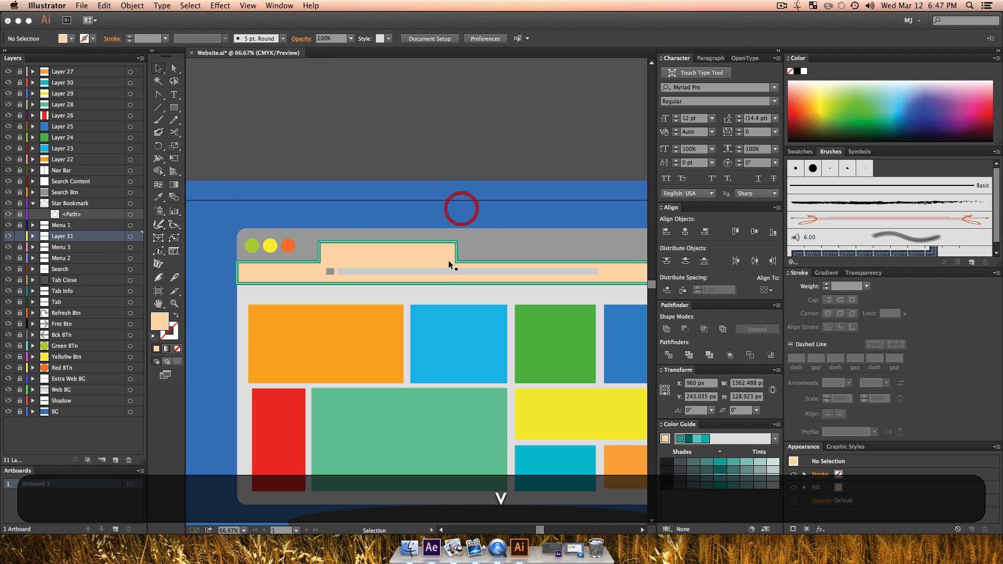
Step: Unite the expanded outline and fill into one shape and recolour it with the palest teal tint
left_click(402, 247)
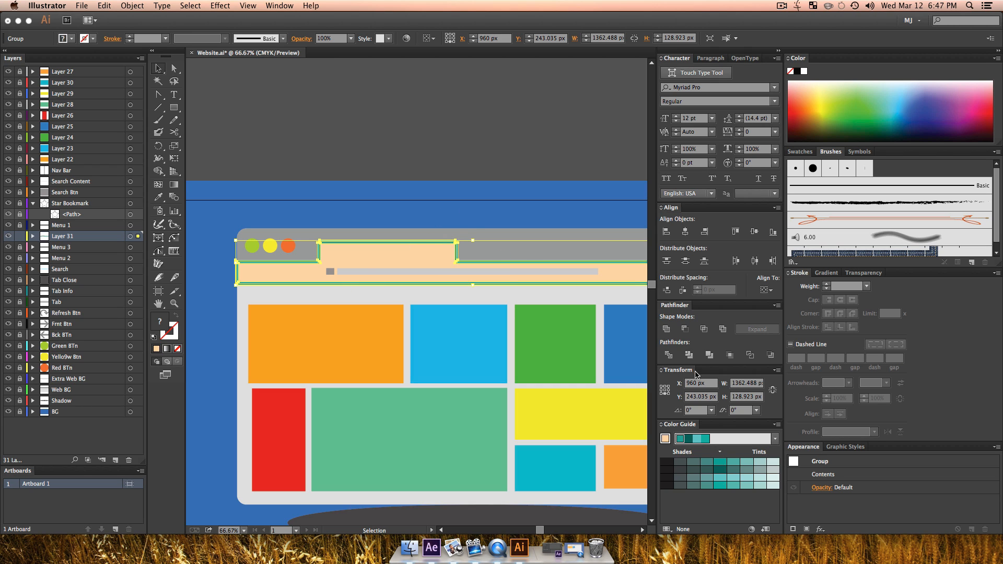
left_click(665, 330)
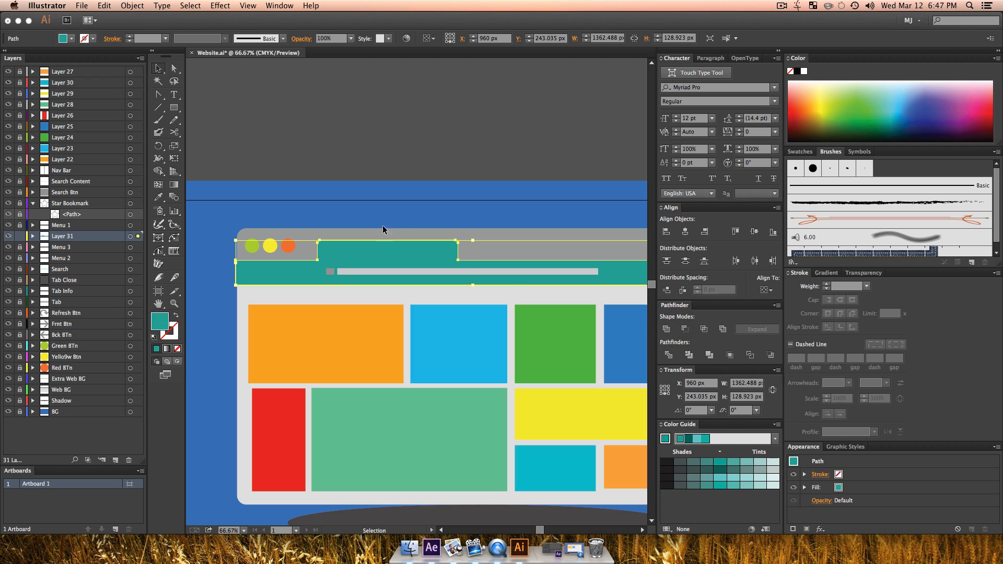
left_click(411, 173)
left_click(343, 252)
left_click(775, 466)
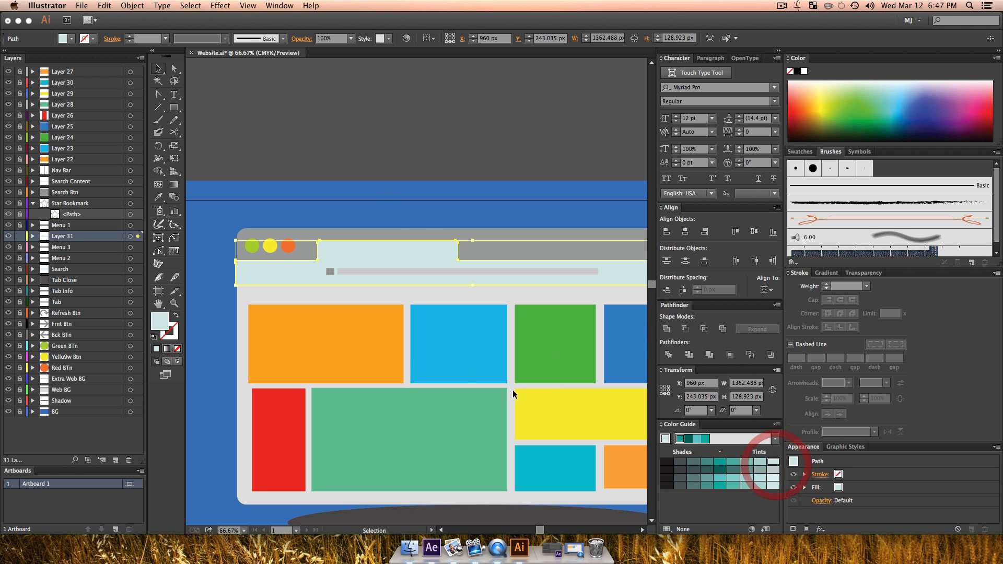
left_click(410, 351)
Step: Trim the pale shape's overhang at the browser window's left edge by subtracting a rectangle with Minus Front
left_click(174, 108)
left_click_drag(174, 110, 212, 111)
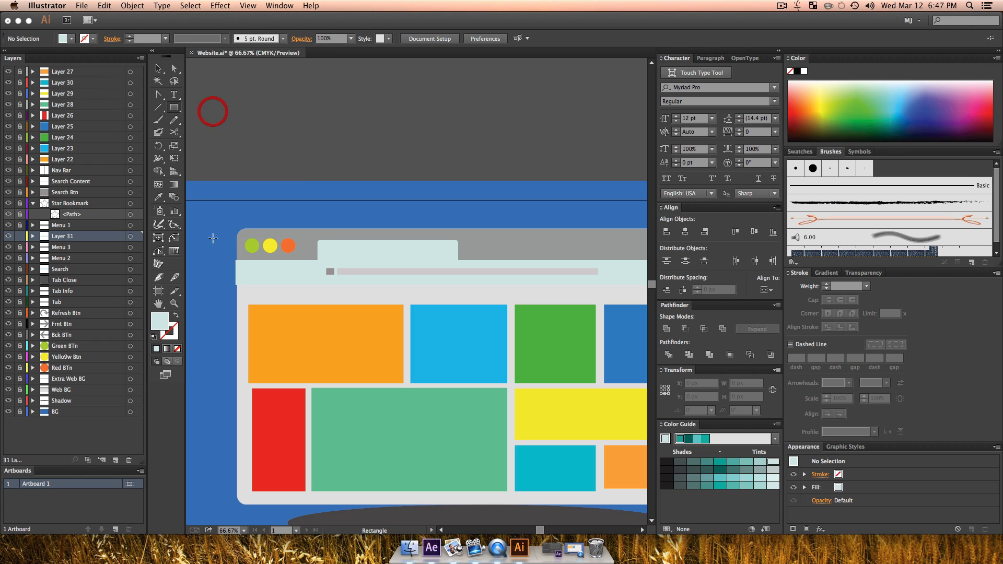
left_click_drag(217, 248, 238, 295)
key("v")
left_click(265, 274, "shift")
left_click(685, 328)
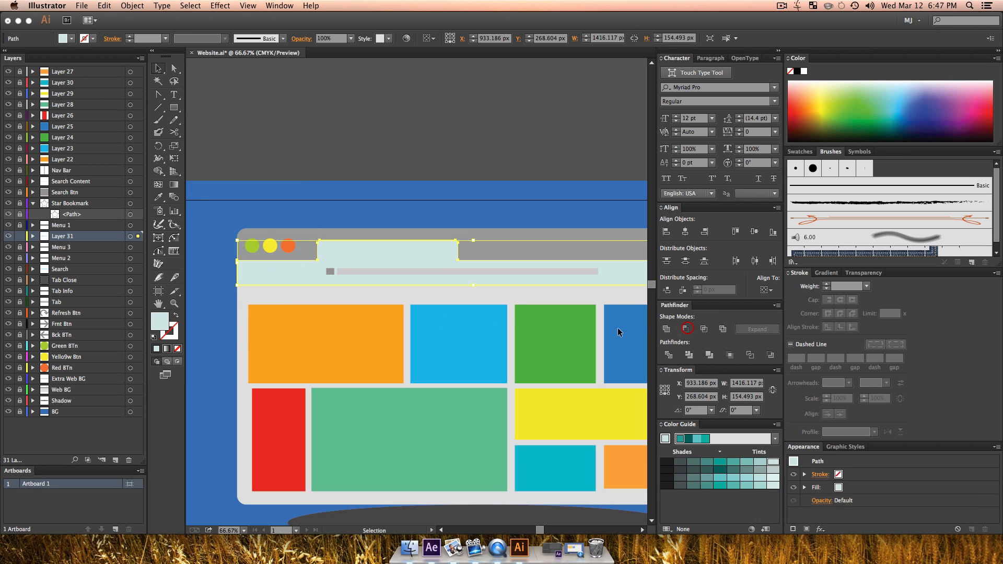
Step: Trim the pale shape's overhang past the browser window's right edge by subtracting a rectangle about 142 by 216 px
left_click_drag(510, 312, 228, 315)
left_click(176, 109)
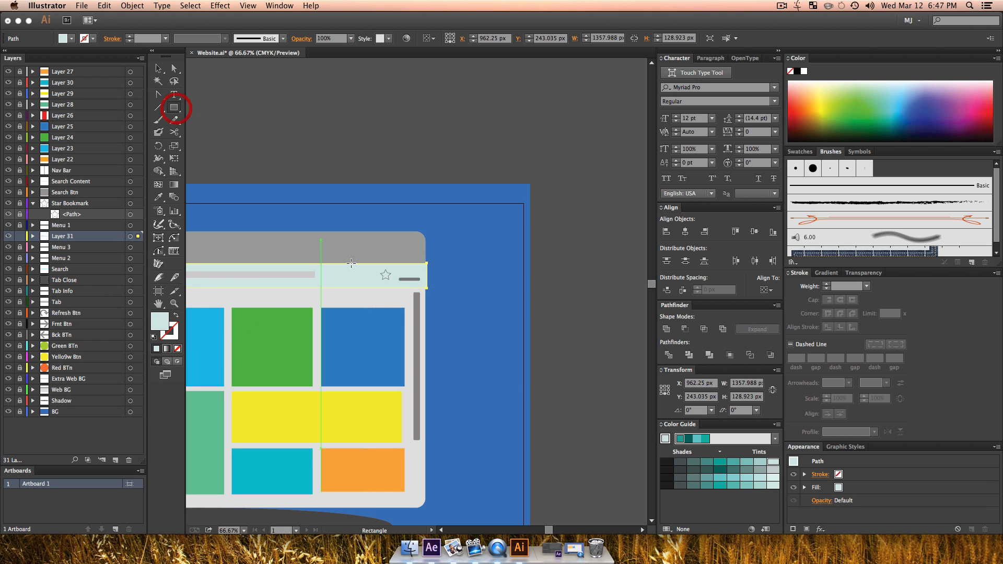
mouse_move(475, 328)
left_mouse_down()
mouse_move(417, 258)
mouse_move(425, 253)
left_mouse_up()
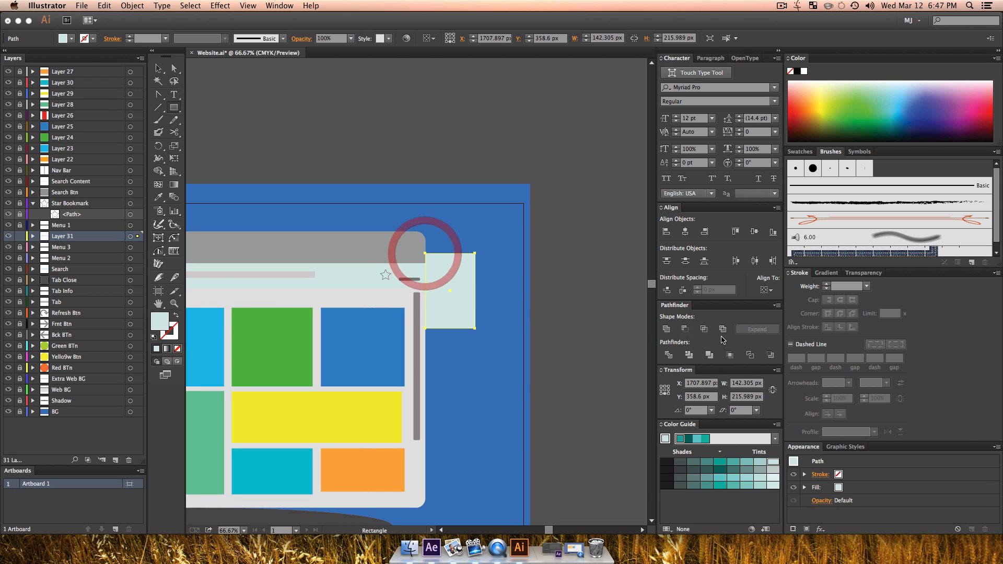
left_click(685, 329)
key("shift+v")
left_click(377, 276, "shift")
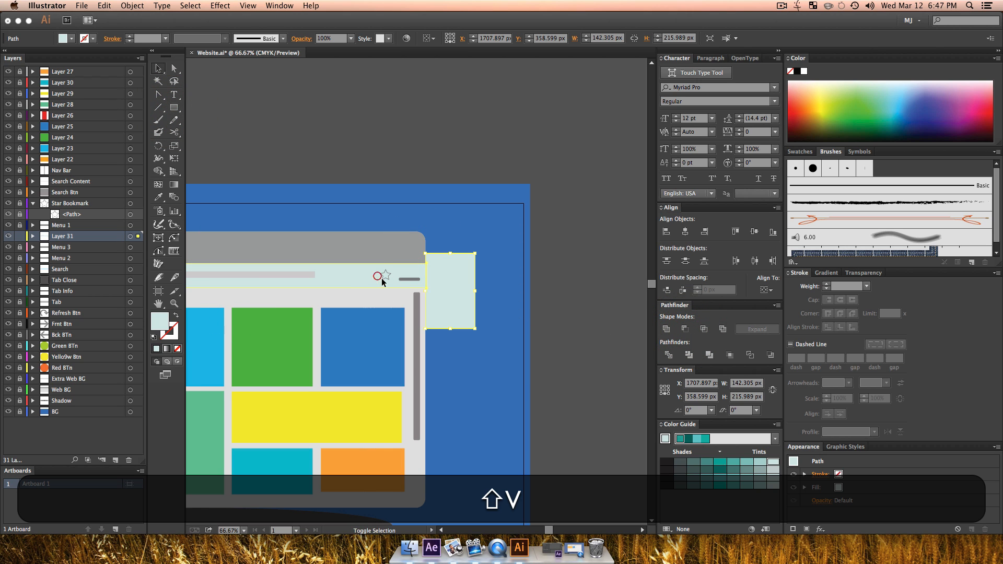
left_click(685, 329)
Step: Cut off the lower part of the pale tab-and-toolbar shape by subtracting a rectangle about 1604 px wide across the window
left_click_drag(404, 368, 557, 382)
key("z")
left_click(449, 341, "alt")
left_click_drag(422, 352, 443, 364)
key("v")
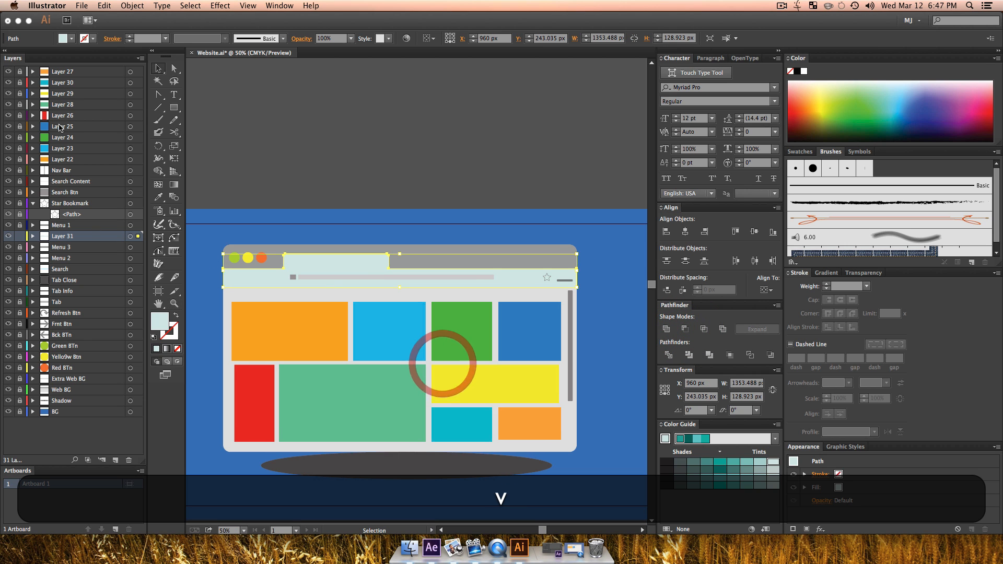
left_click(174, 107)
left_click_drag(614, 318, 195, 273)
key("v")
left_click(340, 255, "shift")
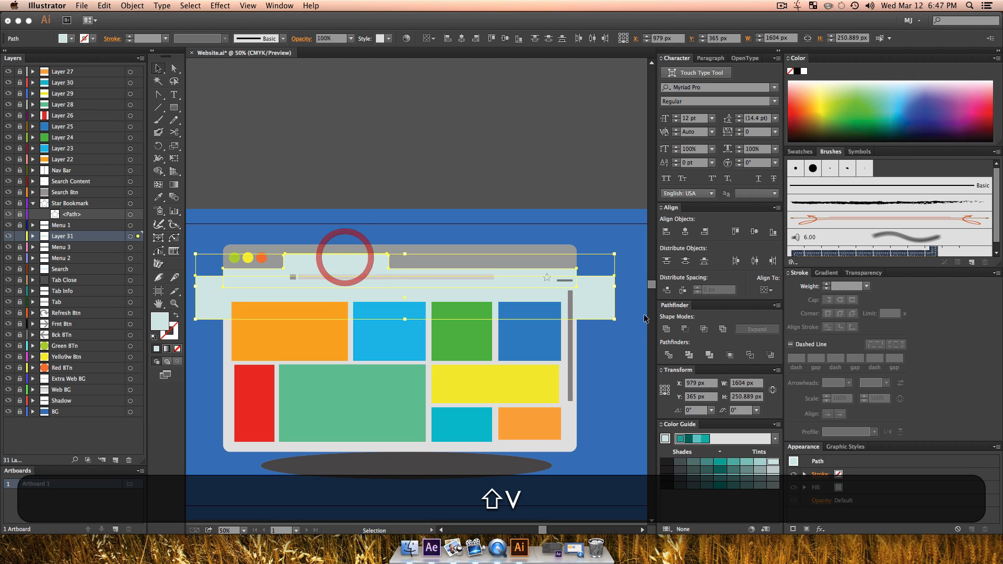
left_click(687, 331)
left_click(588, 394)
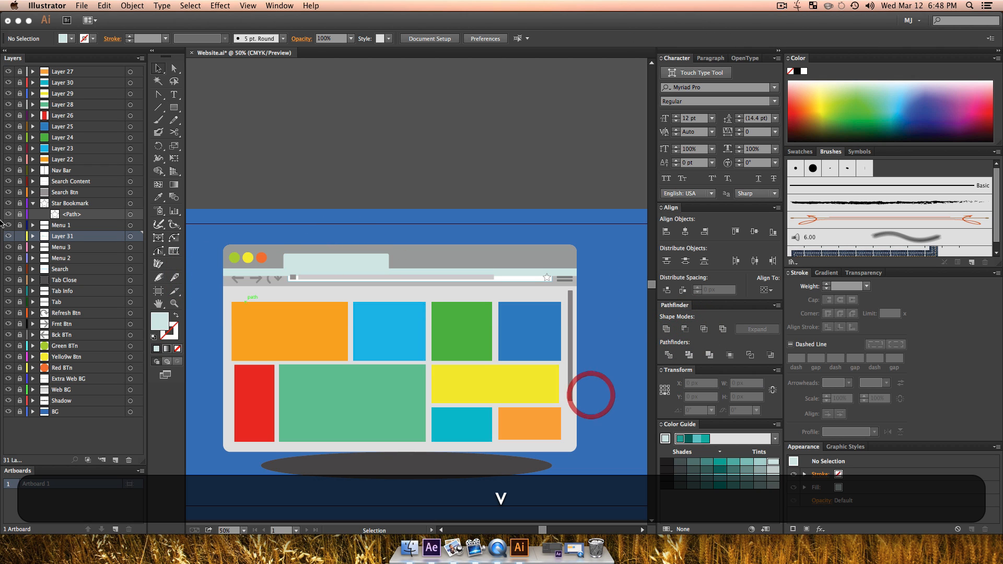
Step: Rename Layer 31 as Web Highlight and move it directly above the Web BG layer
double_click(64, 237)
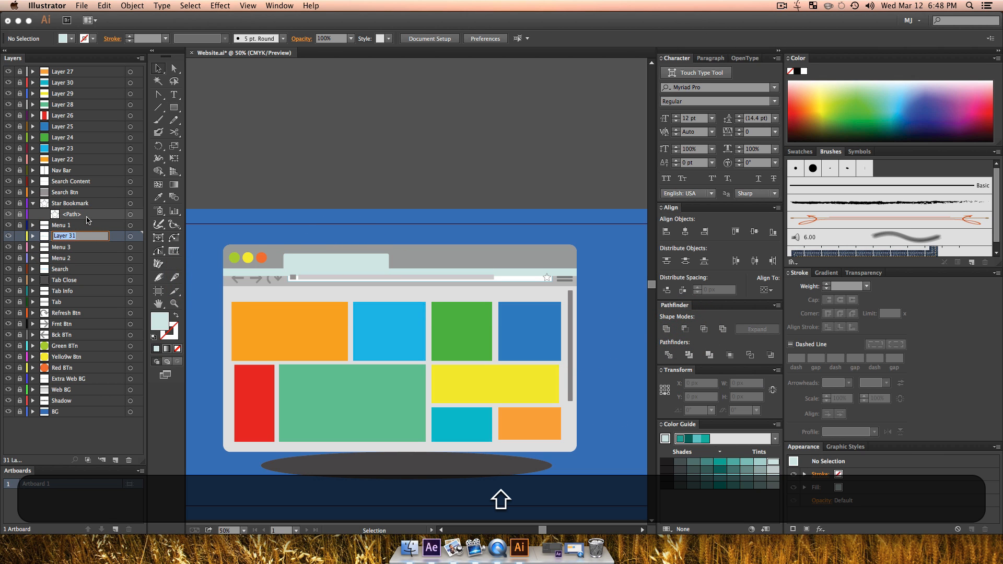
type("Web Highlight")
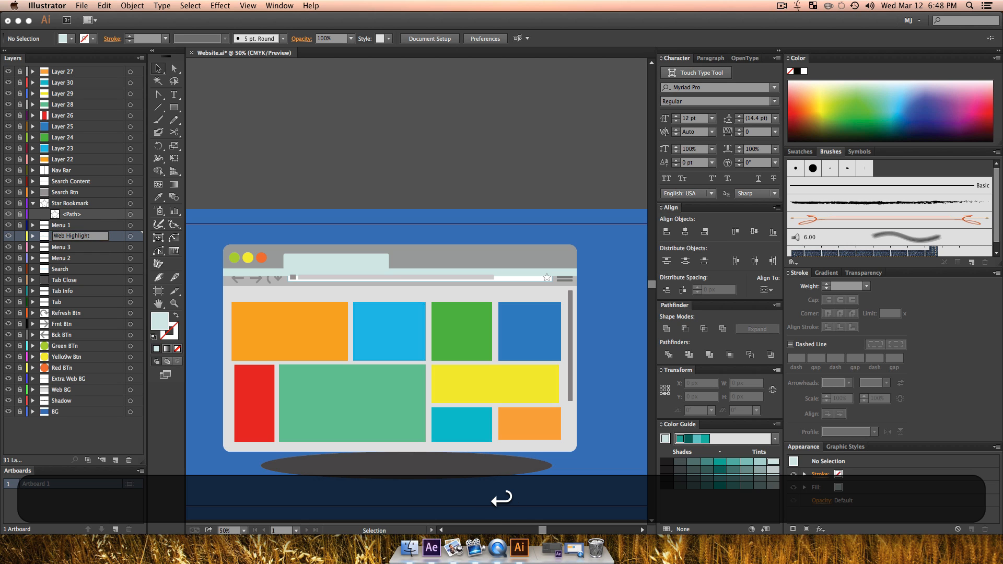
left_click_drag(78, 236, 70, 287)
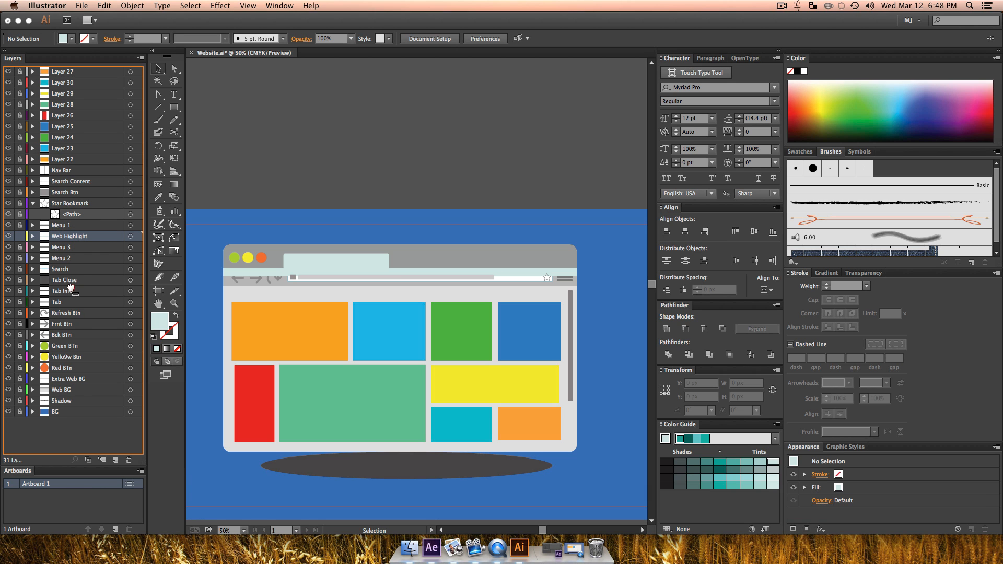
left_click_drag(75, 384, 70, 389)
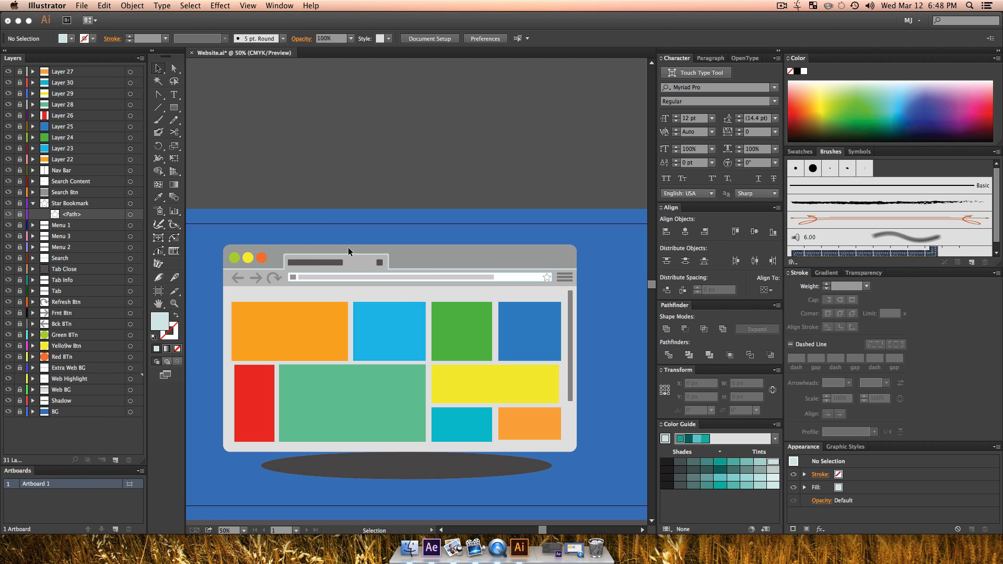
left_click(588, 271)
Step: Add three new layers above Layer 27
key("z")
left_click(365, 357, "alt")
left_click_drag(370, 348, 343, 392)
key("v")
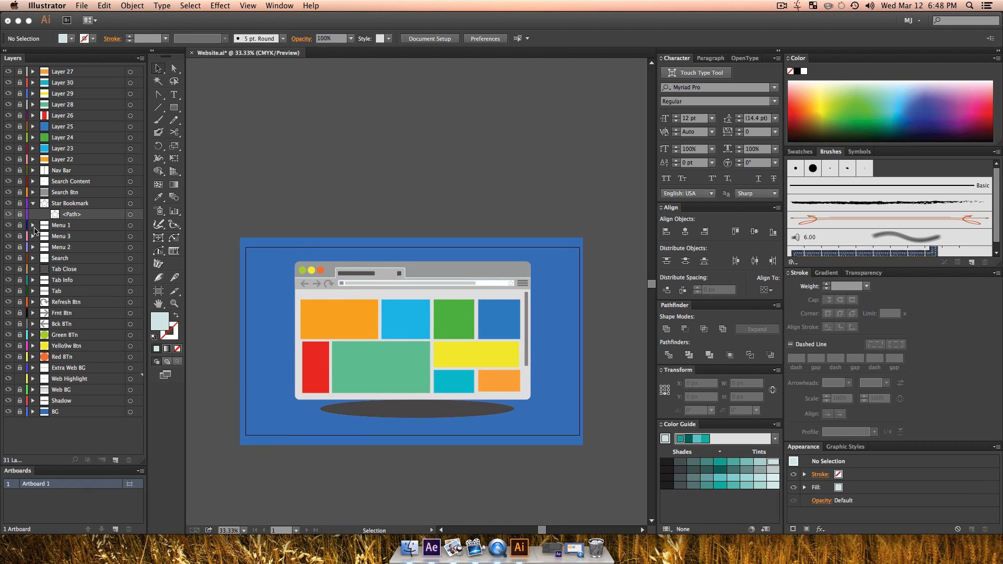
left_click(78, 72)
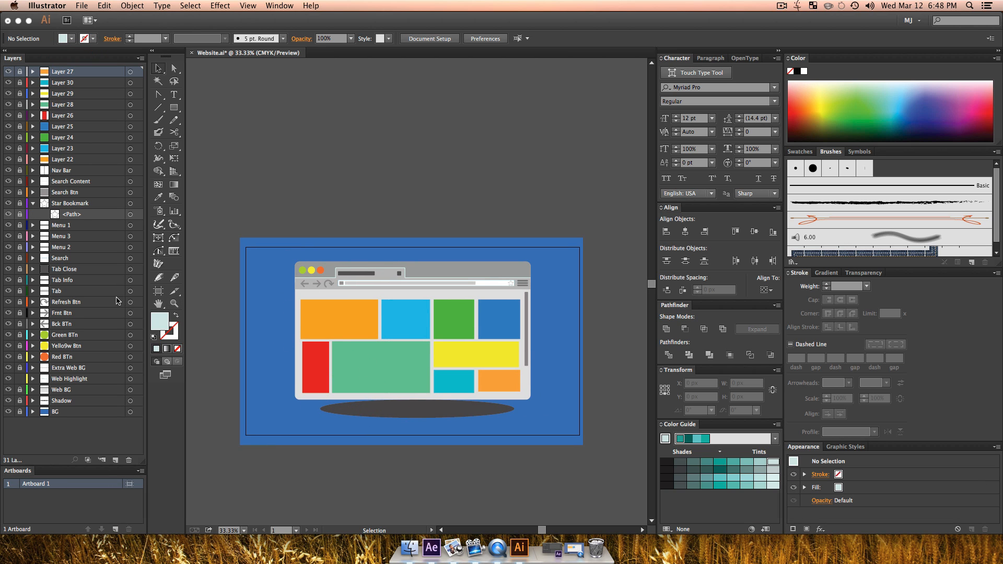
left_click(116, 460)
left_click(116, 461)
left_click(116, 460)
key("v")
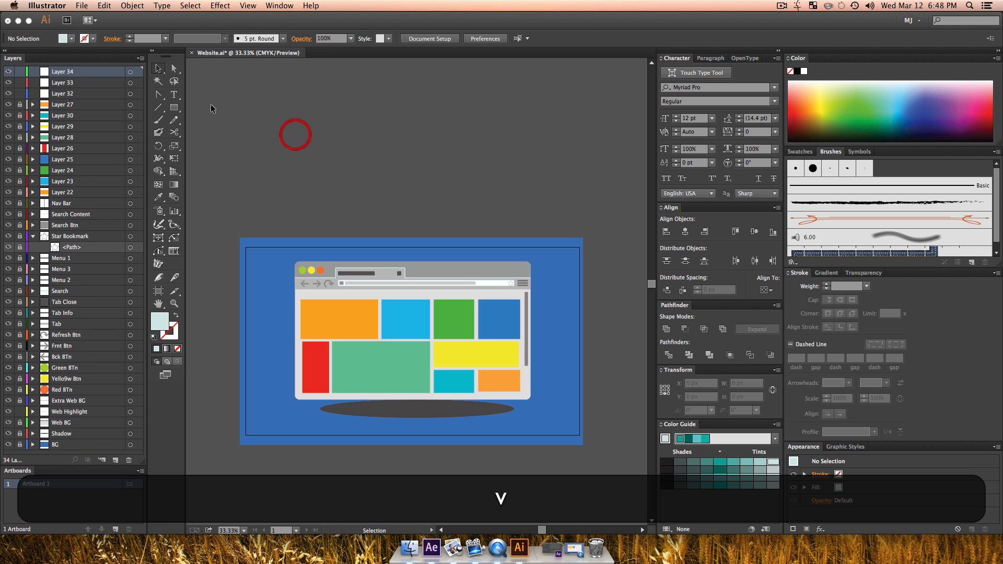
Step: Draw a circle about 74 px wide on Layer 34 in the artboard's upper-left area and fill it light grey
left_click_drag(174, 107, 225, 135)
key("shift")
left_click_drag(268, 256, 280, 269)
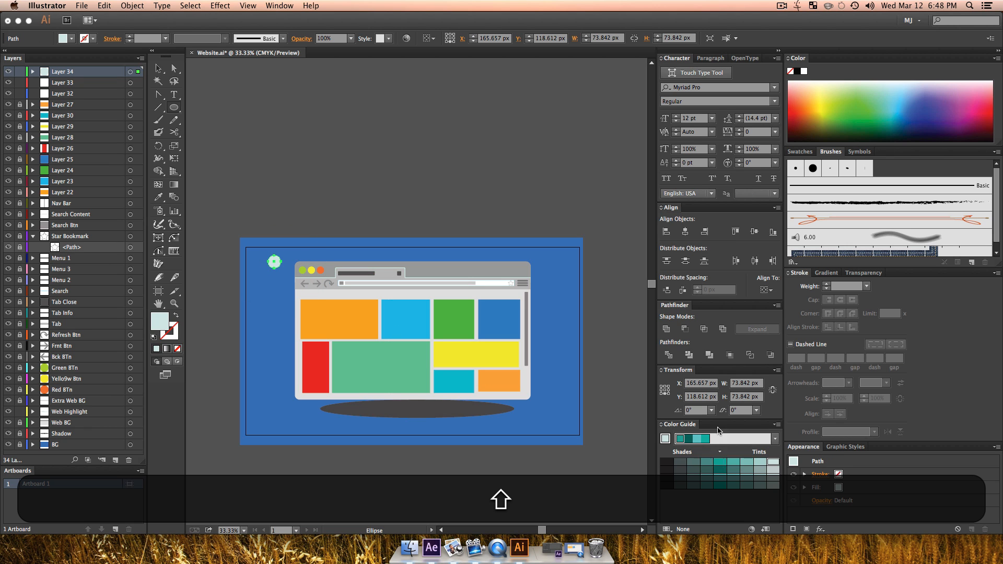
left_click(668, 441)
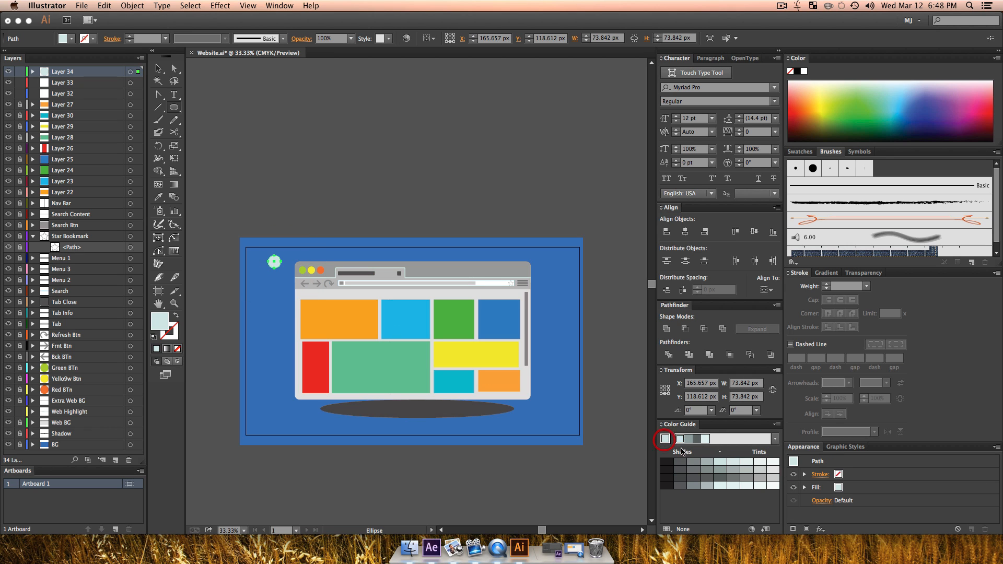
left_click(758, 471)
key("v")
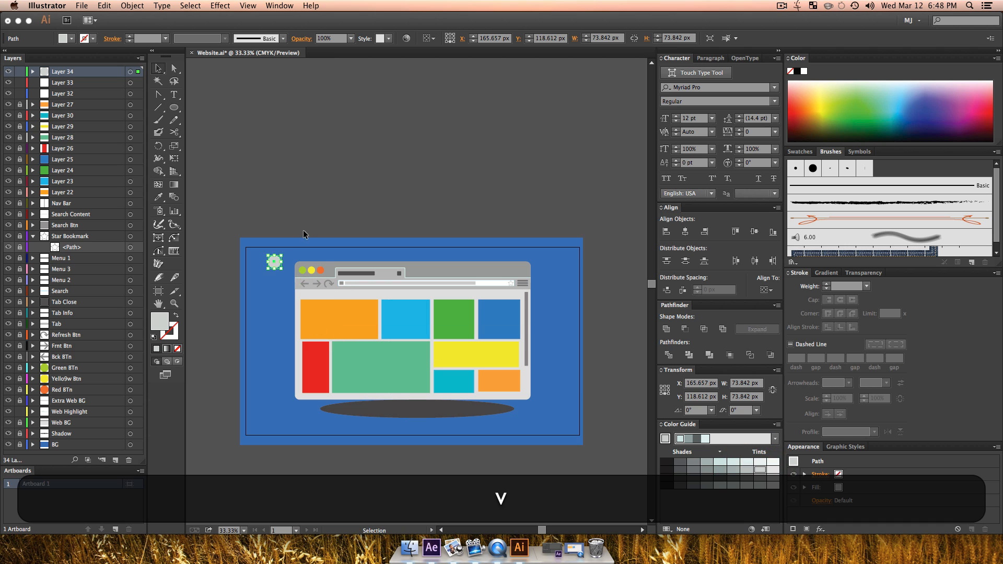
left_click(302, 227)
Step: Duplicate the light grey circle in place and move one of the two circles onto Layer 33
key("z")
left_click(280, 285)
left_click(396, 335)
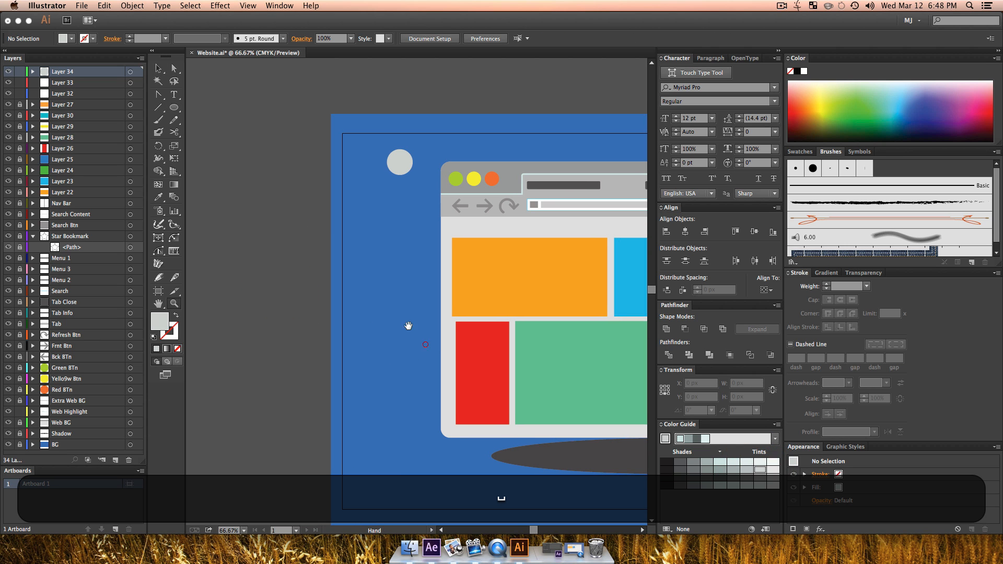
key("v")
left_click(400, 160)
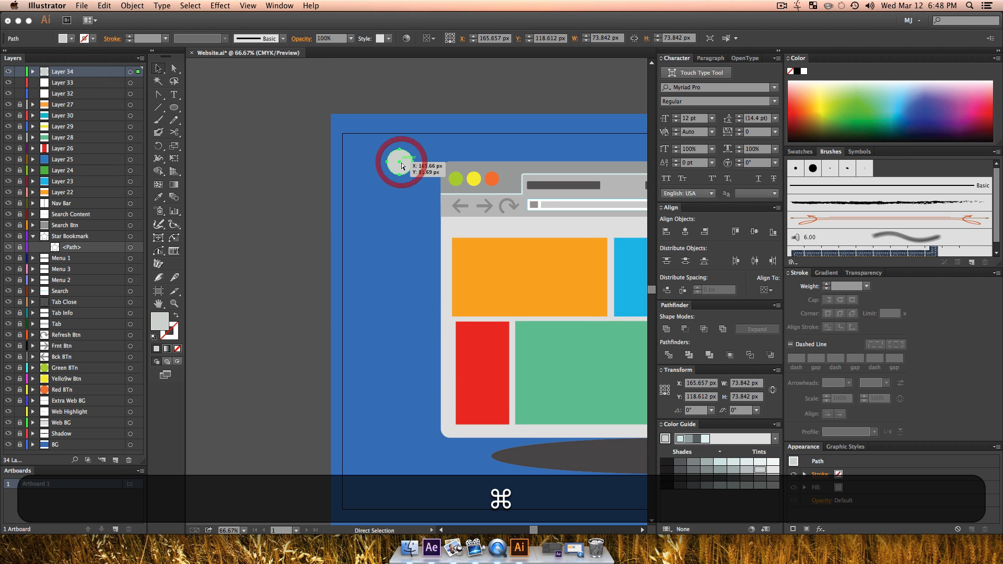
key("super+c")
key("super+f")
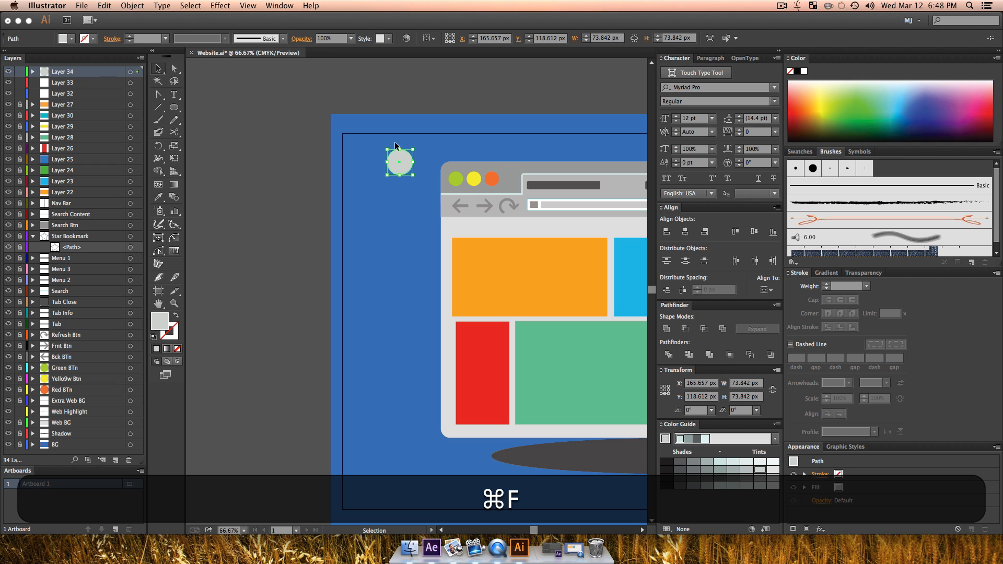
left_click_drag(137, 83, 134, 85)
key("v")
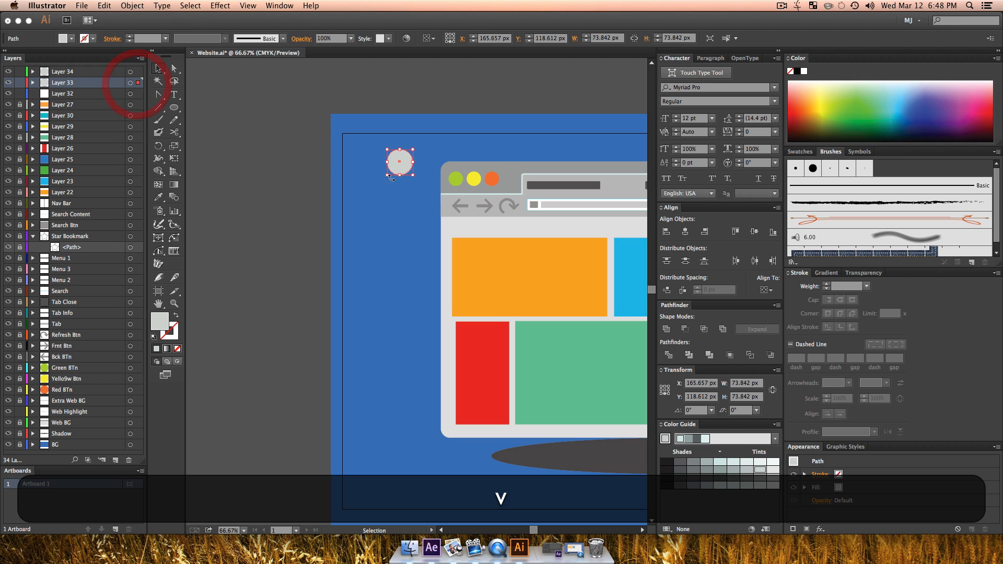
Step: Move the Layer 34 circle straight down to about Y 910 px and fill it with a medium grey
left_click_drag(400, 163, 401, 442)
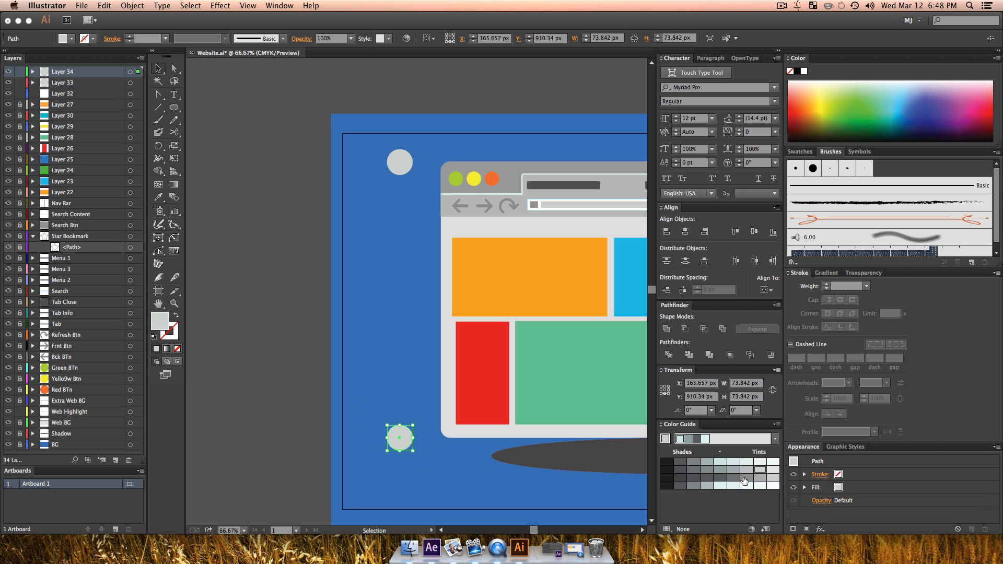
left_click(743, 477)
key("v")
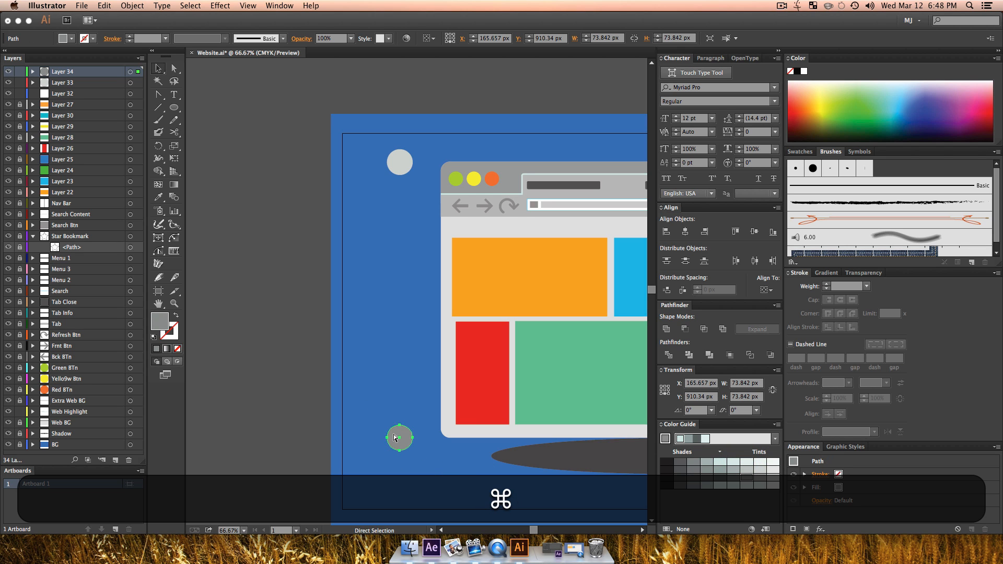
Step: Duplicate the medium grey circle in place, shrink the copy to about 38 px around its centre and fill it darker grey
key("super+c")
key("super+f")
key("shift+super+f")
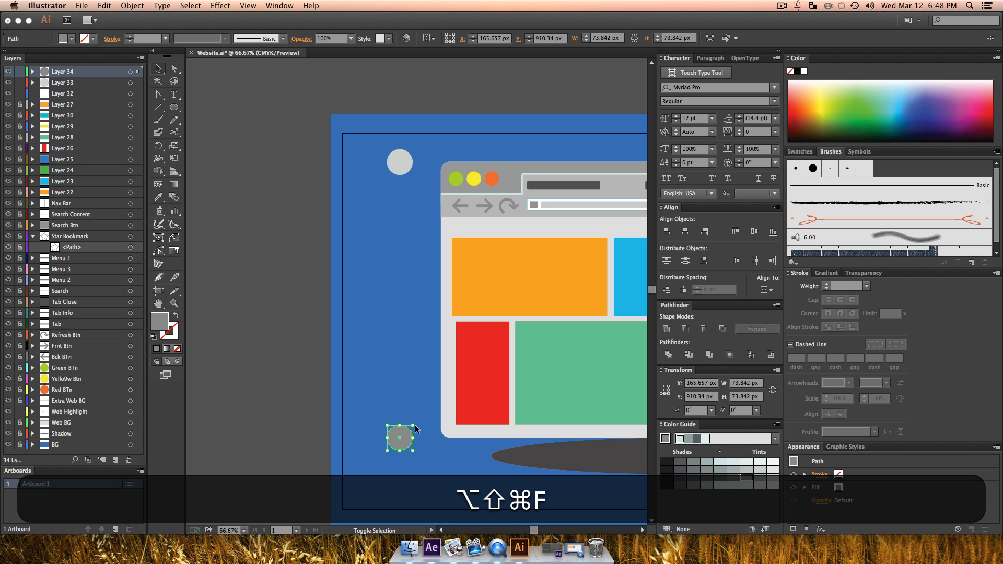
left_click_drag(413, 425, 409, 433)
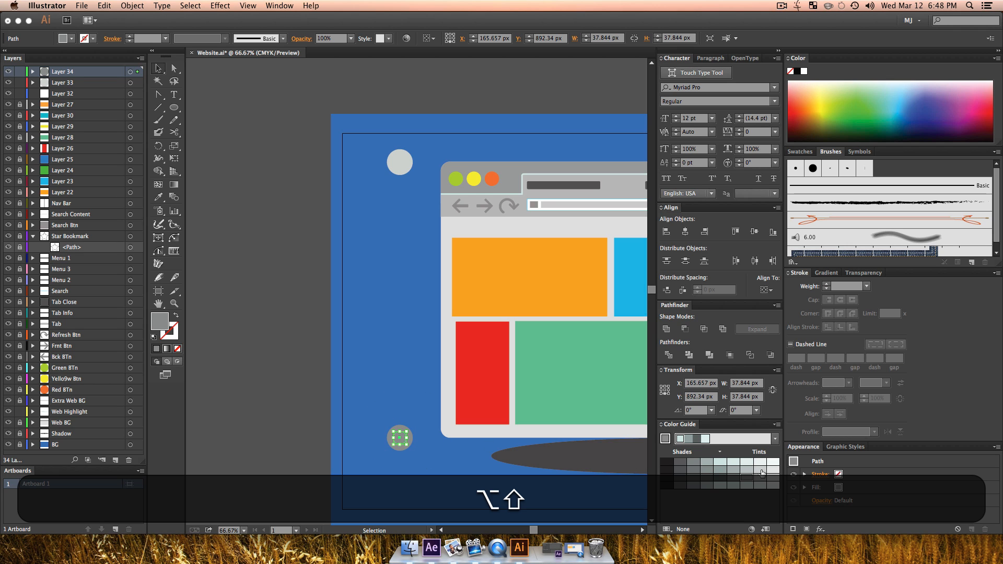
key("v")
left_click(437, 467)
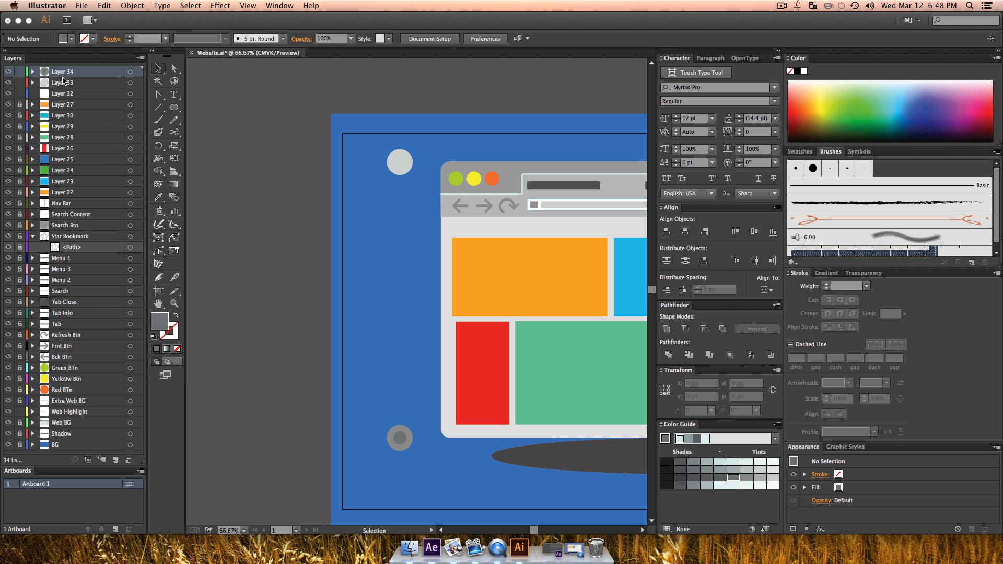
Step: Draw a rectangle about 74 by 792 px joining the two circles' centres, using the upper circle's light grey fill
left_click(174, 107)
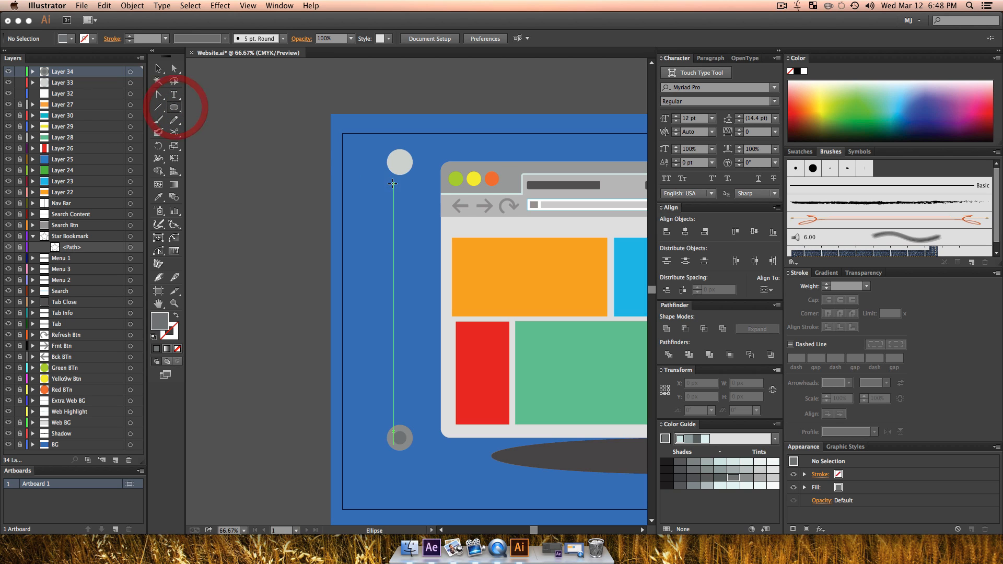
left_click_drag(174, 111, 201, 109)
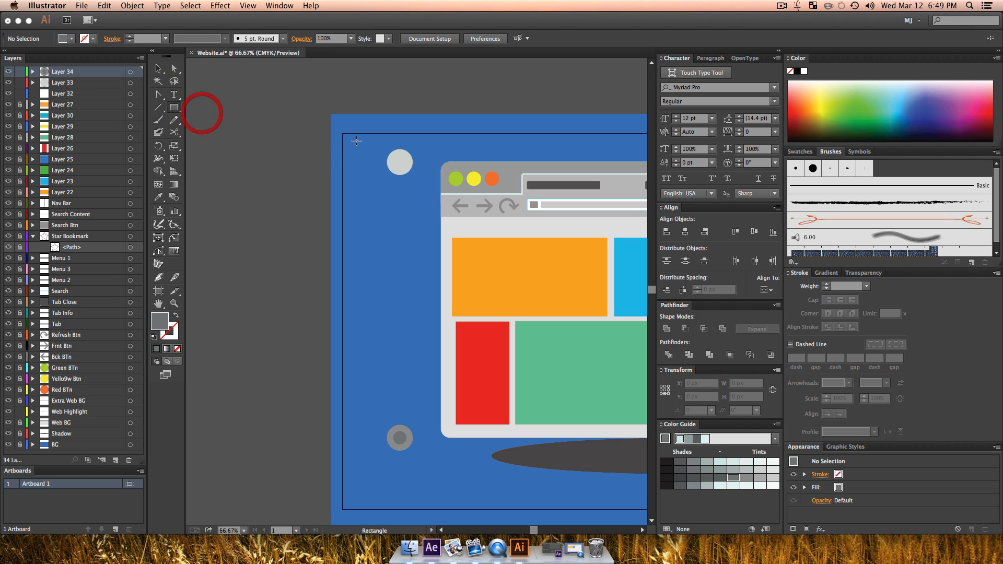
key("i")
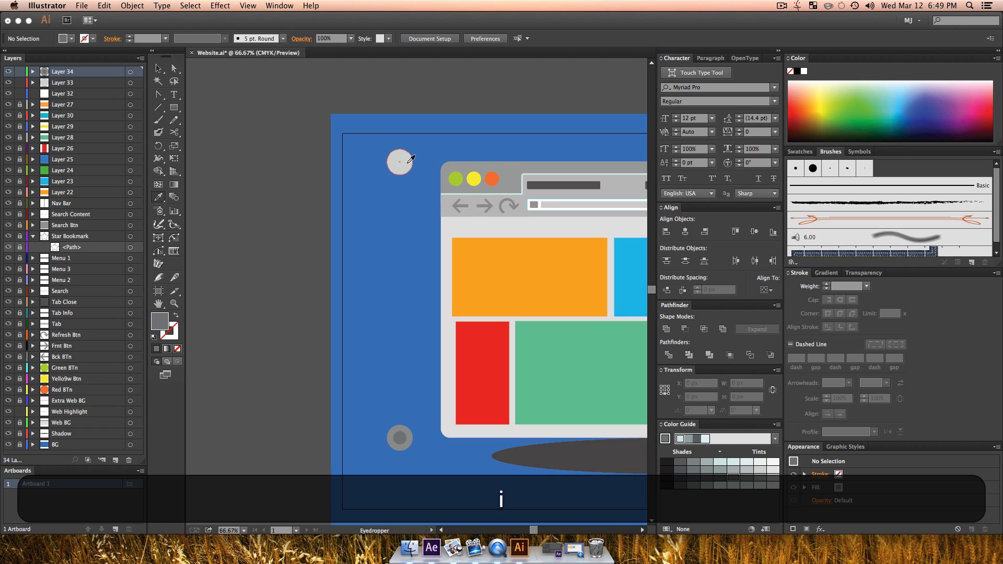
left_click(400, 161)
left_click(174, 107)
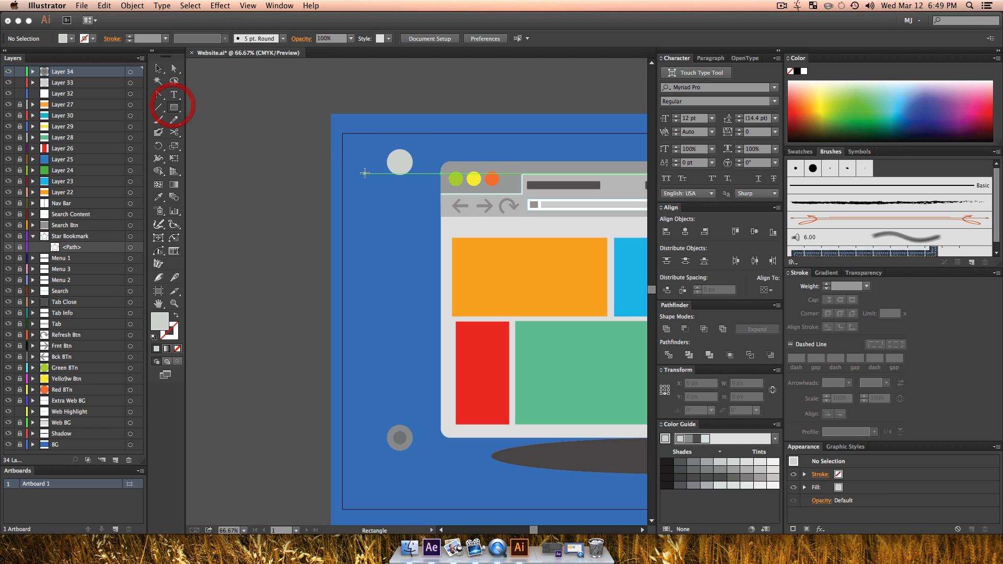
left_click_drag(387, 161, 412, 437)
key("v")
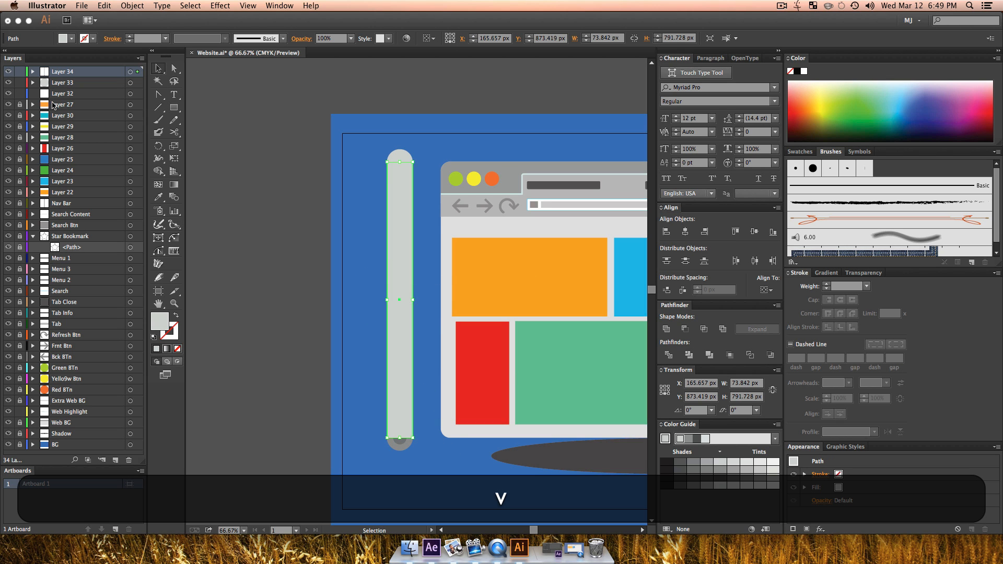
Step: Move Layer 34 directly below Layer 33 and transfer the long light grey rectangle onto Layer 32
left_click_drag(61, 73, 64, 87)
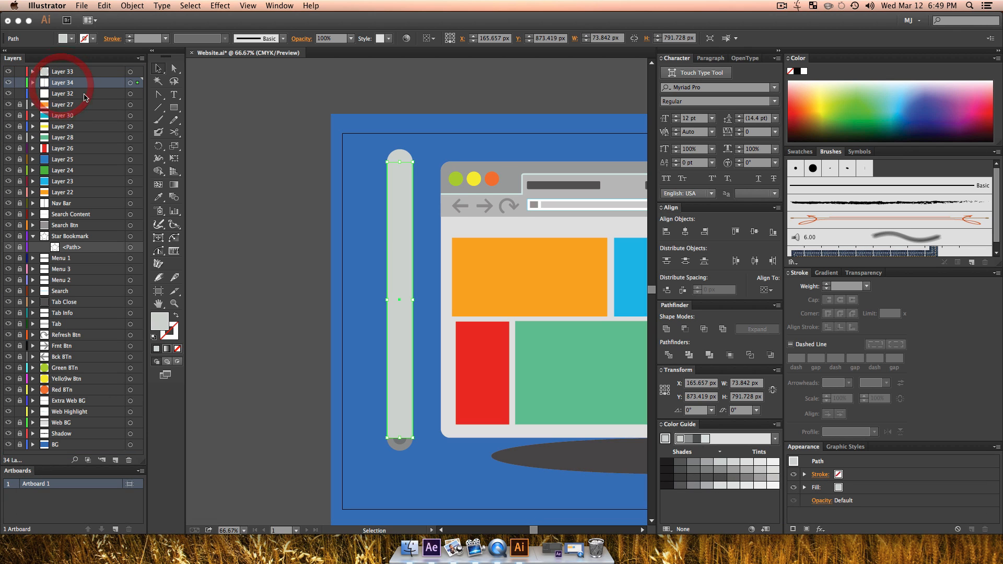
key("v")
left_click(322, 217)
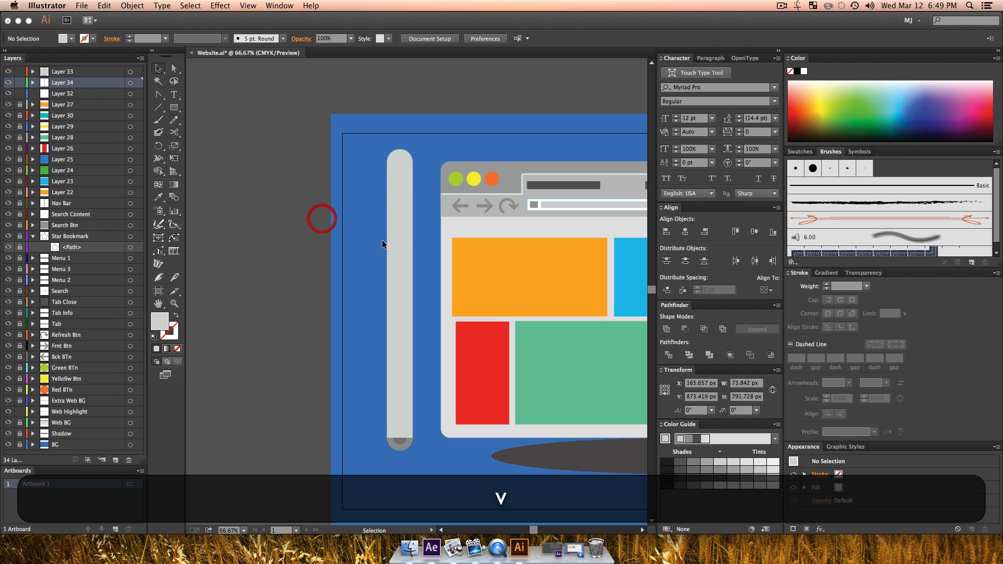
left_click(393, 239)
left_click_drag(140, 83, 139, 93)
key("v")
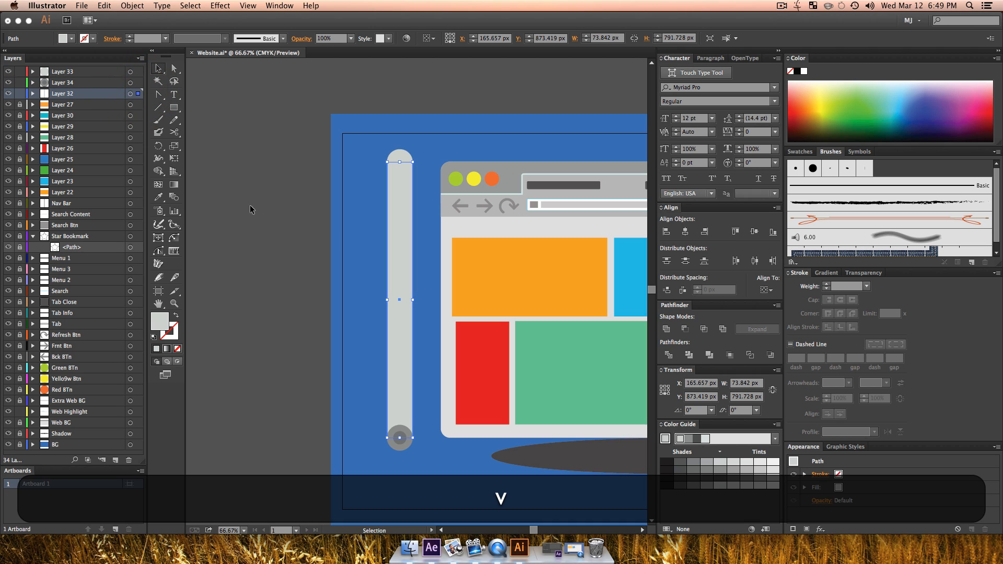
Step: Rename Layer 34 as Btm Roll and Layer 33 as Top Roll
double_click(64, 83)
type("BTm Roll")
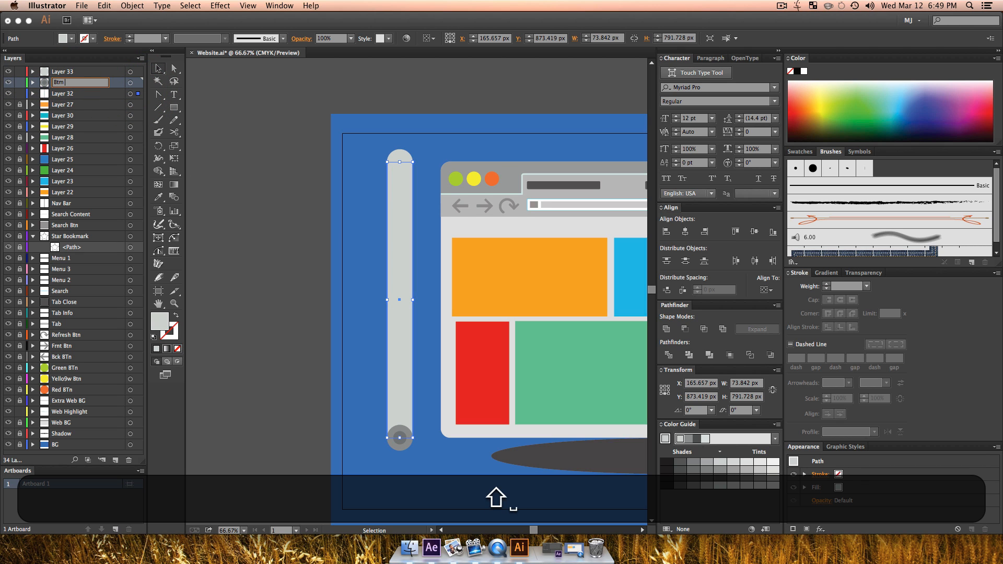
key("Return")
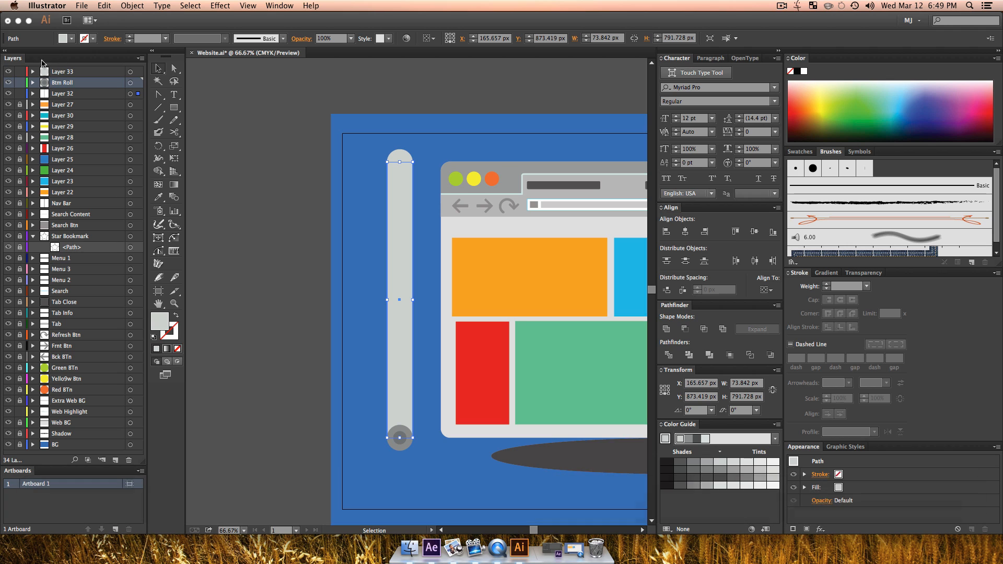
double_click(59, 71)
type("Top Roll")
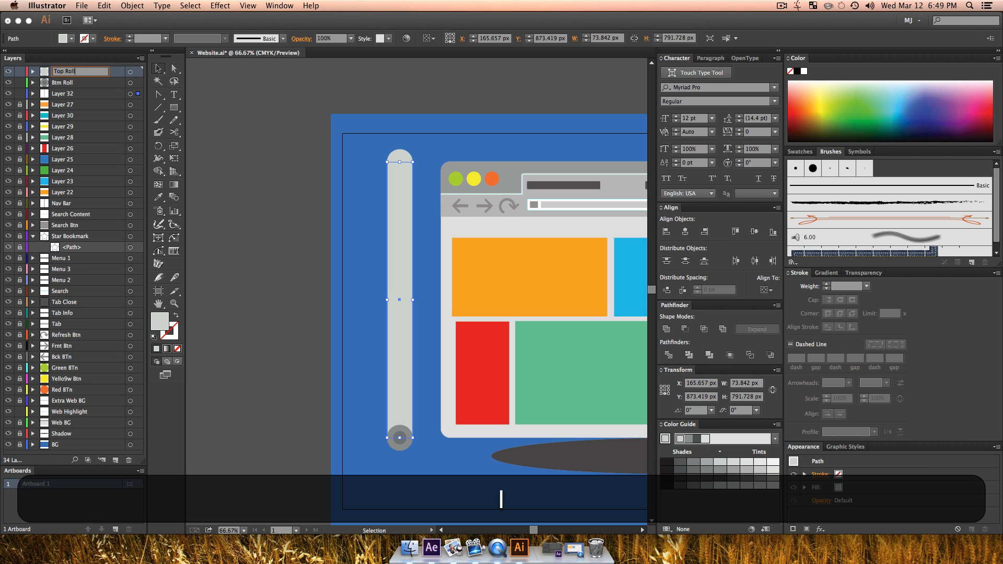
key("Return")
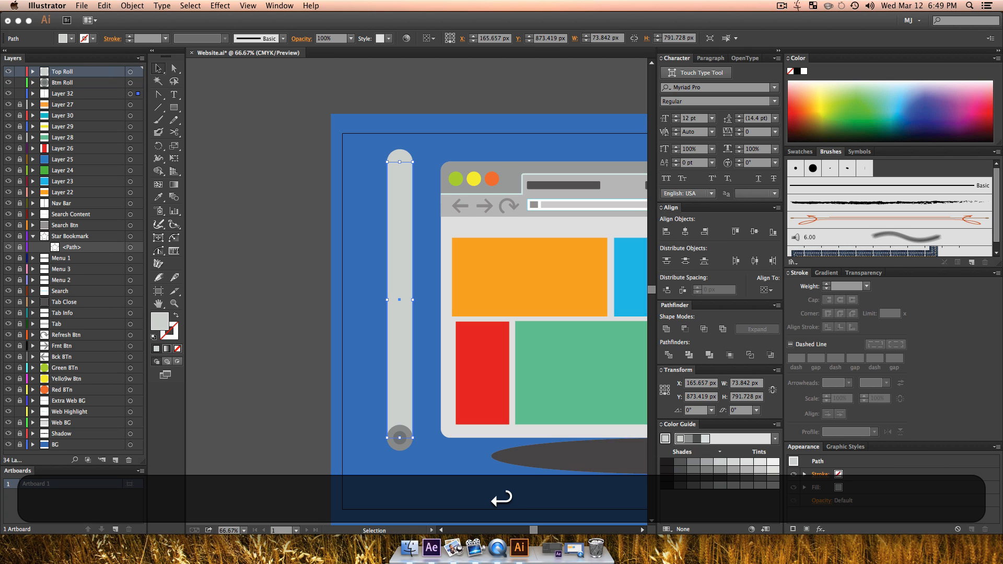
Step: Rename Layer 32, which holds the long light grey rectangle, as Middle and deselect the artwork
double_click(68, 94)
type("Middl")
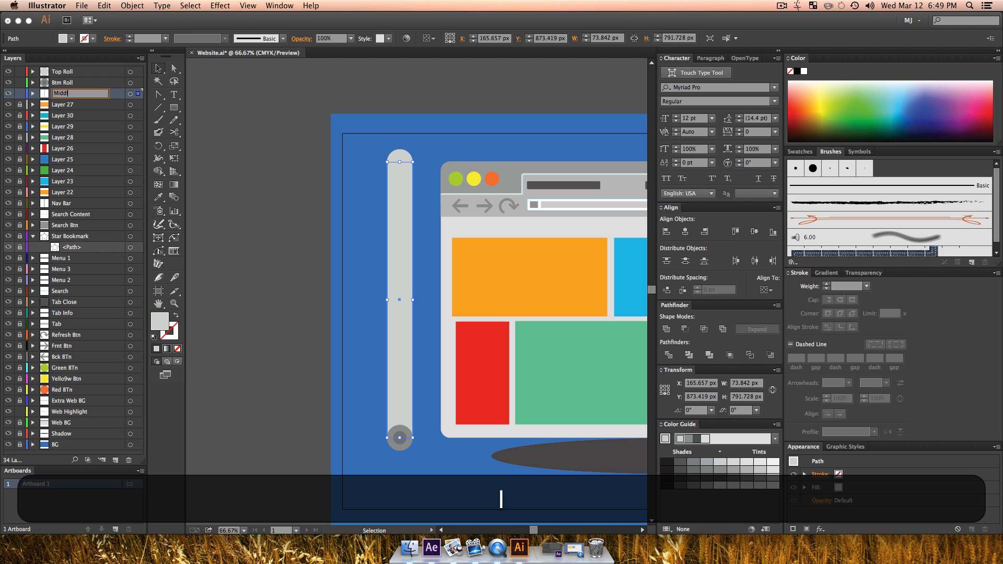
type("e")
key("Return")
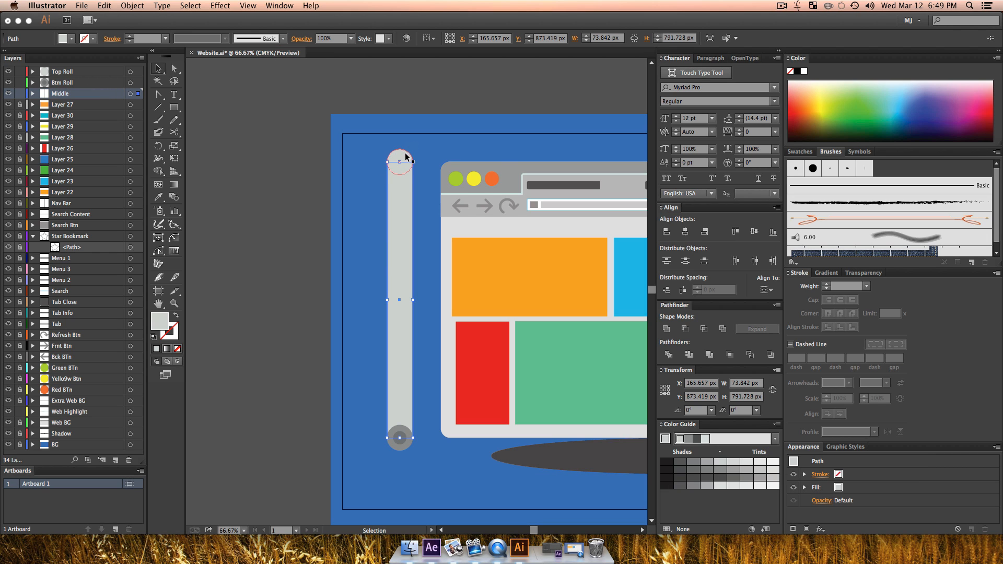
left_click(349, 311)
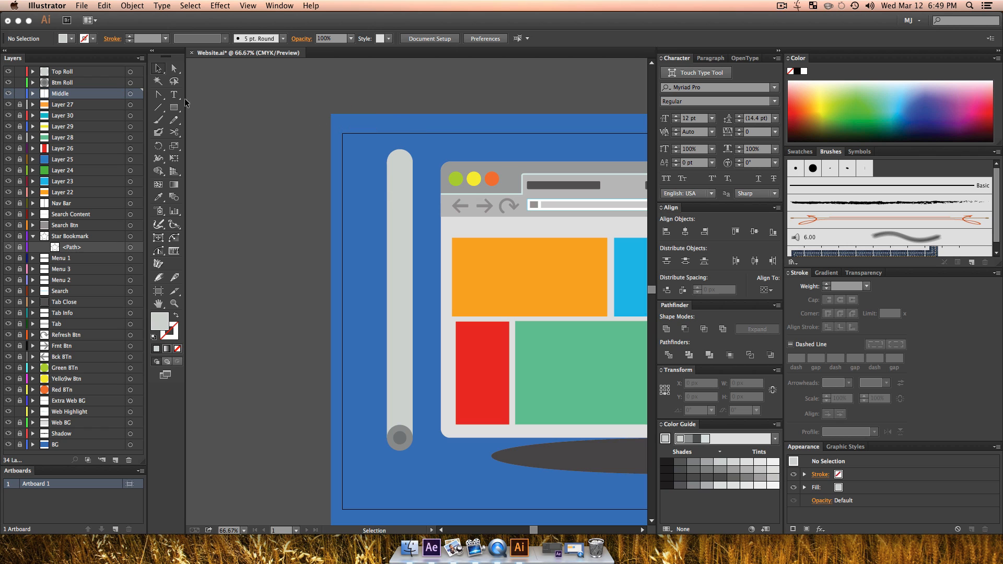
Step: Save the Website.ai document with the newly named roll layers
key("z")
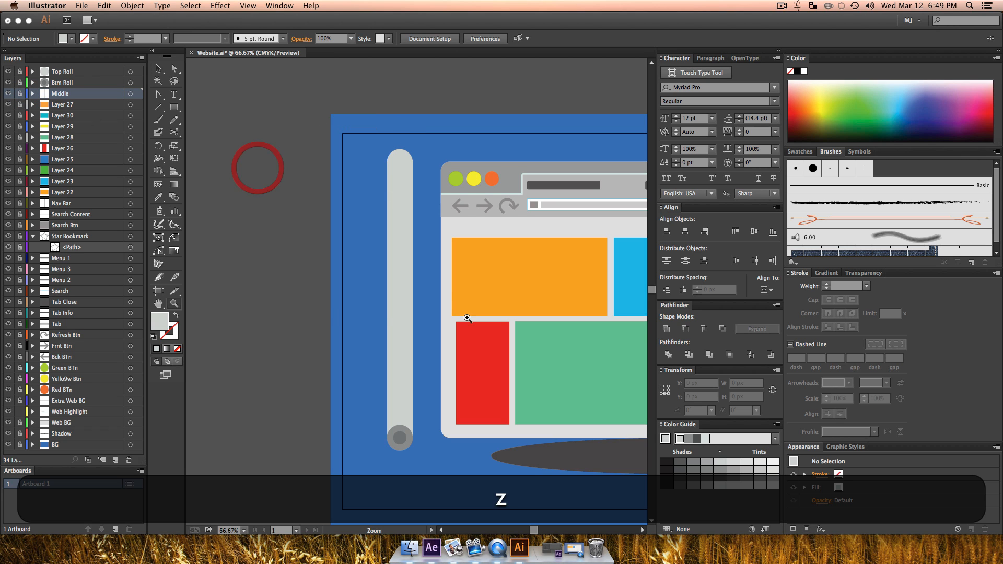
left_click(465, 314, "alt")
left_click(475, 330, "alt")
left_click_drag(475, 330, 444, 336)
key("v")
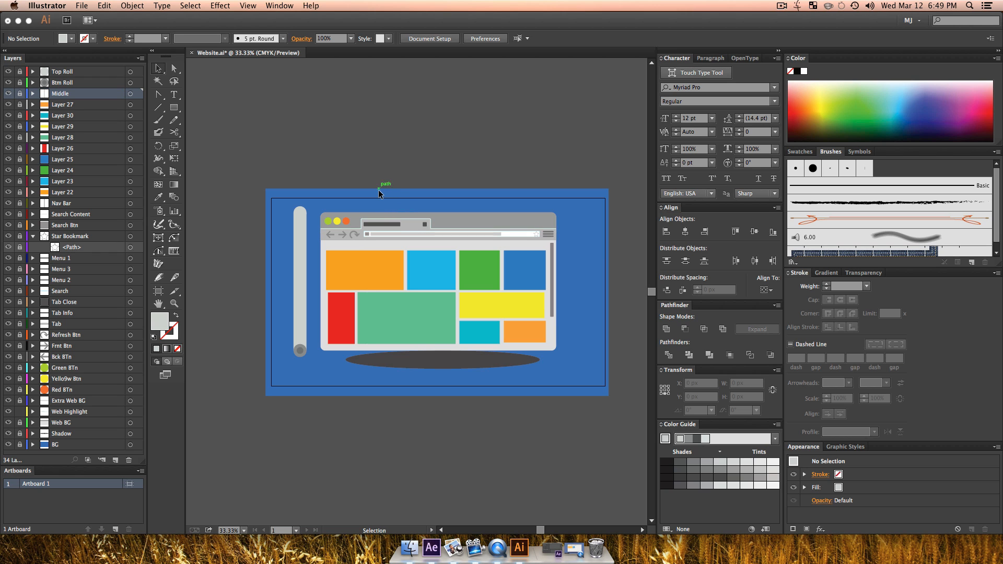
key("super+s")
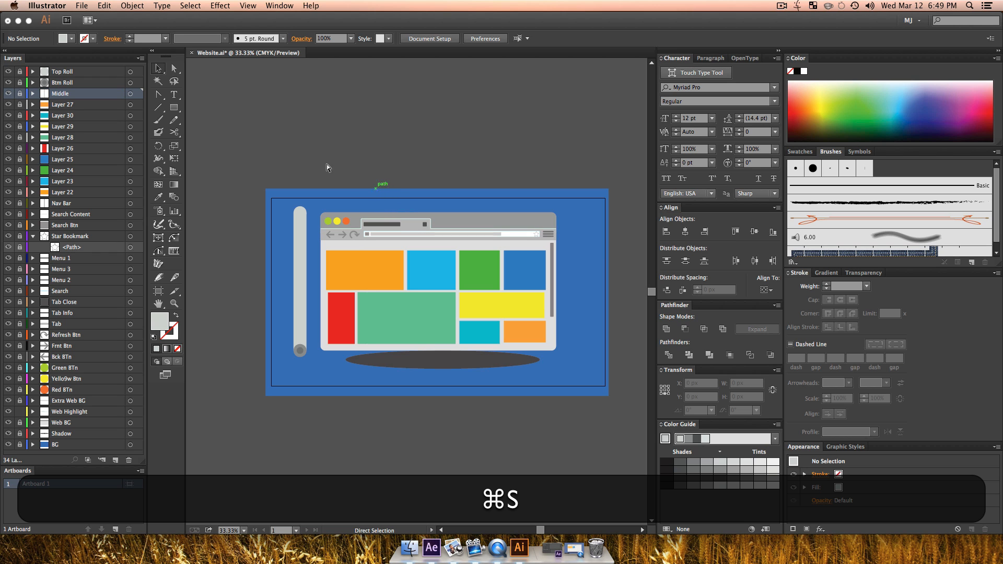
Step: Convert the document color mode to RGB Color and save the file again
left_click(88, 5)
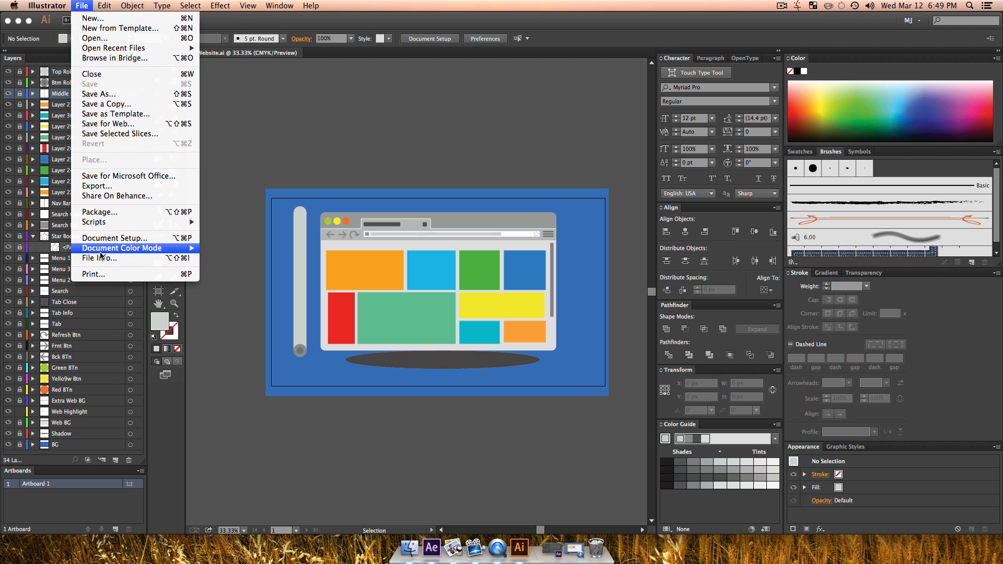
mouse_move(125, 248)
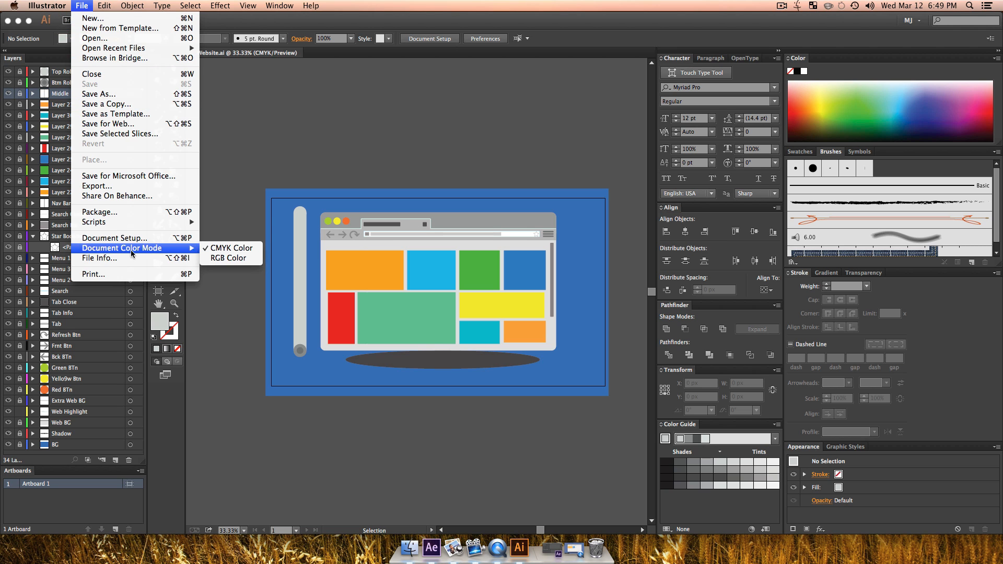
left_click(228, 261)
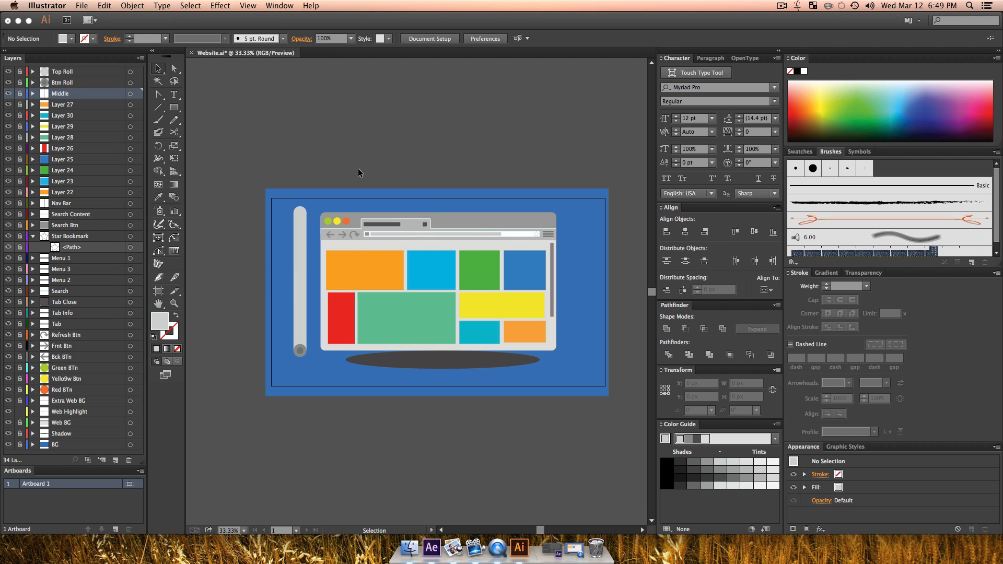
key("super+s")
Step: Get the Illustrator window out of the way and switch to the empty untitled project in After Effects
double_click(497, 25)
left_click_drag(395, 242, 594, 345)
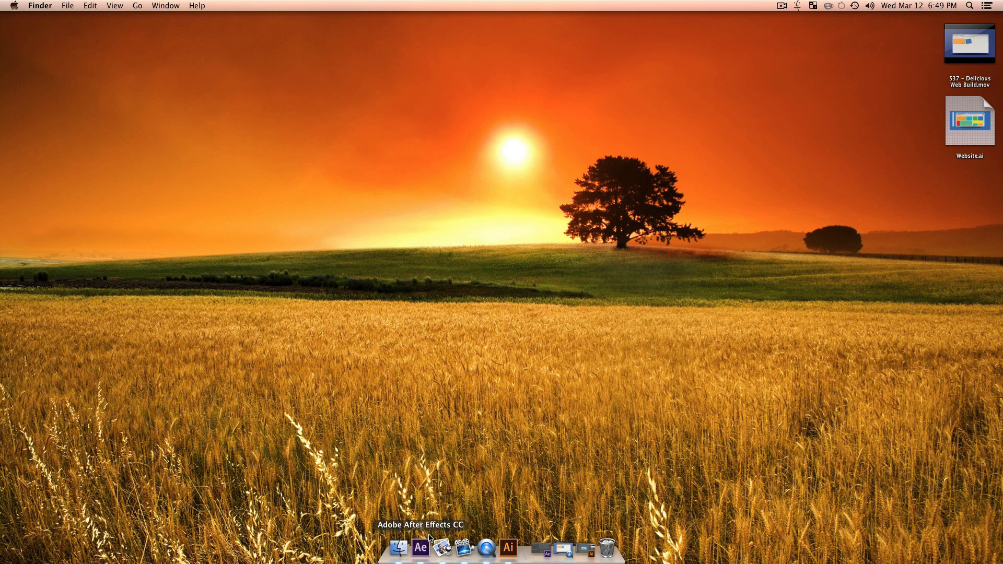
left_click(425, 546)
left_click(65, 205)
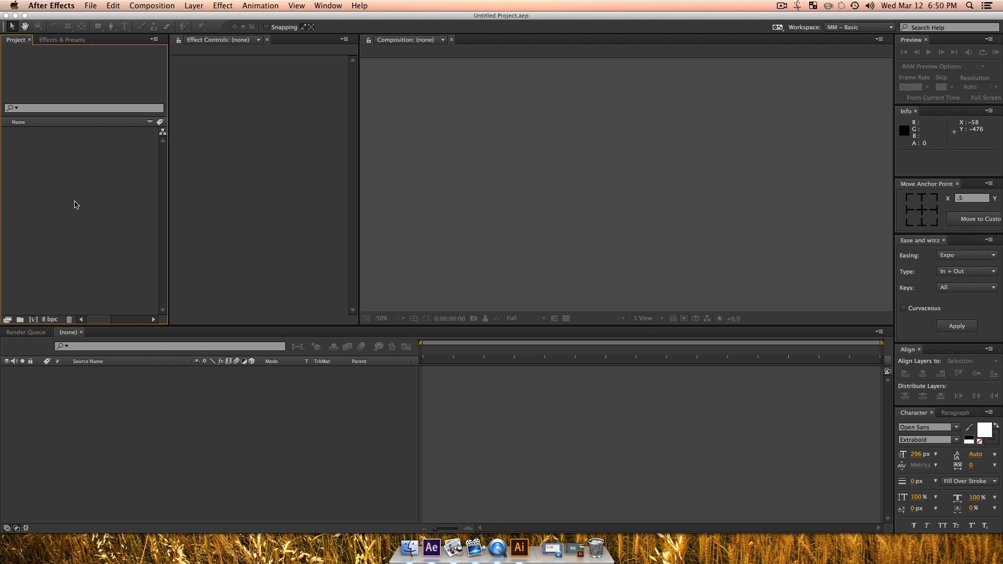
Step: Import Website.ai from the Desktop as a composition with separate layers that retain their own sizes
key("super+i")
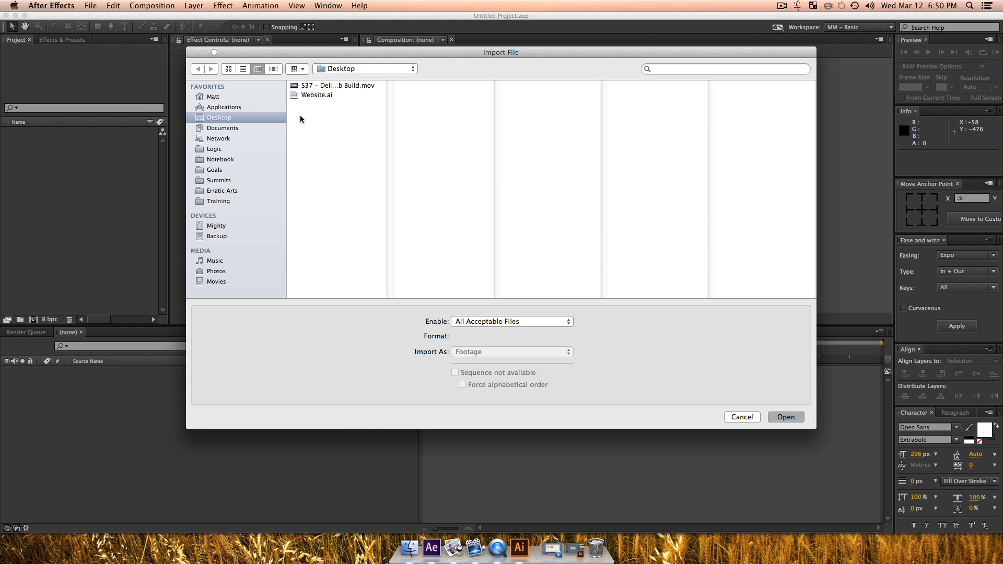
left_click(311, 95)
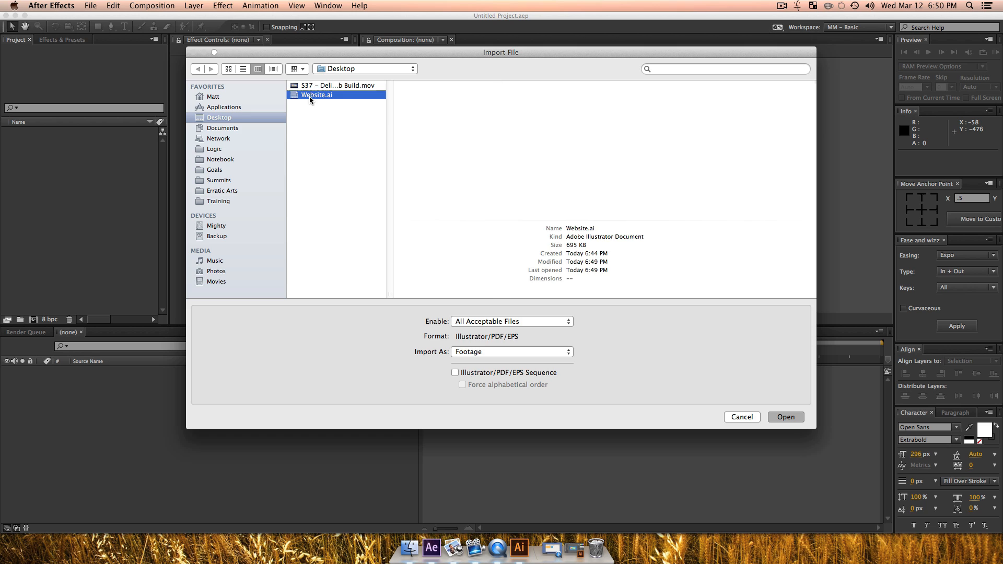
left_click(452, 359)
left_click(460, 370)
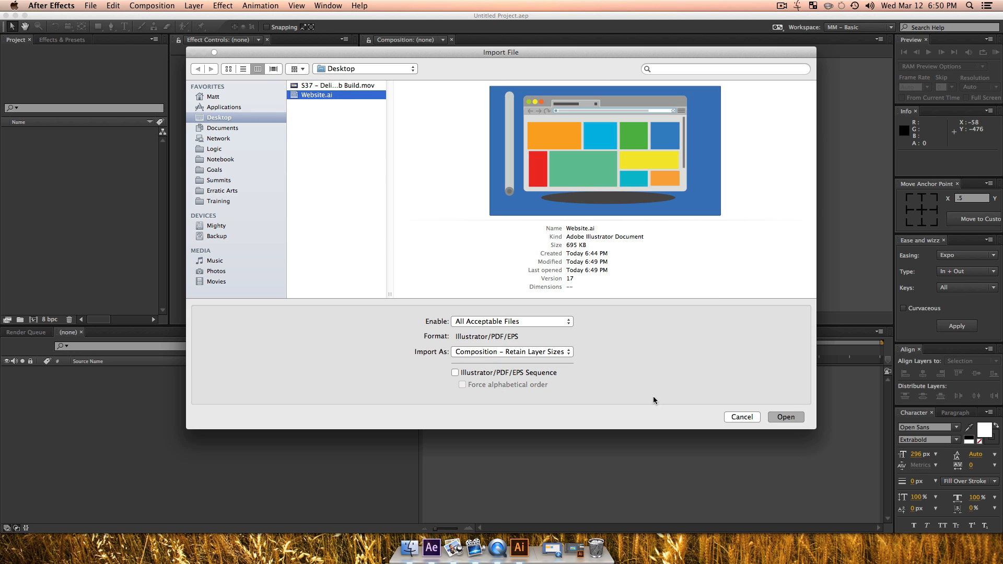
left_click(779, 416)
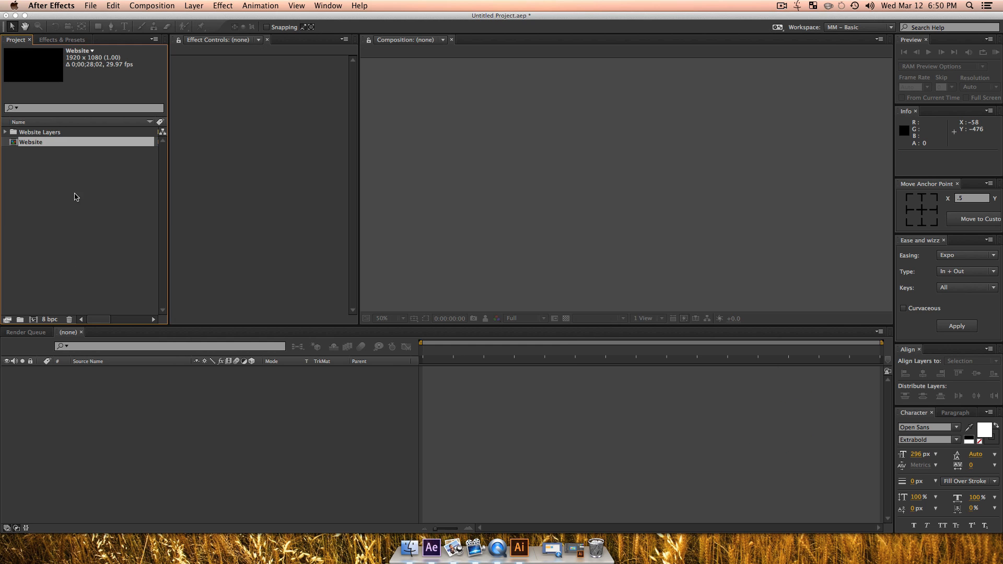
Step: Open the imported Website composition and fit the whole frame in the viewer
double_click(14, 143)
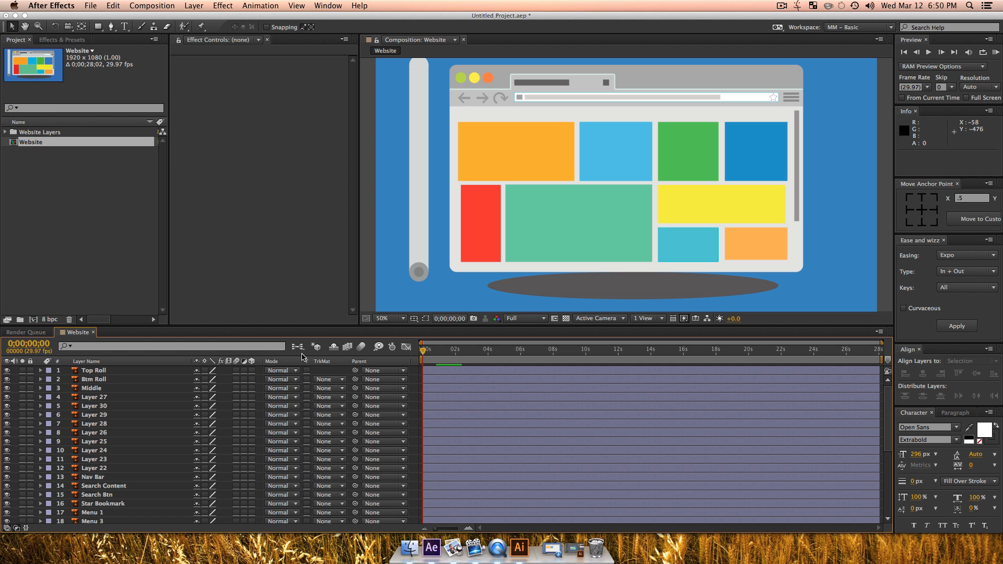
key("shift+slash")
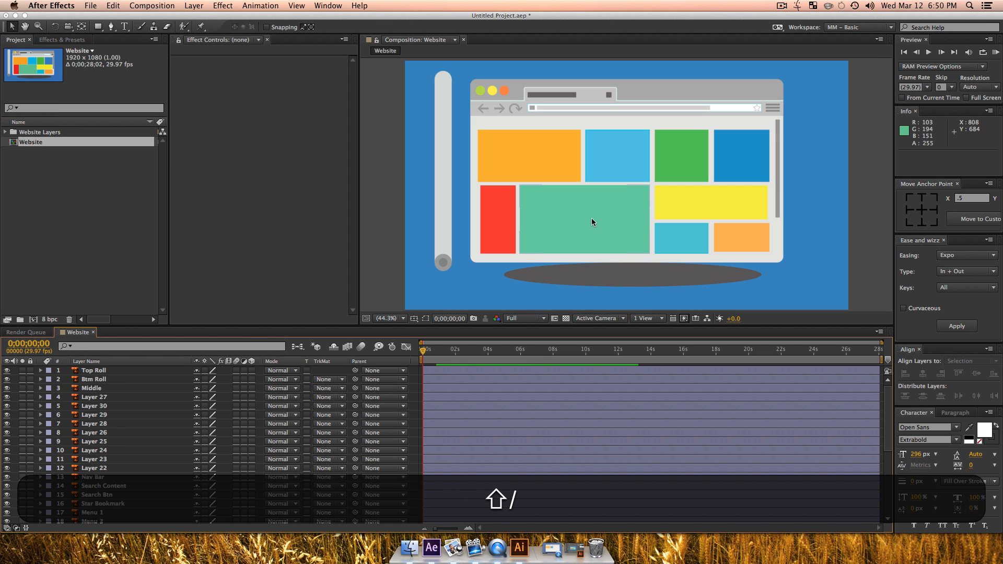
key("v")
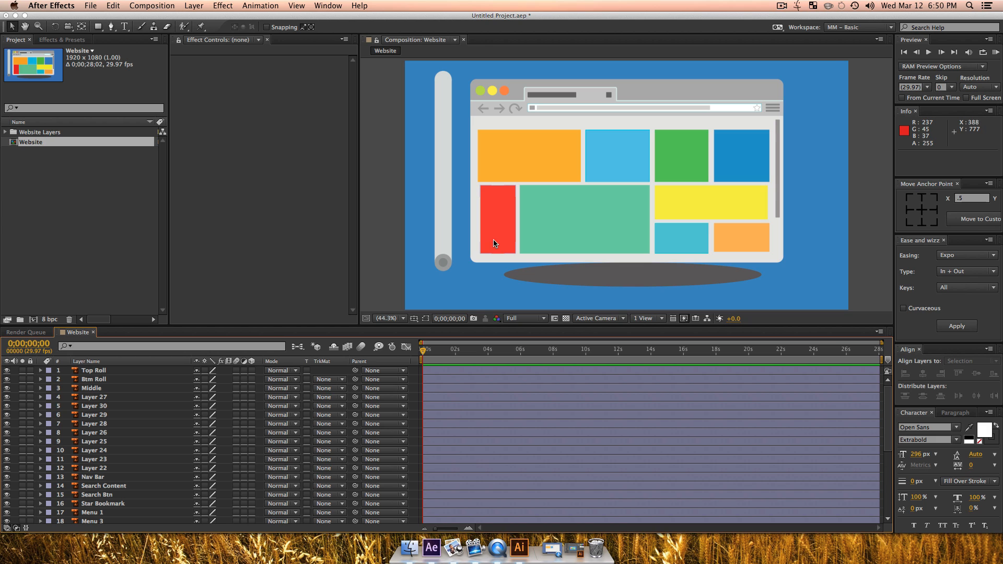
Step: Lock the BG and Shadow layers and hide them from the timeline as shy layers
scroll(90, 517, "down", 5)
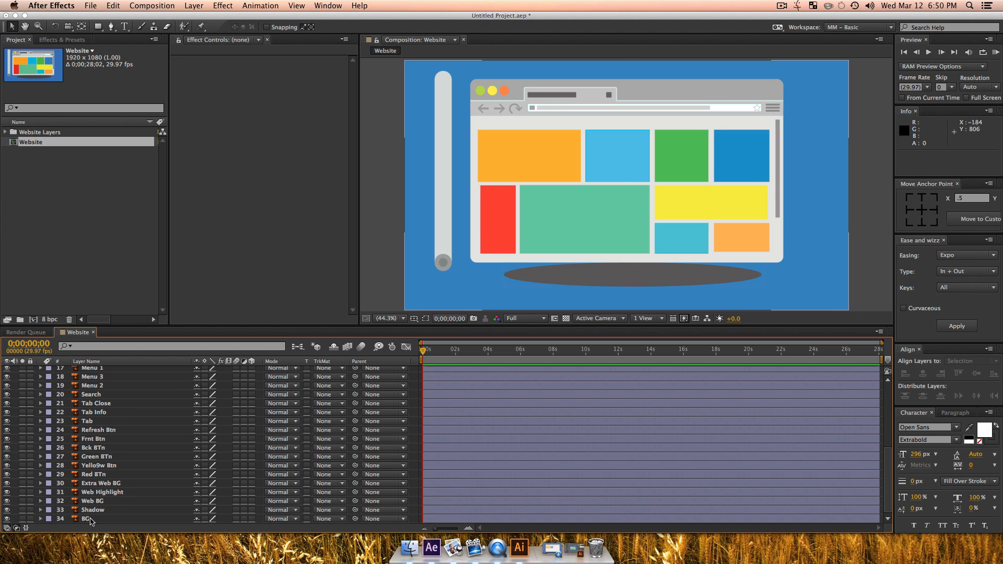
left_click(90, 520)
left_click(59, 510, "shift")
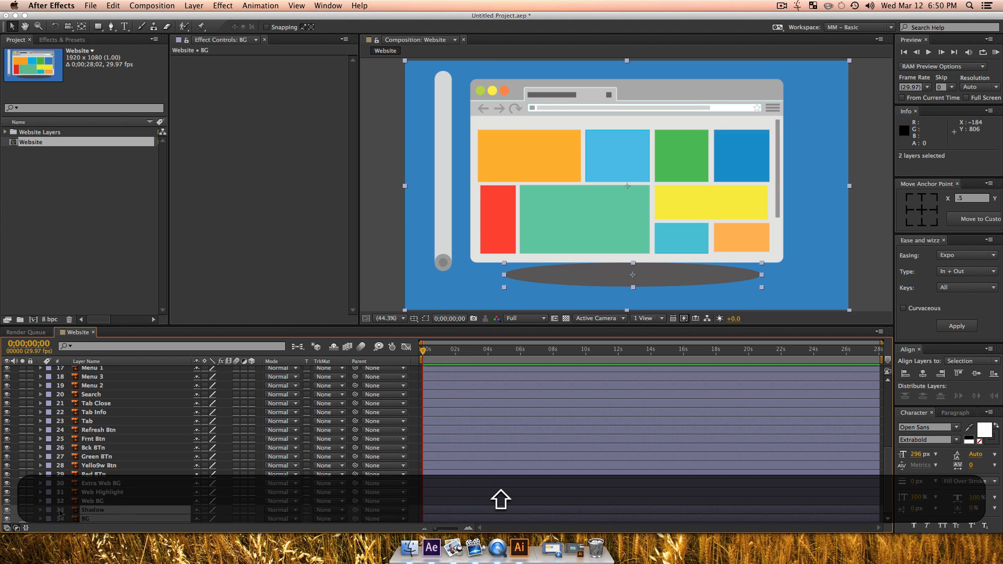
left_click_drag(29, 518, 30, 510)
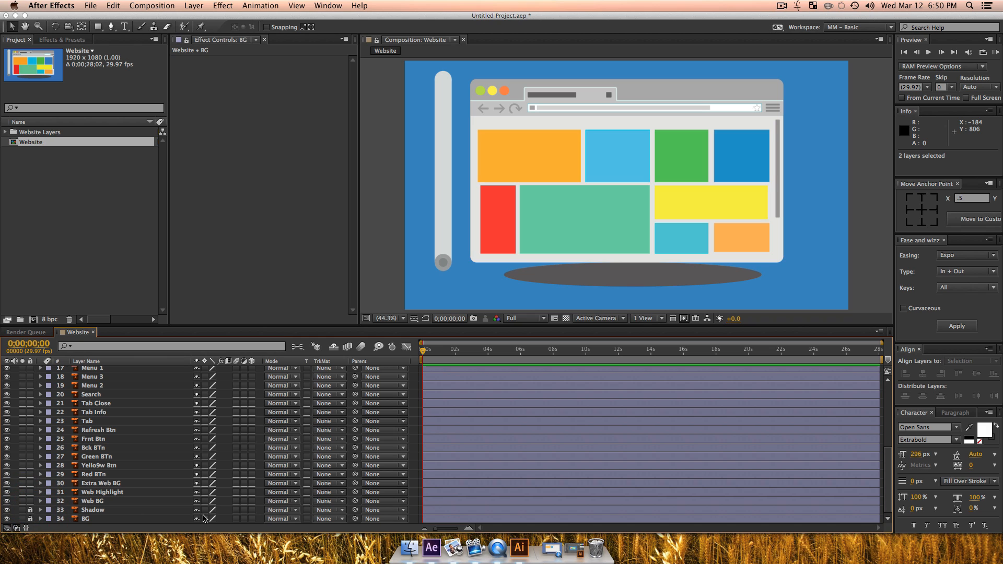
left_click(197, 519)
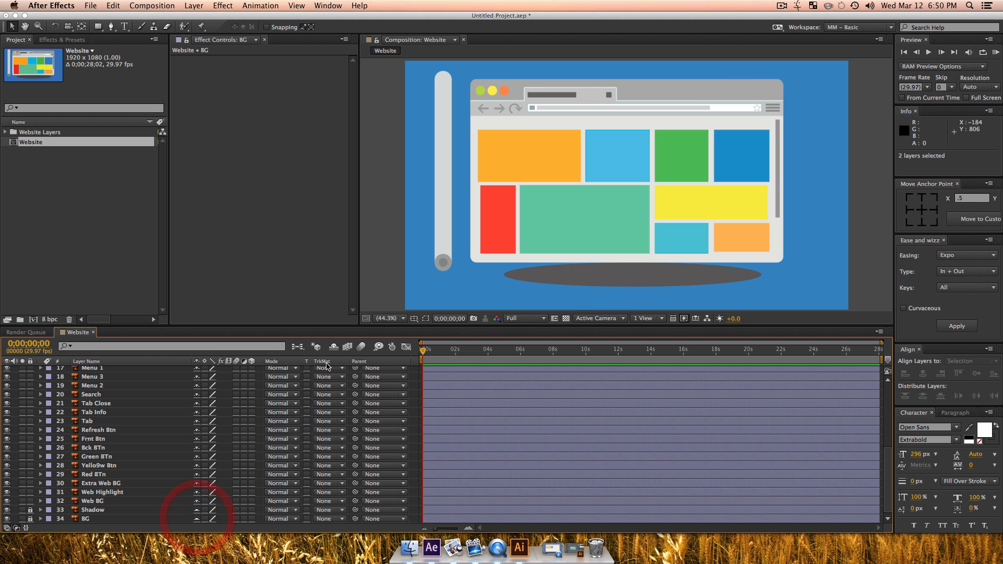
left_click(332, 348)
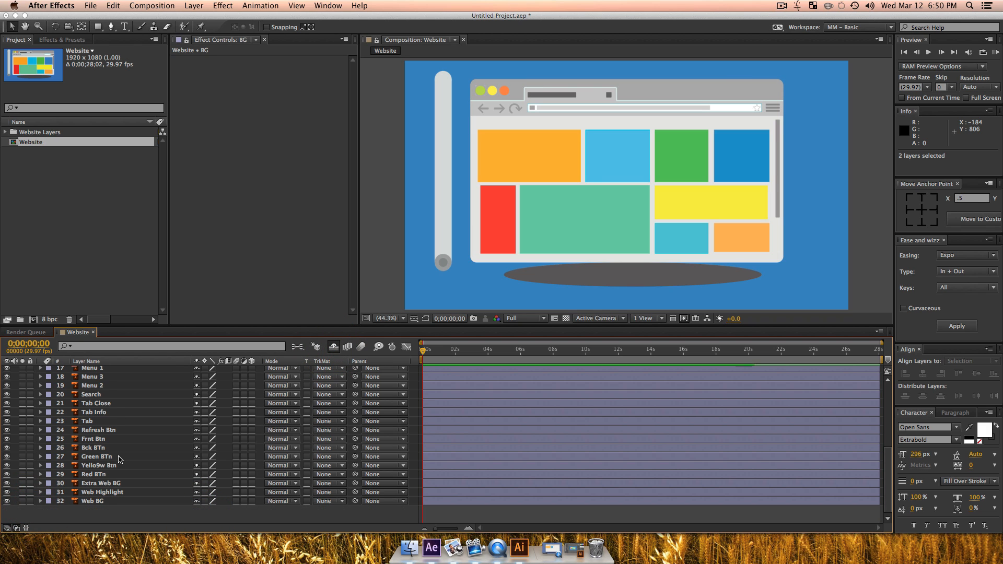
Step: Pre-compose all layers from Layer 27 down to Web BG into a new composition named Web Content, moving all attributes
scroll(118, 455, "up", 5)
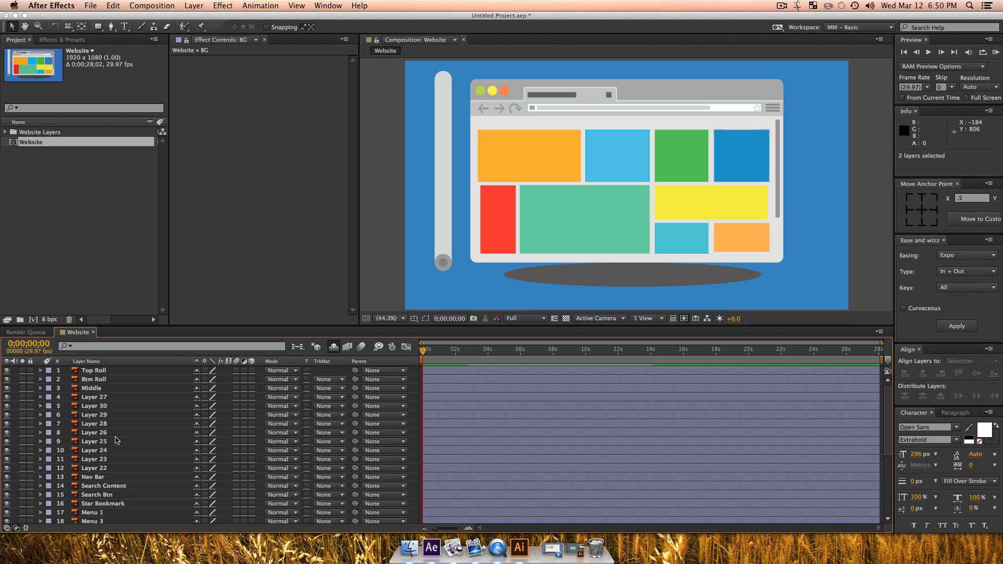
scroll(116, 440, "down", 4)
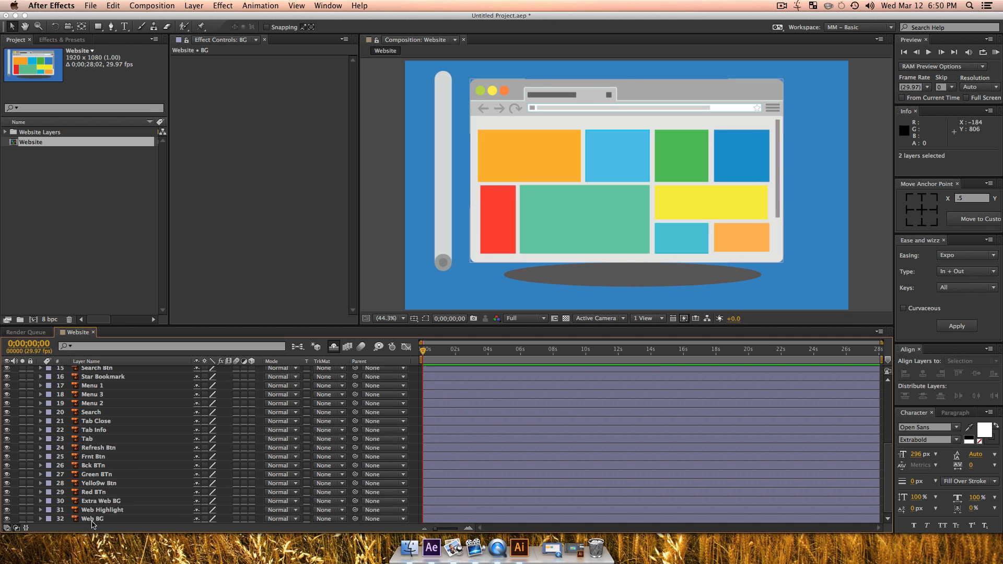
left_click(94, 519)
scroll(116, 442, "up", 5)
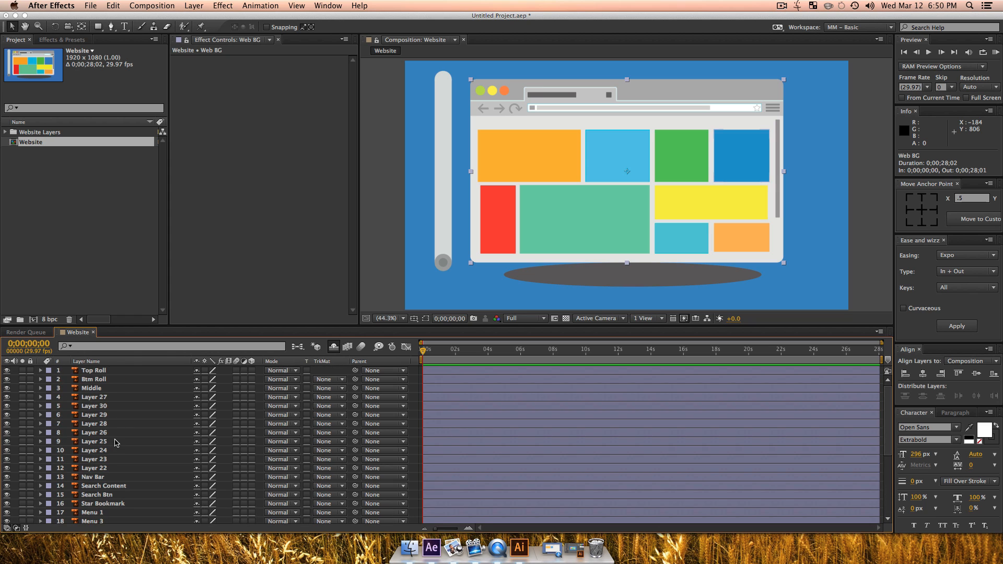
left_click(104, 397, "shift")
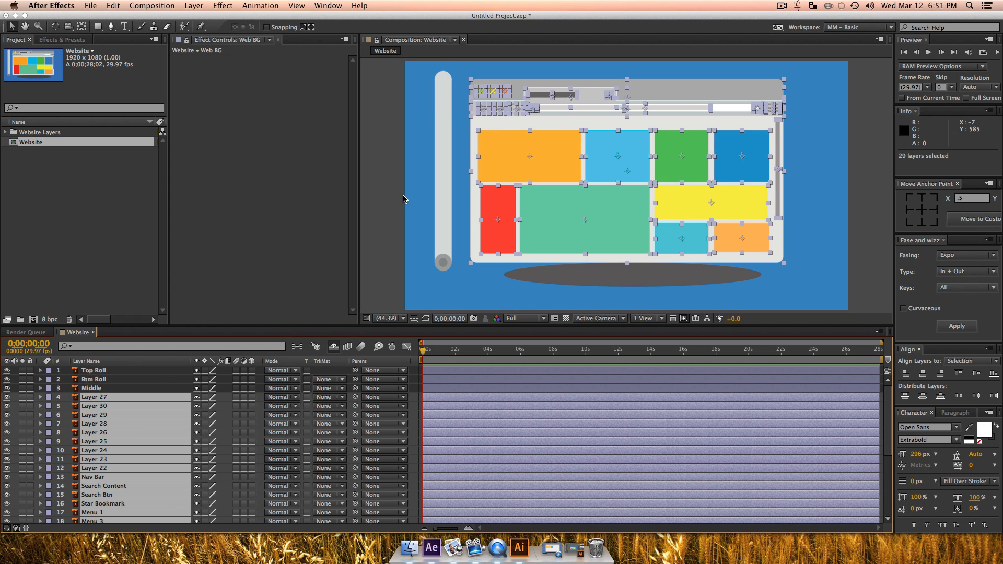
key("super+shift+c")
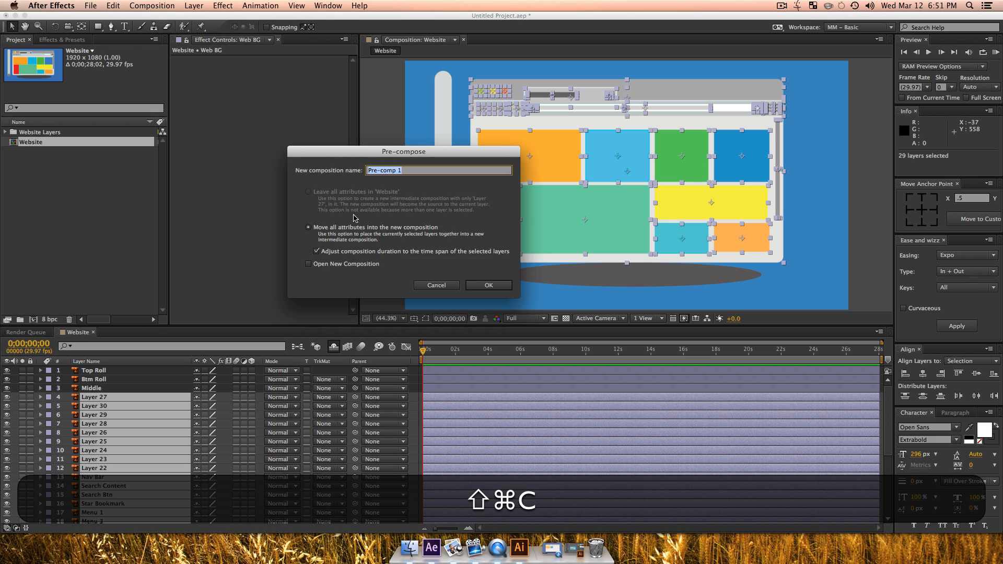
type("WEb")
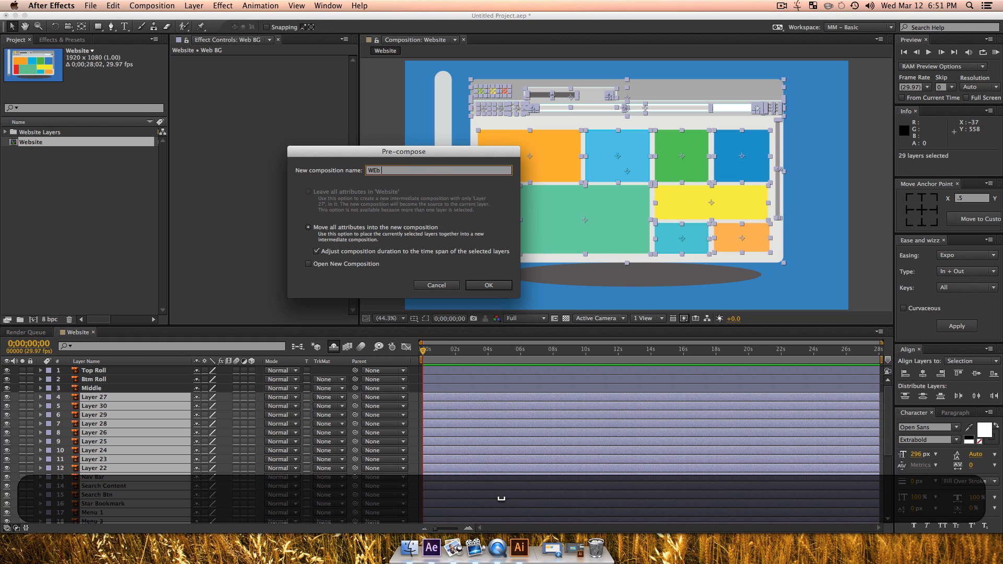
key("BackSpace")
key("BackSpace")
key("BackSpace")
type("eb Con")
key("Return")
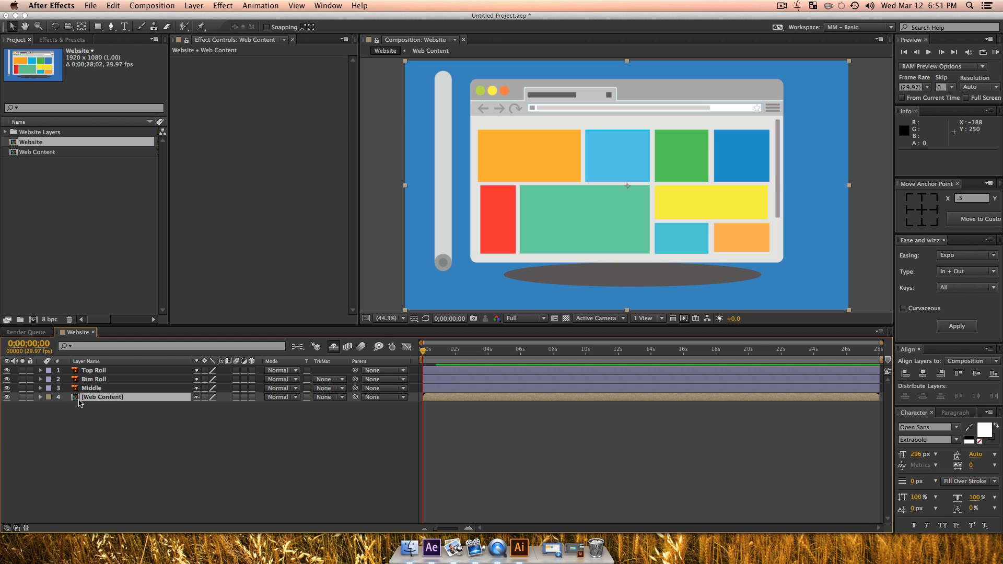
Step: Open the Web Content composition and select the three round window buttons: green, yellow and red
double_click(79, 399)
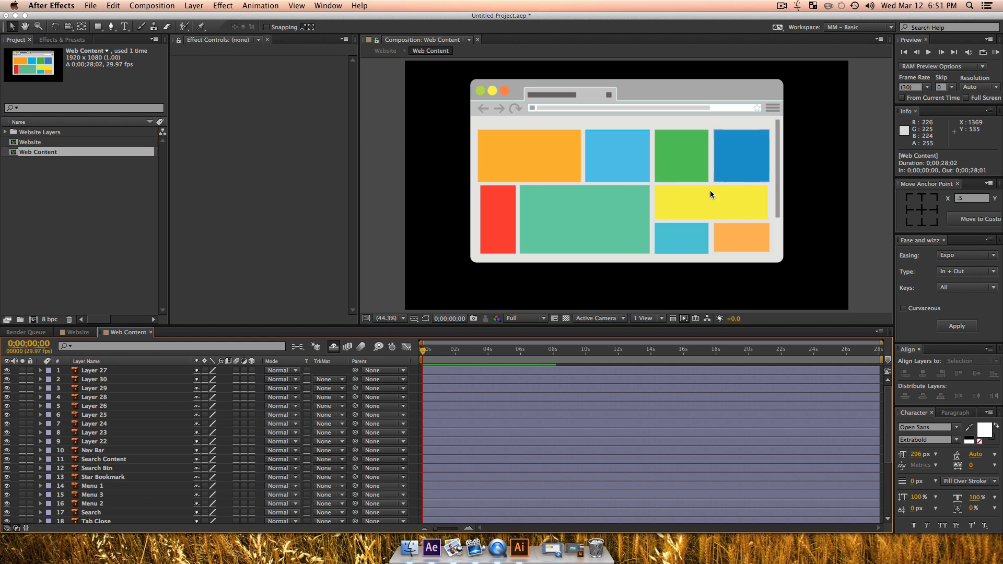
left_click_drag(740, 226, 716, 242)
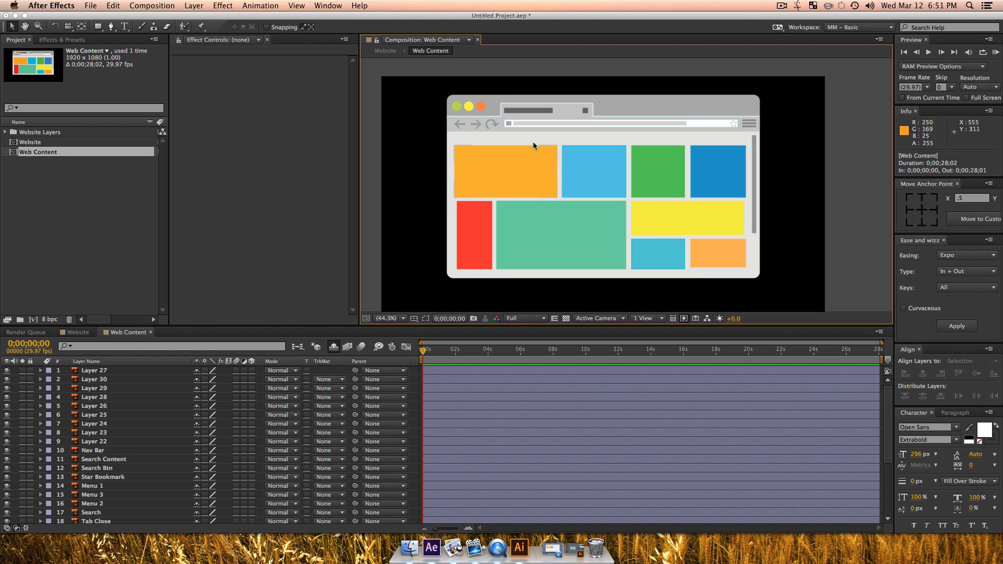
left_click(481, 145)
left_click(480, 107, "shift")
left_click(468, 106, "shift")
left_click(458, 109, "shift")
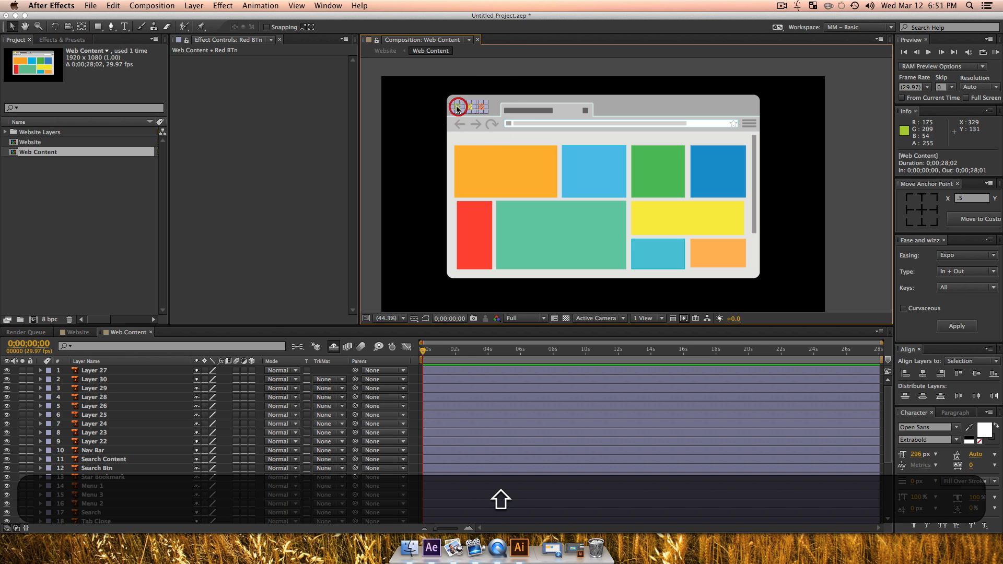
scroll(98, 490, "down", 4)
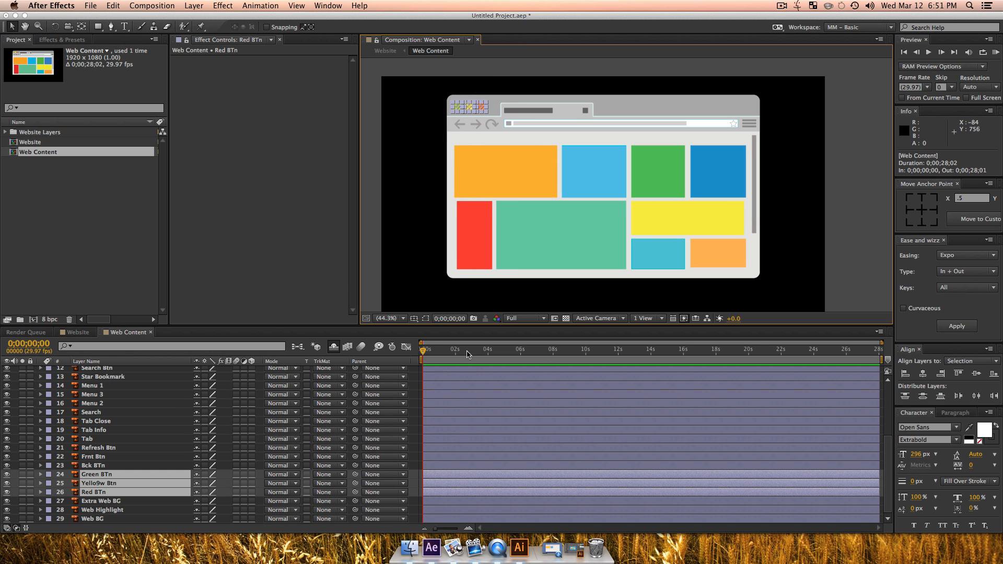
Step: Set a 100% scale keyframe on the three selected button layers at 0;00;01;02
key("equal")
key("equal")
key("equal")
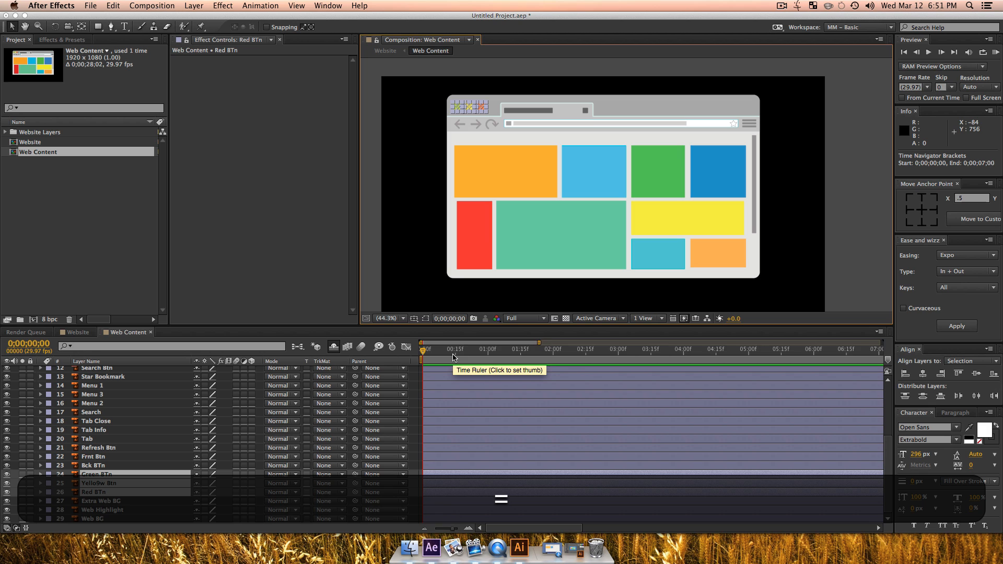
left_click(561, 355)
key("s")
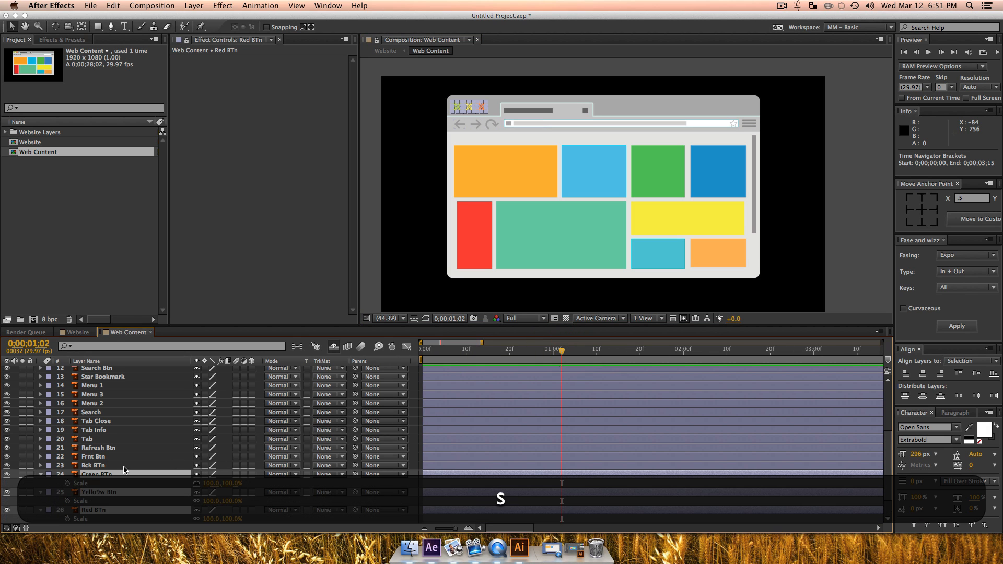
left_click(67, 483)
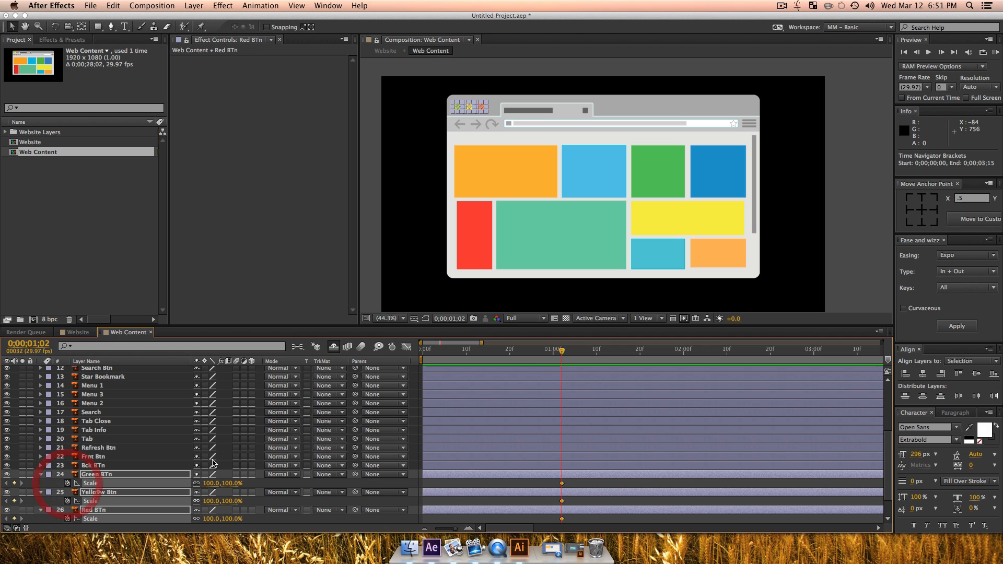
Step: Set the scale of the three button layers to 0% at 0;00;00;09
left_click_drag(505, 357, 461, 358)
left_click(210, 483)
type("0")
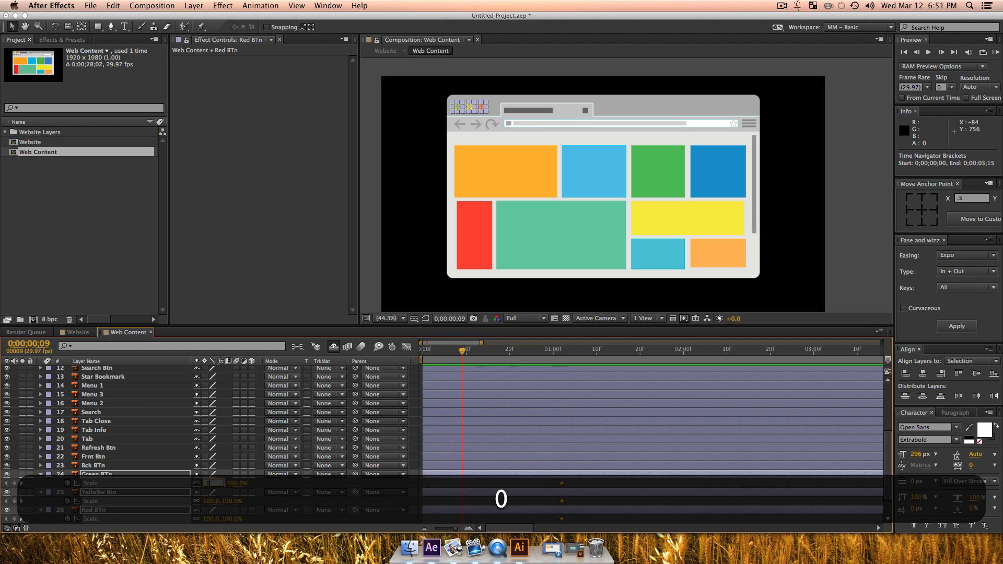
key("Return")
Step: Apply Ease and Wizz with Back easing, type Out, to all scale keyframes of the three buttons
left_click_drag(451, 480, 568, 519)
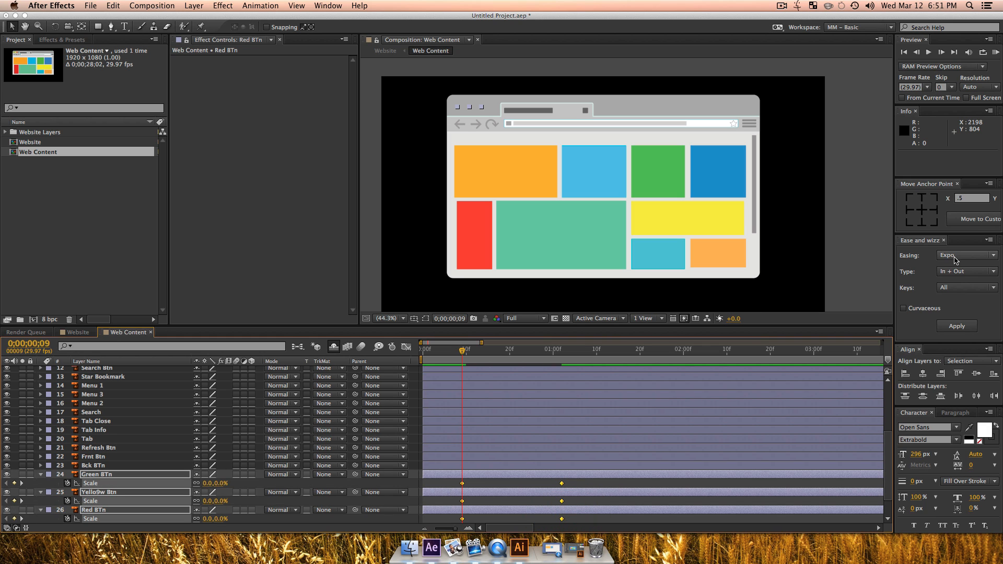
left_click(955, 256)
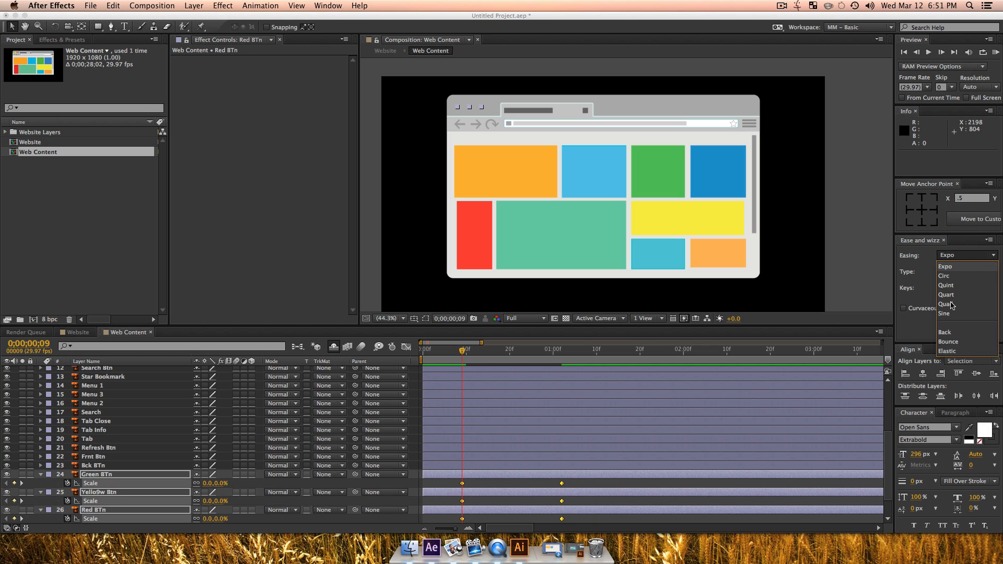
left_click(945, 332)
left_click(947, 272)
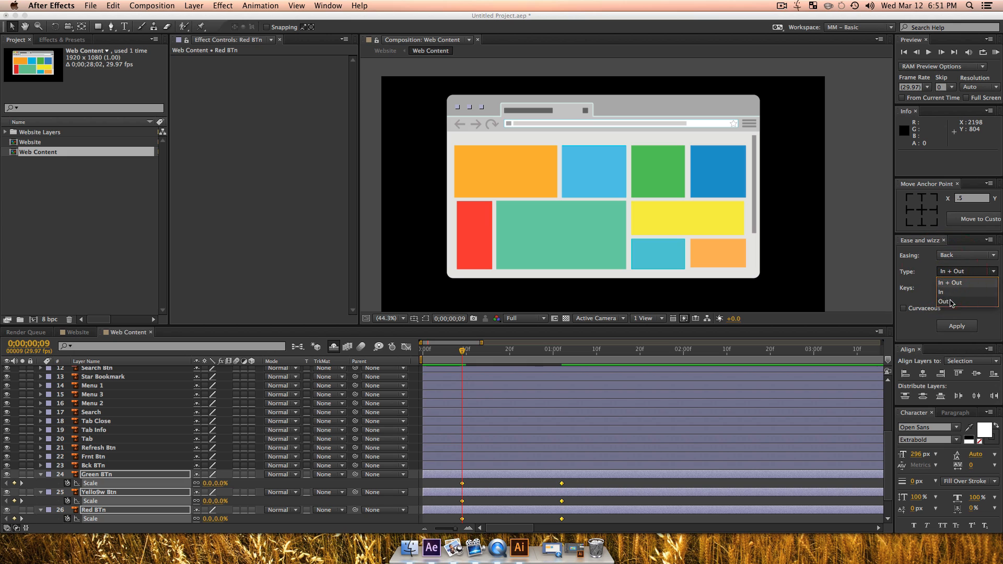
left_click(950, 302)
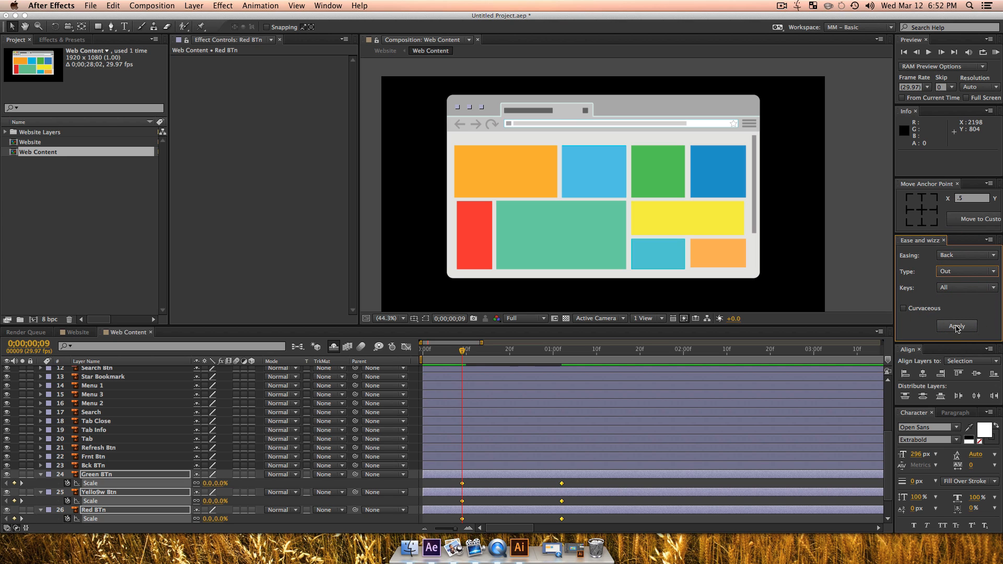
left_click(956, 327)
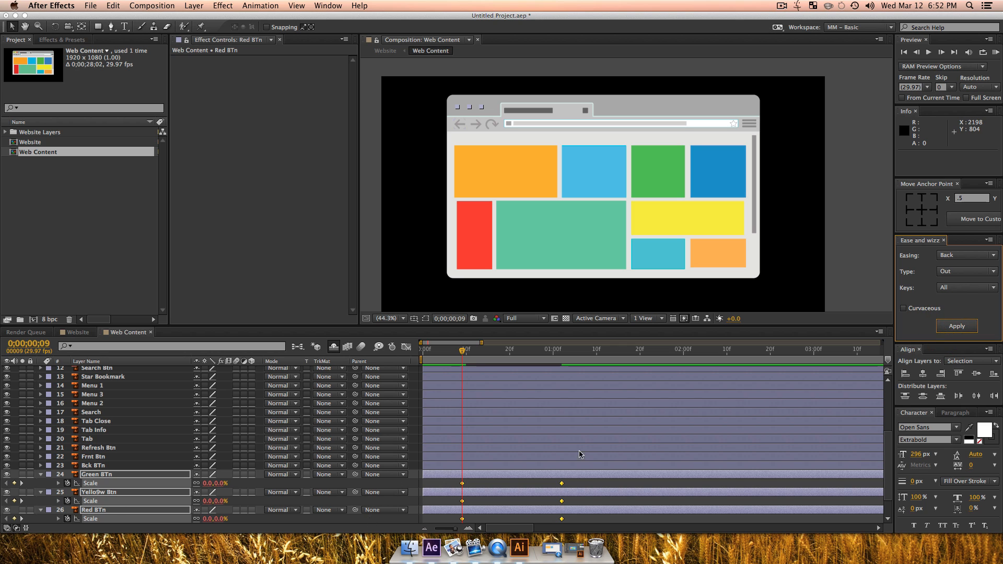
Step: Preview the three buttons' pop-in animation up close at 200% magnification
key("z")
left_click(466, 98)
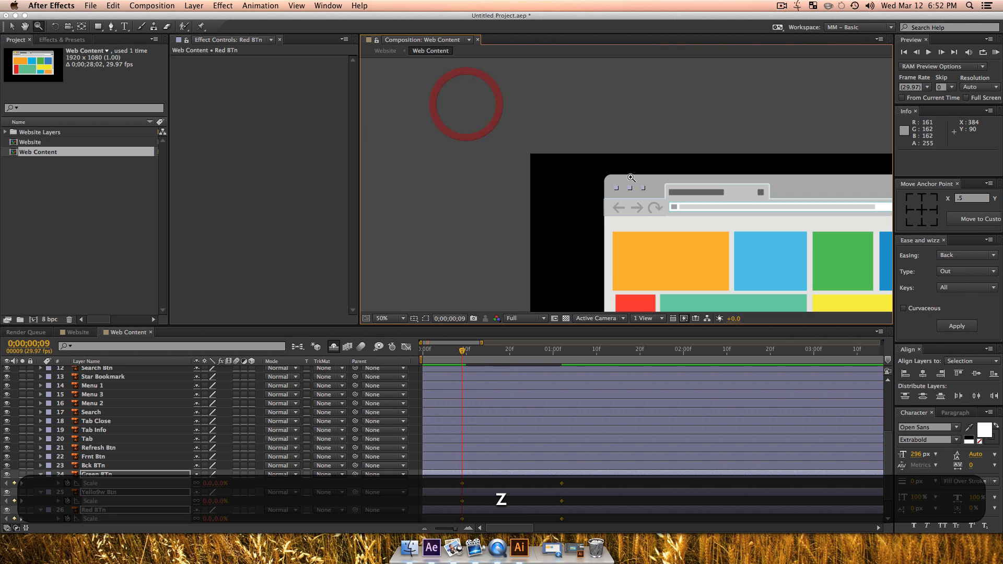
left_click(632, 178)
left_click(633, 231)
key("v")
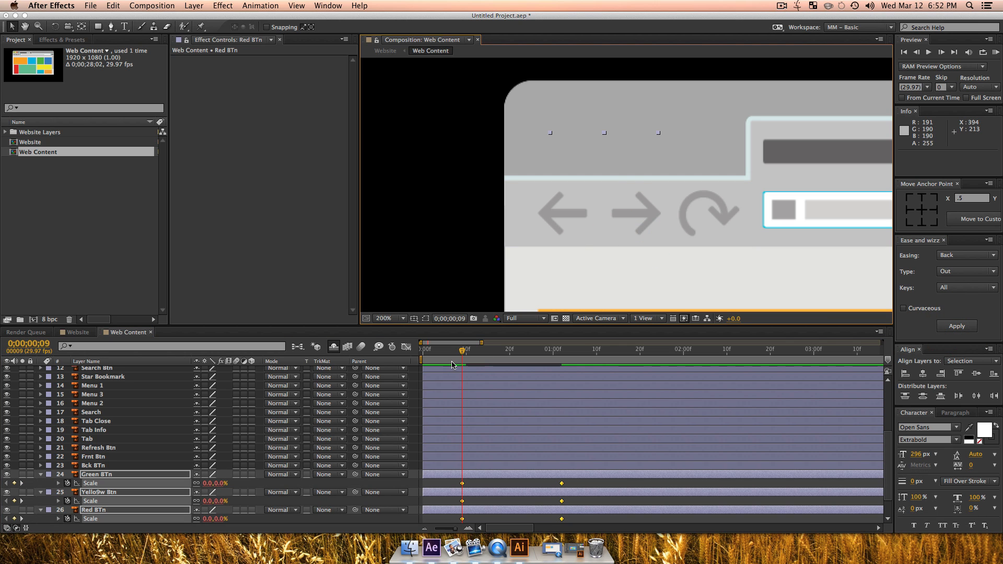
left_click(448, 355)
key("space")
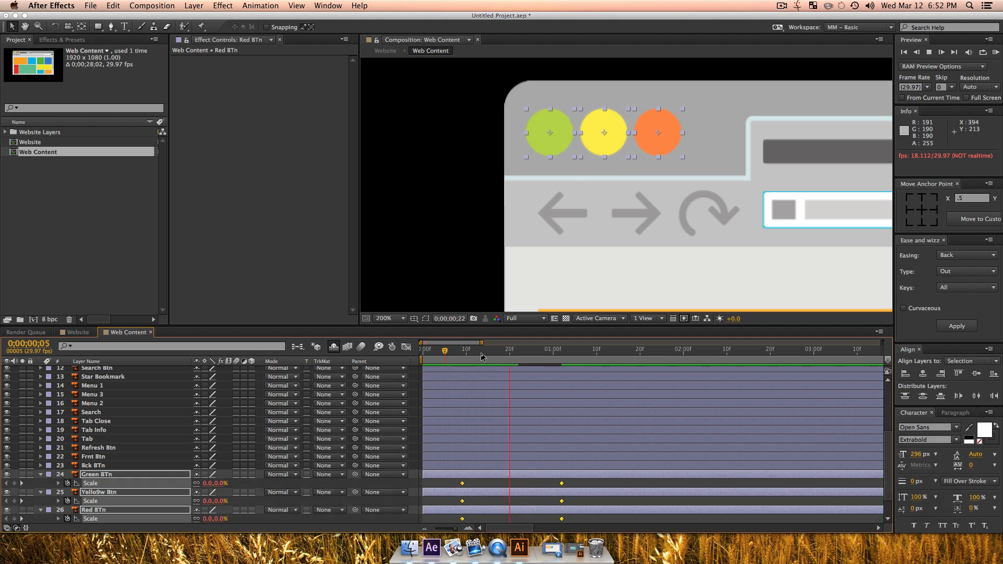
key("space")
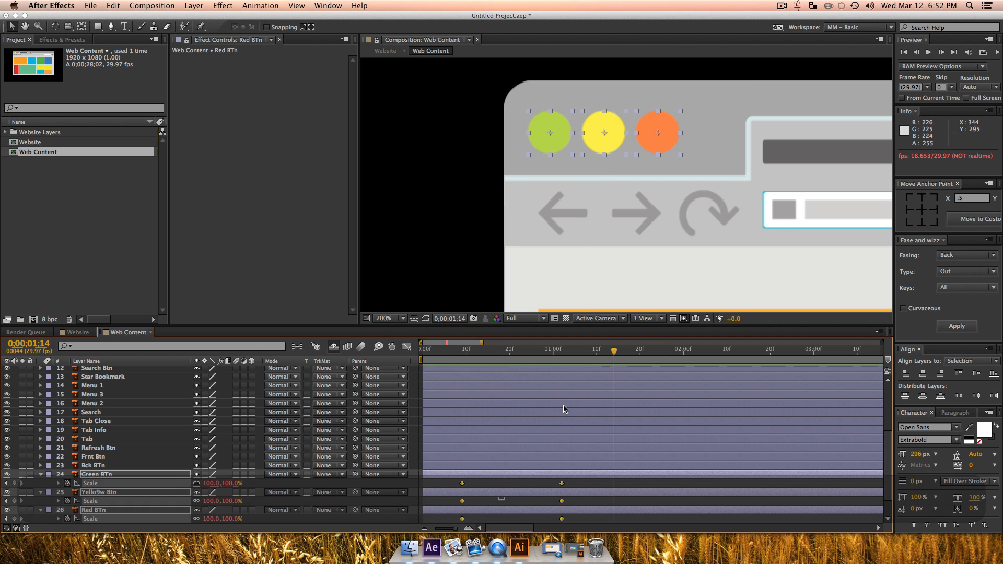
Step: Stagger the yellow and red buttons' scale keyframes after the green one's, ending the red one's at 0;00;01;09, and preview the timing
left_click_drag(521, 351, 504, 369)
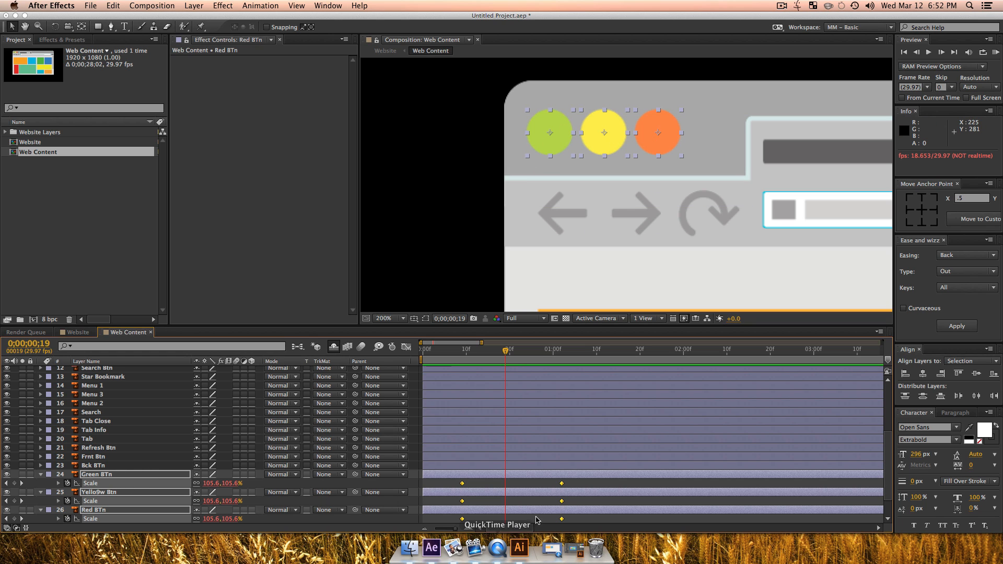
mouse_move(573, 520)
left_mouse_down()
mouse_move(439, 498)
mouse_move(592, 519)
left_mouse_up()
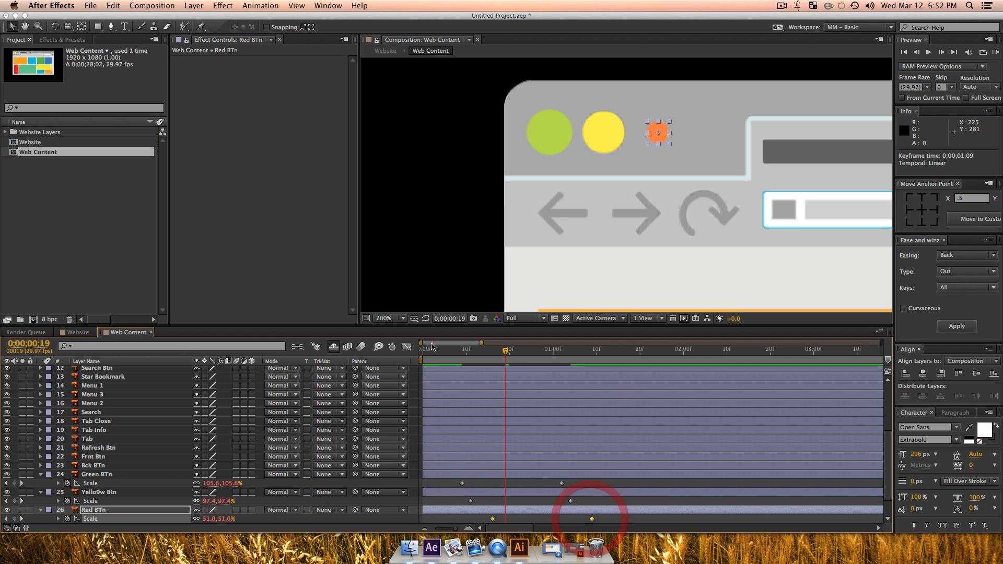
left_click(444, 353)
key("space")
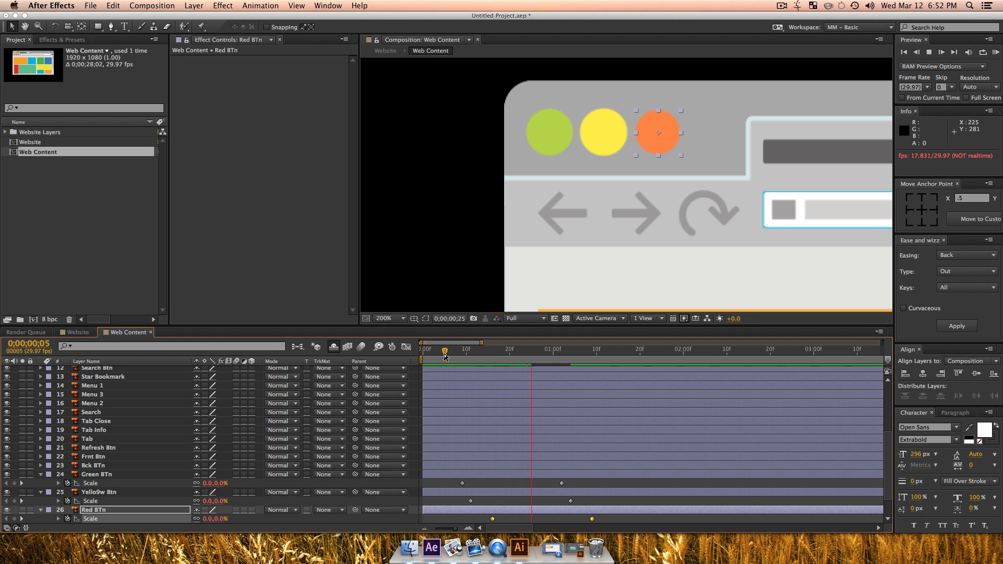
Step: Examine the browser window's header with its buttons, tab and address bar at 100% magnification
key("z")
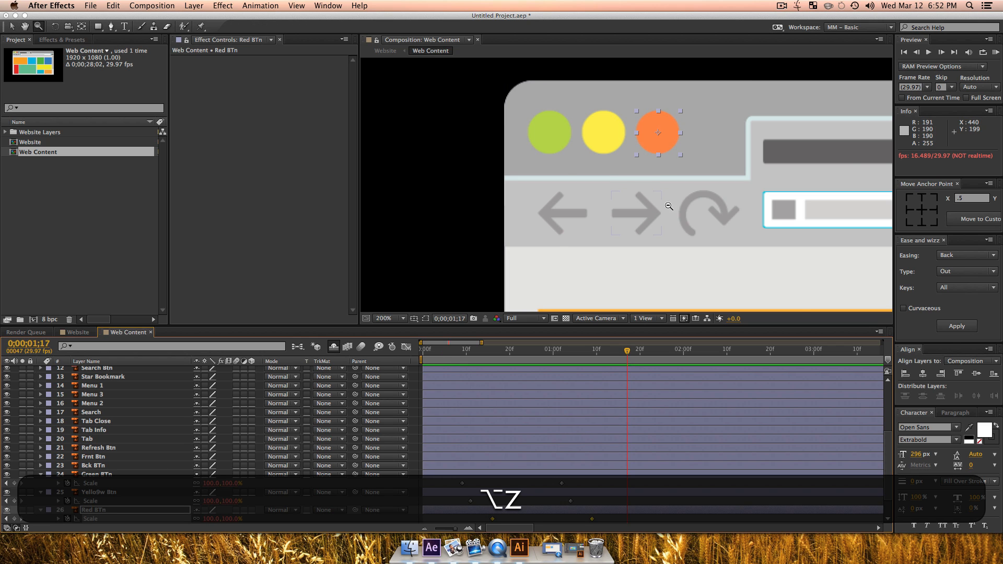
left_click(678, 212, "alt")
left_click(681, 211, "alt")
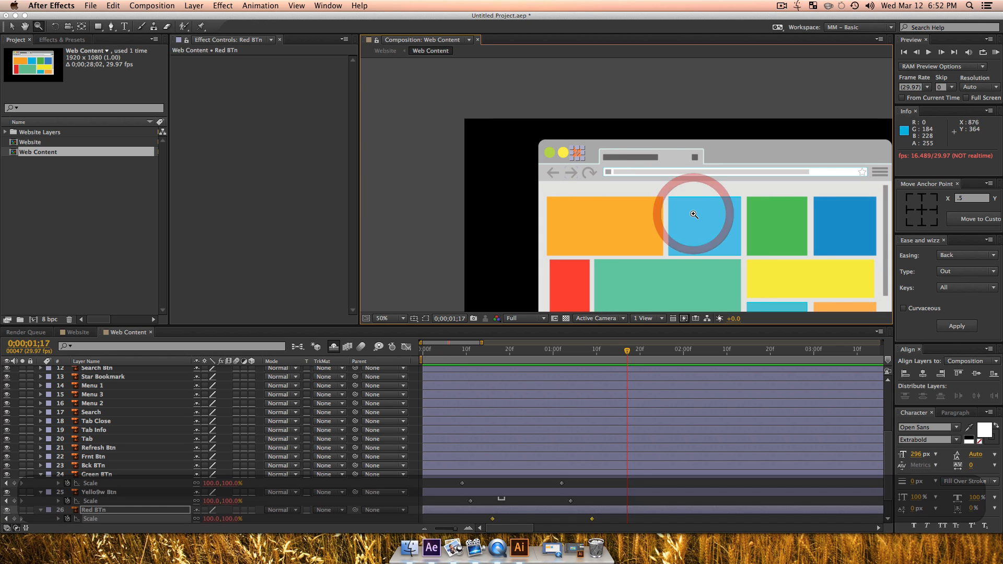
key("v")
key("space")
left_click_drag(672, 231, 593, 217)
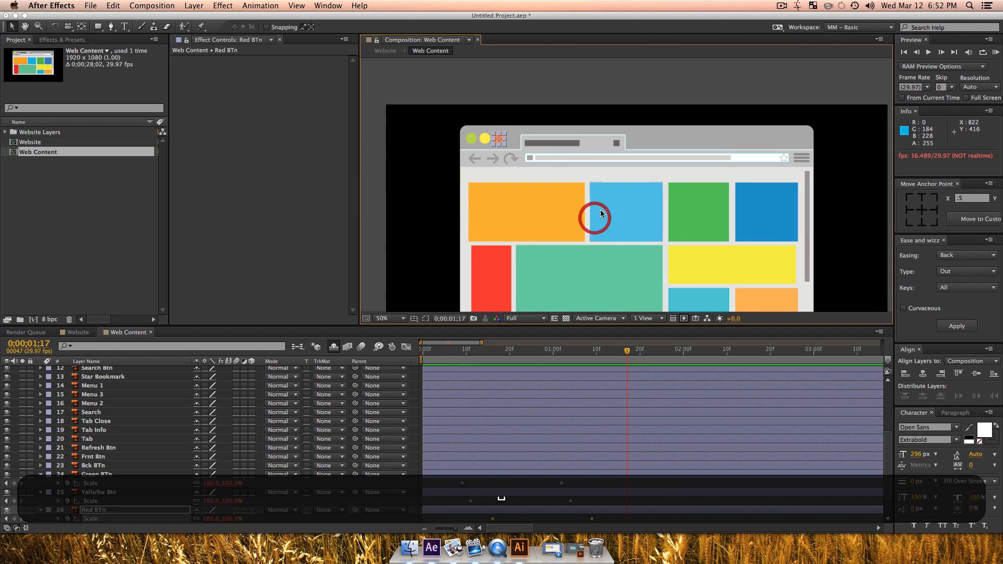
key("z")
left_click(568, 171, "alt")
key("alt+space")
left_click_drag(669, 225, 612, 219)
key("z")
left_click(610, 217)
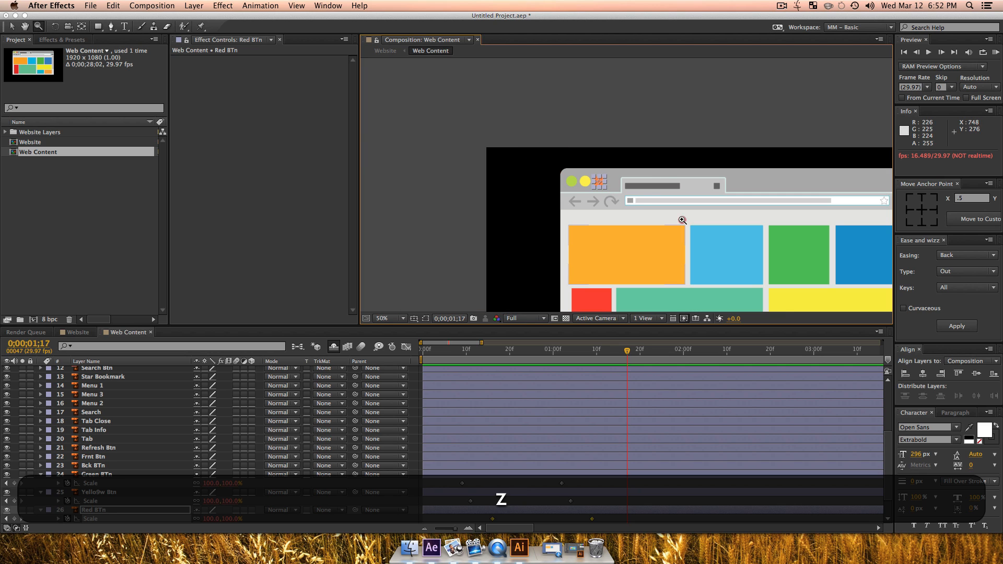
left_click(682, 220)
key("v")
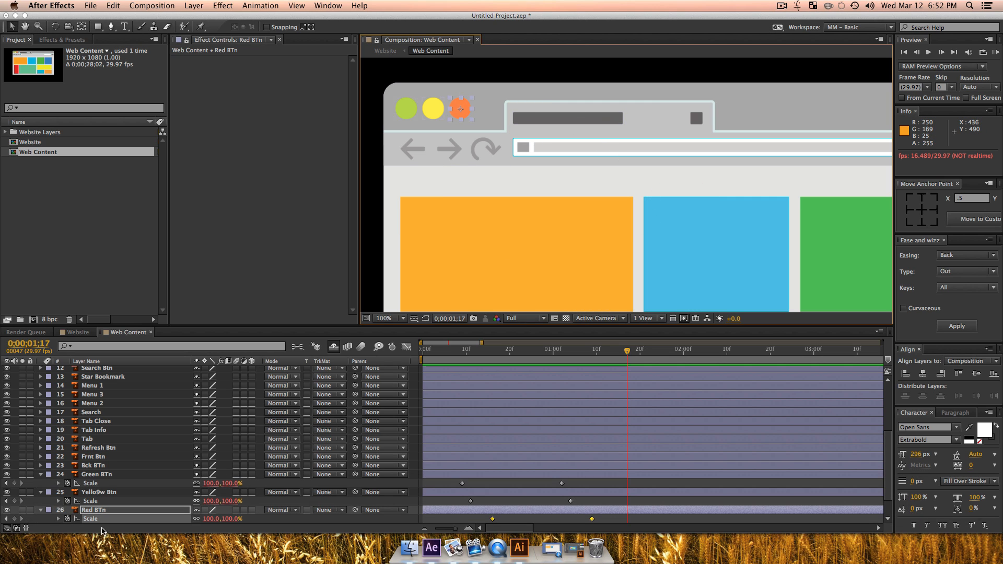
Step: Move the Tab layer's anchor point to its bottom centre and keyframe its scale at 100% at 0;00;01;17
left_click(94, 439)
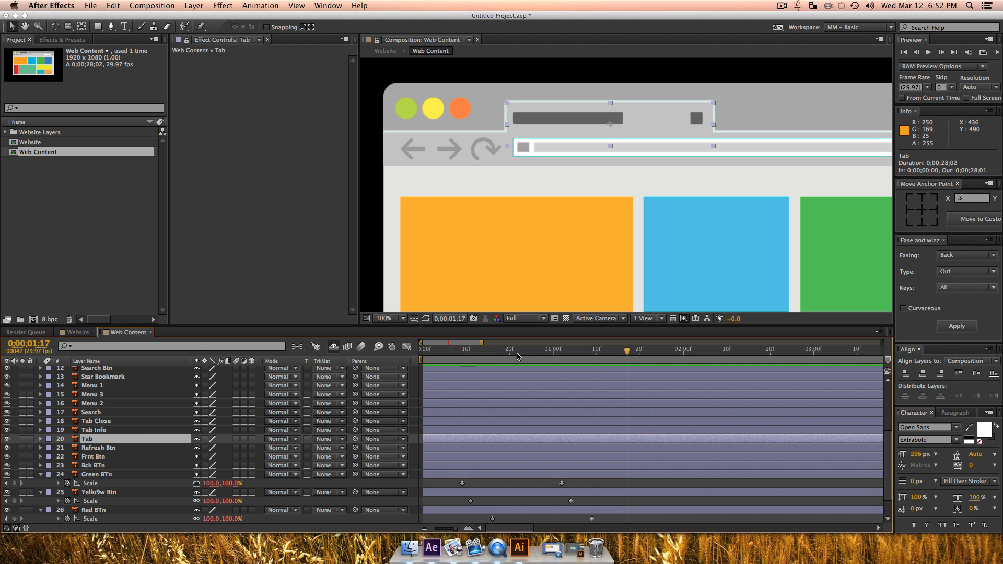
left_click(920, 224)
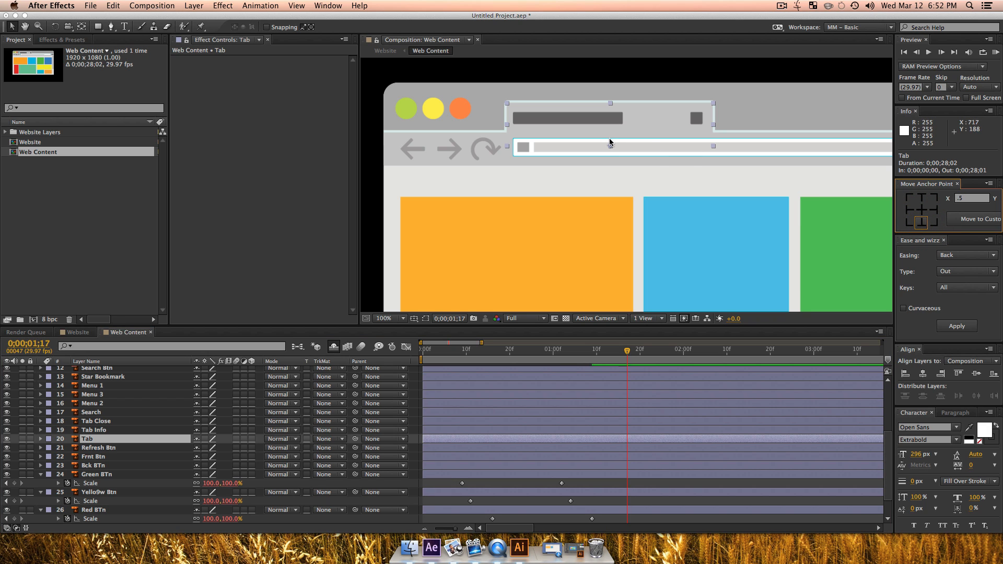
key("s")
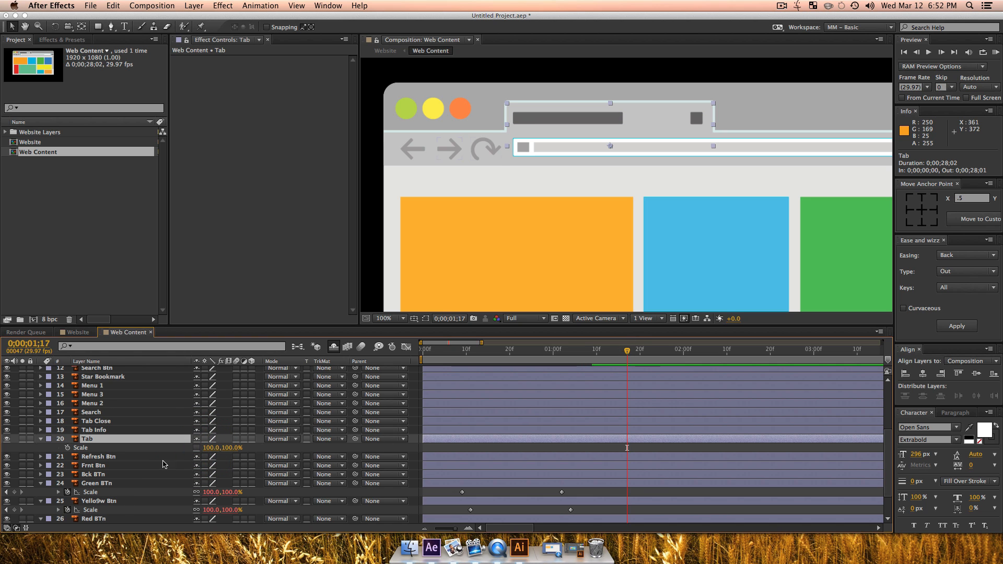
left_click(68, 448)
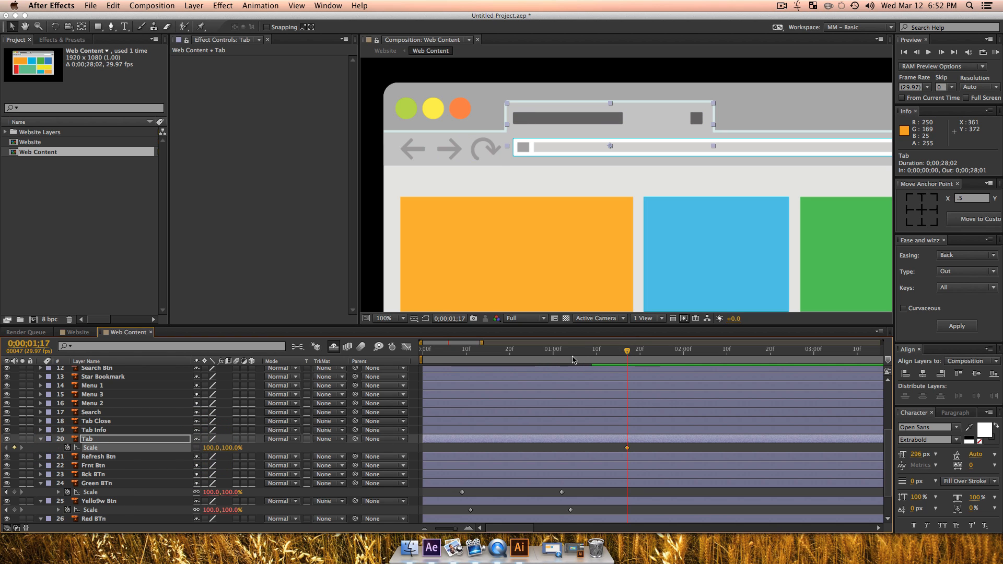
Step: Set the Tab layer's vertical scale to 0% at 0;00;00;25, keeping its width at 100%
left_click_drag(546, 354, 531, 355)
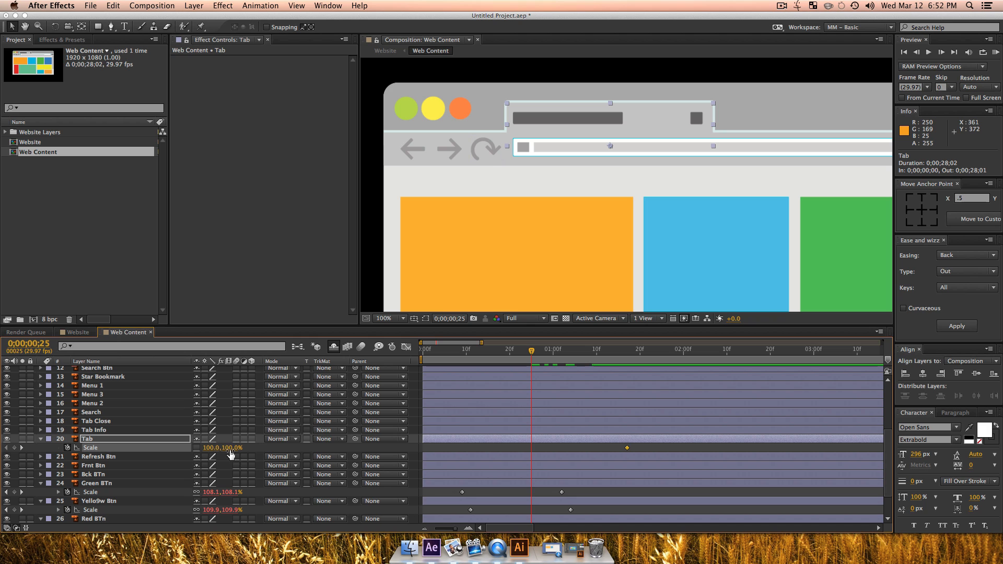
left_click(231, 448)
type("0")
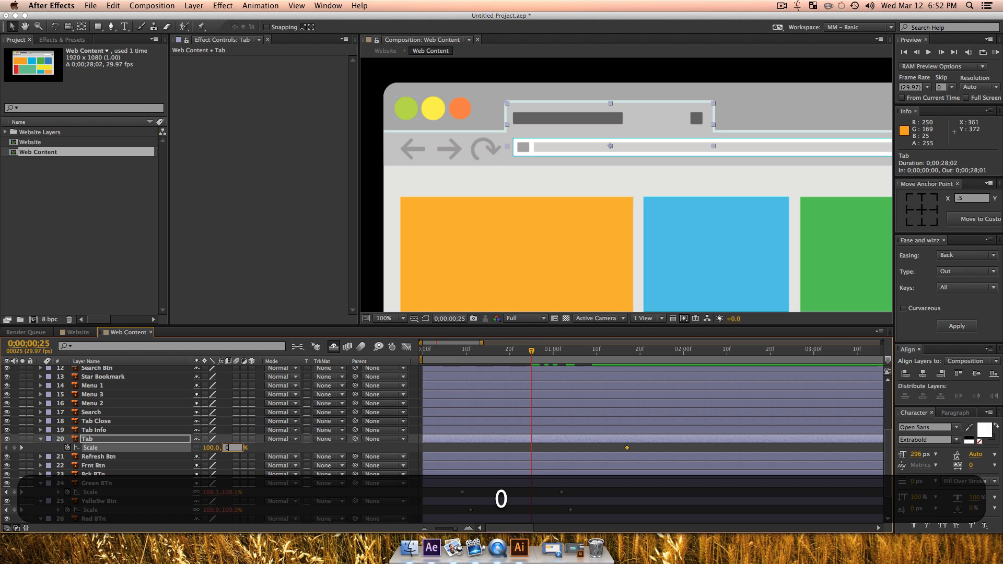
key("Return")
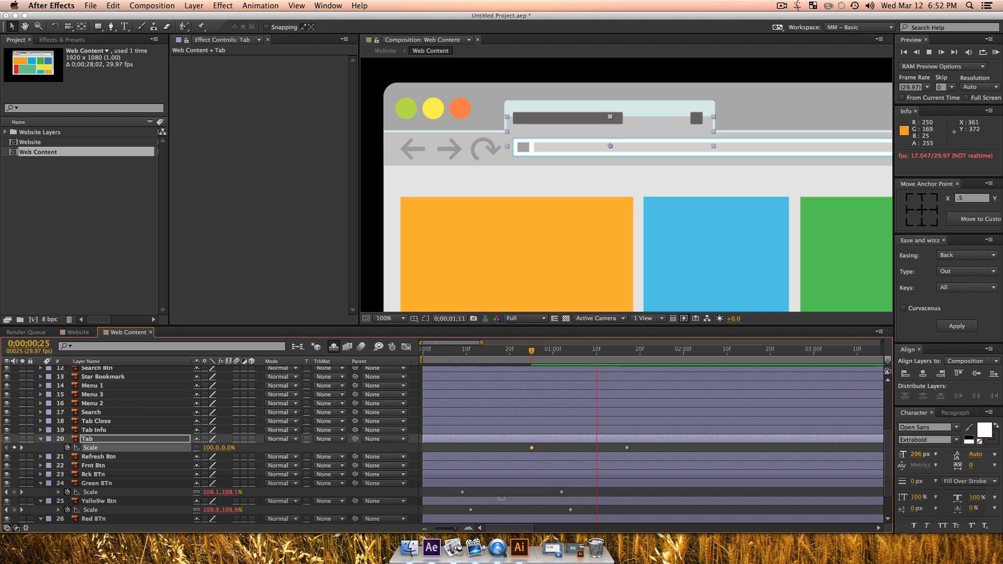
Step: Apply the Back Out easing of Ease and Wizz to both of the Tab layer's scale keyframes
key("space")
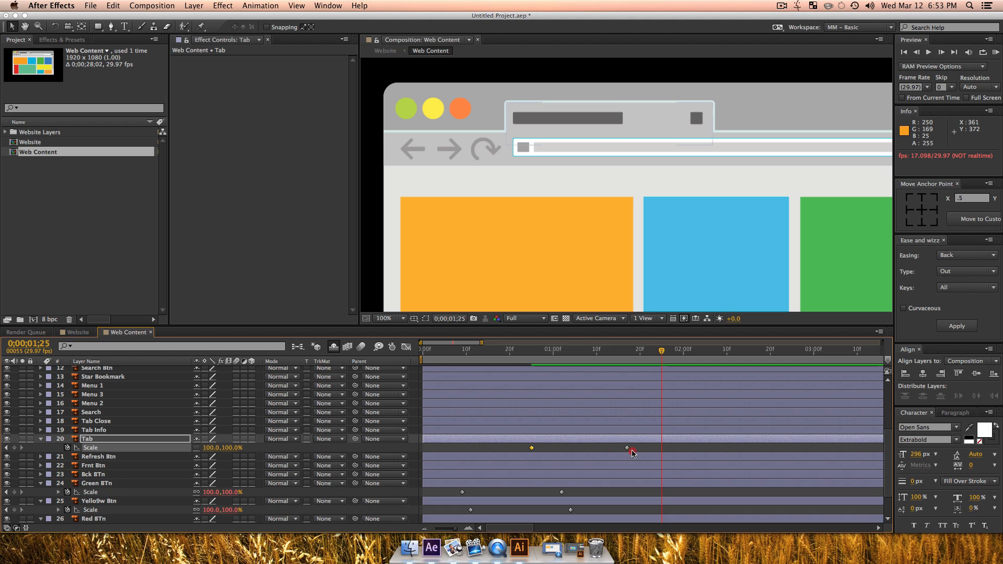
left_click_drag(638, 459, 506, 445)
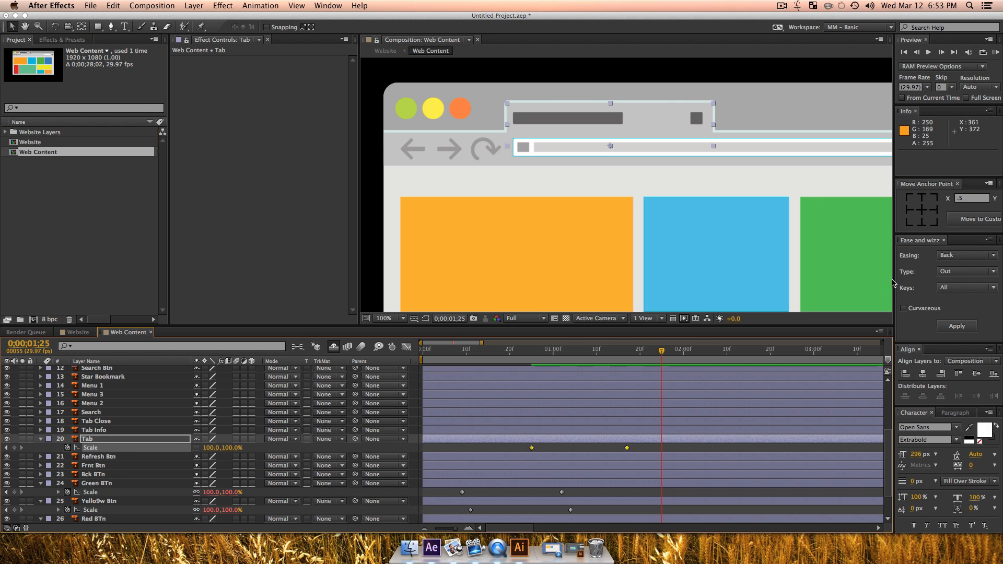
left_click(954, 326)
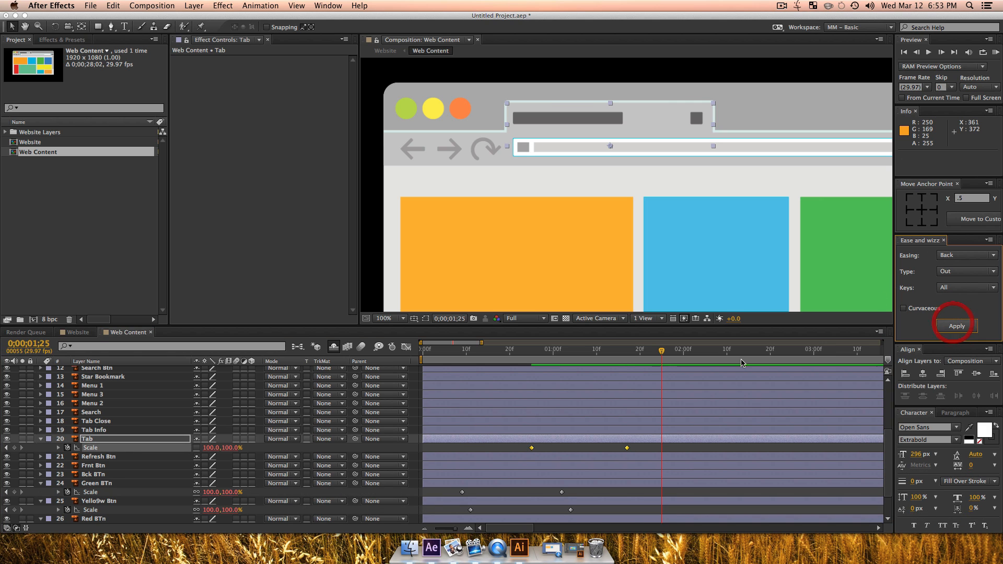
Step: Preview the Tab layer's eased scale animation from 0;00;00;21 and inspect it partway at 0;00;00;28
left_click(511, 361)
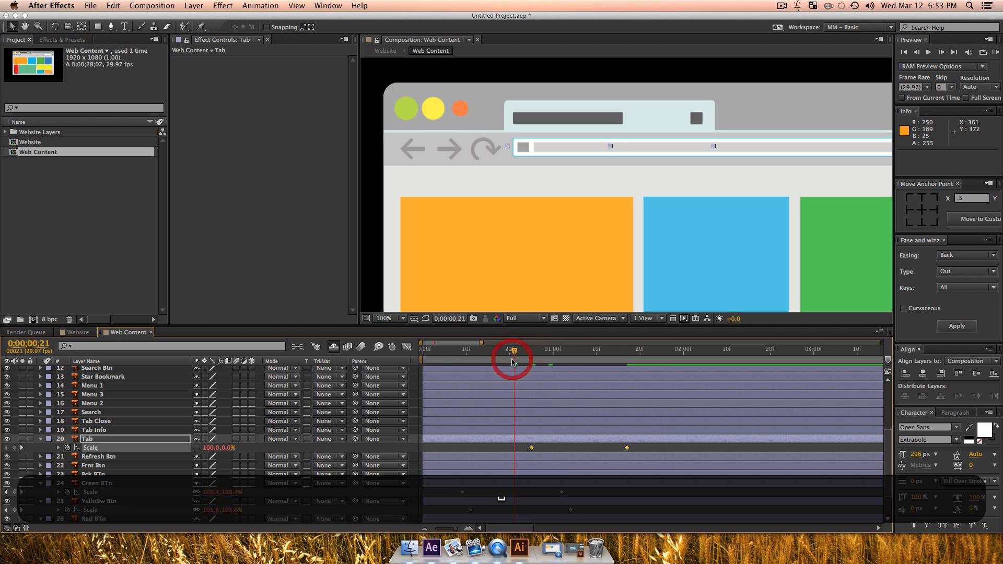
key("space")
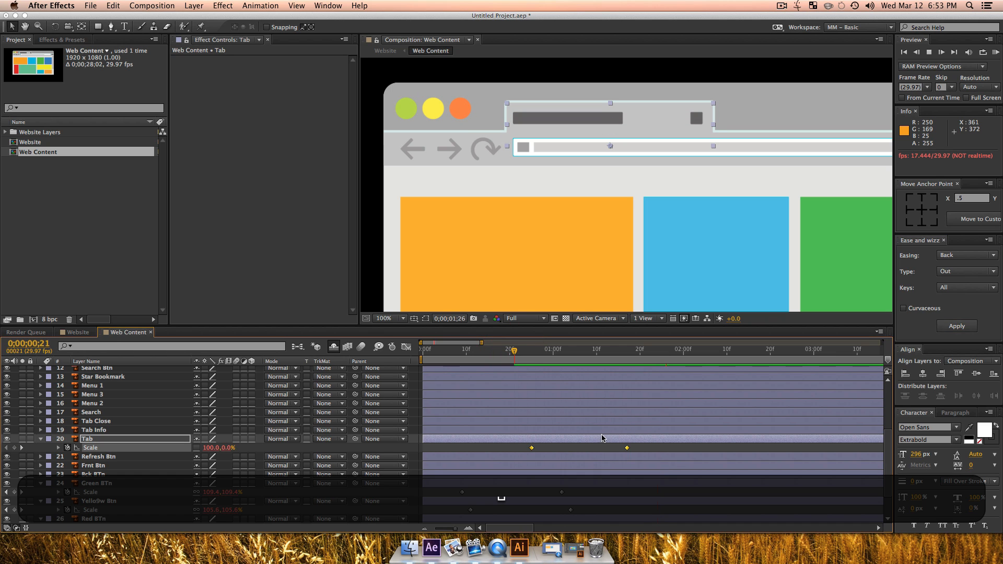
left_click(544, 351)
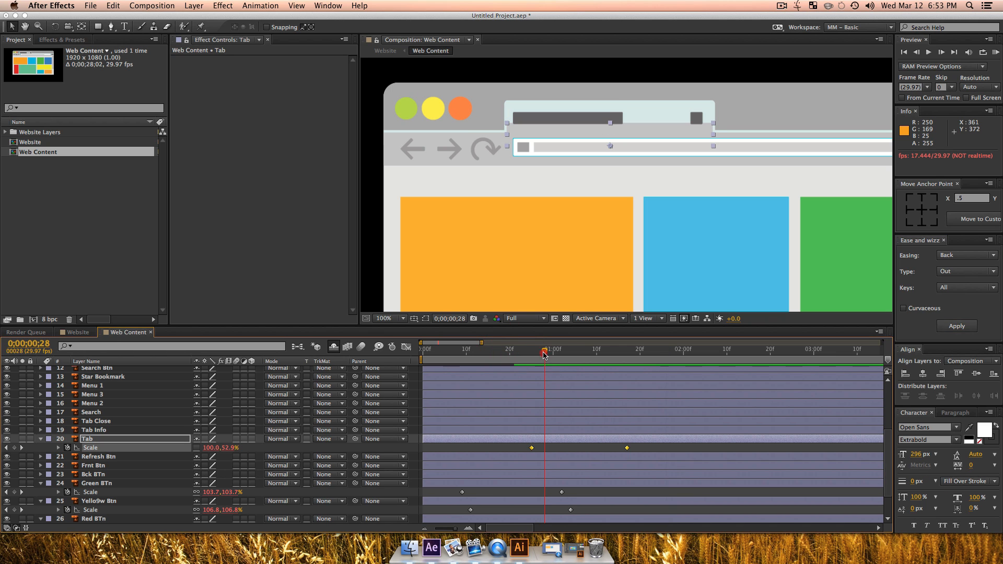
left_click(563, 447)
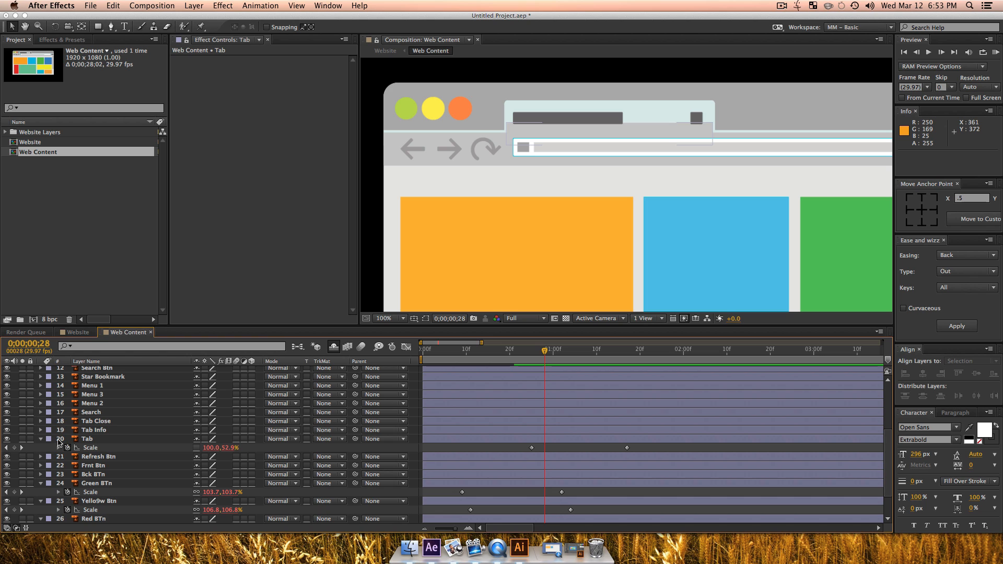
Step: Set the Tab layer's vertical scale to -34% at its first keyframe, 0;00;00;25, and preview the motion
left_click(6, 448)
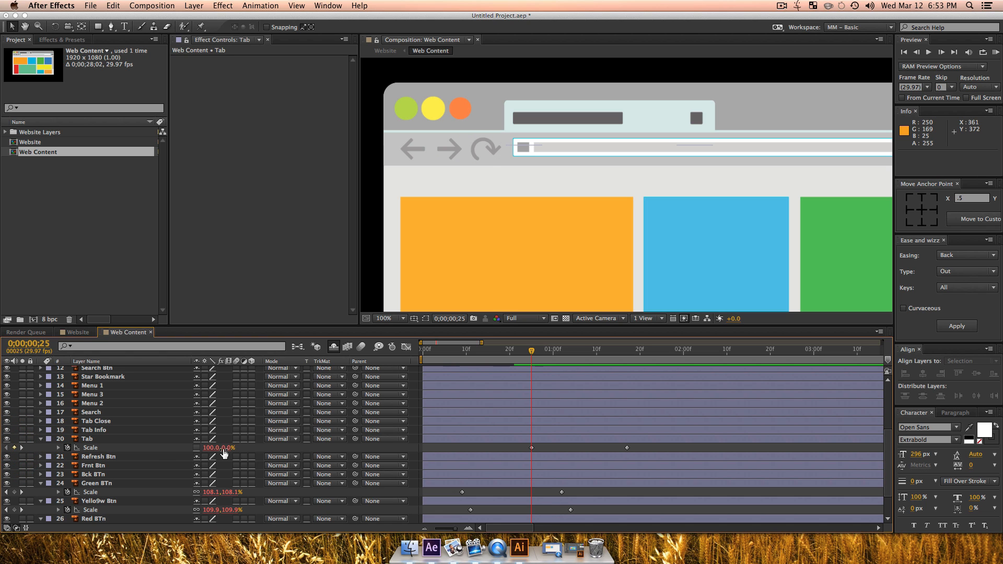
left_click_drag(225, 452, 214, 448)
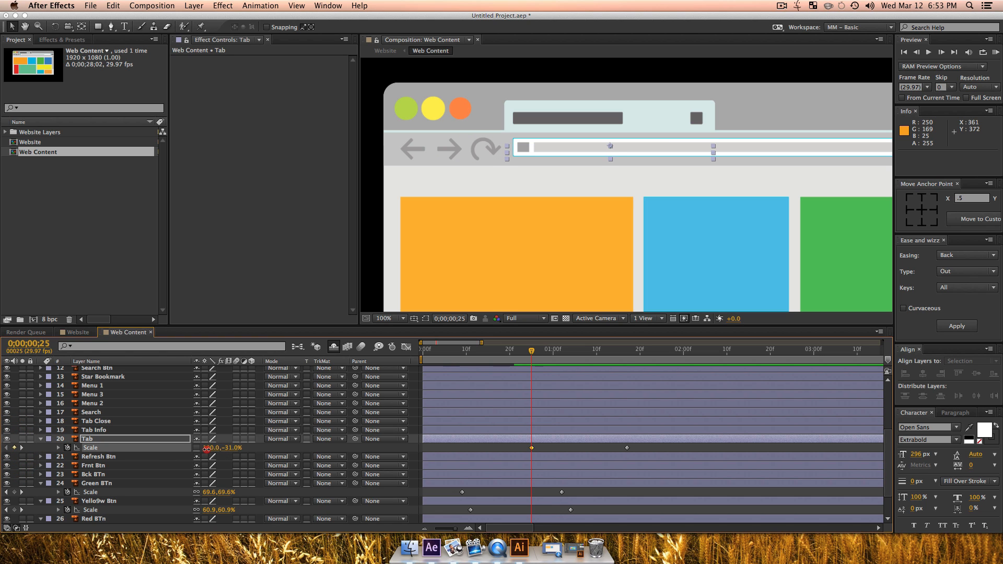
key("space")
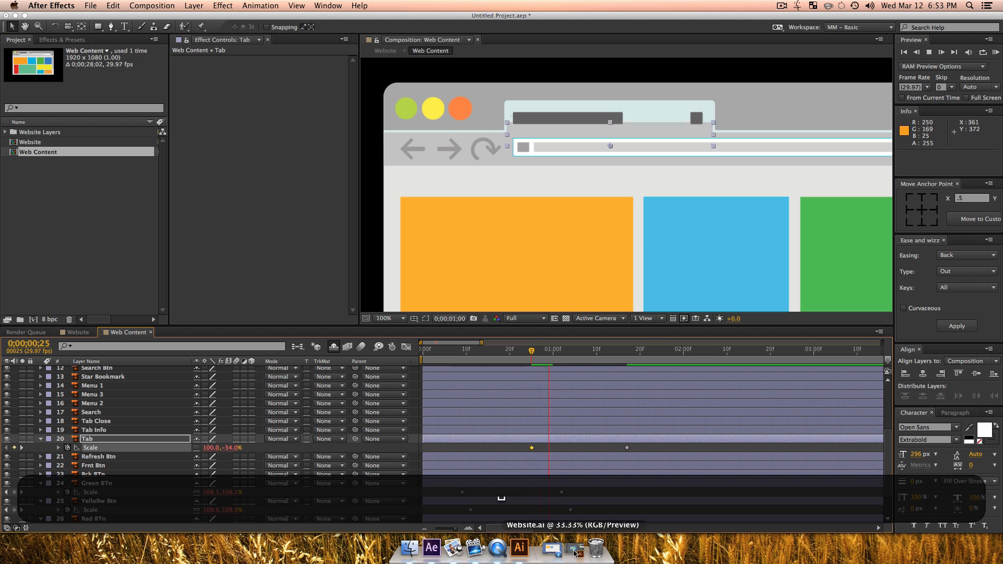
key("space")
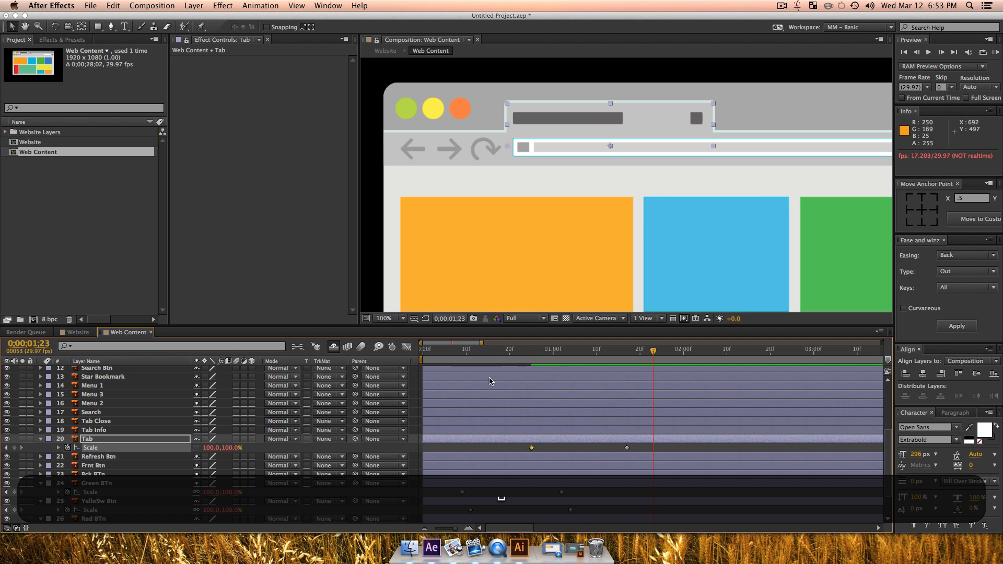
left_click(531, 350)
key("space")
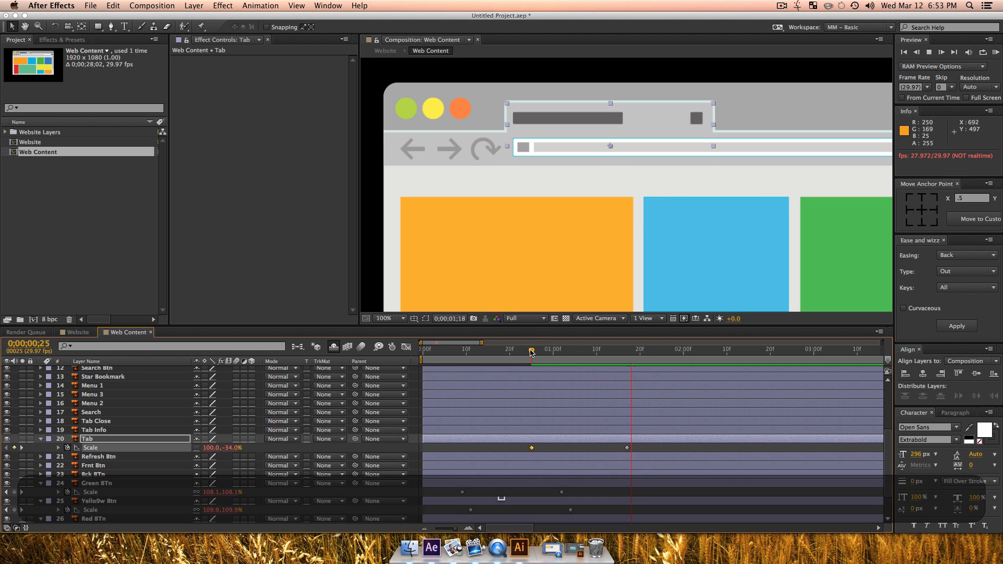
key("space")
left_click_drag(537, 357, 570, 361)
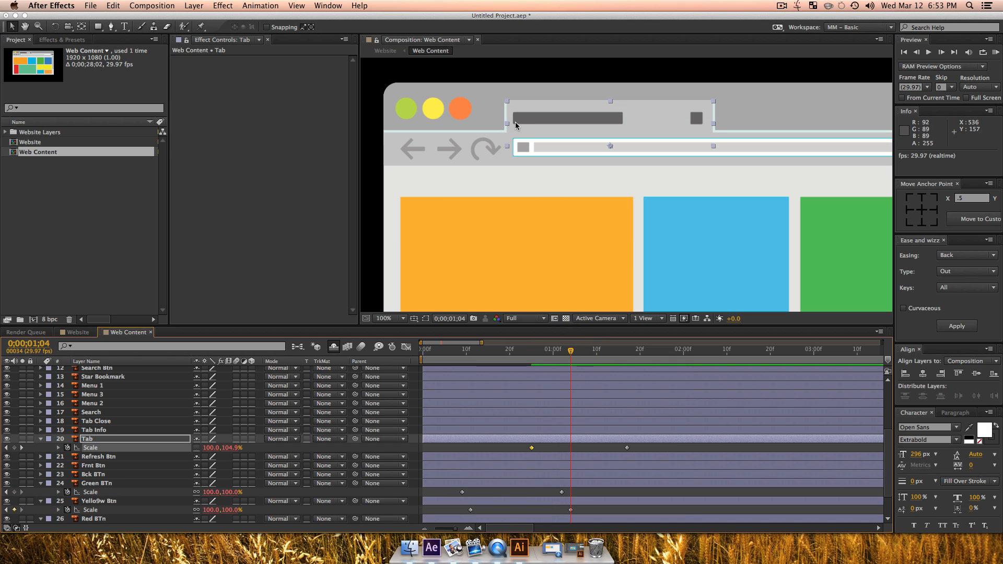
Step: Move the Tab Info layer's anchor point to its left centre and keyframe its scale at 100% at 0;00;01;21
left_click(599, 116)
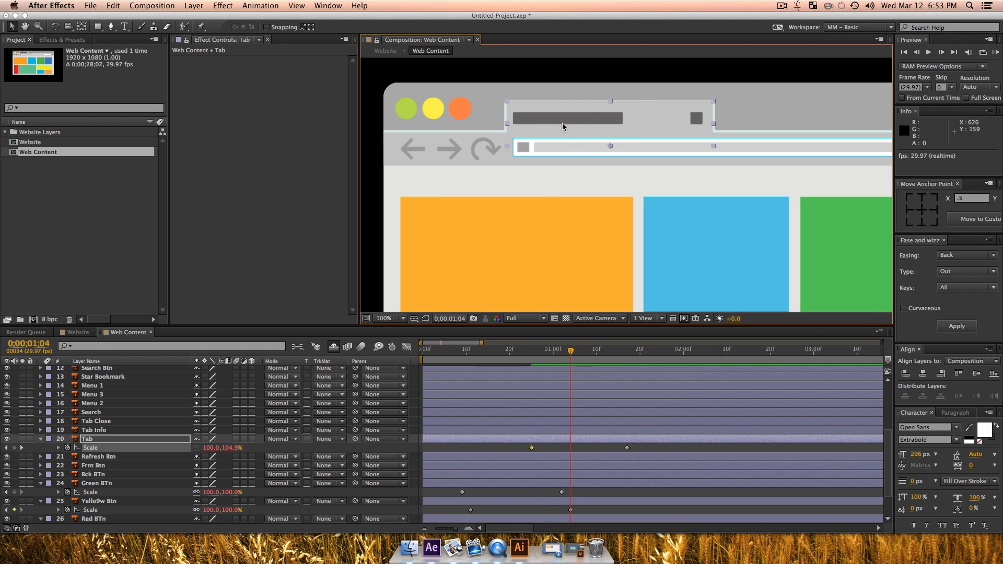
left_click(98, 430)
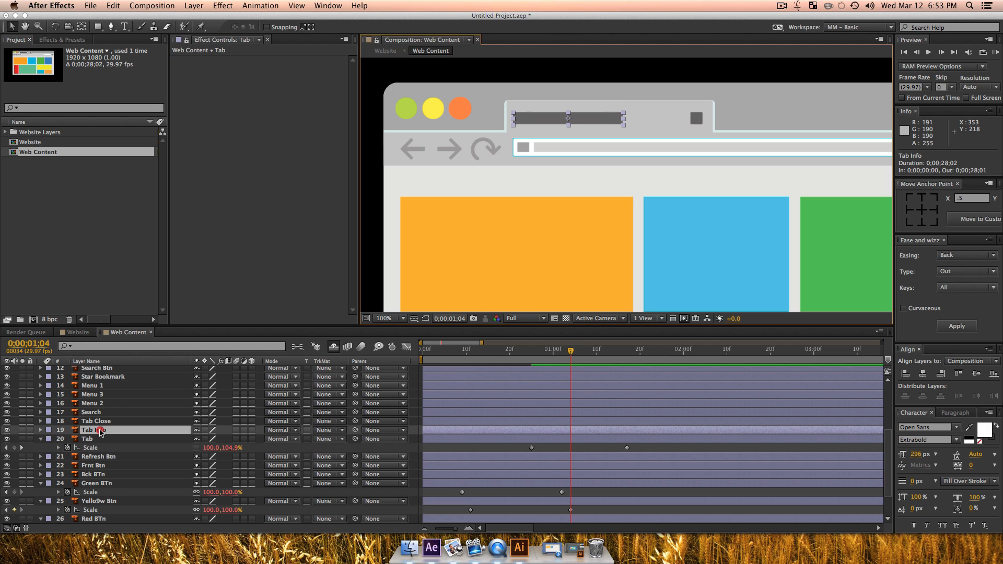
key("s")
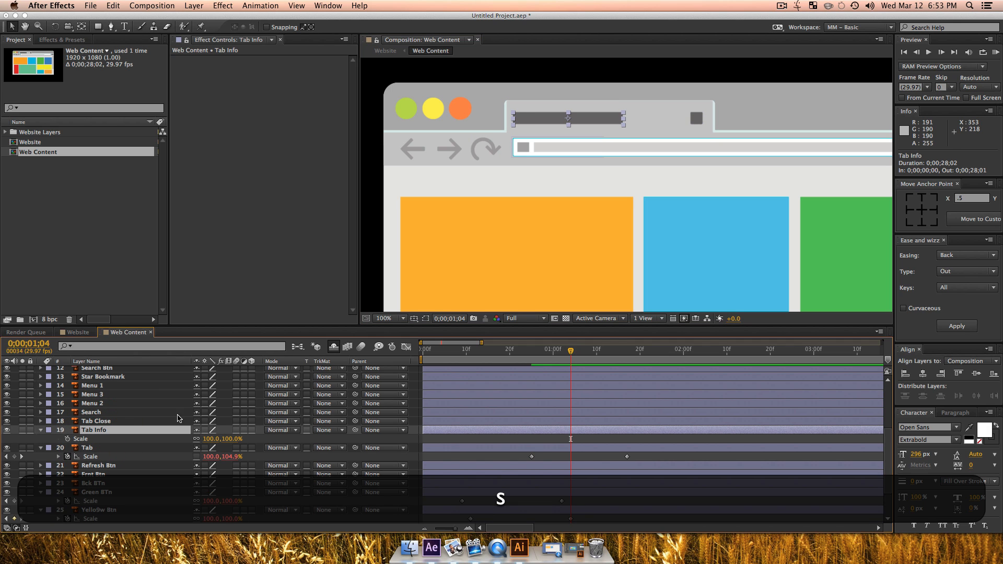
left_click(908, 210)
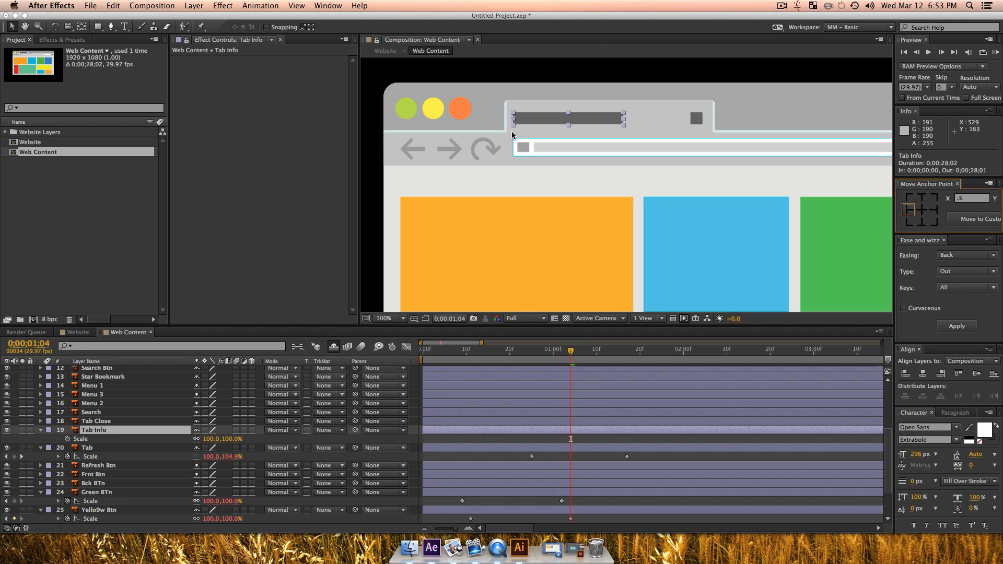
left_click_drag(597, 349, 644, 350)
left_click(67, 438)
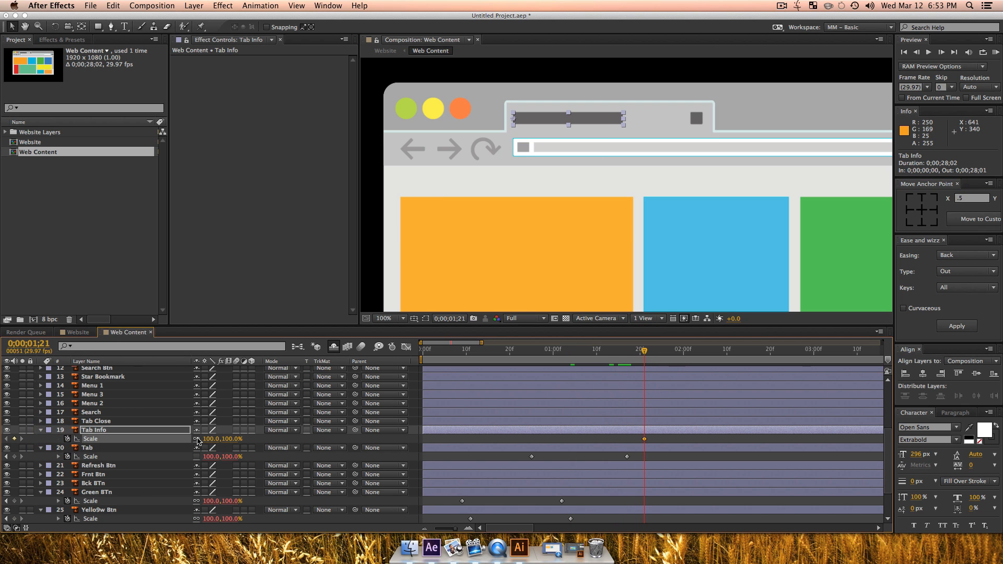
Step: Unlink the Tab Info layer's scale proportions, set its horizontal scale to 0% at 0;00;01;02, and preview it
left_click(196, 439)
left_click(562, 351)
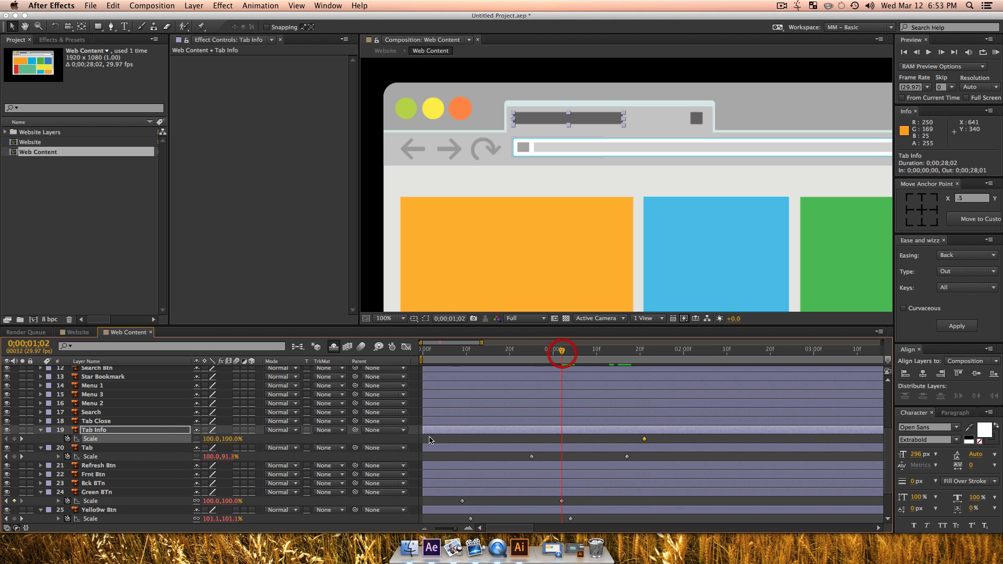
left_click(212, 438)
type("0")
key("Return")
key("space")
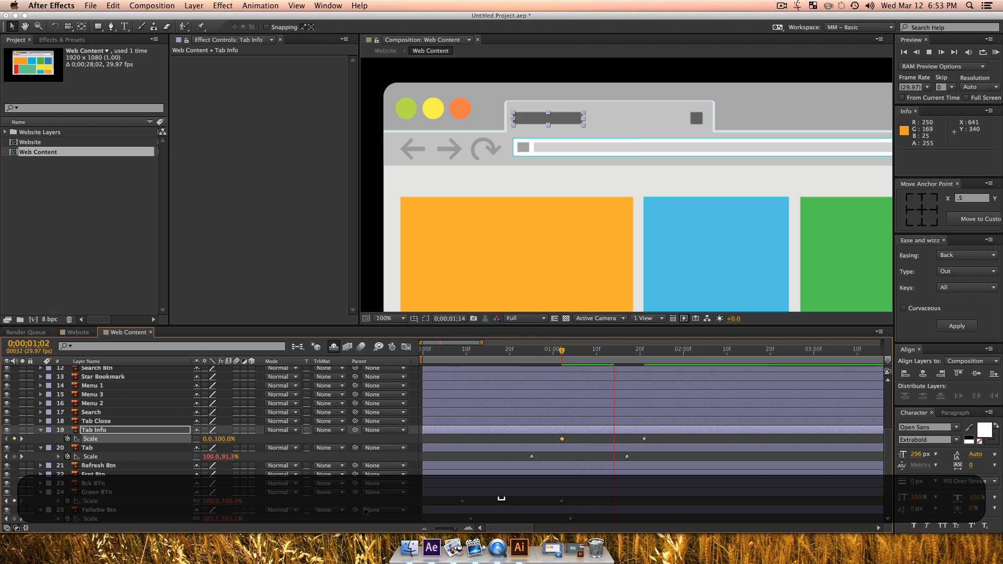
key("space")
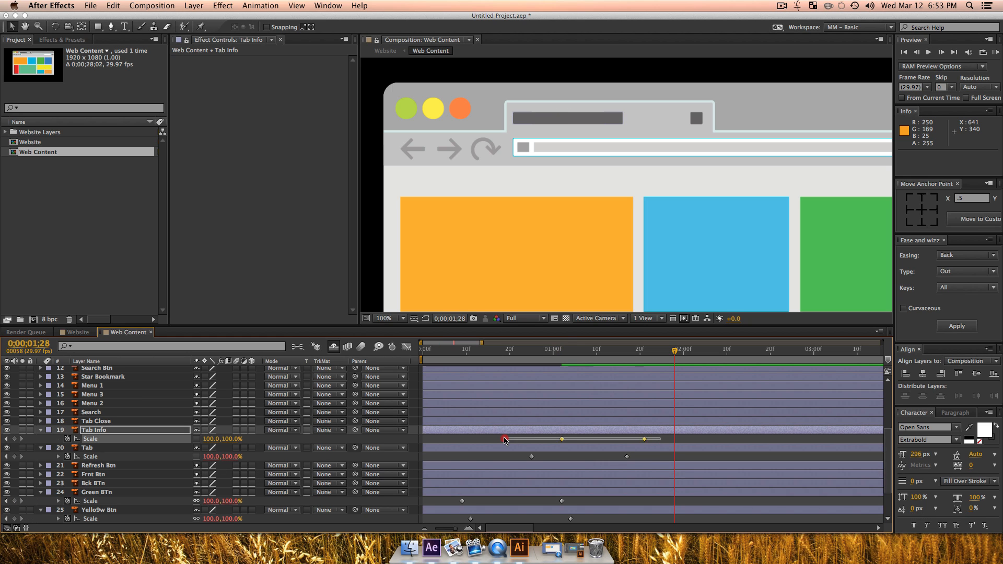
Step: Apply the Expo In + Out easing of Ease and Wizz to both of the Tab Info layer's scale keyframes
left_click_drag(658, 442, 495, 427)
left_click(965, 255)
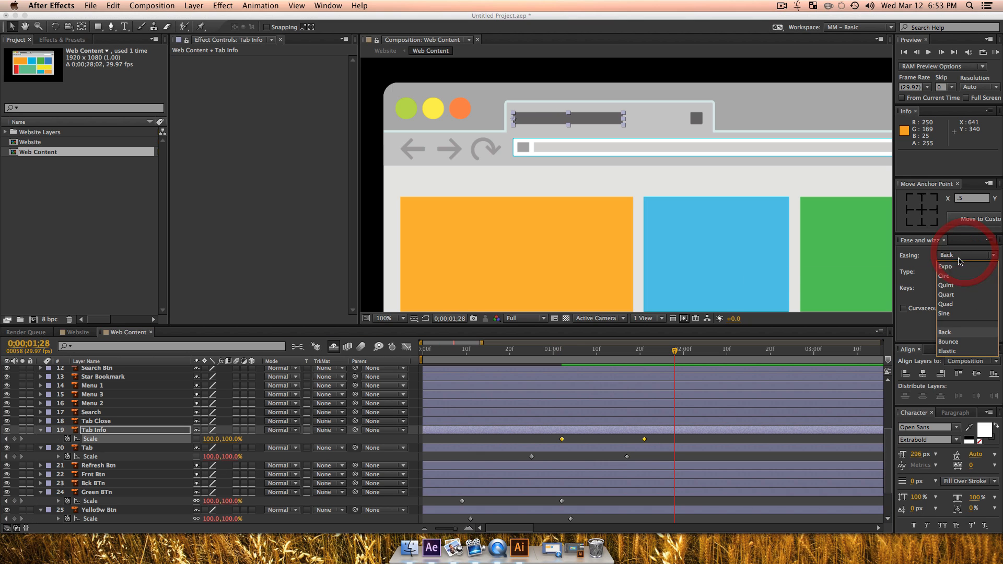
left_click(957, 265)
left_click(953, 256)
left_click(952, 267)
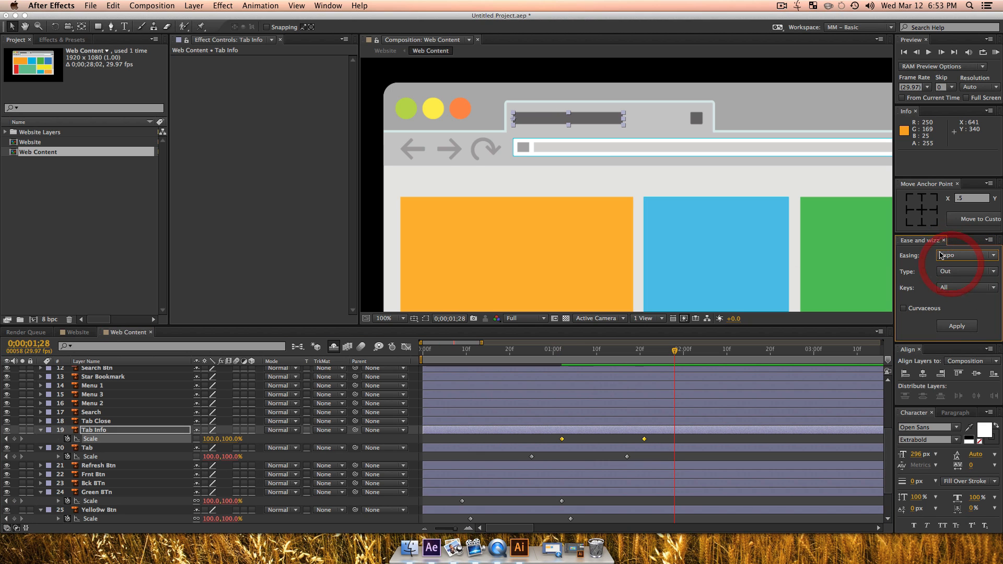
left_click(950, 273)
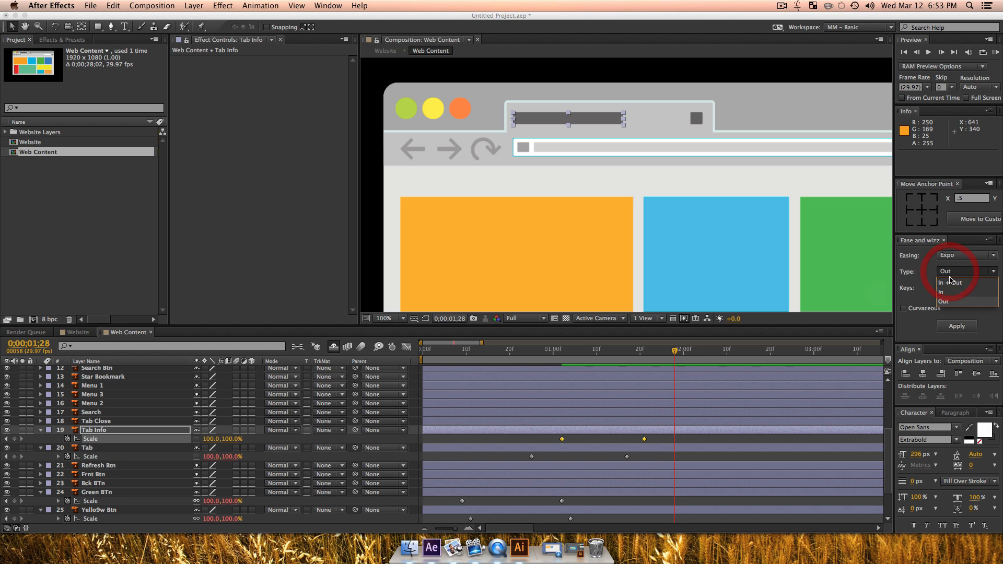
left_click(953, 293)
left_click(956, 326)
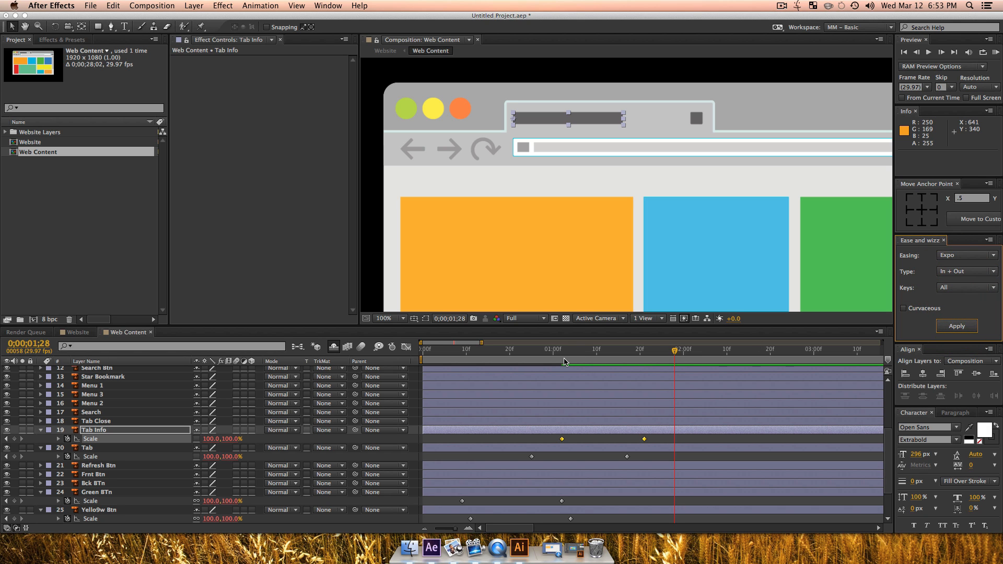
Step: Preview the Tab Info bar growing across the tab from 0;00;00;28 and inspect it at 0;00;01;13
left_click_drag(563, 361, 546, 359)
key("space")
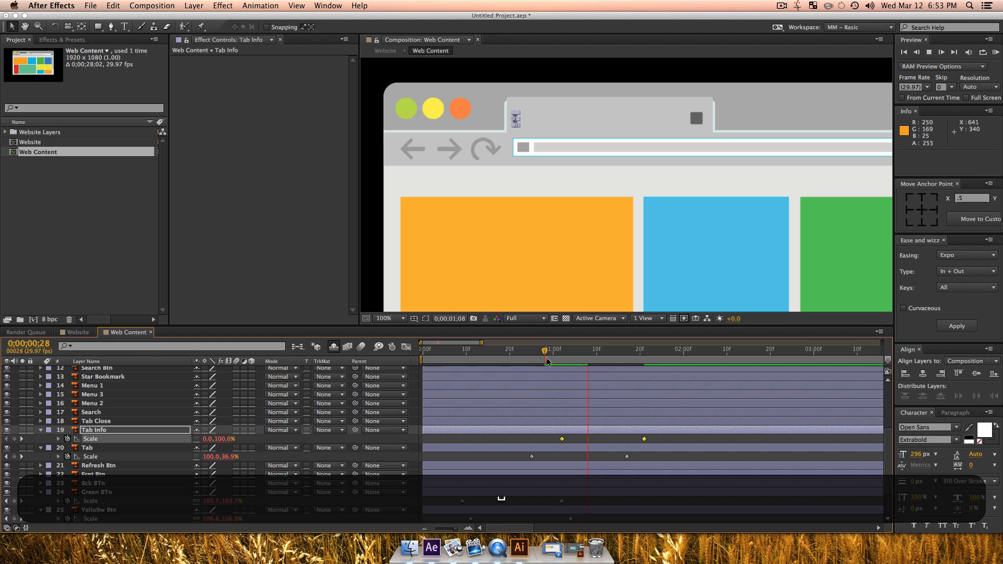
key("space")
left_click_drag(659, 361, 613, 360)
left_click(609, 359)
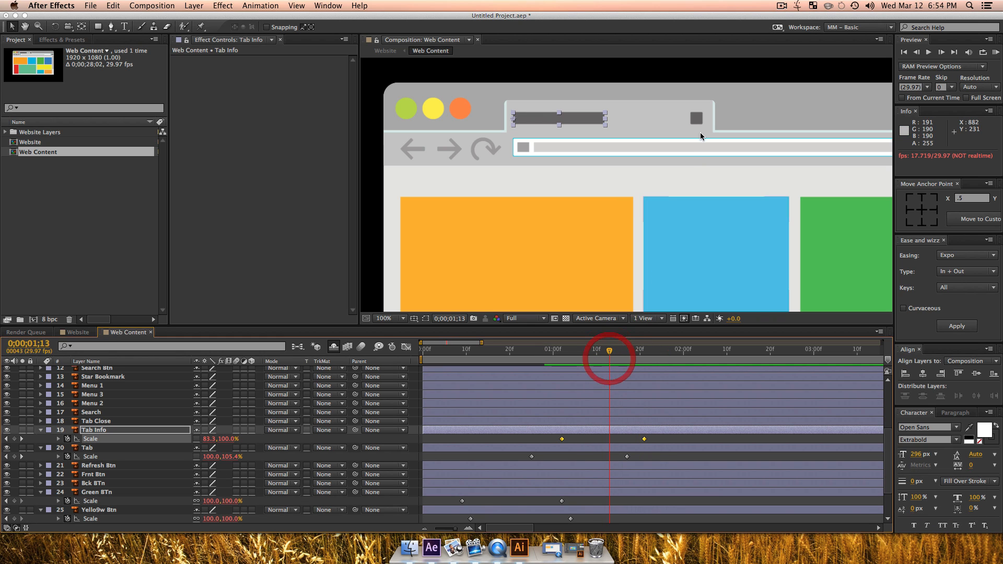
Step: Keyframe the Tab Close layer's scale at 100% at 0;00;01;18 and at 0% at 0;00;01;06
left_click(697, 121)
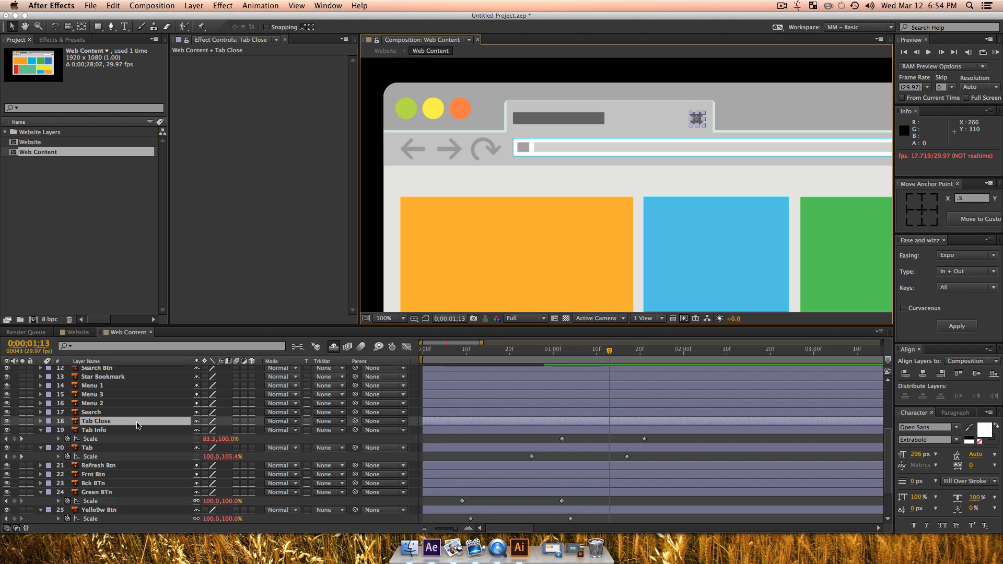
key("s")
left_click_drag(616, 358, 642, 357)
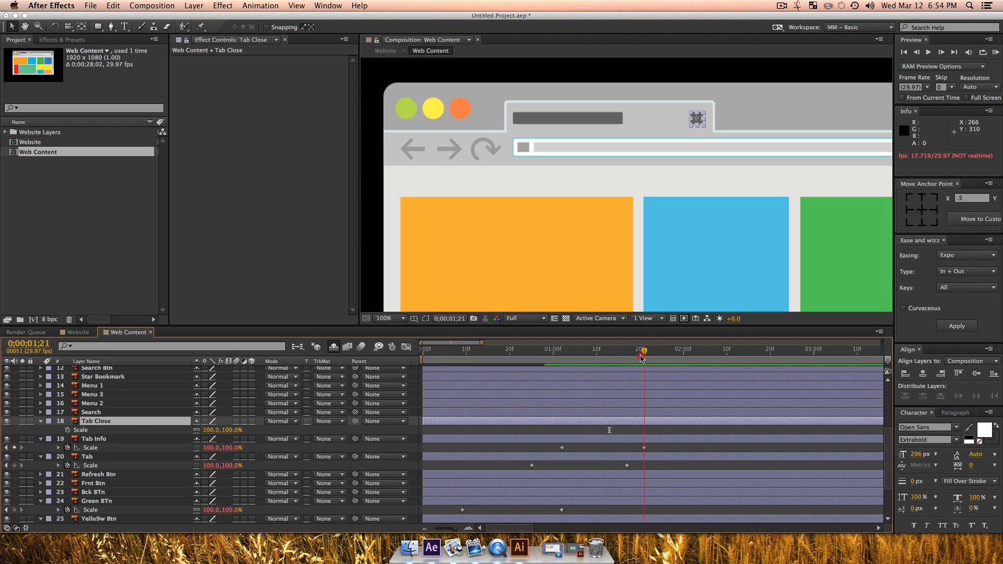
left_click(68, 430)
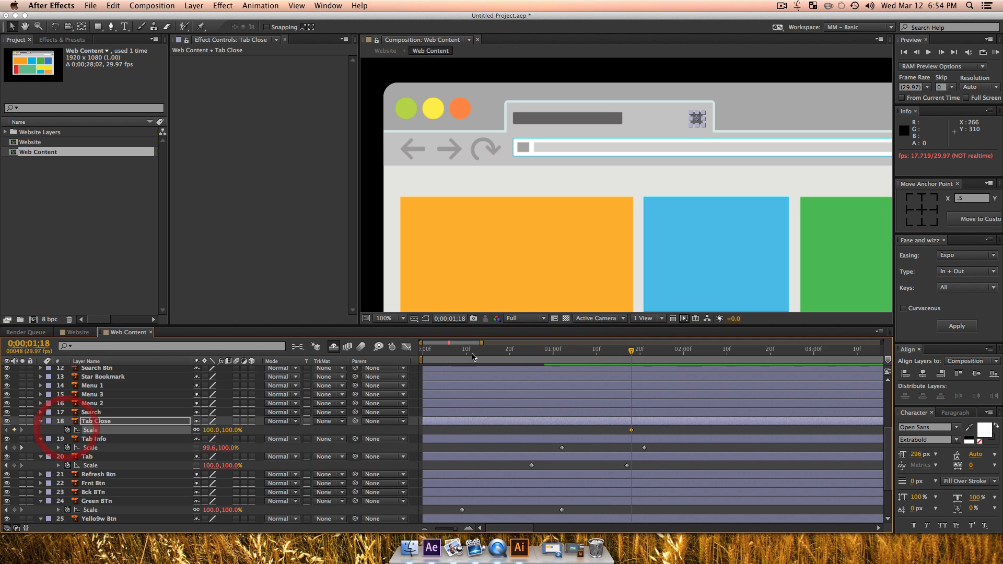
left_click(582, 356)
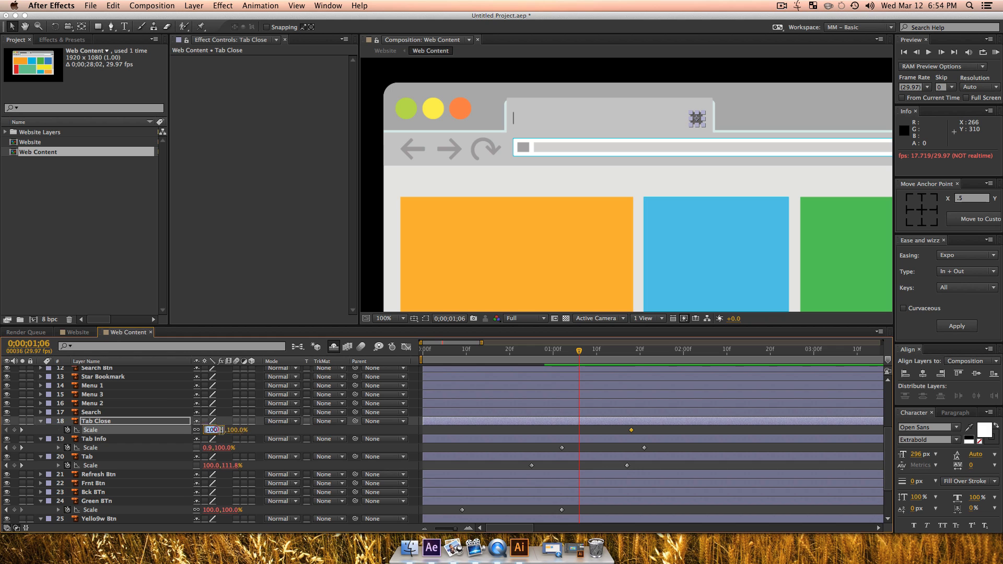
type(".")
type("0")
key("Return")
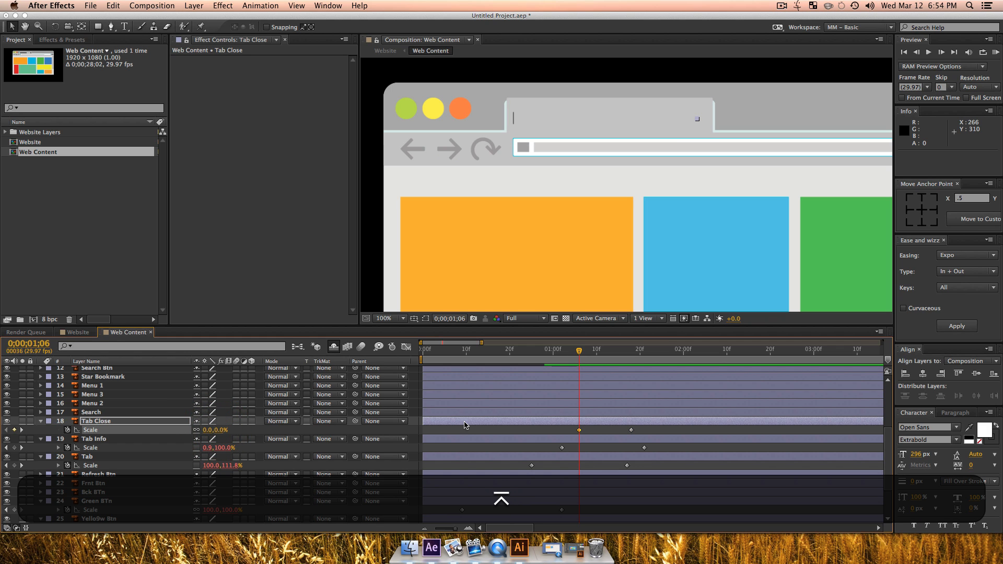
Step: Apply the Quint In + Out easing of Ease and Wizz to both of the Tab Close layer's scale keyframes
left_click_drag(563, 424, 657, 444)
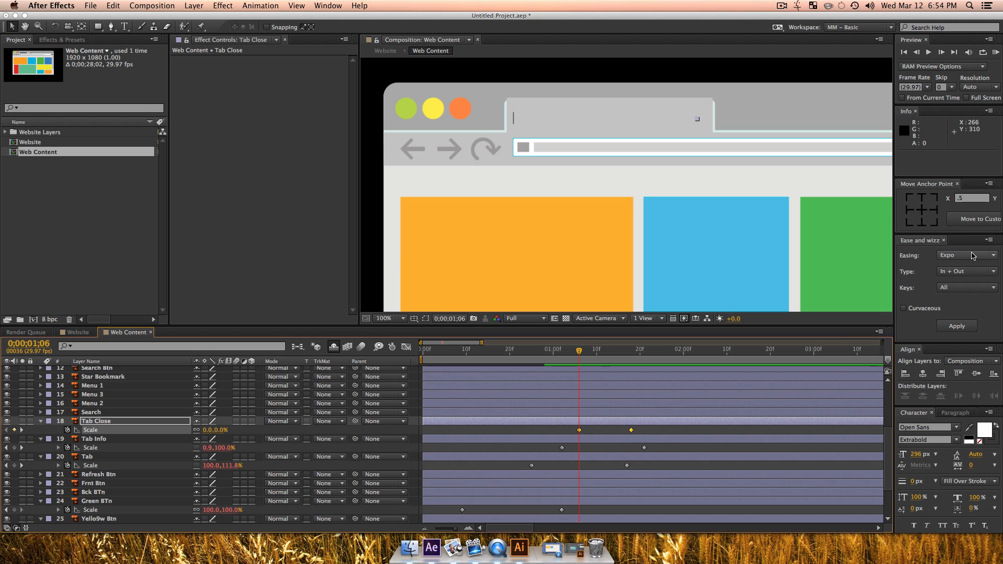
left_click(973, 255)
left_click(955, 278)
left_click(954, 291)
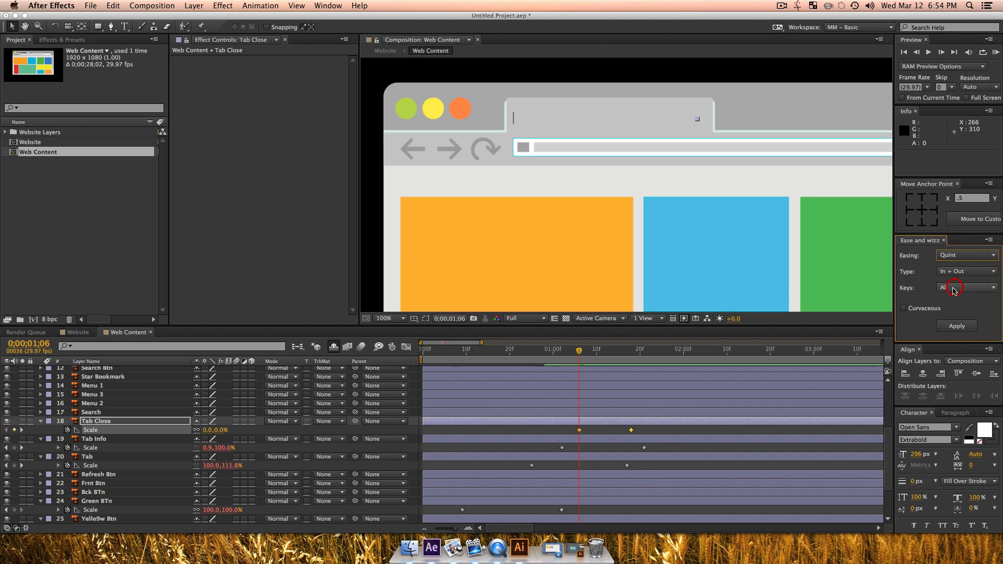
left_click(950, 324)
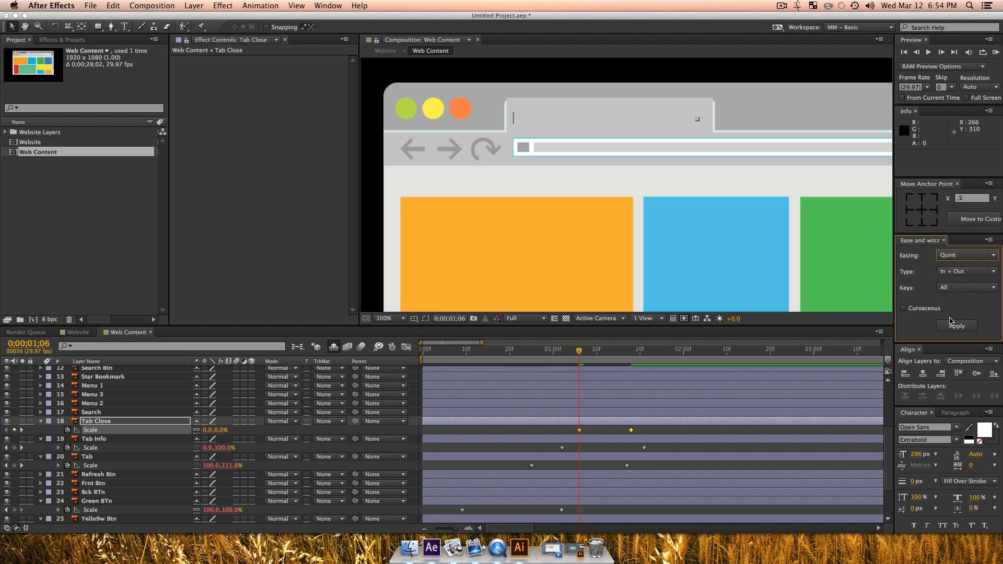
Step: Preview the tab, its info bar and its close button animating in from 0;00;00;28
left_click(543, 353)
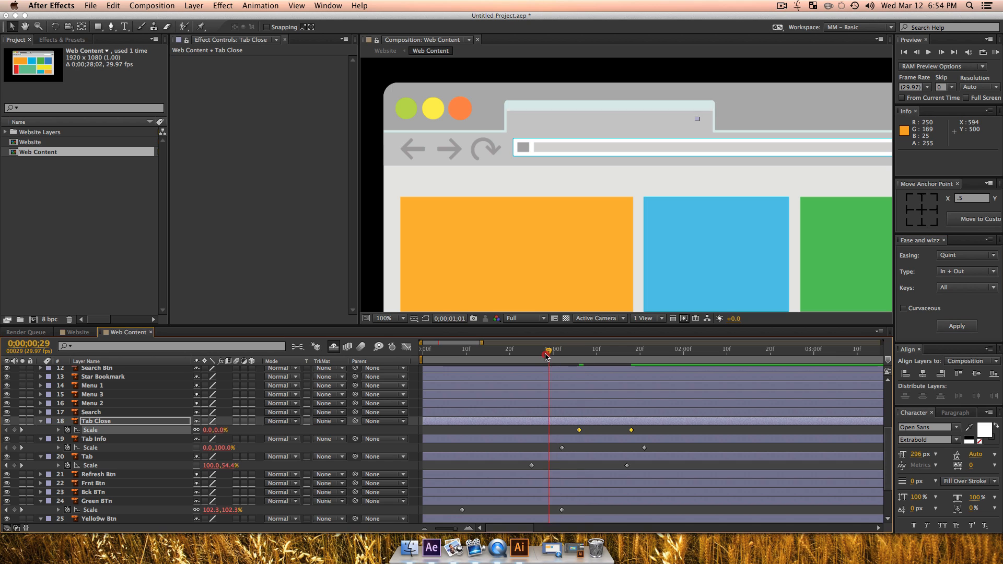
key("space")
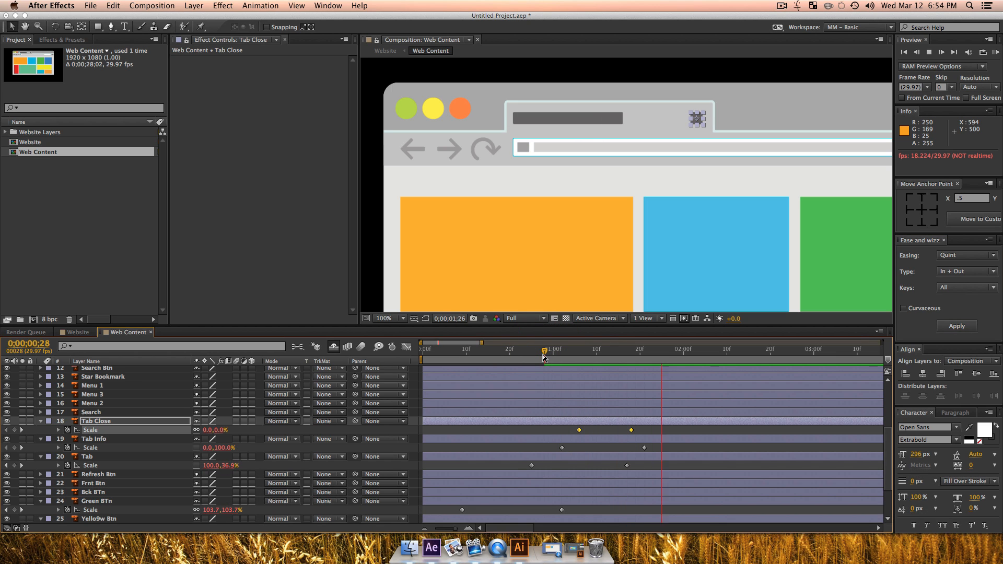
key("space")
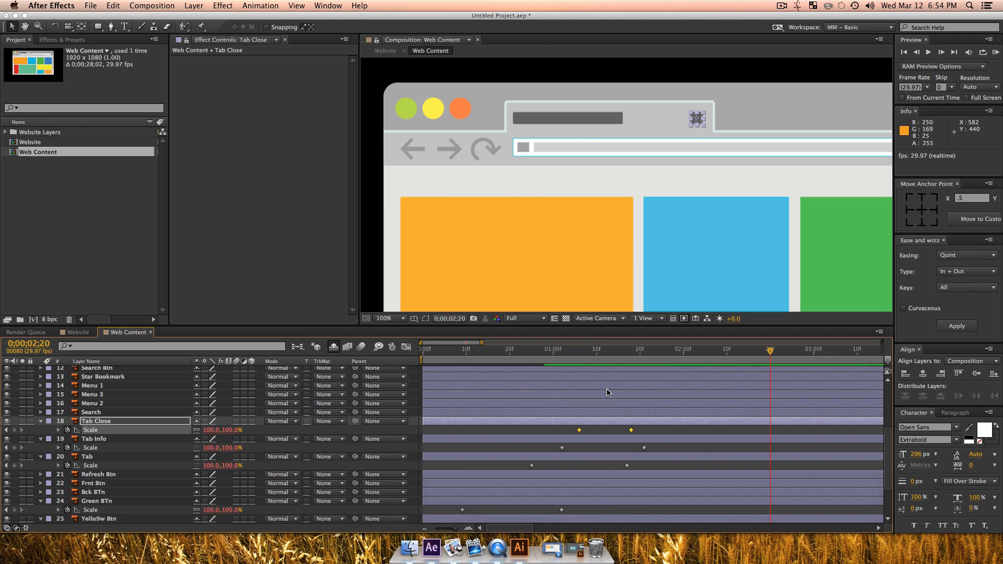
Step: Move the anchor point of the Search layer, the white address bar, to the middle of its left edge
left_click_drag(608, 353, 591, 354)
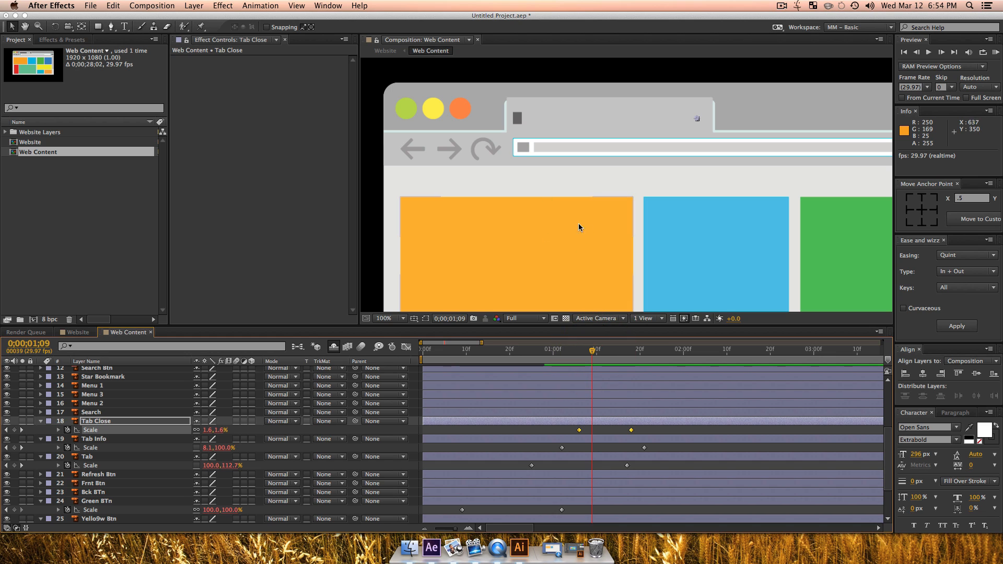
left_click_drag(578, 224, 582, 183)
key("z")
left_click(582, 183, "alt")
left_click(561, 197, "alt")
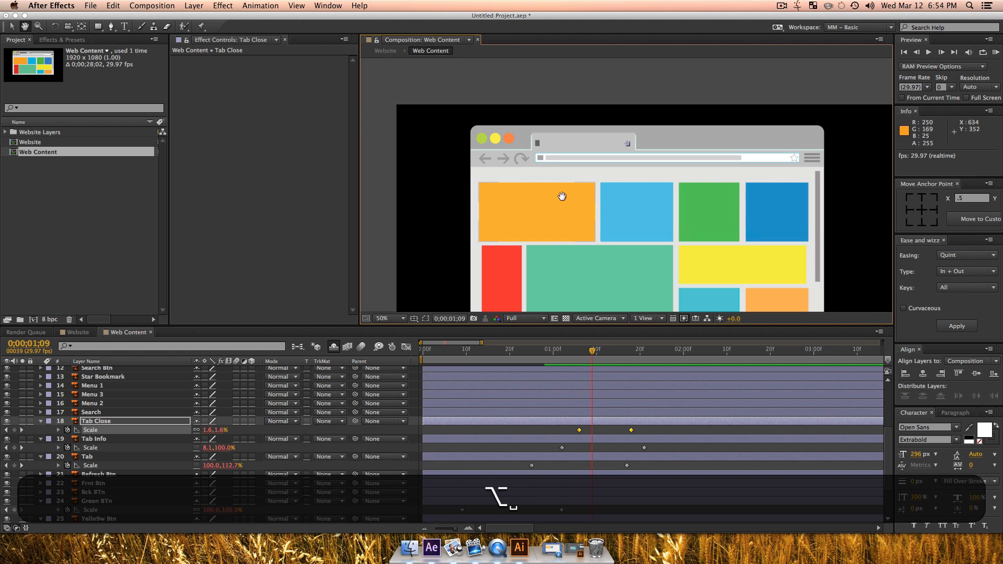
key("v")
key("z")
left_click(622, 128)
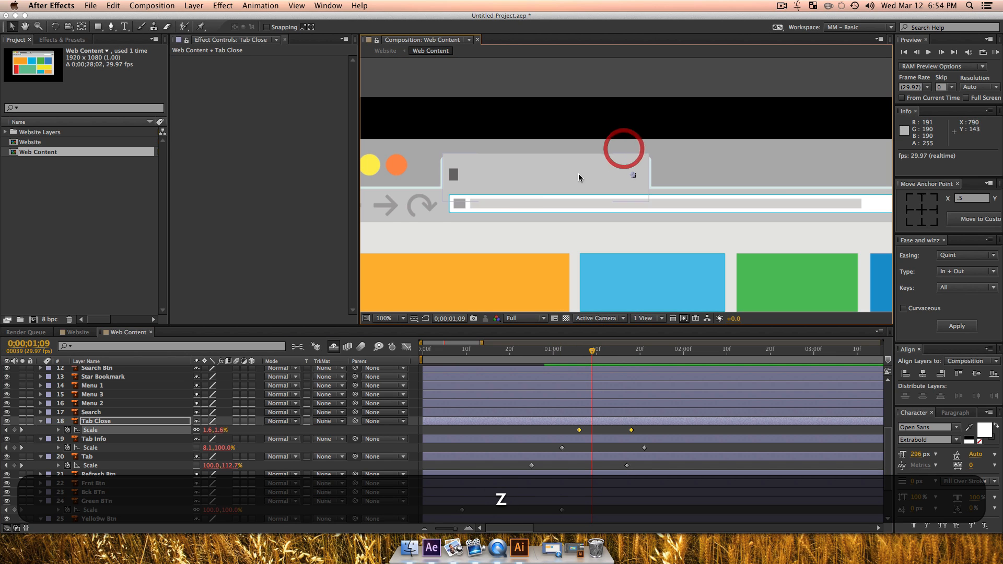
left_click(450, 202)
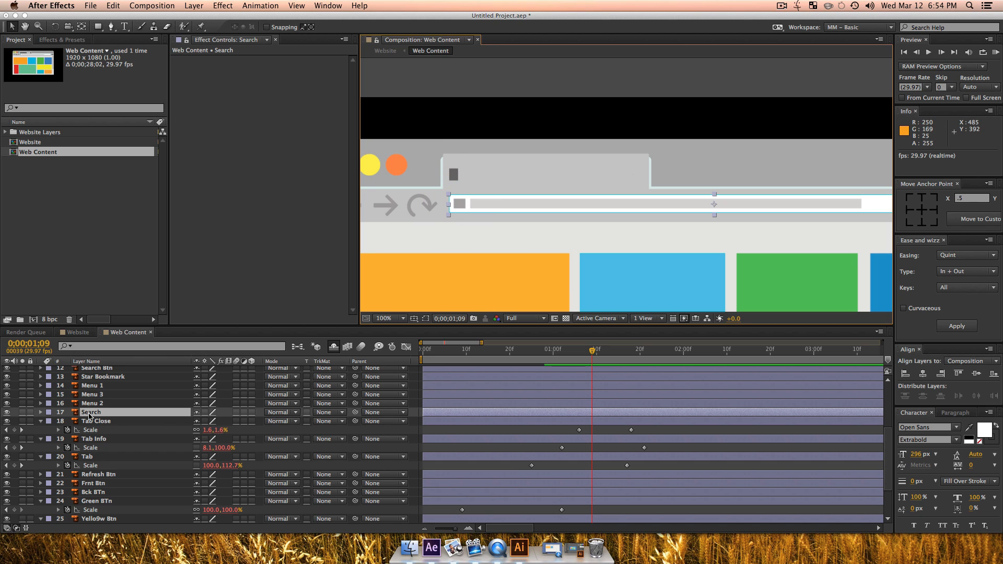
left_click(910, 209)
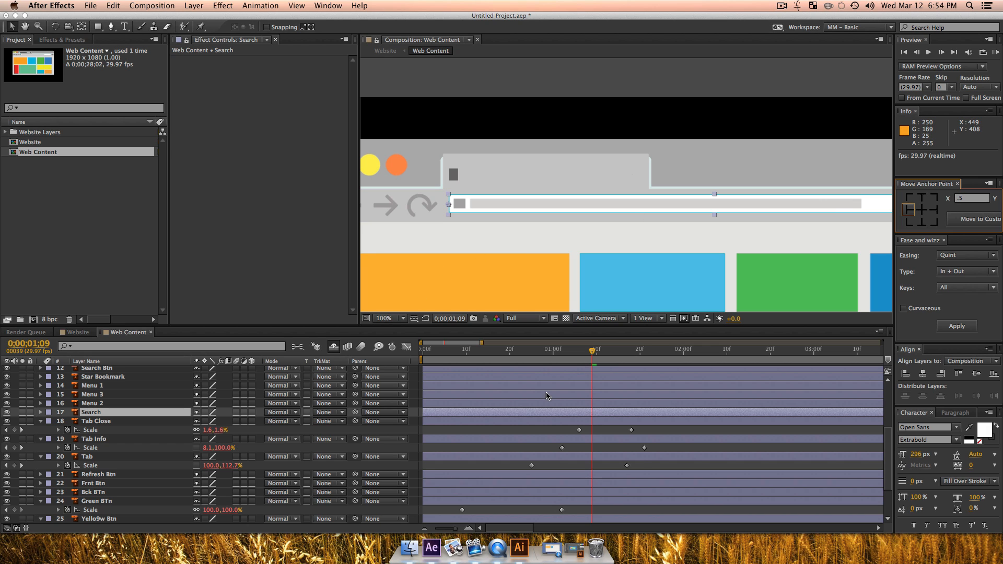
Step: Unlink the Search layer's scale proportions and keyframe its horizontal scale at 0% at 0;00;01;01 and at 100% at 0;00;03;11
key("s")
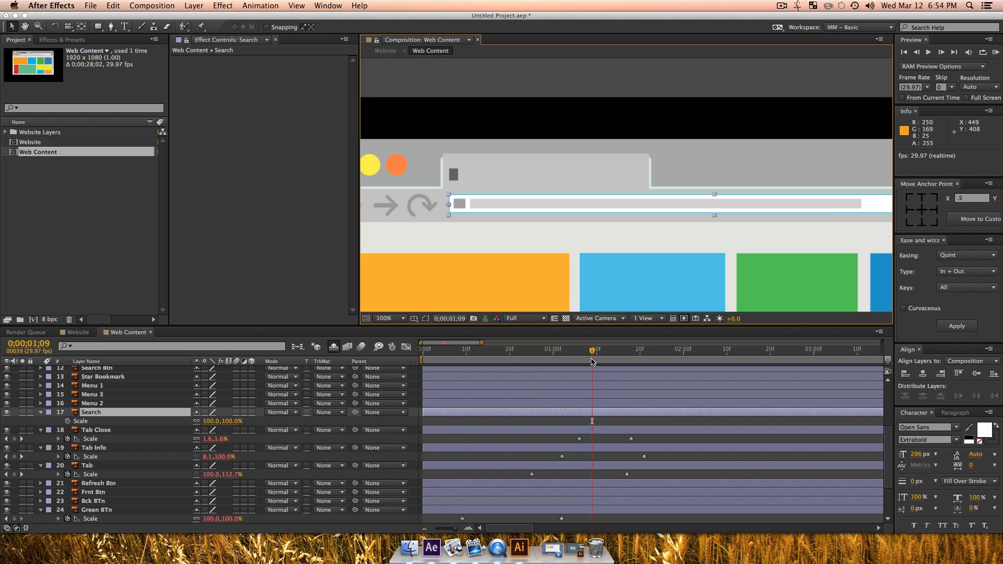
left_click_drag(592, 360, 556, 356)
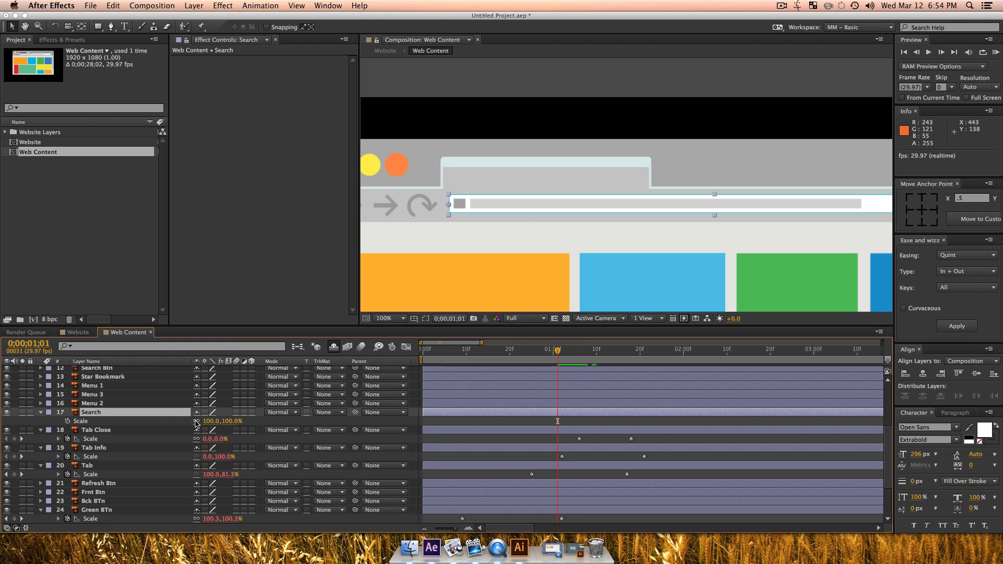
left_click(67, 421)
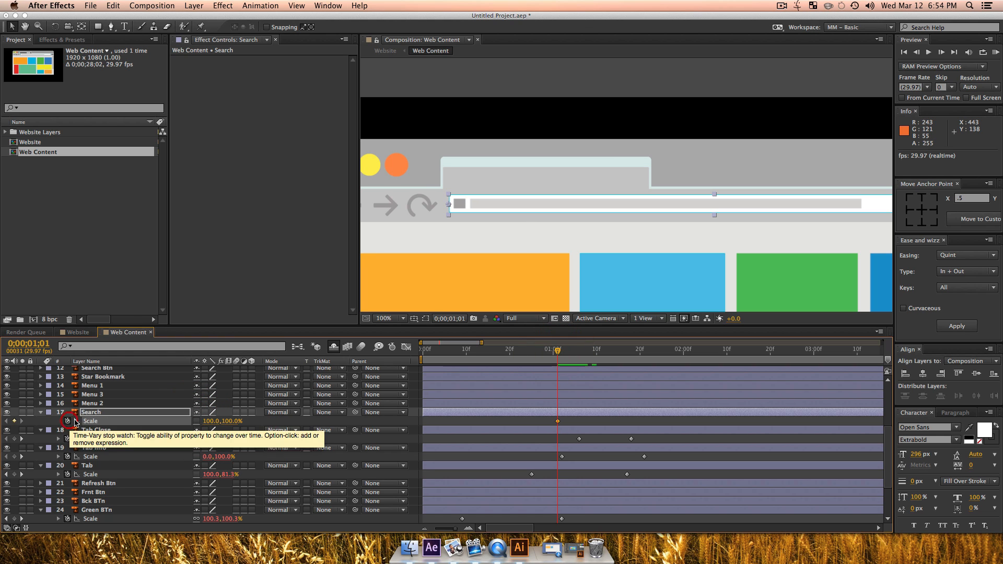
left_click(209, 421)
type("0")
key("Return")
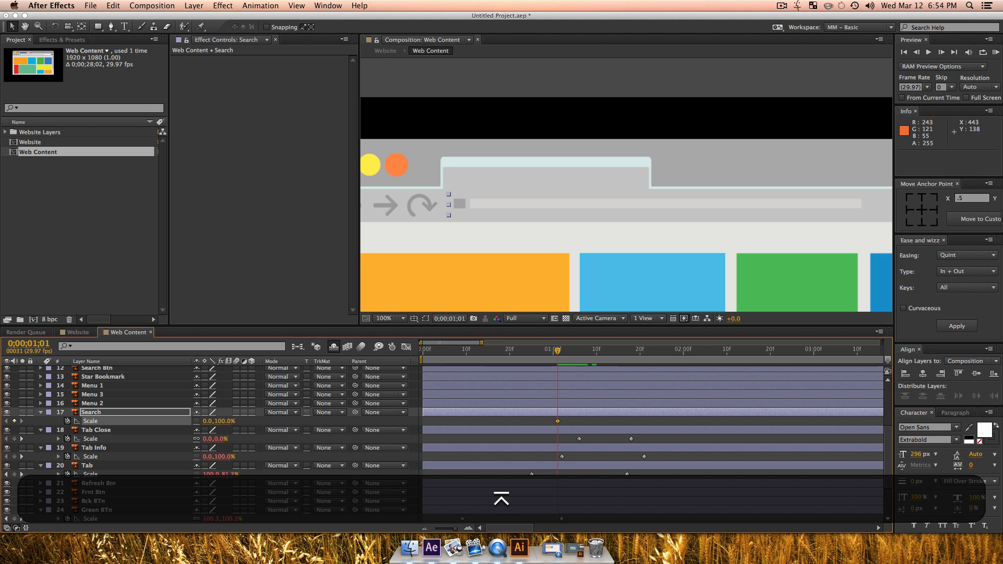
left_click_drag(587, 350, 831, 374)
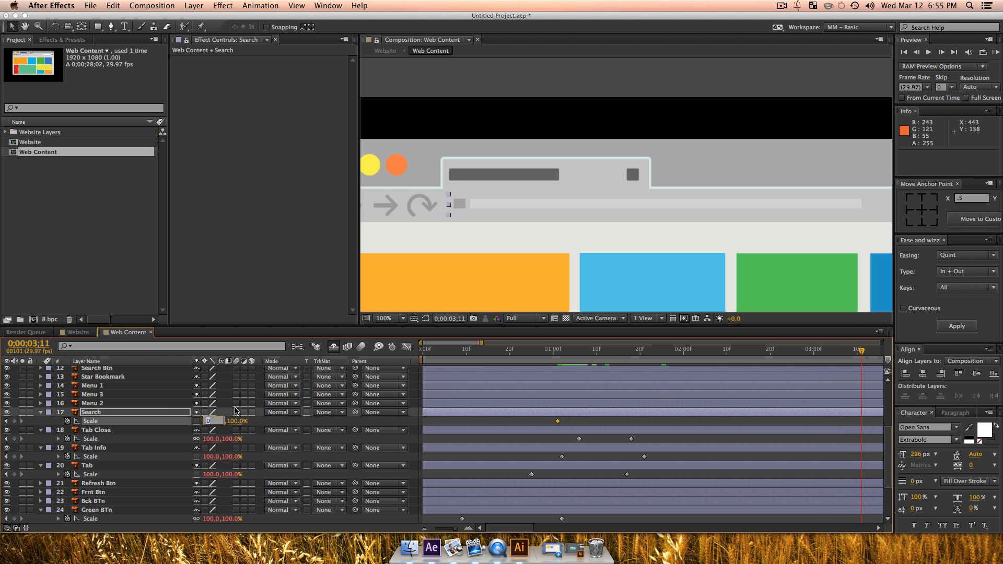
type("100")
key("Return")
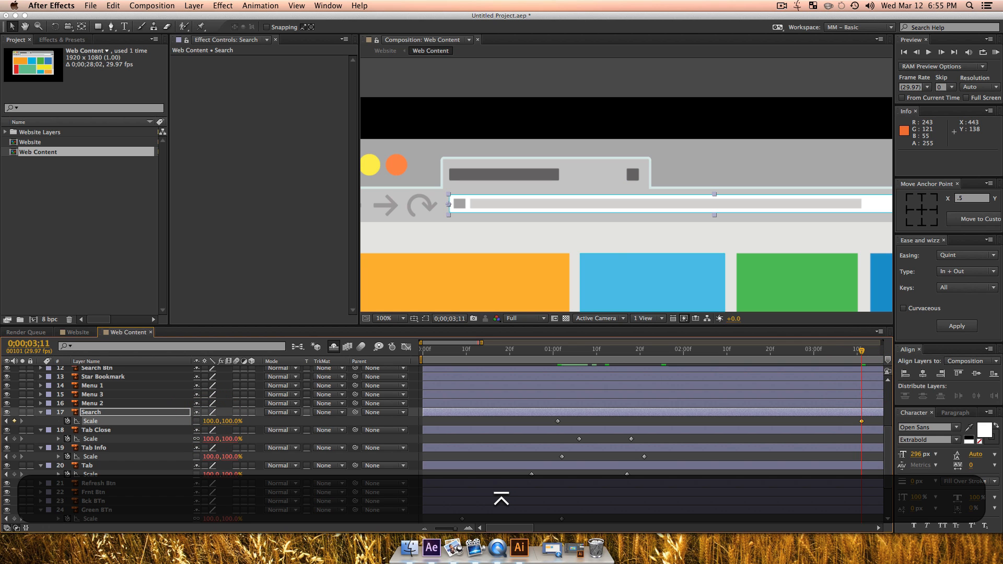
Step: Apply the Quart In + Out easing of Ease and Wizz to both of the Search layer's scale keyframes and preview from 0;00;00;24
left_click(633, 226, "alt")
left_click(684, 246, "alt")
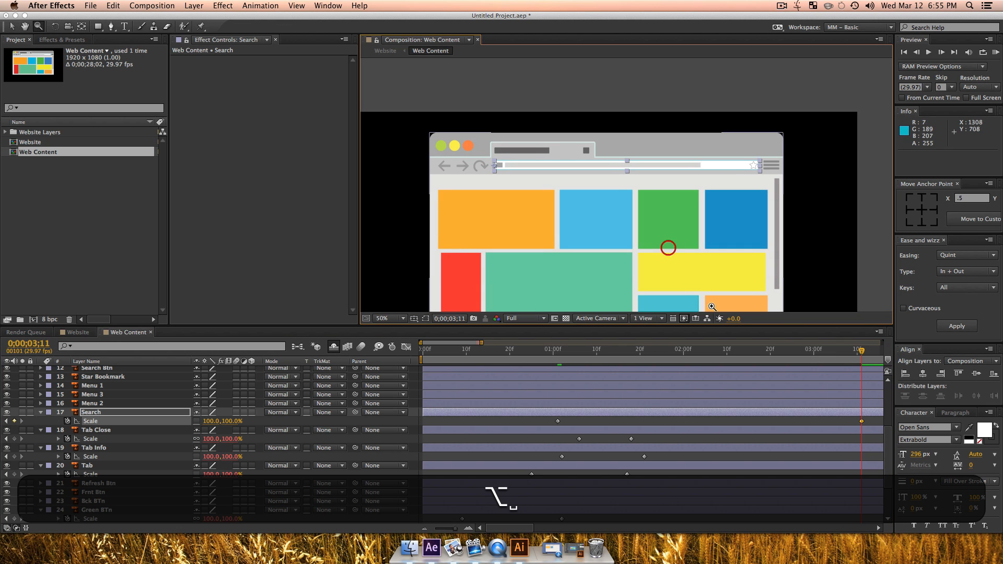
key("v")
left_click_drag(861, 352, 633, 364)
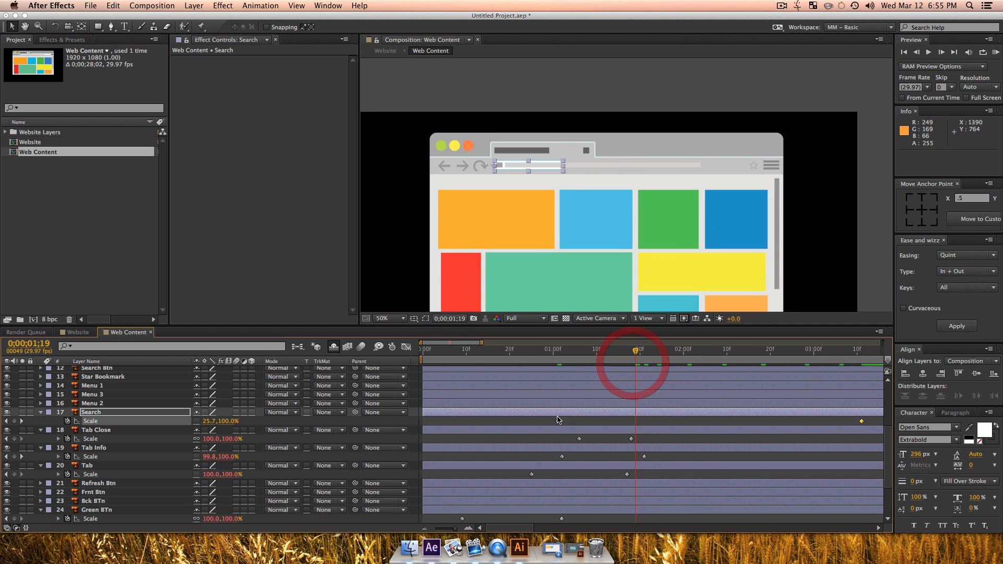
mouse_move(649, 420)
left_mouse_down()
mouse_move(854, 418)
mouse_move(633, 427)
left_mouse_up()
left_click_drag(454, 528, 448, 528)
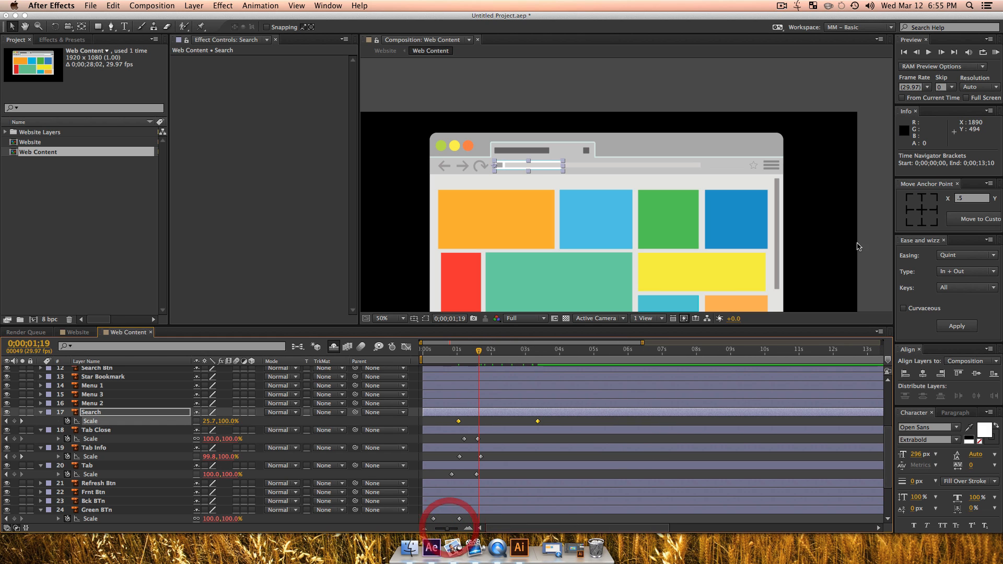
left_click(940, 255)
left_click(952, 295)
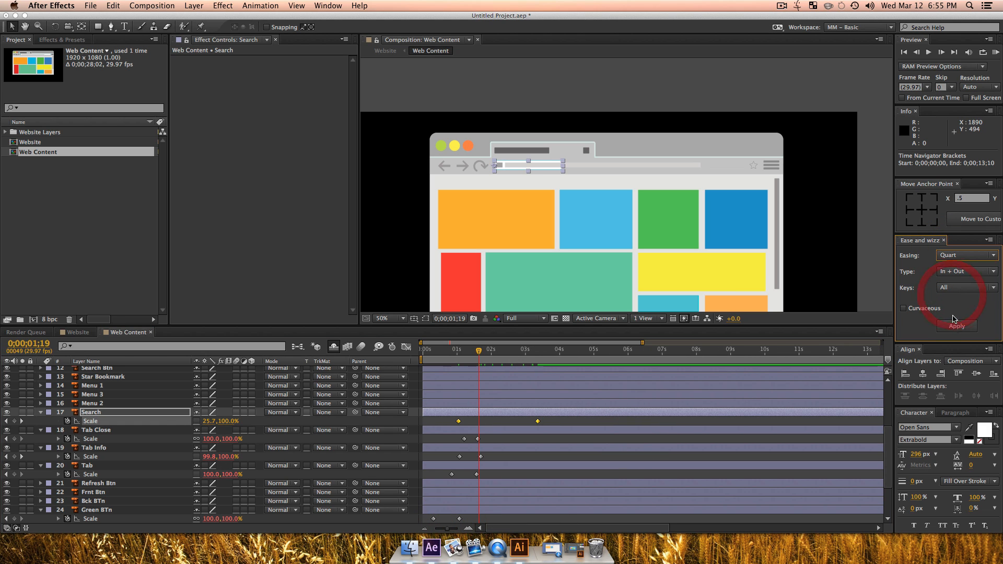
left_click(955, 325)
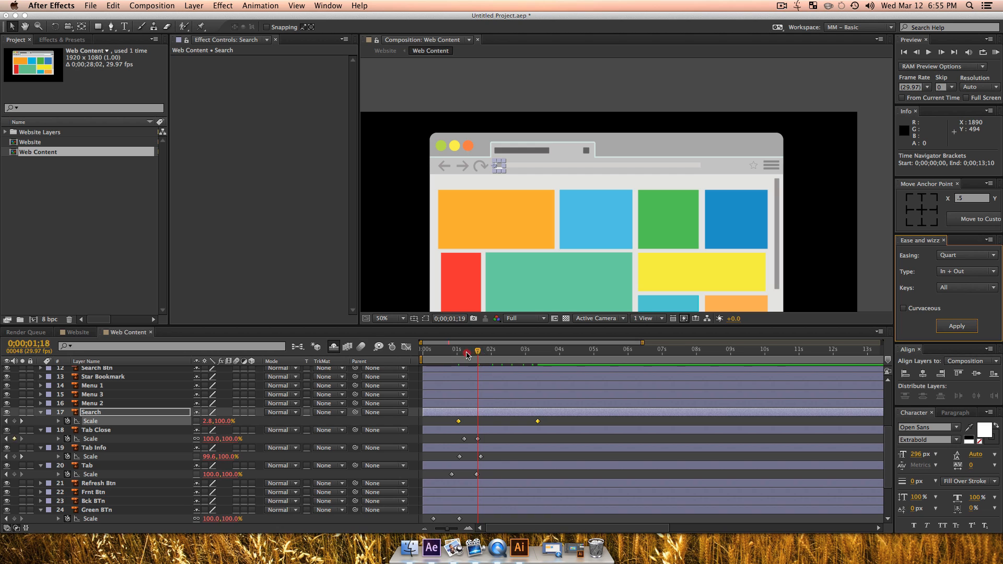
key("KP_0")
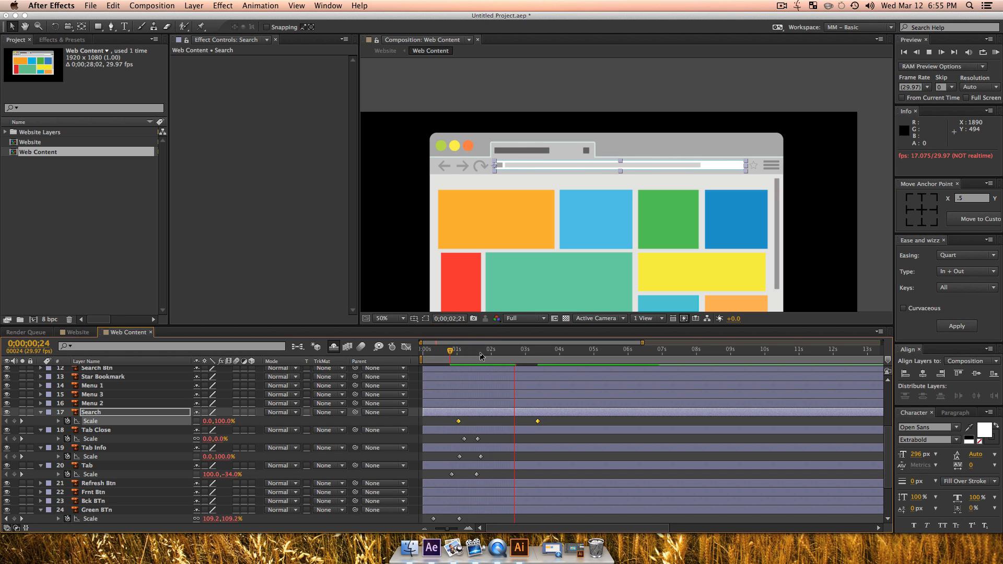
key("space")
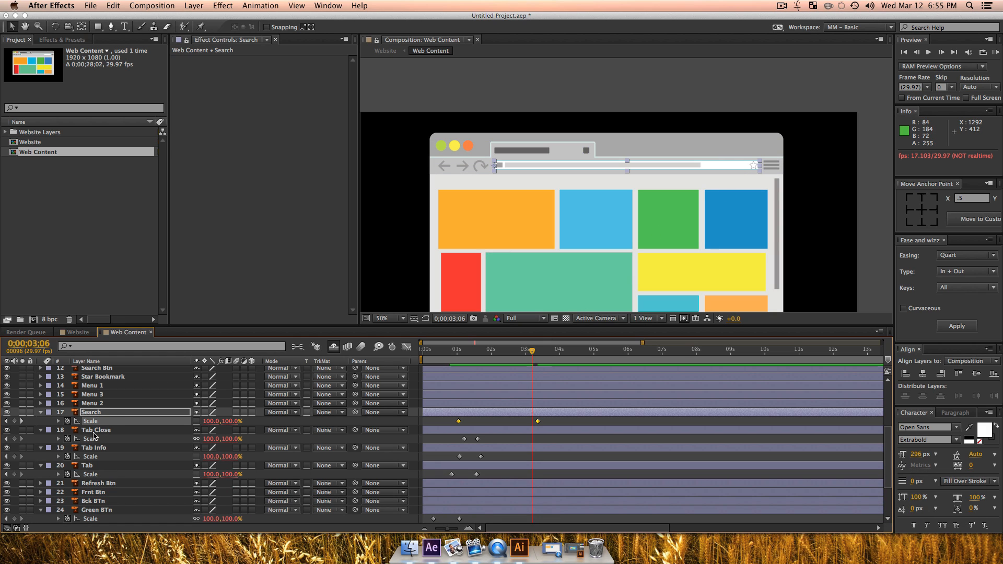
Step: Keyframe the Star Bookmark layer's scale at 100% at 0;00;03;16 and at 0% at 0;00;02;07
scroll(94, 435, "up", 4)
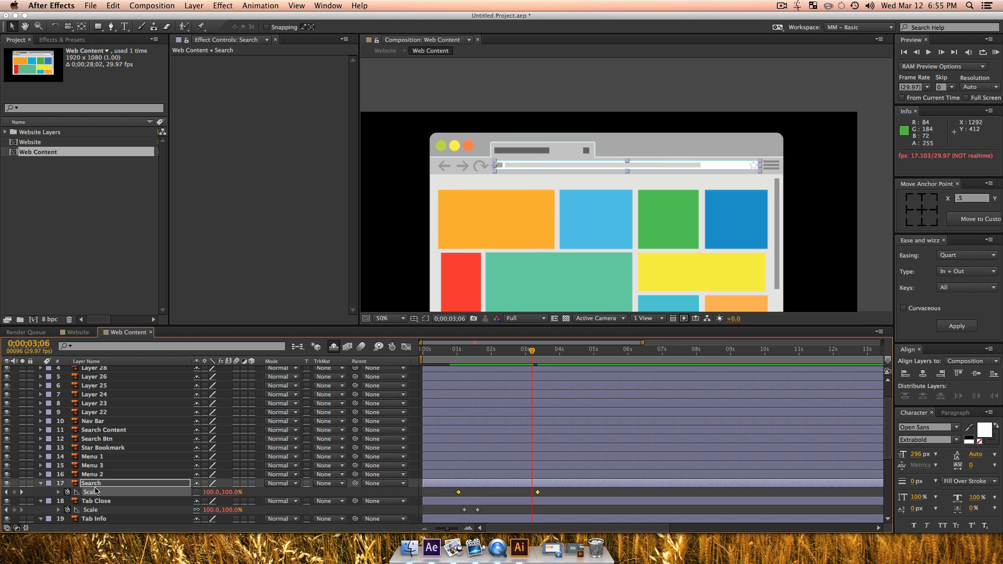
left_click(92, 456)
left_click(93, 448)
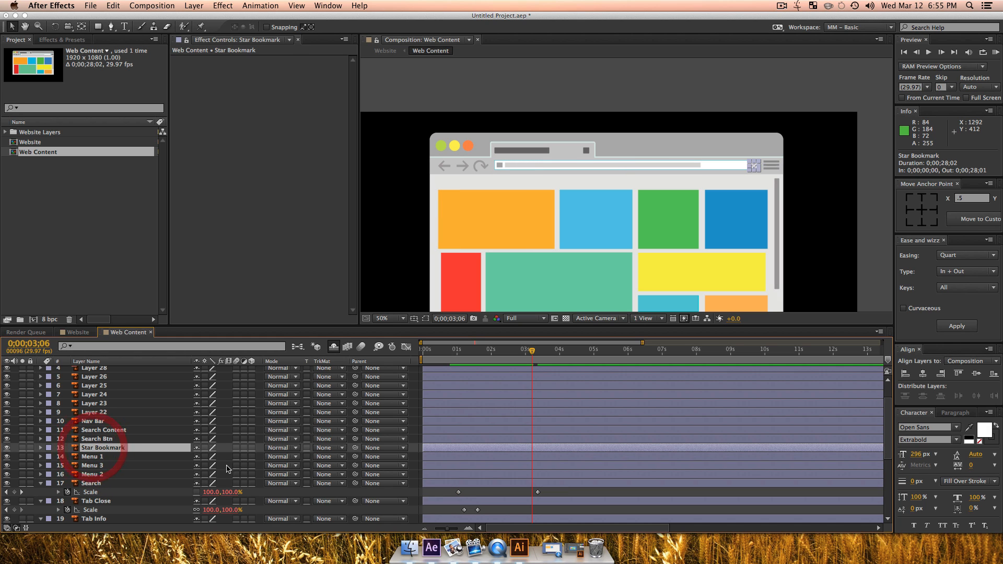
key("s")
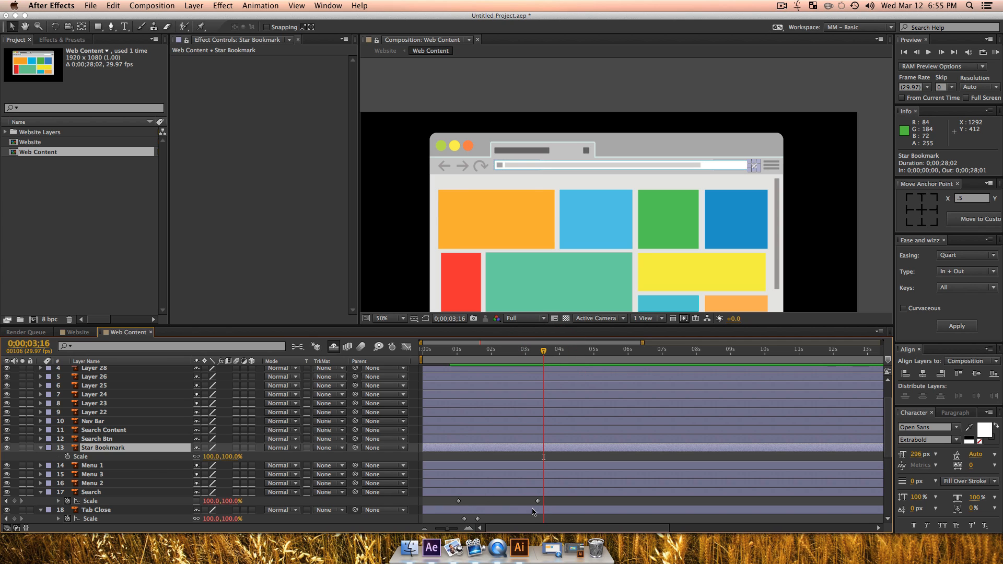
left_click(67, 456)
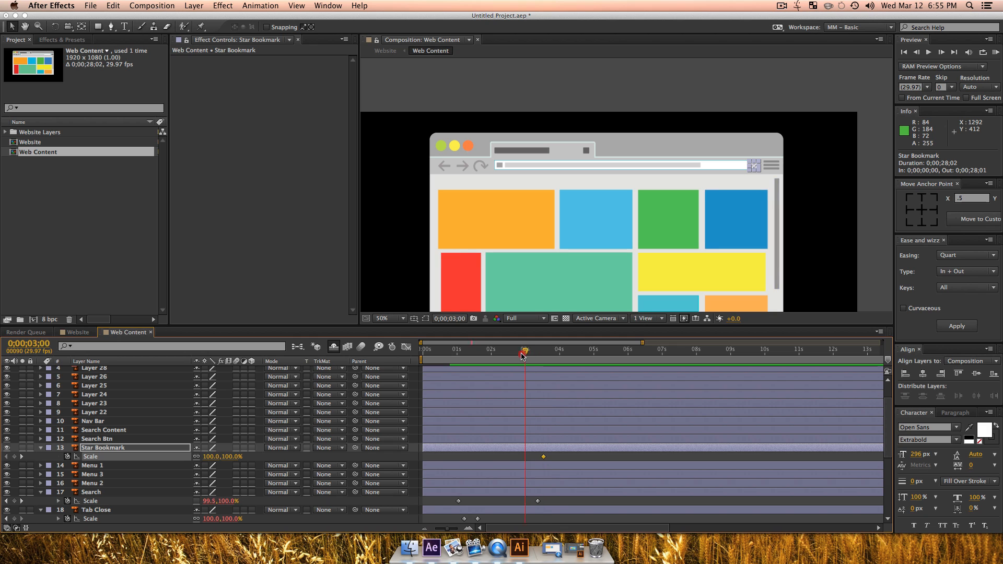
left_click_drag(521, 356, 499, 355)
left_click(210, 456)
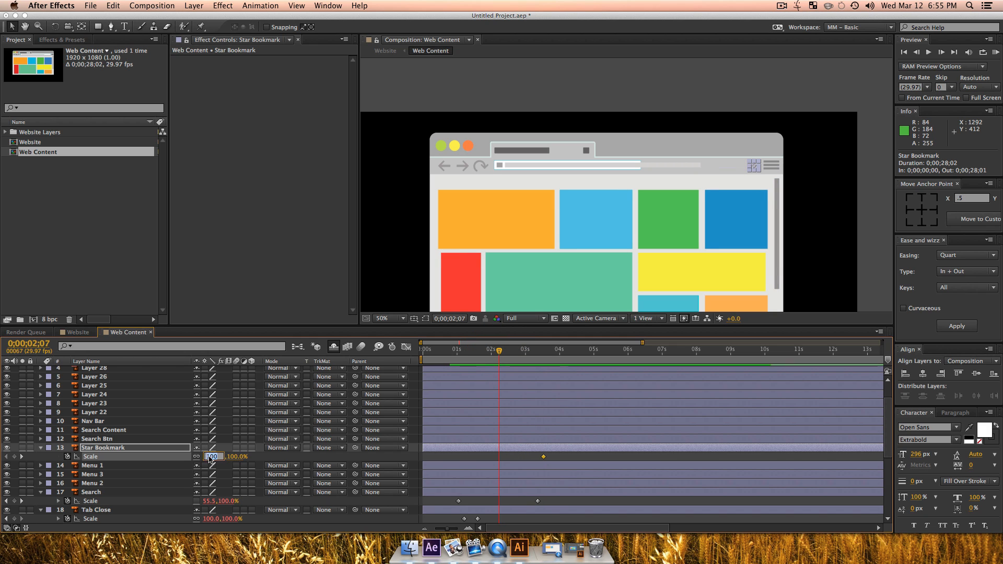
type("0")
key("Return")
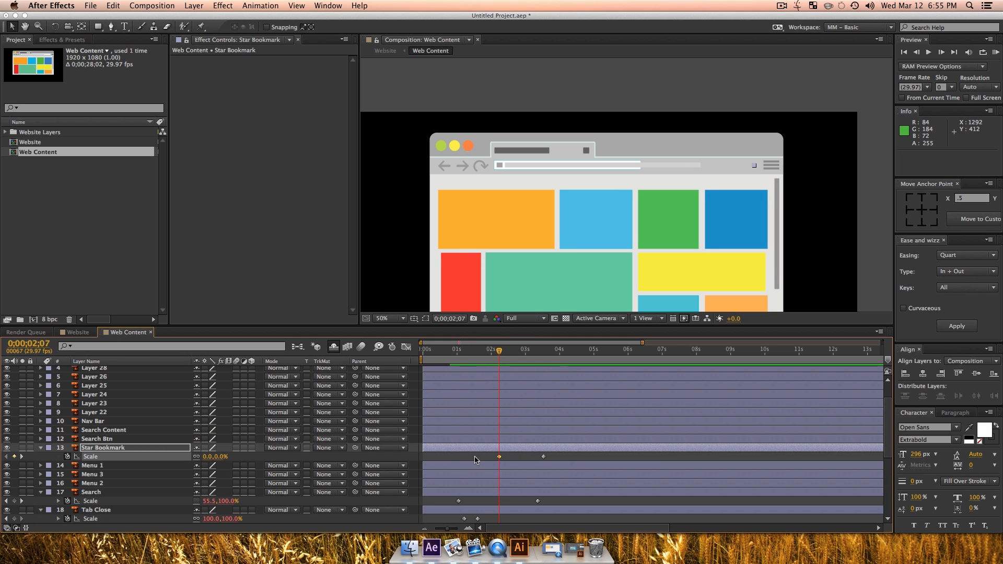
Step: Apply the Circ In + Out easing of Ease and Wizz to both of the Star Bookmark layer's scale keyframes
left_click_drag(474, 454, 567, 467)
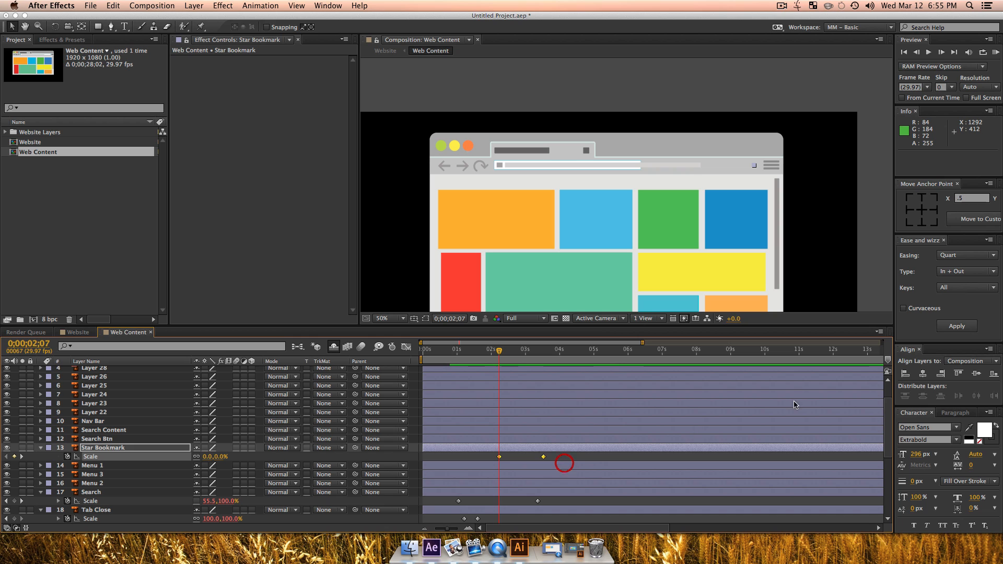
left_click(968, 256)
left_click(966, 292)
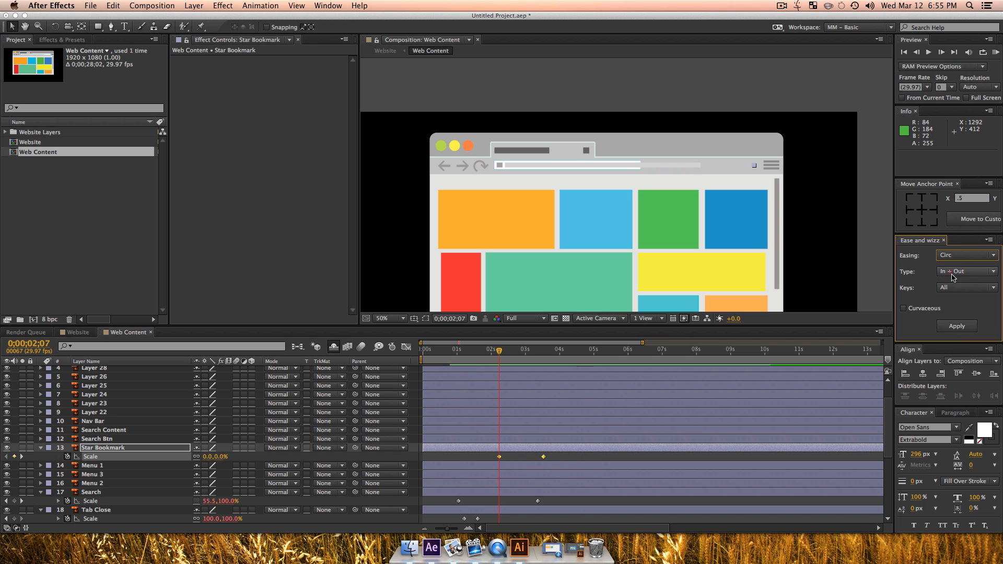
left_click(962, 327)
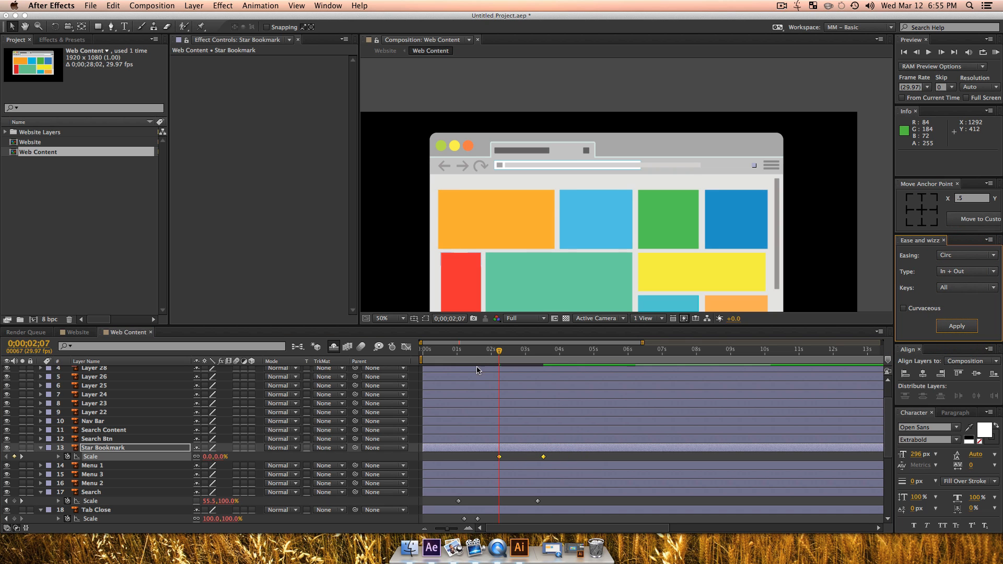
Step: Preview the address bar and its bookmark star animating in from 0;00;01;16
left_click(476, 350)
key("KP_0")
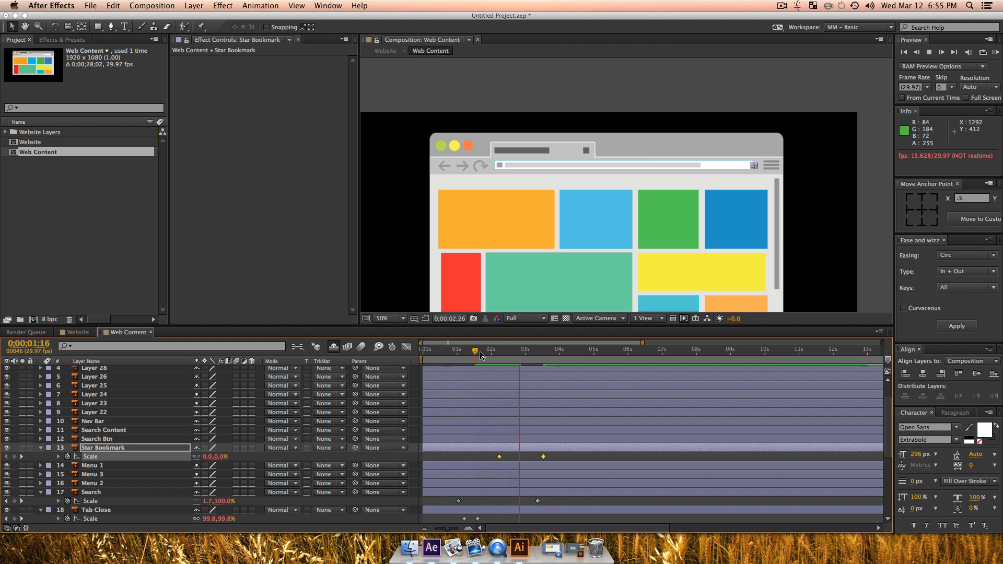
key("space")
Step: Move the anchor point of the Search Content layer, the grey bar inside the address bar, to the middle of its left edge
left_click_drag(510, 356, 496, 358)
left_click(530, 165)
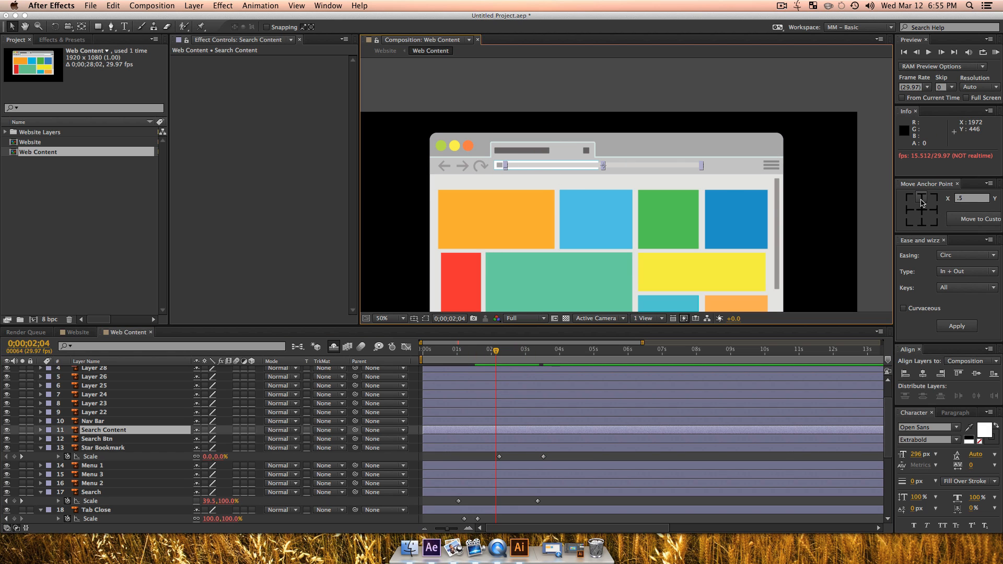
left_click(908, 211)
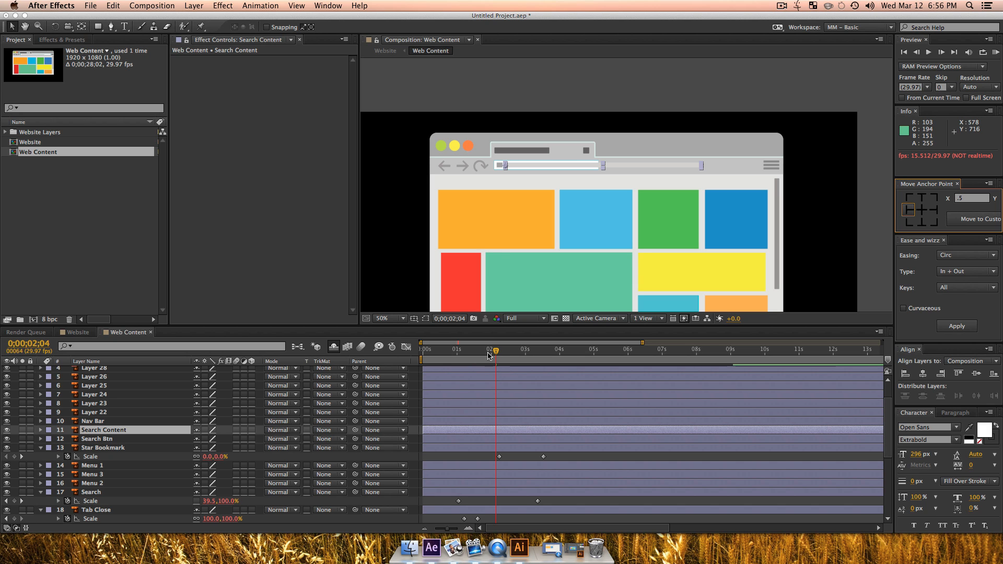
Step: Keyframe the Search Content layer's horizontal scale at 0% at 0;00;02;04 and at 100% at 0;00;04;01
key("s")
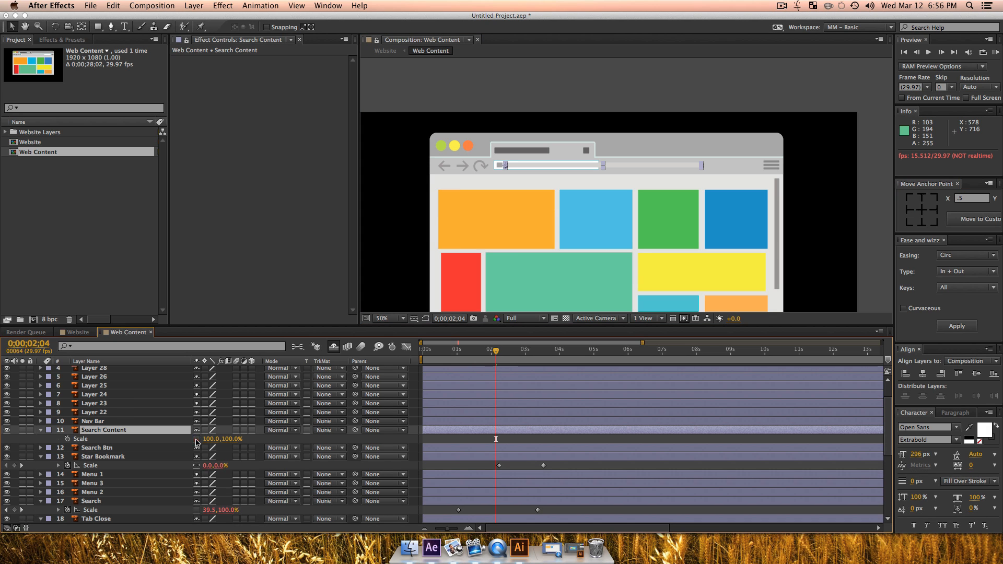
left_click(67, 439)
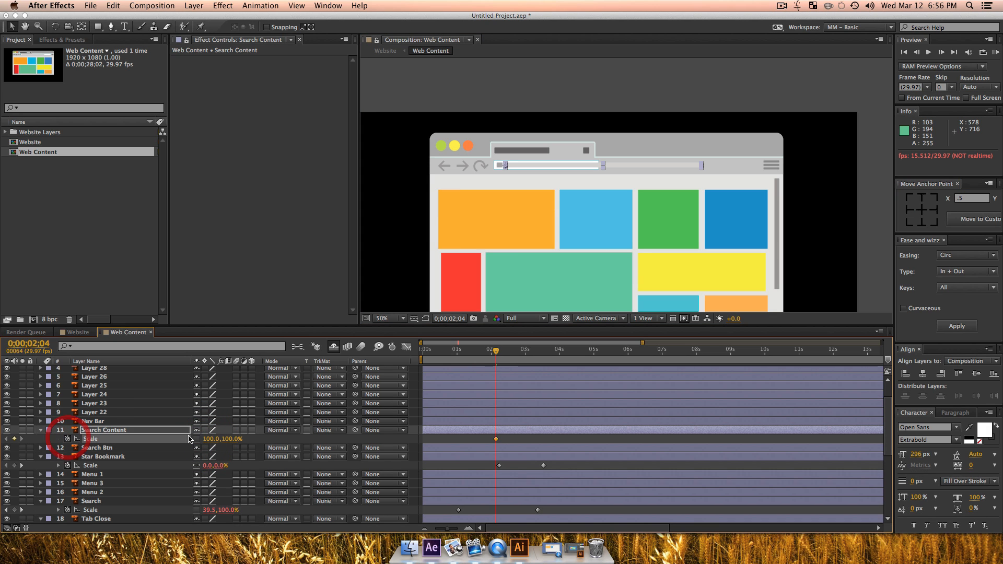
type("0")
key("Return")
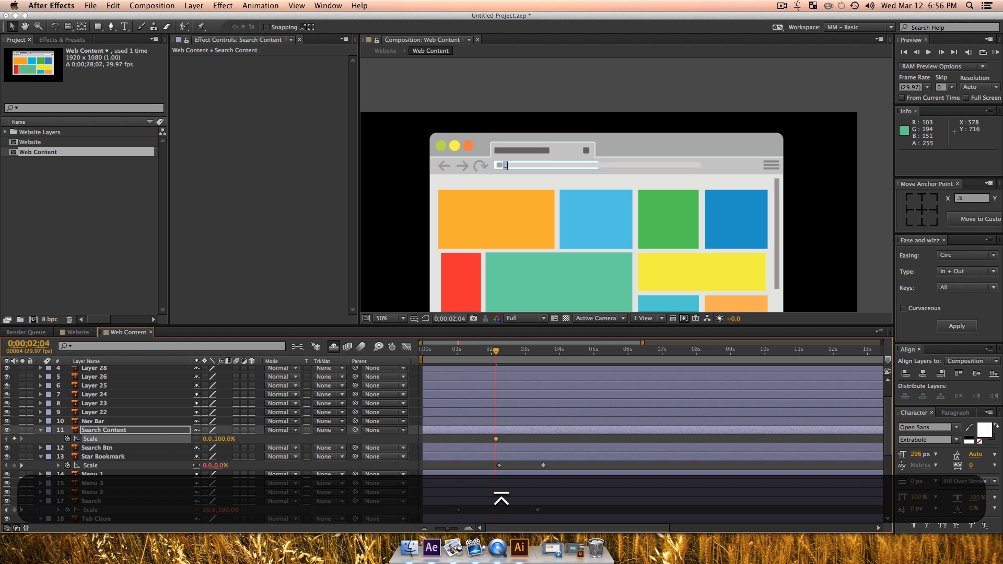
left_click_drag(525, 351, 561, 356)
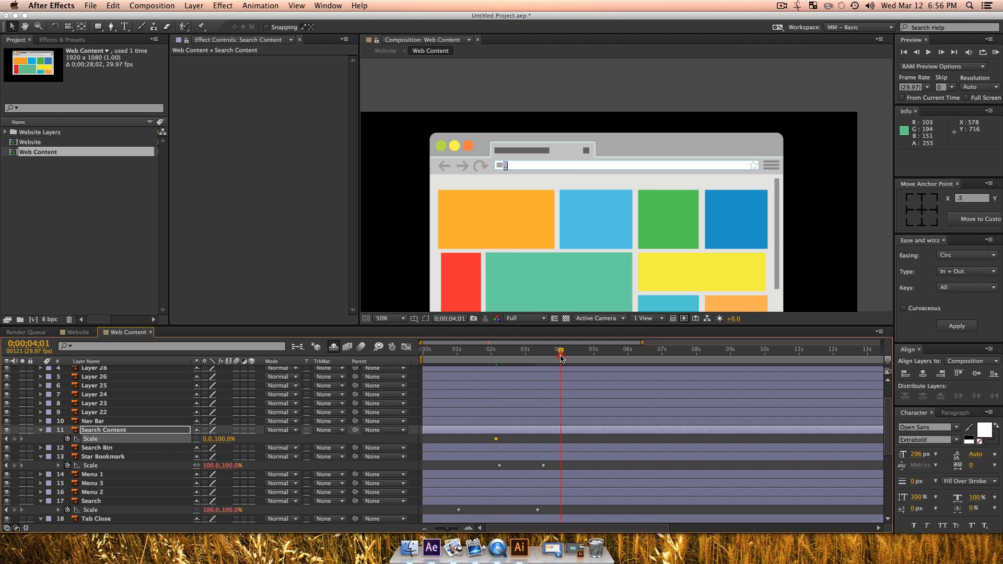
left_click(208, 440)
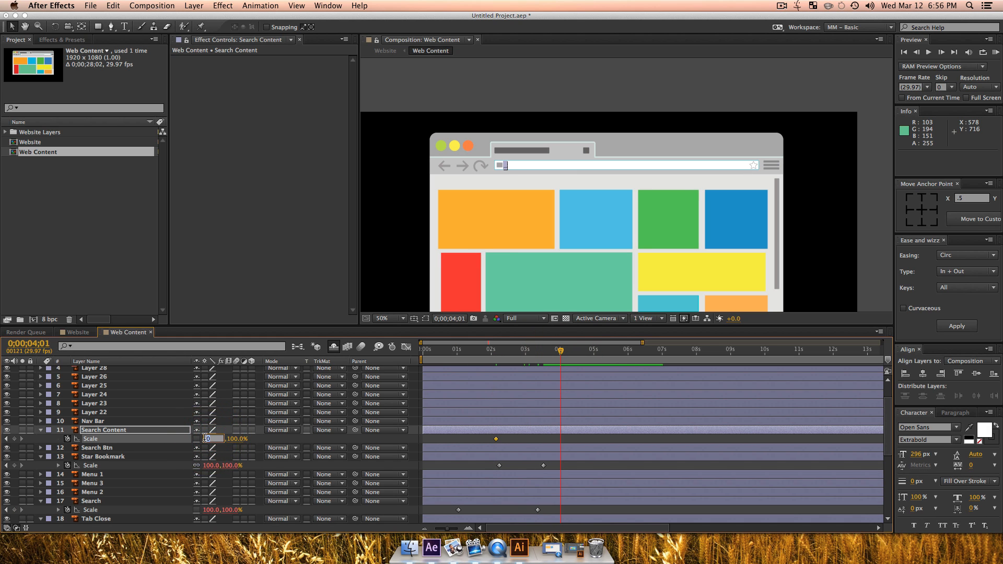
type("100")
key("Return")
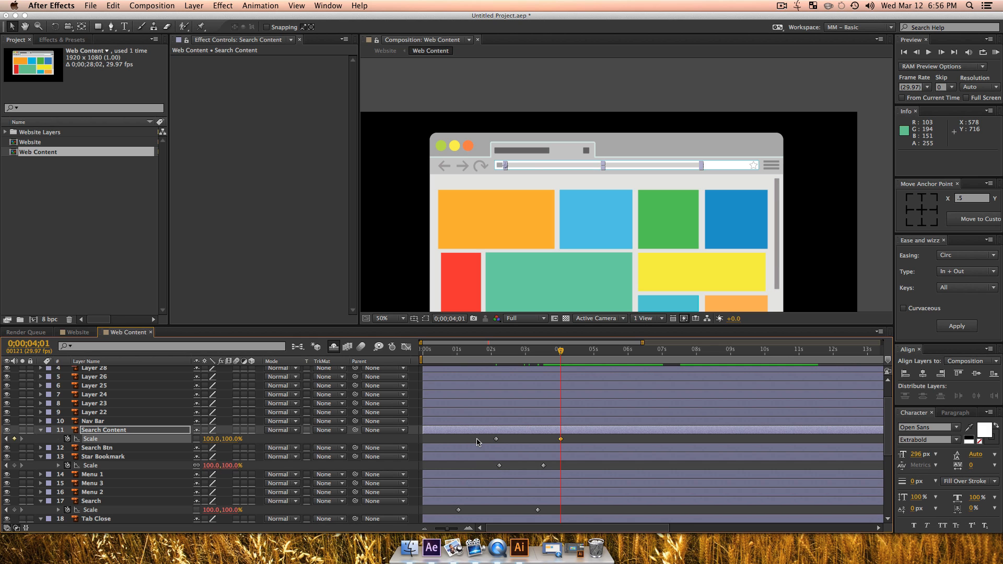
Step: Apply the Bounce Out easing of Ease and Wizz to both of the Search Content layer's scale keyframes
left_click_drag(478, 442, 599, 425)
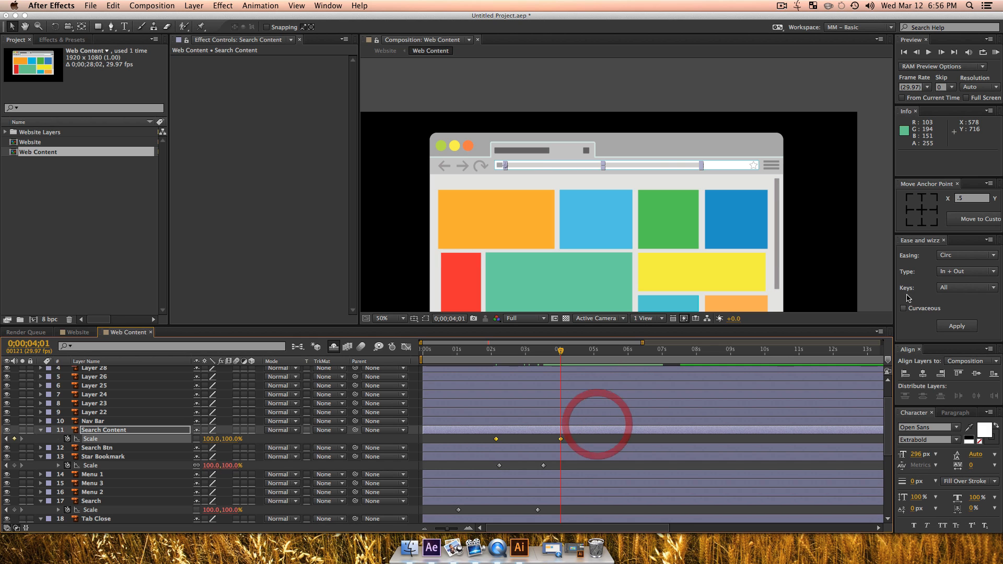
left_click(948, 257)
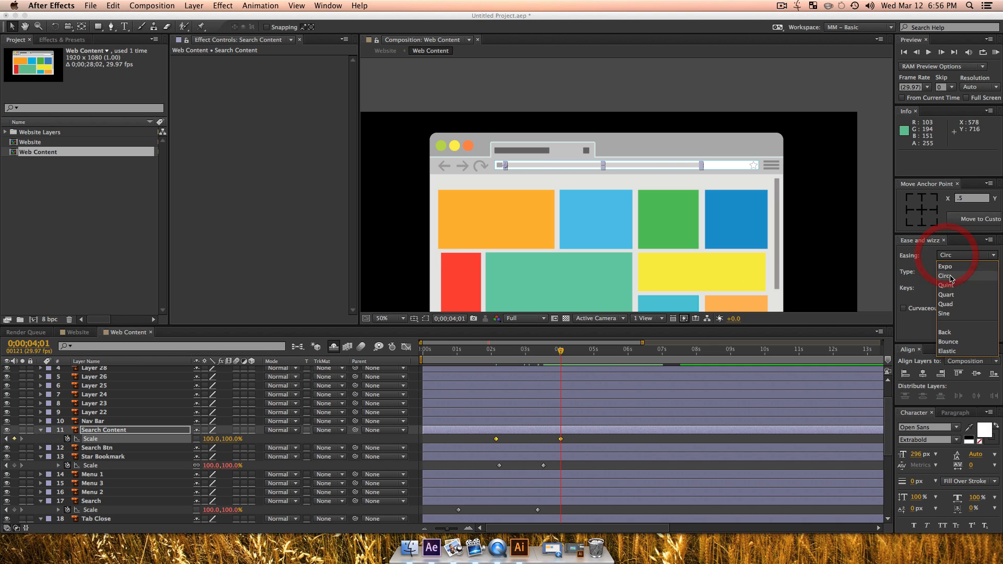
left_click(948, 342)
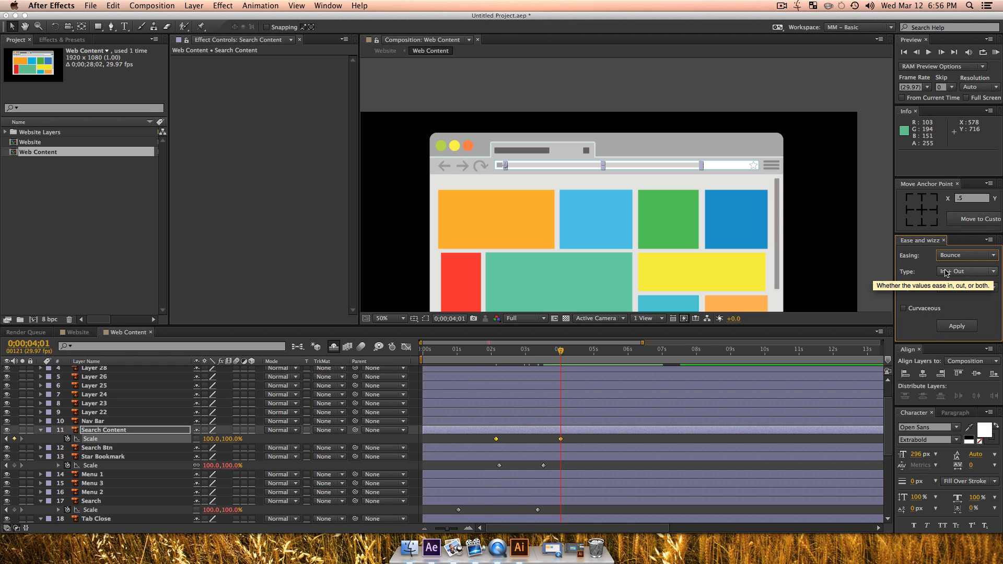
left_click(948, 272)
left_click(950, 290)
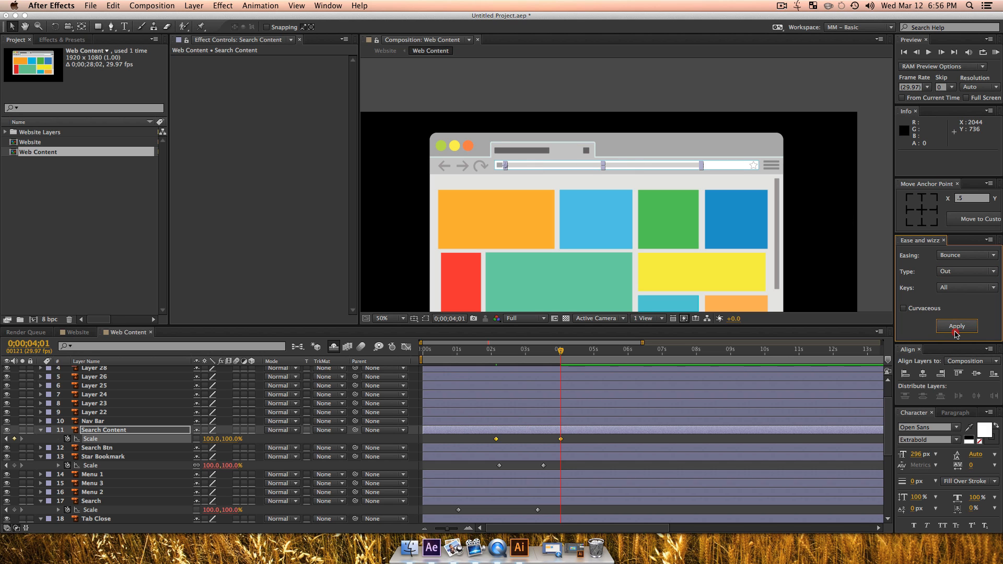
left_click(956, 326)
Step: Preview the grey search content bar bouncing in from 0;00;02;02
left_click(500, 350)
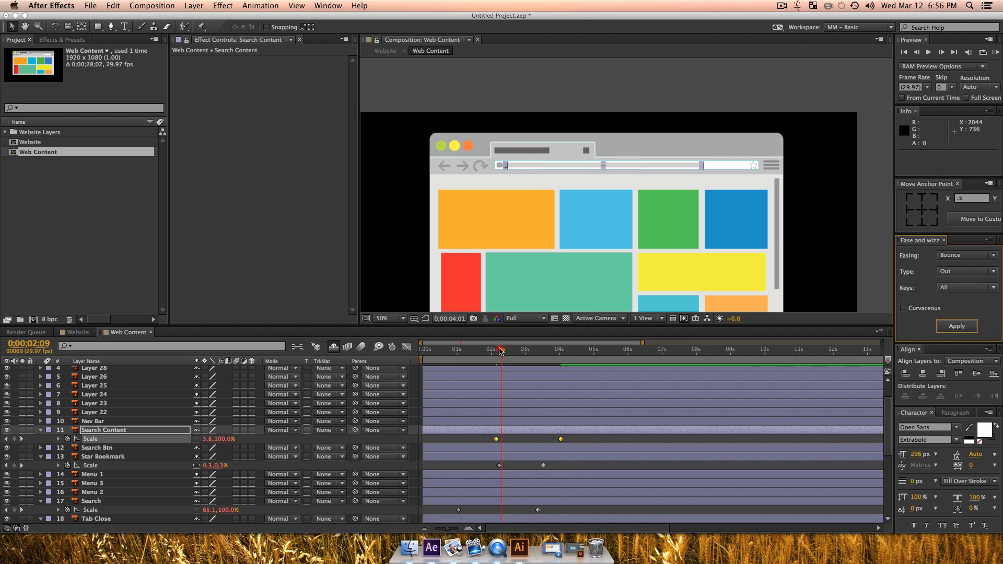
left_click(493, 351)
key("space")
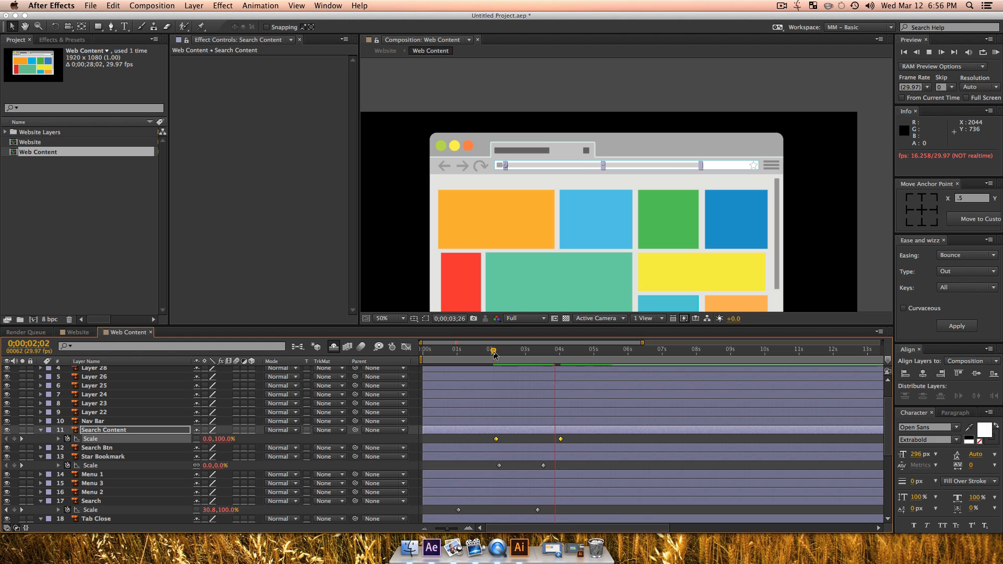
key("space")
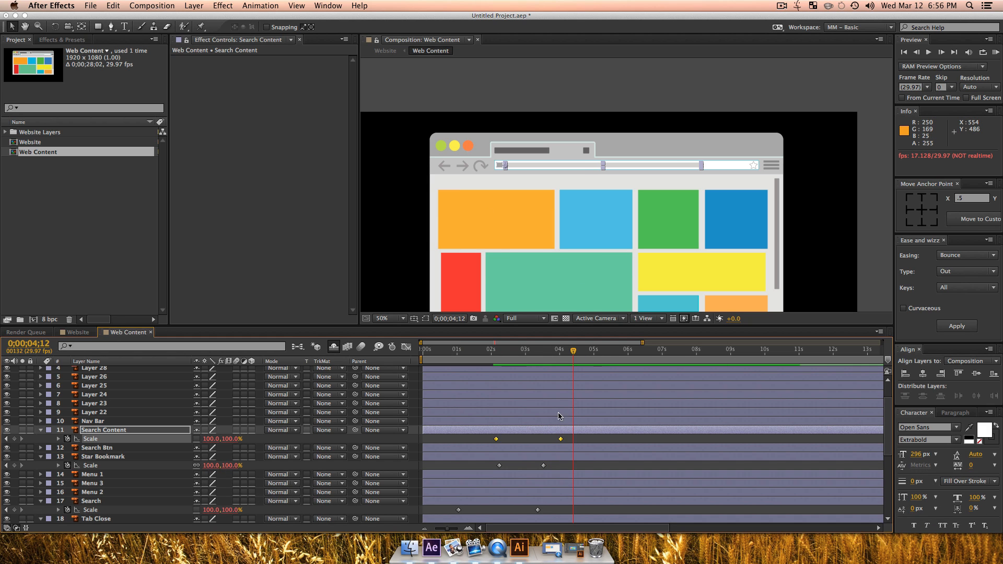
Step: Keyframe the back, forward, refresh and search button layers' scale at 100% and place these keyframes at 0;00;02;19
left_click_drag(539, 352, 425, 372)
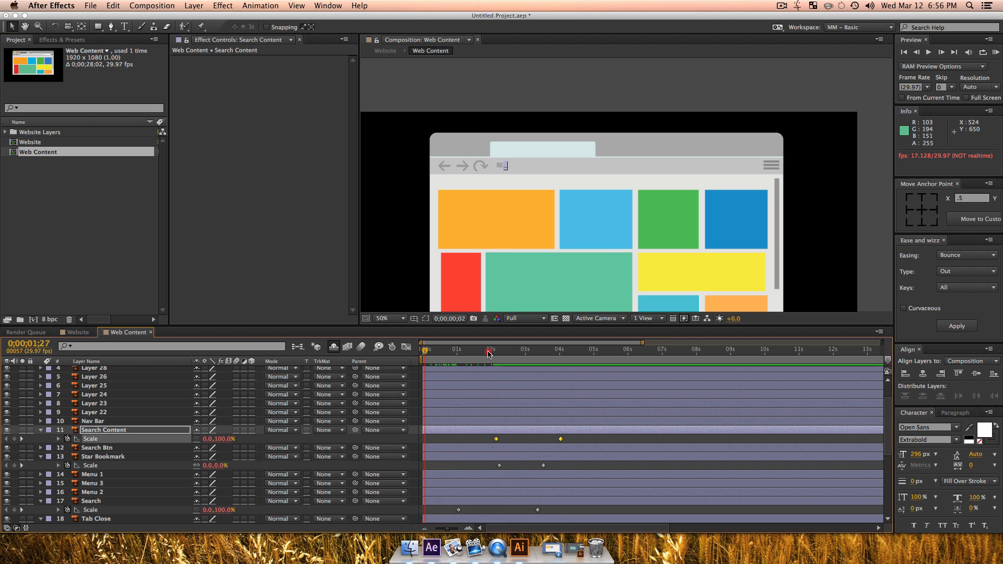
left_click_drag(488, 354, 459, 365)
left_click(442, 164, "shift")
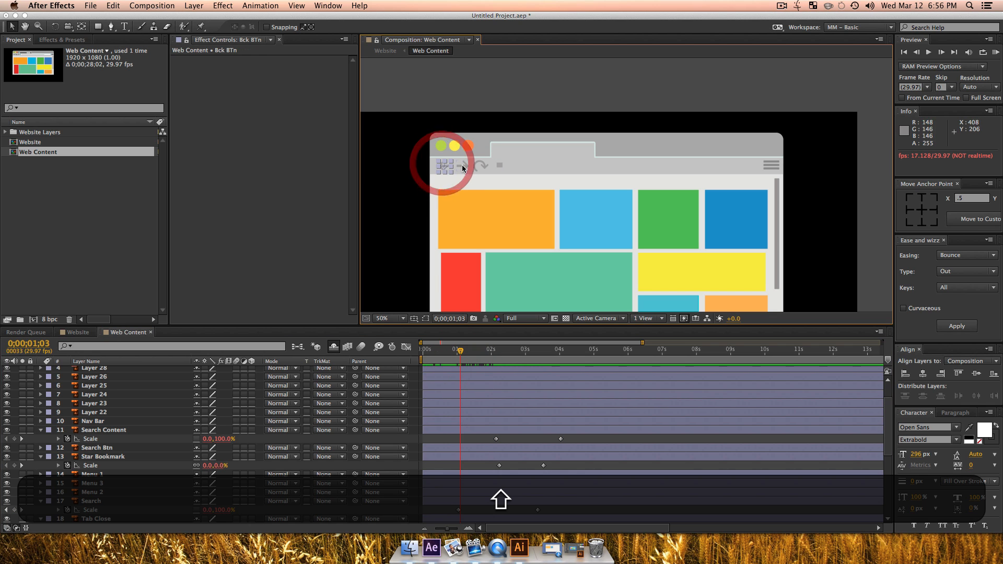
left_click(462, 166, "shift")
left_click(480, 166, "shift")
left_click(500, 165, "shift")
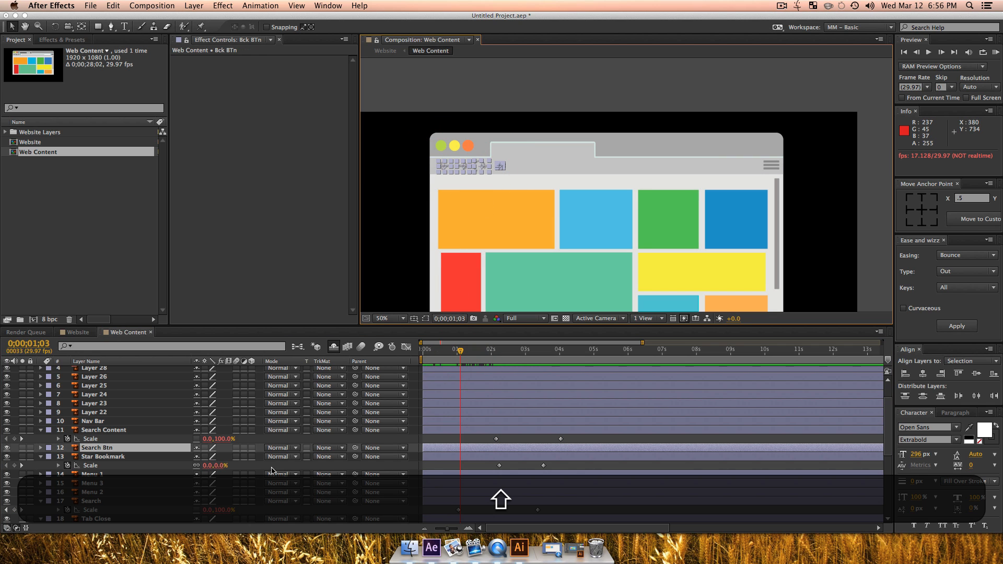
key("s")
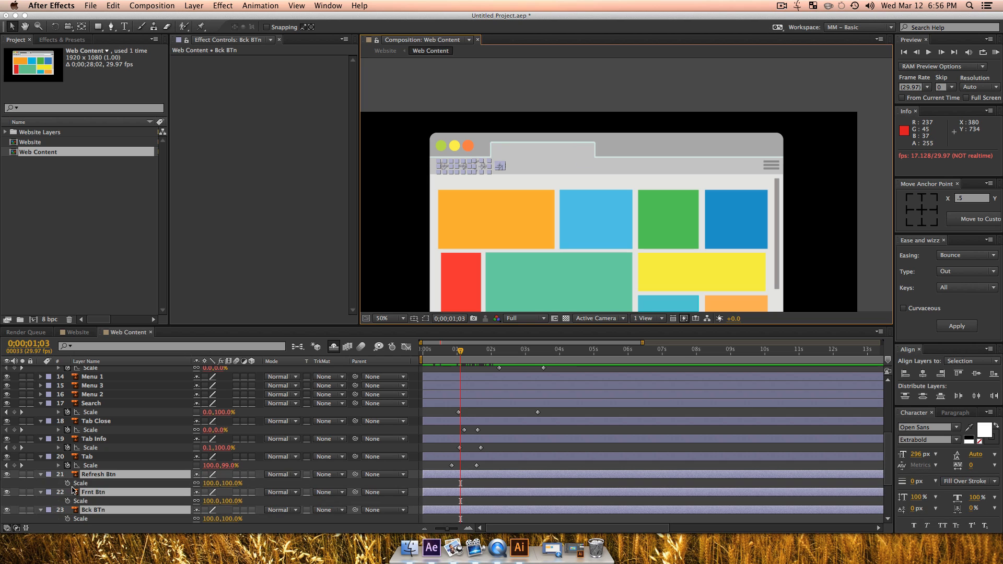
left_click(68, 483)
scroll(305, 462, "down", 5)
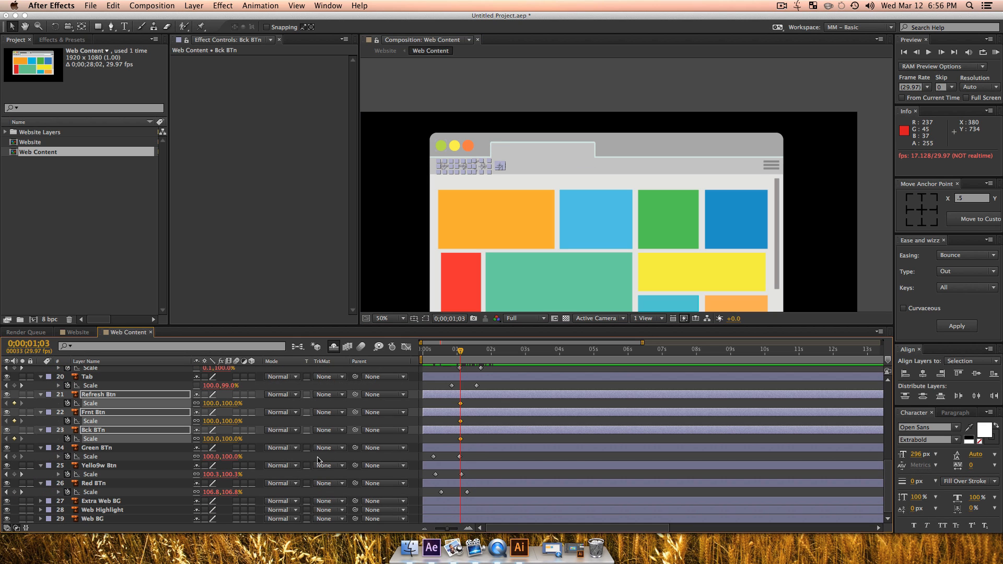
left_click_drag(460, 405, 513, 409)
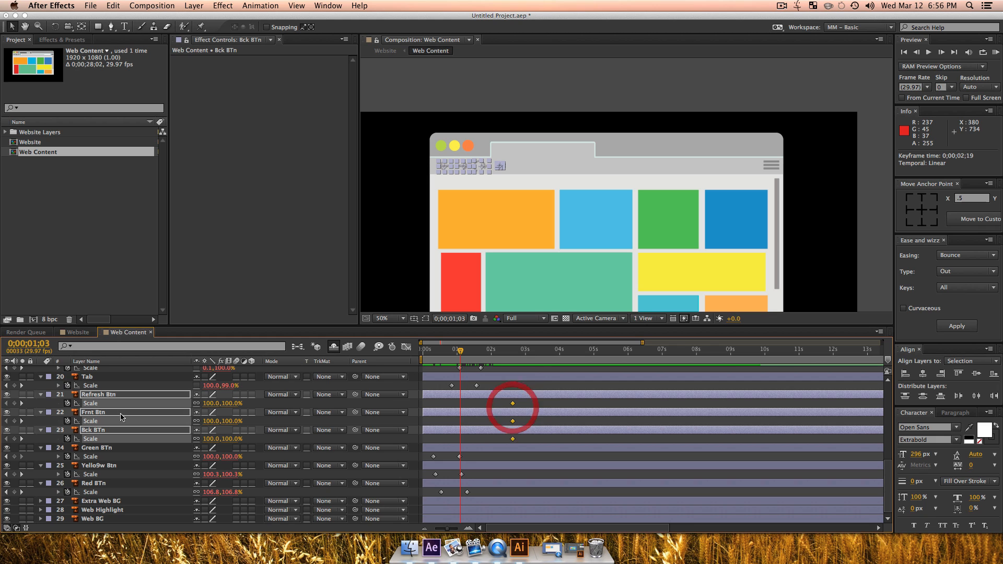
Step: Set the scale of the four selected button layers to 0% at 0;00;01;03
left_click(211, 406)
type("0")
key("Return")
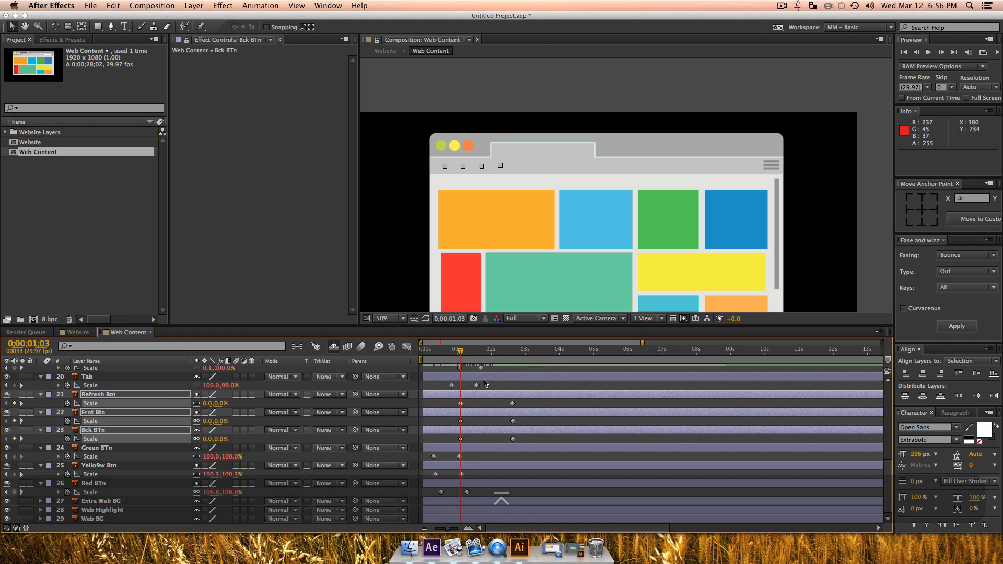
scroll(424, 422, "up", 8)
scroll(424, 422, "down", 8)
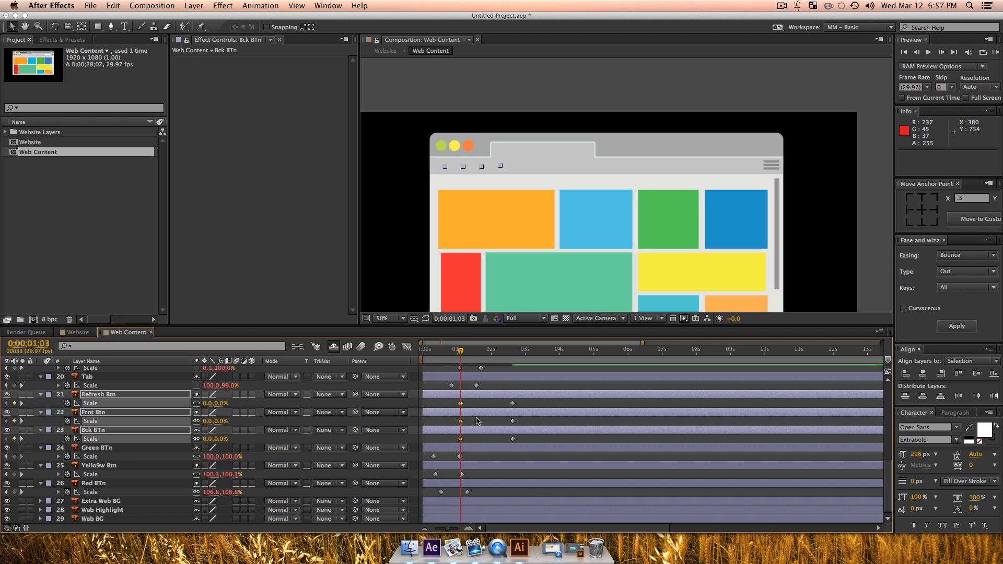
Step: Keyframe the four button layers' rotation at -58° at 0;00;01;03 and at 0° at 0;00;02;19
key("r")
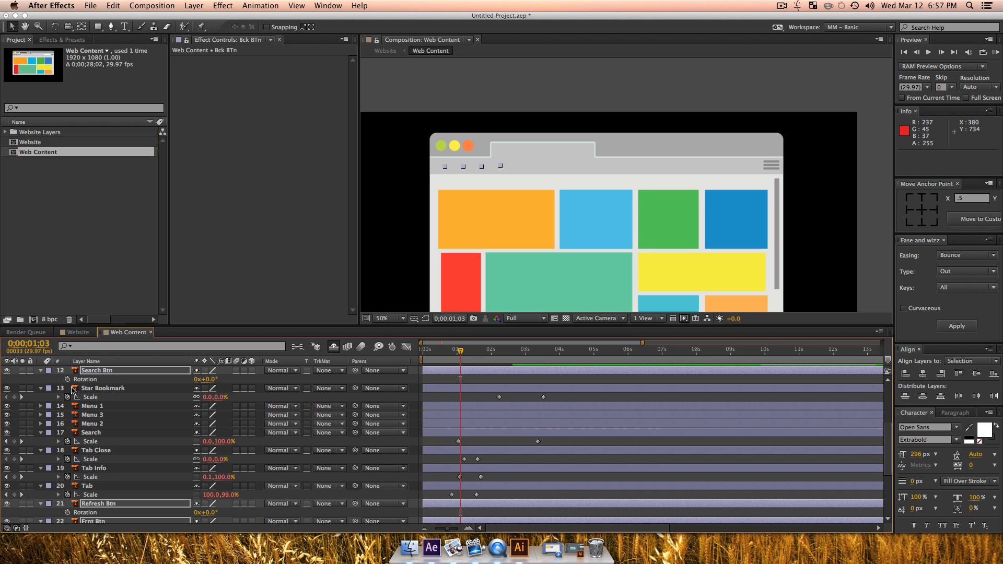
left_click(68, 379)
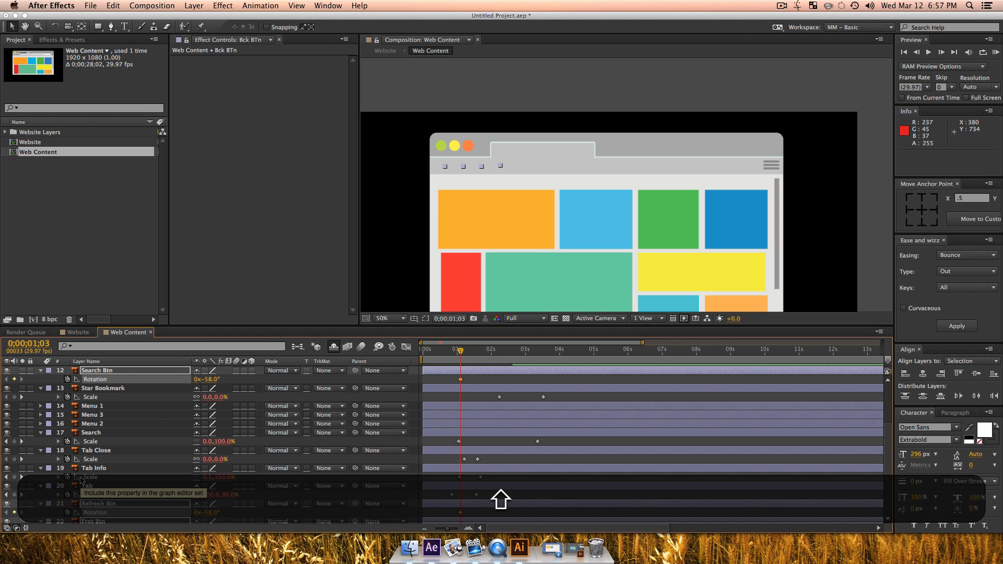
key("shift+s")
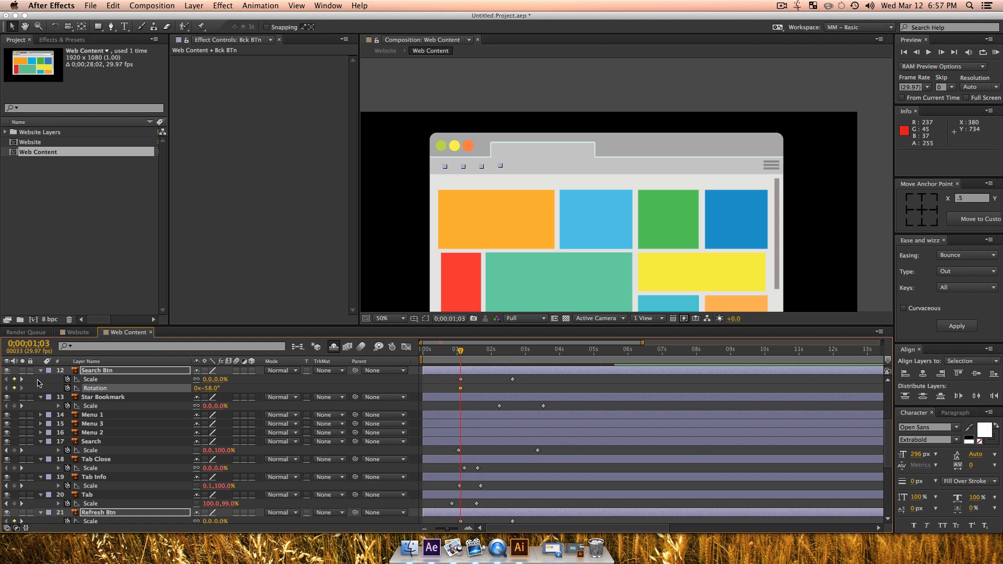
left_click(22, 379)
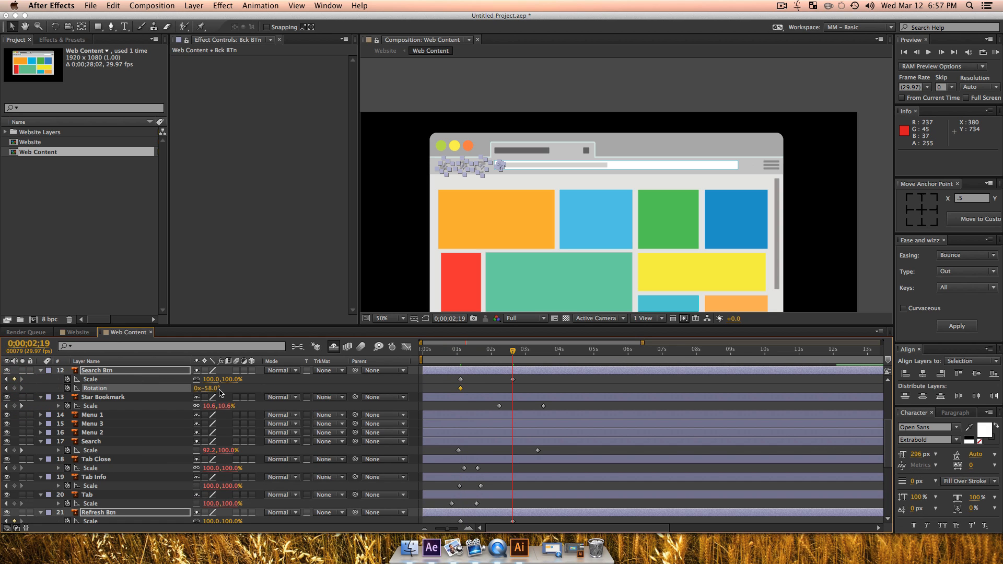
key("Return")
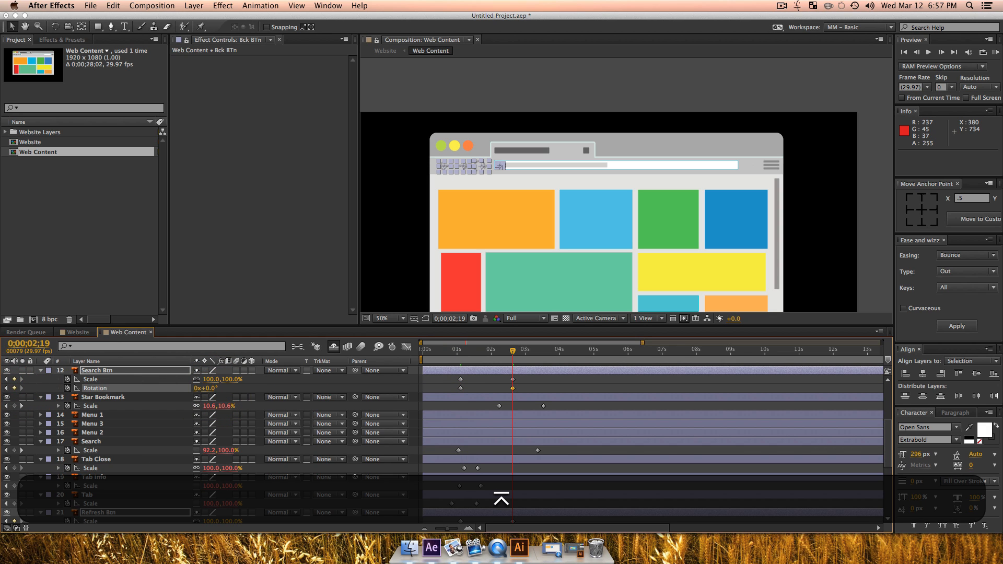
Step: Apply the Back Out easing of Ease and Wizz to the Search Btn layer's scale and rotation keyframes
left_click_drag(447, 381, 555, 400)
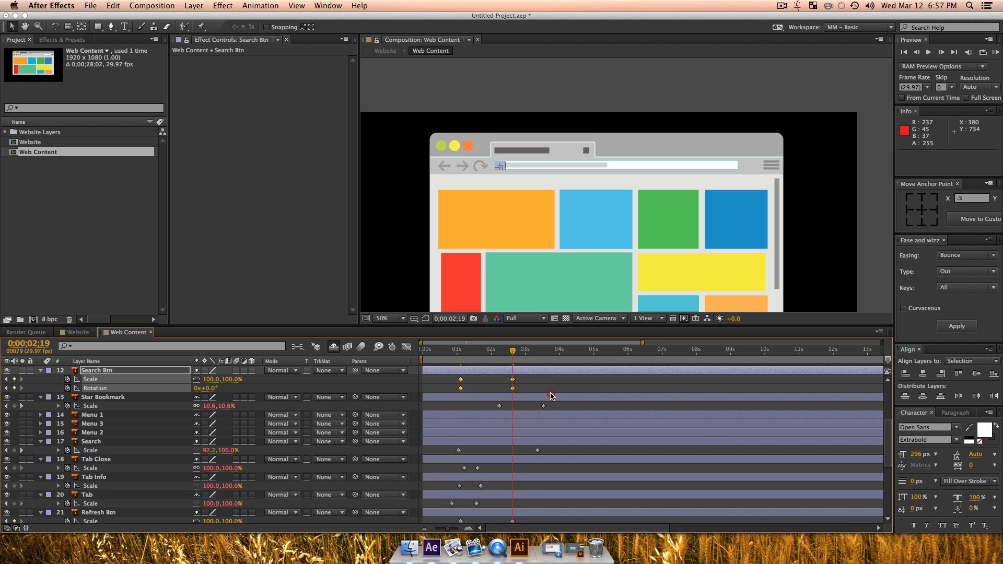
left_click(948, 258)
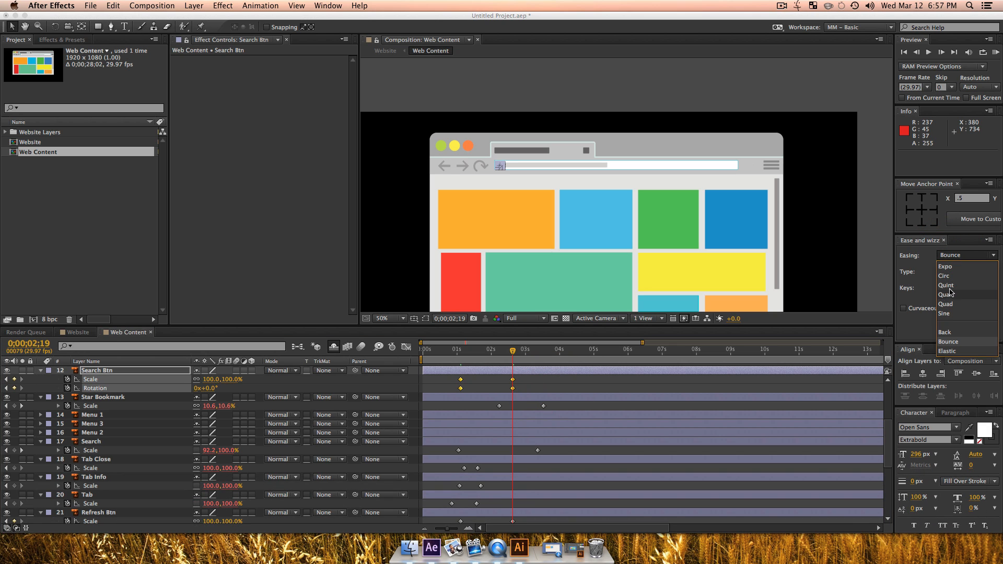
left_click(948, 331)
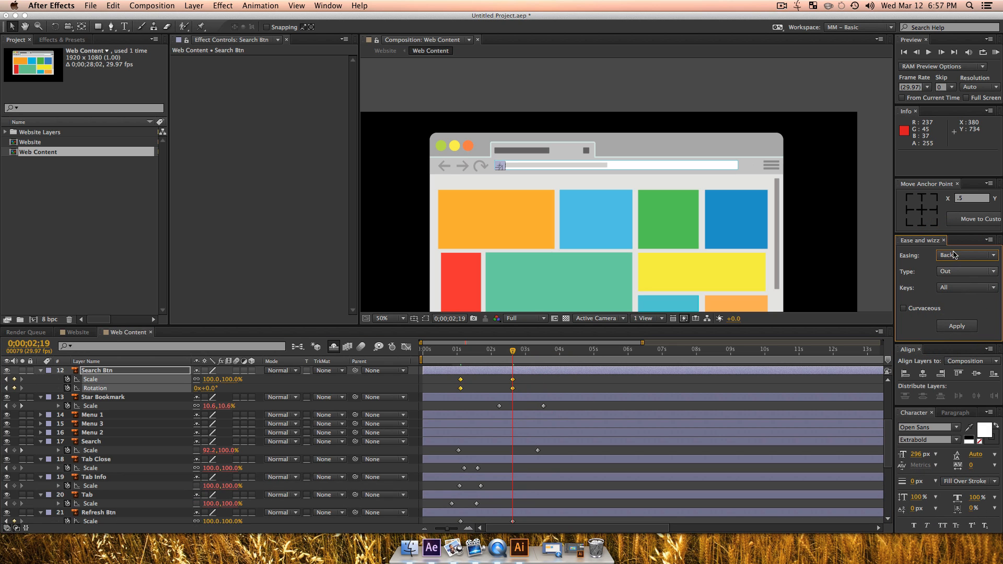
left_click(956, 326)
Step: Apply the same Back Out easing to the scale and rotation keyframes of the Refresh Btn, Frnt Btn and Bck BTn layers
scroll(538, 443, "down", 5)
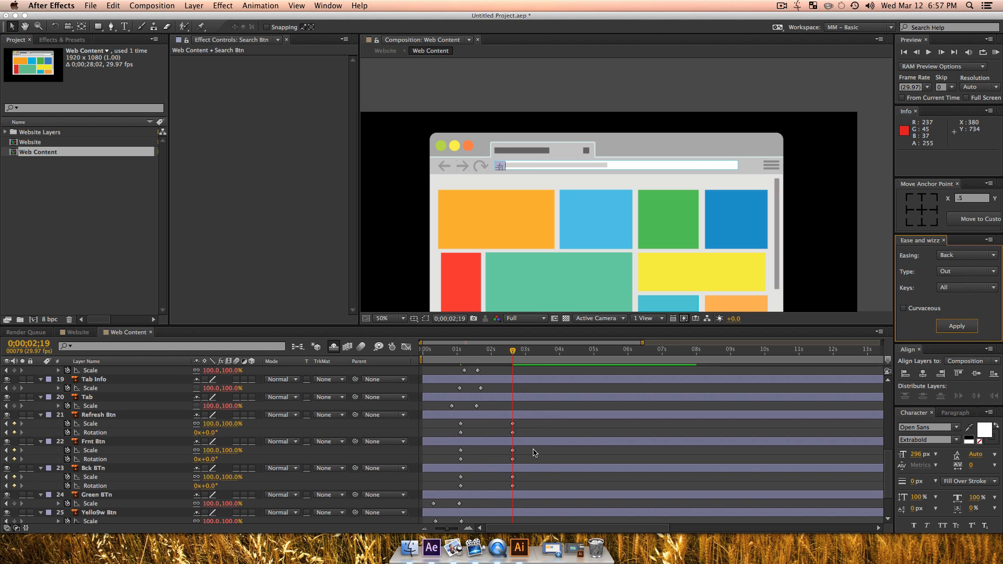
scroll(528, 465, "down", 3)
left_click_drag(523, 442, 424, 367)
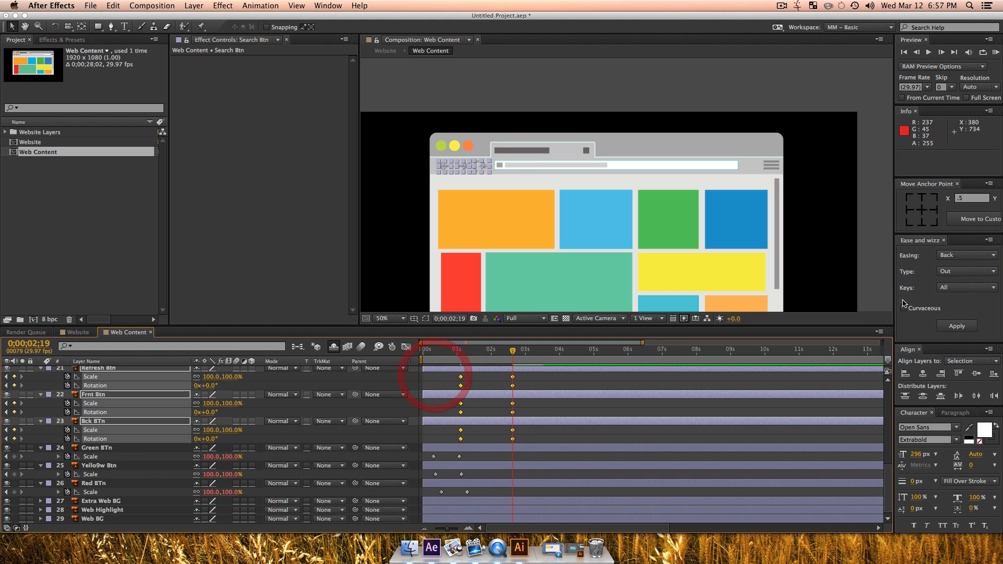
left_click(952, 326)
left_click(530, 434)
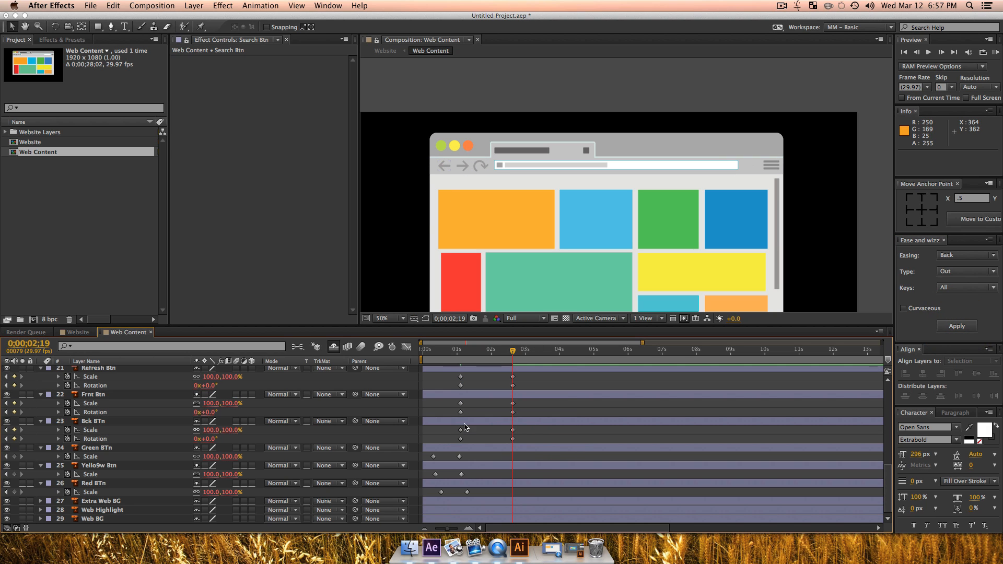
Step: Stagger the button animations, starting Frnt Btn's keyframes at 0;00;01;23 and ending Refresh Btn's at 0;00;04;01 and Search Btn's at 0;00;04;08
left_click_drag(447, 405, 480, 410)
left_click(515, 414)
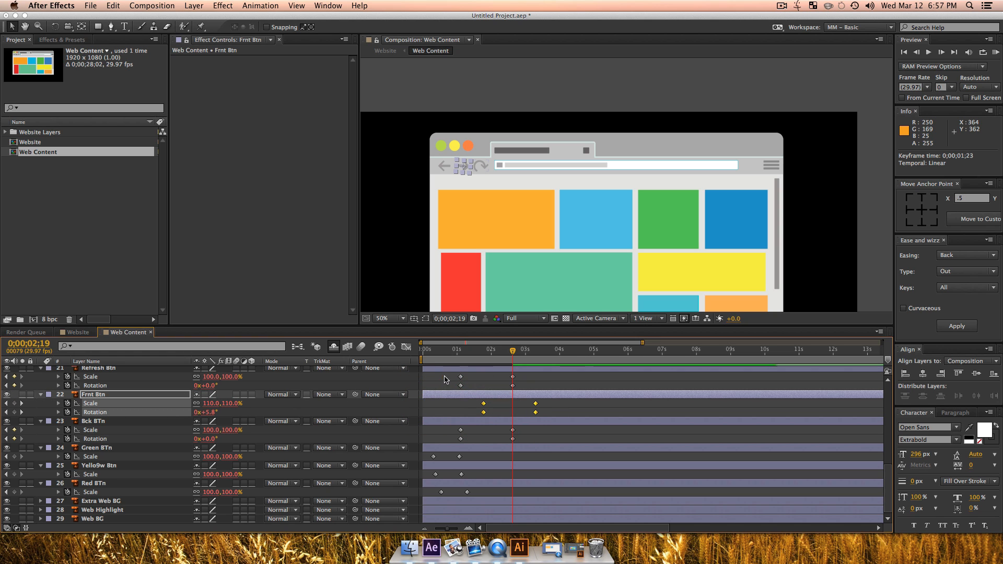
left_click_drag(445, 379, 560, 390)
scroll(486, 436, "up", 10)
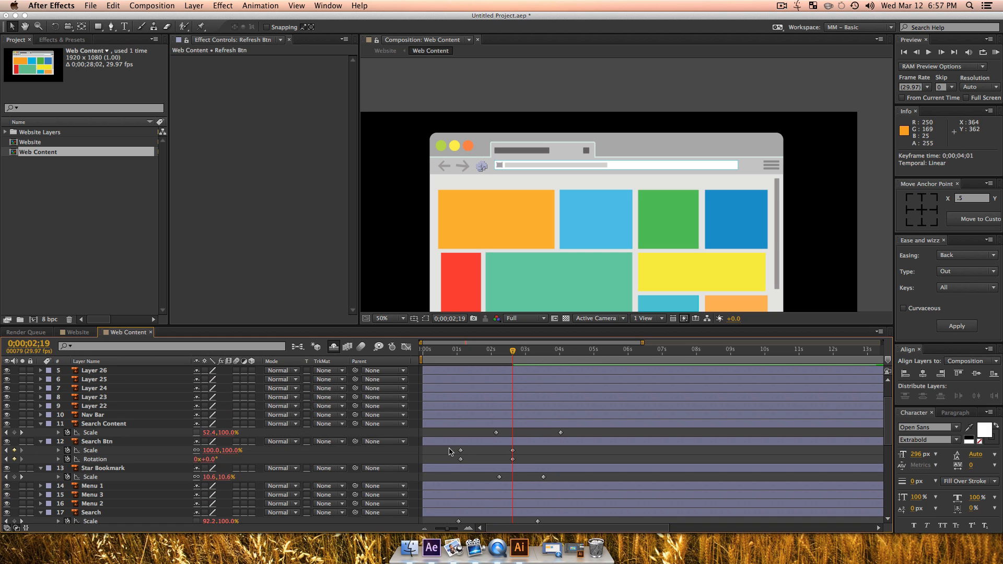
left_click_drag(450, 452, 569, 461)
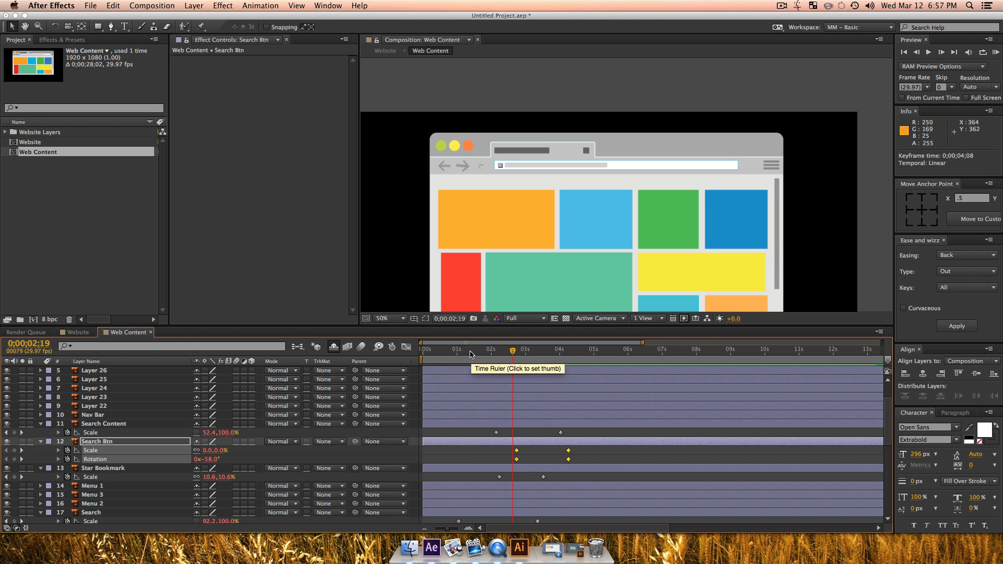
Step: Preview the staggered button animations in the full browser view and in a close-up of the back, forward and refresh buttons
key("space")
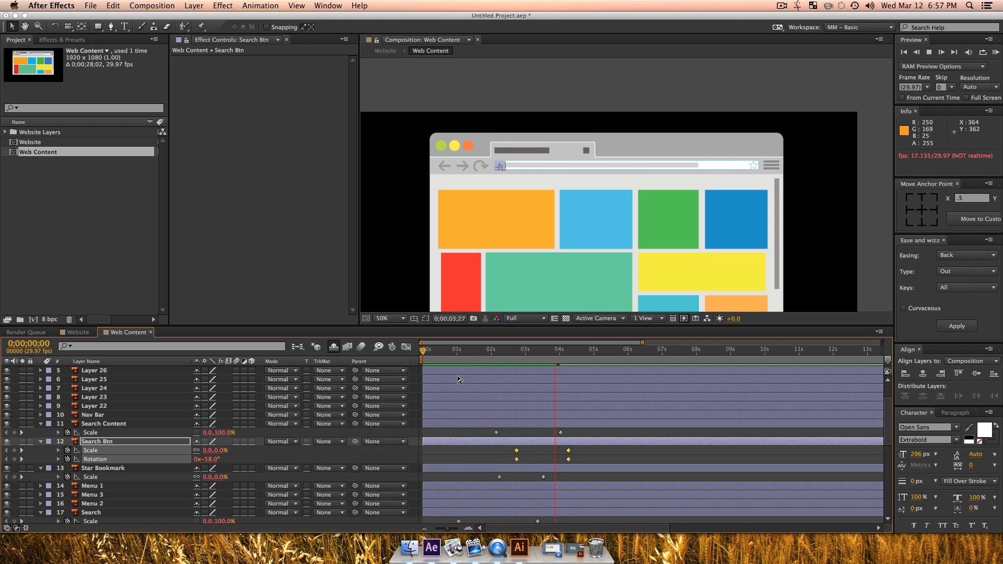
key("z")
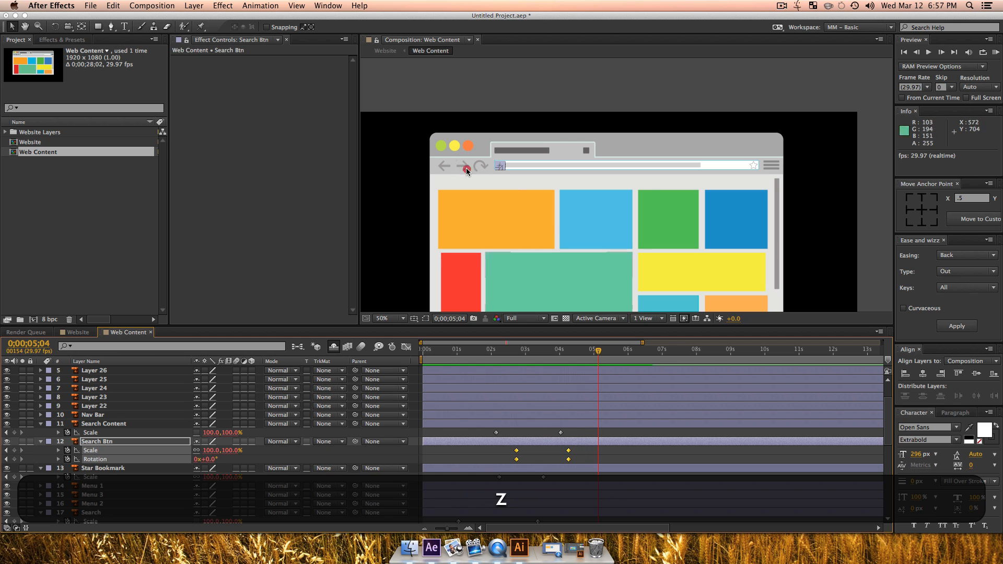
left_click(466, 166)
left_click(610, 173)
key("space")
left_click_drag(657, 239, 587, 231)
key("v")
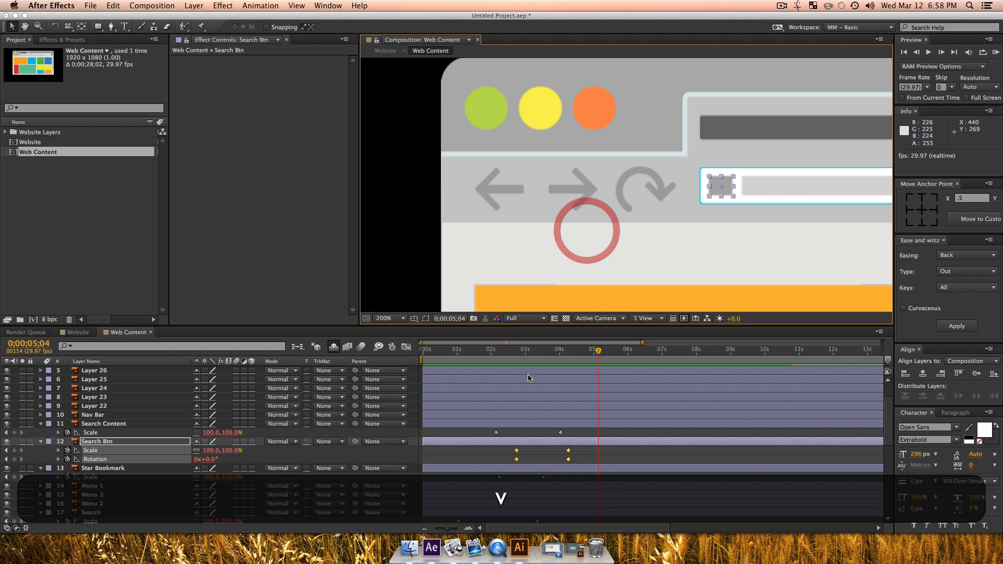
left_click_drag(493, 353, 426, 363)
key("space")
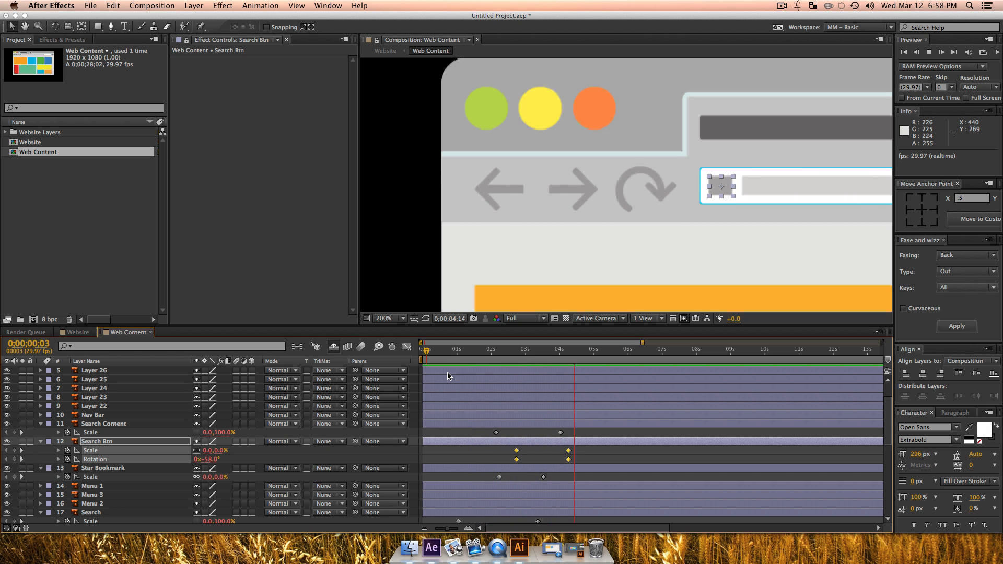
Step: Select the Menu 1, Menu 2 and Menu 3 layers and move their anchor points to the middle of each bar's right edge
key("z")
key("alt+z")
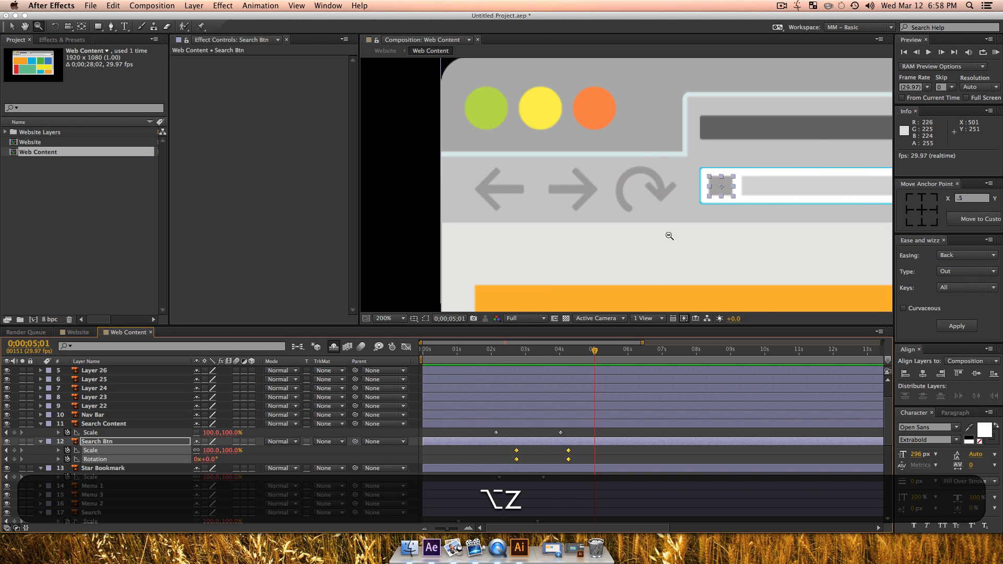
left_click(669, 236, "alt")
left_click(669, 236, "alt")
left_click_drag(731, 237, 520, 190)
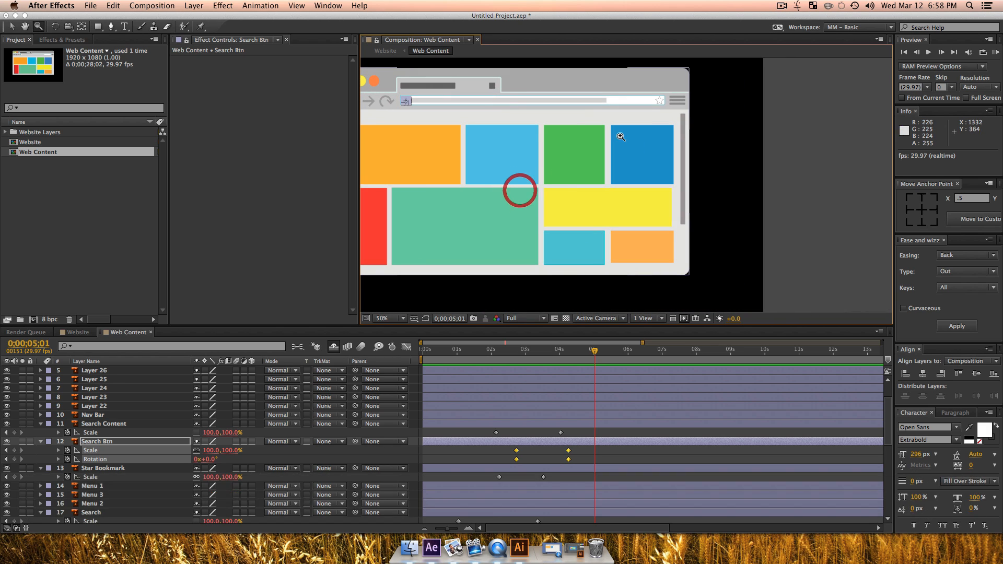
key("z")
left_click(674, 94)
left_click(572, 197)
left_click_drag(726, 196, 606, 195)
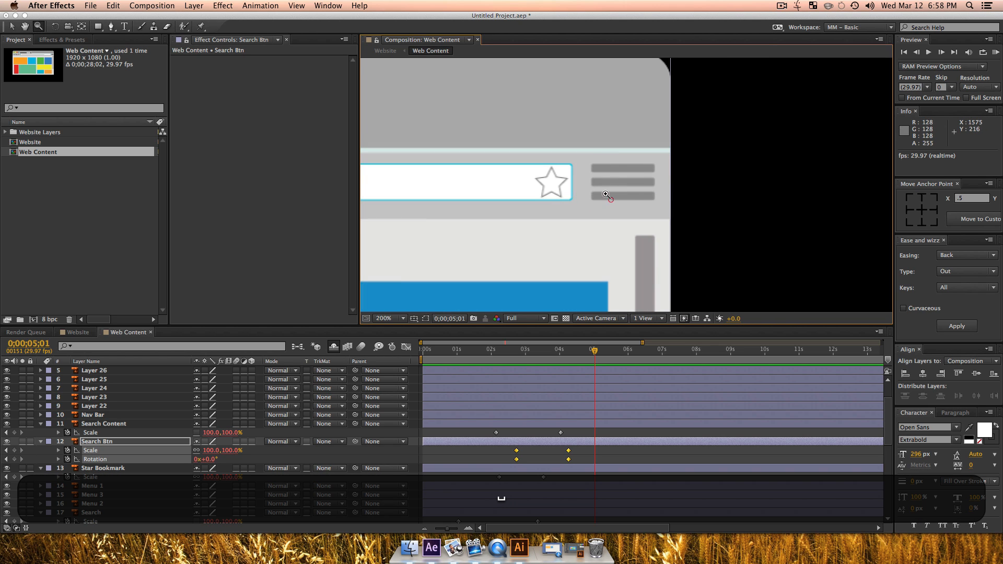
key("v")
left_click(622, 180)
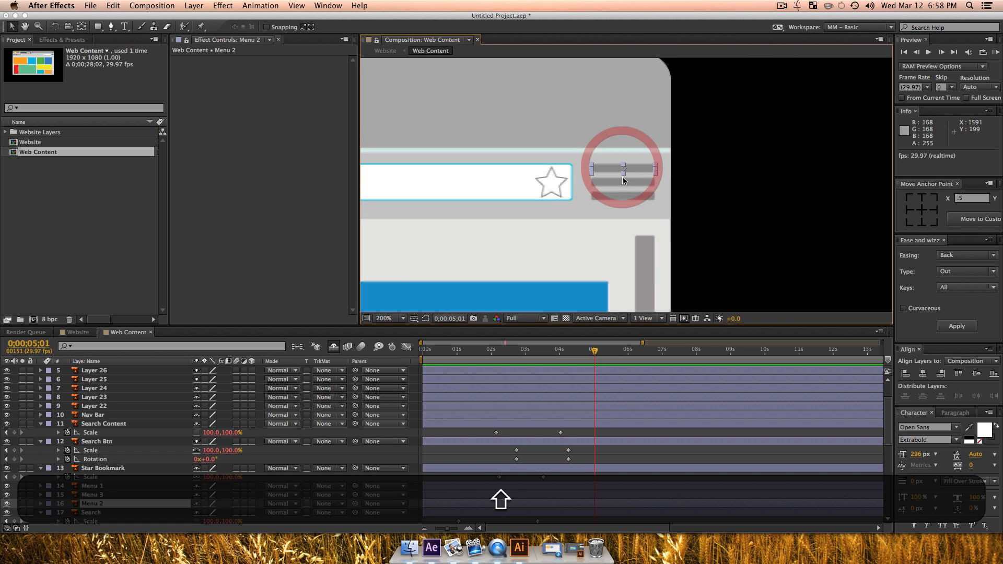
left_click(625, 168, "shift")
left_click(627, 196, "shift")
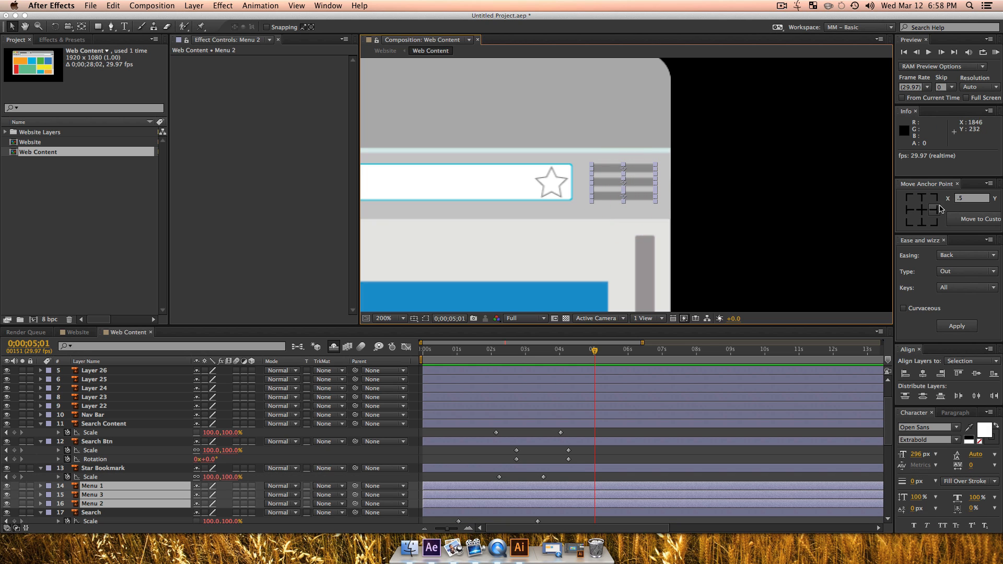
left_click(938, 209)
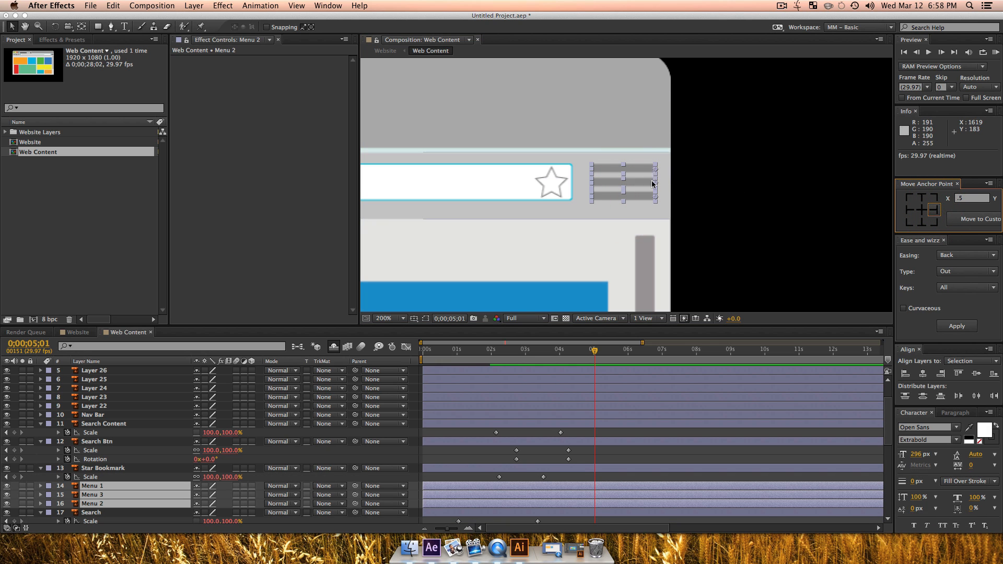
Step: Keyframe the scale of the three menu layers at 100% at 0;00;05;01 and unlink their scale proportions
key("s")
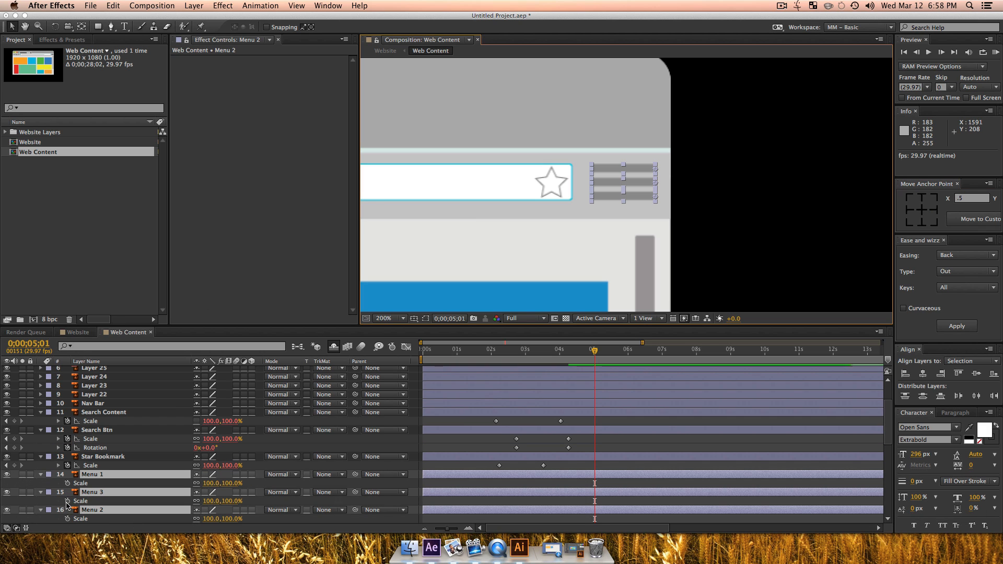
left_click(66, 501)
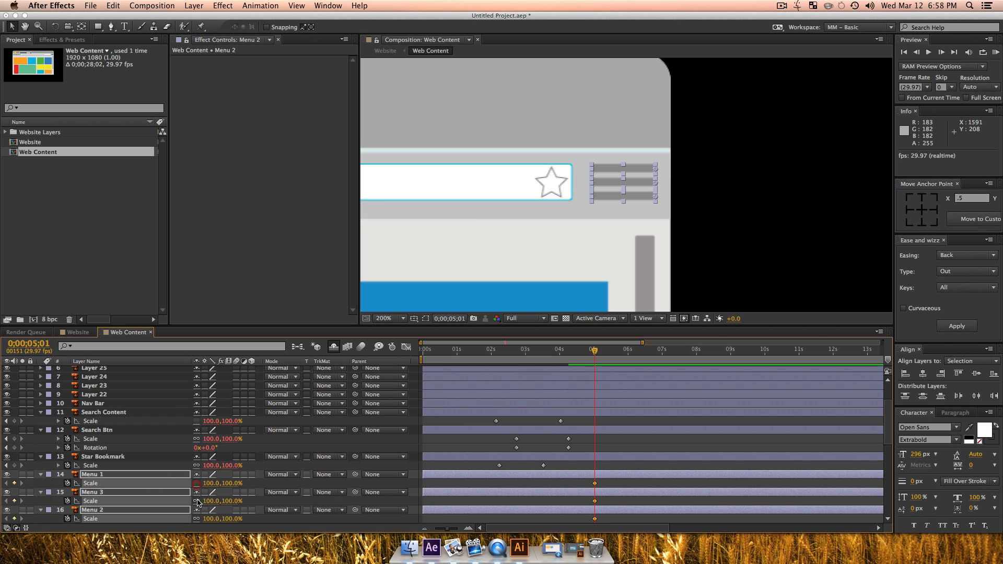
left_click(196, 501)
left_click(197, 518)
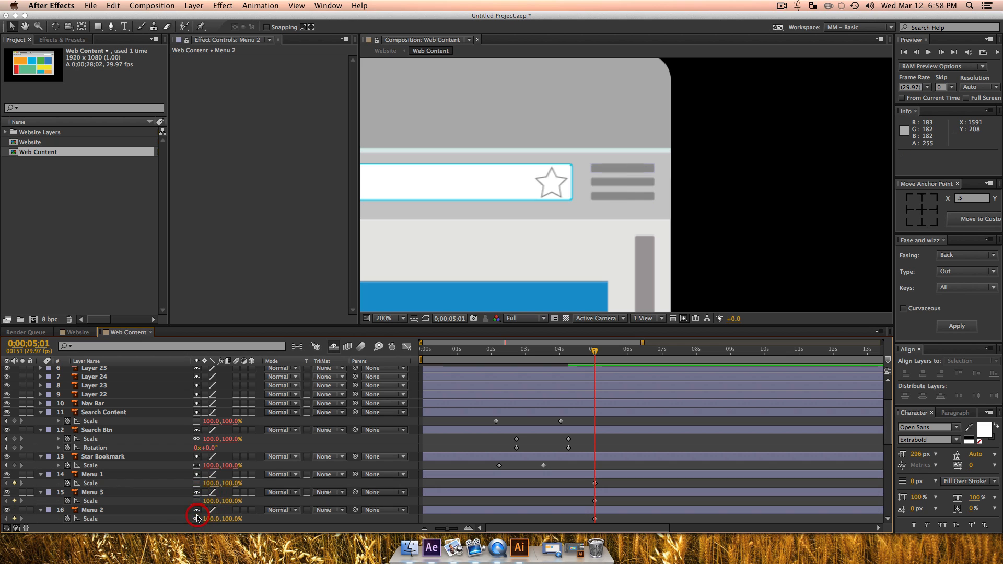
Step: Keyframe the three menu layers' horizontal scale at 0% at 0;00;03;08, keeping the vertical scale at 100%
left_click(97, 473)
left_click(92, 510, "shift")
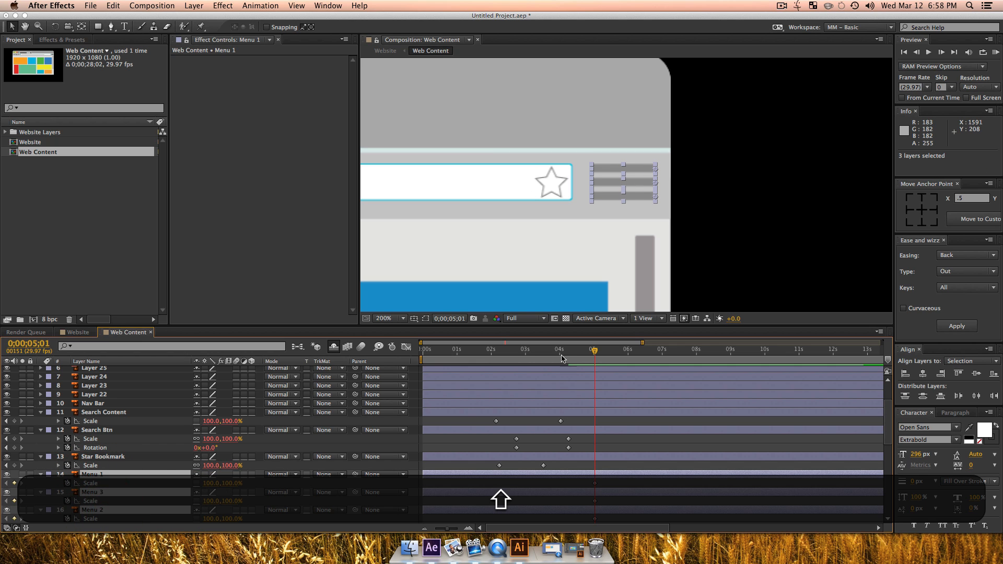
left_click_drag(561, 358, 534, 358)
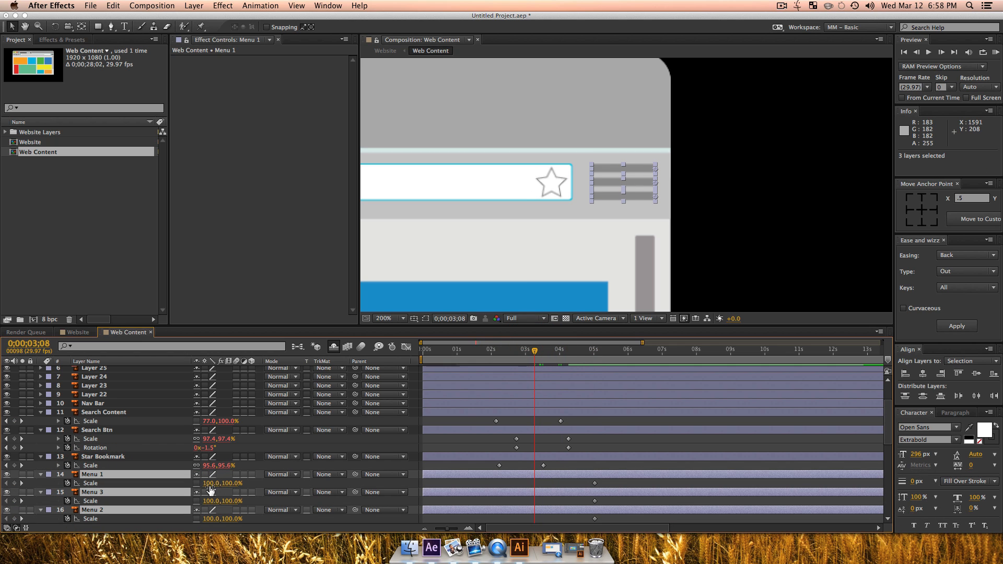
left_click(210, 484)
type("0")
key("Return")
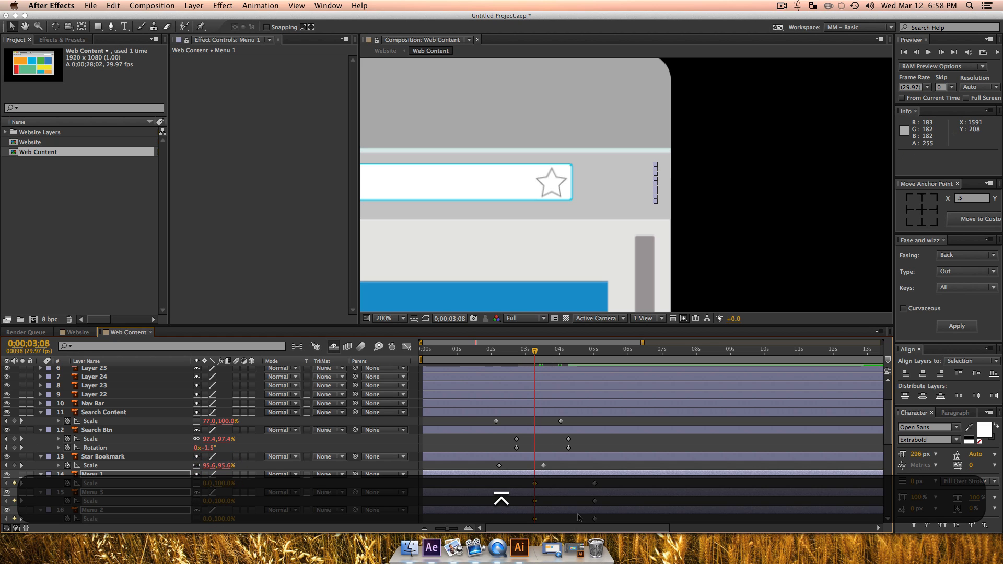
Step: Apply the Expo In + Out easing of Ease and Wizz to all scale keyframes of the three menu layers
left_click_drag(601, 521, 524, 481)
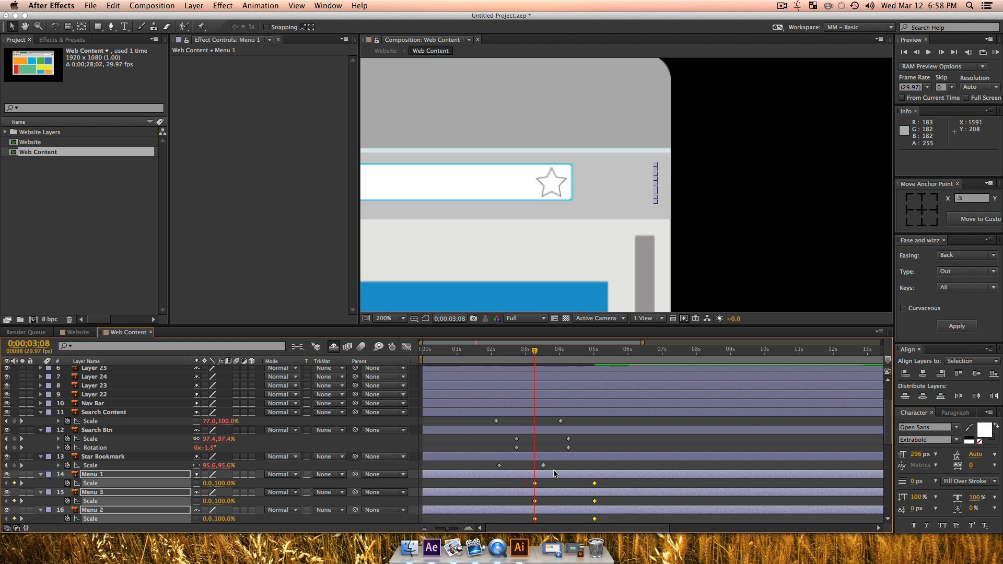
left_click(948, 255)
left_click(946, 287)
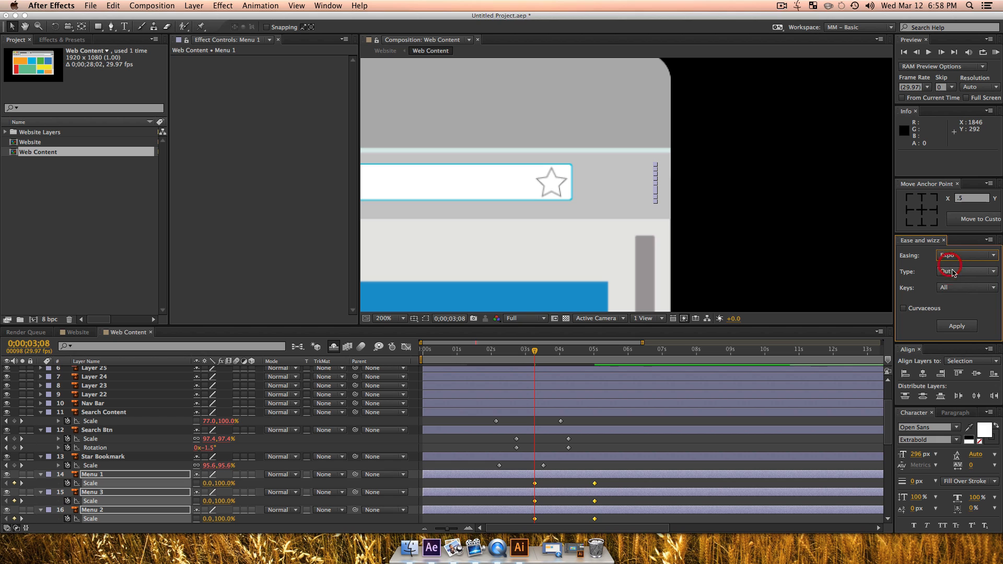
left_click(952, 271)
left_click(955, 283)
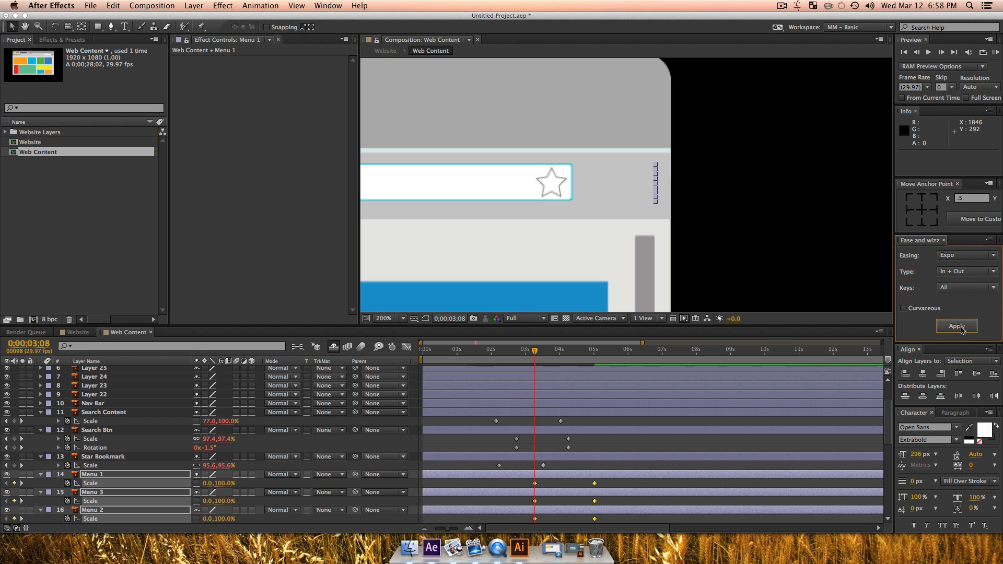
left_click(956, 326)
left_click(632, 481)
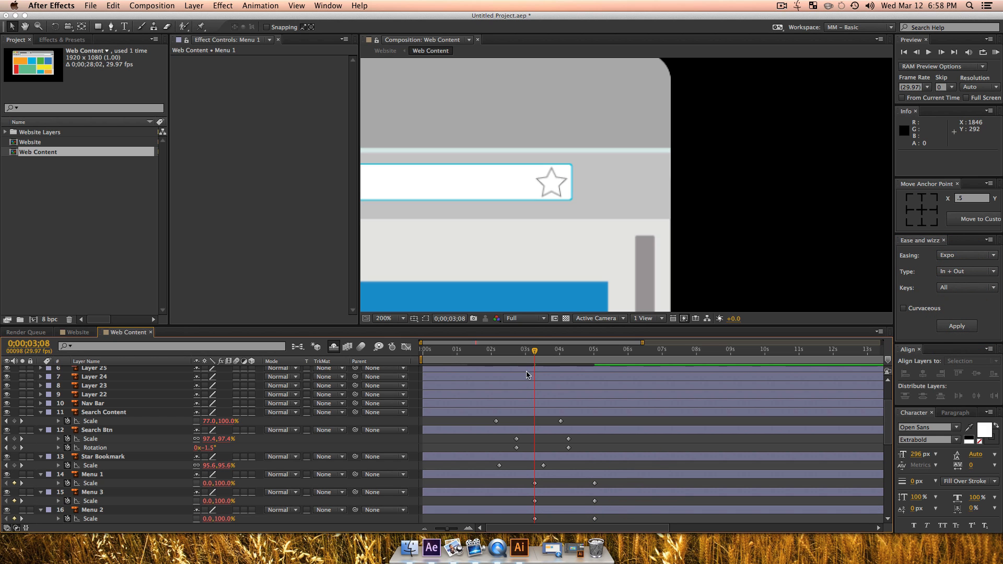
Step: Stagger the menu bars by moving Menu 3's scale keyframes slightly after Menu 1's and Menu 2's slightly after Menu 3's
left_click_drag(539, 344, 584, 362)
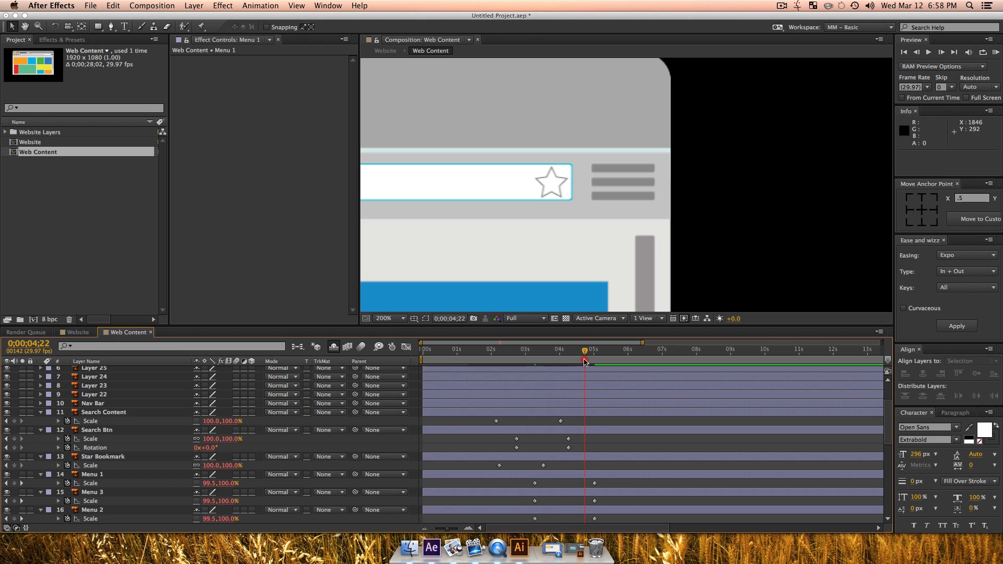
left_click(617, 178)
left_click_drag(531, 496, 549, 518)
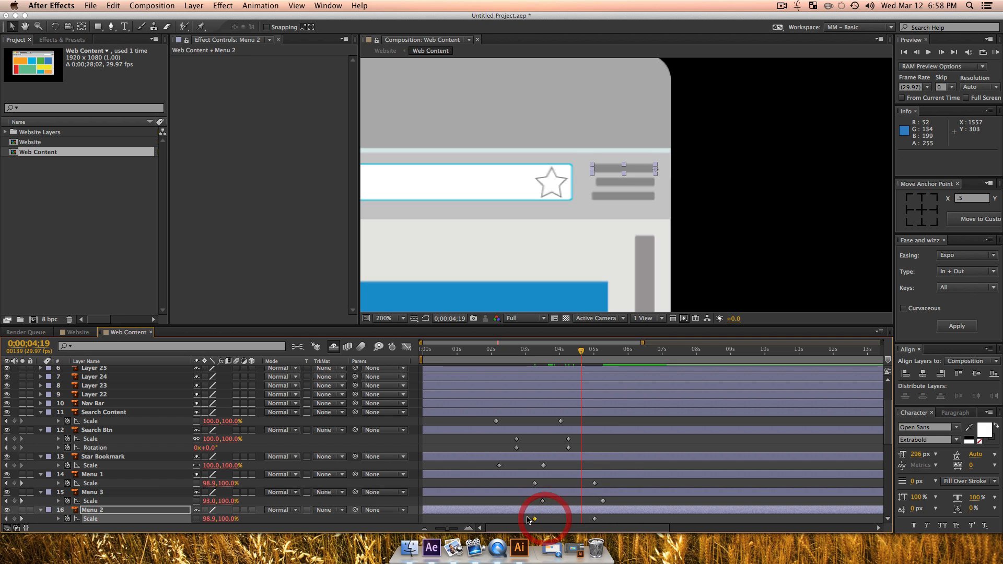
left_click(596, 519, "shift")
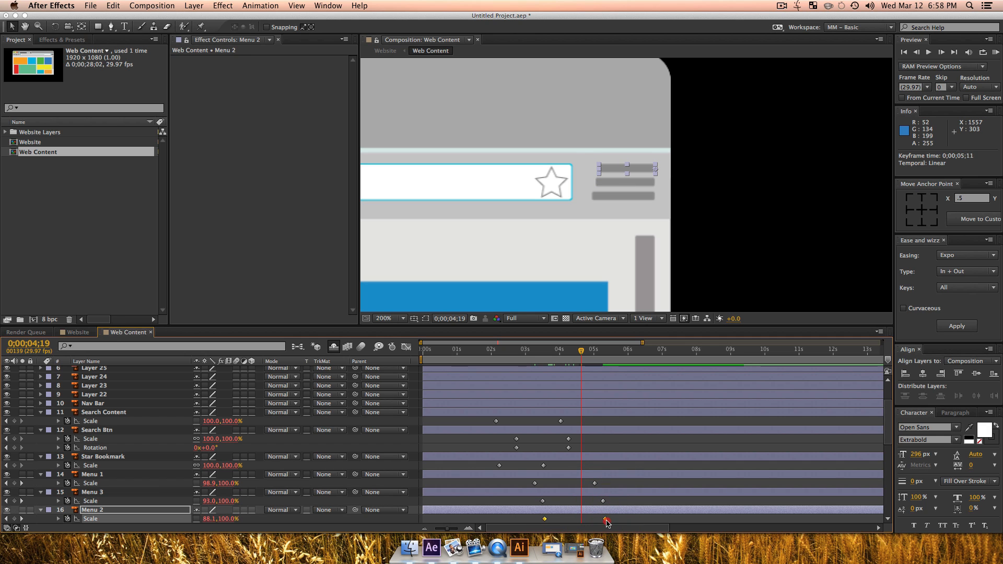
left_click_drag(606, 522, 613, 522)
Step: Preview the menu bars from 0;00;02;02 and compress their scale keyframes proportionally so the animation runs faster and ends before 0;00;05;00
left_click(493, 351)
key("space")
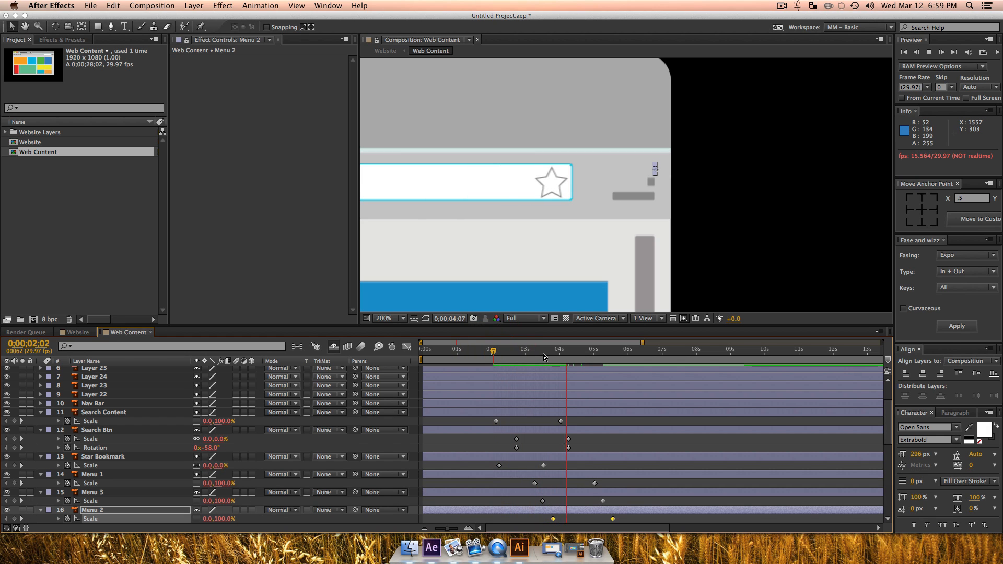
key("space")
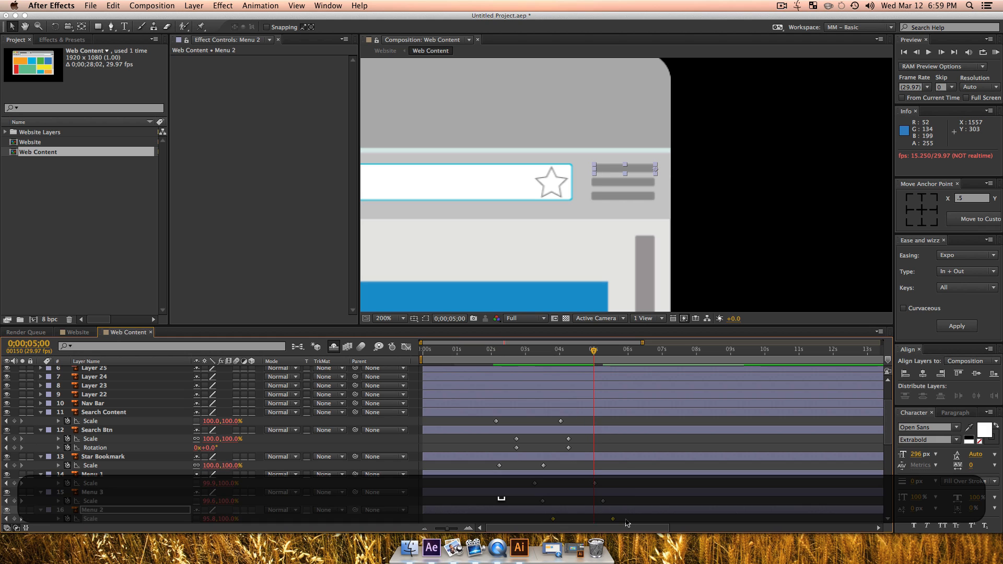
left_click_drag(626, 521, 520, 482)
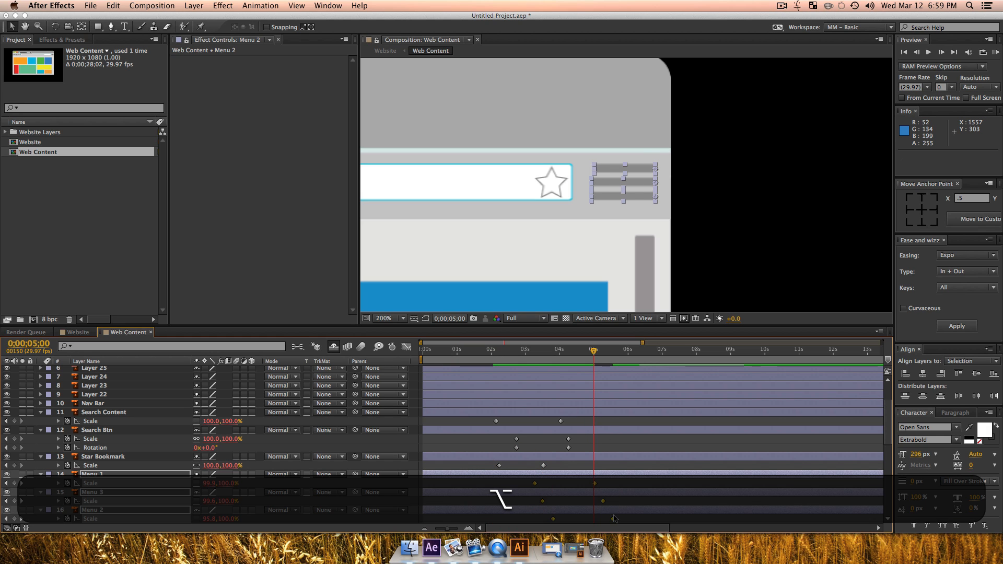
left_click_drag(612, 521, 599, 521)
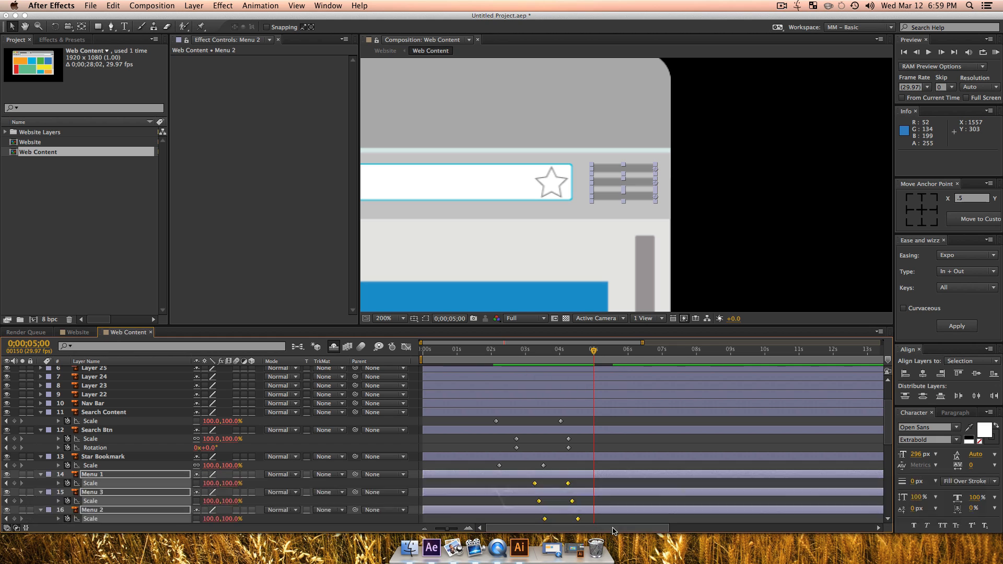
Step: Try to lengthen the Search Btn layer's animation by stretching its scale and rotation keyframes proportionally
left_click_drag(574, 450, 495, 434)
mouse_move(569, 450)
left_mouse_down()
mouse_move(541, 449)
mouse_move(586, 448)
left_mouse_up()
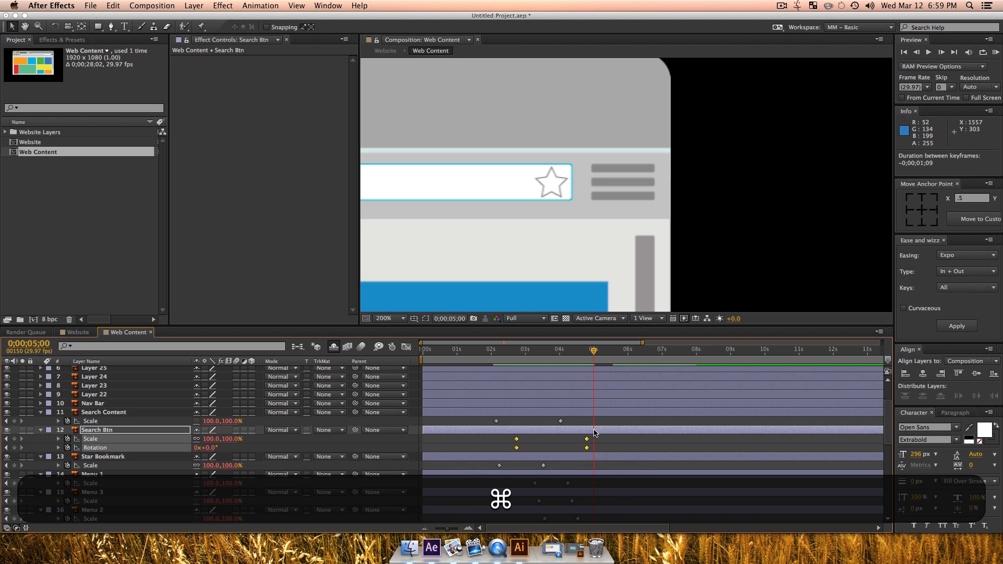
key("super+z")
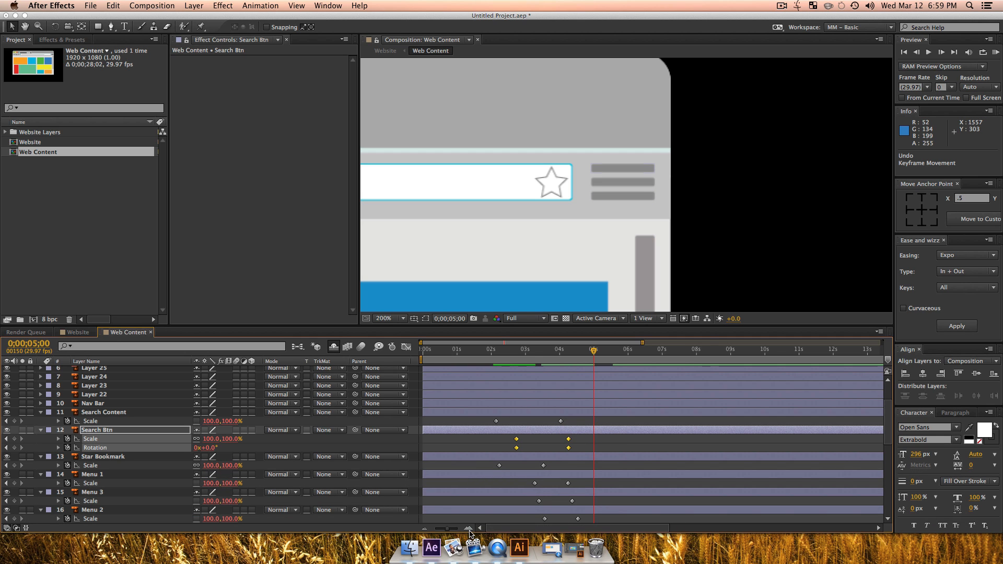
Step: Review the keyframe timing of all layers across the full timeline and the whole browser window in the composition
left_click_drag(445, 531, 438, 531)
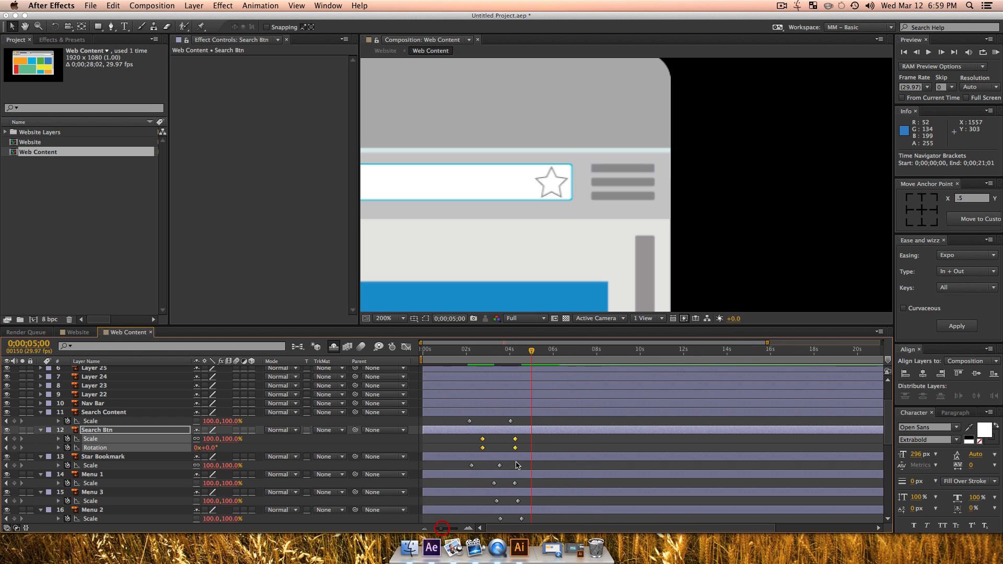
key("minus")
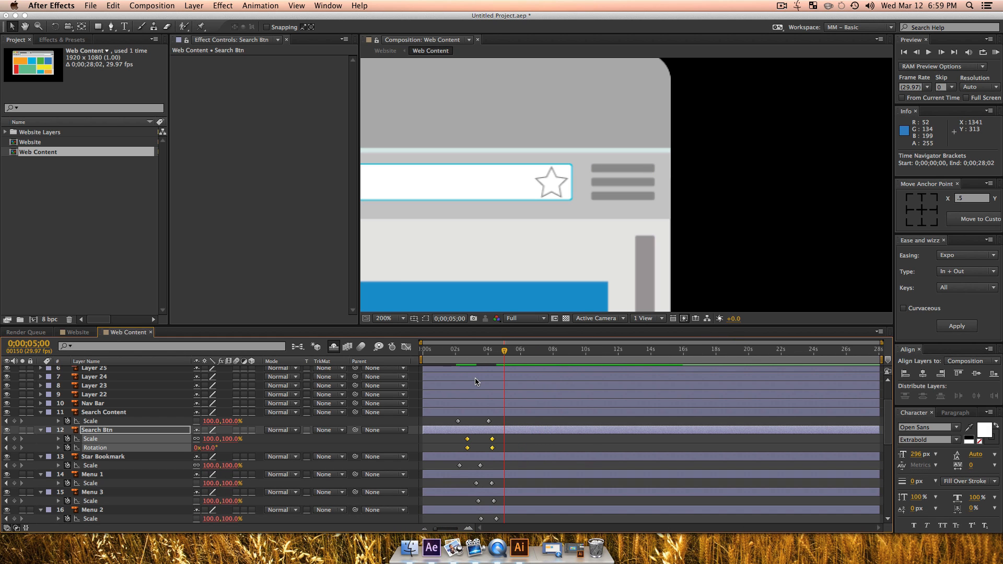
scroll(500, 406, "down", 5)
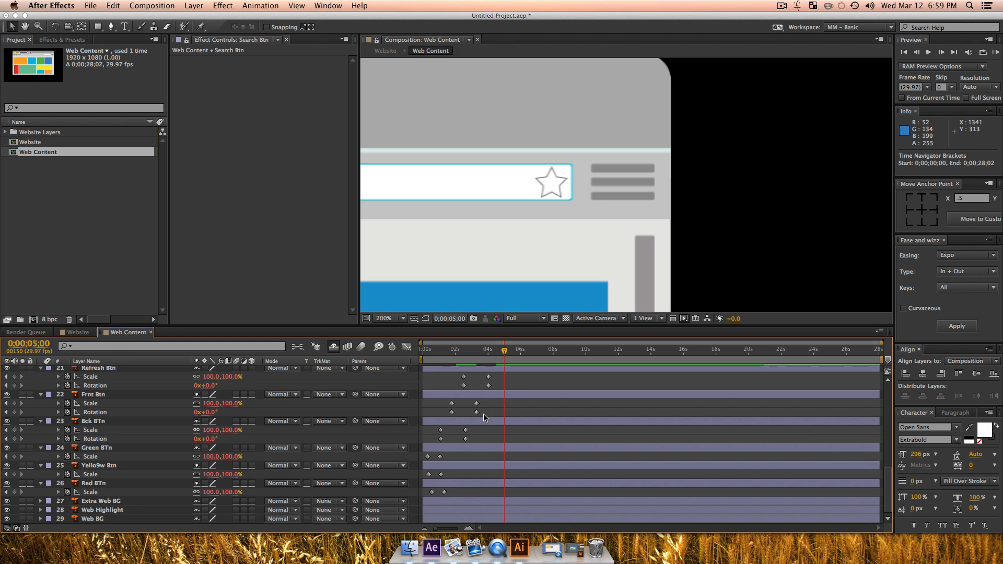
scroll(117, 482, "up", 10)
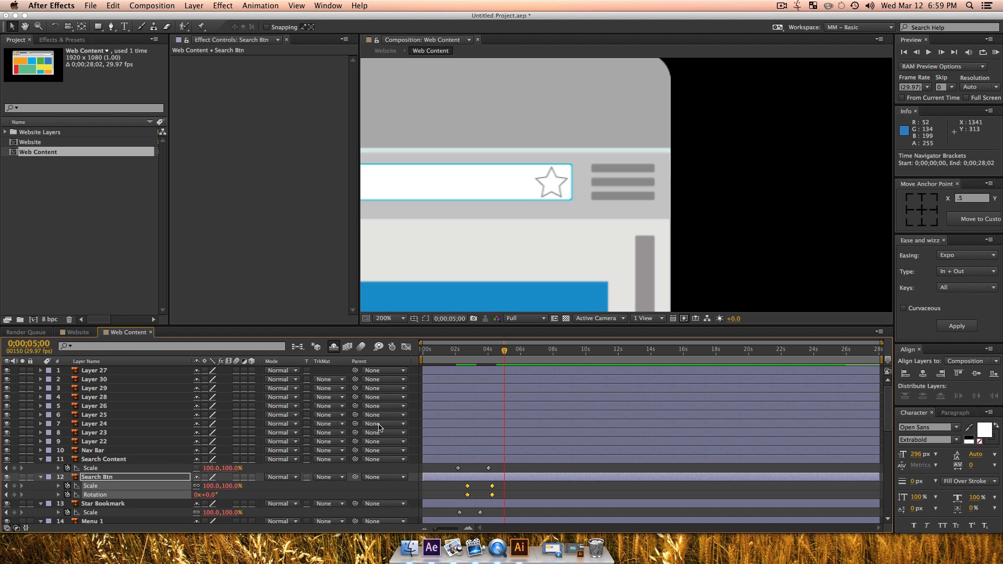
key("alt+z")
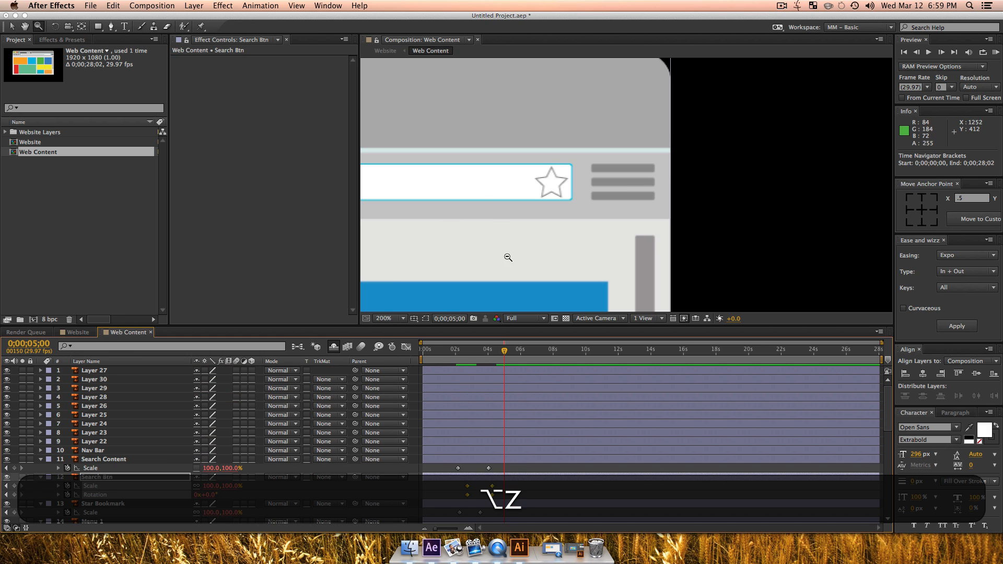
left_click(506, 258, "alt")
key("alt+space")
left_click_drag(552, 231, 710, 234)
key("alt+z")
left_click(577, 178, "alt")
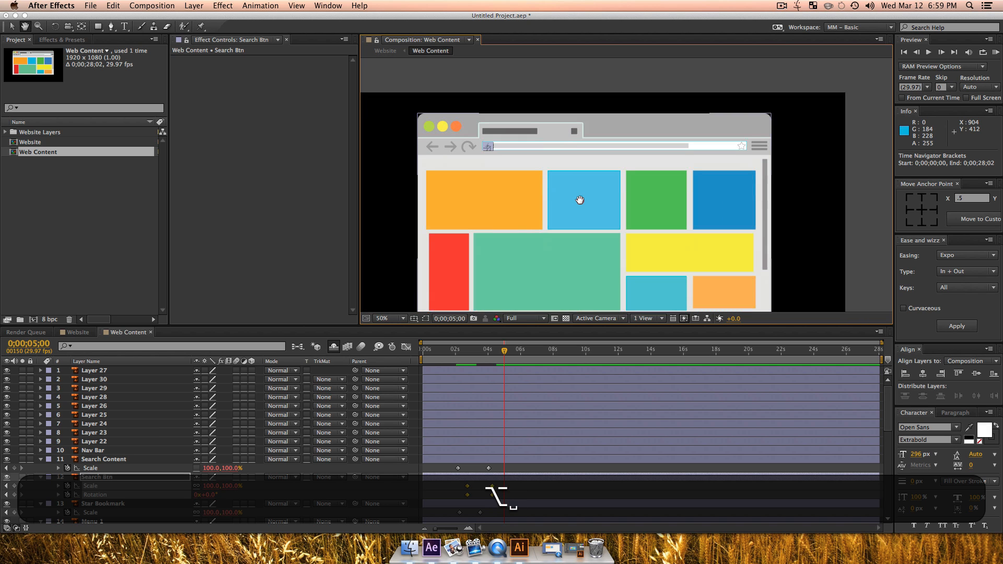
Step: Move the Web Highlight layer's anchor point to its bottom centre
key("v")
scroll(519, 410, "down", 10)
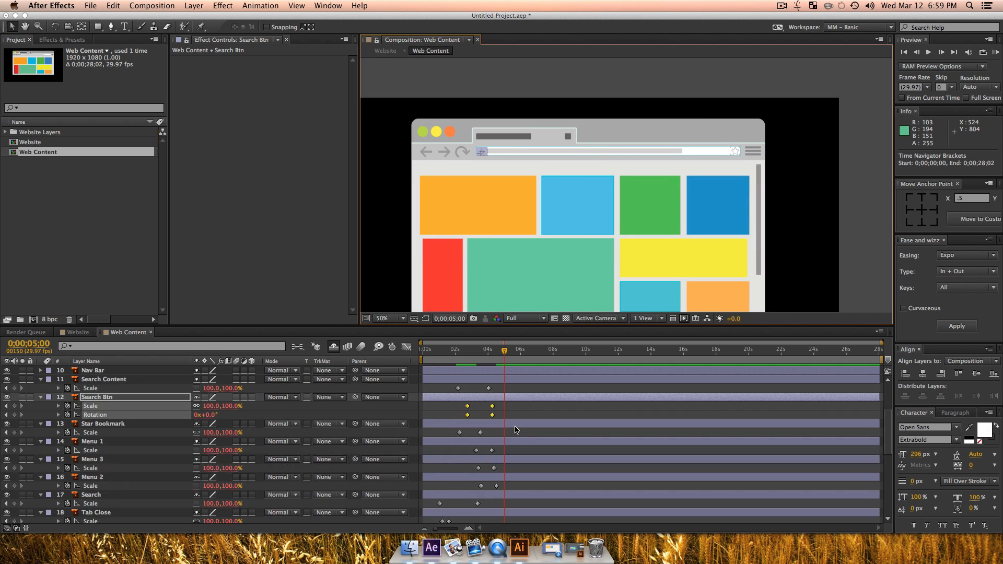
left_click(93, 519)
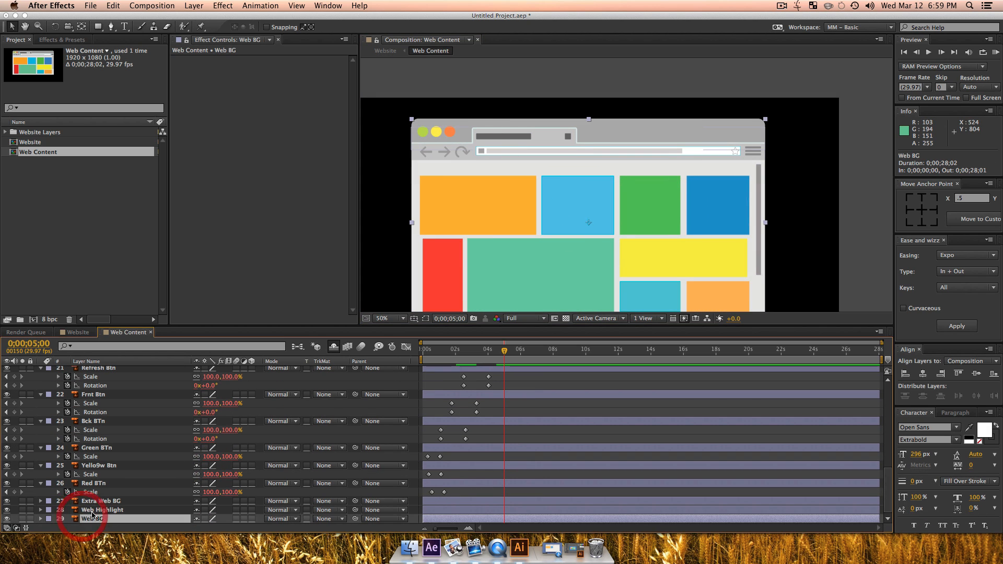
left_click(102, 510)
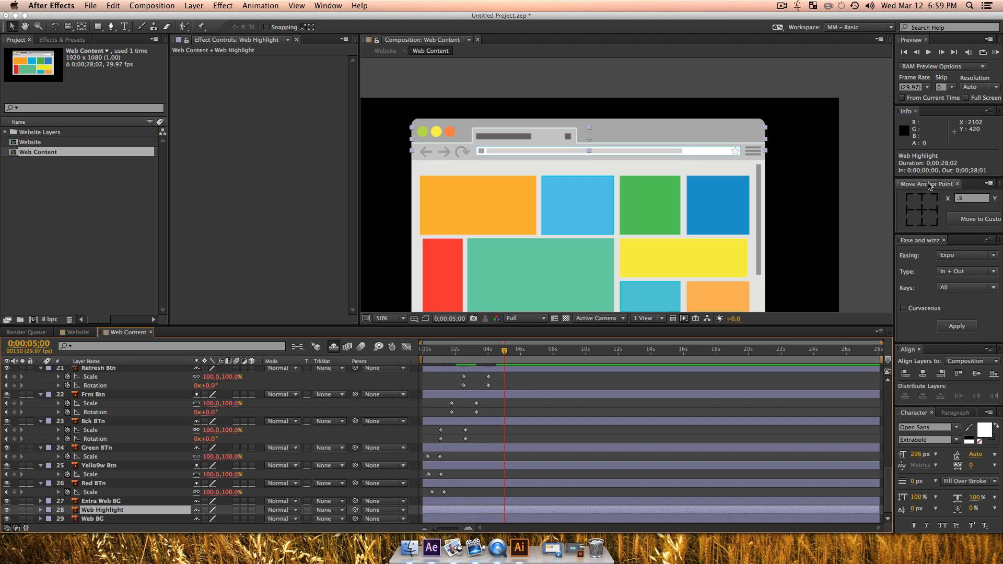
left_click(923, 223)
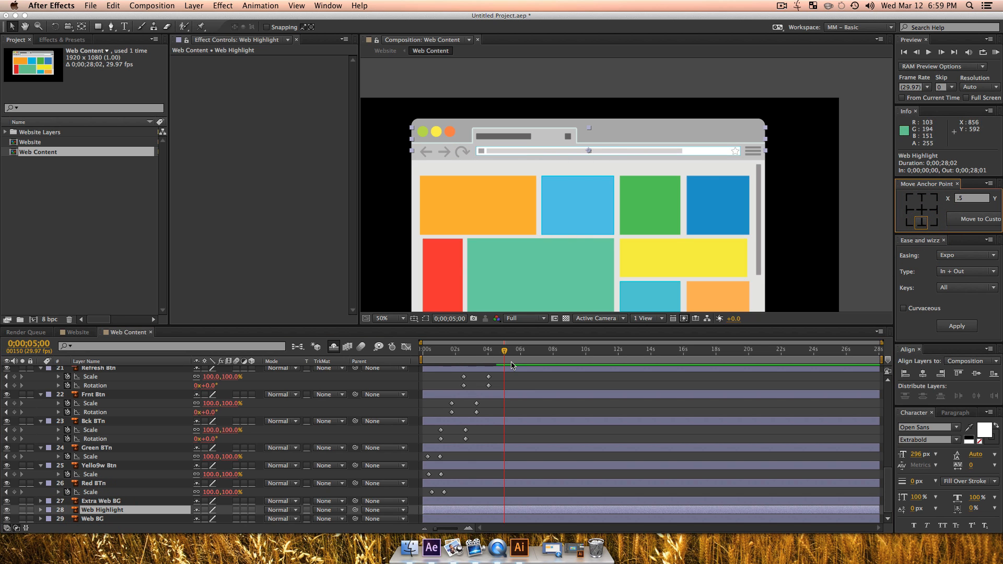
Step: Keyframe Web Highlight's unlinked scale at 100% for 0;00;03;15 and at 100% width, 0% height for 0;00;01;27
left_click_drag(501, 353, 479, 364)
key("s")
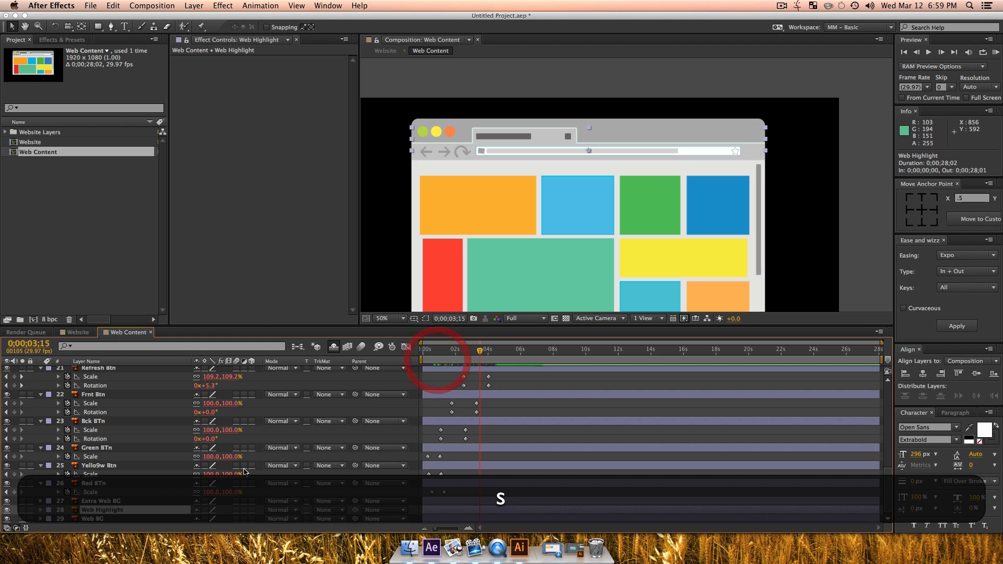
left_click(67, 518)
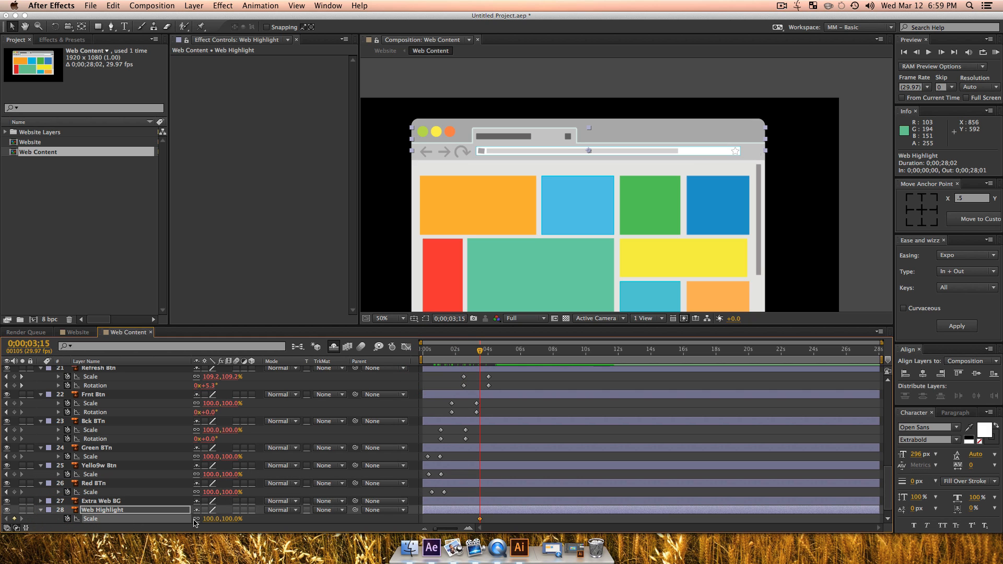
left_click(196, 520)
left_click_drag(480, 358, 454, 357)
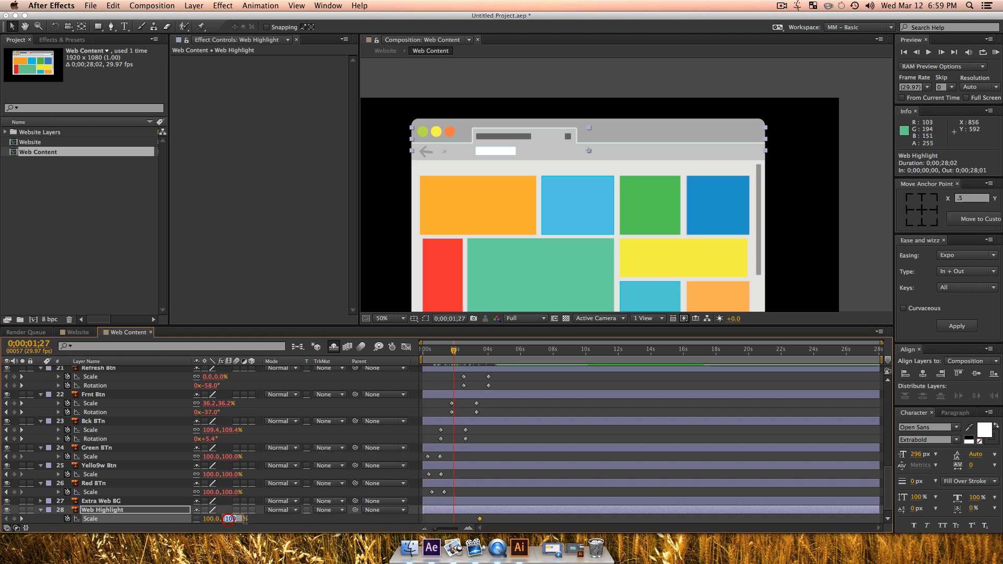
type("0")
key("Return")
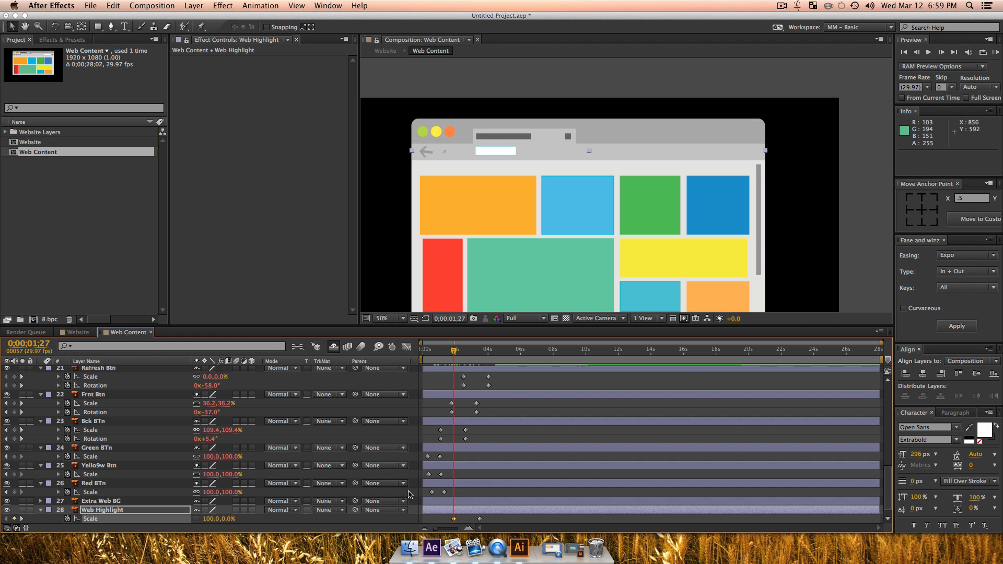
key("alt+bracketleft")
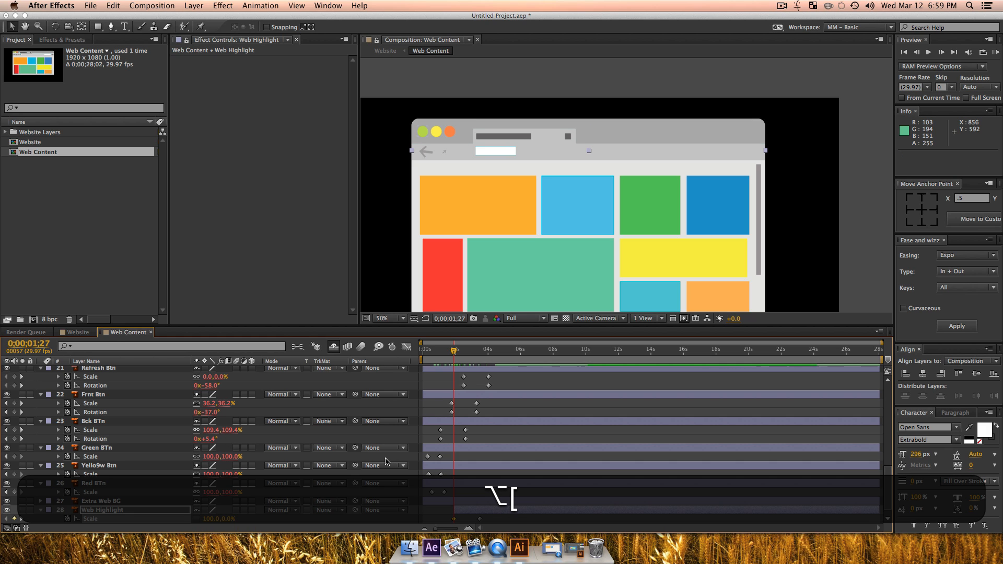
left_click_drag(439, 354, 439, 356)
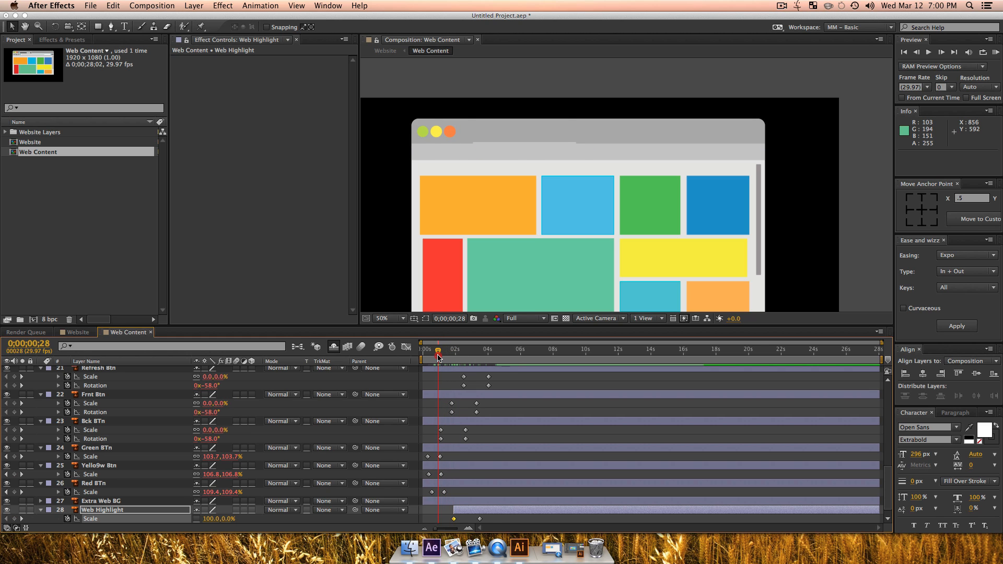
key("cmd+z")
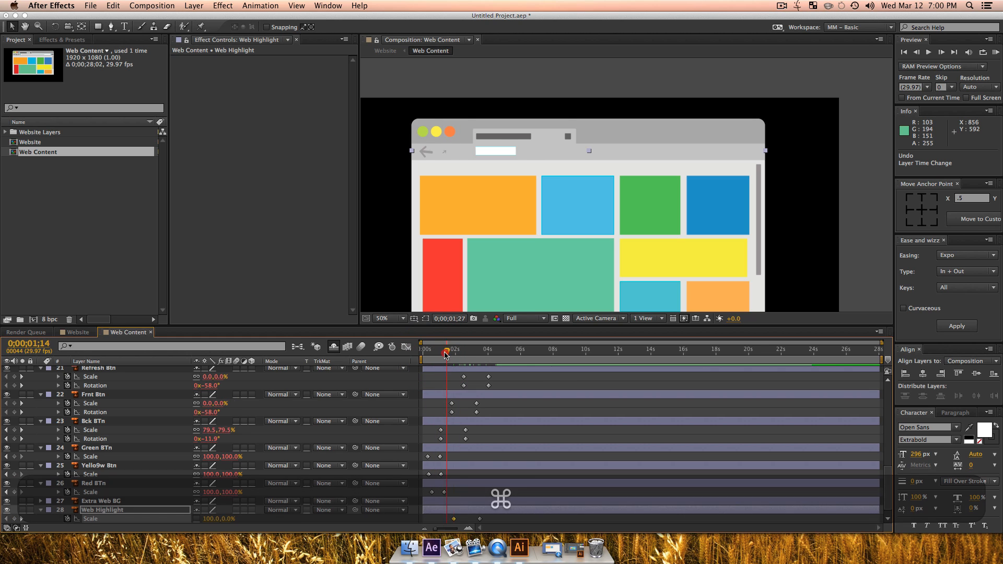
left_click(440, 355)
left_click_drag(439, 355, 459, 359)
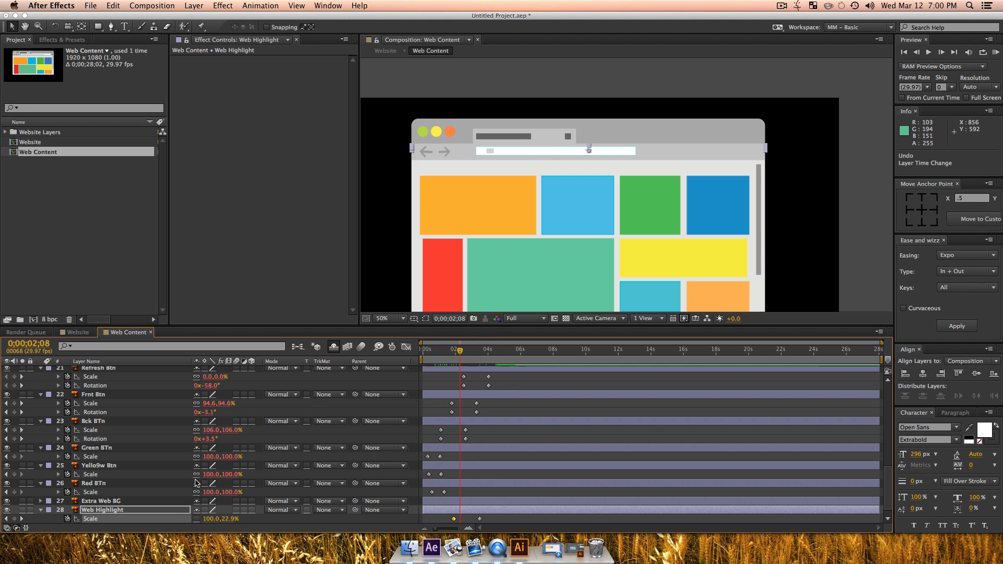
Step: Trim the Web Highlight layer's start to its first scale keyframe at 0;00;01;27
left_click(6, 519)
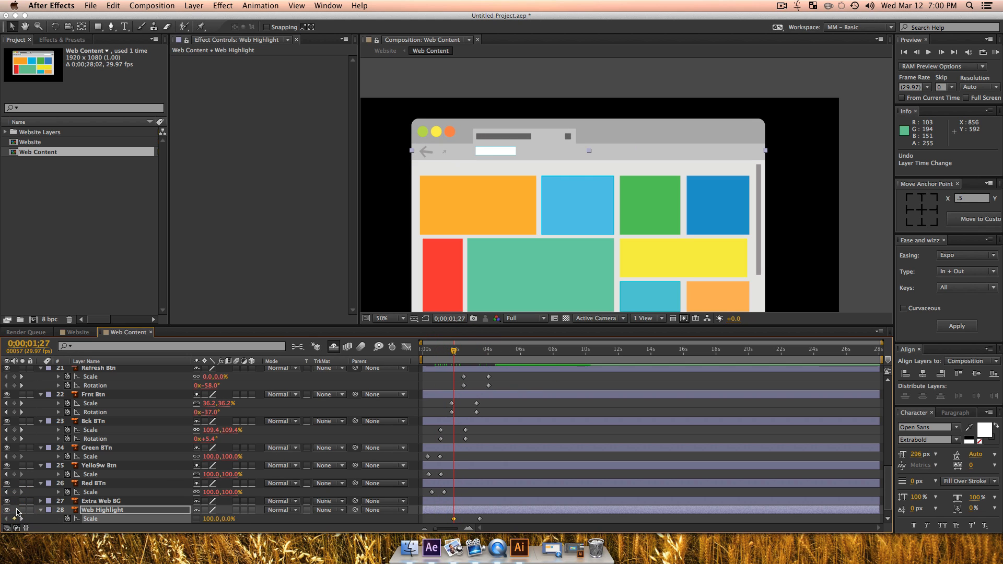
key("alt")
key("alt+bracketleft")
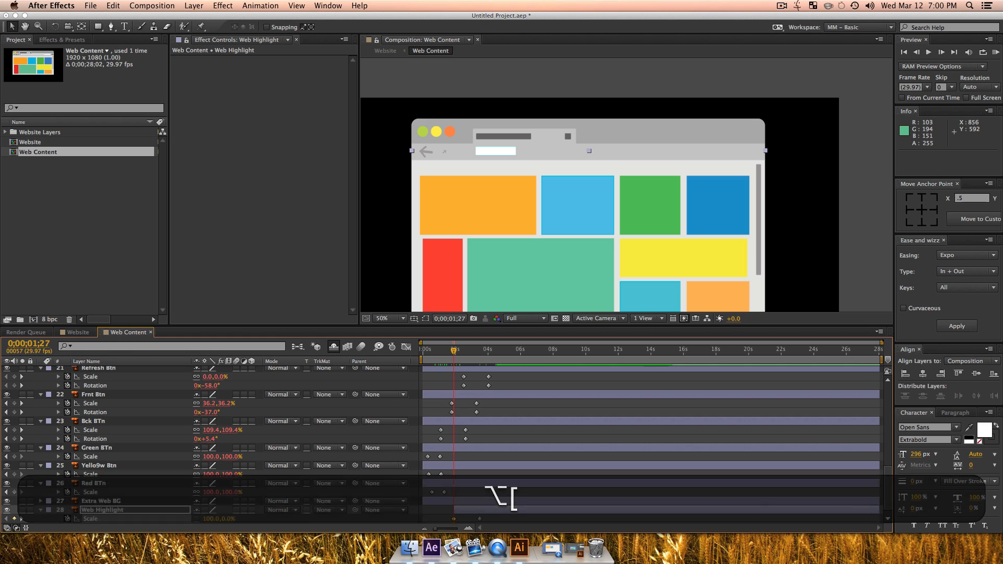
Step: Apply Quint In + Out easing to both Web Highlight scale keyframes and return to the start of the composition
left_click_drag(448, 520, 477, 528)
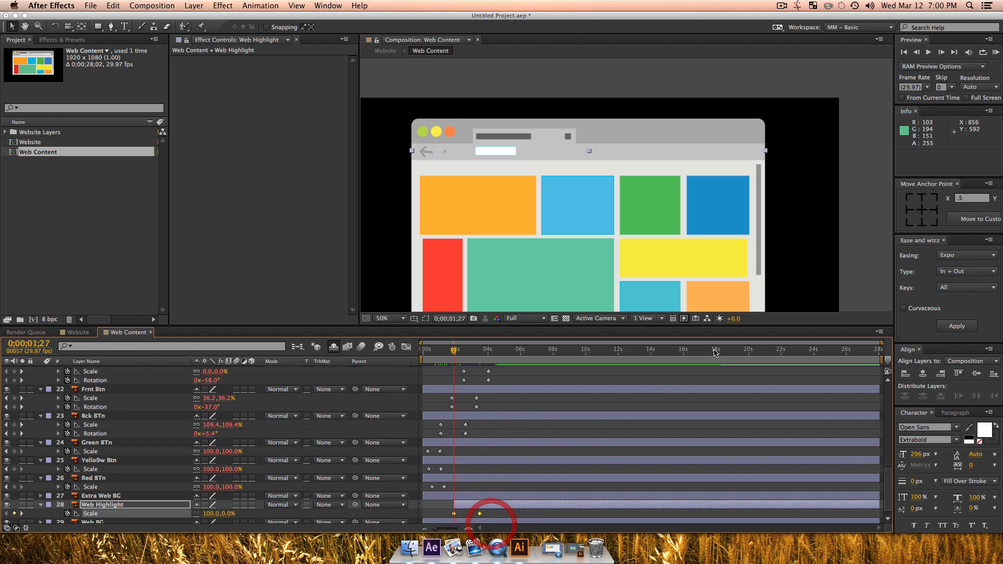
left_click(962, 255)
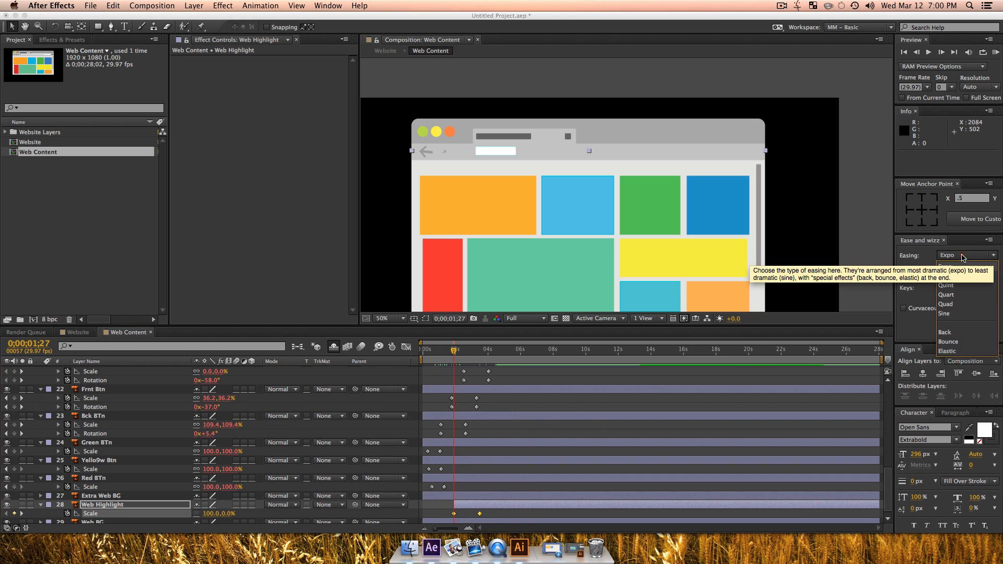
left_click(946, 285)
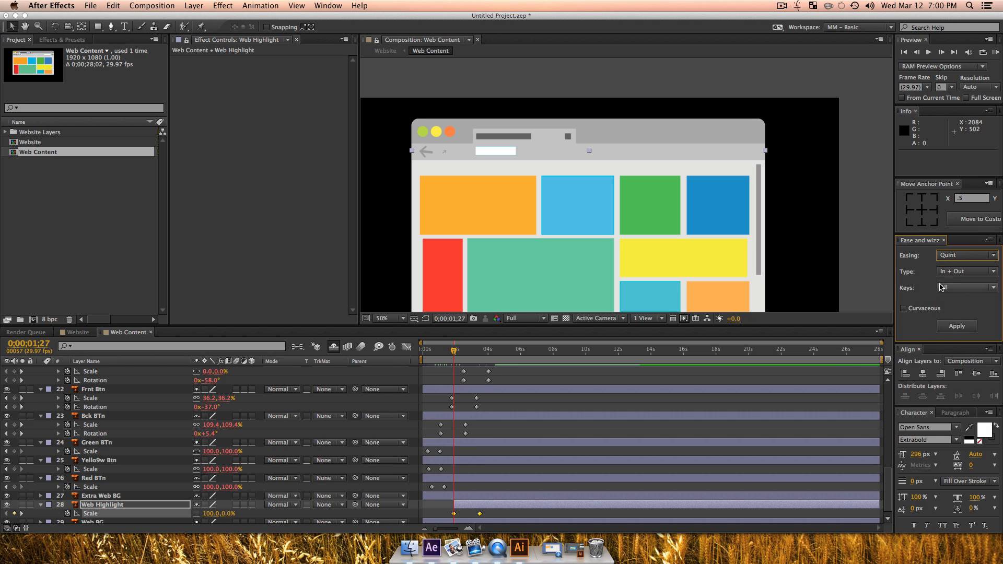
left_click(954, 326)
left_click_drag(452, 355, 400, 357)
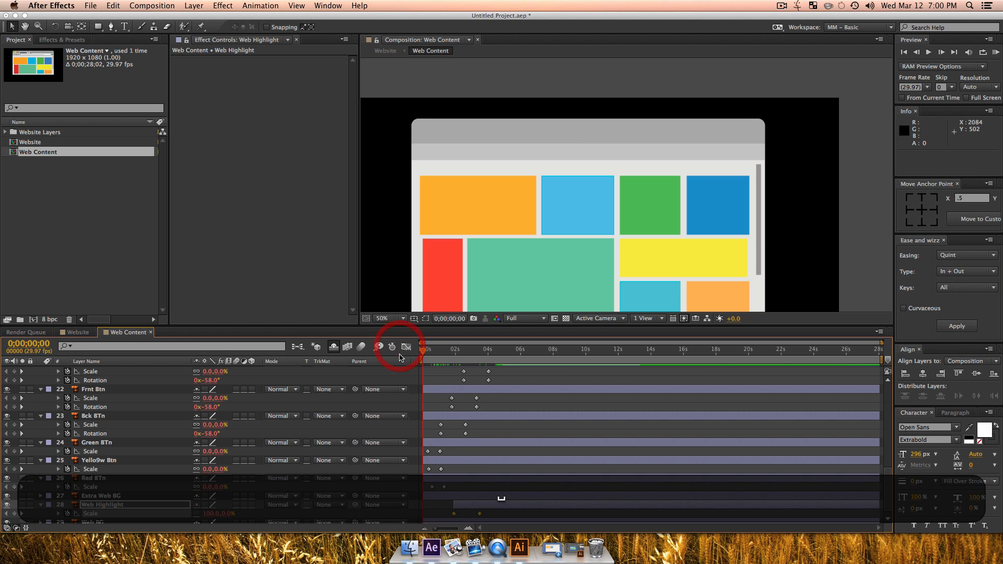
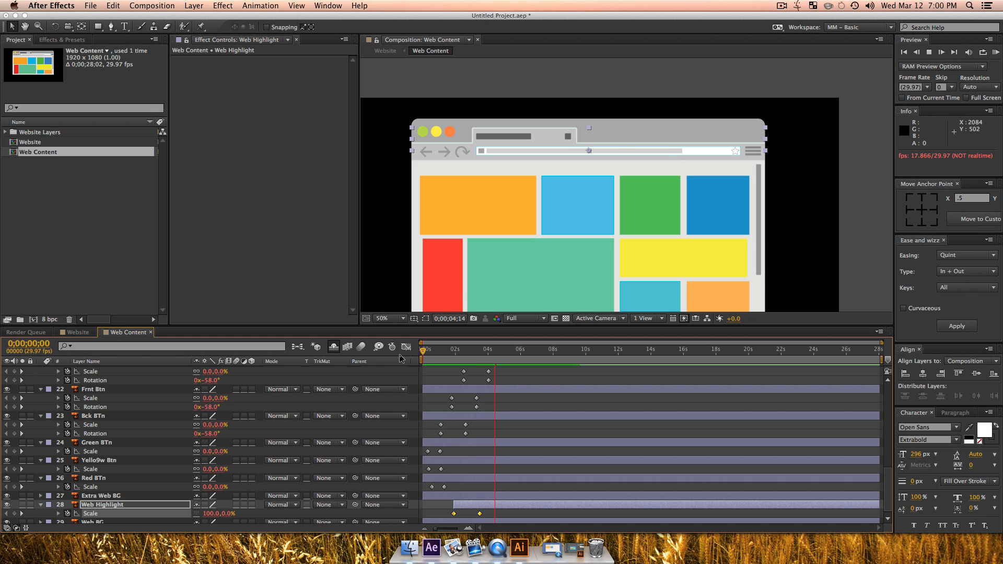
Step: Stop the preview, collapse the revealed properties of every layer in Web Content, and deselect all layers
key("space")
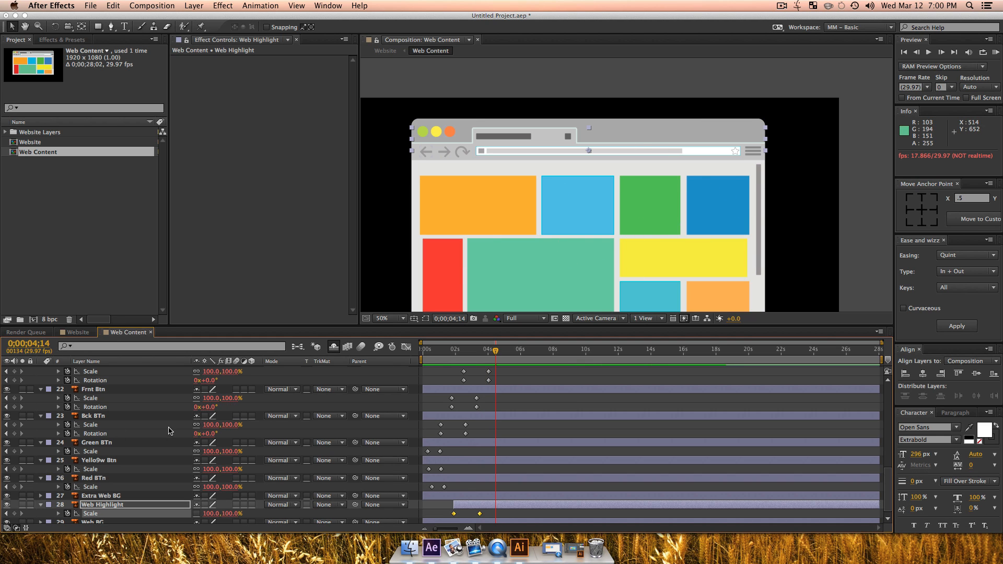
scroll(146, 436, "up", 1)
scroll(120, 423, "up", 10)
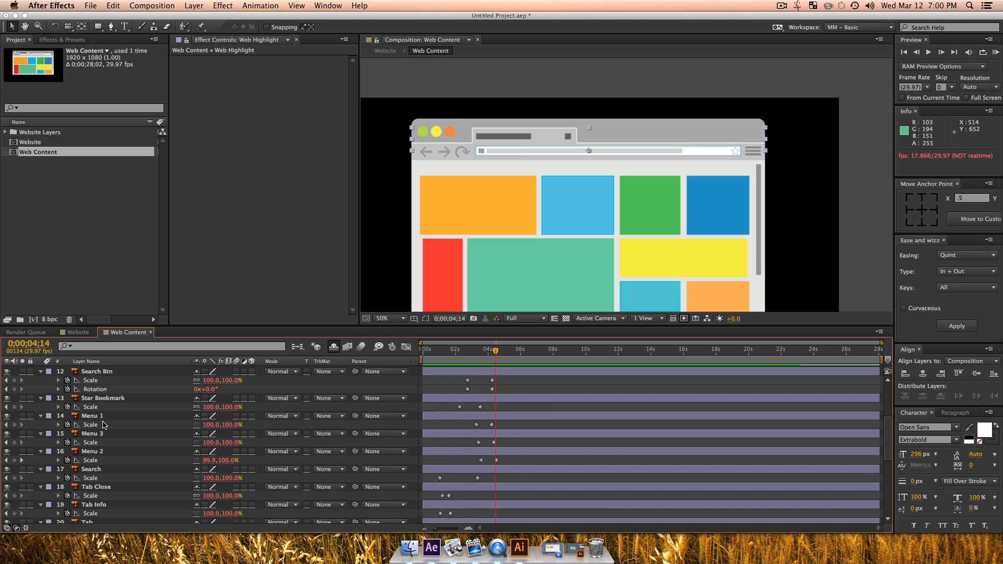
scroll(98, 421, "up", 2)
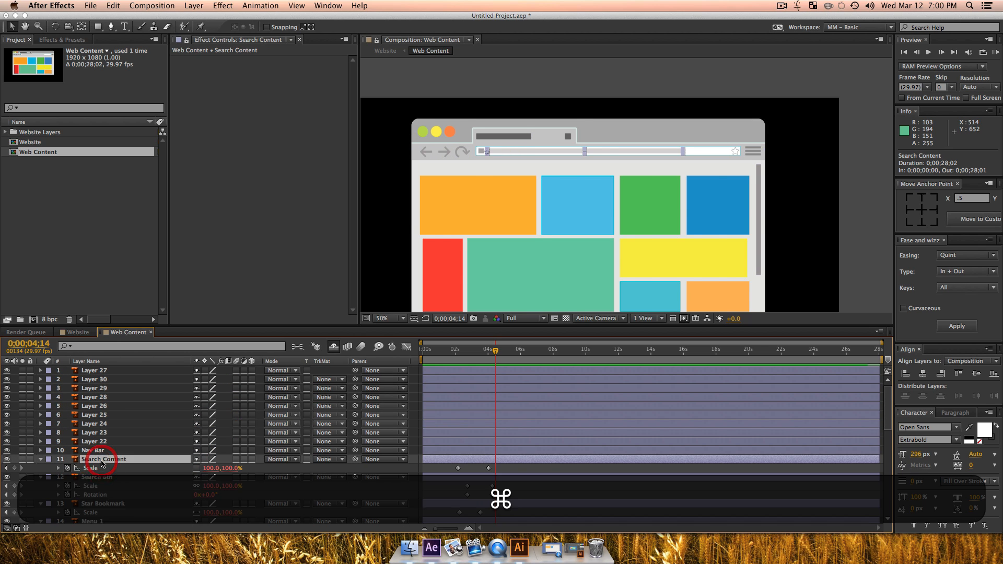
key("super+a")
key("u")
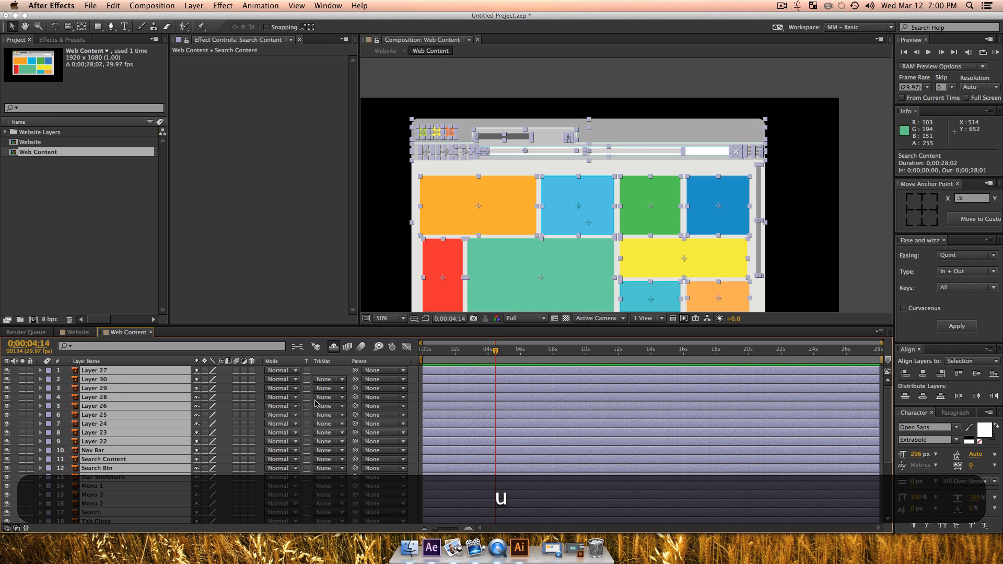
left_click(302, 261)
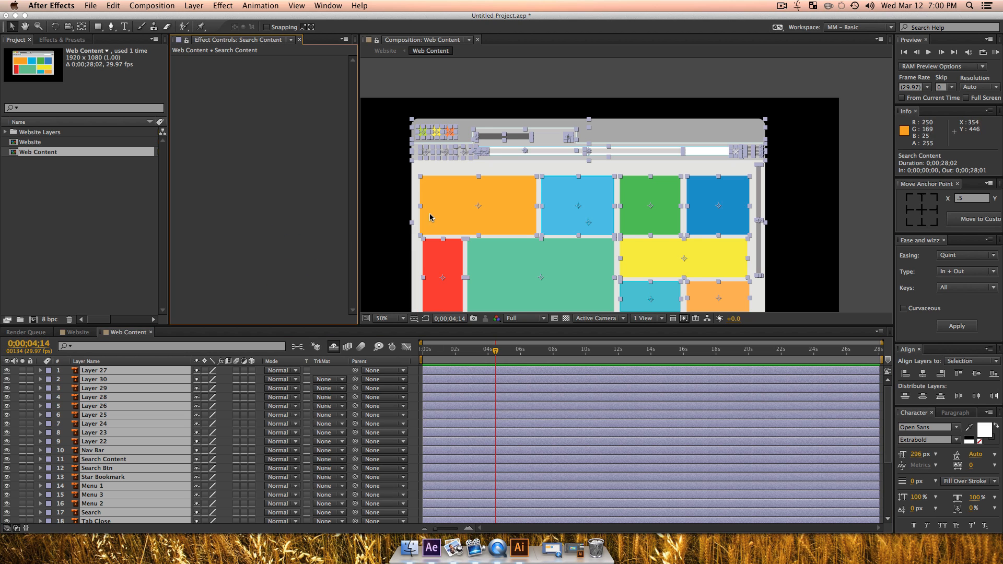
left_click(397, 235)
Step: Move the anchor point of the Nav Bar layer, the grey scrollbar, to its top centre
key("space")
left_click_drag(654, 246, 648, 203)
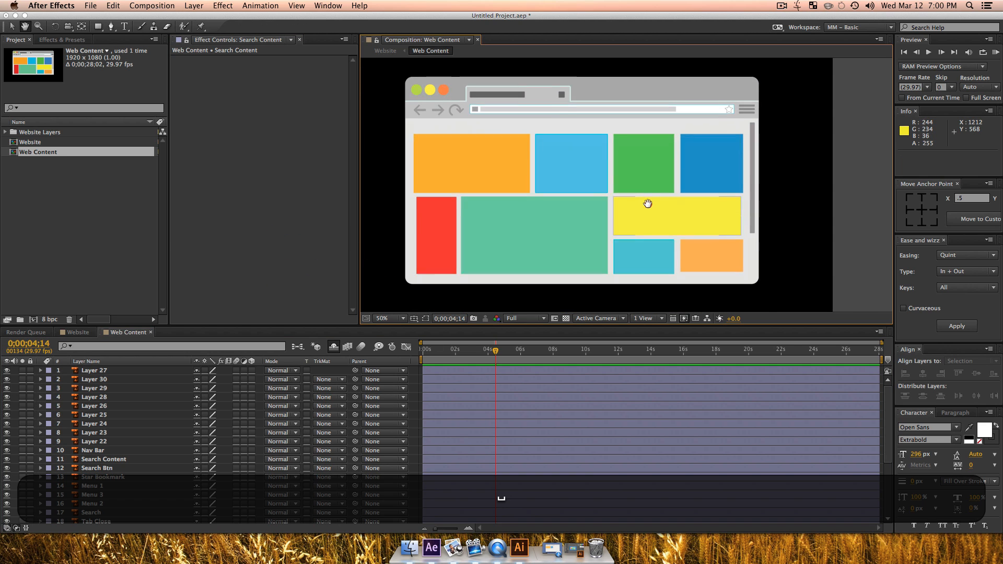
left_click(753, 218)
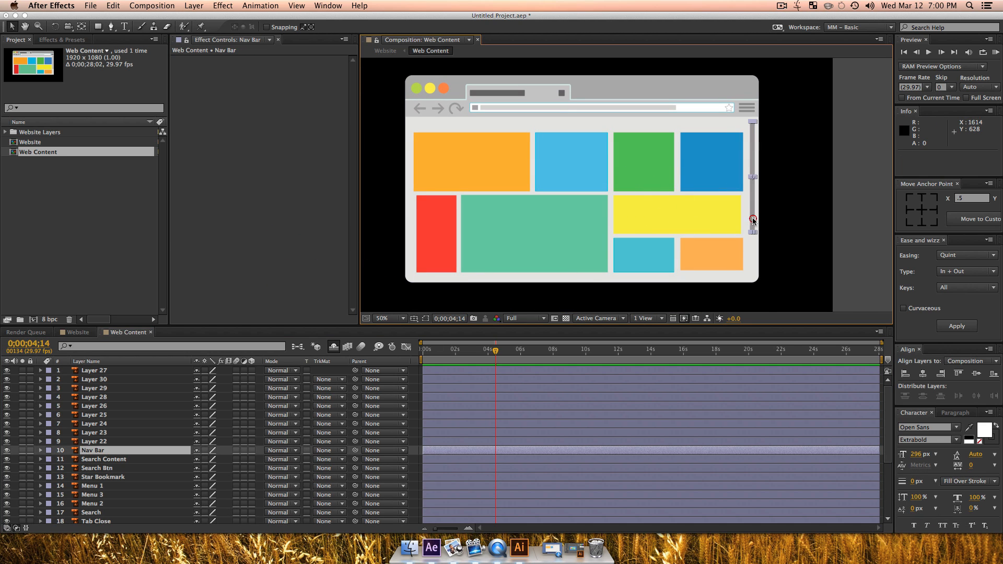
left_click(921, 198)
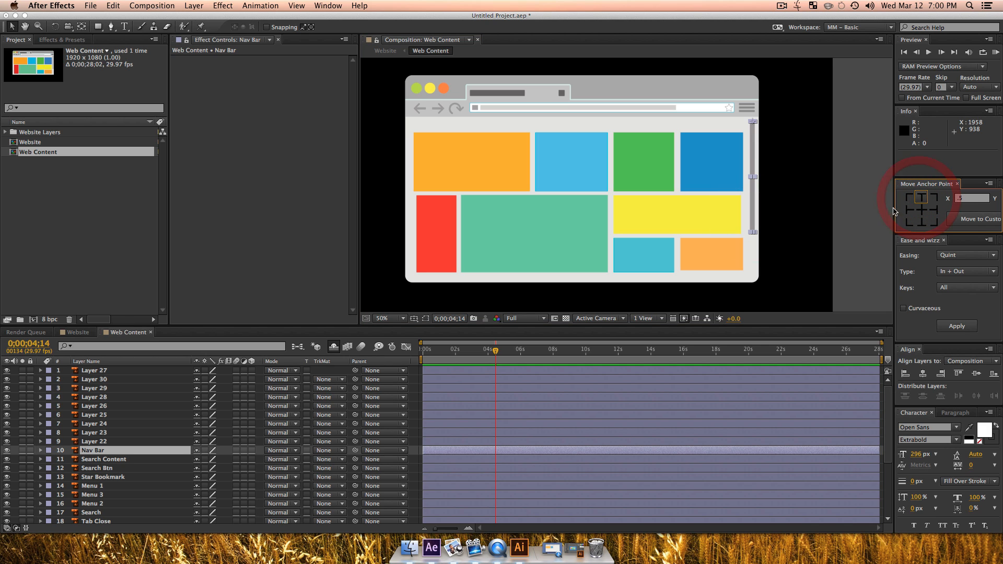
Step: Keyframe Nav Bar's unlinked scale at 100% for 0;00;04;17 and at 100% width, 0% height for 0;00;02;26
key("s")
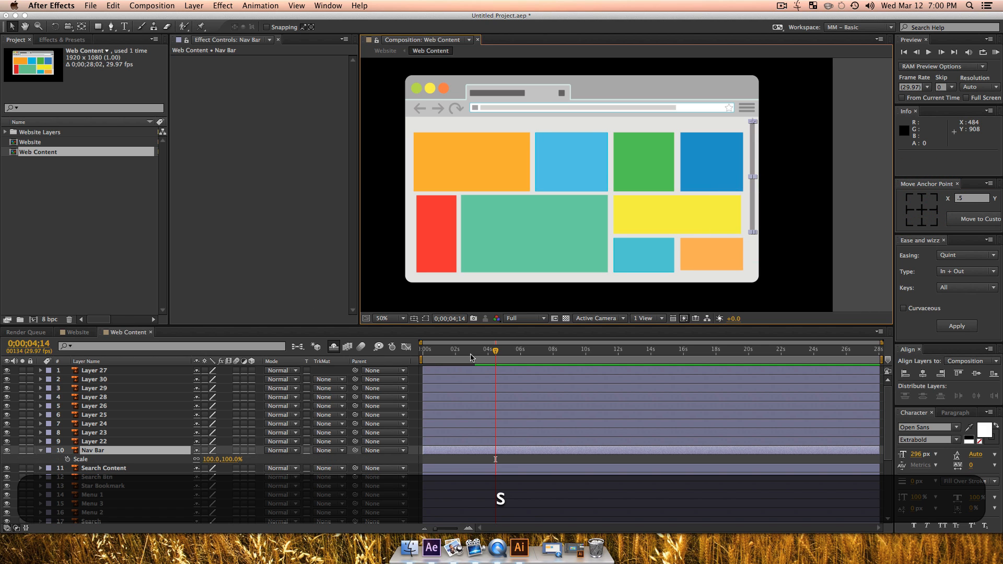
left_click_drag(473, 349, 498, 354)
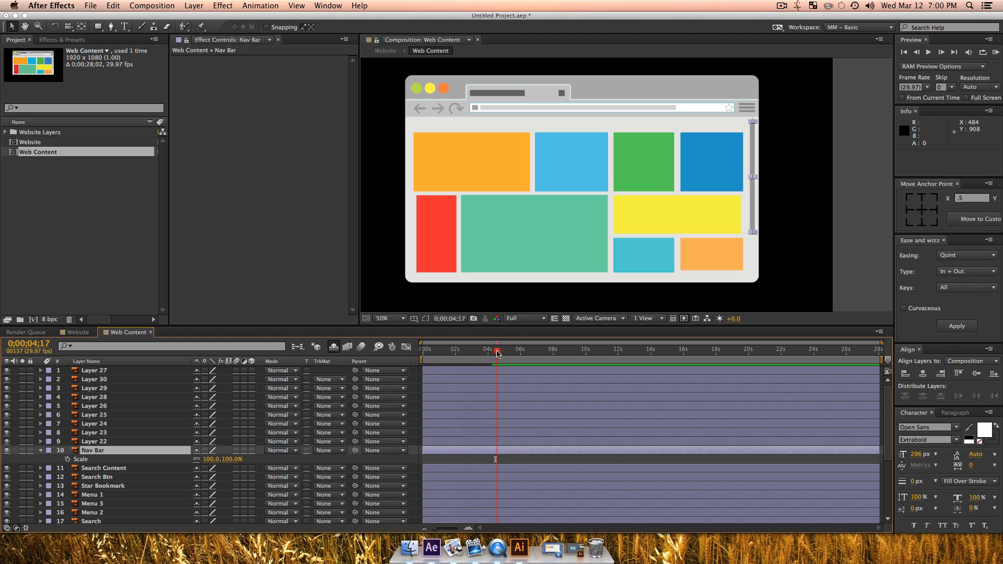
left_click(68, 459)
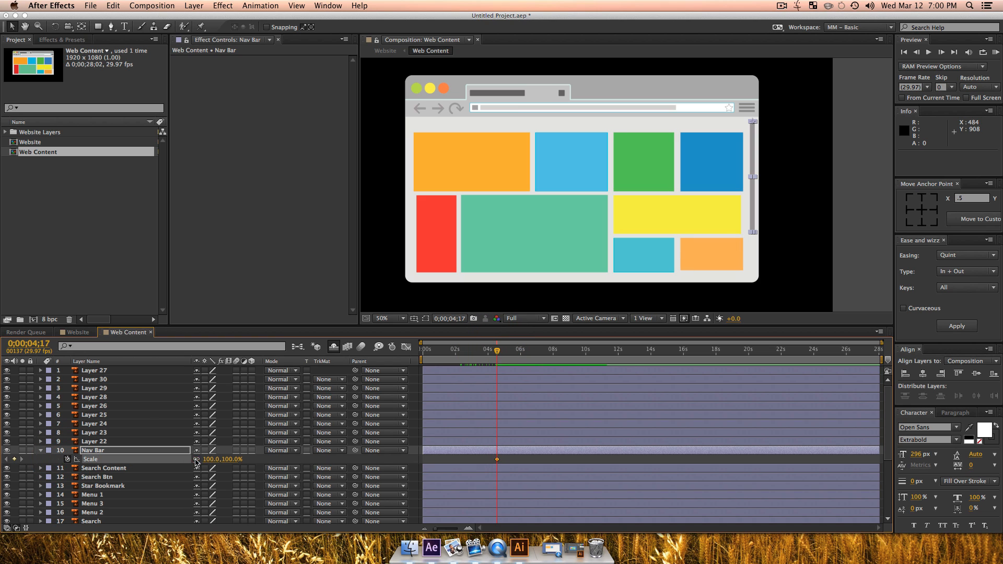
left_click(196, 460)
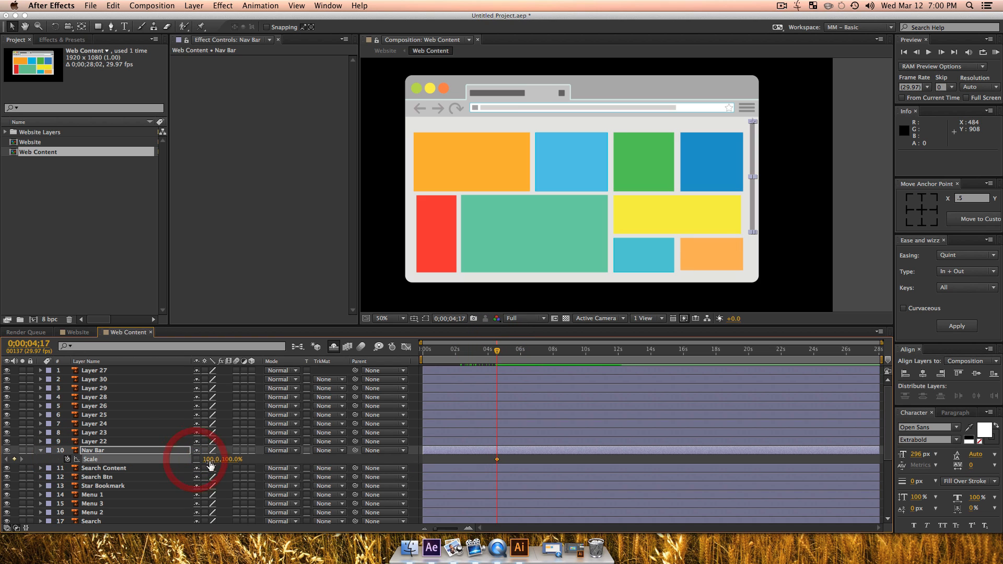
left_click(469, 350)
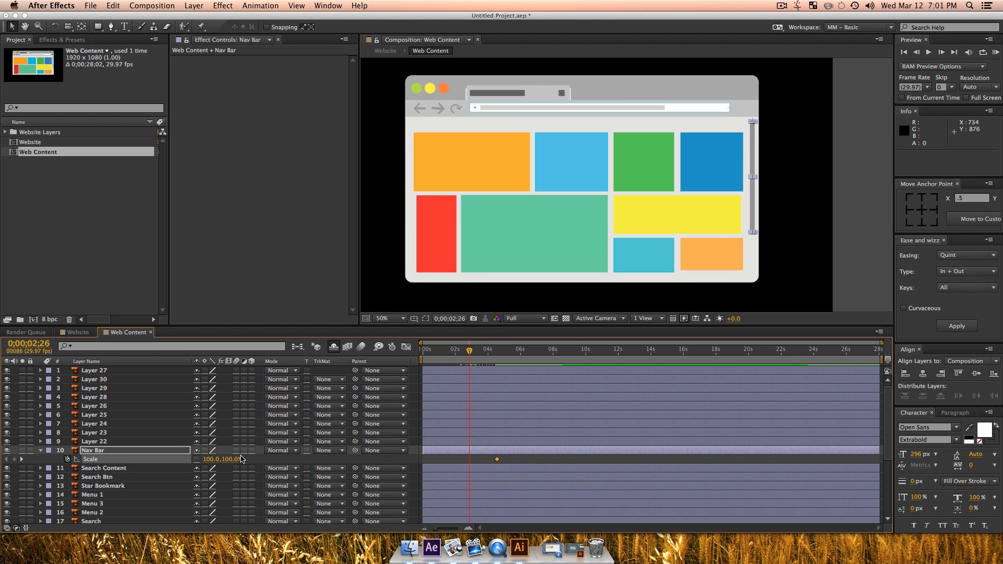
left_click(234, 459)
type("0")
key("Return")
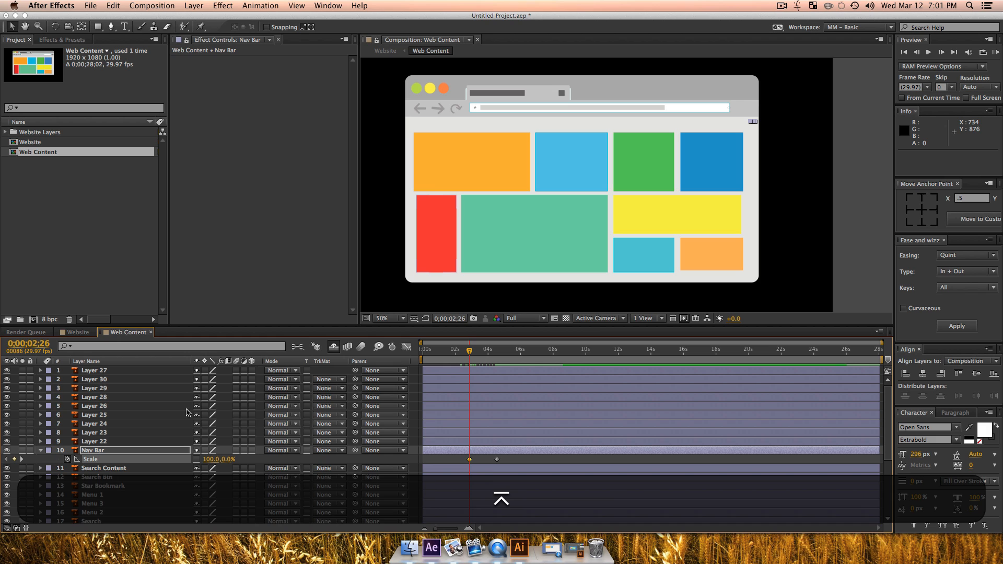
Step: Apply Bounce easing of type Out to both Nav Bar scale keyframes
left_click_drag(460, 462, 506, 459)
left_click(944, 255)
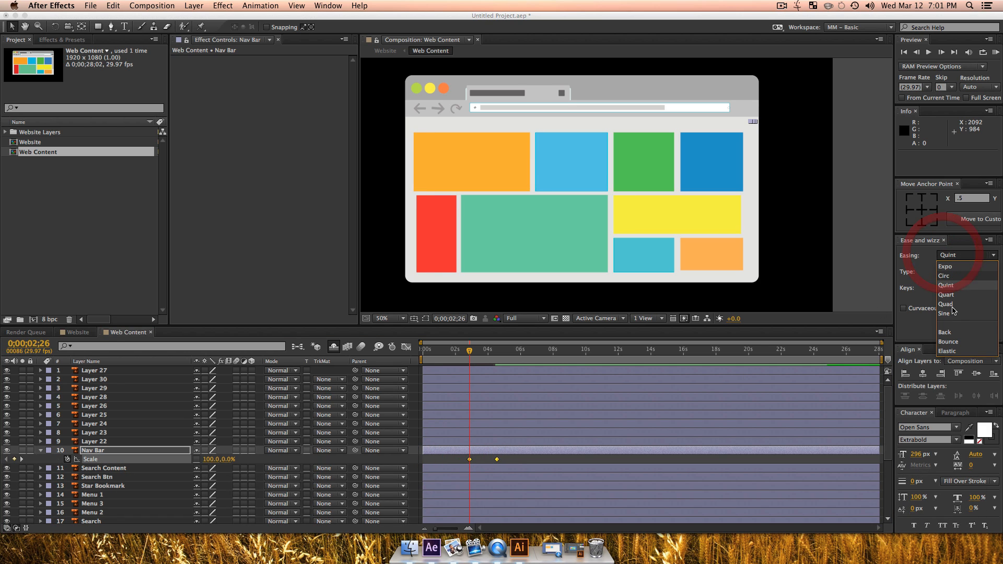
left_click(947, 342)
left_click(950, 271)
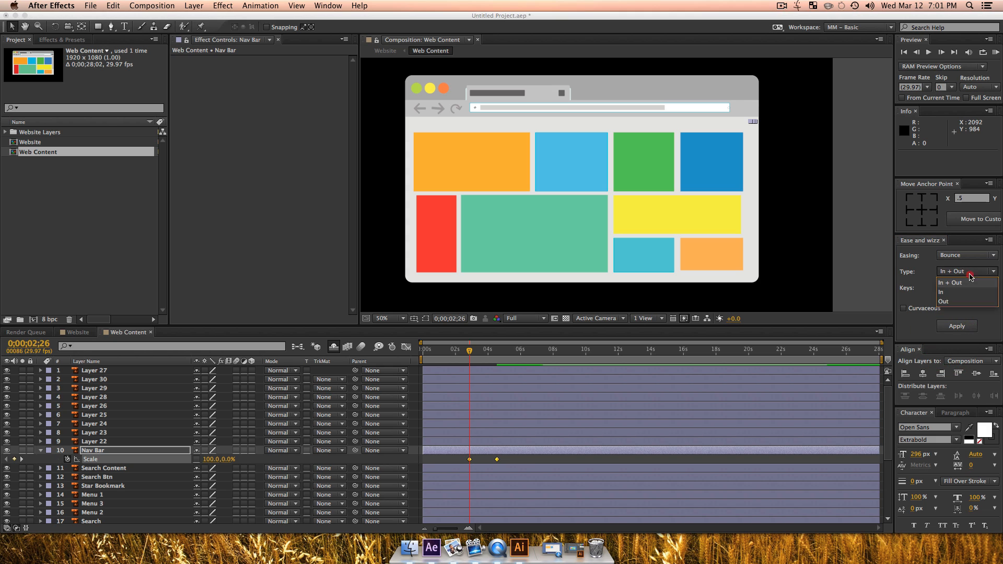
left_click(949, 300)
left_click(956, 326)
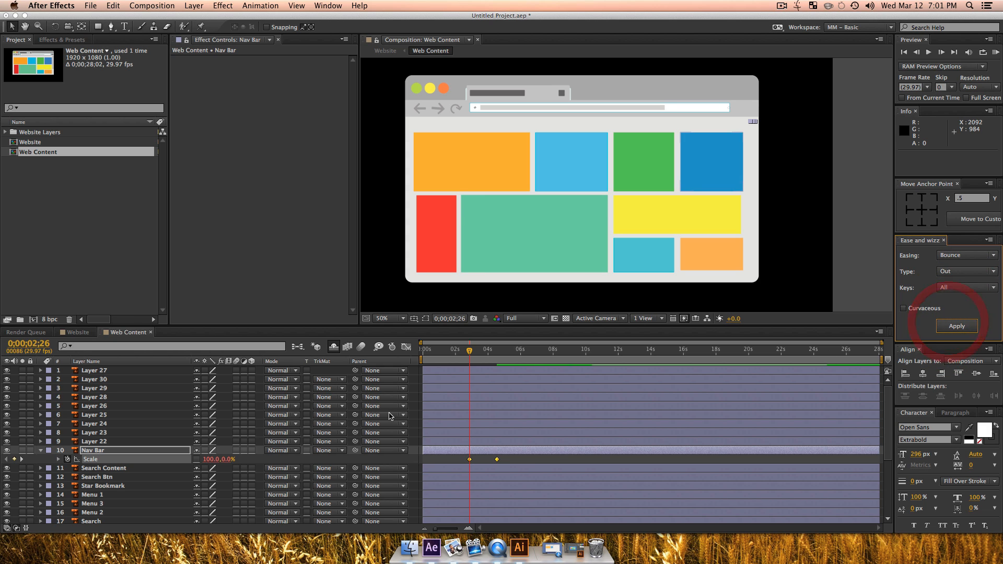
Step: Preview the Nav Bar animation from 0;00;02;11
left_click(463, 352)
key("space")
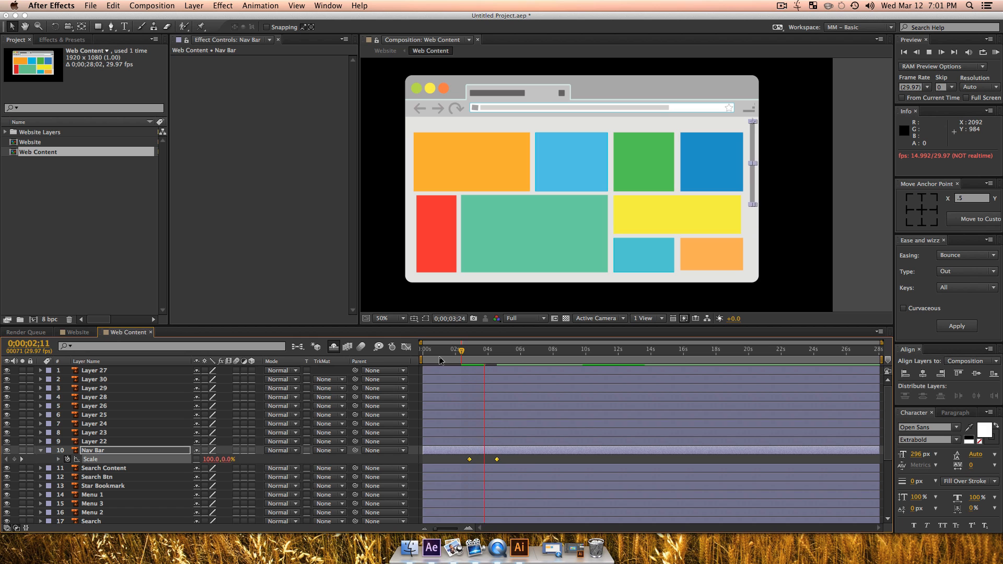
key("space")
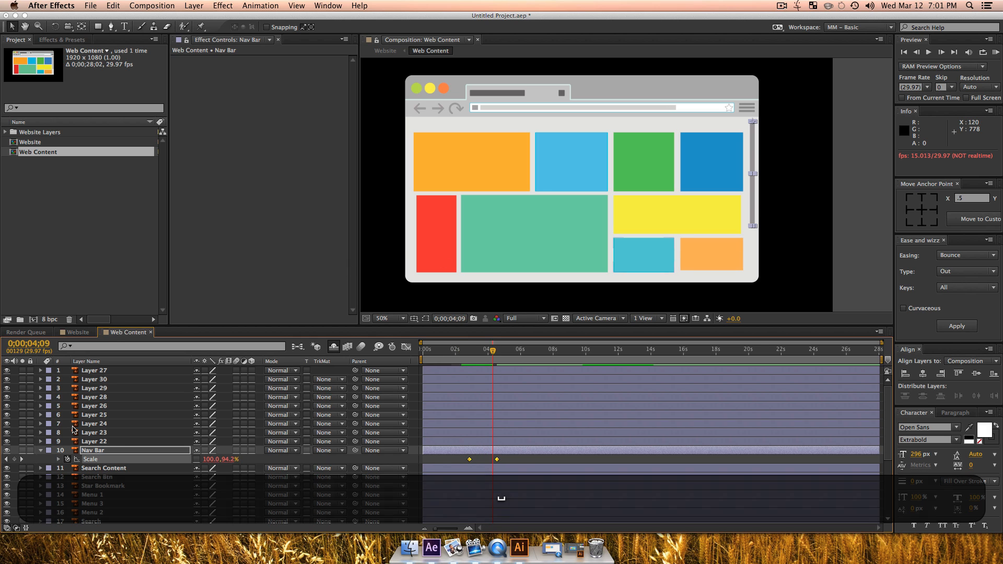
Step: Mark the layers from Nav Bar down to Web BG as shy and hide them in the timeline
scroll(115, 451, "down", 5)
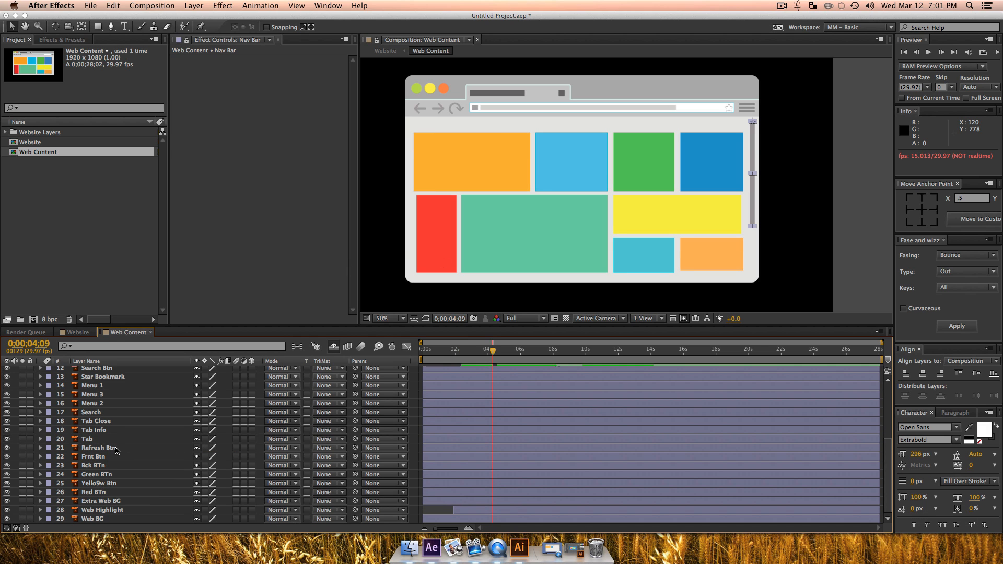
scroll(116, 456, "up", 6)
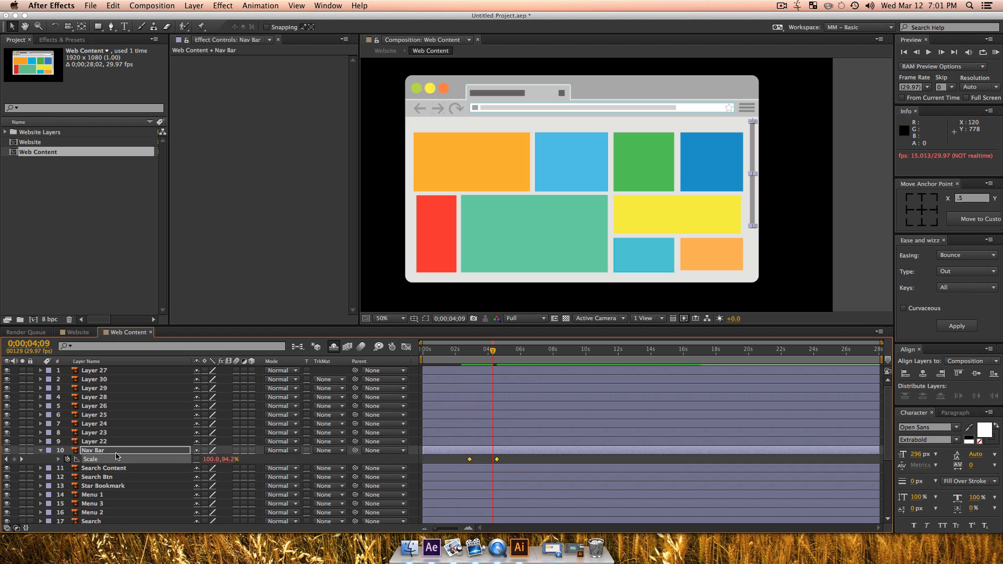
scroll(117, 459, "down", 6)
left_click(92, 519)
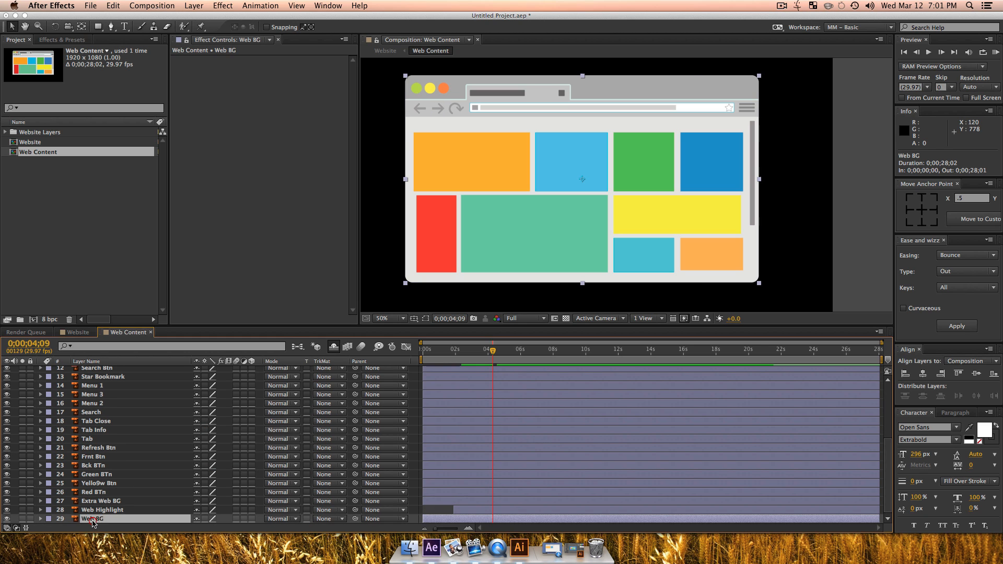
scroll(129, 476, "up", 5)
scroll(125, 477, "up", 1)
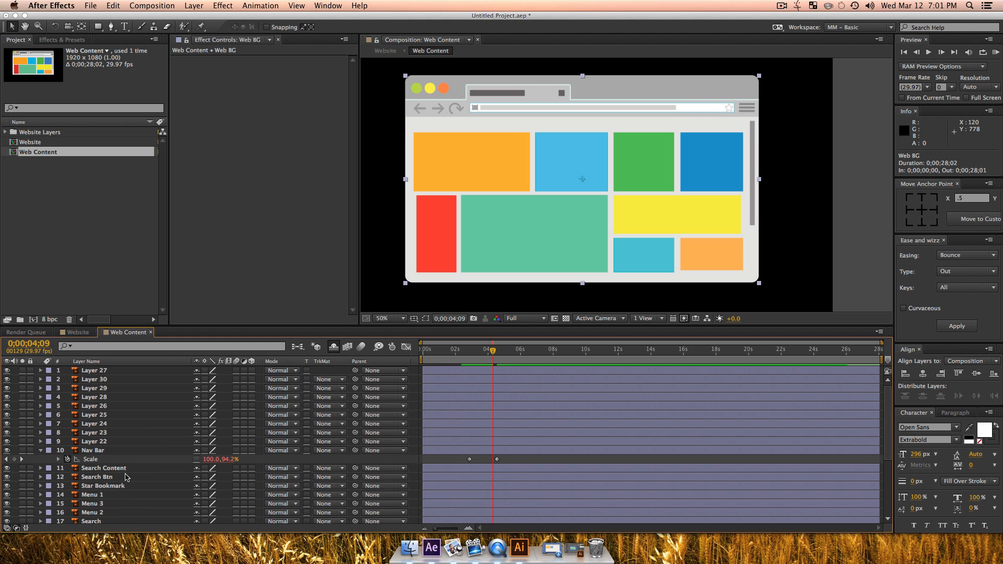
left_click(90, 451, "shift")
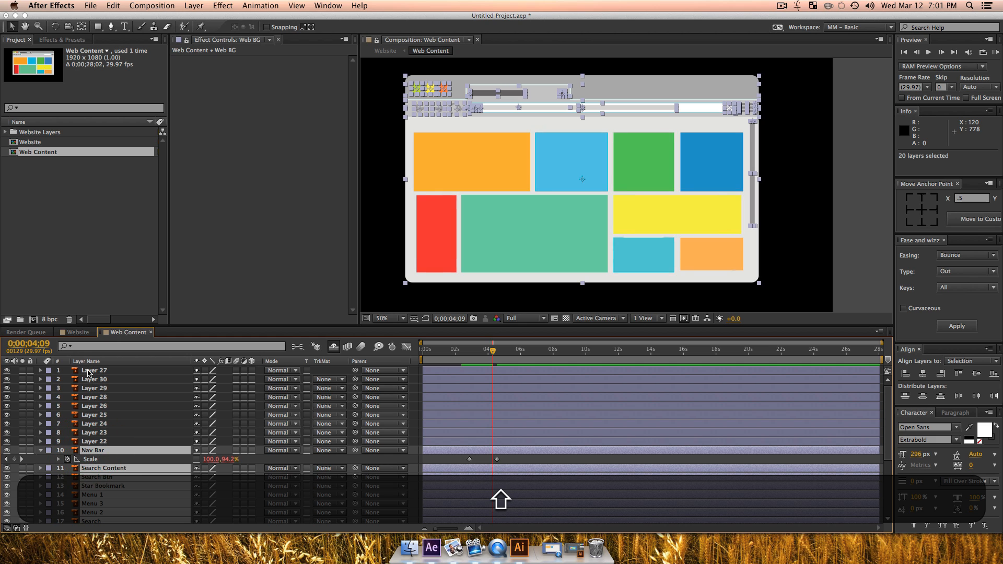
left_click(196, 450)
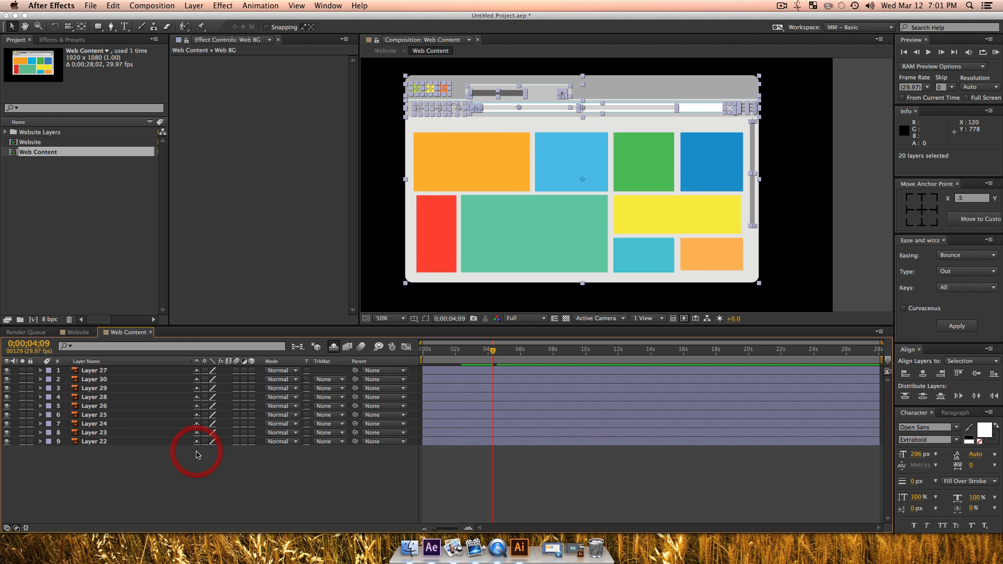
left_click(333, 347)
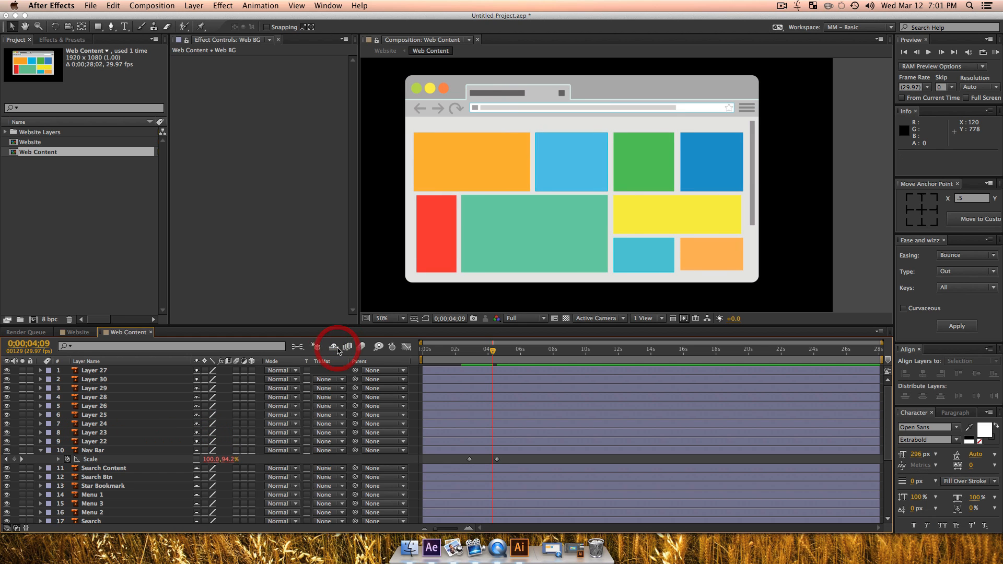
left_click(334, 346)
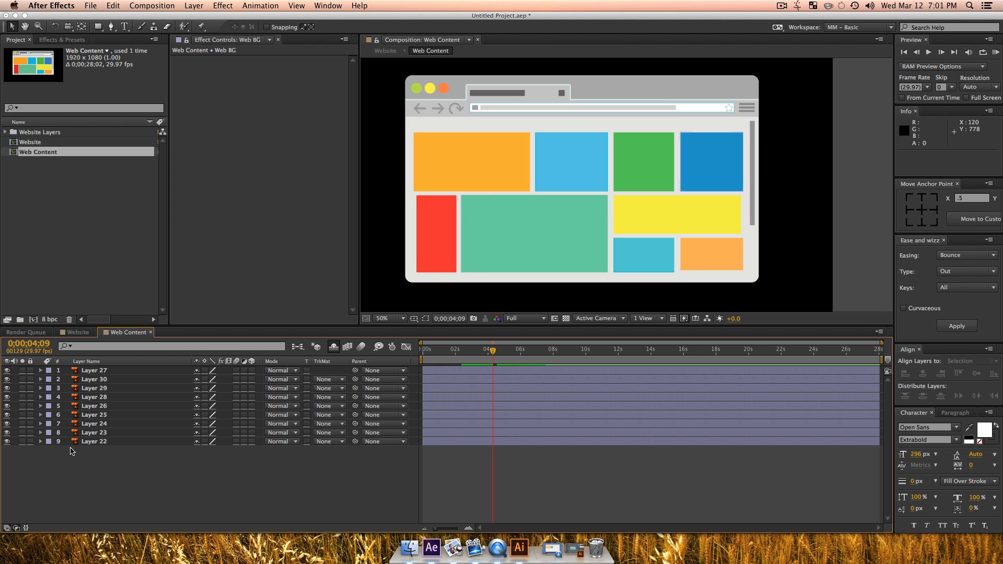
Step: Reveal scale and rotation for Layers 22 to 30 and keyframe both properties at 0;00;04;09
left_click_drag(72, 451, 87, 366)
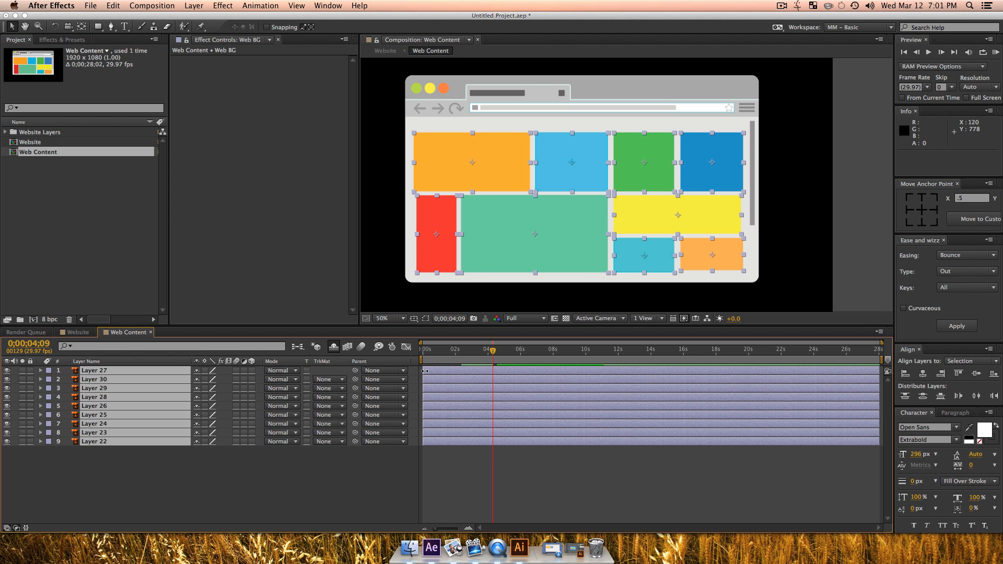
key("s")
key("shift")
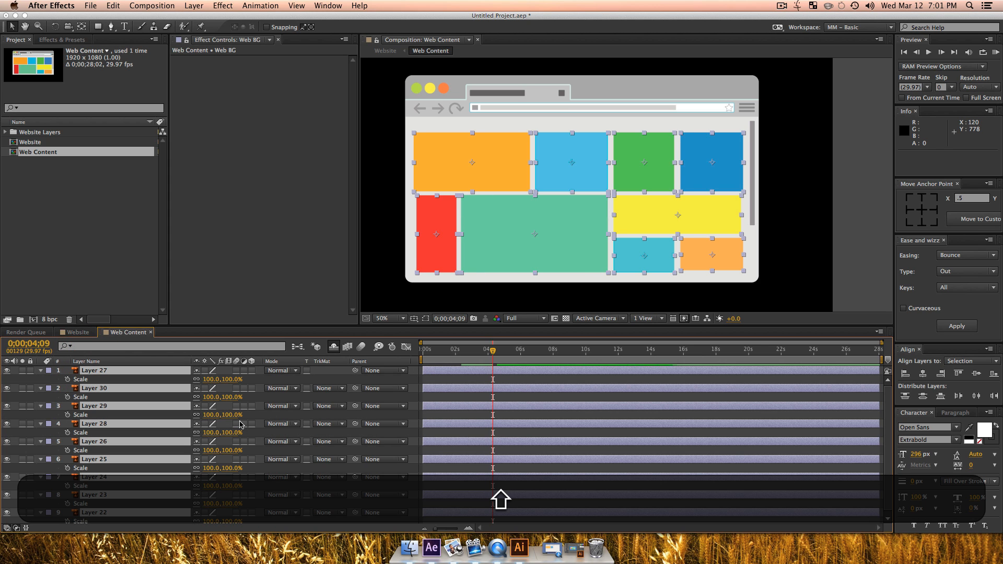
key("shift+r")
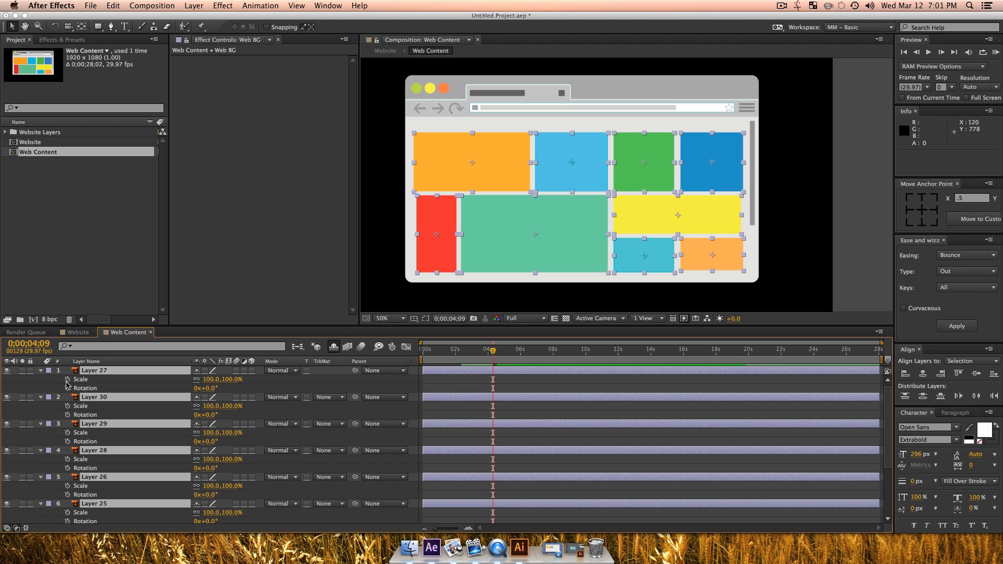
left_click(67, 379)
left_click(67, 388)
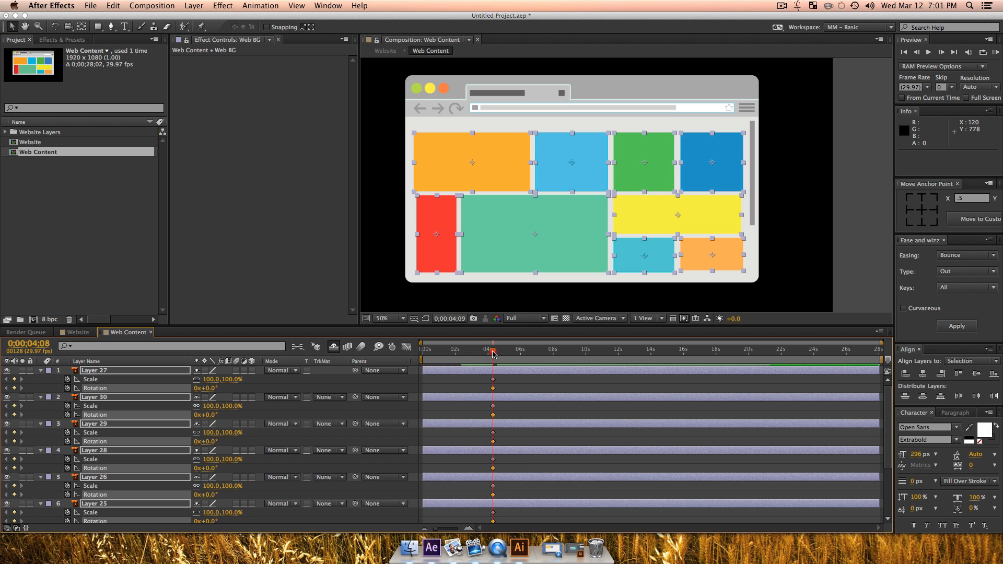
Step: Keyframe the nine content layers at 0;00;02;14 with rotation at -35° and scale at 0%
left_click_drag(493, 354, 463, 350)
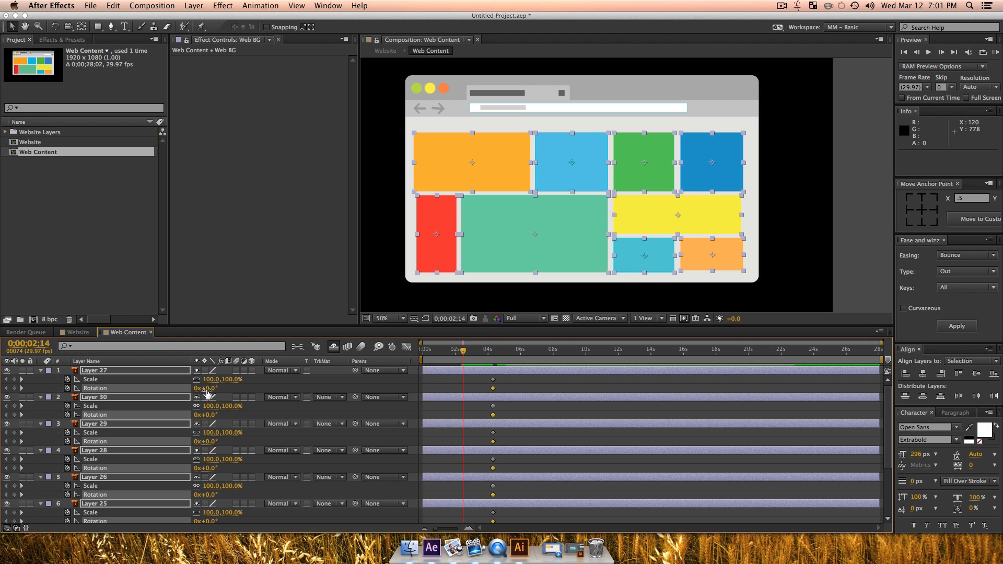
left_click_drag(207, 391, 189, 389)
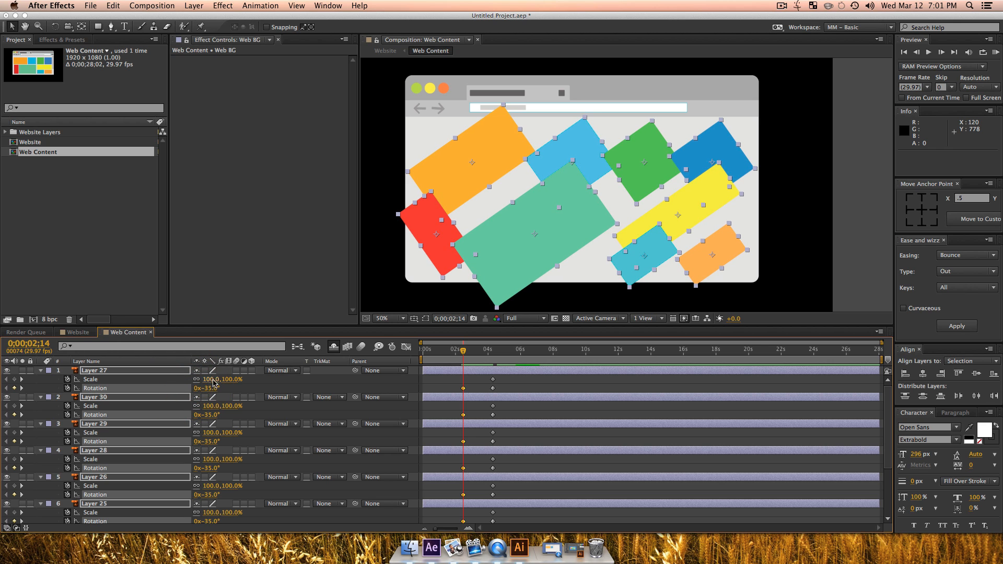
left_click(216, 380)
type("0")
key("Return")
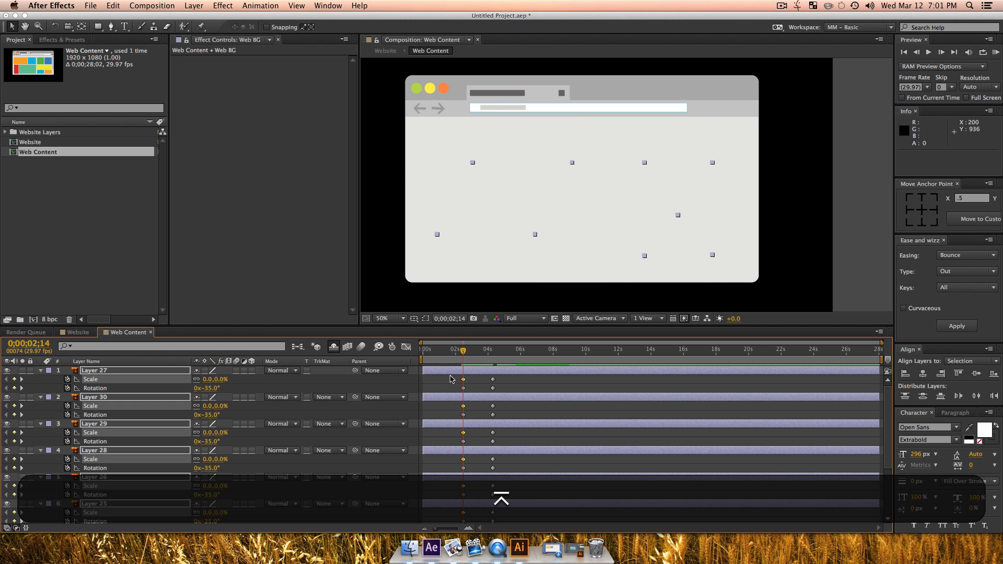
Step: Apply Back easing of type Out to all keyframes of the nine content layers and preview it from 0;00;01;22
left_click_drag(452, 378, 529, 562)
left_click(966, 255)
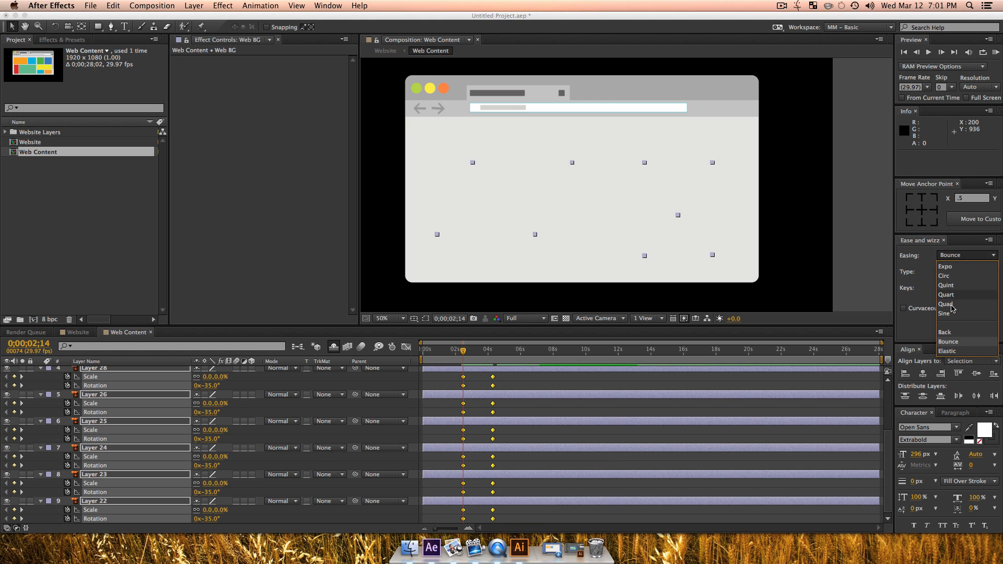
left_click(948, 332)
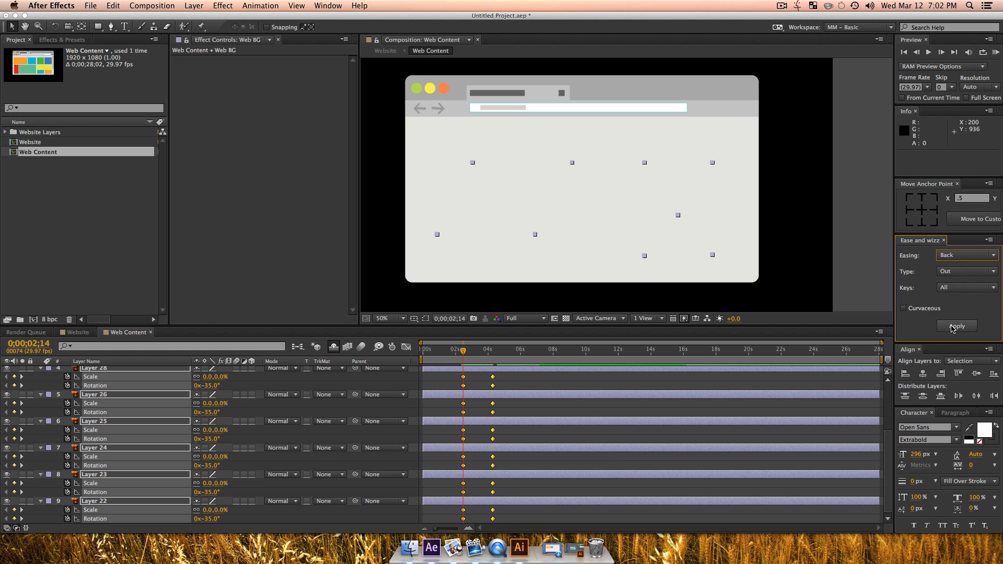
left_click(956, 326)
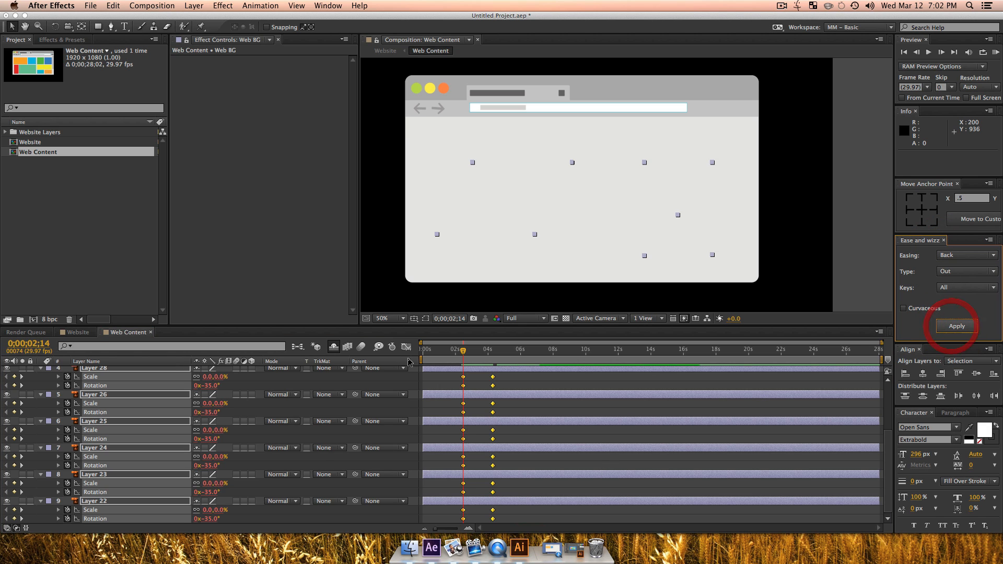
left_click(452, 358)
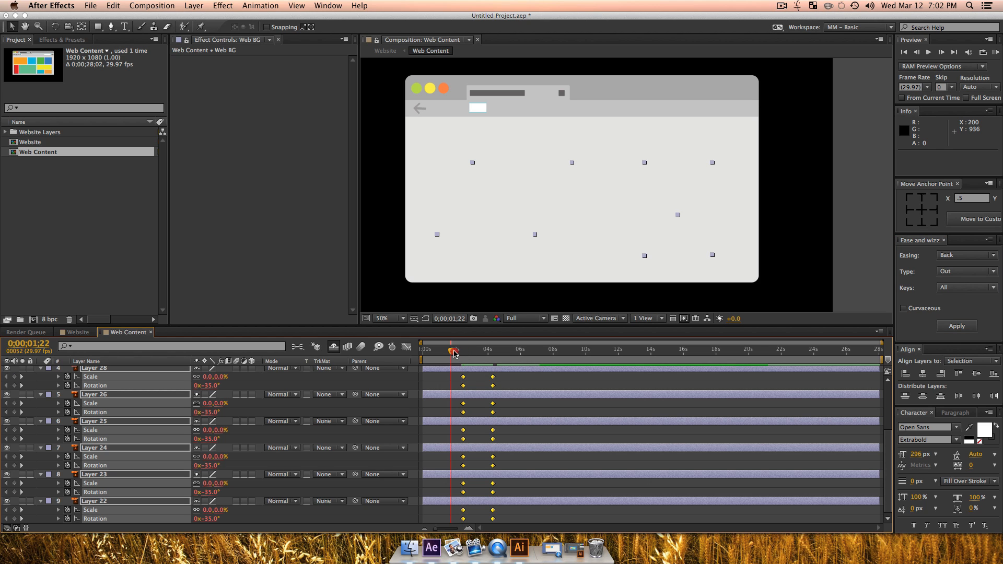
key("space")
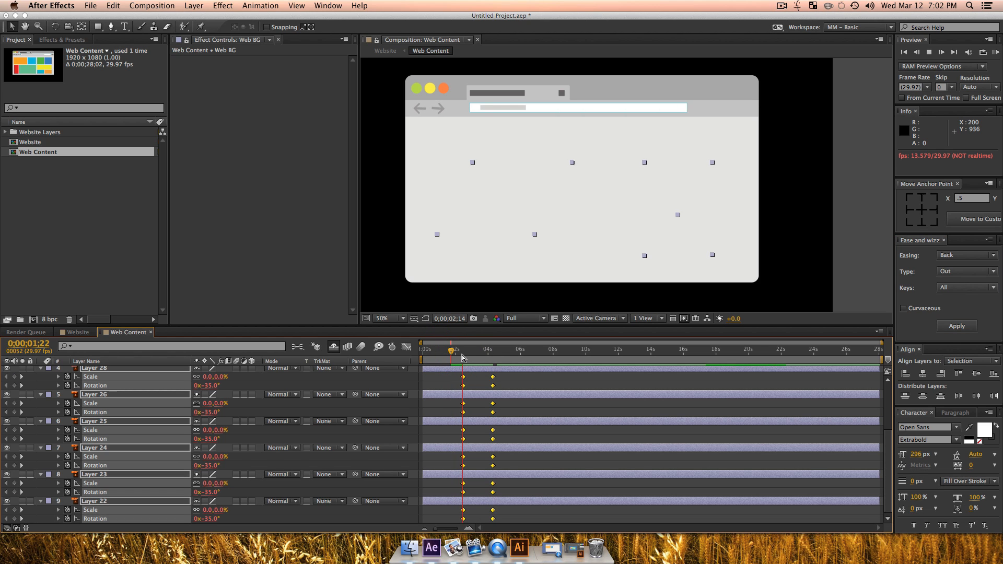
key("space")
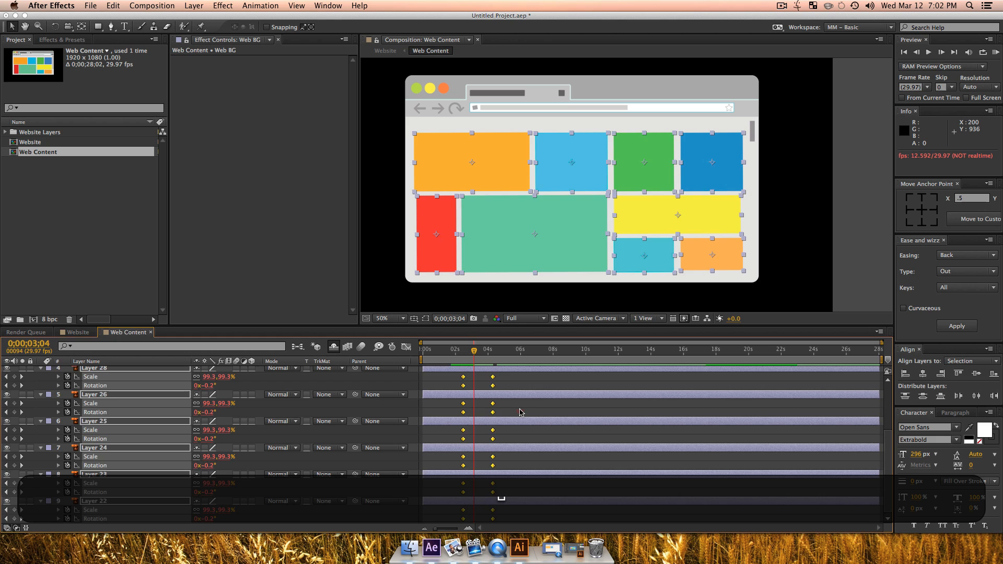
Step: Stagger the content blocks by shifting the keyframes of Layers 26, 25, 23 and 22 forward in time, starting Layer 26 at 0;00;03;04
left_click(520, 410)
left_click_drag(453, 400, 499, 440)
left_click(485, 443)
left_click_drag(454, 486, 519, 518)
left_click(532, 514)
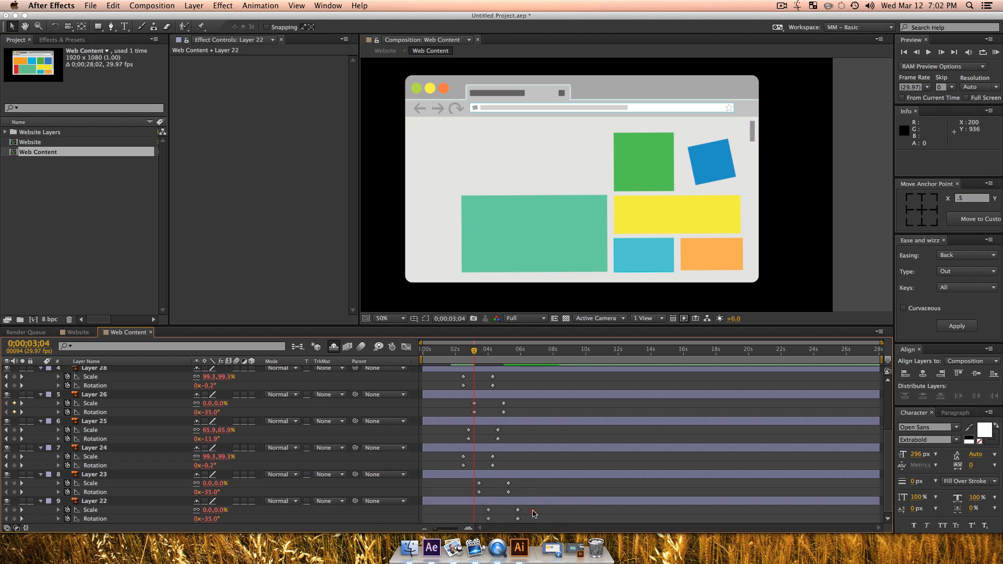
Step: Shift the keyframes of Layers 29 and 27 forward, starting Layer 29 at 0;00;03;23, and preview the stagger from 0;00;02;09
scroll(622, 463, "up", 5)
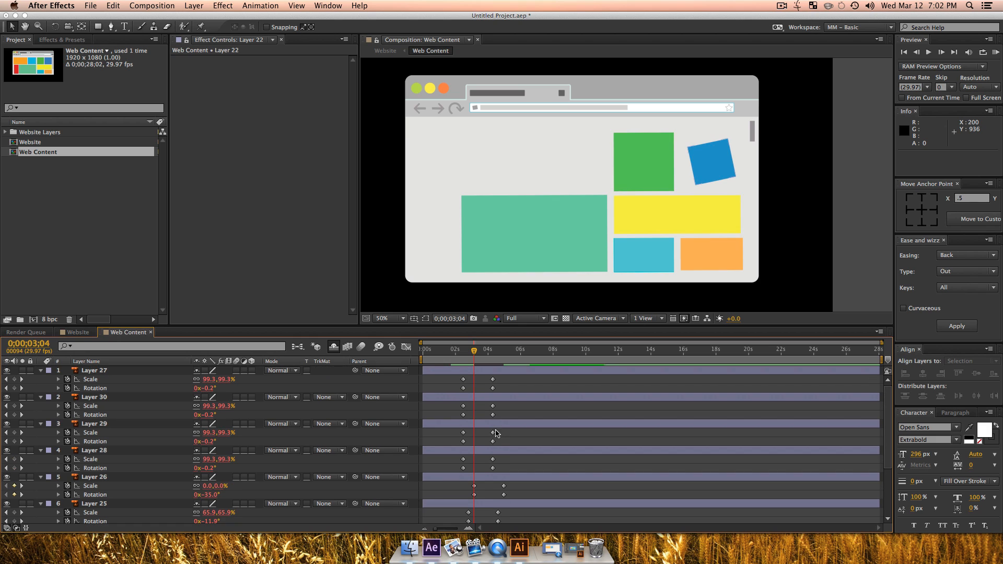
left_click_drag(454, 438, 484, 433)
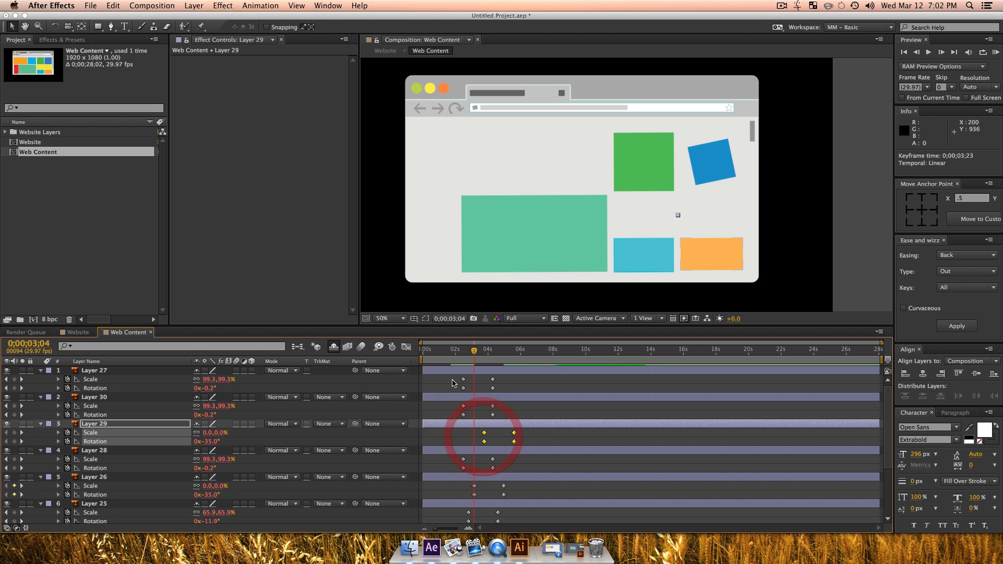
left_click_drag(453, 380, 508, 391)
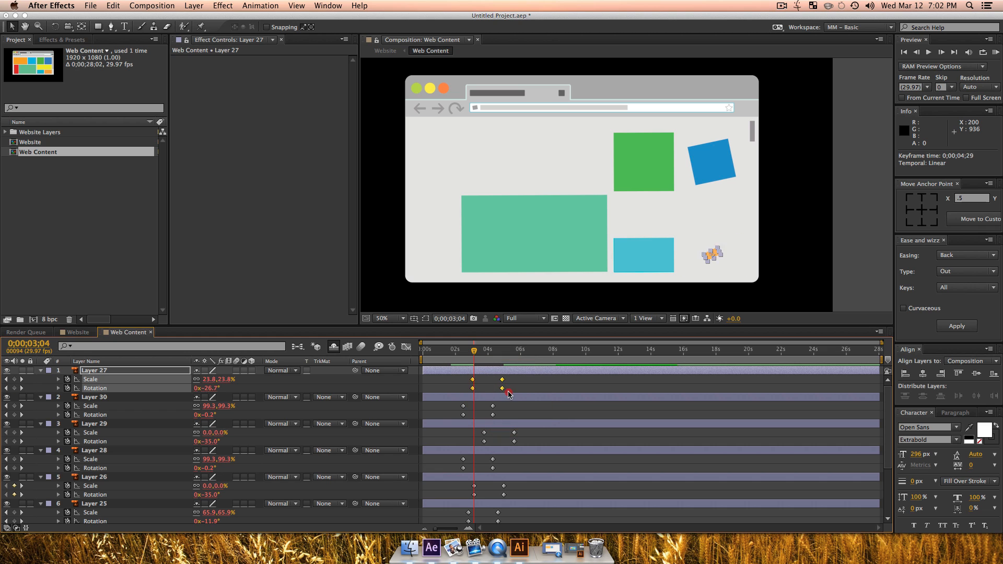
key("space")
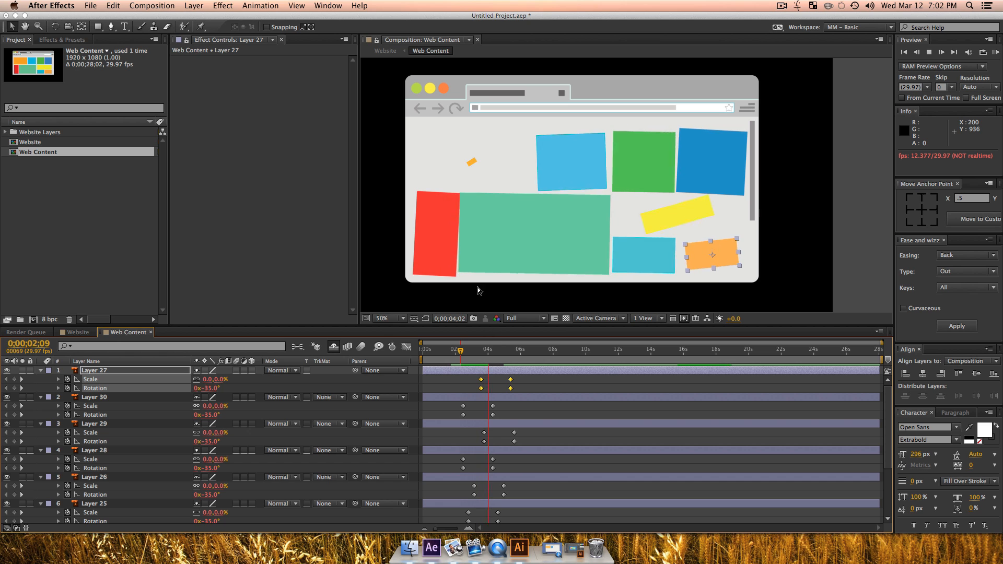
key("space")
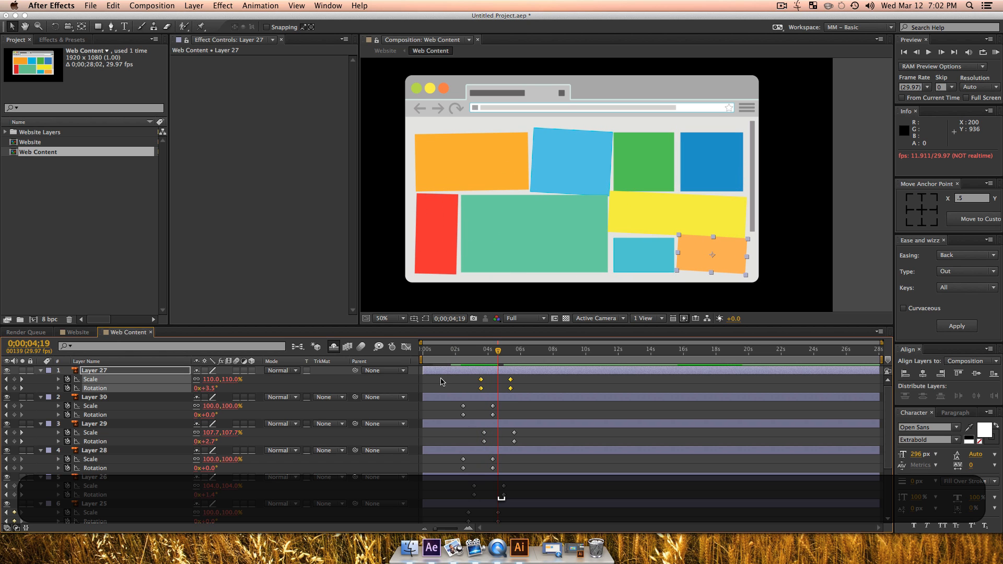
Step: Apply Expo easing of type Out to all keyframes of the nine content layers and preview from 0;00;02;07
left_click_drag(441, 379, 573, 557)
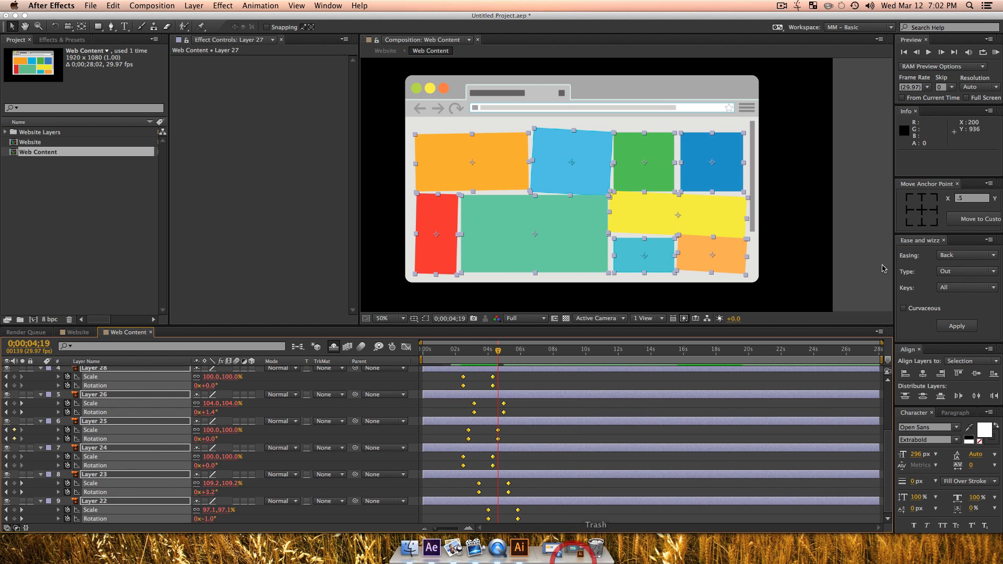
left_click(964, 255)
left_click(955, 302)
left_click(956, 326)
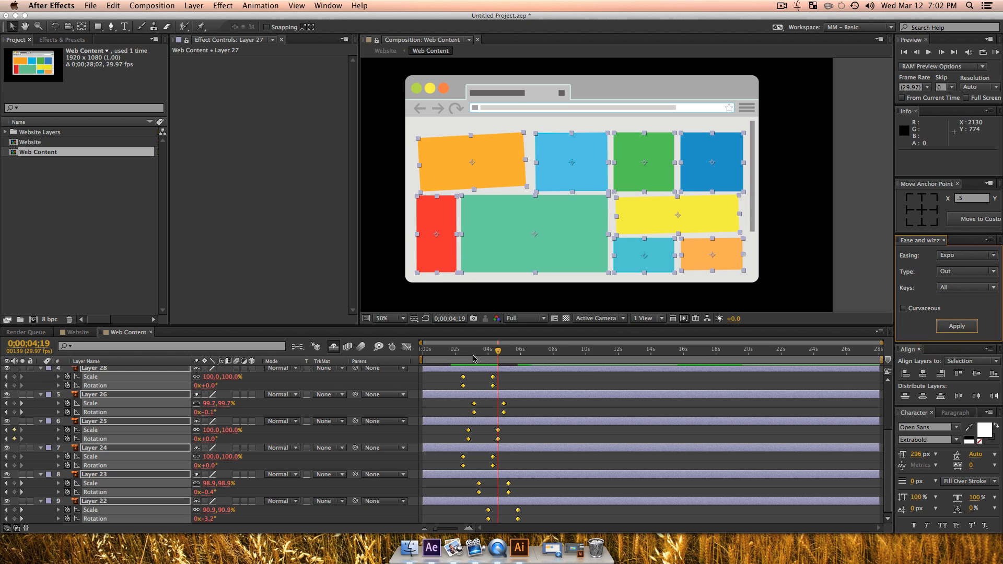
left_click(464, 353)
key("space")
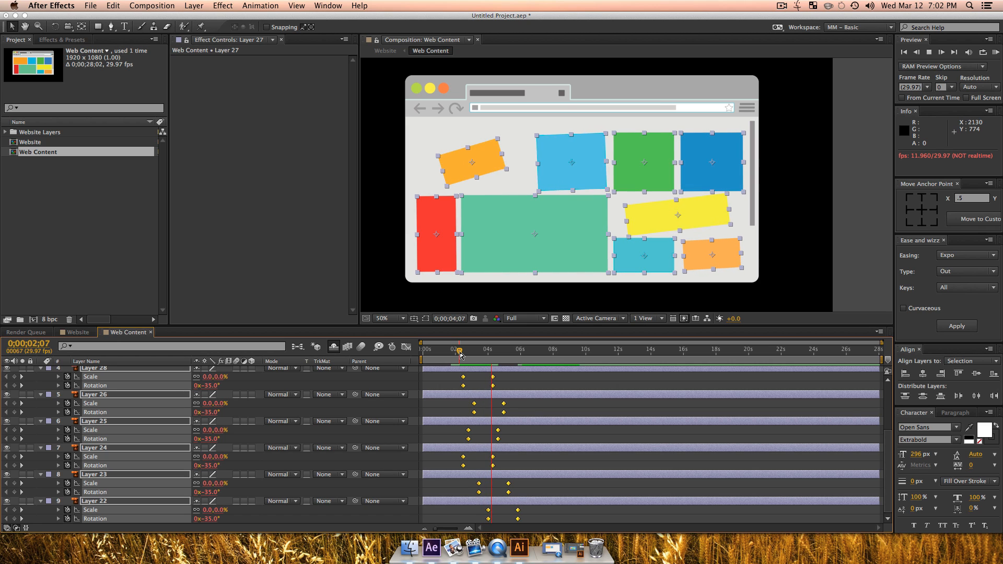
key("space")
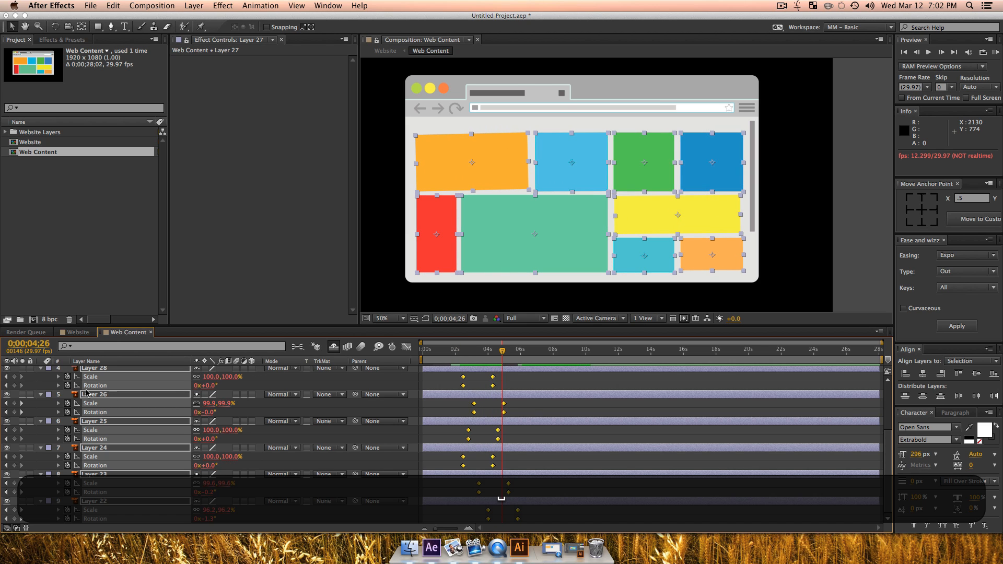
Step: Pre-compose the nine content layers as Web Information, moving all attributes into the new composition
scroll(94, 397, "up", 5)
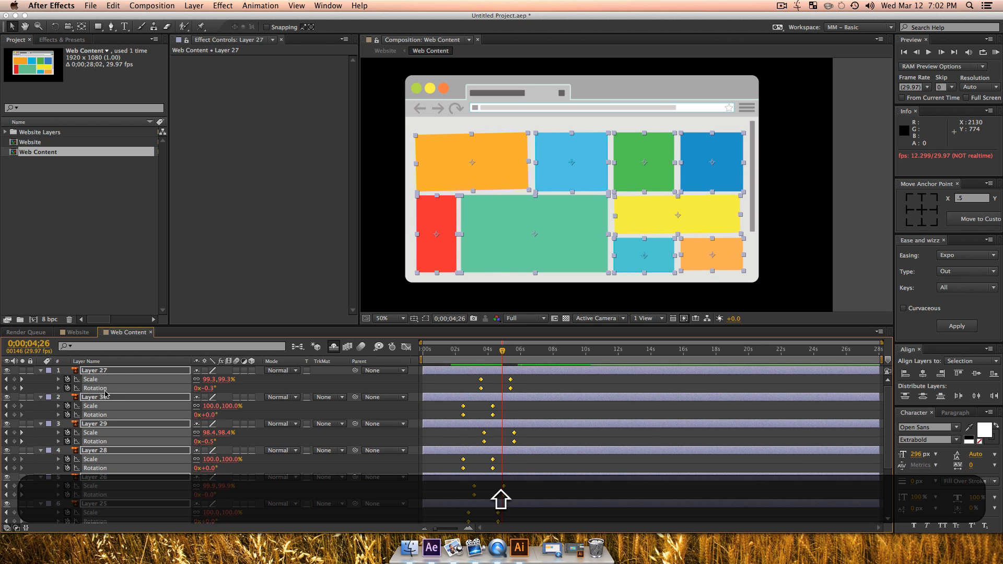
key("shift+super+c")
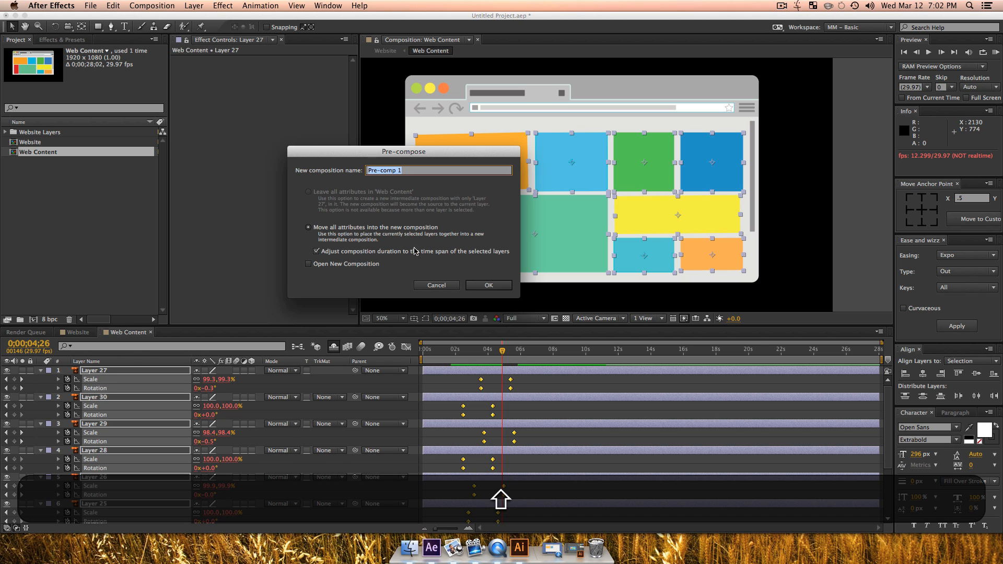
type("Web C")
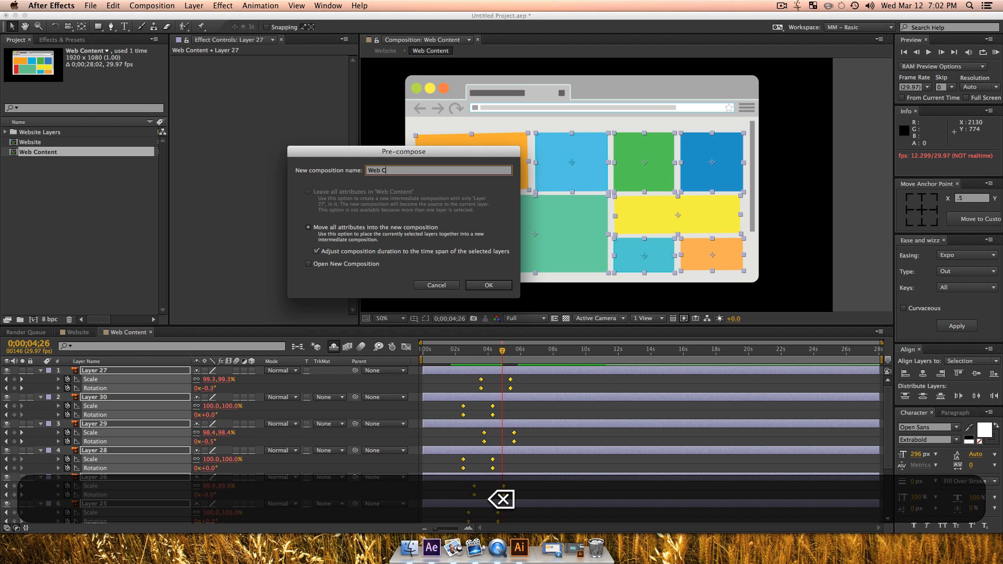
key("BackSpace")
type("Information")
key("Return")
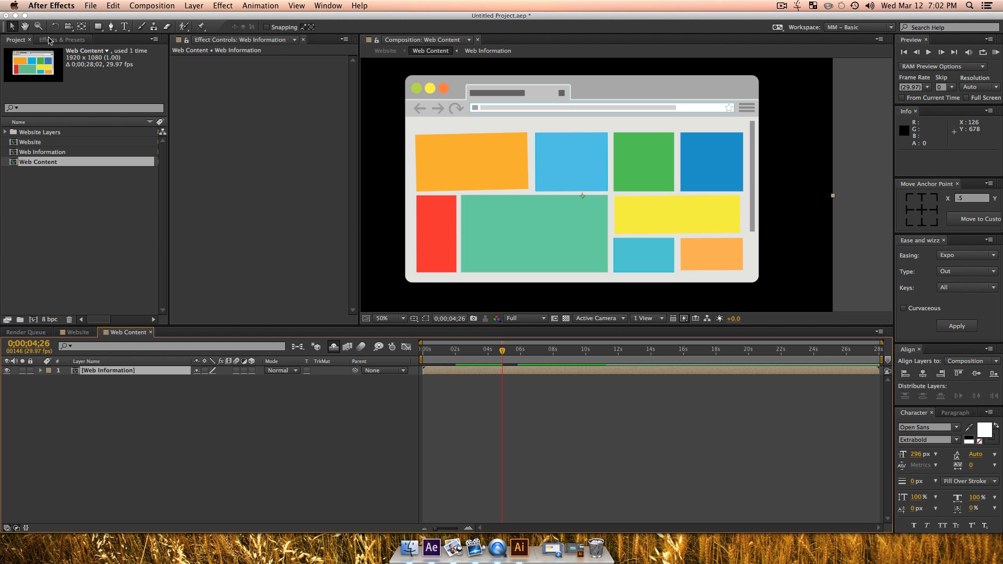
Step: Search the effects for "drop" and apply Drop Shadow to the Web Information layer
left_click(49, 41)
key("d")
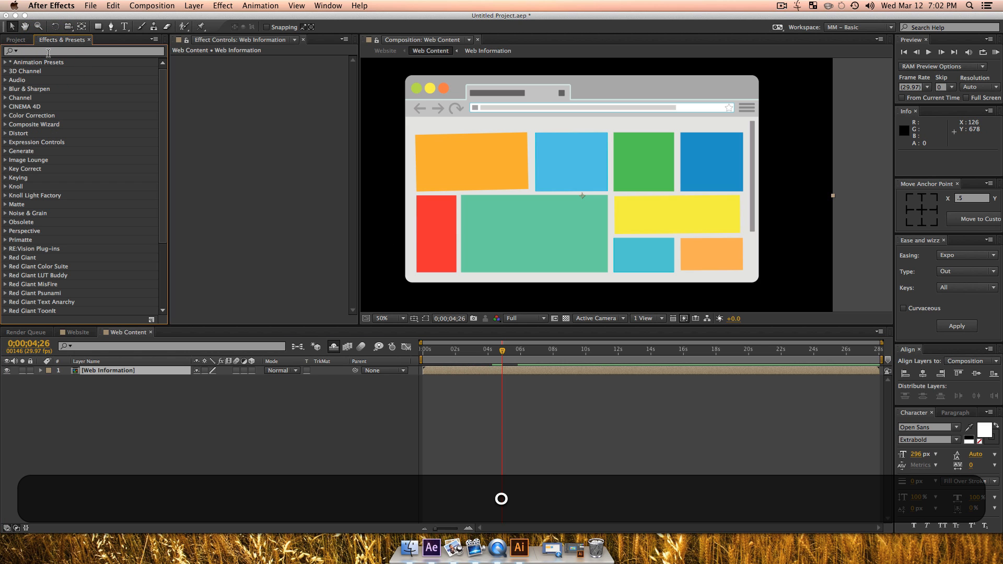
left_click(19, 39)
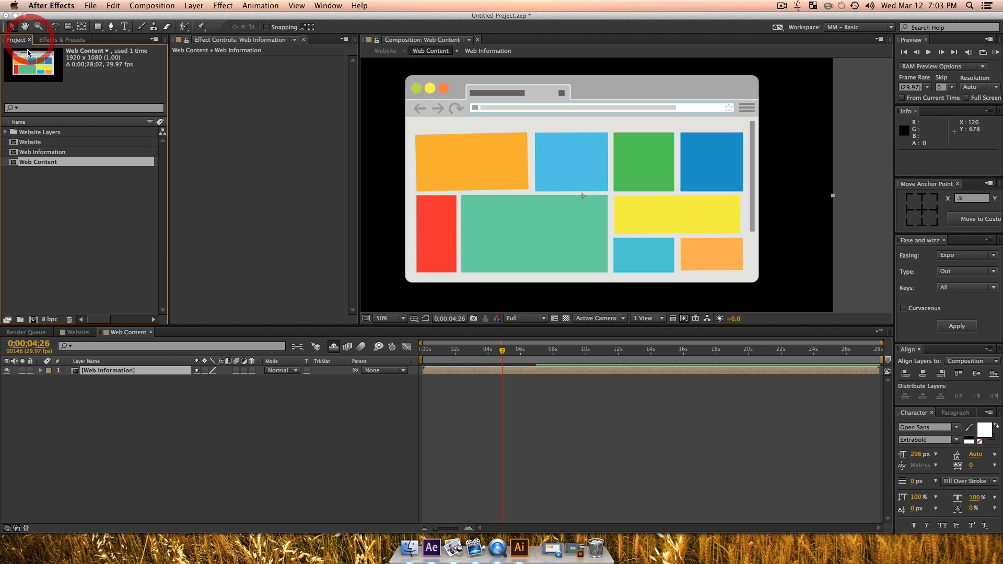
left_click(48, 41)
left_click(41, 51)
type("drop")
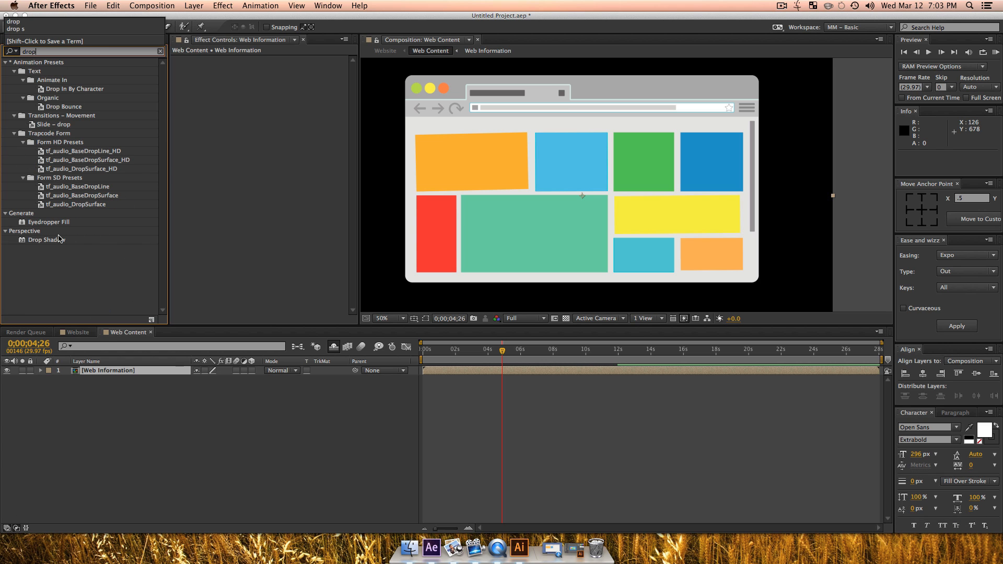
left_click_drag(58, 240, 128, 374)
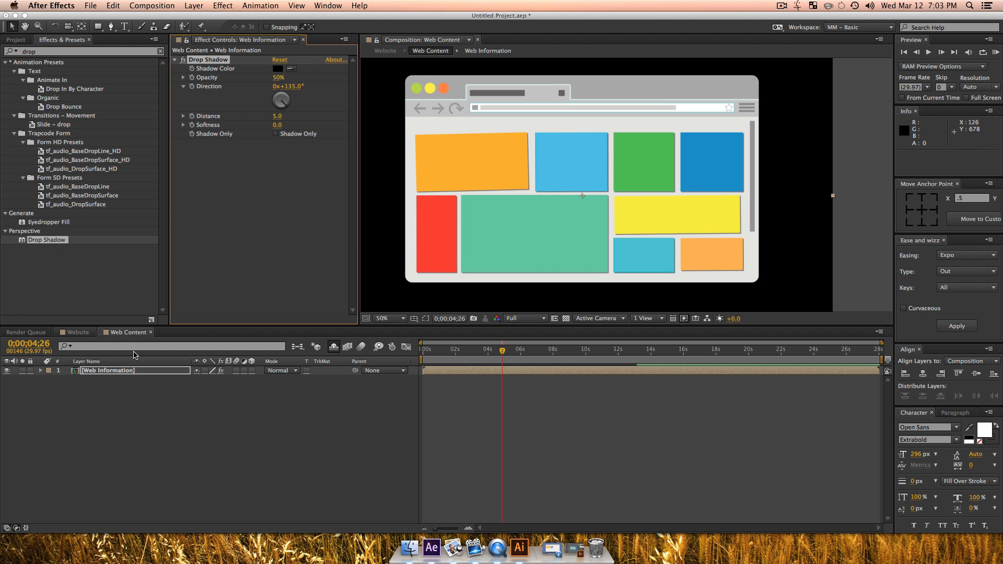
Step: Set the Drop Shadow's opacity to 29% and its distance to 8.0
left_click(272, 78)
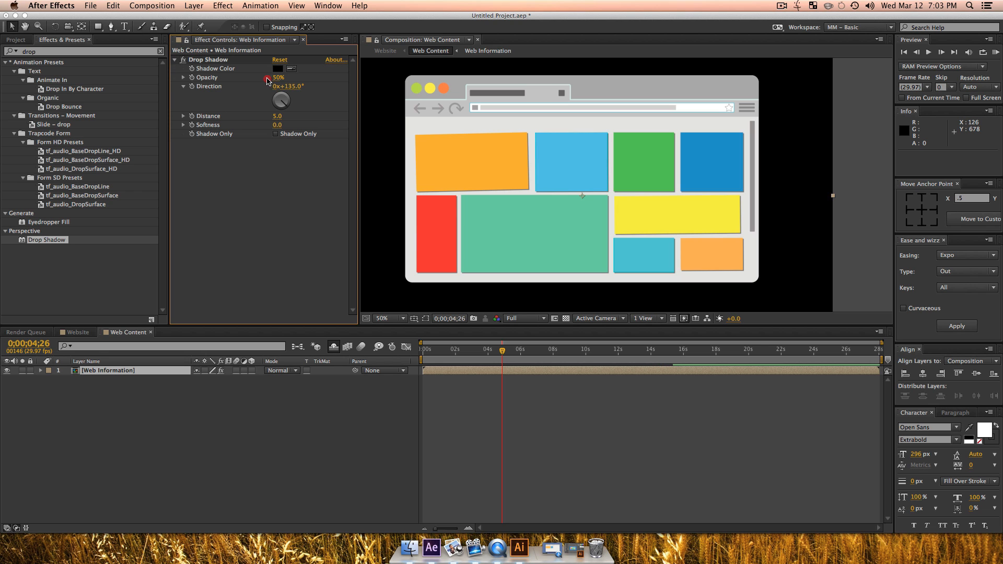
left_click_drag(277, 82, 253, 82)
left_click_drag(277, 116, 282, 215)
left_click(281, 216)
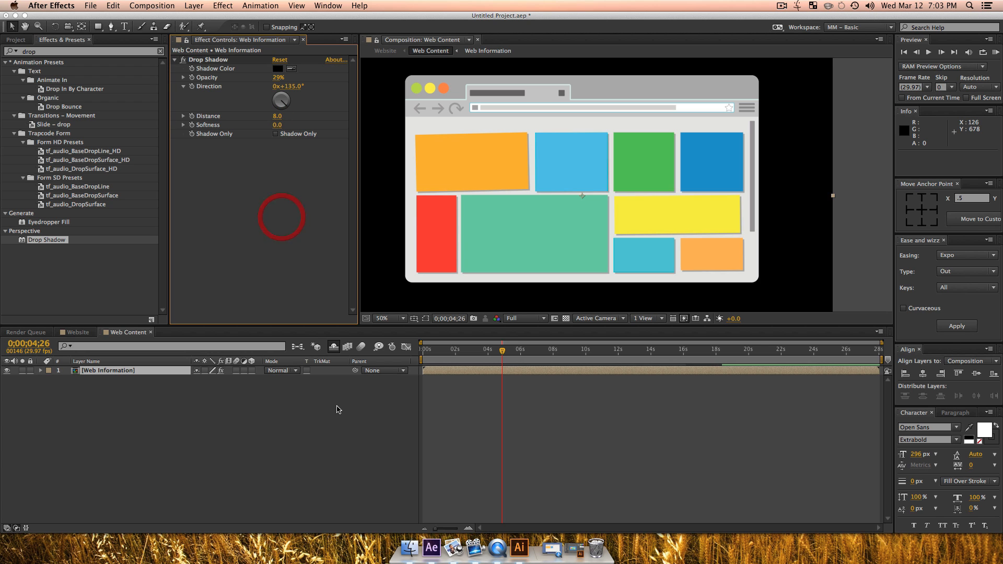
left_click(243, 474)
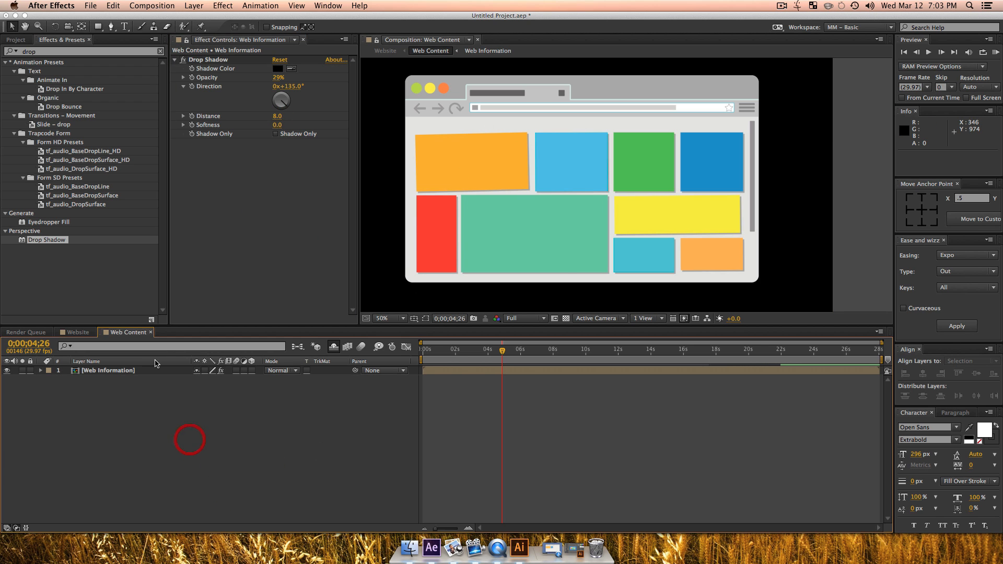
Step: Show the shy layers in the Web Content timeline again and switch to the Website composition
left_click(333, 346)
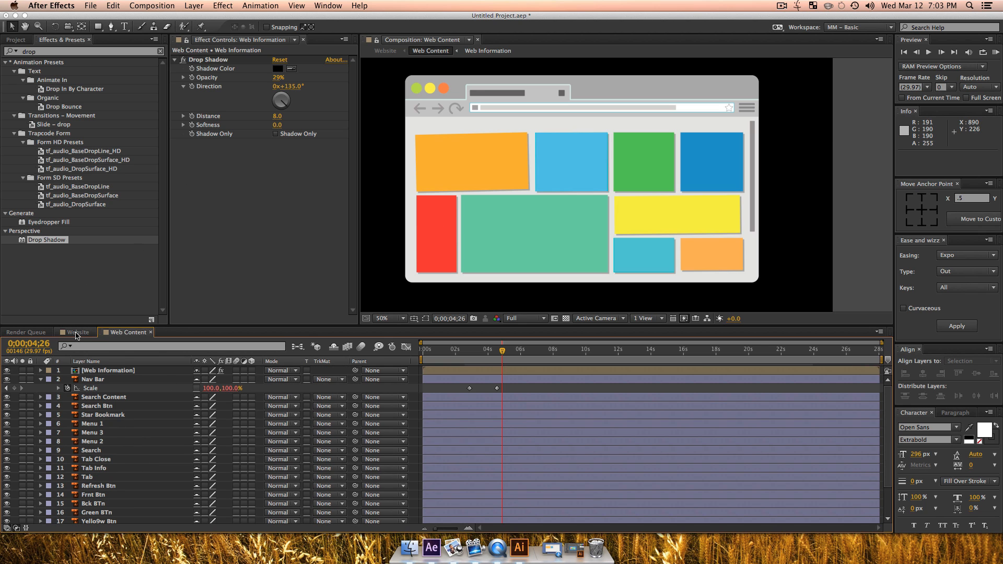
left_click(78, 333)
left_click(195, 476)
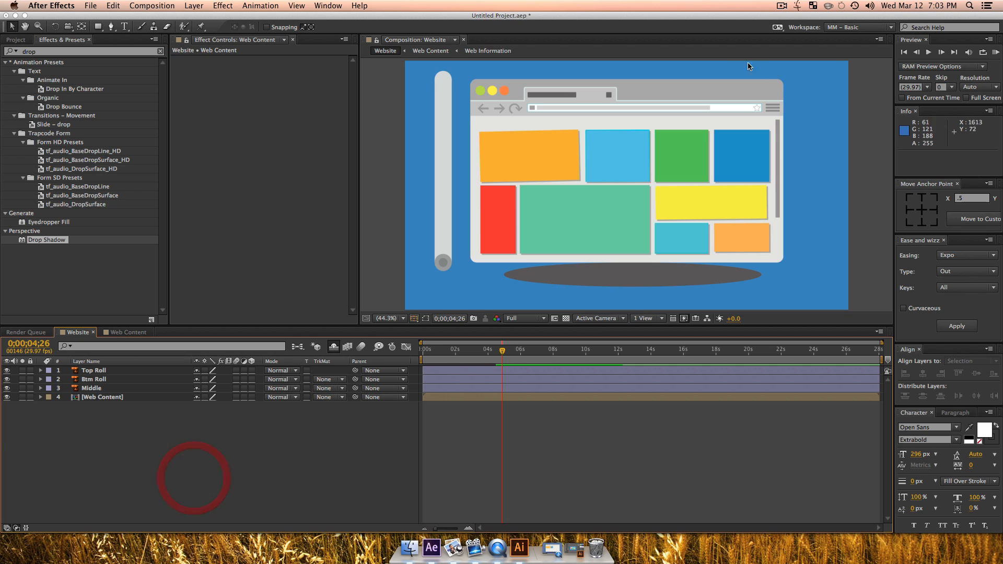
Step: Preview the Website composition from 0;00;00;00 and park the time indicator at 0;00;03;17
left_click_drag(447, 354, 398, 359)
key("space")
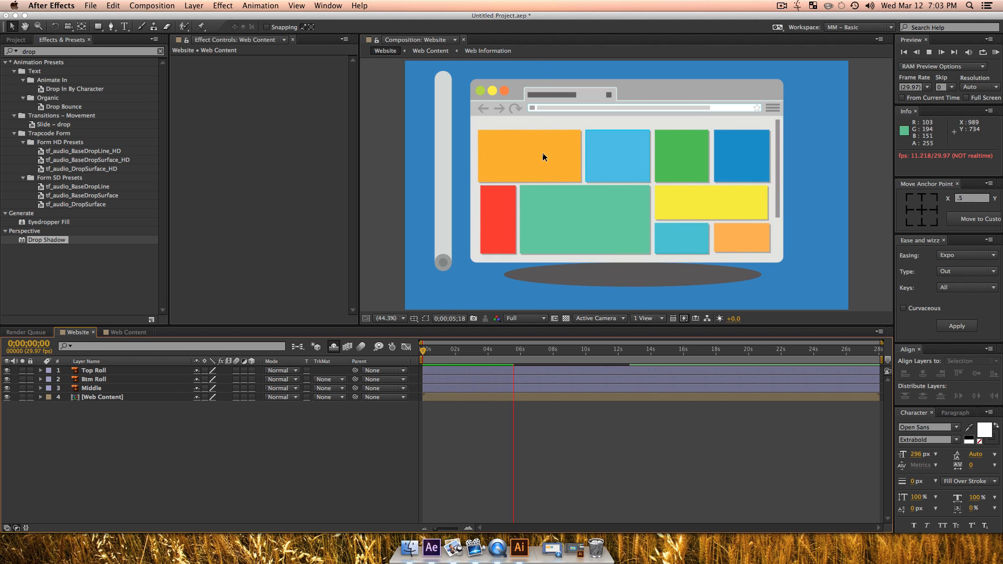
key("space")
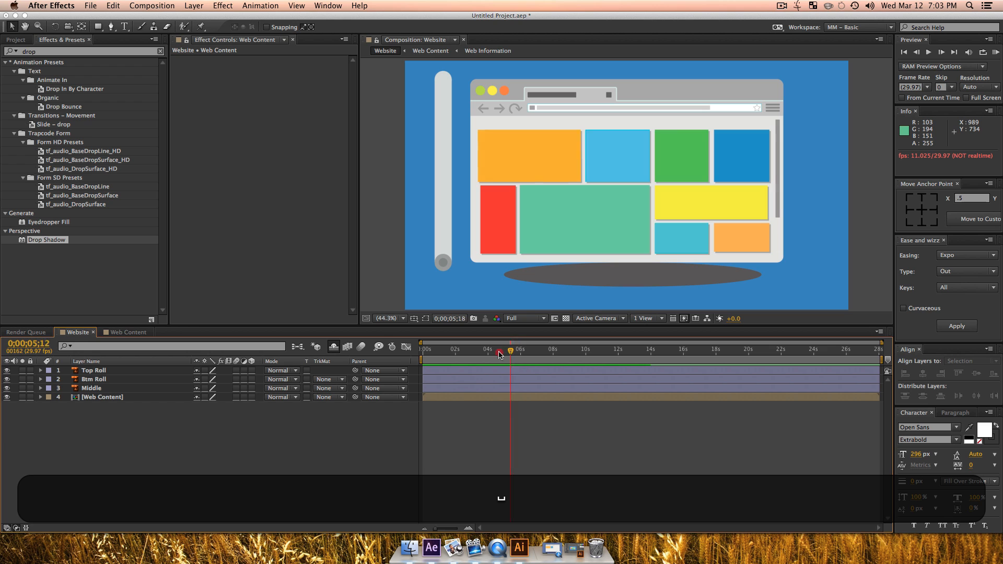
mouse_move(499, 354)
left_mouse_down()
mouse_move(418, 364)
mouse_move(504, 361)
mouse_move(426, 364)
mouse_move(481, 361)
left_mouse_up()
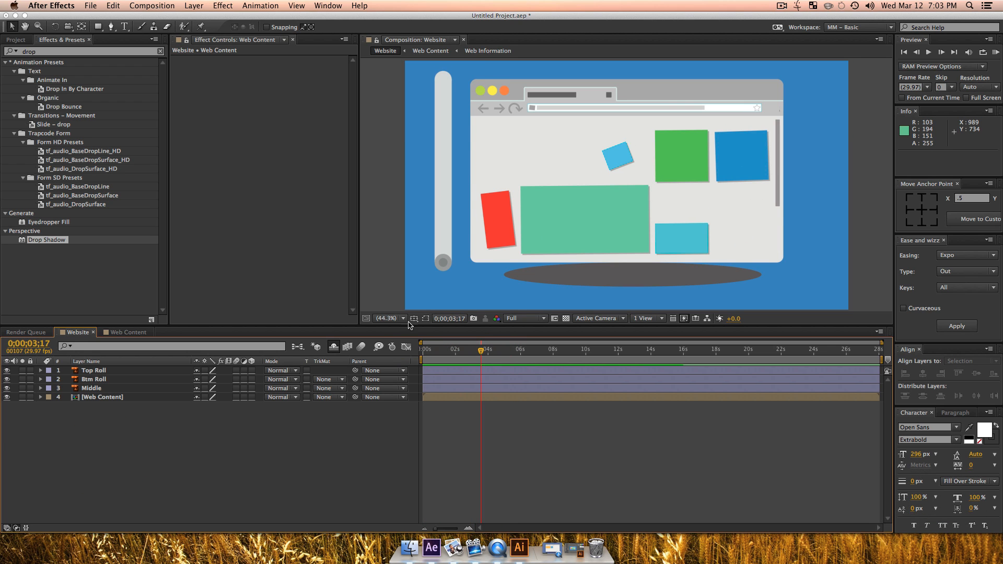
Step: Add a null object, centre its anchor point and place it over the vertical roll graphic at about 165, 439
left_click(109, 469)
right_click(93, 423)
mouse_move(107, 425)
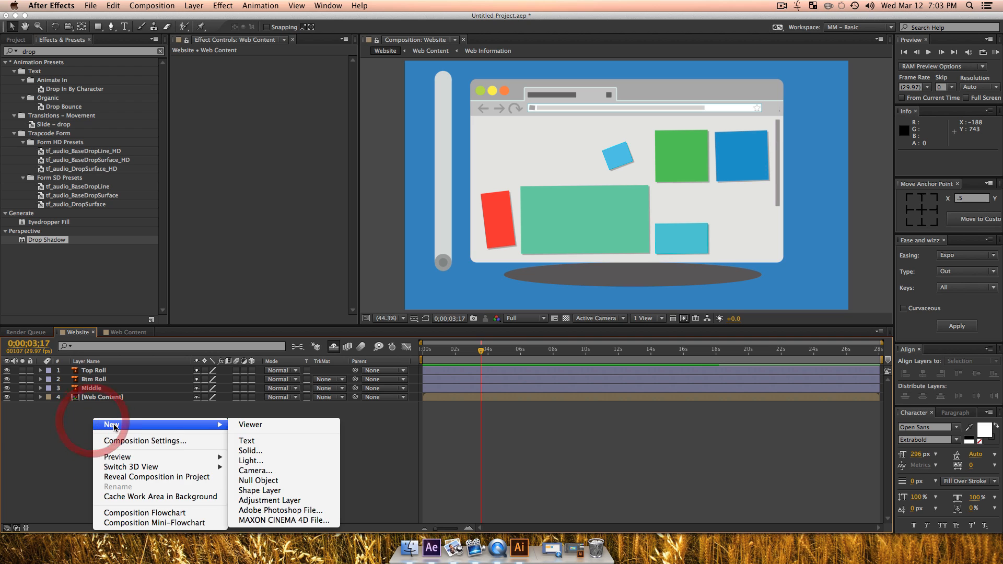
left_click(264, 482)
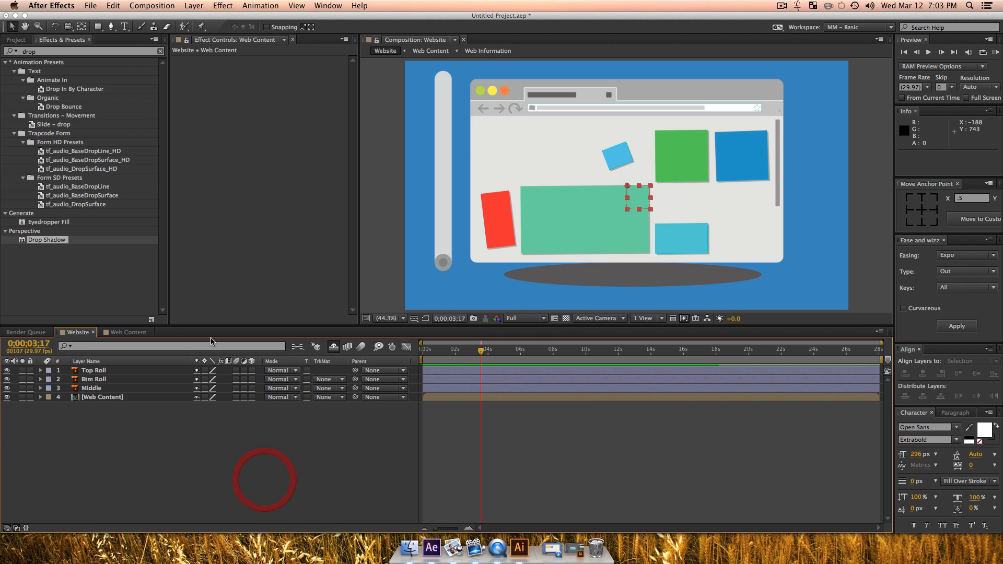
left_click(919, 210)
left_click_drag(638, 198, 441, 162)
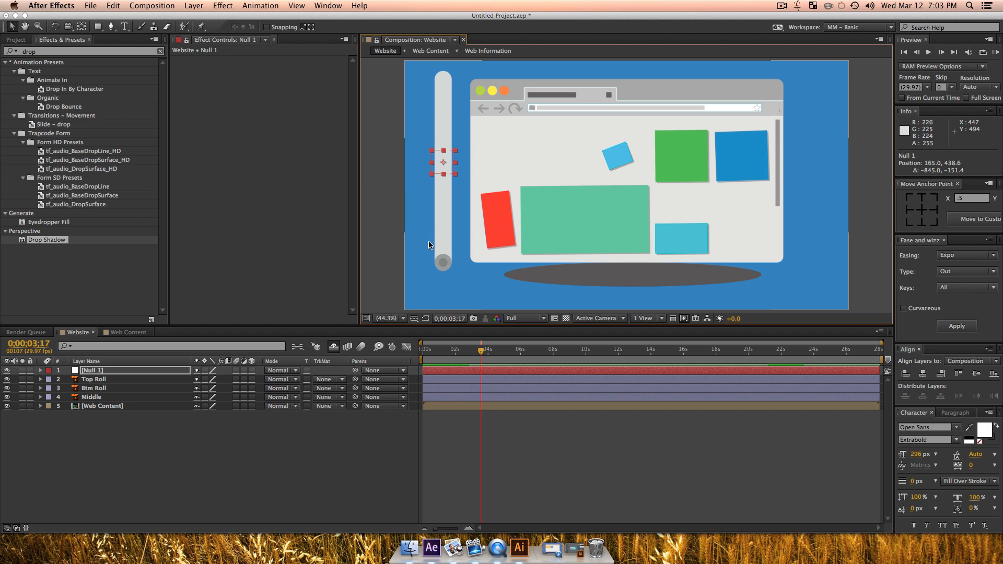
Step: Parent the Top Roll, Btm Roll and Middle layers to the Null 1 layer
left_click(91, 397)
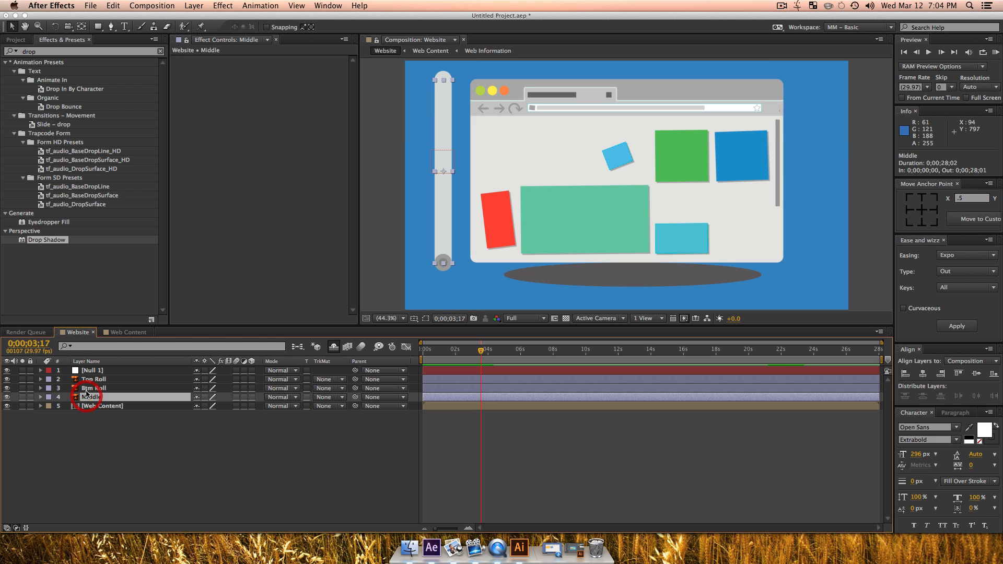
left_click(89, 382, "shift")
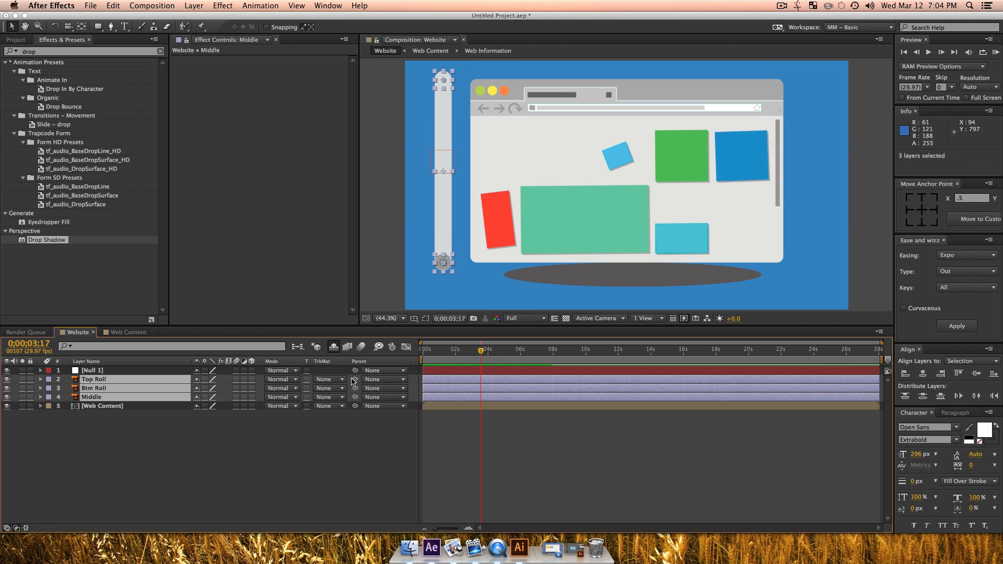
left_click_drag(355, 381, 264, 364)
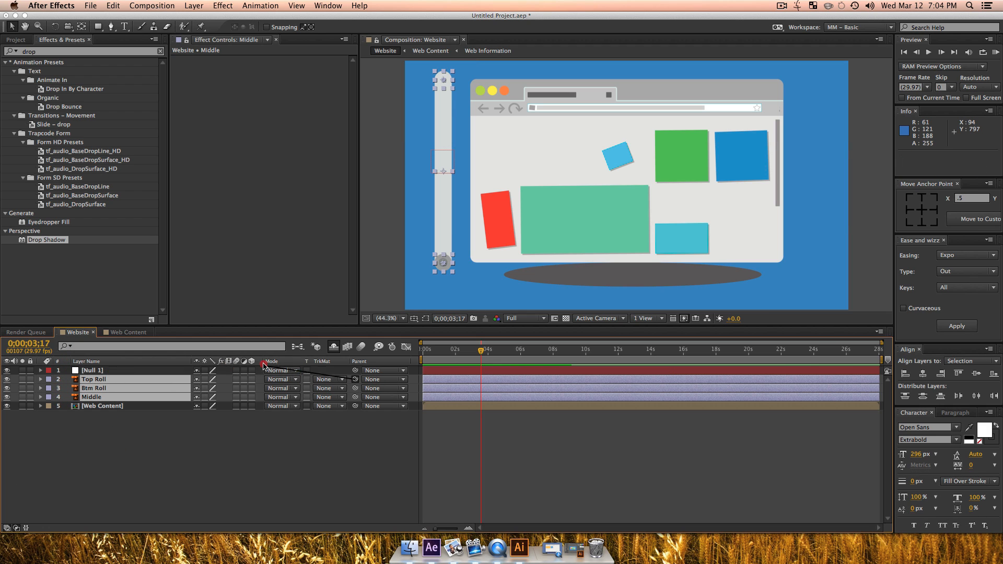
left_click_drag(327, 382, 97, 372)
Step: Rename the null layer as Bar Mover
left_click(97, 373)
key("shift")
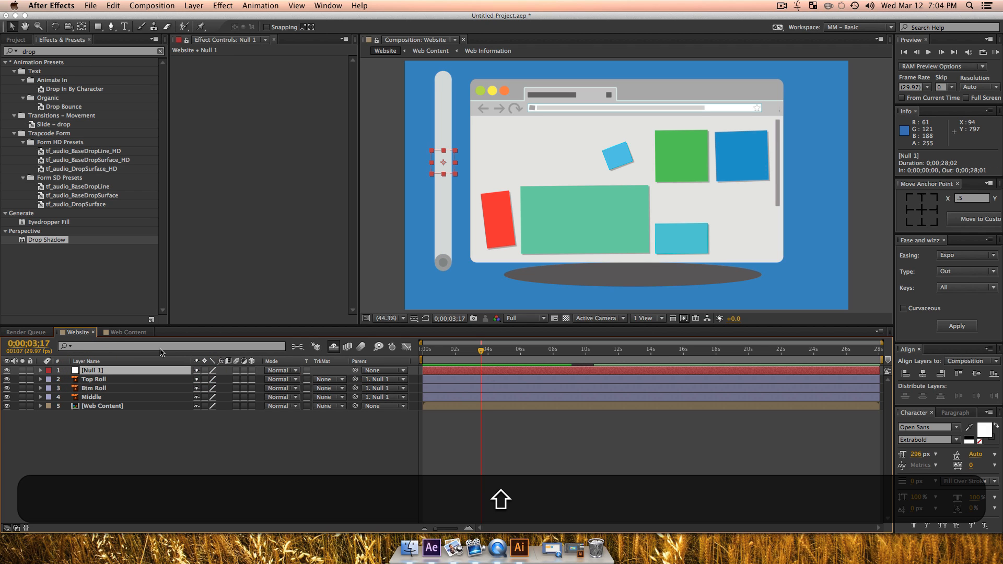
key("r")
key("Return")
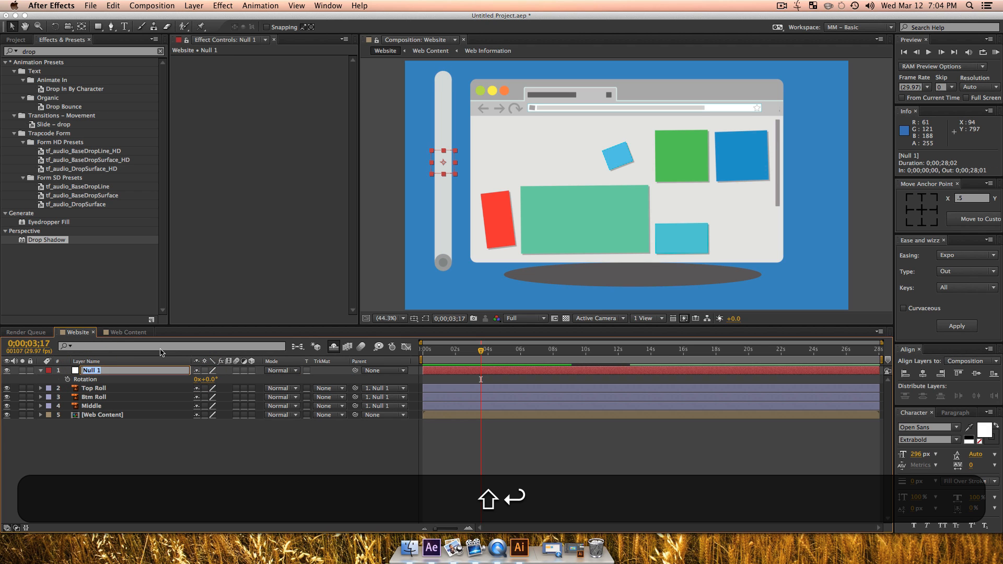
type("Bar Mover")
key("Return")
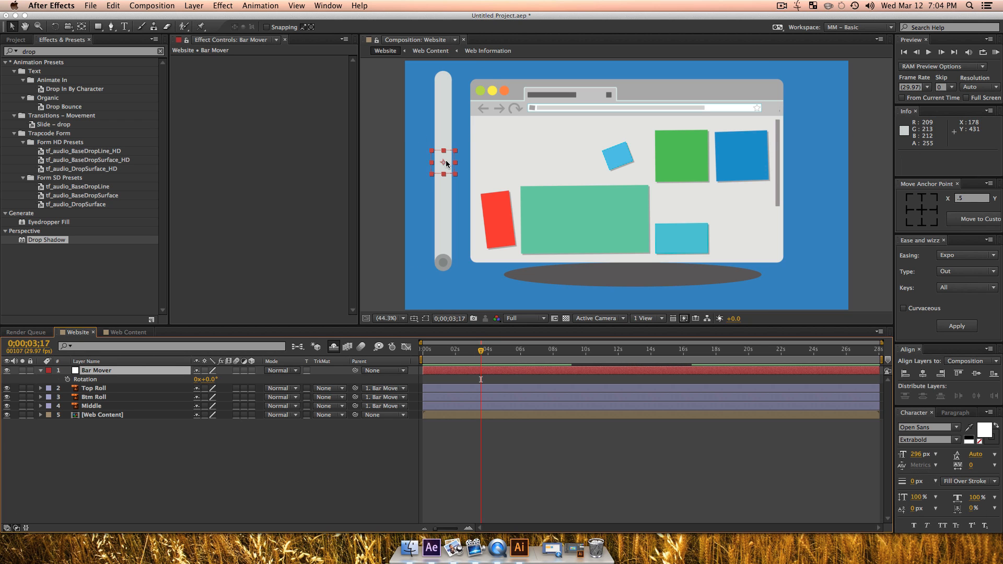
Step: Keyframe Bar Mover's Position at 266.7, 438.6 on 0;00;00;00 and at 1656.2, 438.6 on 0;00;03;03
left_click_drag(444, 165, 467, 167)
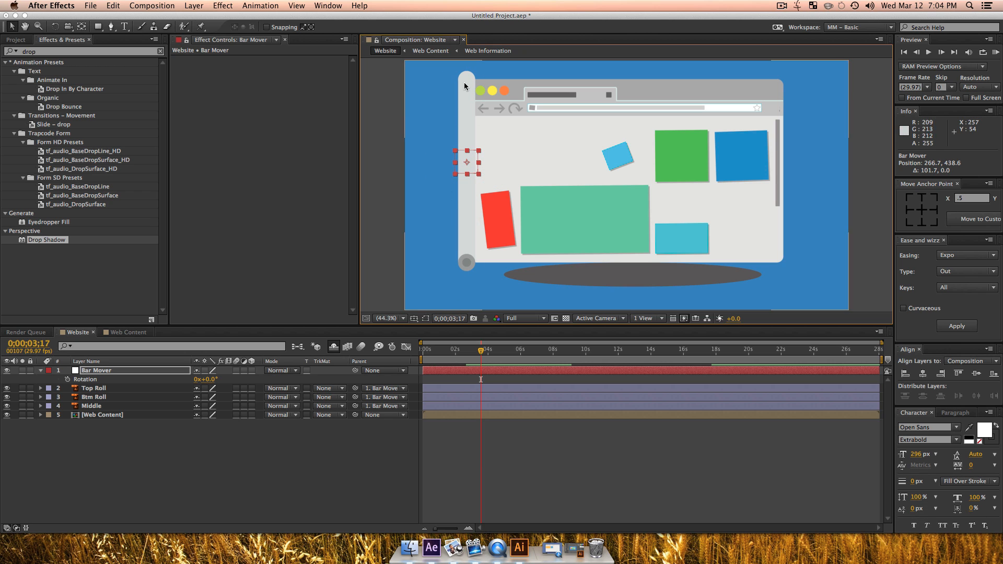
left_click_drag(479, 354, 415, 358)
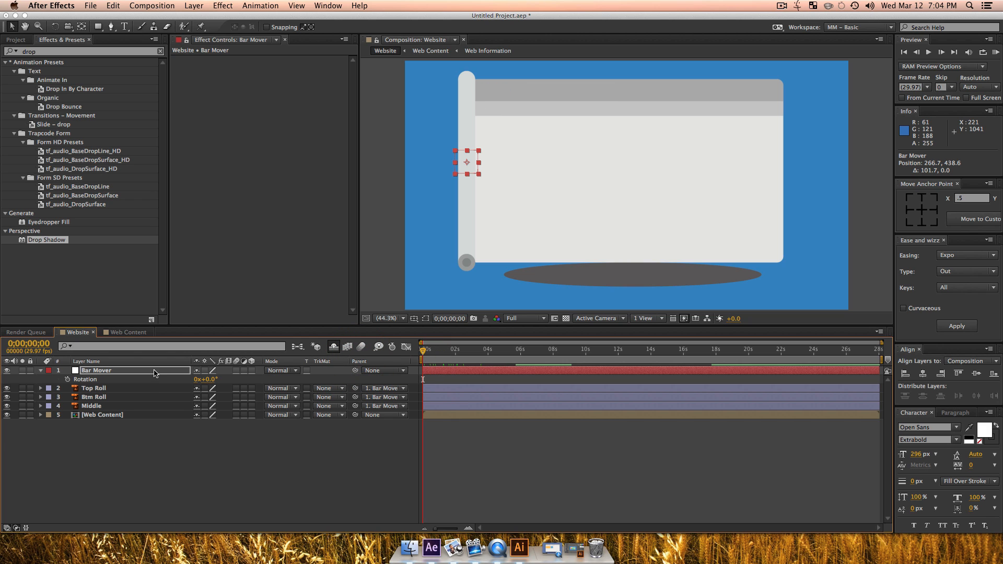
key("p")
left_click(67, 379)
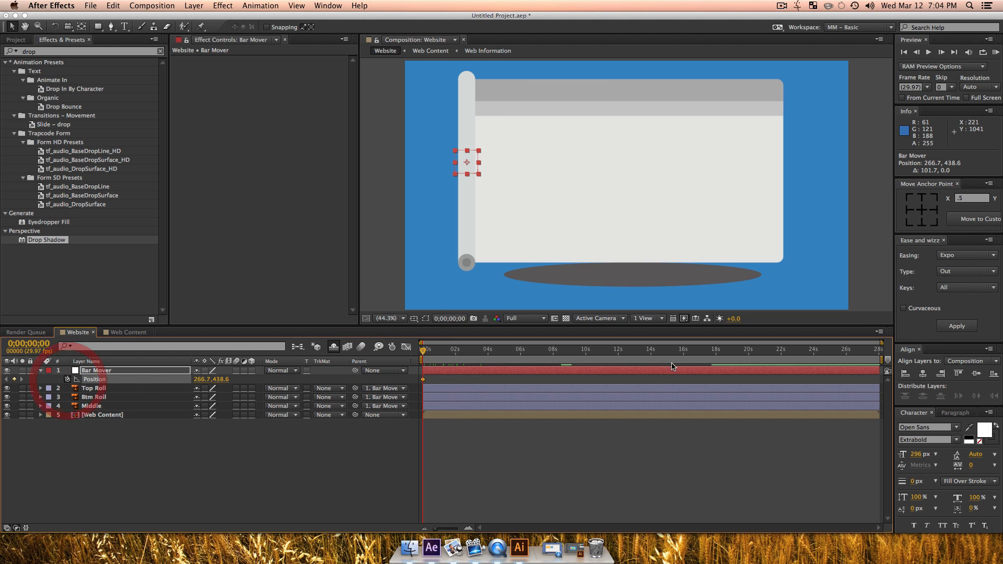
left_click_drag(467, 353, 475, 354)
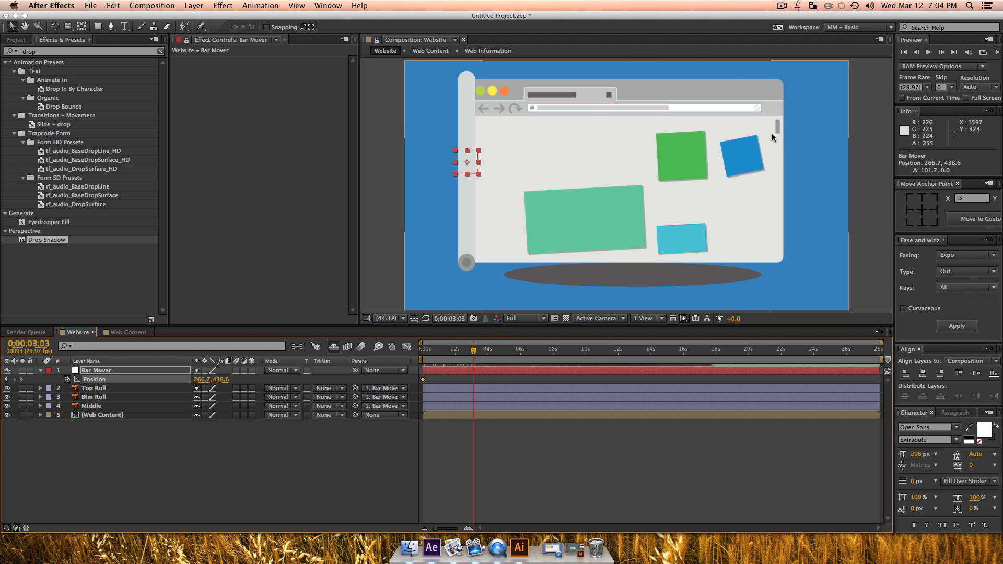
left_click_drag(468, 163, 789, 172)
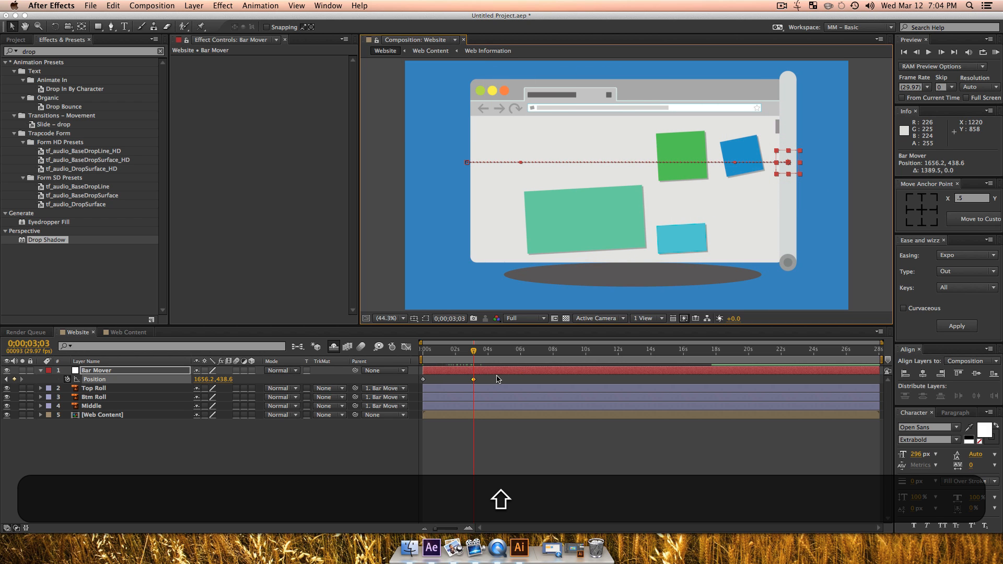
Step: Apply Quad easing of type In + Out to both of Bar Mover's Position keyframes with Ease and Wizz
left_click_drag(492, 382, 381, 370)
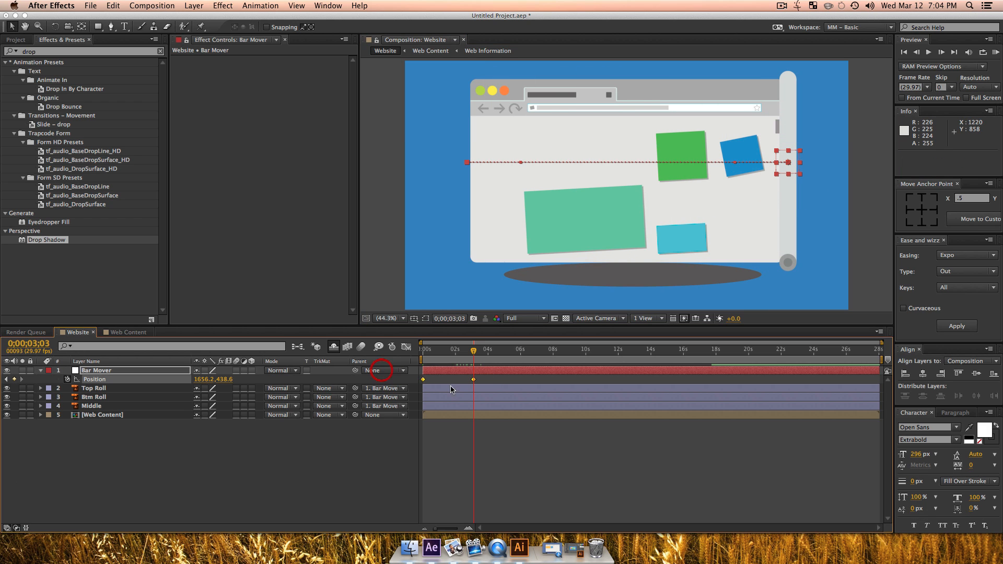
left_click(951, 256)
left_click(947, 304)
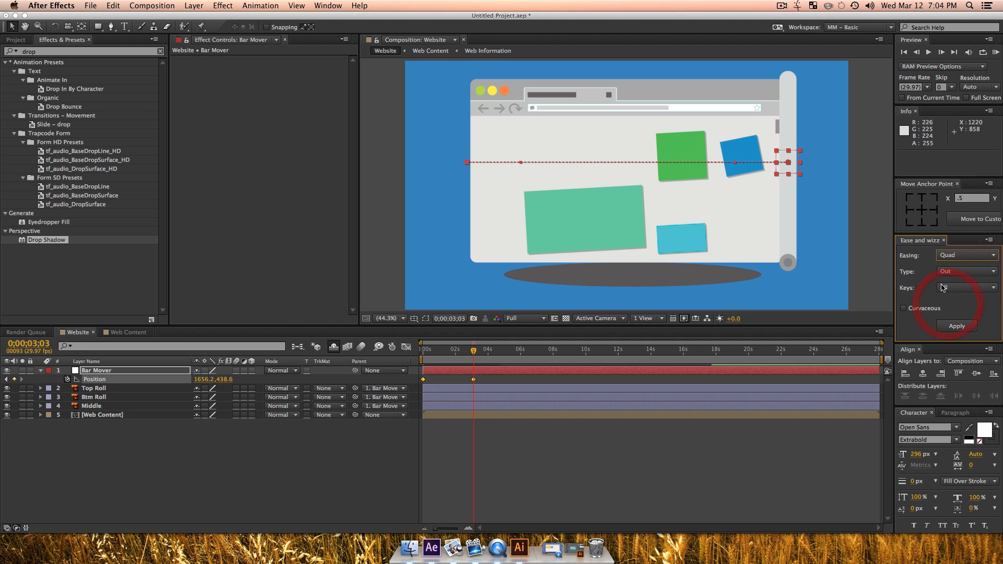
left_click(943, 271)
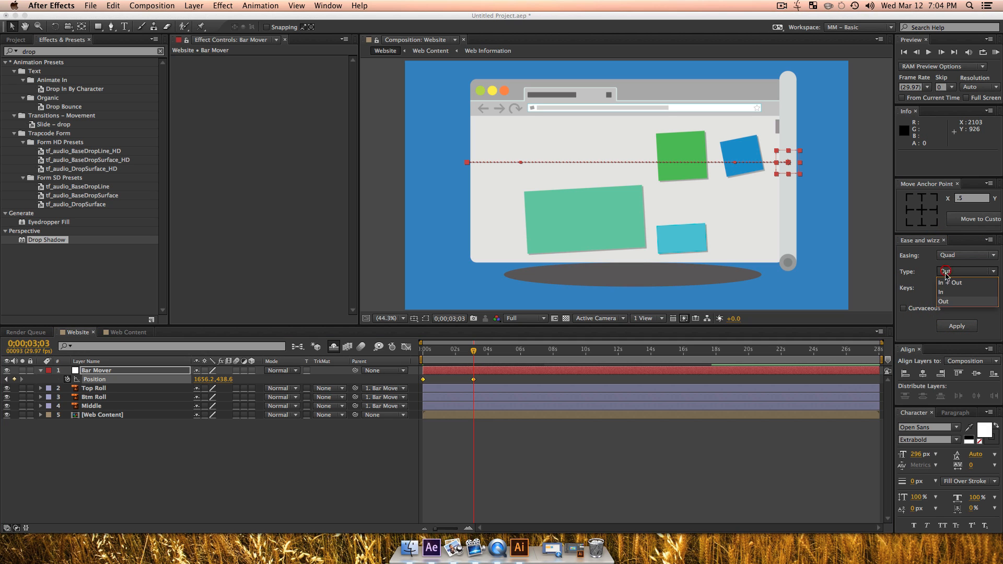
left_click(948, 292)
left_click(956, 326)
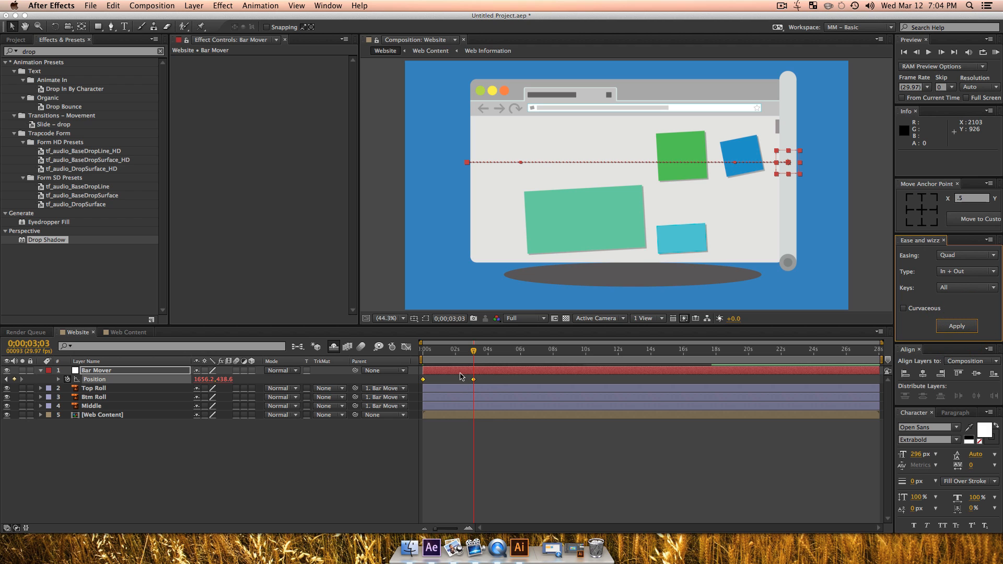
Step: Preview the eased bar movement across the browser window and deselect all layers at 0;00;00;00
key("KP_0")
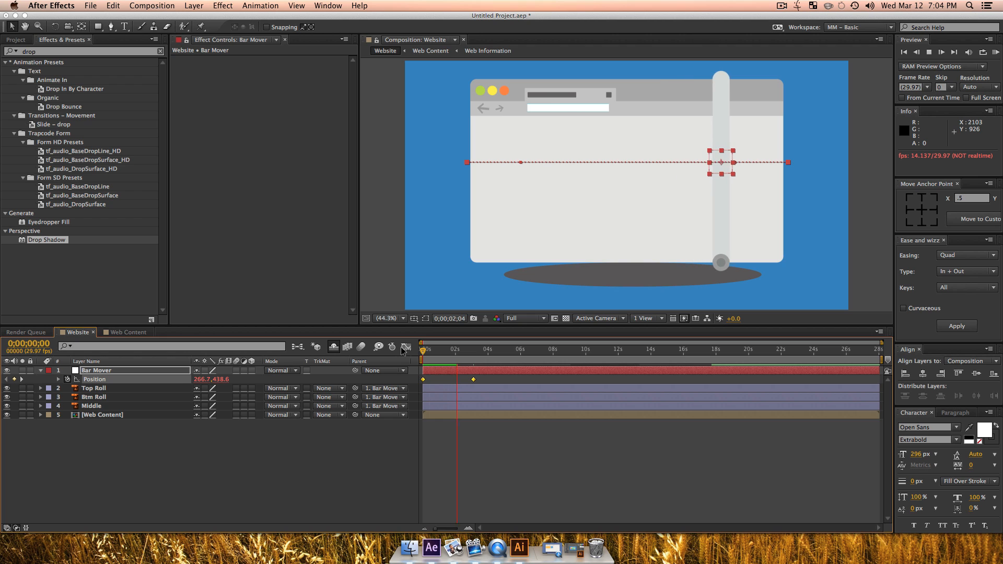
key("space")
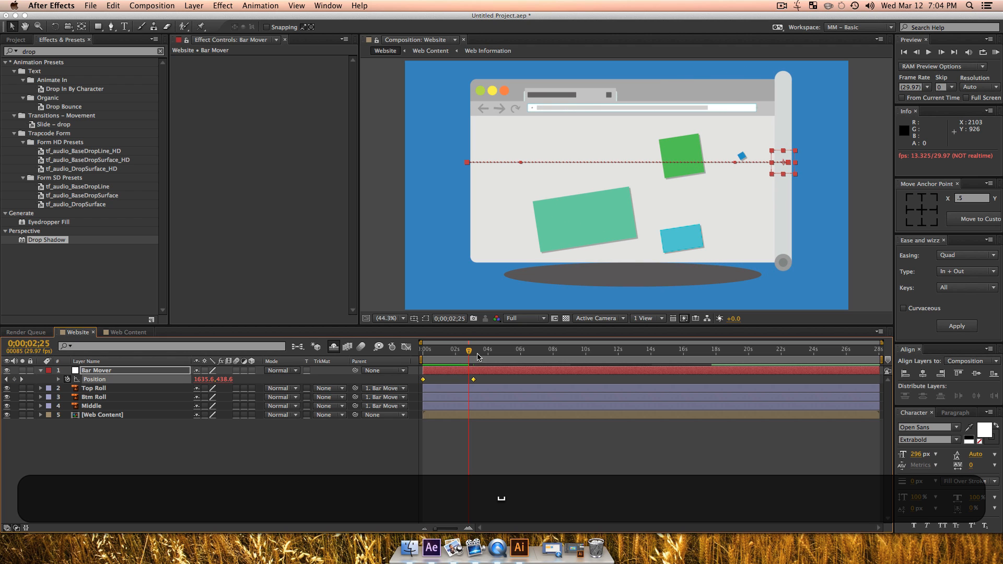
left_click(148, 489)
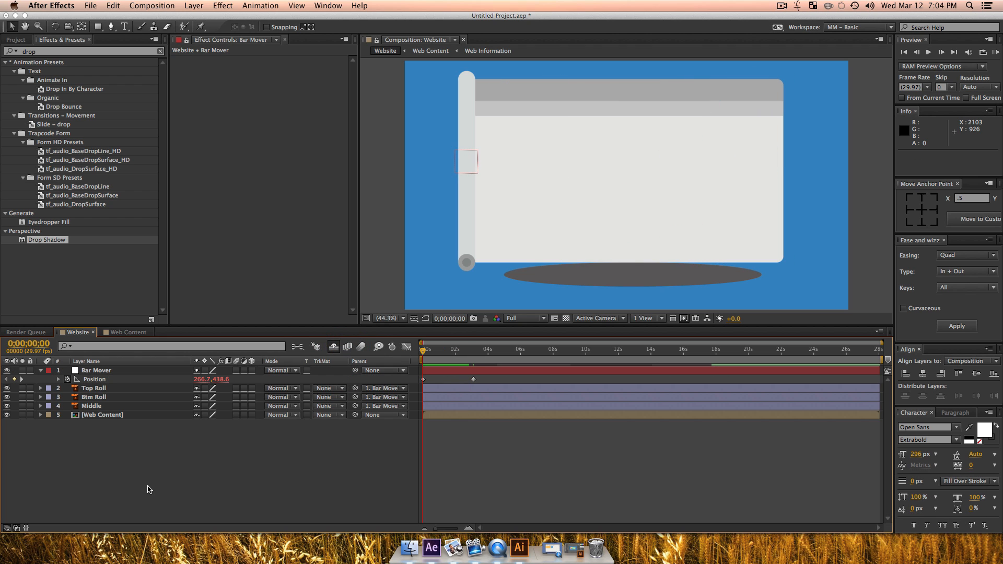
Step: Reveal Scale on the three roll layers and place a 100% Scale keyframe on Middle at 0;00;02;07
left_click(97, 406)
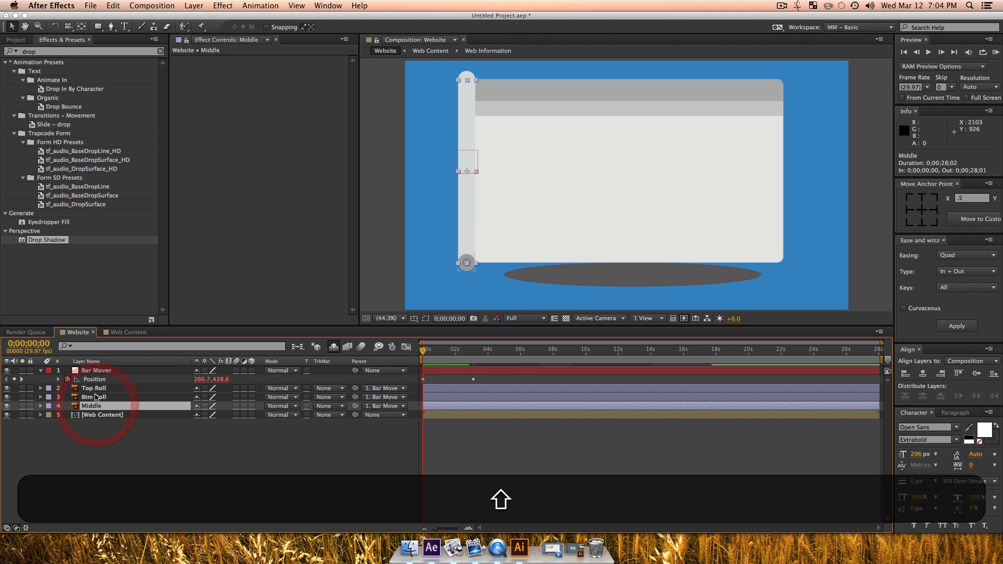
left_click(98, 389, "shift")
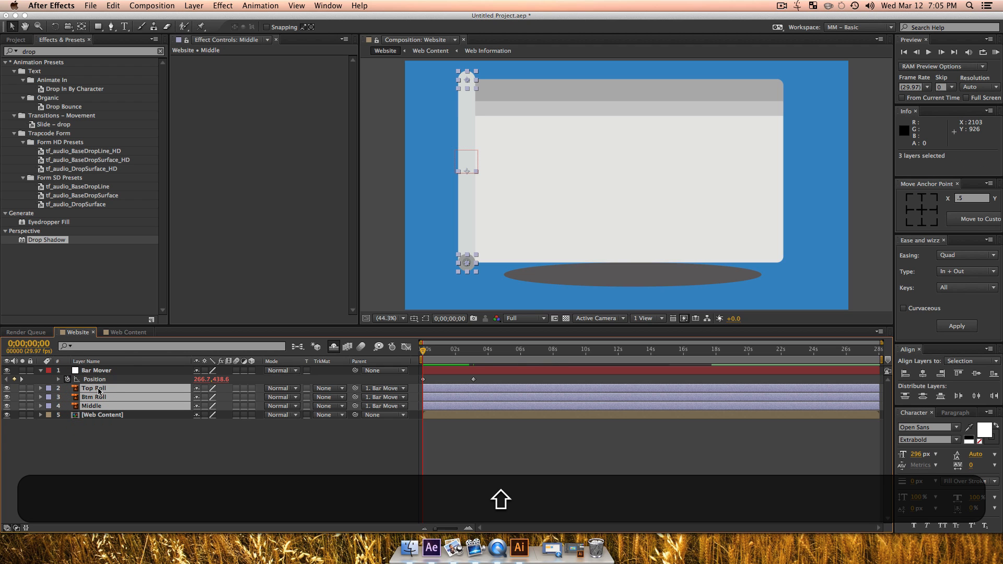
key("s")
left_click(216, 504)
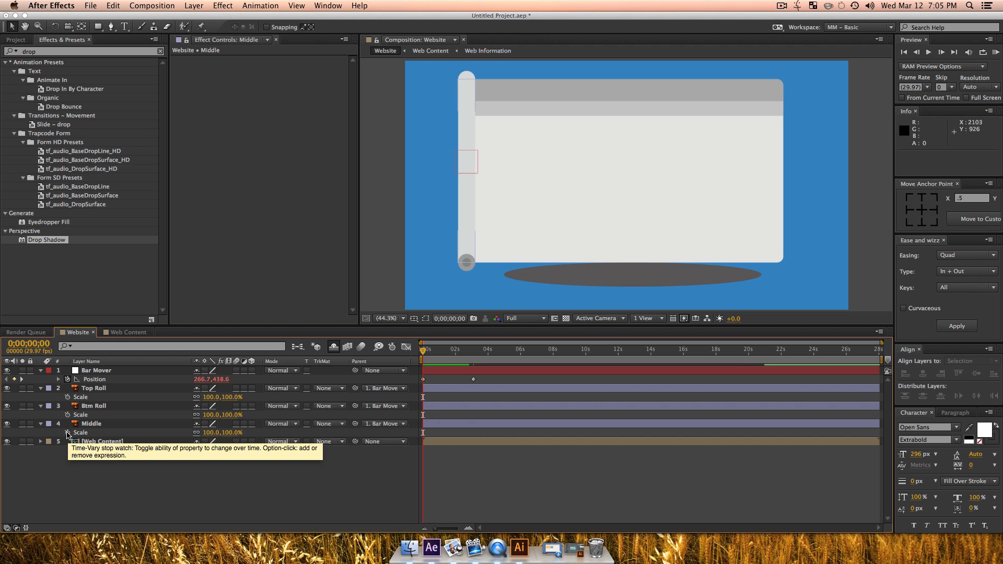
left_click(66, 433)
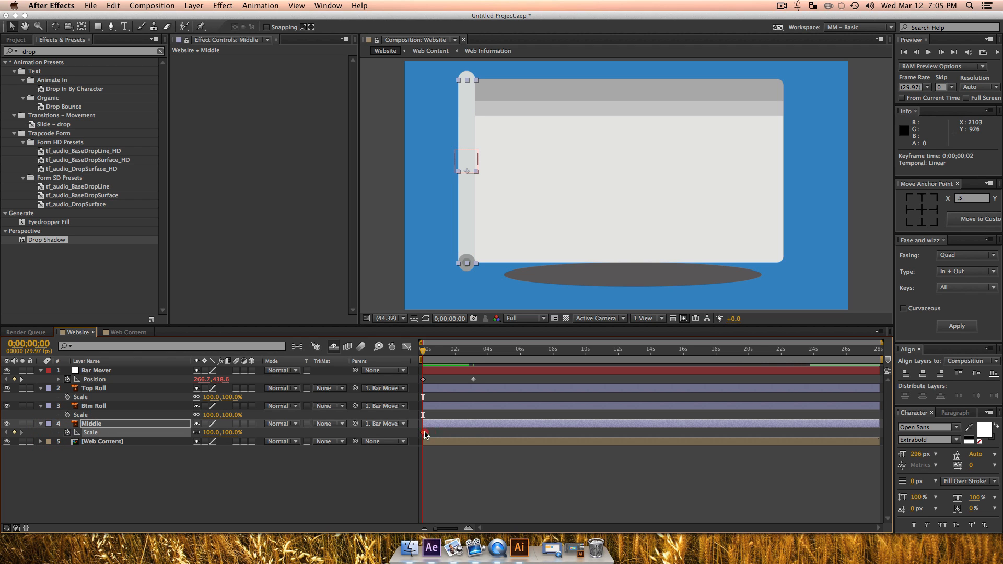
left_click_drag(453, 436, 466, 434)
Step: Set Middle's horizontal scale alone to 0% at 0;00;00;00, keeping its height at 100%, and preview the widening bar
left_click(254, 473)
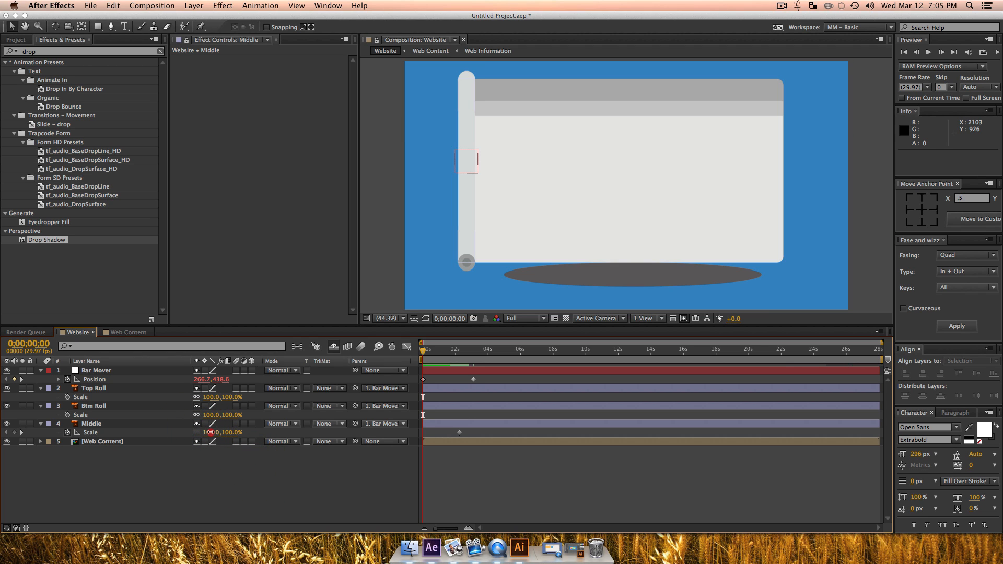
left_click(210, 432)
type("00")
key("Return")
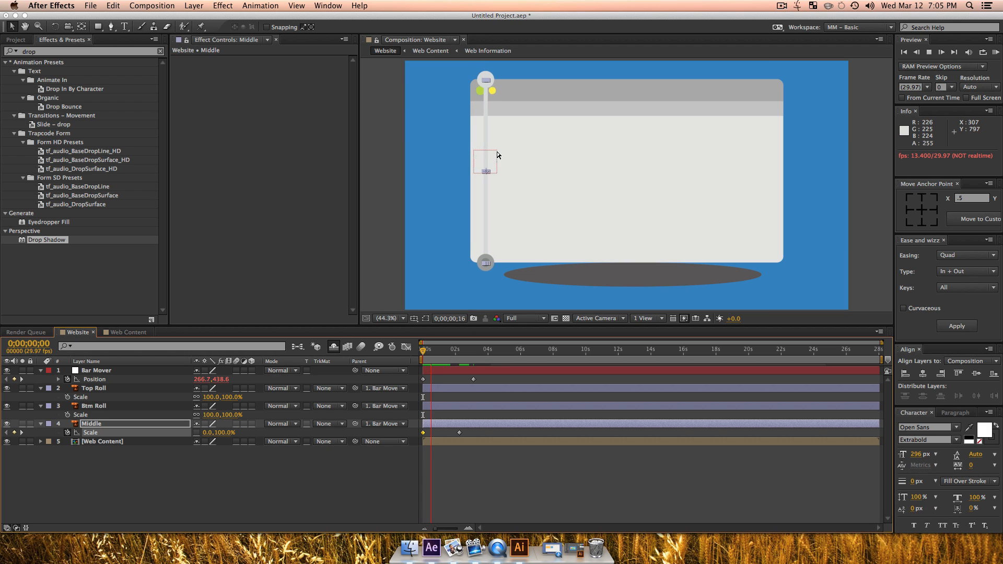
key("space")
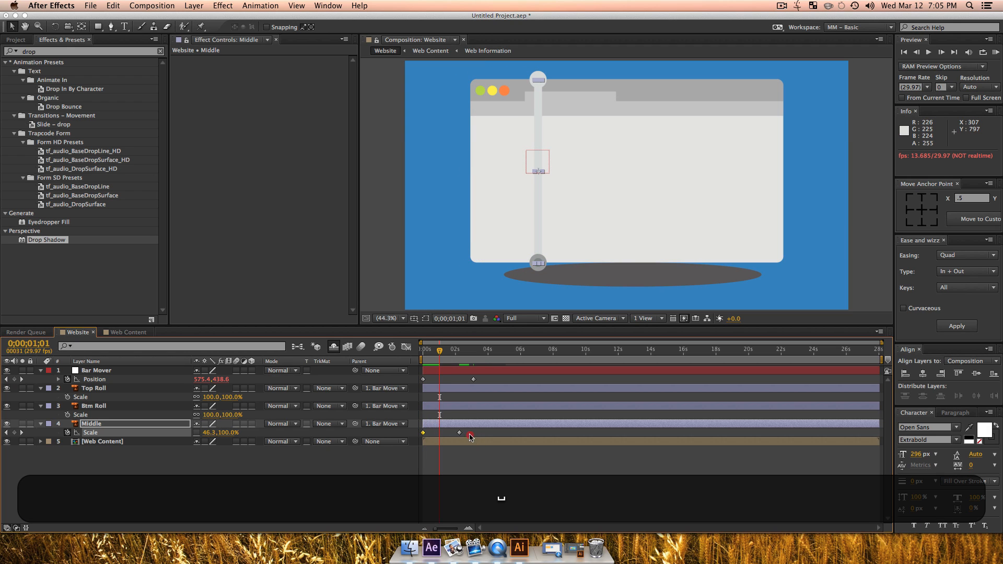
Step: Apply Quint easing of type In + Out to Middle's Scale keyframes and deselect the layer
left_click(955, 255)
left_click(953, 284)
left_click(958, 325)
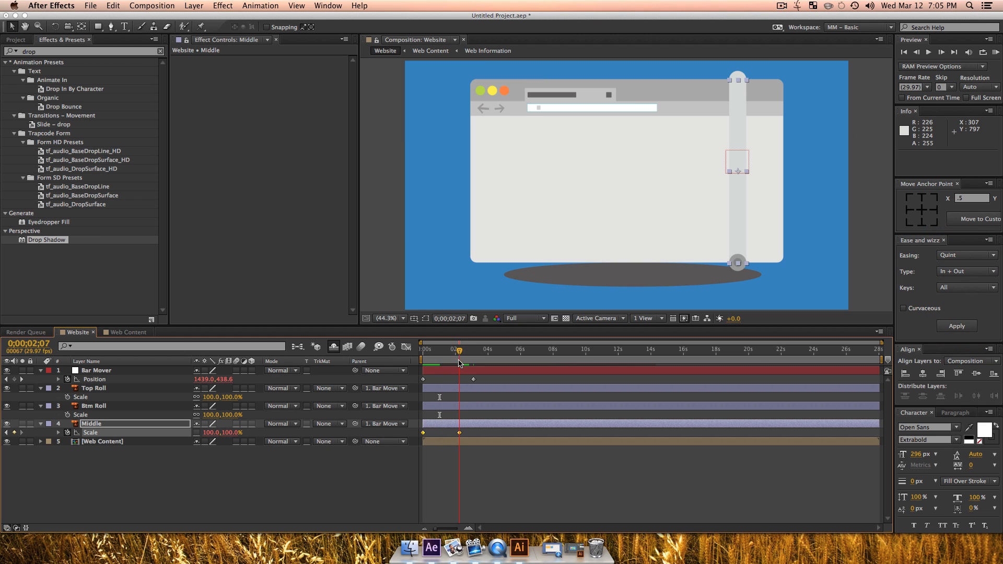
left_click(141, 470)
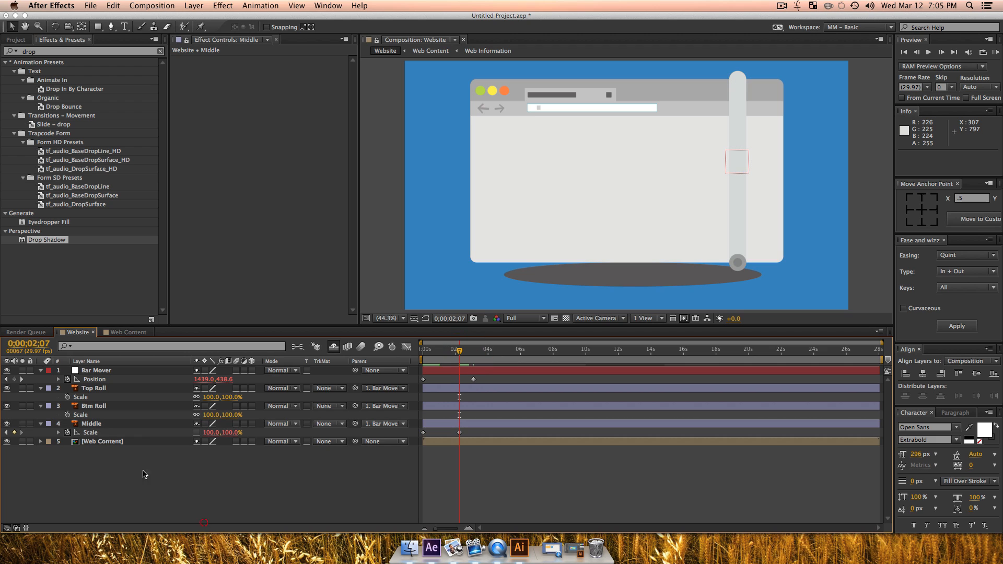
Step: Keyframe the Scale of Top Roll and Btm Roll at 100% on 0;00;02;07 and 0% on 0;00;00;00, and preview the growth
left_click(93, 408)
left_click(94, 389, "shift")
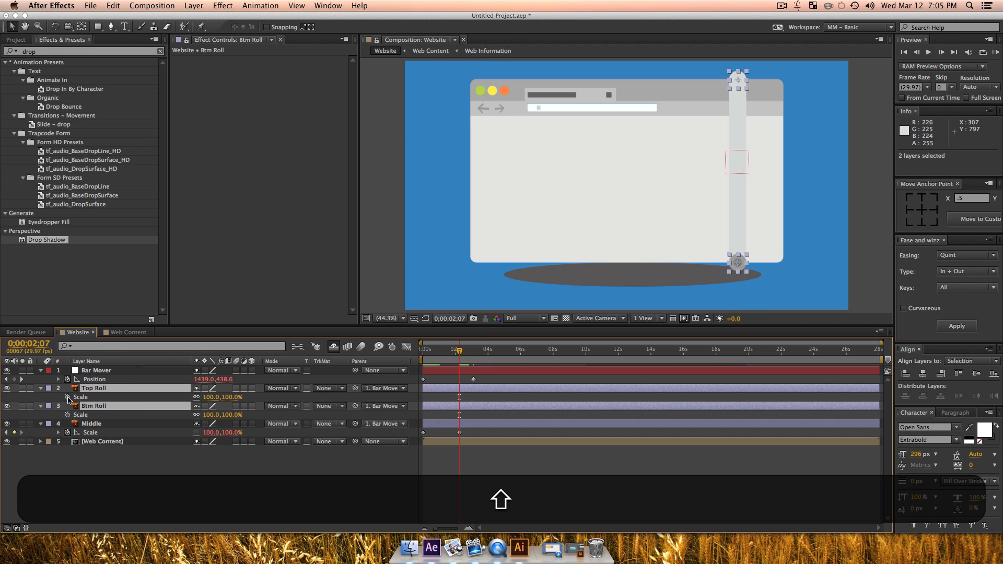
left_click(68, 397)
left_click_drag(438, 356, 317, 370)
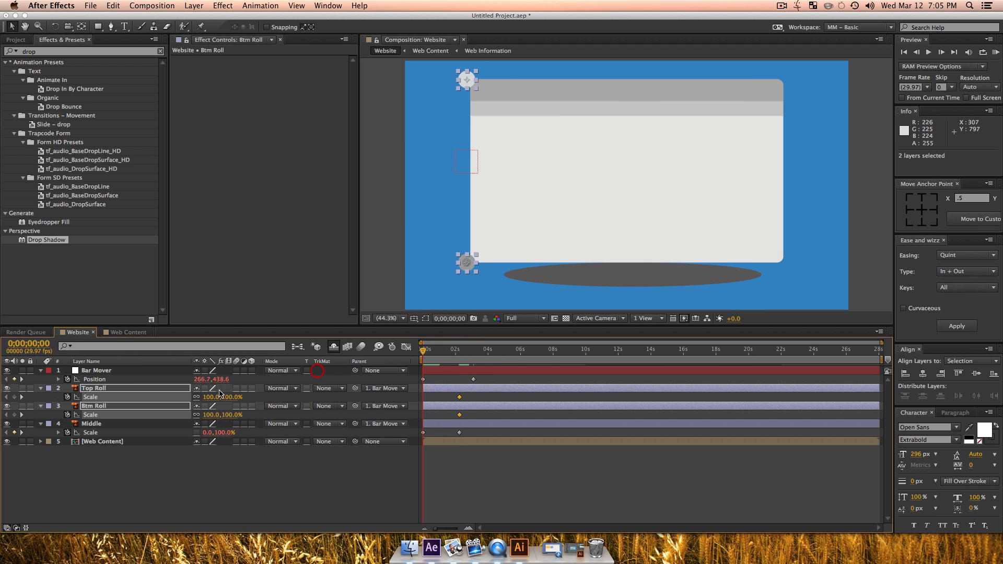
type("00")
key("Return")
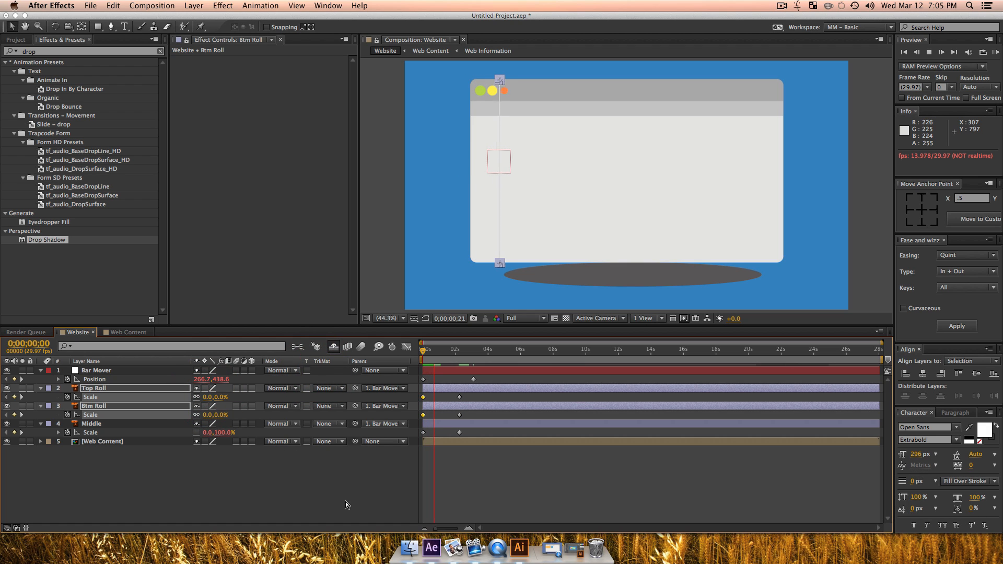
key("space")
left_click(381, 480)
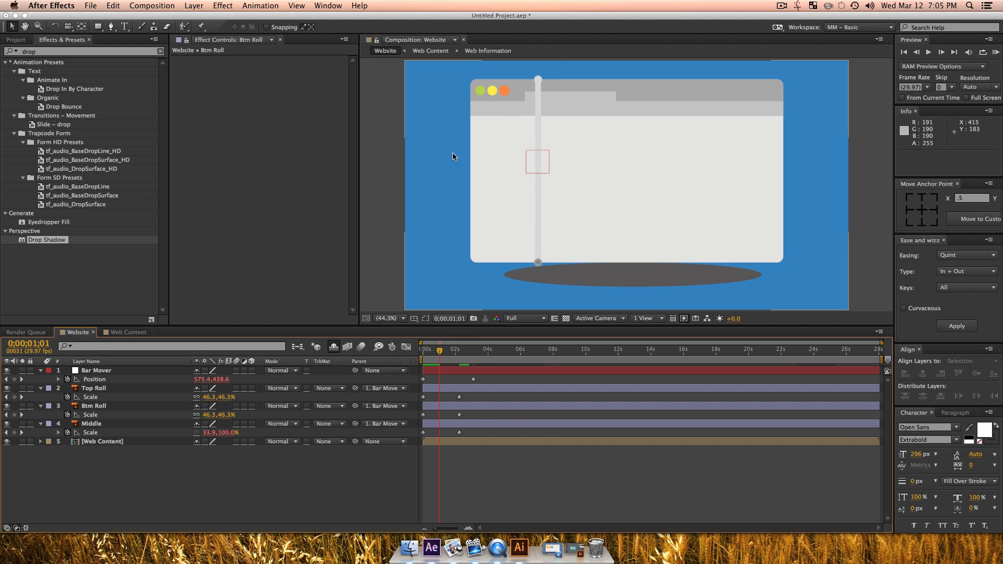
Step: Apply the Quint In + Out easing to the Scale keyframes of Top Roll and Btm Roll
left_click_drag(427, 410, 408, 394)
left_click(958, 326)
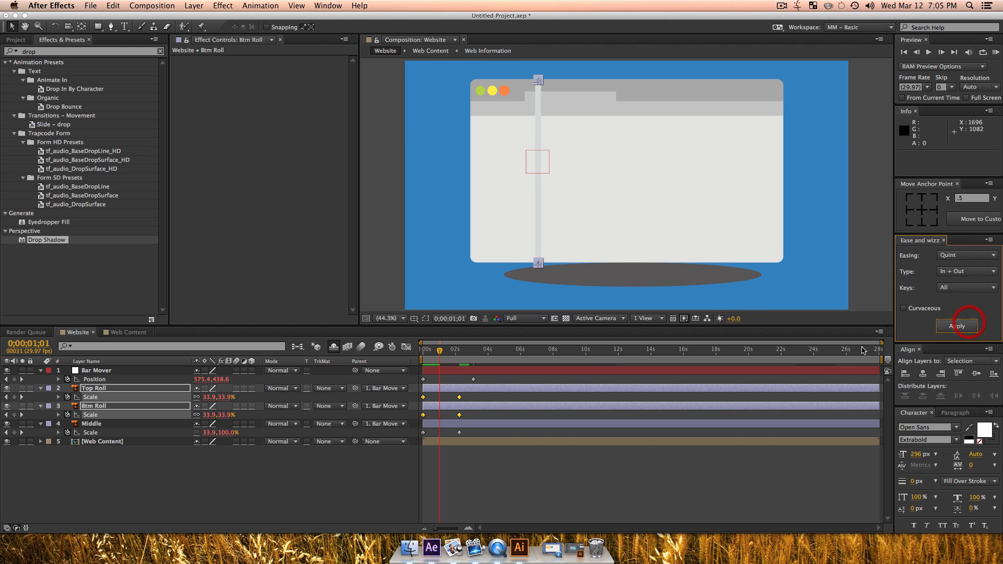
left_click(351, 509)
Step: Preview the Website composition from 0;00;00;00 and stop at about 0;00;02;28
key("Home")
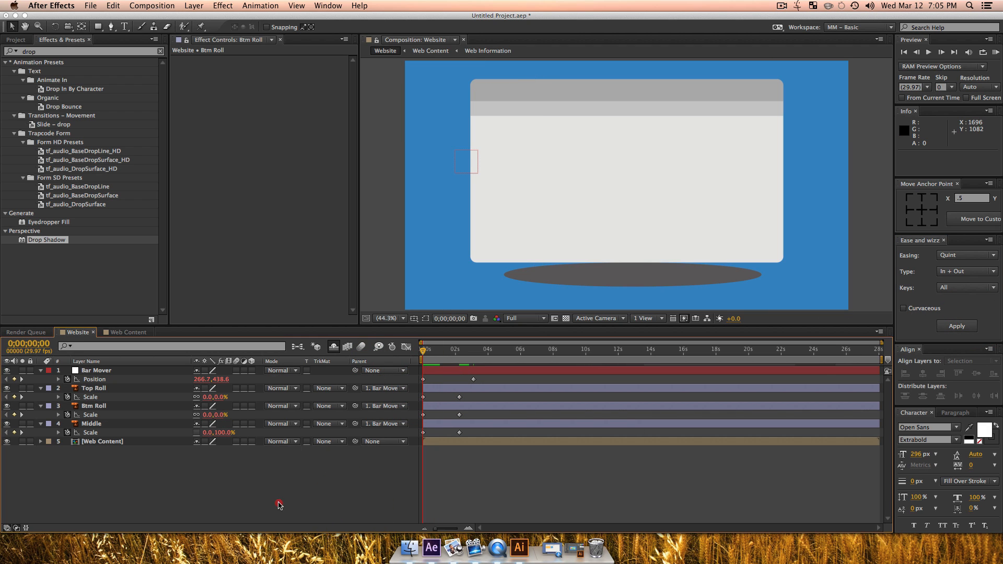
key("space")
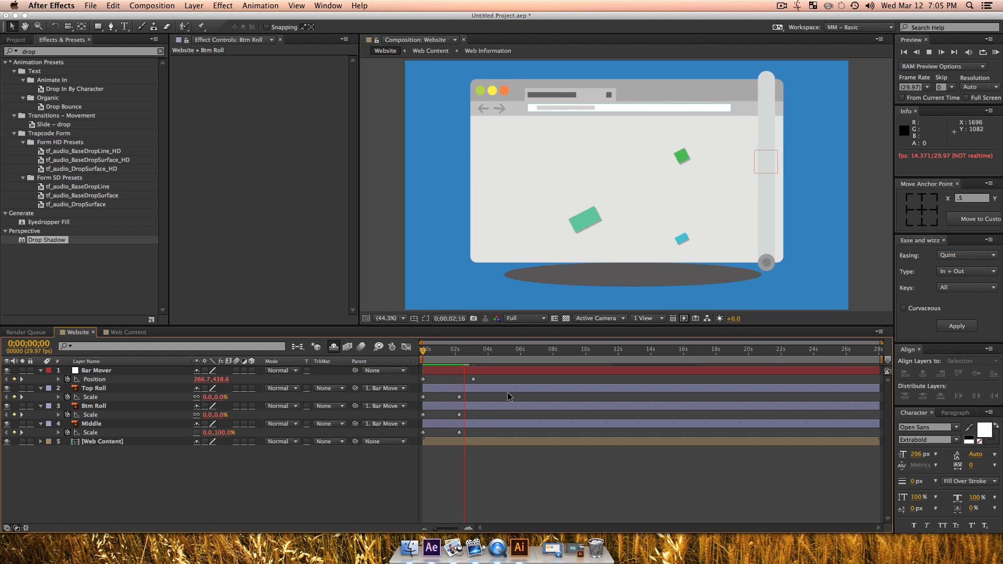
key("space")
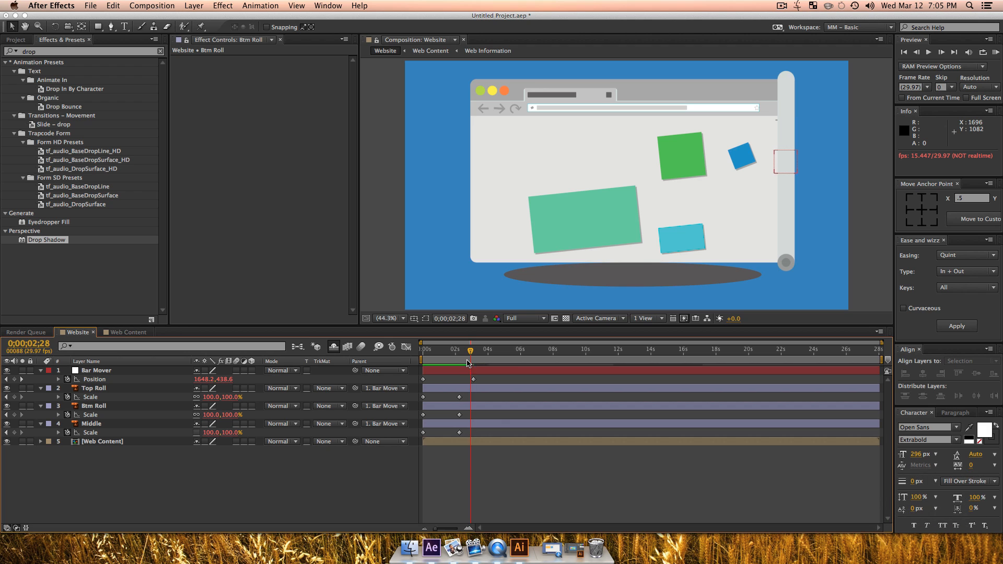
Step: Move the 100% Scale keyframes of Top Roll, Btm Roll and Middle to 0;00;00;20 and preview the quicker growth
left_click_drag(466, 355, 441, 351)
left_click_drag(468, 439, 433, 406)
left_click_drag(442, 351, 411, 356)
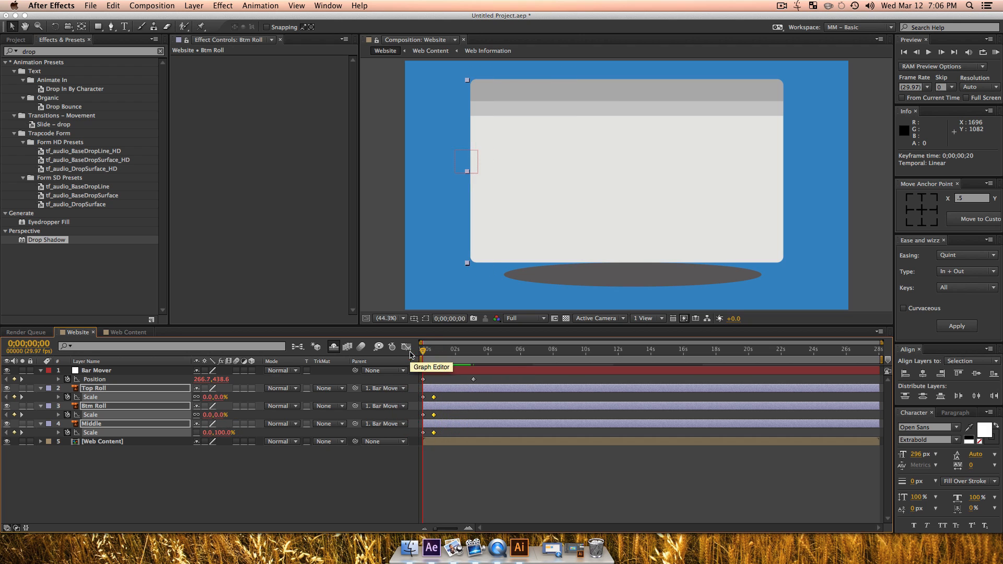
key("space")
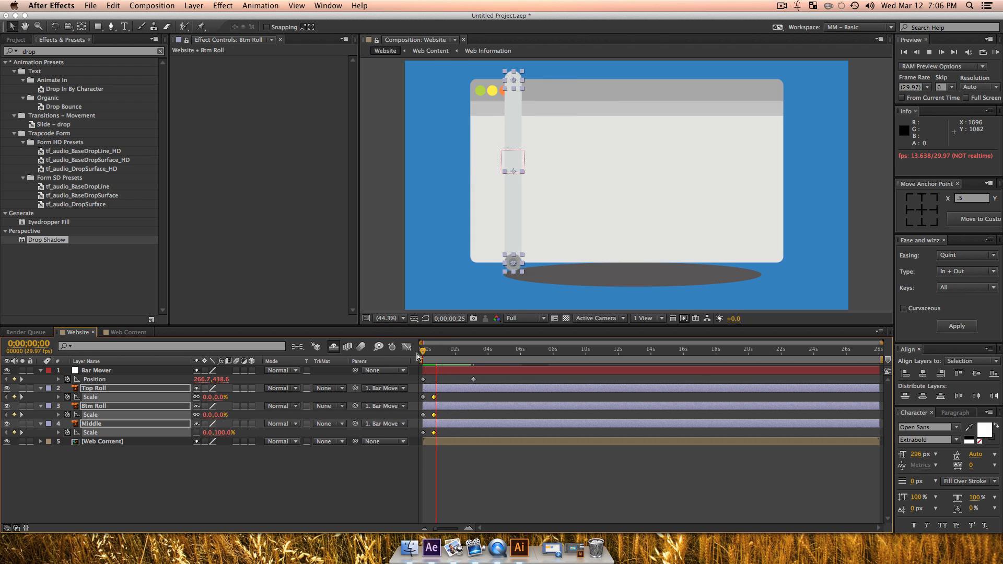
key("space")
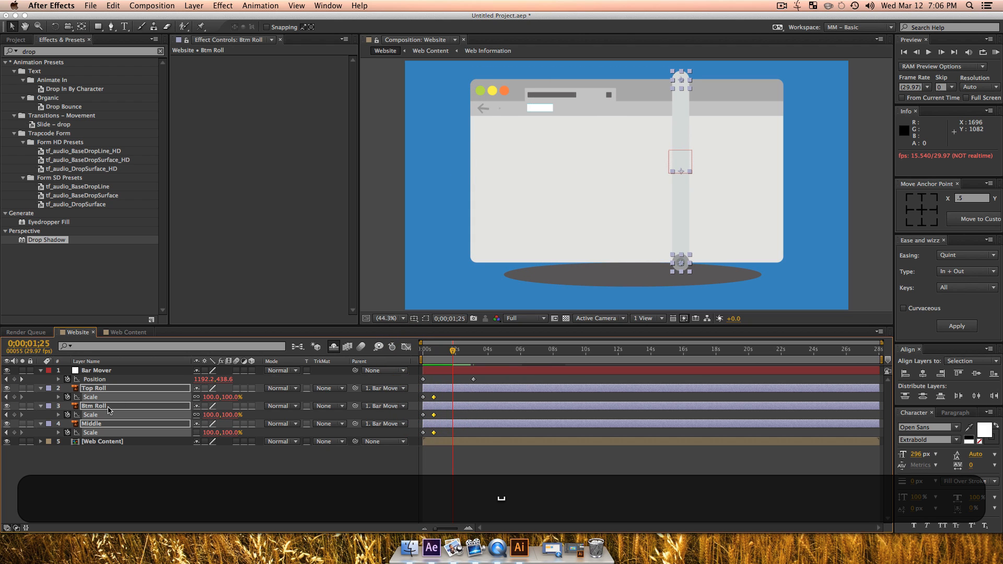
Step: Hold the three roll layers' Scale at 100% on 0;00;01;25, then keyframe 0% on 0;00;03;09, keeping Middle's vertical scale at 100%
left_click_drag(13, 397, 16, 436)
left_click(28, 461)
left_click_drag(467, 355, 477, 358)
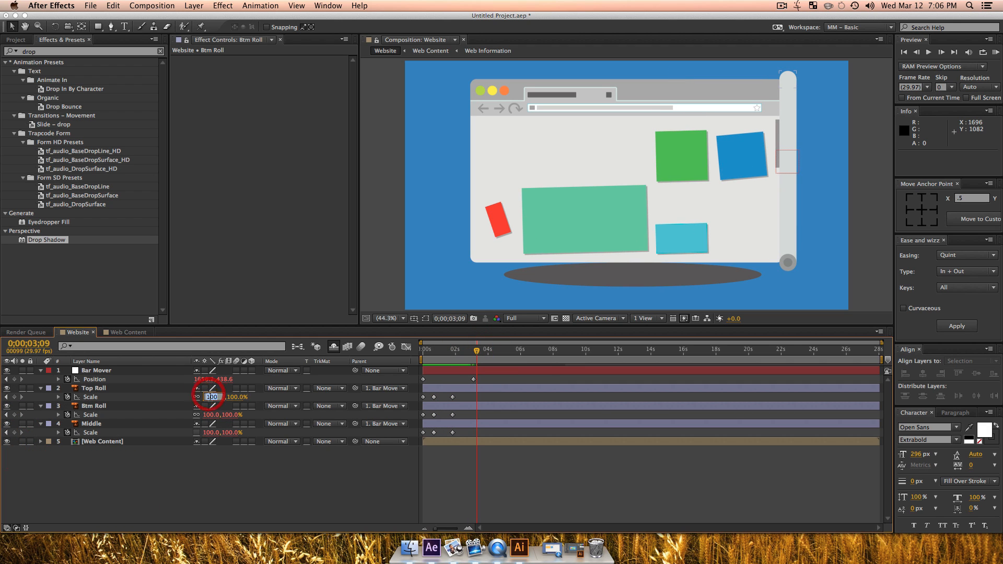
type("0")
key("Return")
left_click(210, 415)
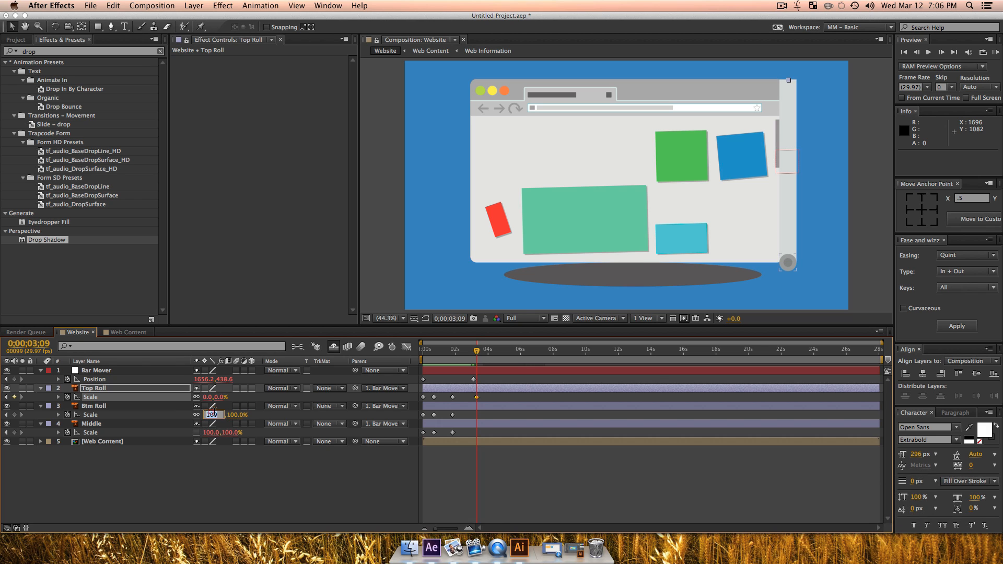
type("0")
key("Return")
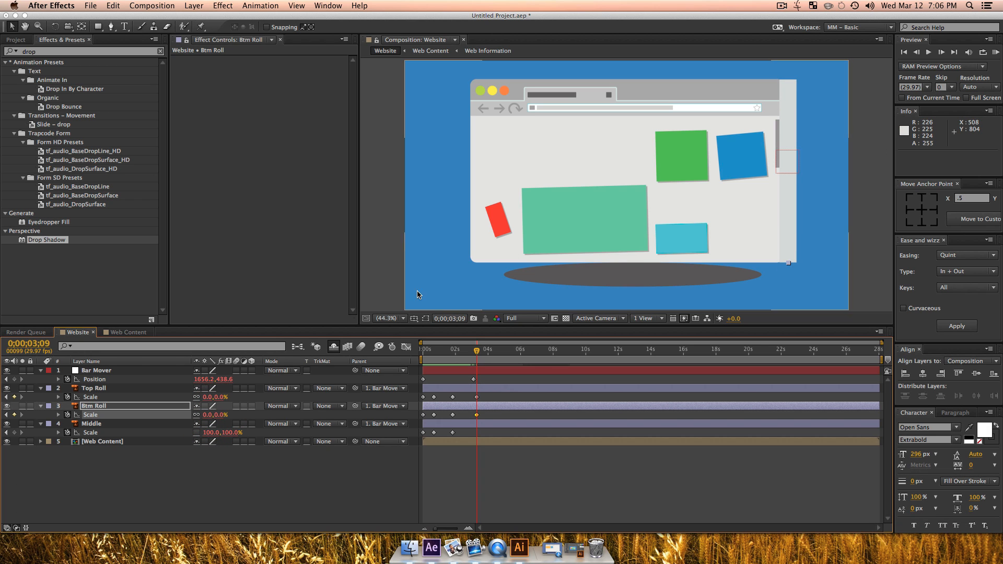
left_click(209, 432)
type("0")
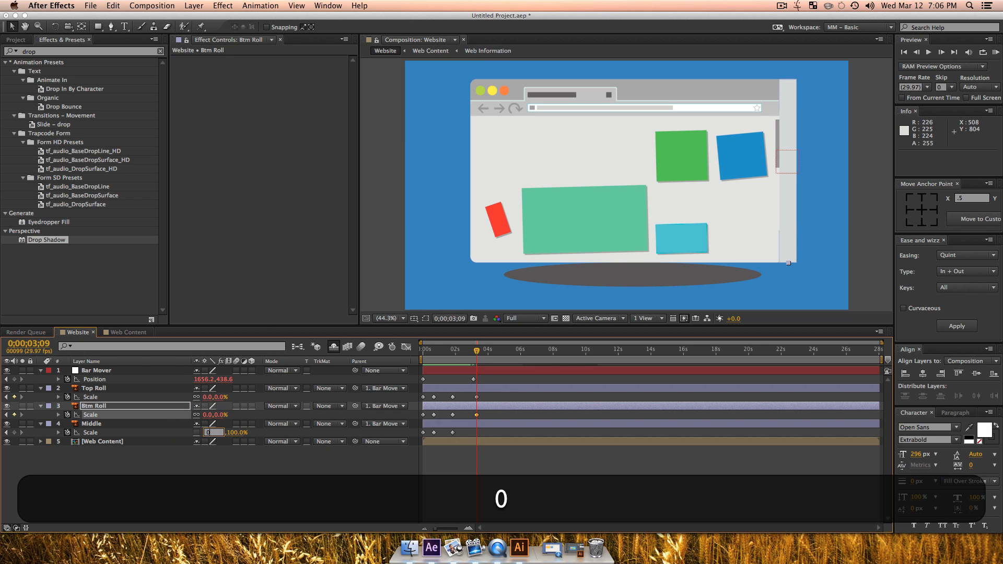
key("Return")
Step: Preview the roll bar growing and shrinking from 0;00;00;00, and return the playhead to the start
left_click_drag(452, 352, 396, 351)
key("space")
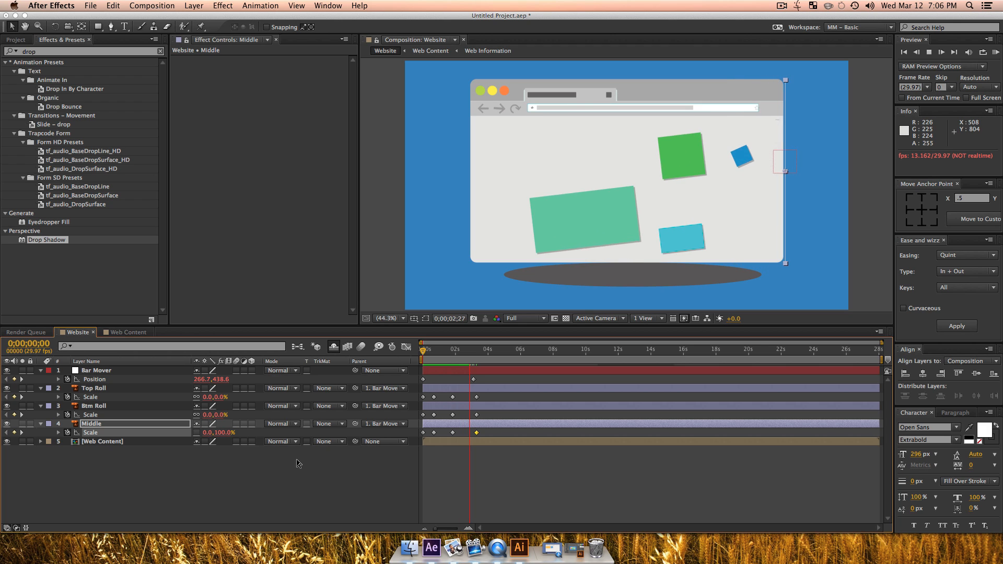
key("space")
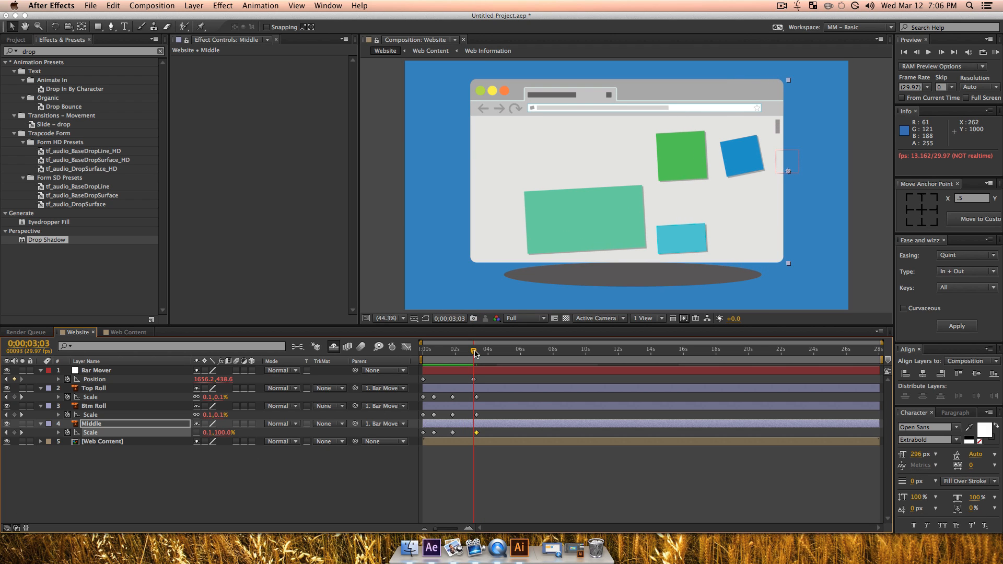
left_click_drag(473, 350, 405, 351)
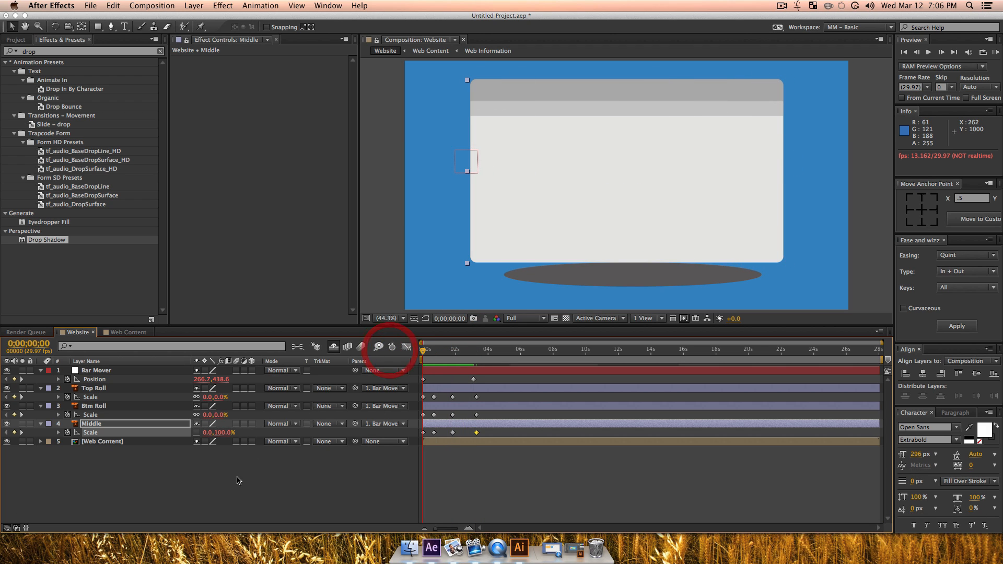
Step: Draw a white rectangle shape layer covering the whole browser window, and move it left until its right edge meets the window's left edge
left_click(209, 493)
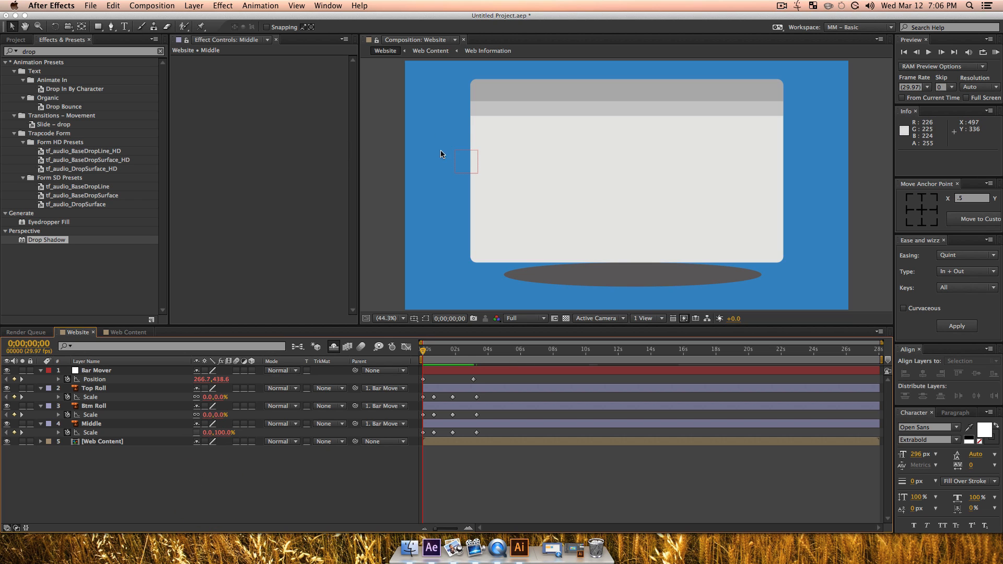
left_click(98, 27)
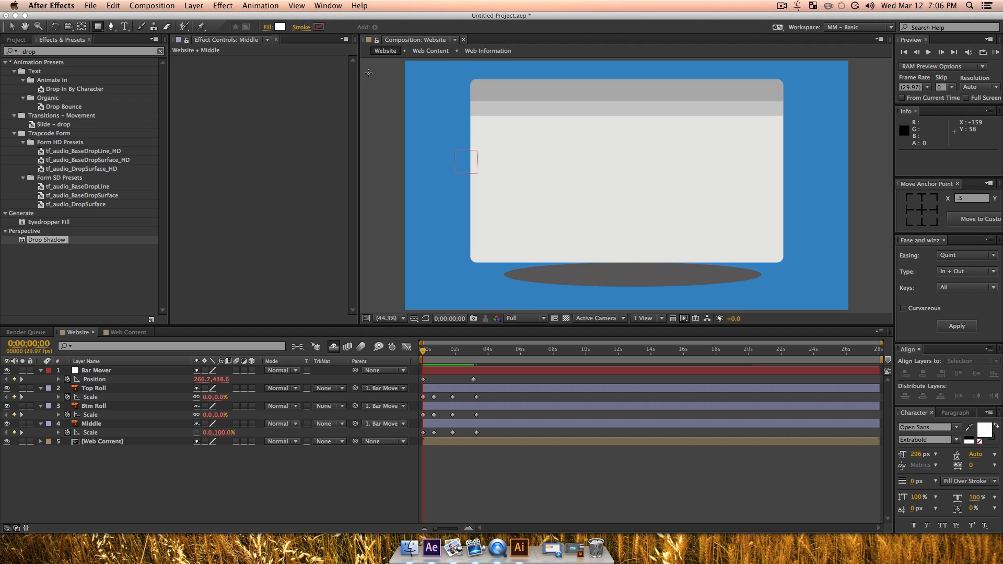
left_click_drag(368, 71, 790, 271)
key("v")
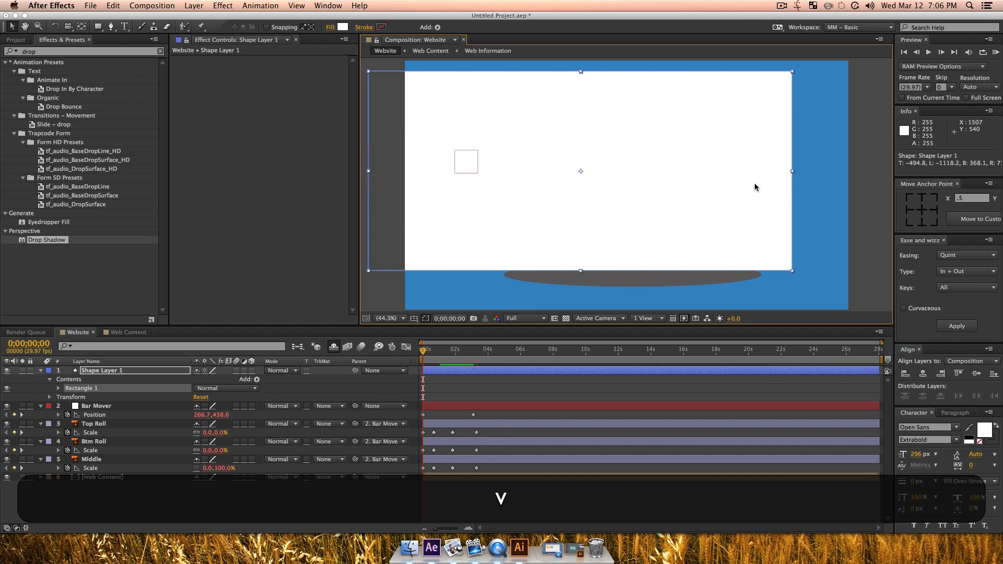
left_click(754, 185)
left_click_drag(754, 184, 430, 180)
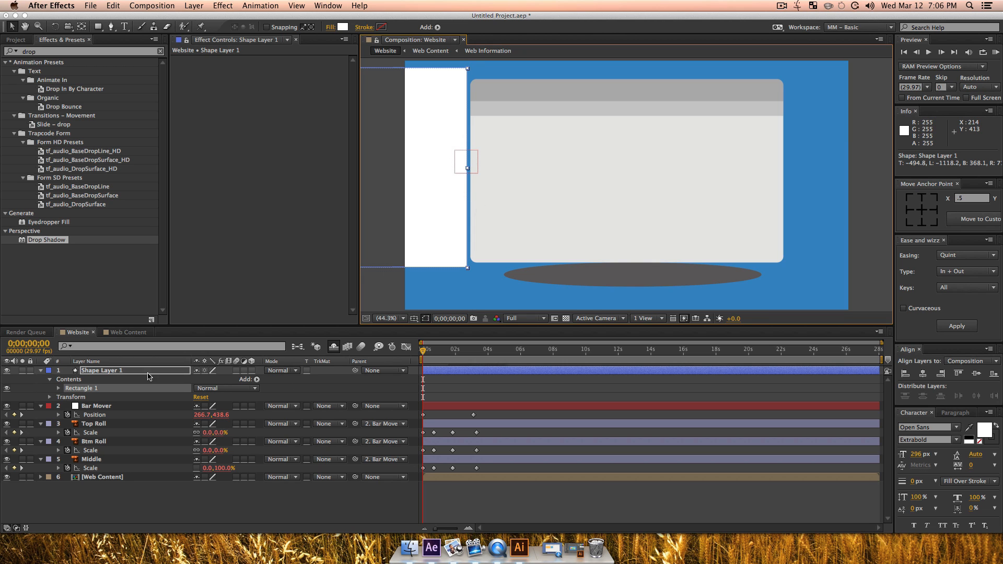
Step: Rename the rectangle's shape layer WEbsite Mask and parent it to Bar Mover
left_click(130, 371)
key("backslash")
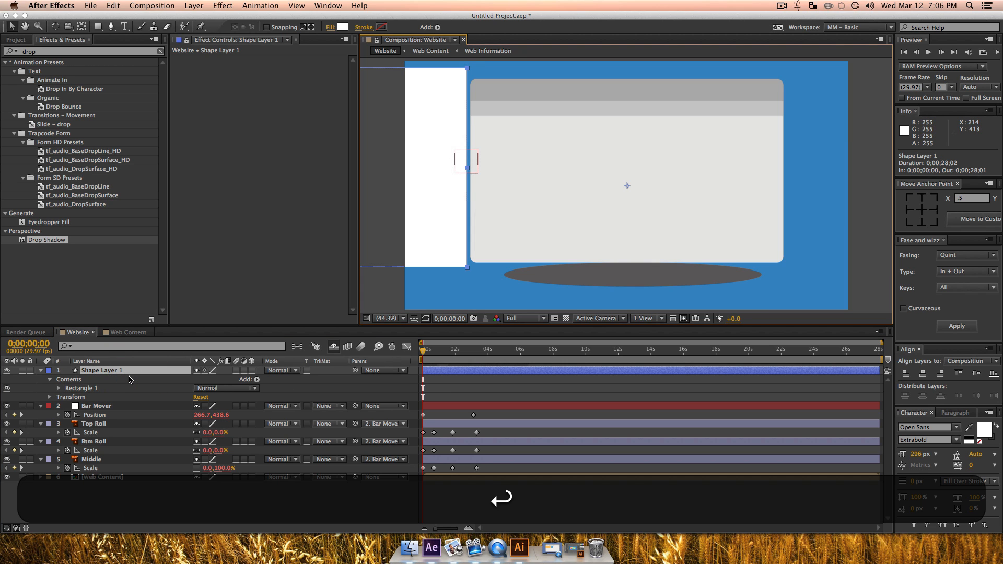
left_click(85, 374)
key("Return")
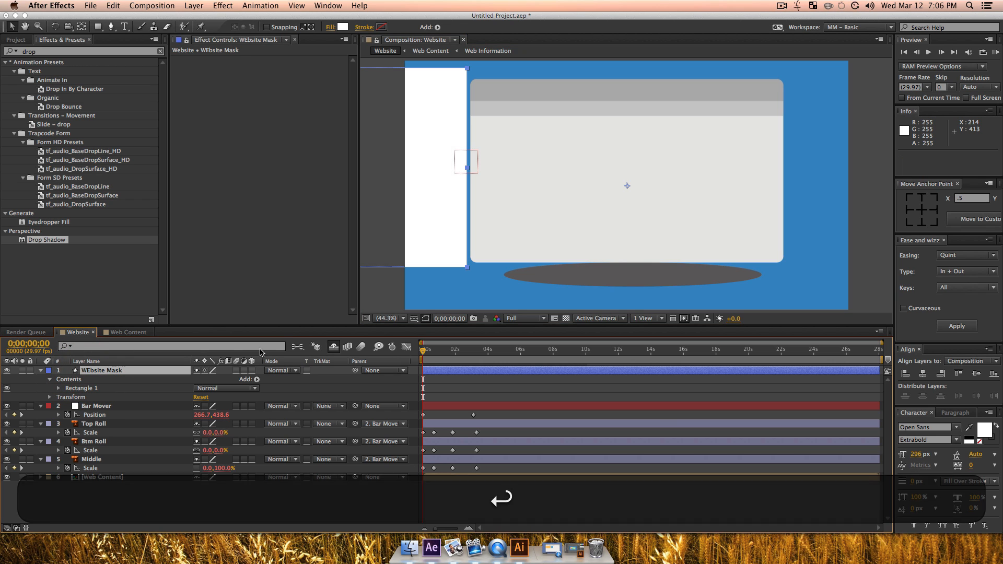
left_click_drag(189, 388, 89, 408)
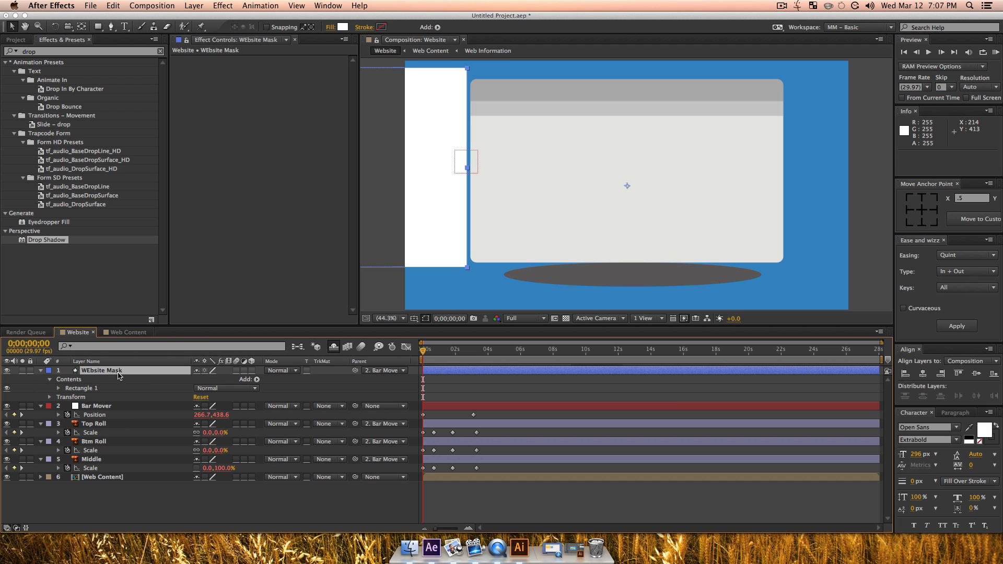
Step: Place WEbsite Mask directly above Web Content and set Web Content's track matte to Alpha Matte "WEbsite Mask"
left_click_drag(118, 372, 100, 466)
left_click(92, 479)
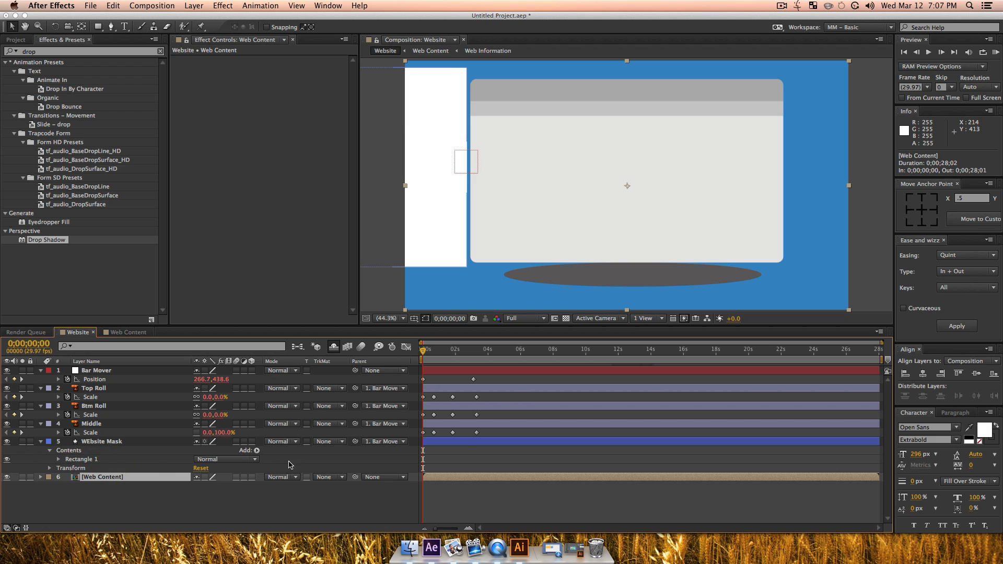
left_click(325, 481)
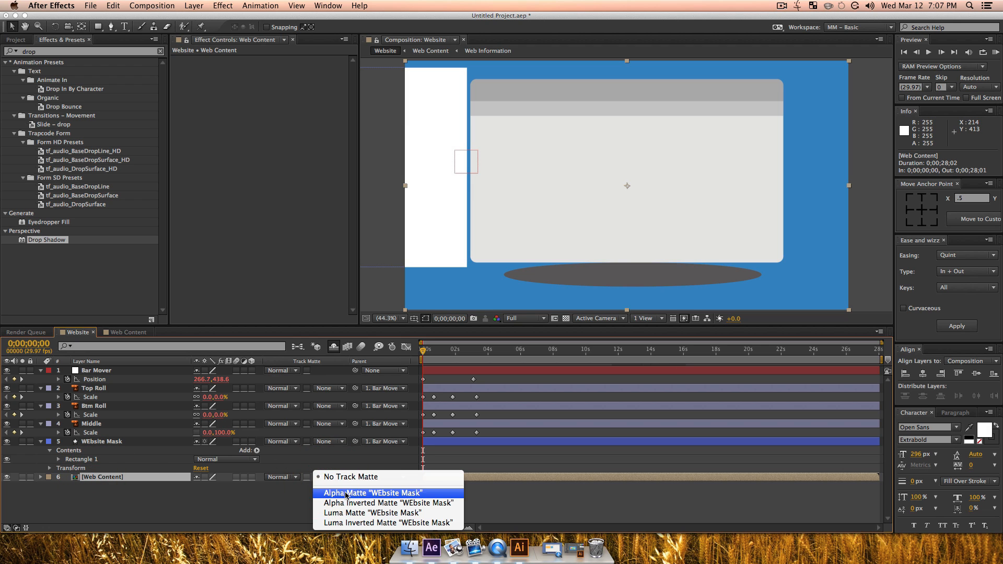
left_click(335, 495)
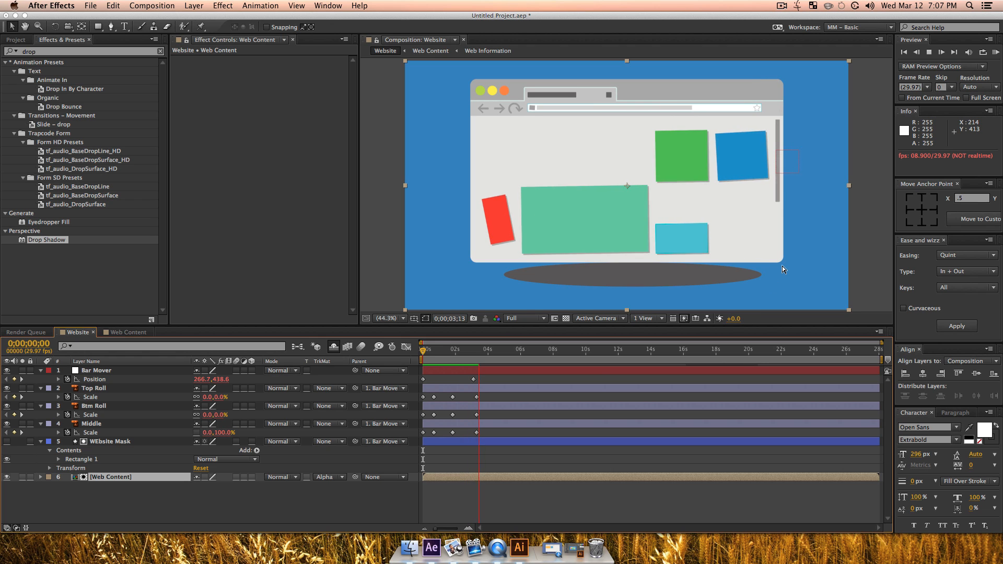
Step: Preview the matte reveal of the website from 0;00;00;00 and stop at about 0;00;01;20
key("space")
left_click_drag(486, 351, 414, 352)
key("space")
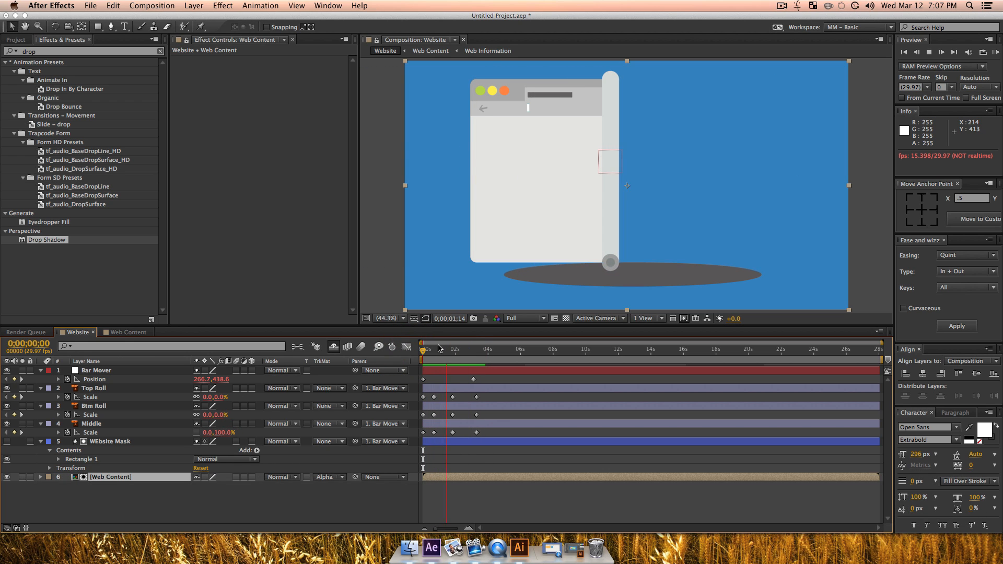
key("space")
Step: Add a Drop Shadow to Middle with direction 271° and distance 17
left_click(101, 423)
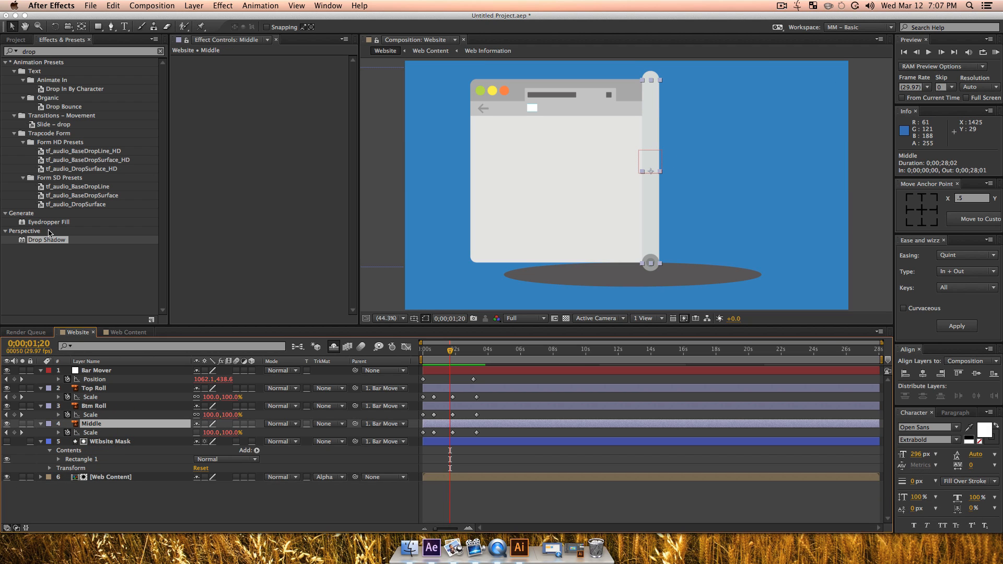
left_click_drag(50, 239, 111, 425)
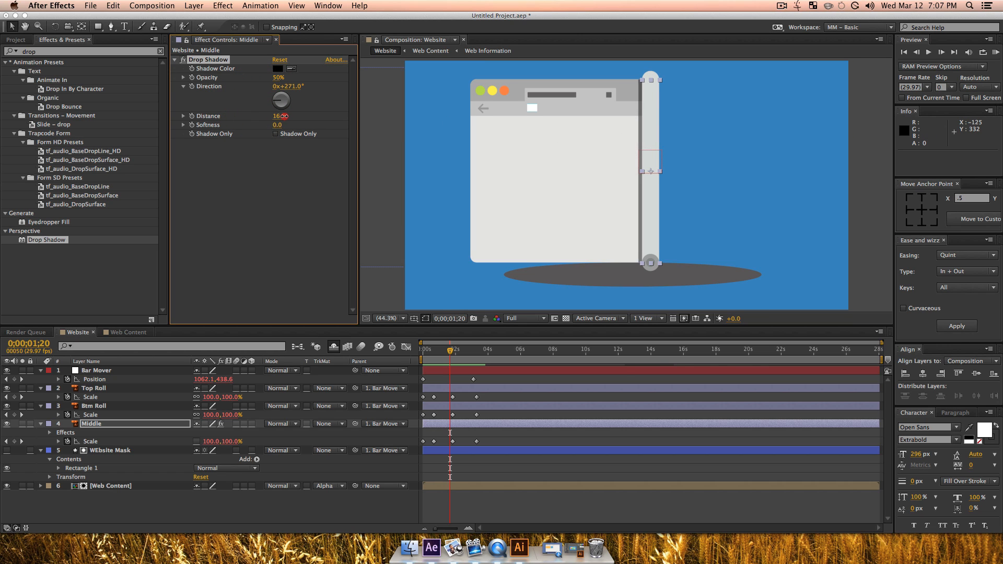
left_click(274, 258)
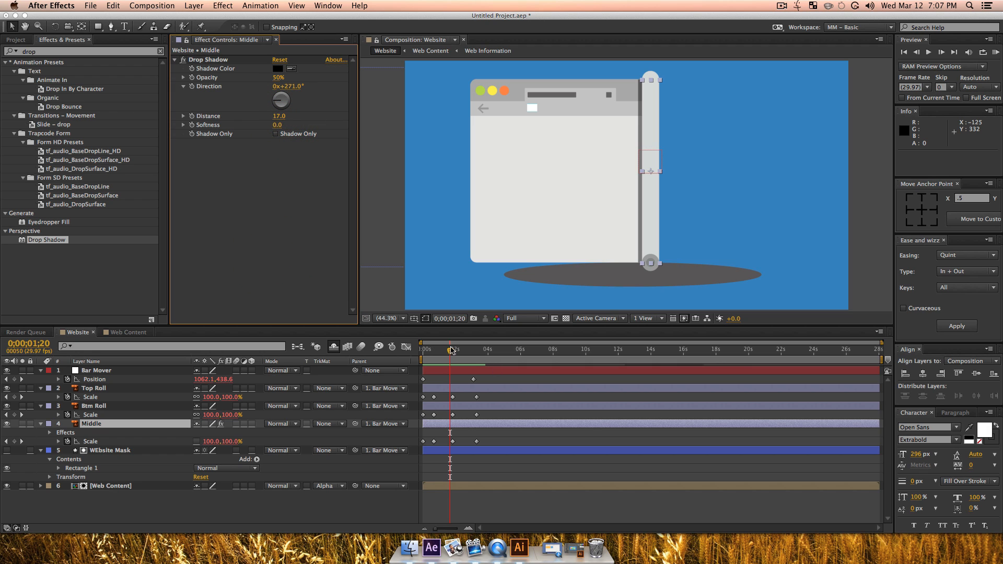
Step: Preview the roll bar's shadow from 0;00;00;00, stop at about 0;00;01;06 and deselect the layer
left_click_drag(450, 349, 391, 355)
key("space")
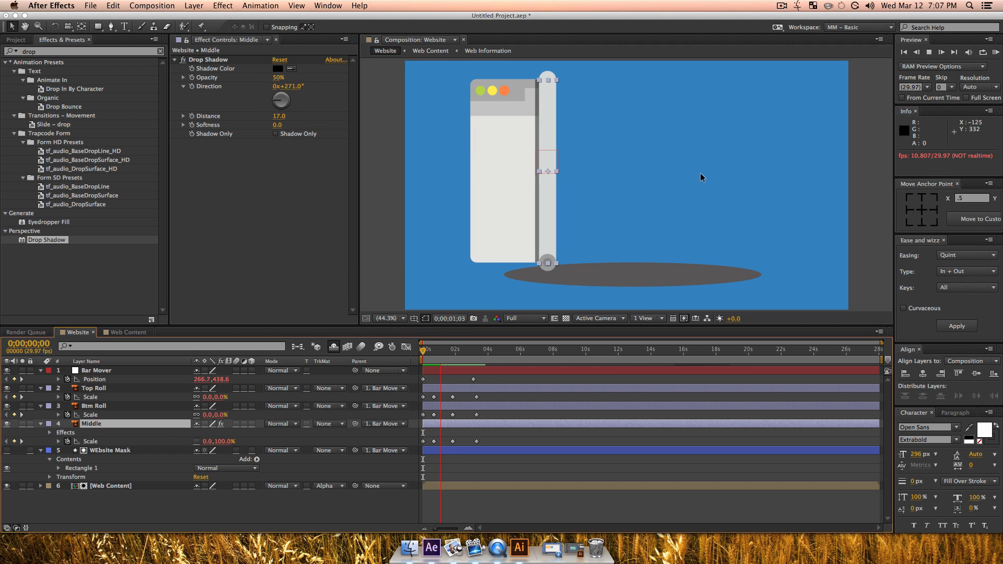
key("space")
key("F2")
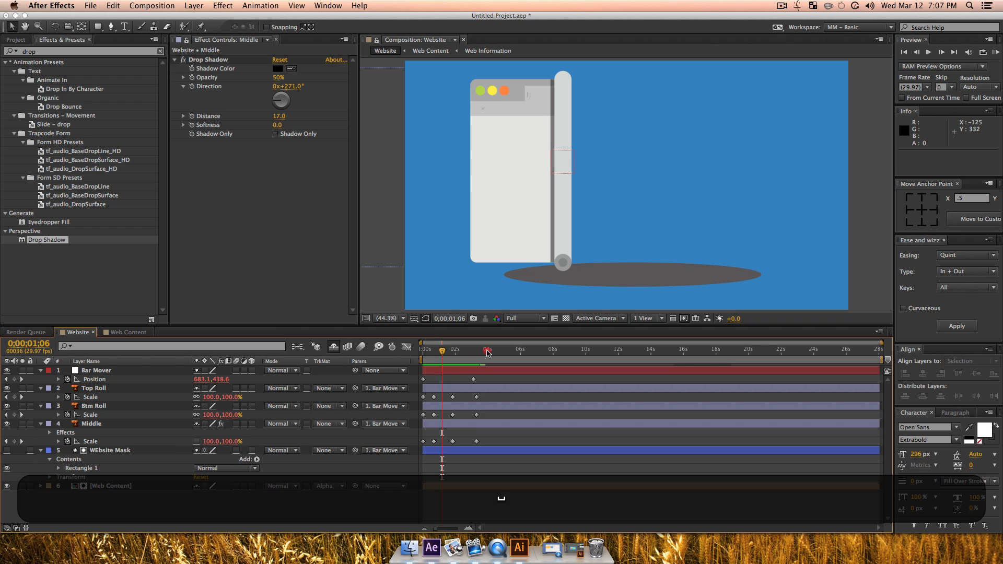
Step: End the work area at about 0;00;05;23 and run a RAM preview of the finished website animation
left_click(496, 350)
left_click_drag(496, 354, 510, 355)
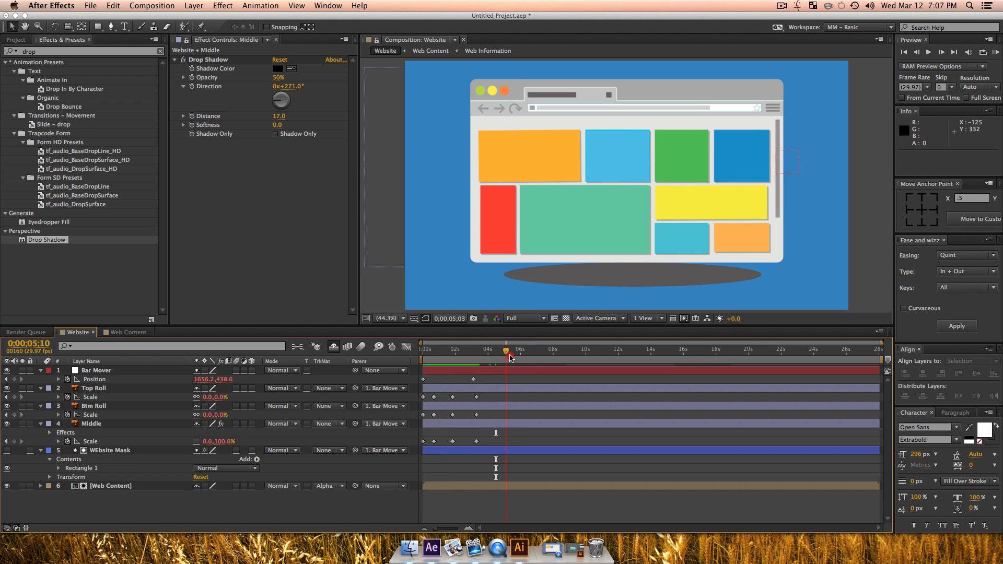
key("n")
key("KP_0")
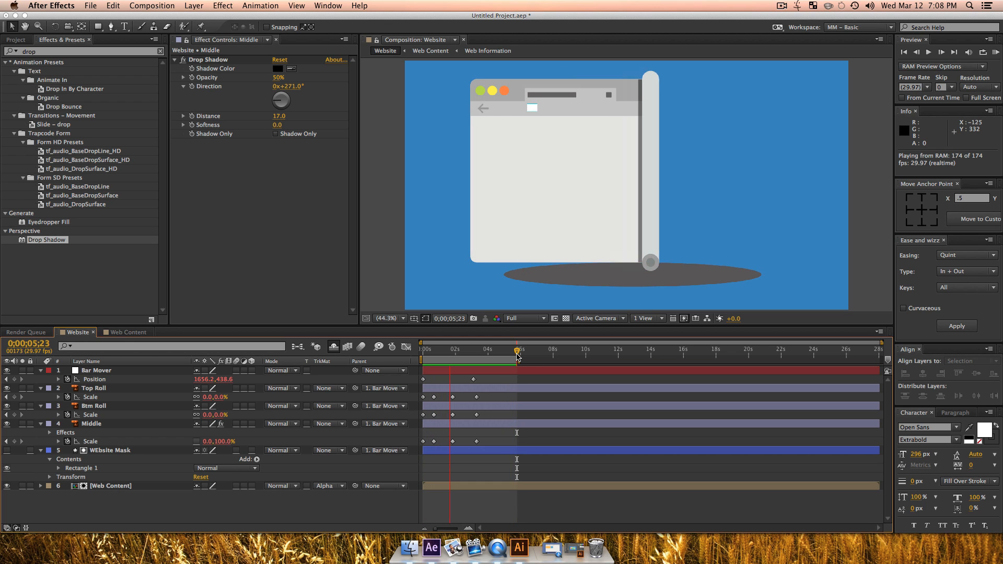
left_click(783, 9)
left_click(825, 26)
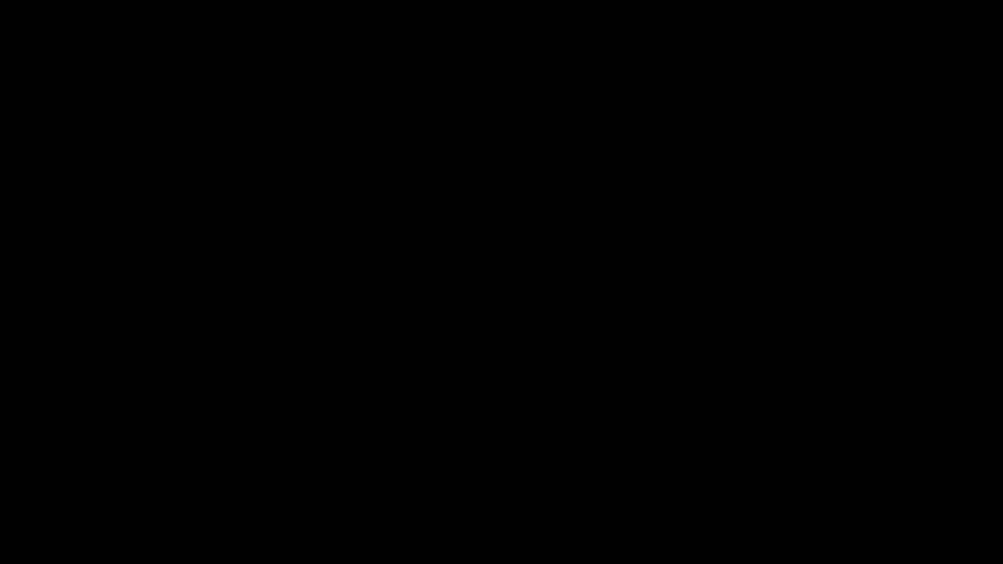